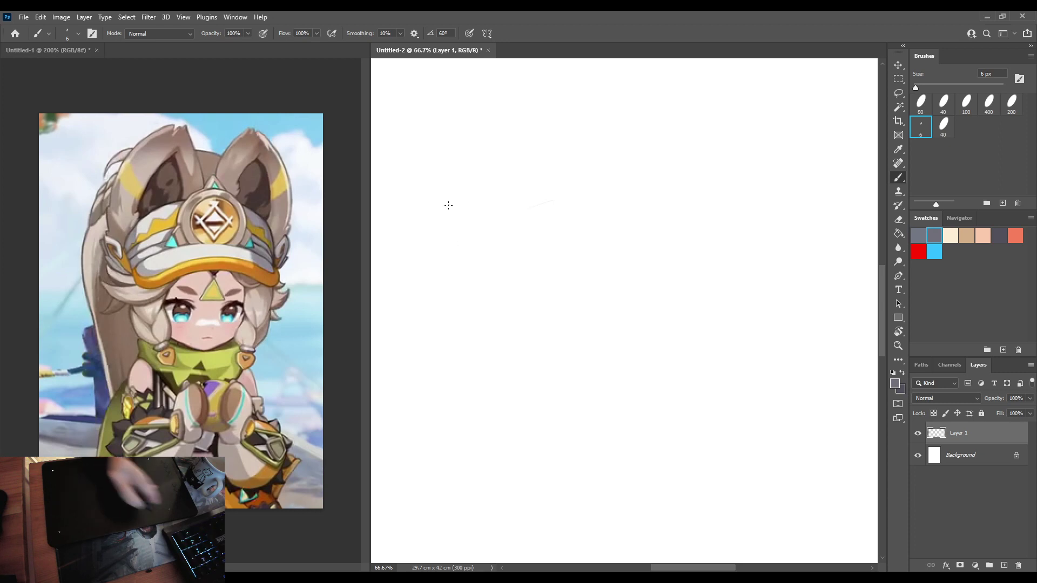
Set the brush opacity to 80%, erase the stray mark, and sketch the face's curved eye guideline with a vertical centre line crossing it.
{"action": "key", "text": "8"}
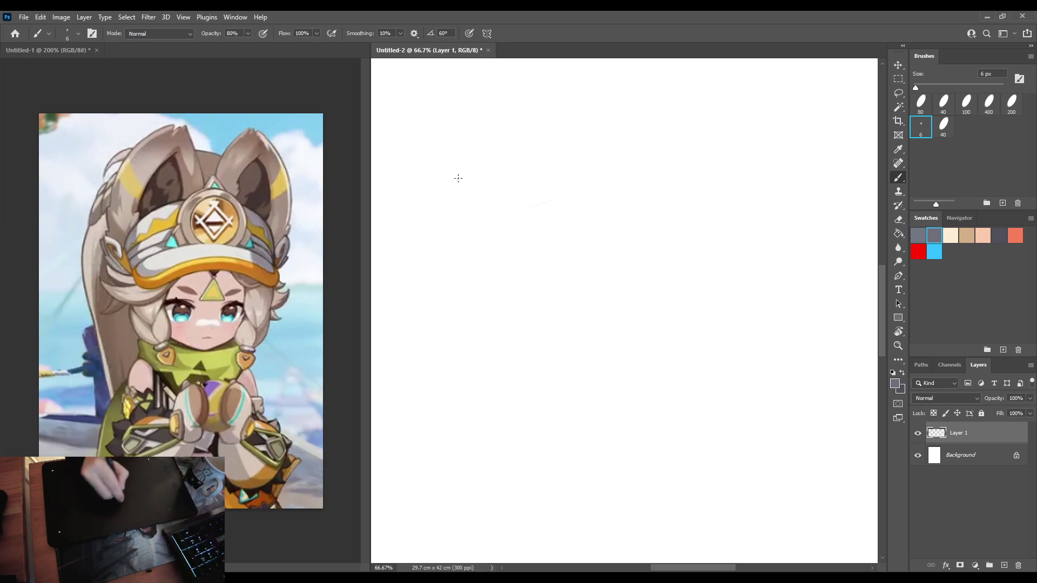
{"action": "key", "text": "e"}
{"action": "mouse_move", "coordinate": [541, 203]}
{"action": "left_mouse_down"}
{"action": "mouse_move", "coordinate": [533, 209]}
{"action": "mouse_move", "coordinate": [635, 158]}
{"action": "left_mouse_up"}
{"action": "key", "text": "b"}
{"action": "left_click_drag", "start_coordinate": [563, 154], "coordinate": [567, 236]}
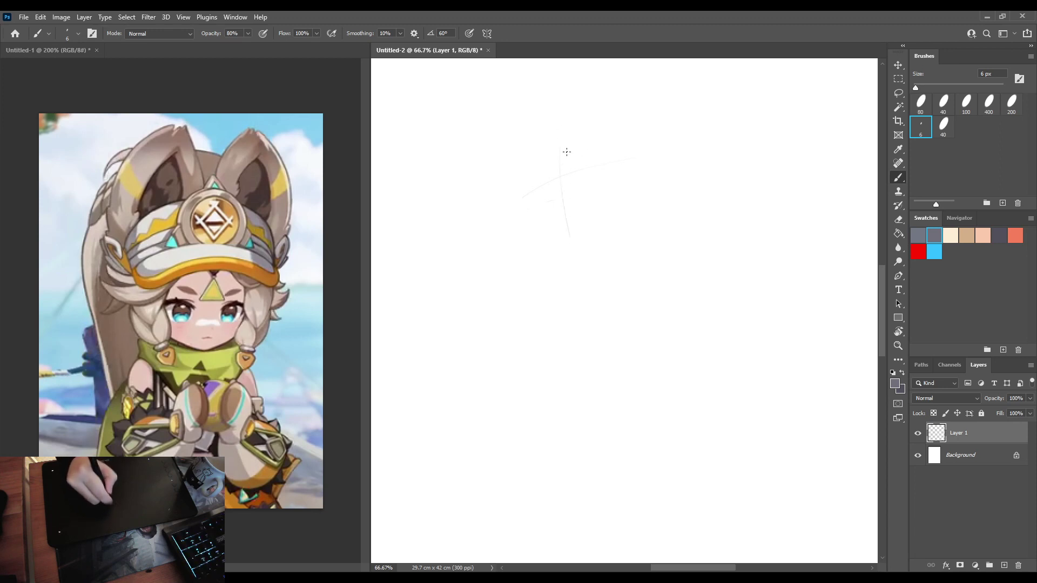
{"action": "key", "text": "ctrl+z"}
{"action": "left_click_drag", "start_coordinate": [565, 157], "coordinate": [569, 233]}
{"action": "key", "text": "ctrl+z"}
{"action": "left_click_drag", "start_coordinate": [559, 139], "coordinate": [565, 226]}
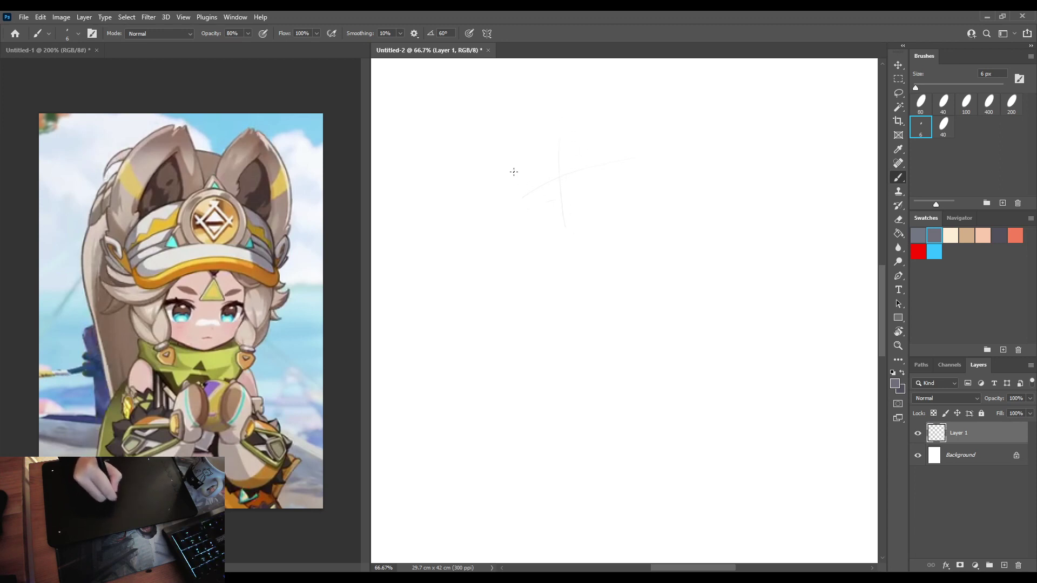
Sketch the left temple contour of the face from the eye guideline down towards the cheek, refining the stroke.
{"action": "mouse_move", "coordinate": [519, 187]}
{"action": "left_mouse_down"}
{"action": "mouse_move", "coordinate": [540, 238]}
{"action": "mouse_move", "coordinate": [541, 227]}
{"action": "mouse_move", "coordinate": [532, 244]}
{"action": "mouse_move", "coordinate": [538, 234]}
{"action": "mouse_move", "coordinate": [568, 270]}
{"action": "left_mouse_up"}
{"action": "key", "text": "ctrl+z"}
{"action": "left_click_drag", "start_coordinate": [539, 232], "coordinate": [559, 282]}
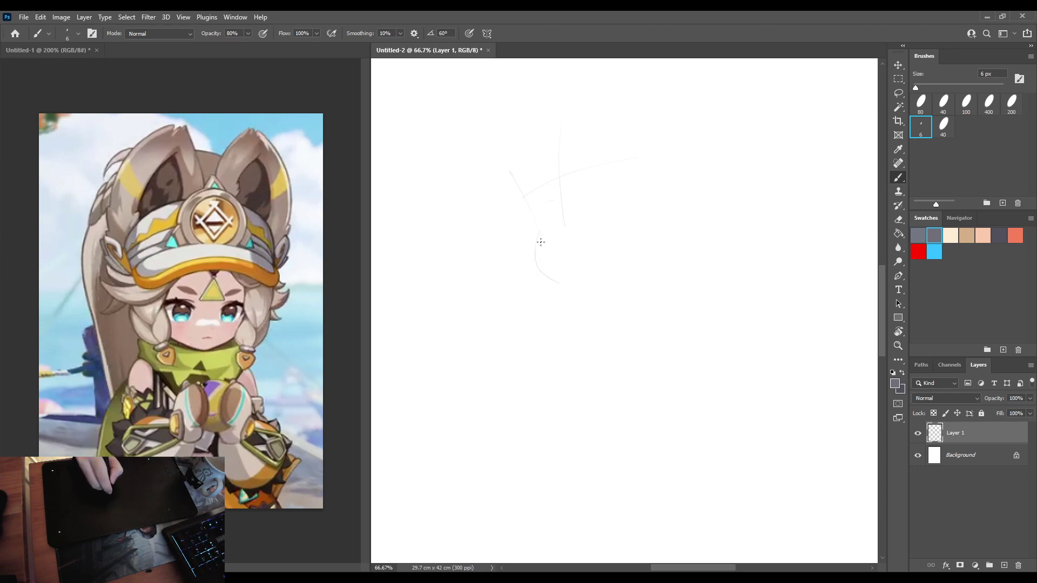
{"action": "key", "text": "ctrl+z"}
{"action": "key", "text": "ctrl+z"}
{"action": "left_click_drag", "start_coordinate": [540, 234], "coordinate": [567, 279]}
{"action": "key", "text": "ctrl+z"}
{"action": "key", "text": "e"}
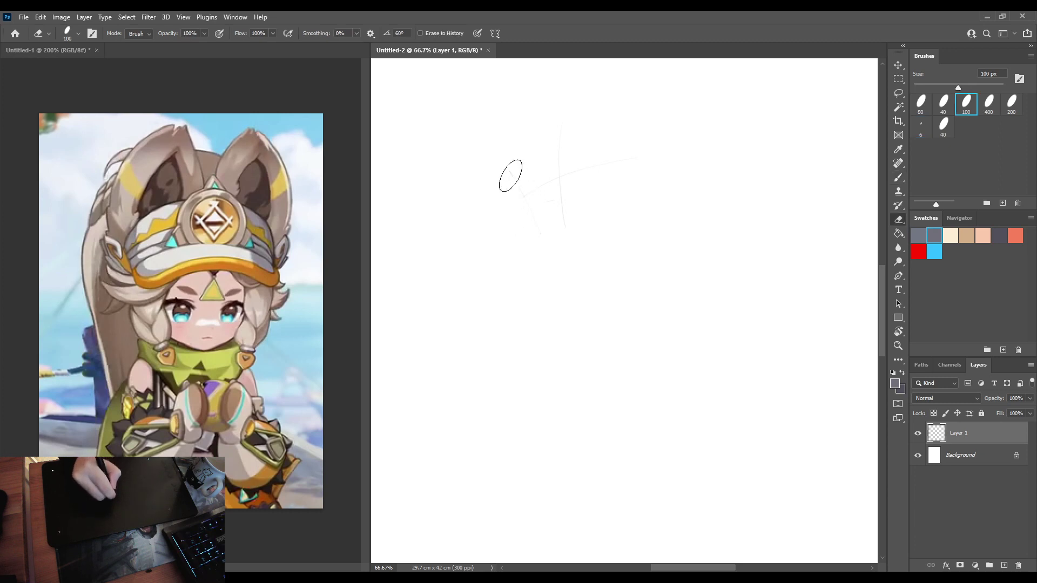
{"action": "key", "text": "b"}
{"action": "mouse_move", "coordinate": [509, 176]}
{"action": "left_mouse_down"}
{"action": "mouse_move", "coordinate": [530, 240]}
{"action": "mouse_move", "coordinate": [560, 283]}
{"action": "left_mouse_up"}
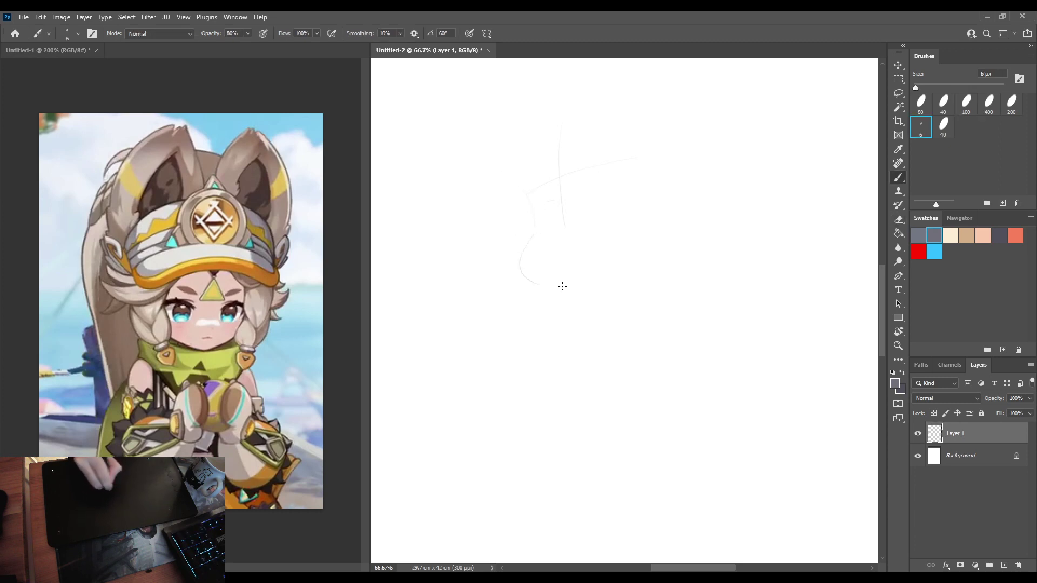
Sketch the rounded left cheek and the long jawline rising to the right, with light neck lines beneath it.
{"action": "key", "text": "ctrl+z"}
{"action": "mouse_move", "coordinate": [534, 239]}
{"action": "left_mouse_down"}
{"action": "mouse_move", "coordinate": [575, 283]}
{"action": "mouse_move", "coordinate": [664, 261]}
{"action": "left_mouse_up"}
{"action": "key", "text": "ctrl+z"}
{"action": "left_click_drag", "start_coordinate": [584, 290], "coordinate": [671, 262]}
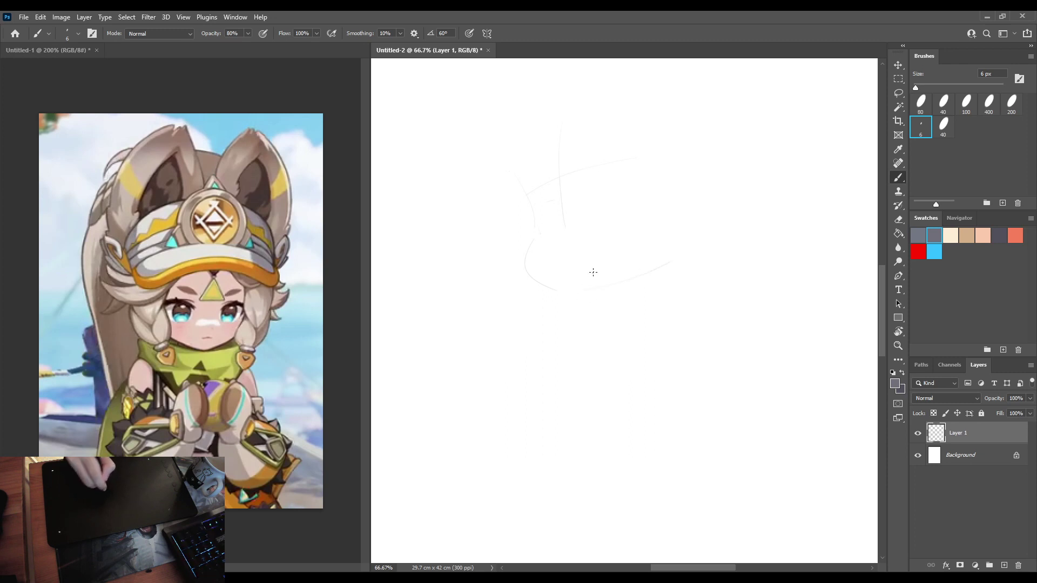
{"action": "key", "text": "ctrl+z"}
{"action": "mouse_move", "coordinate": [567, 291]}
{"action": "left_mouse_down"}
{"action": "mouse_move", "coordinate": [633, 279]}
{"action": "mouse_move", "coordinate": [659, 262]}
{"action": "left_mouse_up"}
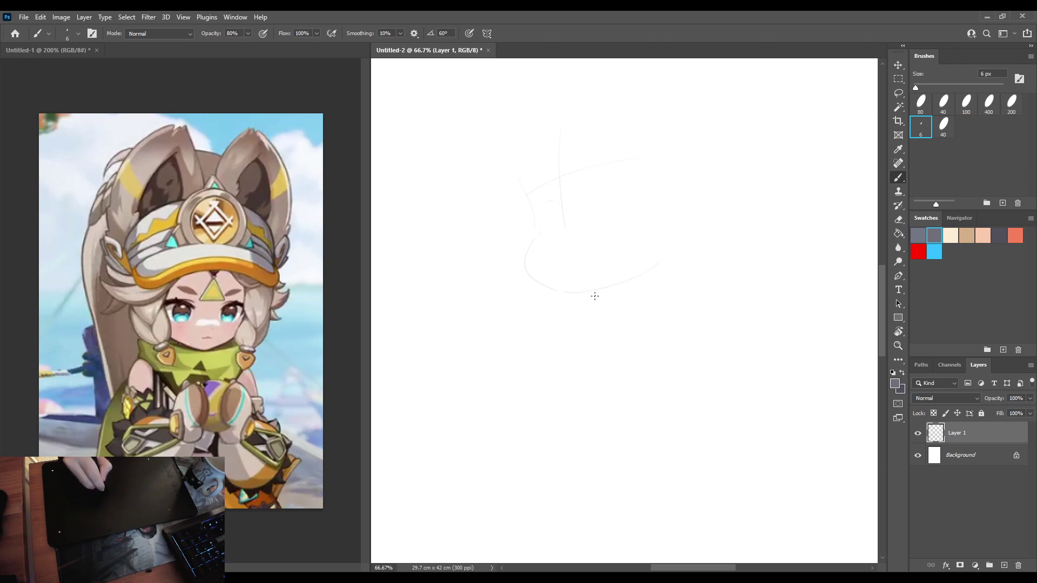
{"action": "left_click_drag", "start_coordinate": [597, 292], "coordinate": [578, 347]}
{"action": "key", "text": "ctrl+z"}
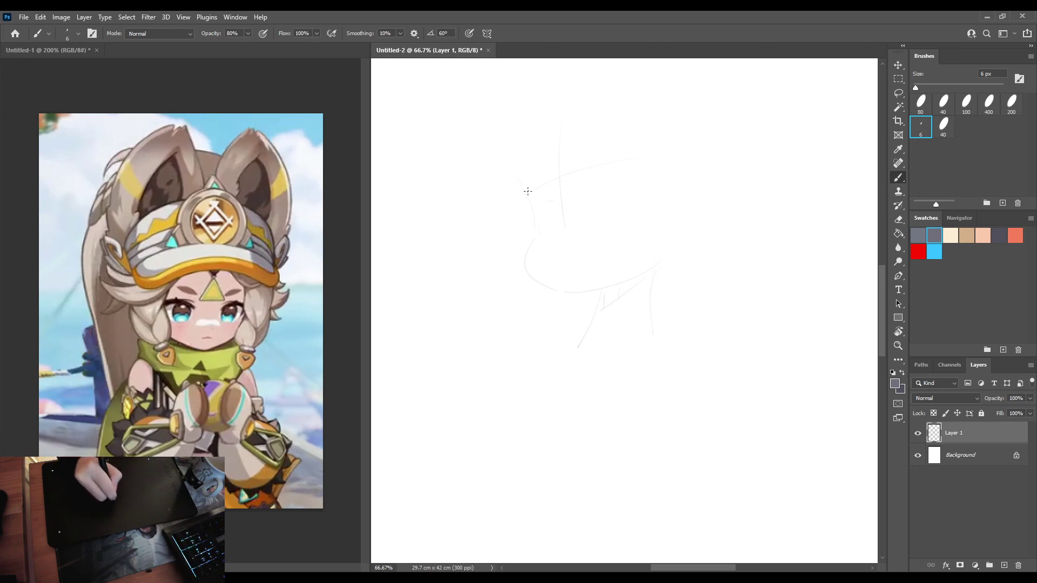
Redraw the cheek and jaw as one cleaner, darker curve, reinforce the front neck line, and mark the collarbone.
{"action": "left_click_drag", "start_coordinate": [529, 266], "coordinate": [609, 285]}
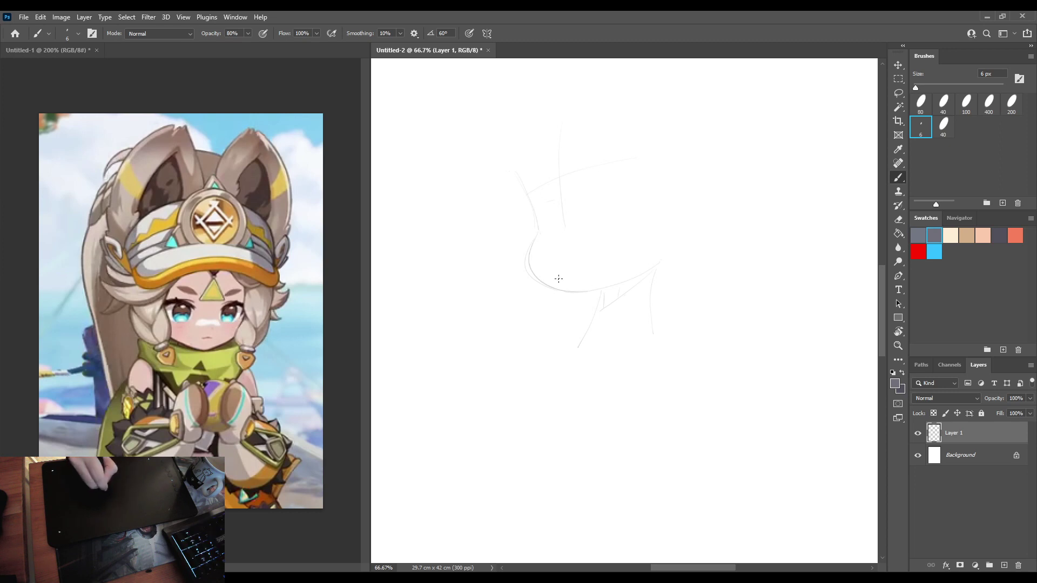
{"action": "key", "text": "ctrl+z"}
{"action": "mouse_move", "coordinate": [540, 234]}
{"action": "left_mouse_down"}
{"action": "mouse_move", "coordinate": [534, 248]}
{"action": "mouse_move", "coordinate": [619, 285]}
{"action": "left_mouse_up"}
{"action": "key", "text": "ctrl+z"}
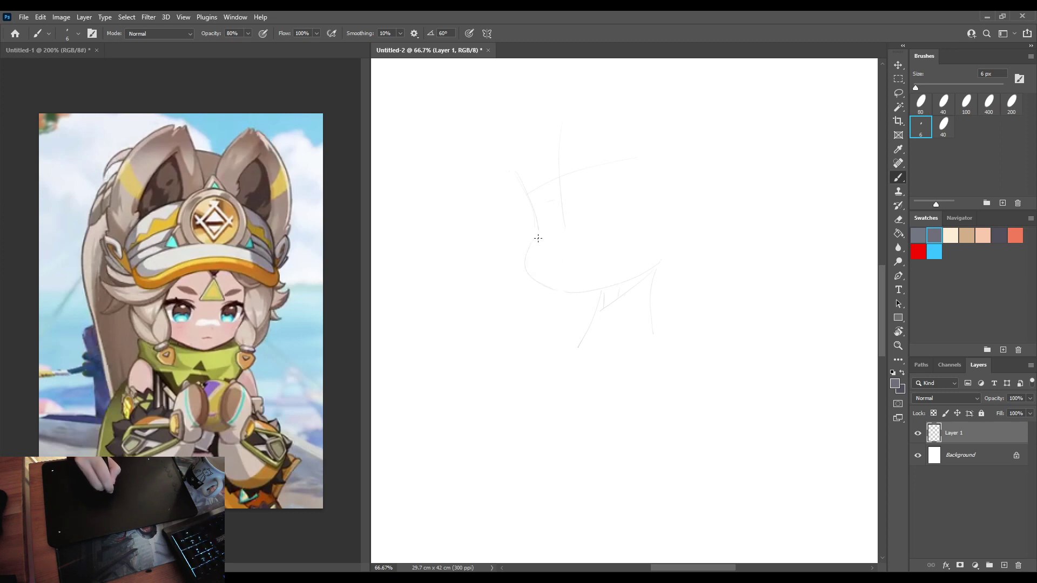
{"action": "mouse_move", "coordinate": [538, 234]}
{"action": "left_mouse_down"}
{"action": "mouse_move", "coordinate": [557, 284]}
{"action": "mouse_move", "coordinate": [620, 268]}
{"action": "left_mouse_up"}
{"action": "key", "text": "ctrl+z"}
{"action": "mouse_move", "coordinate": [537, 233]}
{"action": "left_mouse_down"}
{"action": "mouse_move", "coordinate": [562, 288]}
{"action": "mouse_move", "coordinate": [619, 272]}
{"action": "left_mouse_up"}
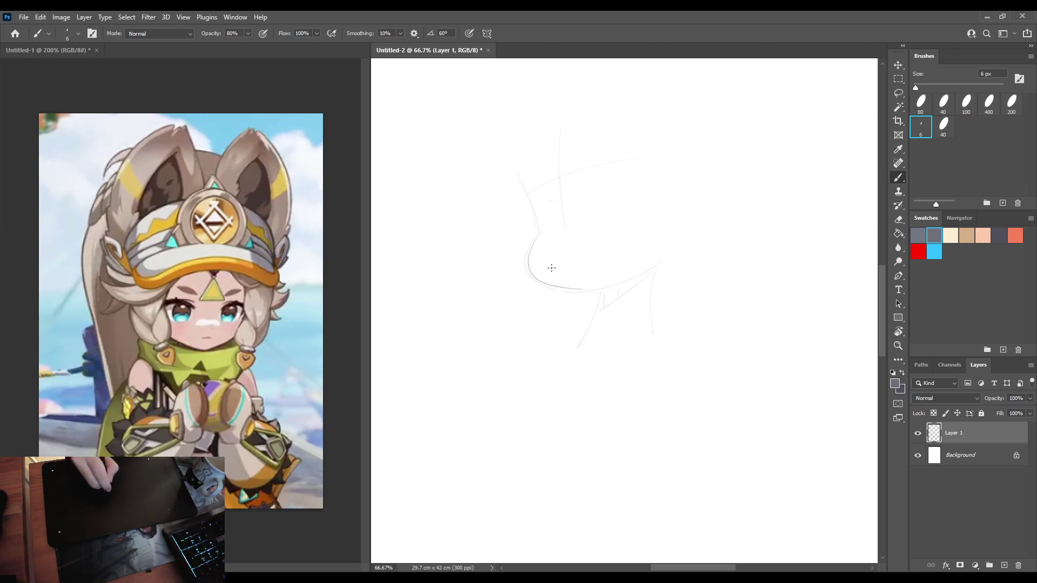
{"action": "key", "text": "ctrl+z"}
{"action": "left_click_drag", "start_coordinate": [535, 240], "coordinate": [567, 286]}
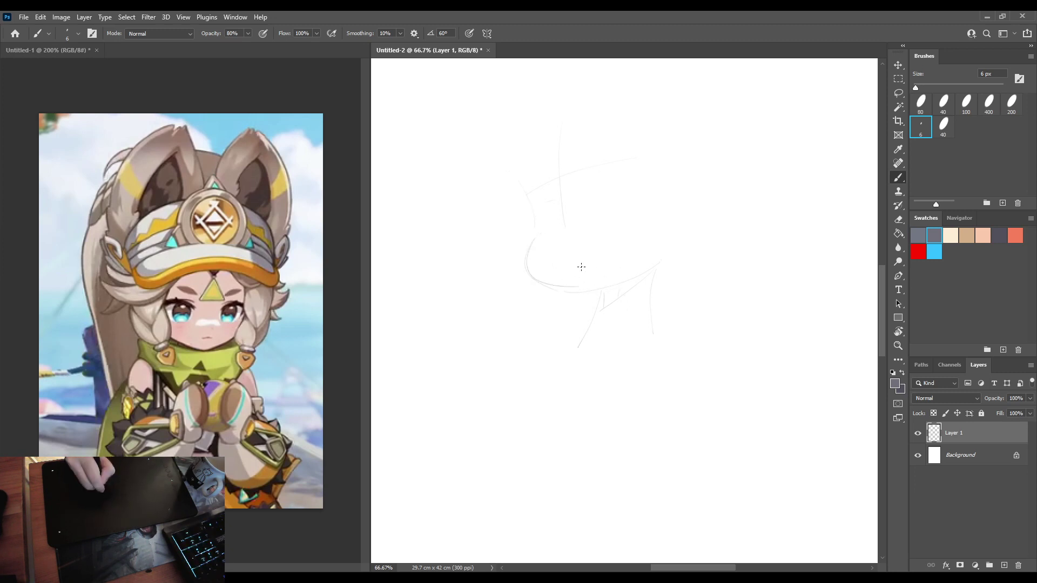
{"action": "key", "text": "ctrl+z"}
{"action": "mouse_move", "coordinate": [537, 234]}
{"action": "left_mouse_down"}
{"action": "mouse_move", "coordinate": [585, 289]}
{"action": "mouse_move", "coordinate": [576, 347]}
{"action": "mouse_move", "coordinate": [617, 365]}
{"action": "left_mouse_up"}
{"action": "left_click", "coordinate": [609, 366]}
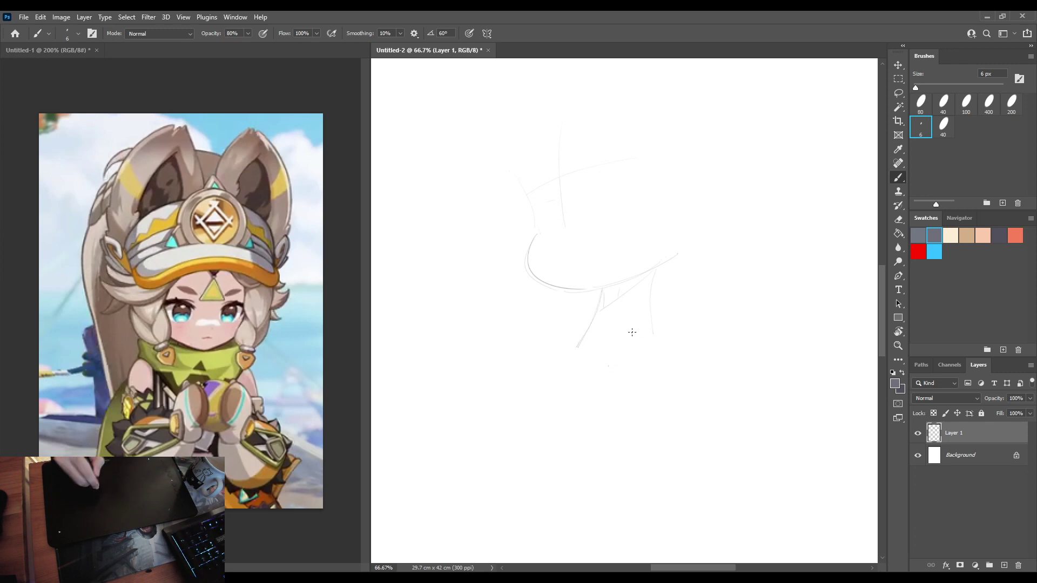
Adjust the back neck line and sketch both rounded shoulders and the inner line of the left arm.
{"action": "key", "text": "e"}
{"action": "left_click", "coordinate": [655, 335]}
{"action": "key", "text": "b"}
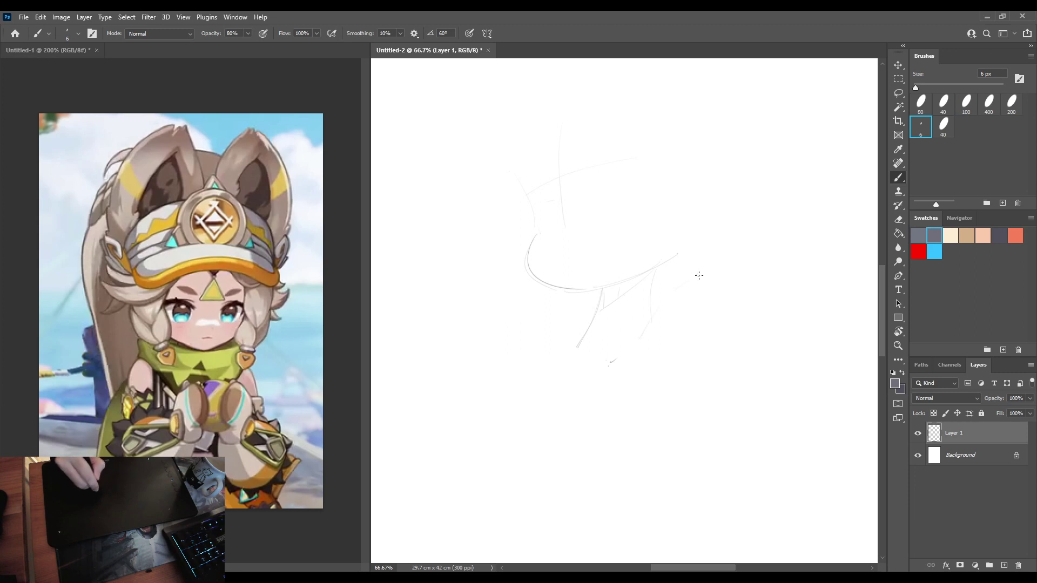
{"action": "left_click_drag", "start_coordinate": [699, 276], "coordinate": [721, 362]}
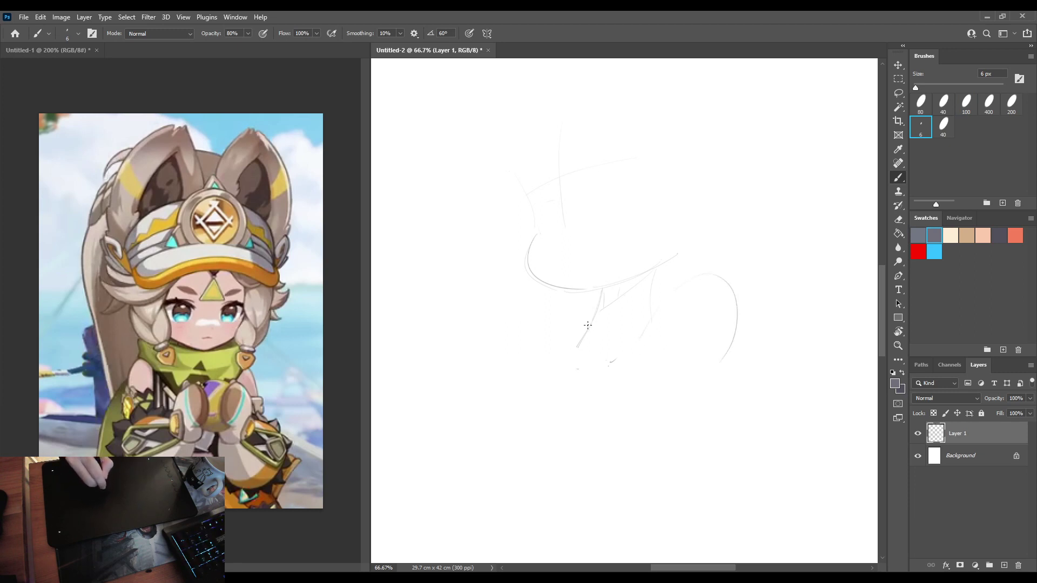
{"action": "mouse_move", "coordinate": [588, 326]}
{"action": "left_mouse_down"}
{"action": "mouse_move", "coordinate": [542, 347]}
{"action": "mouse_move", "coordinate": [532, 382]}
{"action": "mouse_move", "coordinate": [579, 411]}
{"action": "mouse_move", "coordinate": [563, 461]}
{"action": "left_mouse_up"}
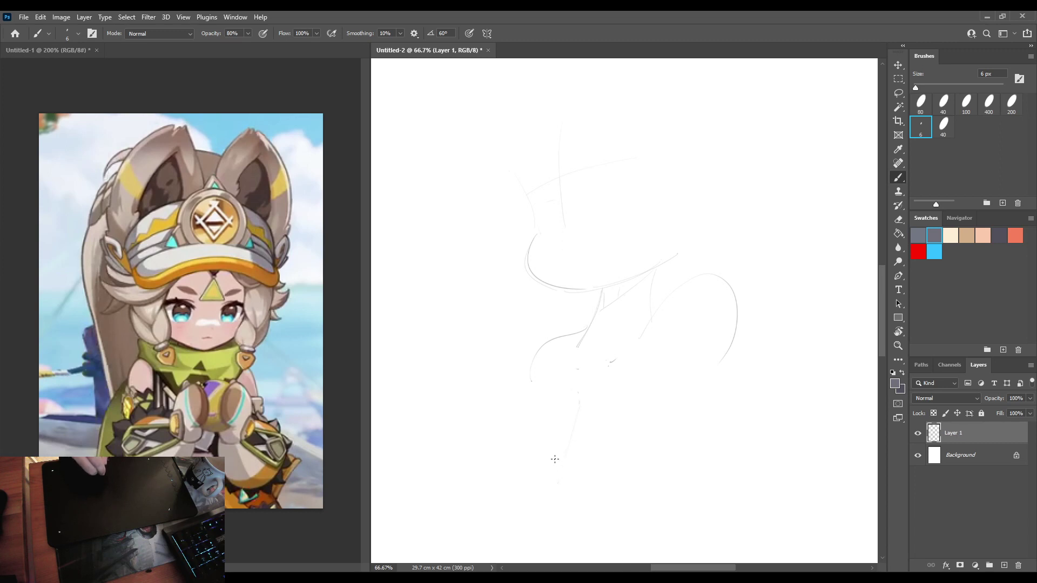
{"action": "left_click_drag", "start_coordinate": [542, 394], "coordinate": [483, 489]}
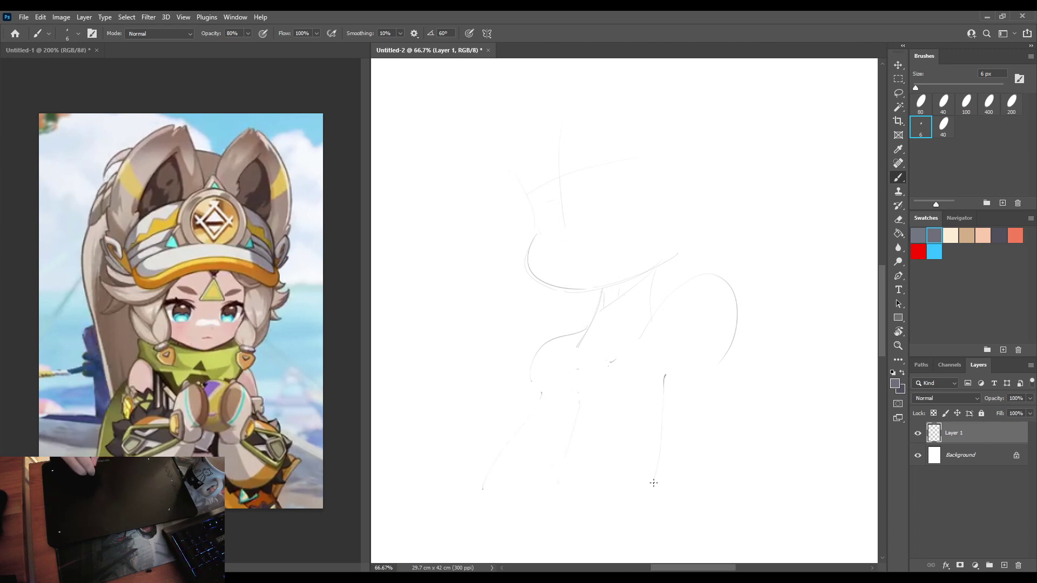
{"action": "key", "text": "ctrl+z"}
{"action": "key", "text": "ctrl+z"}
{"action": "left_click_drag", "start_coordinate": [717, 409], "coordinate": [707, 484]}
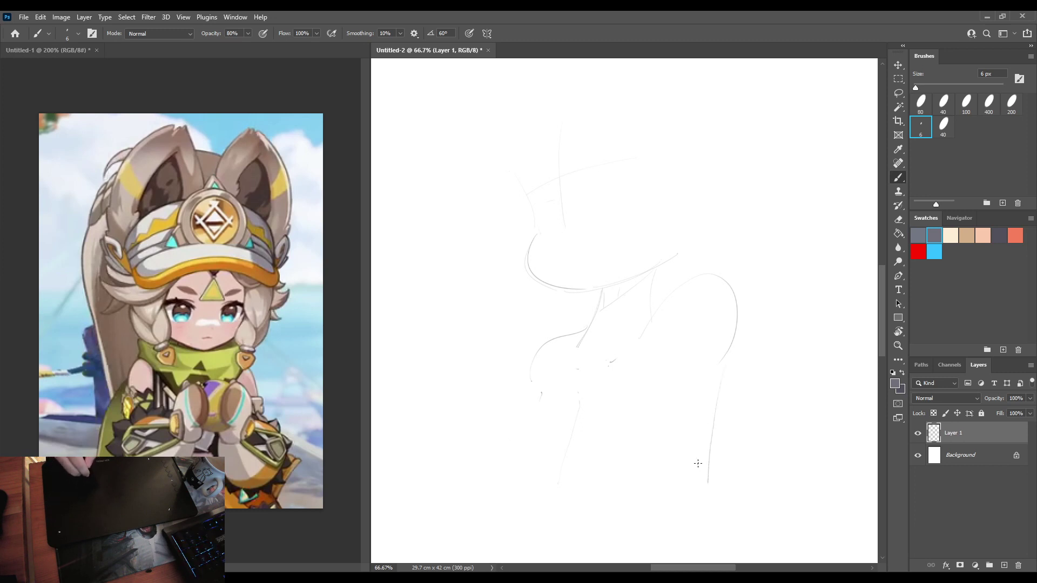
{"action": "key", "text": "ctrl+z"}
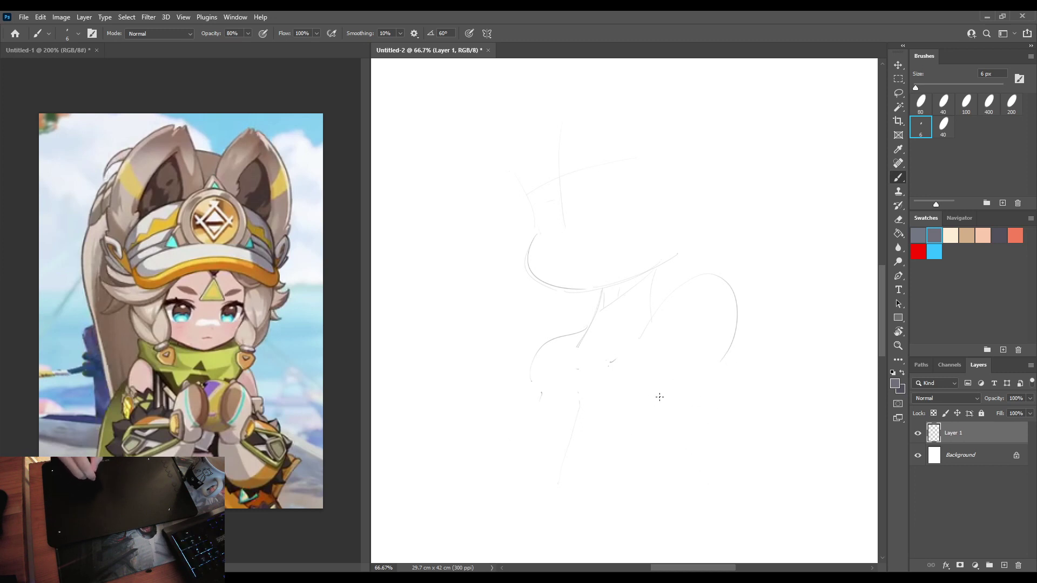
{"action": "left_click_drag", "start_coordinate": [663, 385], "coordinate": [659, 400]}
{"action": "key", "text": "ctrl+z"}
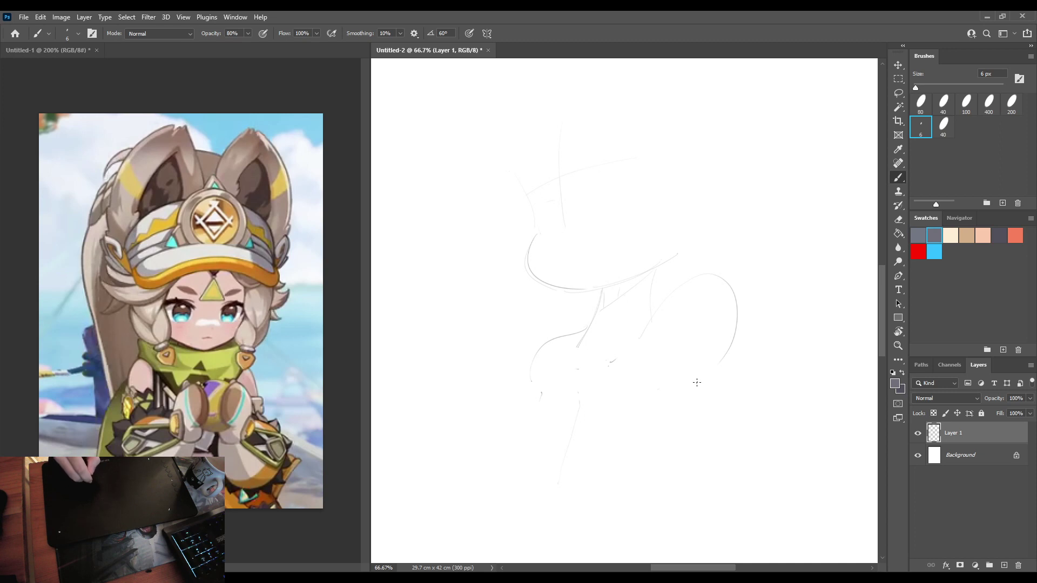
Sketch the left arm's outer and inner lines and the right side of the torso below the shoulders.
{"action": "left_click_drag", "start_coordinate": [540, 401], "coordinate": [480, 489]}
{"action": "left_click_drag", "start_coordinate": [581, 403], "coordinate": [550, 488]}
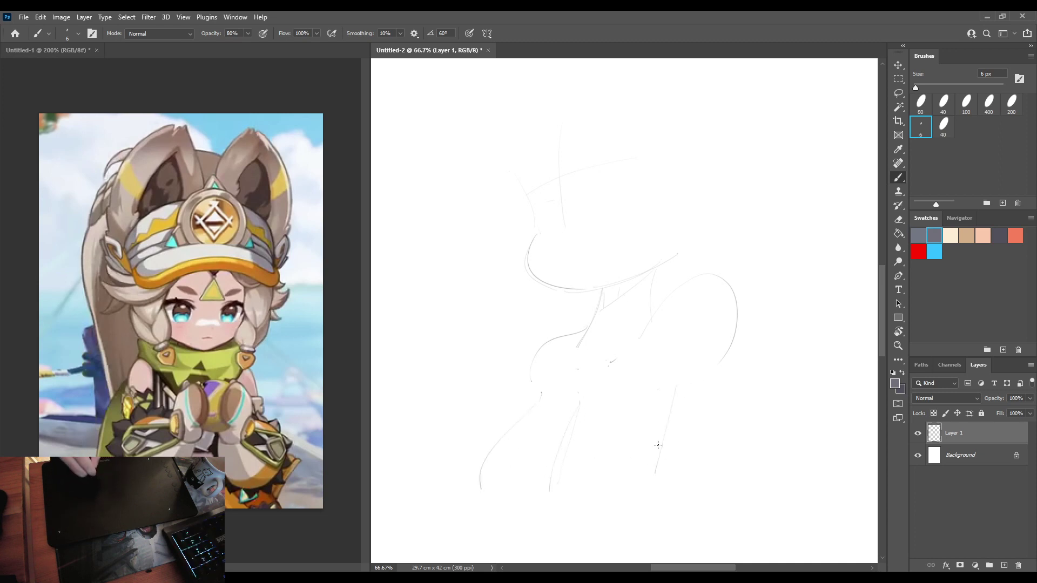
{"action": "key", "text": "e"}
{"action": "mouse_move", "coordinate": [661, 454]}
{"action": "left_mouse_down"}
{"action": "mouse_move", "coordinate": [676, 387]}
{"action": "mouse_move", "coordinate": [667, 482]}
{"action": "left_mouse_up"}
{"action": "key", "text": "b"}
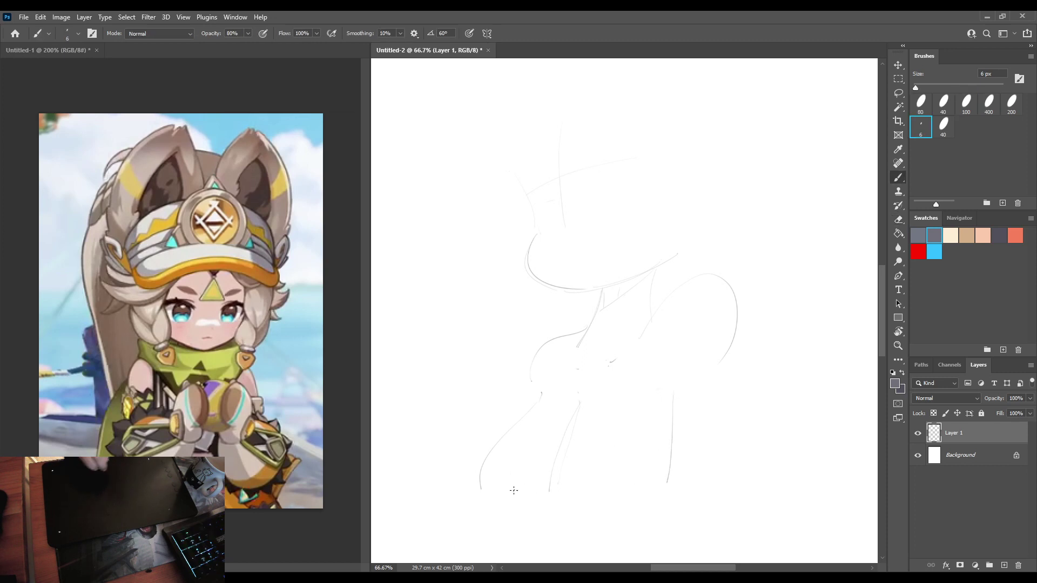
Draw a straight horizontal baseline under the bust and the right arm's outer line, and check the sketch in a mirrored view.
{"action": "left_click_drag", "start_coordinate": [454, 496], "coordinate": [795, 495]}
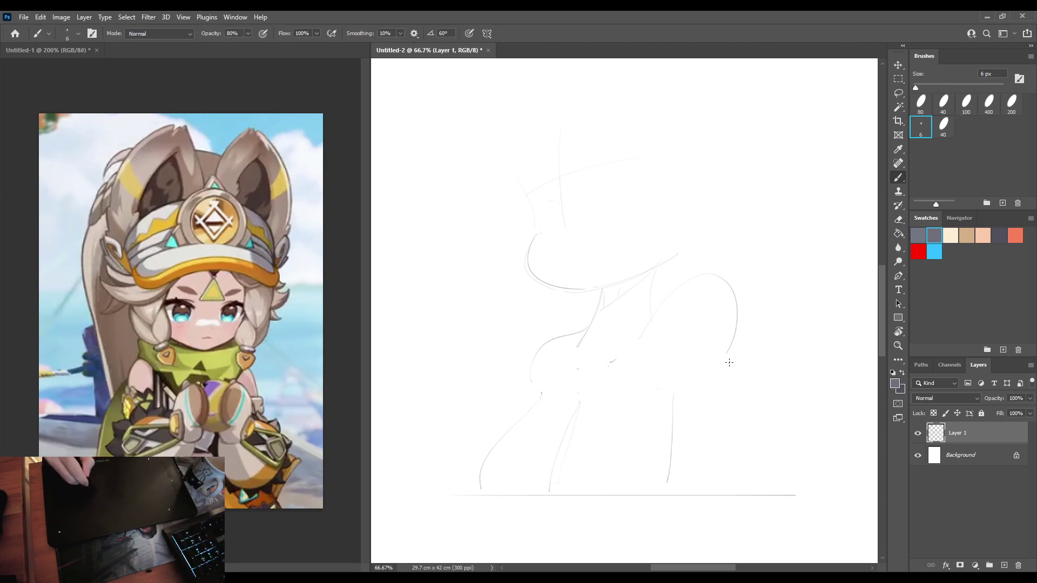
{"action": "left_click_drag", "start_coordinate": [730, 369], "coordinate": [704, 496]}
{"action": "key", "text": "ctrl+shift+h"}
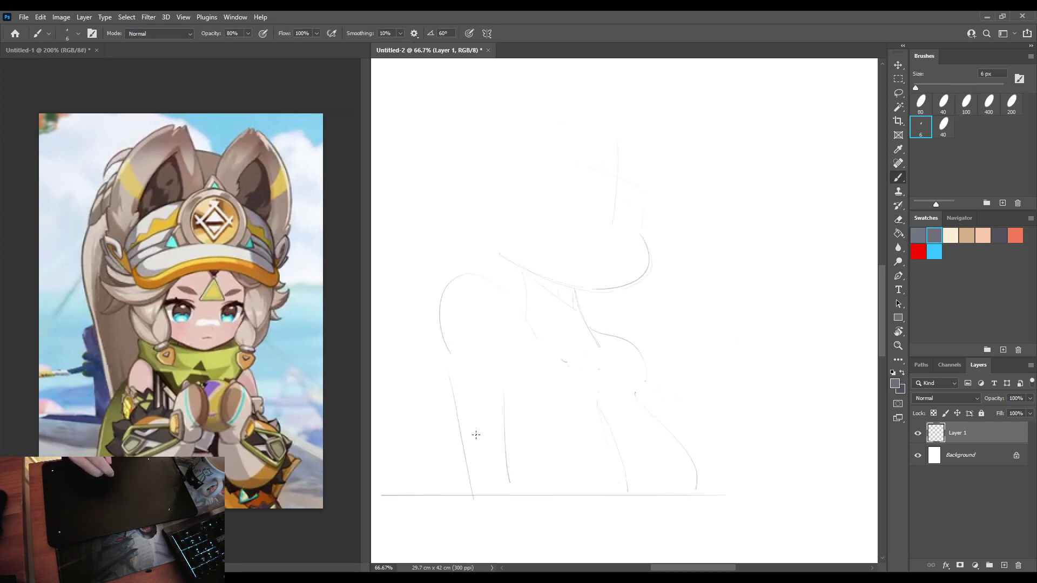
{"action": "key", "text": "ctrl+shift+h"}
Redraw the right arm's outer line from the shoulder to the baseline and clean up the doubled inner line of the left arm.
{"action": "key", "text": "e"}
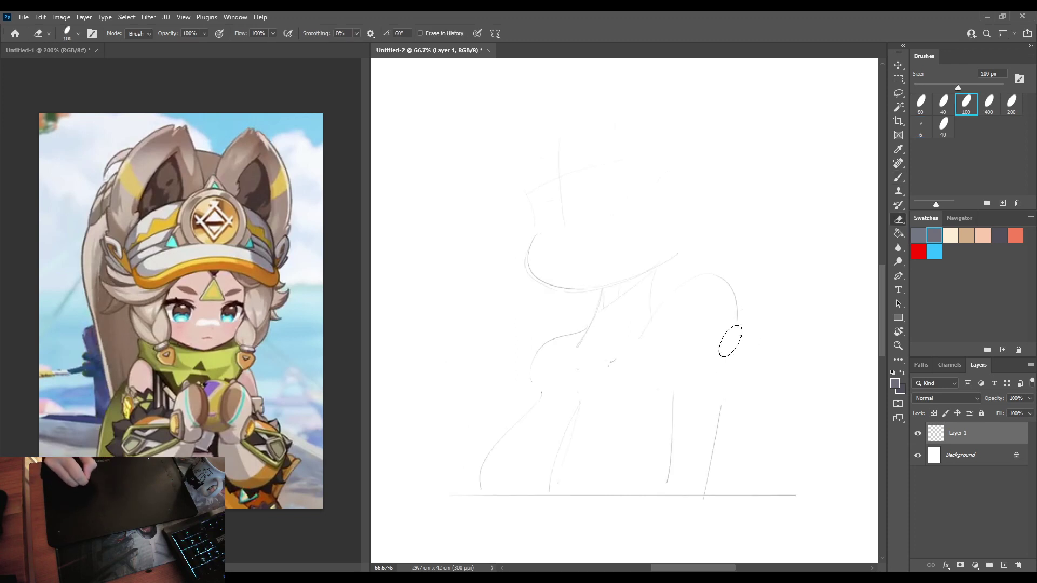
{"action": "left_click_drag", "start_coordinate": [731, 341], "coordinate": [714, 462]}
{"action": "key", "text": "b"}
{"action": "left_click_drag", "start_coordinate": [732, 349], "coordinate": [706, 498]}
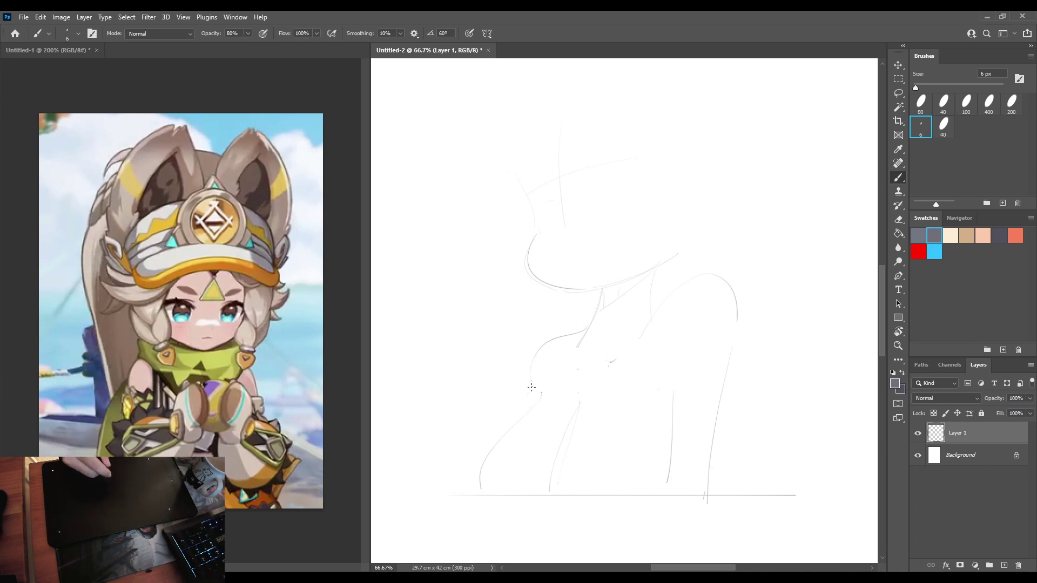
{"action": "key", "text": "e"}
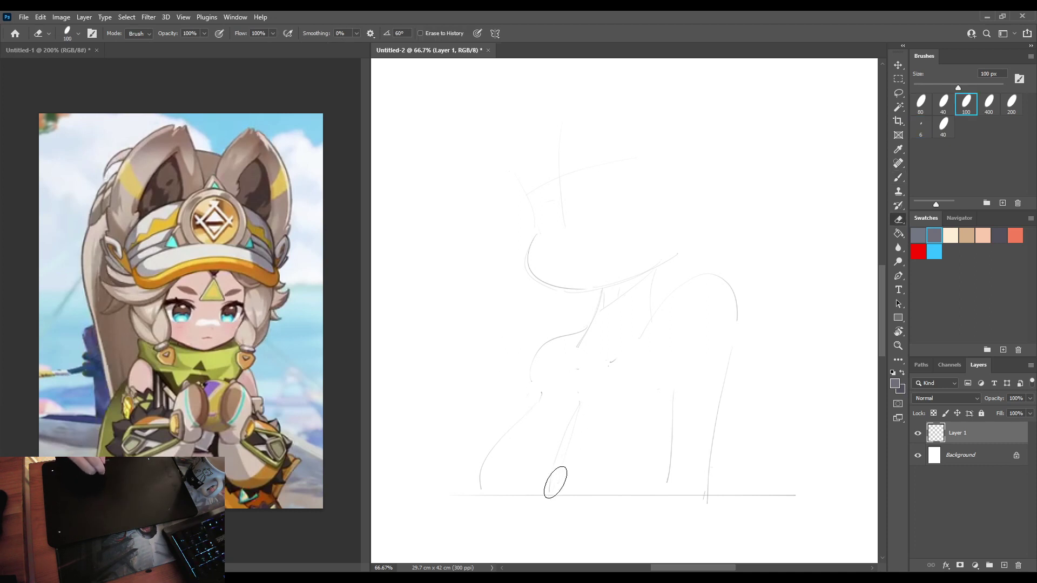
{"action": "left_click_drag", "start_coordinate": [564, 451], "coordinate": [556, 478]}
{"action": "key", "text": "b"}
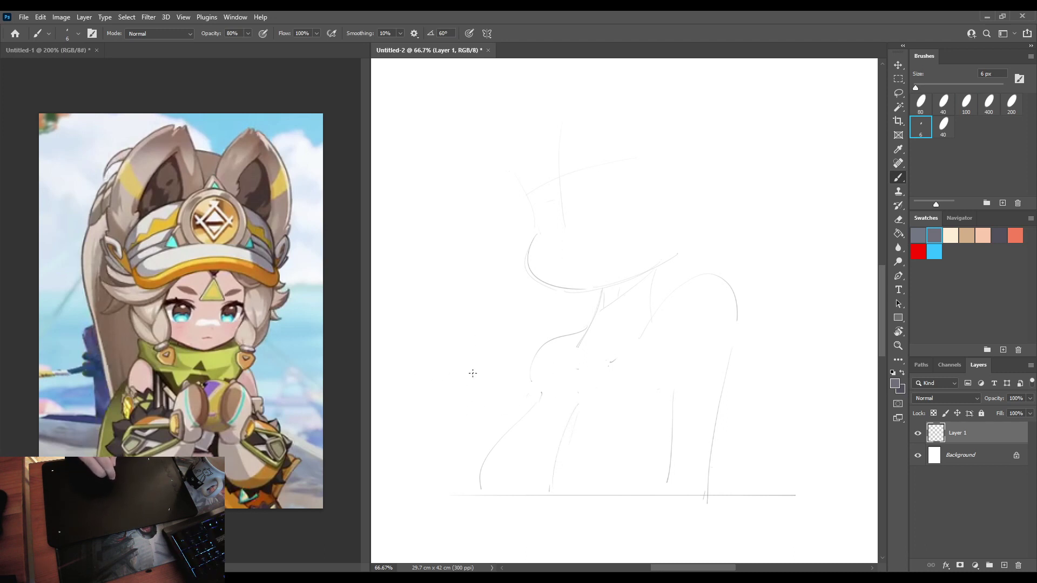
Erase the face guidelines and redraw the curved eye line and the vertical centre line slightly lower on the face.
{"action": "key", "text": "e"}
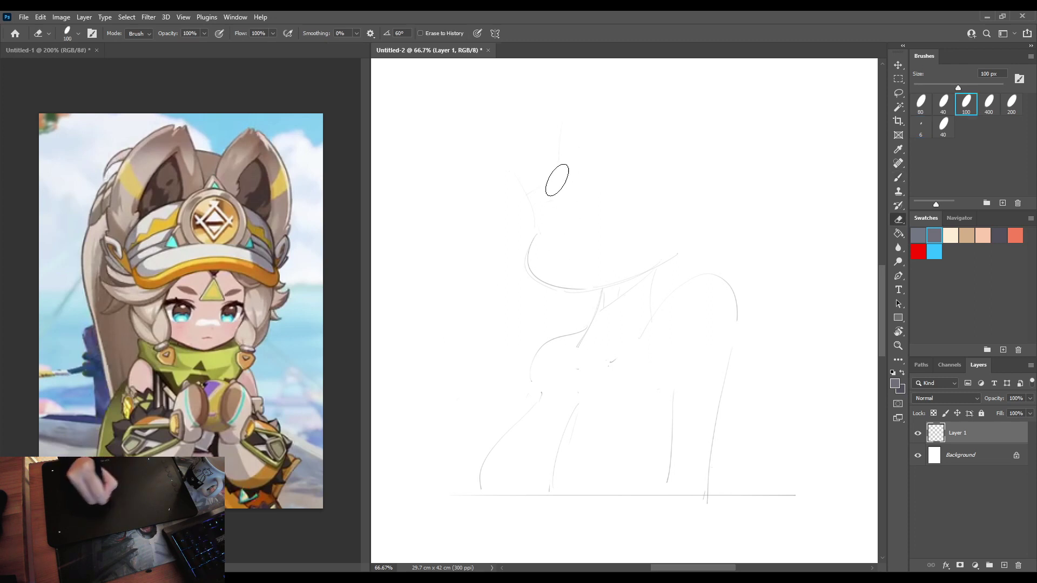
{"action": "key", "text": "b"}
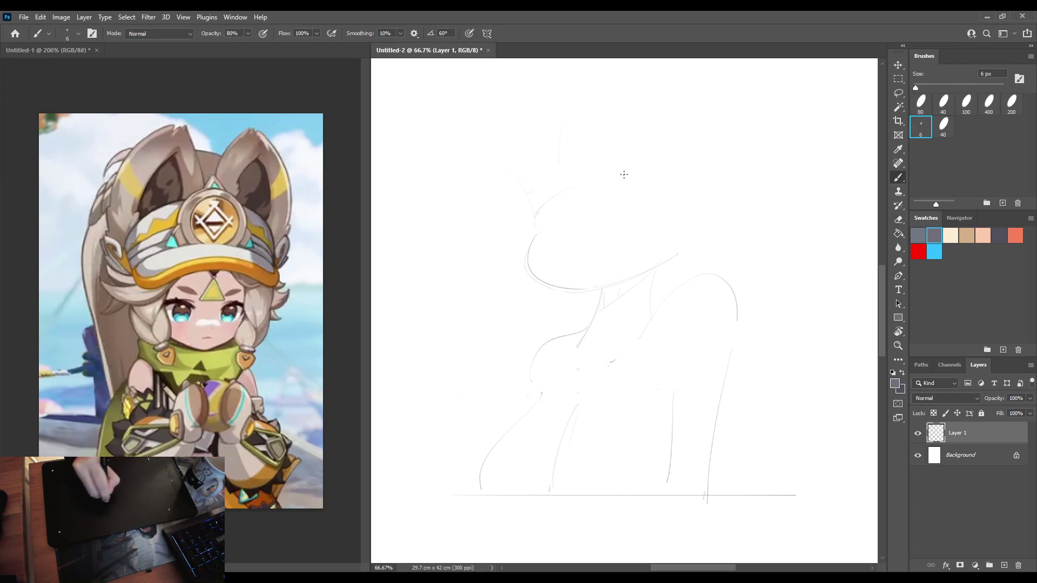
{"action": "key", "text": "e"}
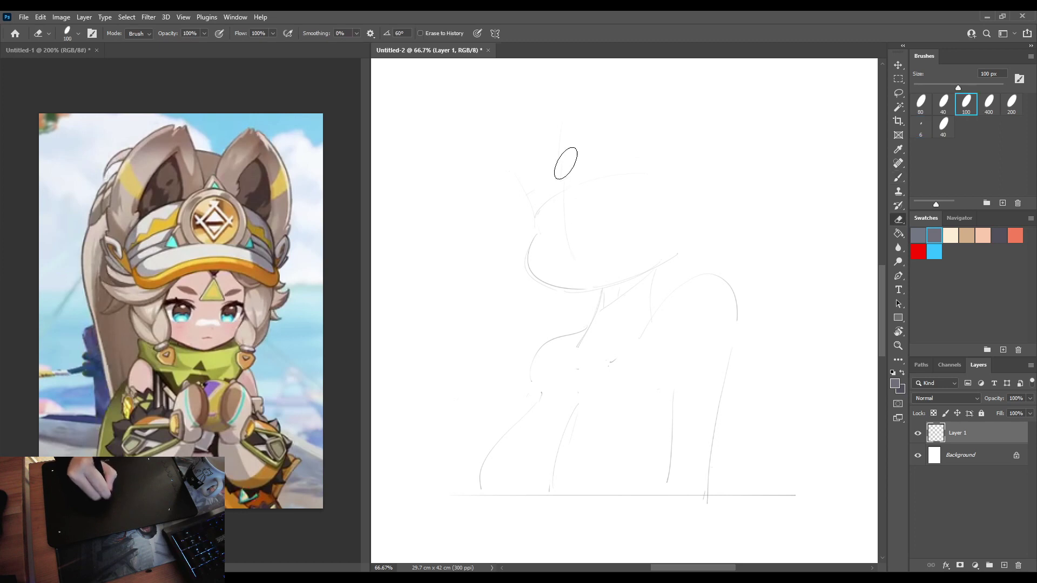
{"action": "left_click_drag", "start_coordinate": [565, 162], "coordinate": [573, 256]}
{"action": "key", "text": "b"}
{"action": "left_click_drag", "start_coordinate": [570, 198], "coordinate": [583, 264]}
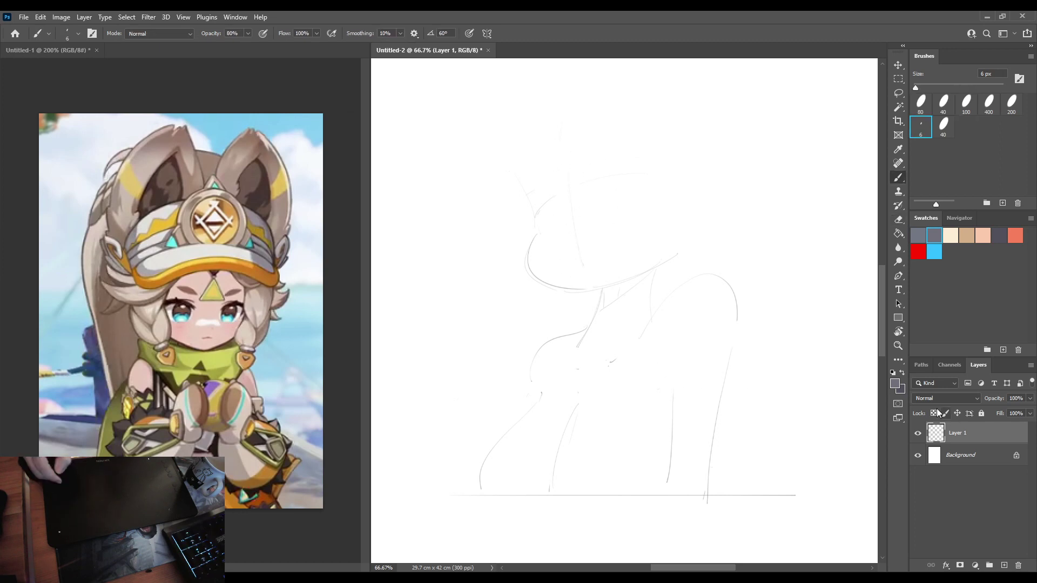
Sketch curved upper lid lines for both eyes and short marks for their lower edges.
{"action": "key", "text": "e"}
{"action": "left_click", "coordinate": [611, 184]}
{"action": "key", "text": "b"}
{"action": "left_click_drag", "start_coordinate": [602, 187], "coordinate": [673, 212]}
{"action": "key", "text": "e"}
{"action": "mouse_move", "coordinate": [611, 178]}
{"action": "left_mouse_down"}
{"action": "mouse_move", "coordinate": [661, 195]}
{"action": "mouse_move", "coordinate": [620, 167]}
{"action": "mouse_move", "coordinate": [614, 177]}
{"action": "mouse_move", "coordinate": [640, 177]}
{"action": "mouse_move", "coordinate": [609, 173]}
{"action": "left_mouse_up"}
{"action": "key", "text": "b"}
{"action": "key", "text": "e"}
{"action": "key", "text": "b"}
{"action": "key", "text": "e"}
{"action": "key", "text": "b"}
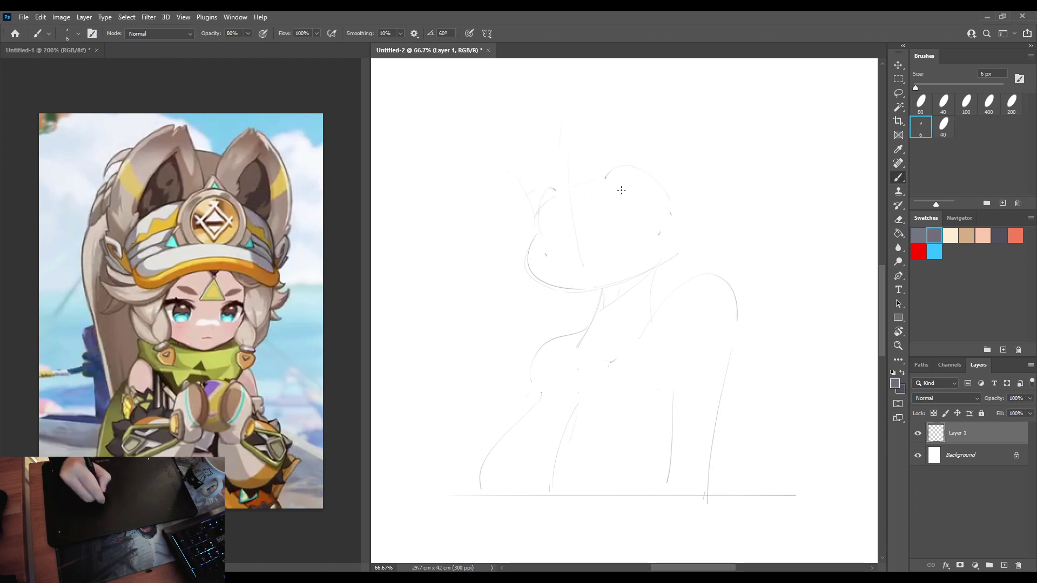
Draw an oval iris in each eye, erase the stray mark under the right eye, and check the face in a mirrored view.
{"action": "left_click_drag", "start_coordinate": [621, 190], "coordinate": [623, 188]}
{"action": "key", "text": "ctrl+z"}
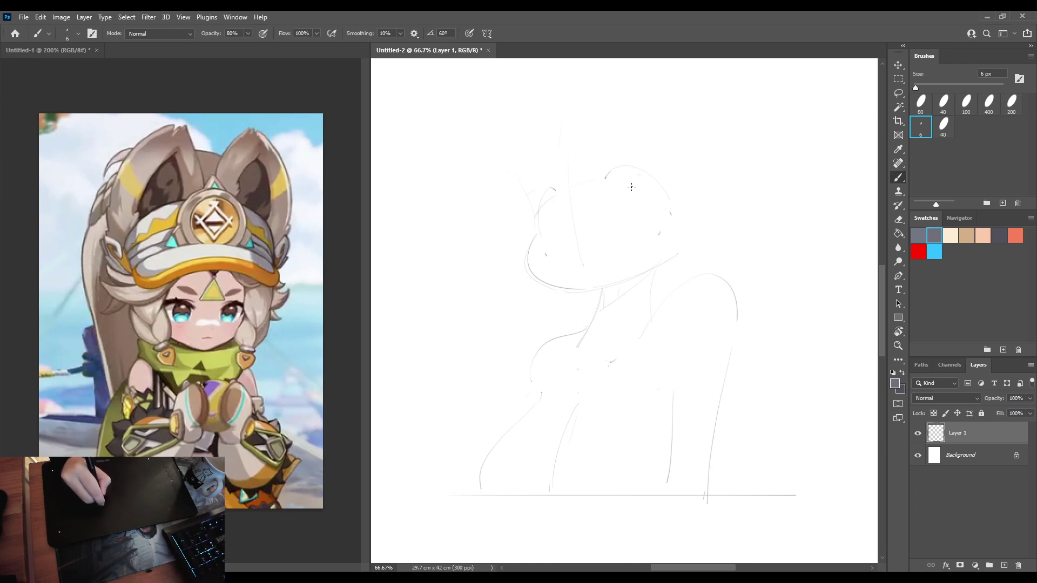
{"action": "key", "text": "e"}
{"action": "left_click", "coordinate": [661, 233]}
{"action": "key", "text": "b"}
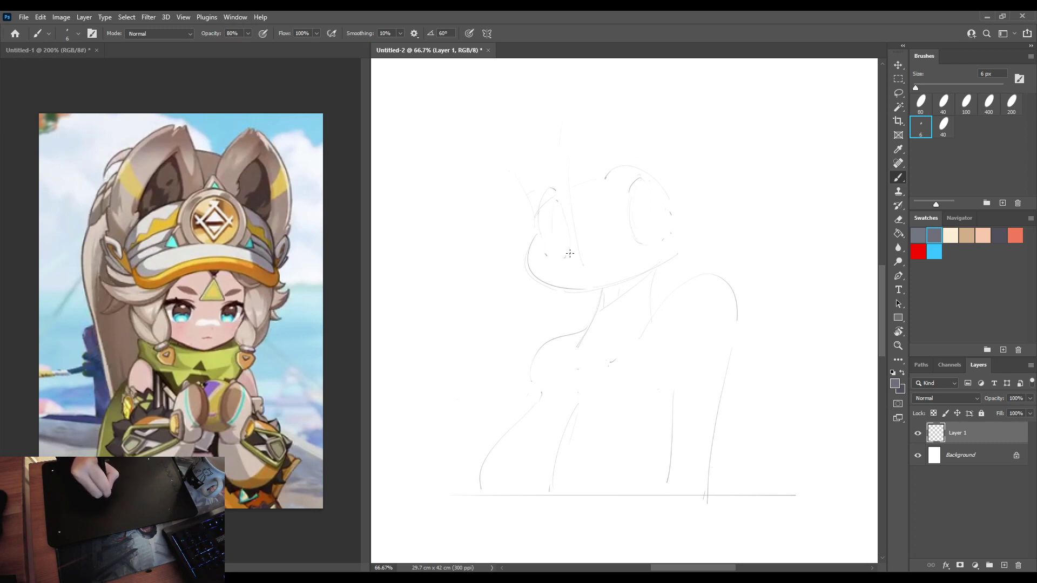
{"action": "key", "text": "ctrl+shift+h"}
{"action": "key", "text": "ctrl+shift+h"}
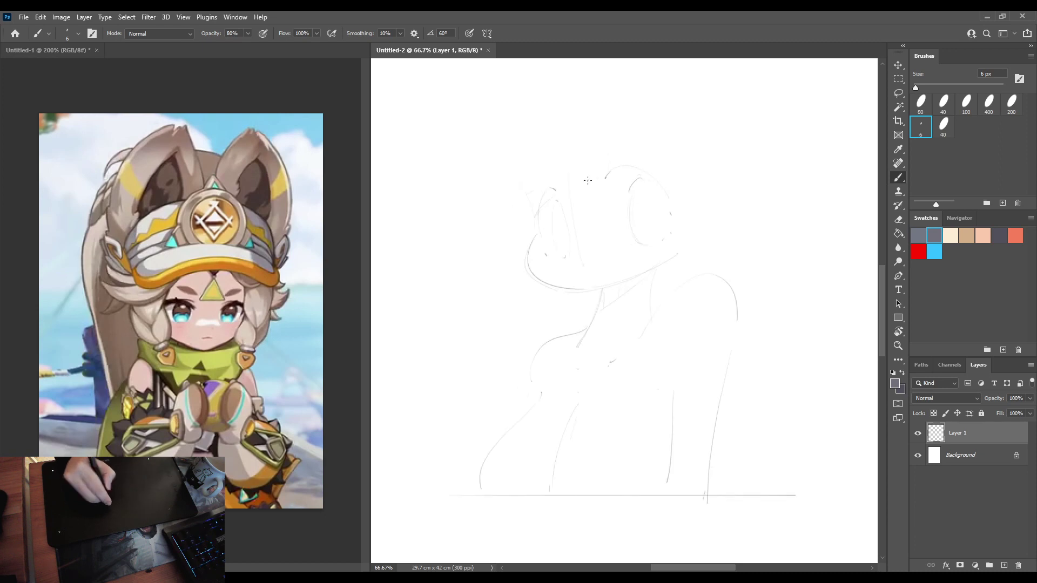
Erase the left eye's iris and redraw it slightly closer to the centre of the face.
{"action": "key", "text": "e"}
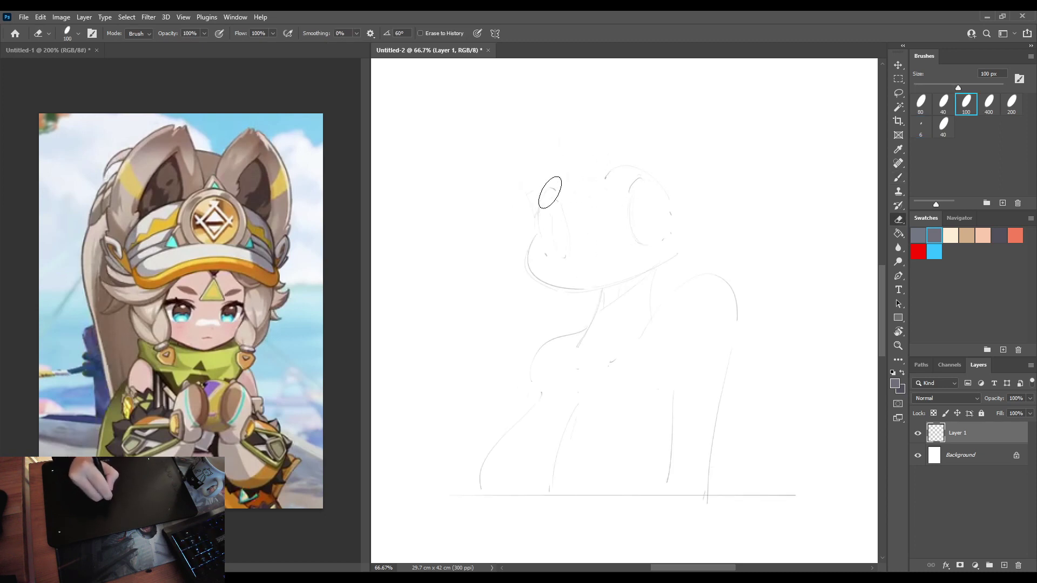
{"action": "left_click_drag", "start_coordinate": [551, 193], "coordinate": [566, 235]}
{"action": "key", "text": "b"}
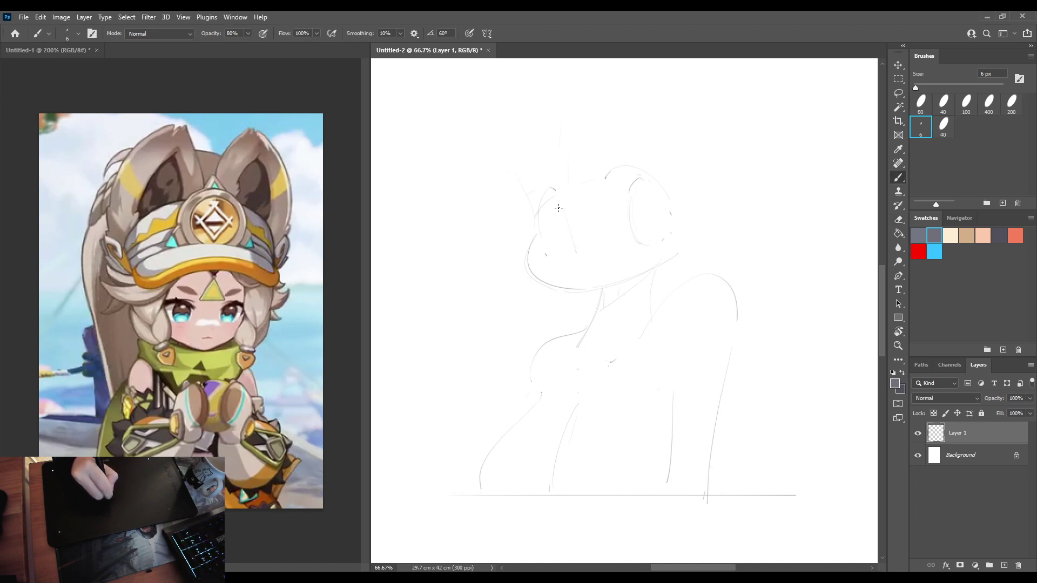
{"action": "mouse_move", "coordinate": [557, 205]}
{"action": "left_mouse_down"}
{"action": "mouse_move", "coordinate": [552, 218]}
{"action": "mouse_move", "coordinate": [562, 201]}
{"action": "left_mouse_up"}
{"action": "key", "text": "e"}
{"action": "key", "text": "b"}
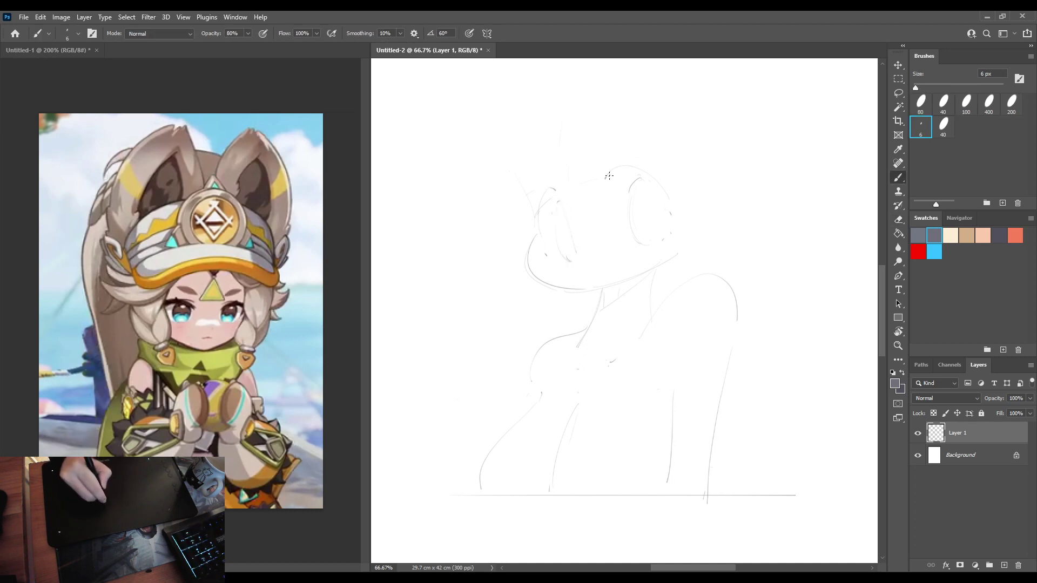
Redraw the right eye's upper lid slightly higher, refine both iris outlines and fill them with light hatching.
{"action": "mouse_move", "coordinate": [599, 172]}
{"action": "left_mouse_down"}
{"action": "mouse_move", "coordinate": [628, 164]}
{"action": "mouse_move", "coordinate": [610, 166]}
{"action": "mouse_move", "coordinate": [652, 180]}
{"action": "left_mouse_up"}
{"action": "key", "text": "ctrl+z"}
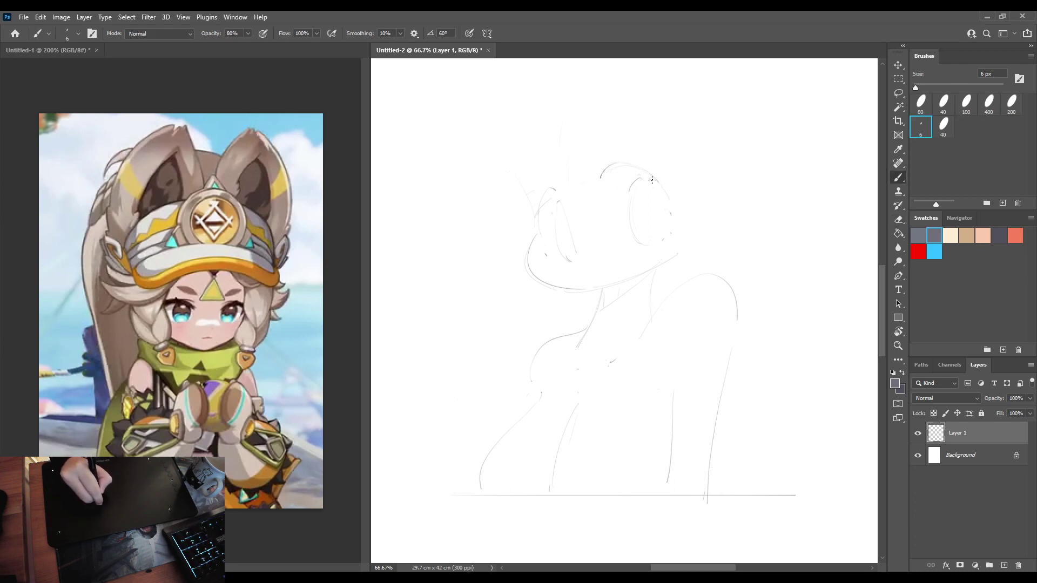
{"action": "key", "text": "e"}
{"action": "left_click", "coordinate": [570, 267]}
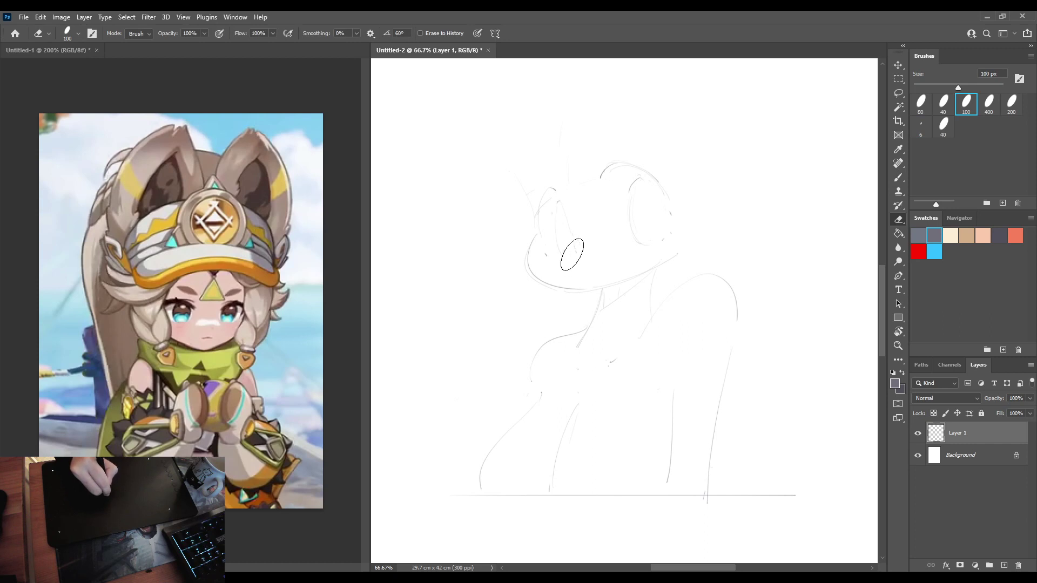
{"action": "key", "text": "b"}
{"action": "mouse_move", "coordinate": [556, 209]}
{"action": "left_mouse_down"}
{"action": "mouse_move", "coordinate": [571, 258]}
{"action": "mouse_move", "coordinate": [558, 213]}
{"action": "mouse_move", "coordinate": [571, 256]}
{"action": "left_mouse_up"}
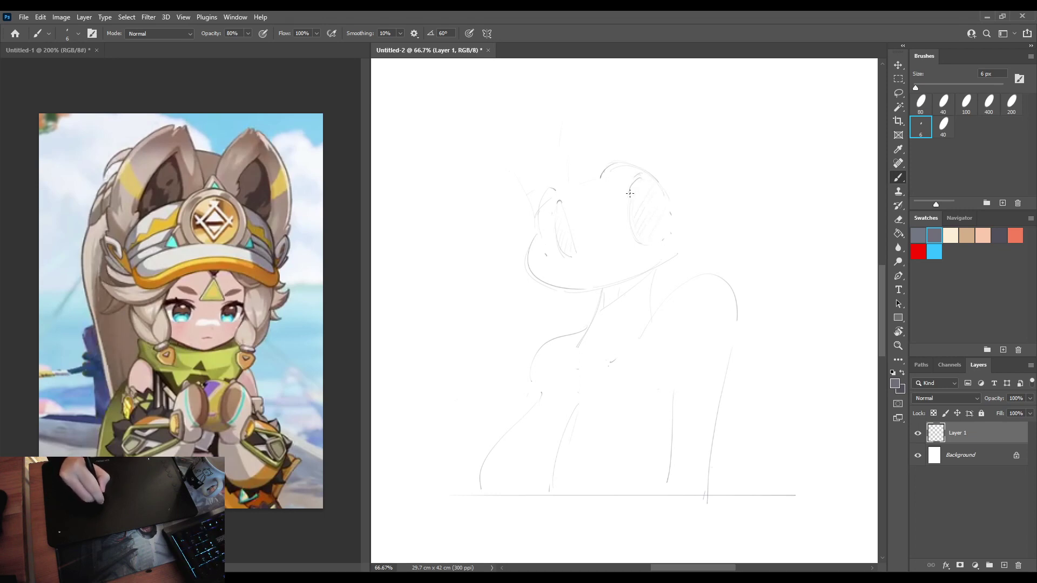
{"action": "left_click_drag", "start_coordinate": [629, 201], "coordinate": [640, 243]}
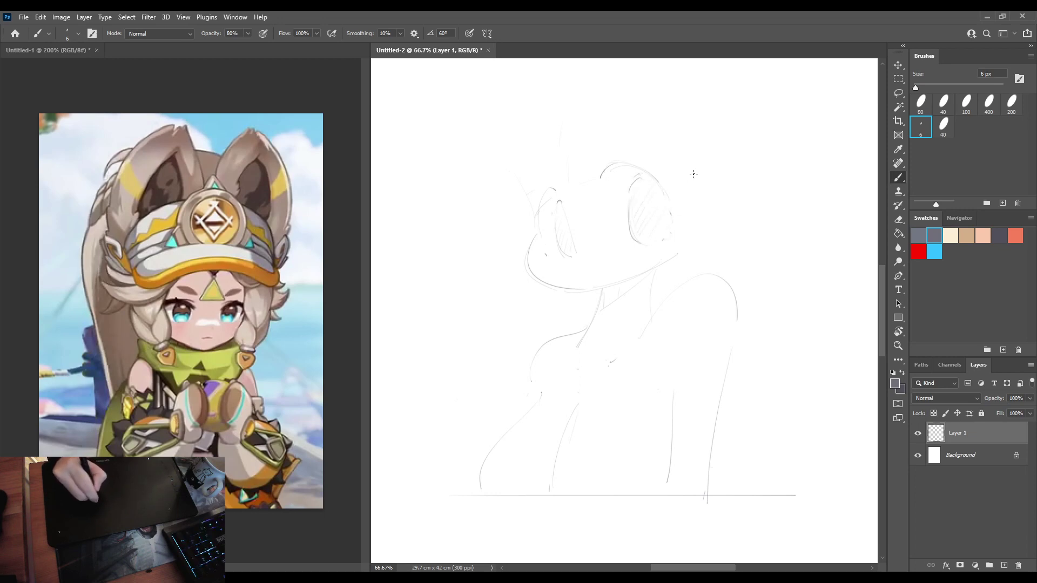
{"action": "key", "text": "F2"}
{"action": "key", "text": "h"}
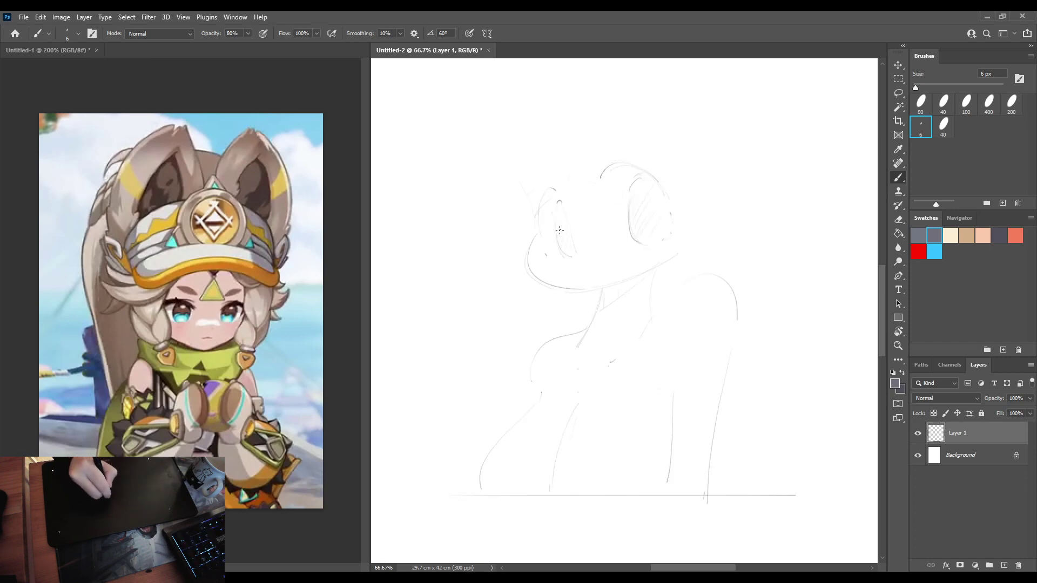
Darken the left edge of the left iris and the left eye's upper lid line.
{"action": "left_click_drag", "start_coordinate": [557, 231], "coordinate": [571, 257]}
{"action": "key", "text": "ctrl+z"}
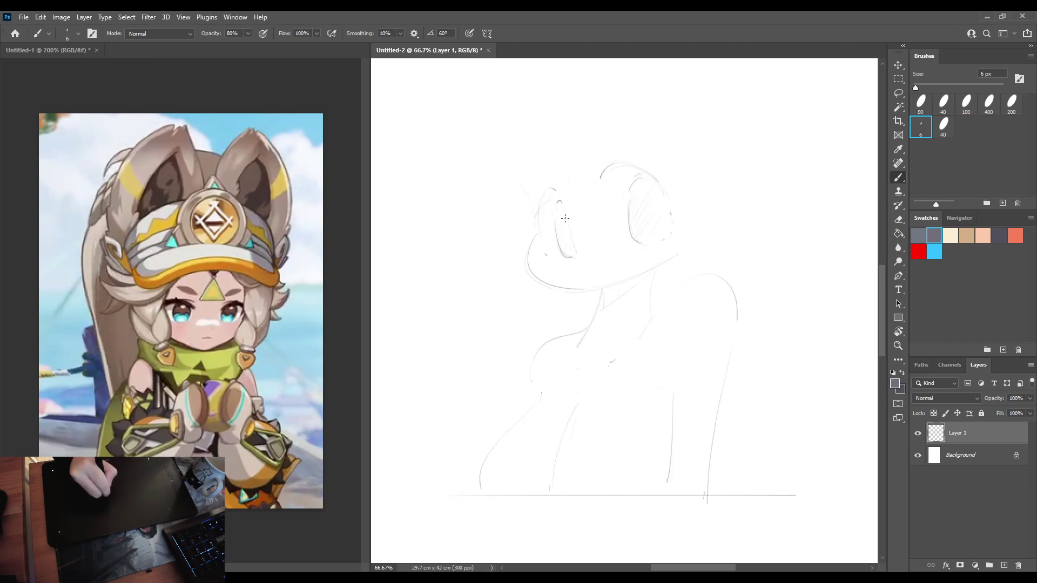
{"action": "mouse_move", "coordinate": [540, 193]}
{"action": "left_mouse_down"}
{"action": "mouse_move", "coordinate": [558, 193]}
{"action": "mouse_move", "coordinate": [538, 200]}
{"action": "mouse_move", "coordinate": [538, 216]}
{"action": "left_mouse_up"}
{"action": "key", "text": "ctrl+z"}
{"action": "key", "text": "ctrl+z"}
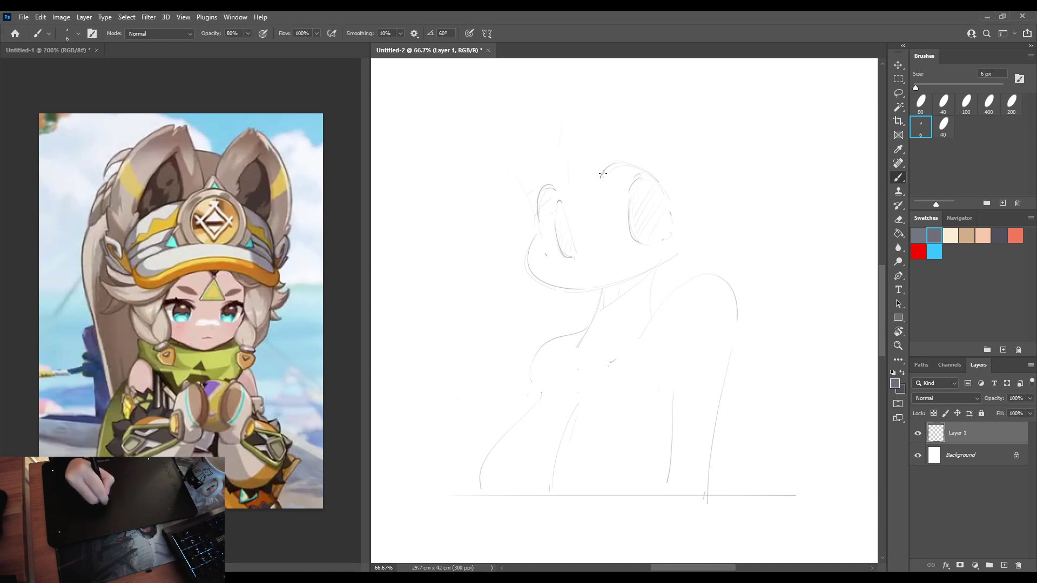
Strengthen the right eye's upper lid, redraw its iris outline and extend its outer edge downward.
{"action": "mouse_move", "coordinate": [610, 162]}
{"action": "left_mouse_down"}
{"action": "mouse_move", "coordinate": [667, 192]}
{"action": "mouse_move", "coordinate": [636, 238]}
{"action": "left_mouse_up"}
{"action": "key", "text": "e"}
{"action": "key", "text": "b"}
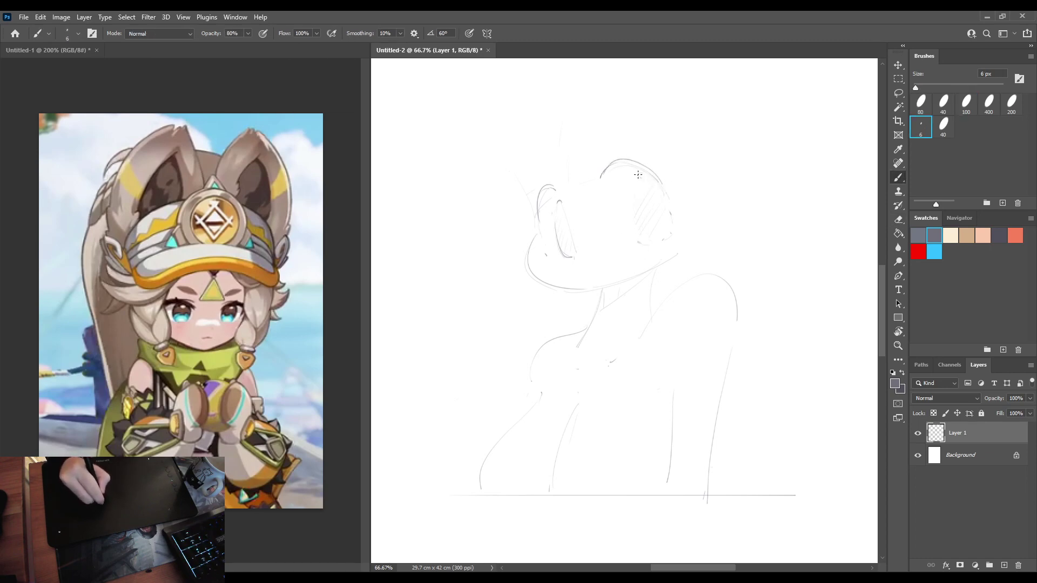
{"action": "mouse_move", "coordinate": [639, 174]}
{"action": "left_mouse_down"}
{"action": "mouse_move", "coordinate": [631, 189]}
{"action": "mouse_move", "coordinate": [651, 248]}
{"action": "left_mouse_up"}
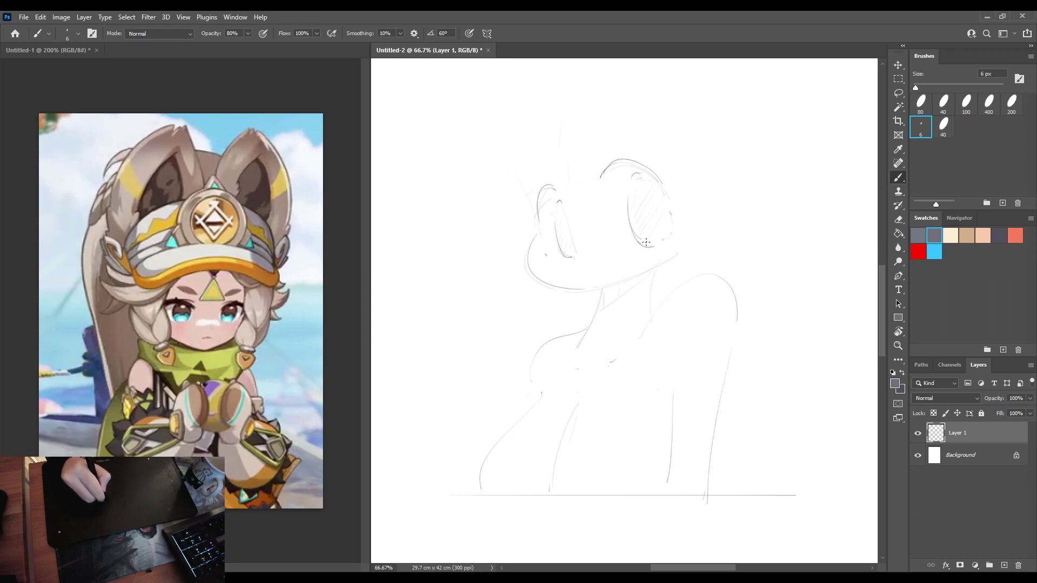
{"action": "key", "text": "e"}
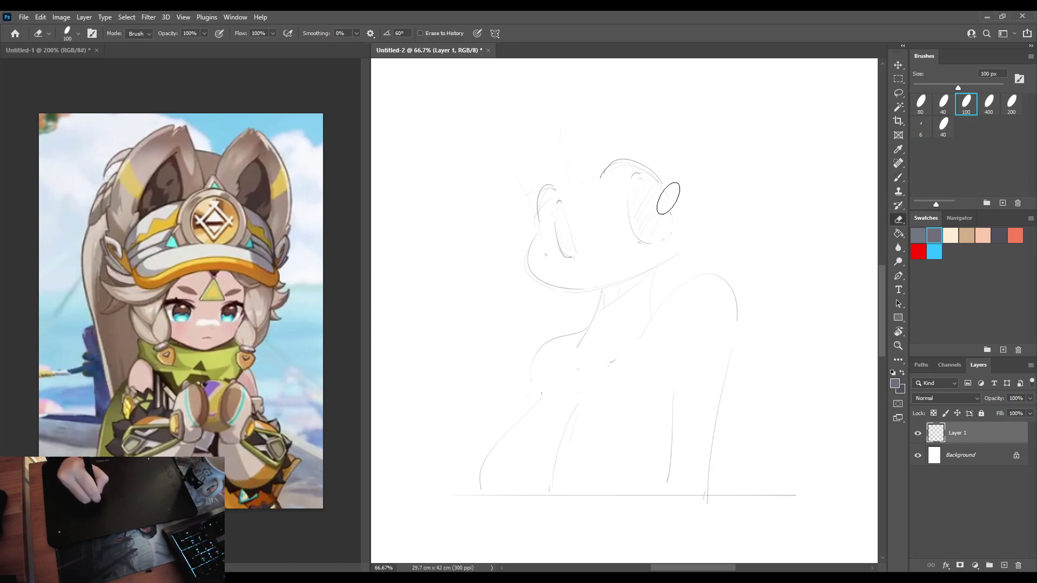
{"action": "key", "text": "b"}
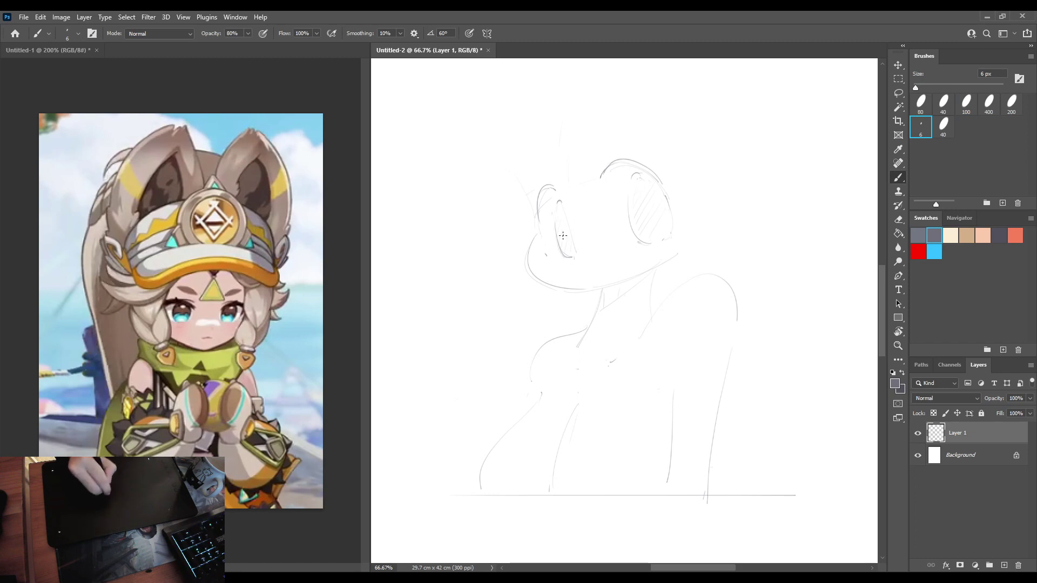
Clean up and redraw the lower outline of the left iris.
{"action": "key", "text": "e"}
{"action": "key", "text": "b"}
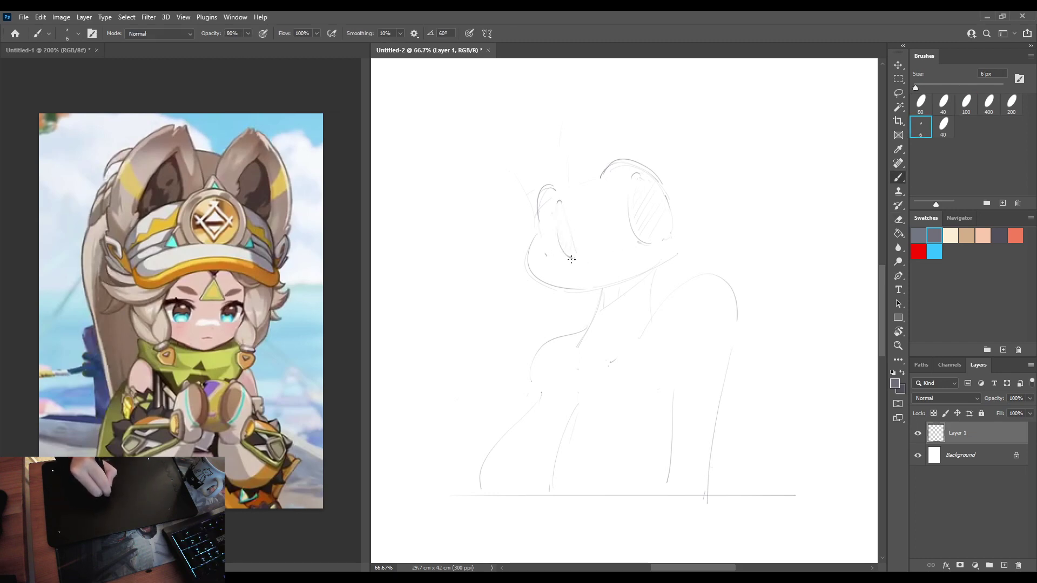
{"action": "key", "text": "e"}
Sketch a small oval off the outer corner of the right eye and a matching one beside the left eye.
{"action": "key", "text": "b"}
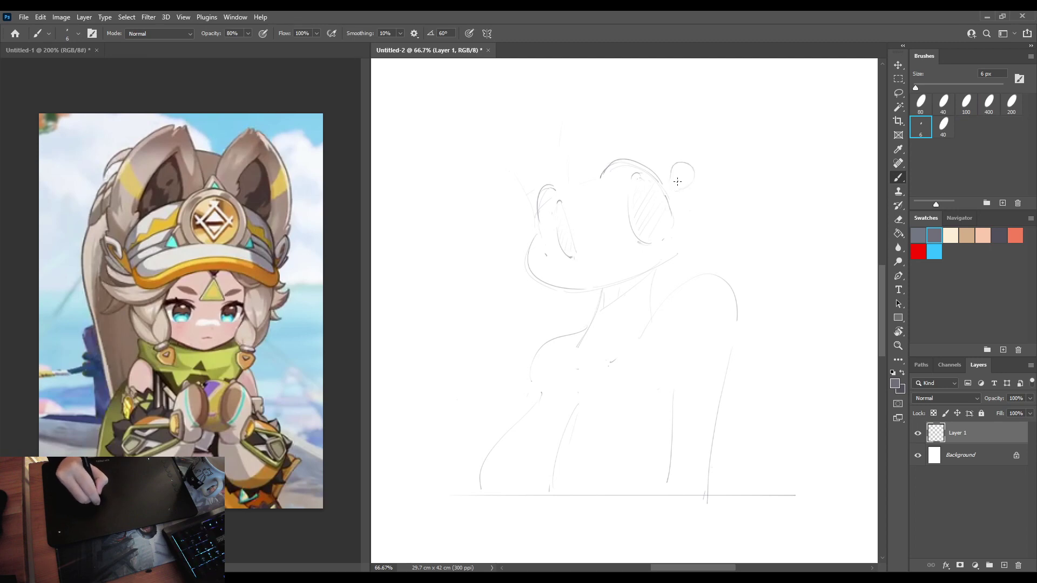
{"action": "key", "text": "ctrl+z"}
{"action": "mouse_move", "coordinate": [677, 178]}
{"action": "left_mouse_down"}
{"action": "mouse_move", "coordinate": [696, 165]}
{"action": "mouse_move", "coordinate": [679, 189]}
{"action": "left_mouse_up"}
{"action": "key", "text": "ctrl+z"}
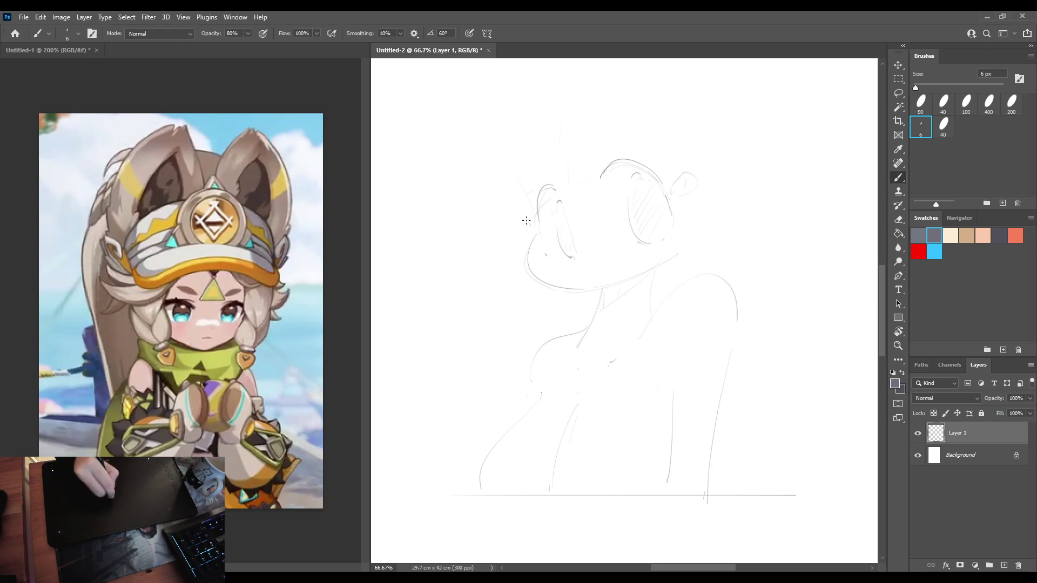
{"action": "left_click_drag", "start_coordinate": [526, 220], "coordinate": [532, 237]}
Lasso the right eye with its side oval and shift it slightly to the right.
{"action": "key", "text": "l"}
{"action": "mouse_move", "coordinate": [594, 167]}
{"action": "left_mouse_down"}
{"action": "mouse_move", "coordinate": [727, 205]}
{"action": "mouse_move", "coordinate": [623, 248]}
{"action": "mouse_move", "coordinate": [611, 224]}
{"action": "left_mouse_up"}
{"action": "left_click_drag", "start_coordinate": [664, 194], "coordinate": [670, 191]}
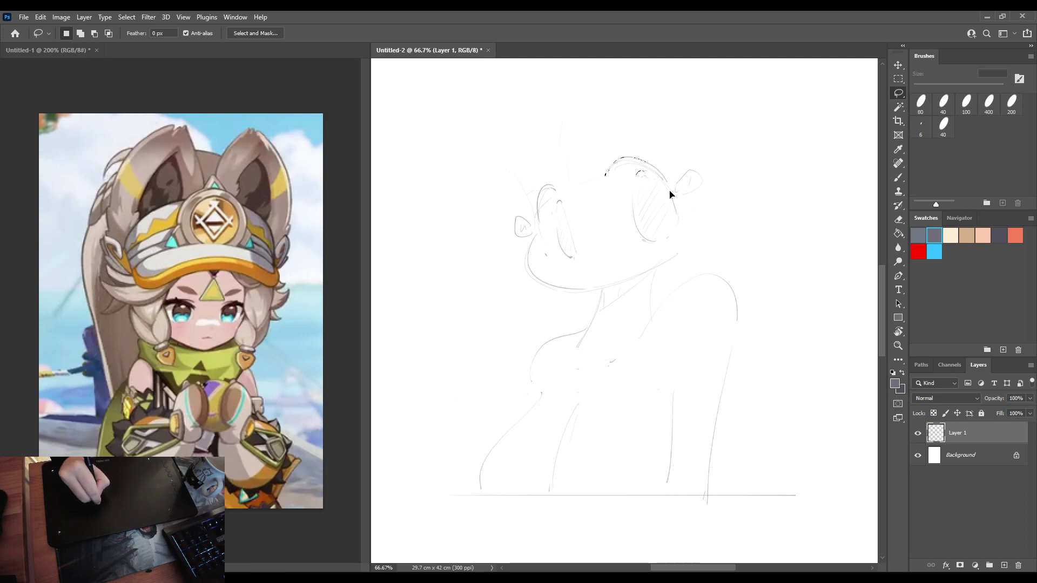
Add a small triangle above the inner end of the right eye and a second oval at its lower outer side, shortening the jawline's right end.
{"action": "key", "text": "b"}
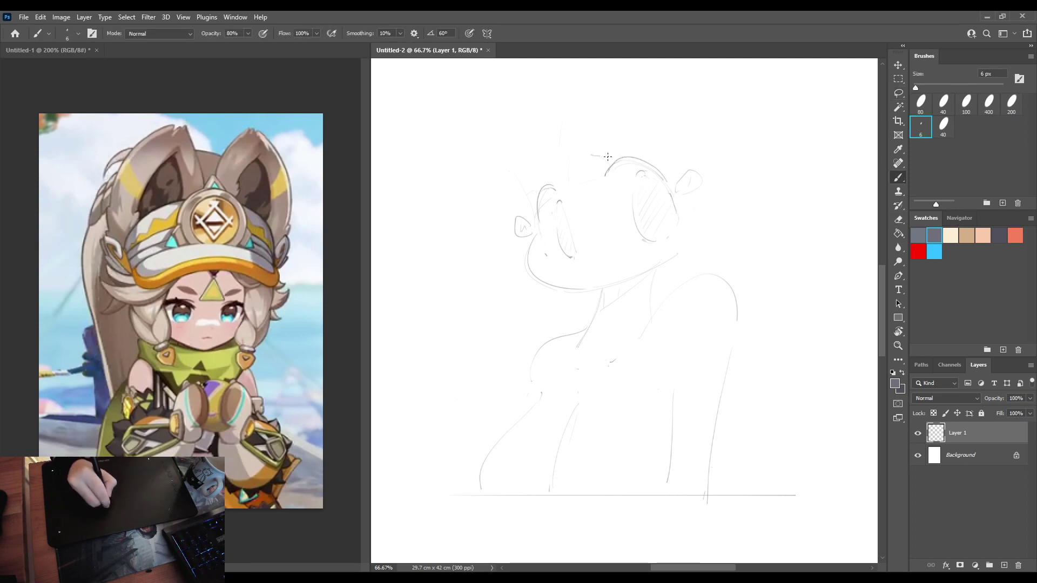
{"action": "left_click_drag", "start_coordinate": [608, 156], "coordinate": [602, 163]}
{"action": "key", "text": "e"}
{"action": "mouse_move", "coordinate": [681, 241]}
{"action": "left_mouse_down"}
{"action": "mouse_move", "coordinate": [676, 254]}
{"action": "mouse_move", "coordinate": [700, 241]}
{"action": "left_mouse_up"}
{"action": "key", "text": "b"}
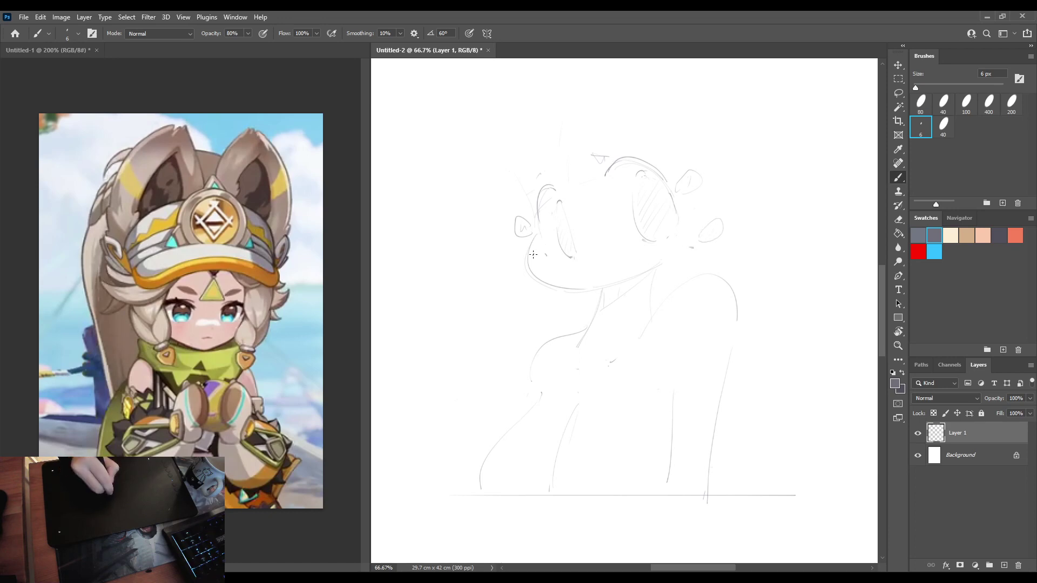
Replace the mark under the left eye with a small oval near the cheek edge and erase the left cheek and chin outline.
{"action": "key", "text": "e"}
{"action": "left_click", "coordinate": [546, 256]}
{"action": "key", "text": "b"}
{"action": "left_click_drag", "start_coordinate": [542, 253], "coordinate": [537, 260]}
{"action": "key", "text": "e"}
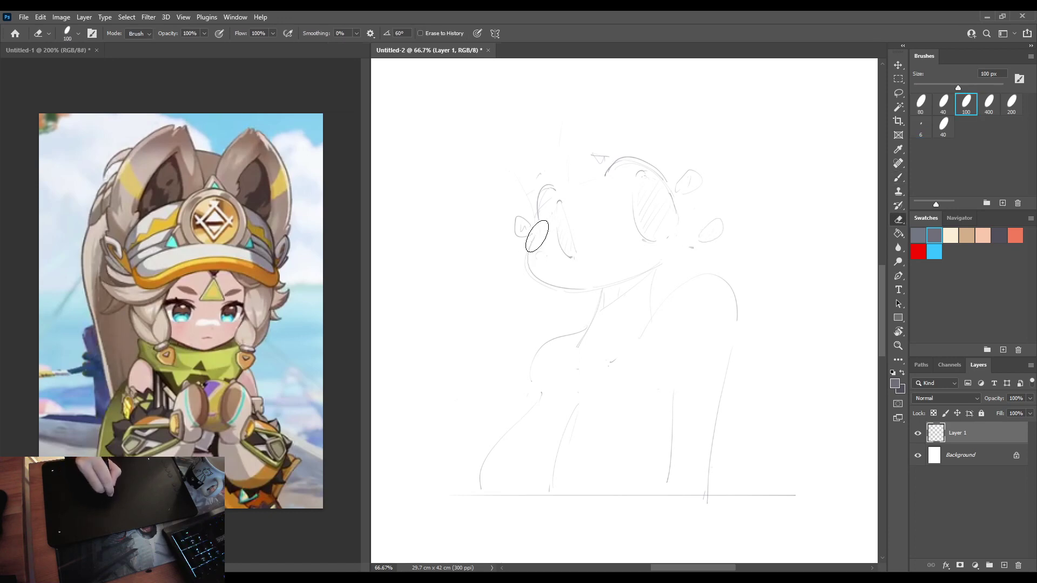
{"action": "mouse_move", "coordinate": [537, 235]}
{"action": "left_mouse_down"}
{"action": "mouse_move", "coordinate": [531, 270]}
{"action": "mouse_move", "coordinate": [569, 293]}
{"action": "left_mouse_up"}
{"action": "key", "text": "b"}
{"action": "left_click_drag", "start_coordinate": [527, 247], "coordinate": [602, 285]}
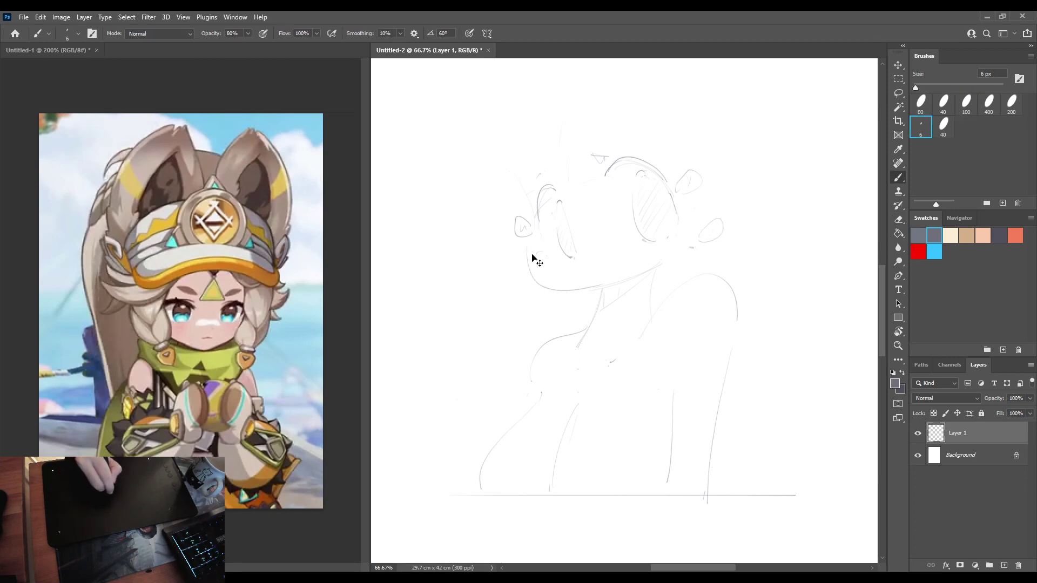
{"action": "key", "text": "ctrl+z"}
{"action": "left_click_drag", "start_coordinate": [537, 243], "coordinate": [591, 286]}
{"action": "key", "text": "ctrl+z"}
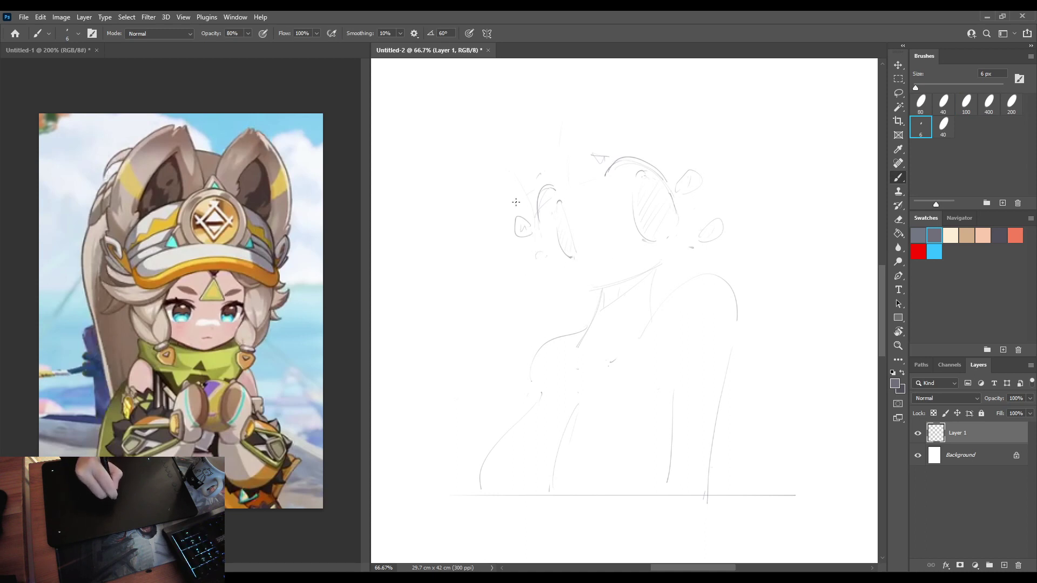
{"action": "left_click_drag", "start_coordinate": [523, 220], "coordinate": [607, 291]}
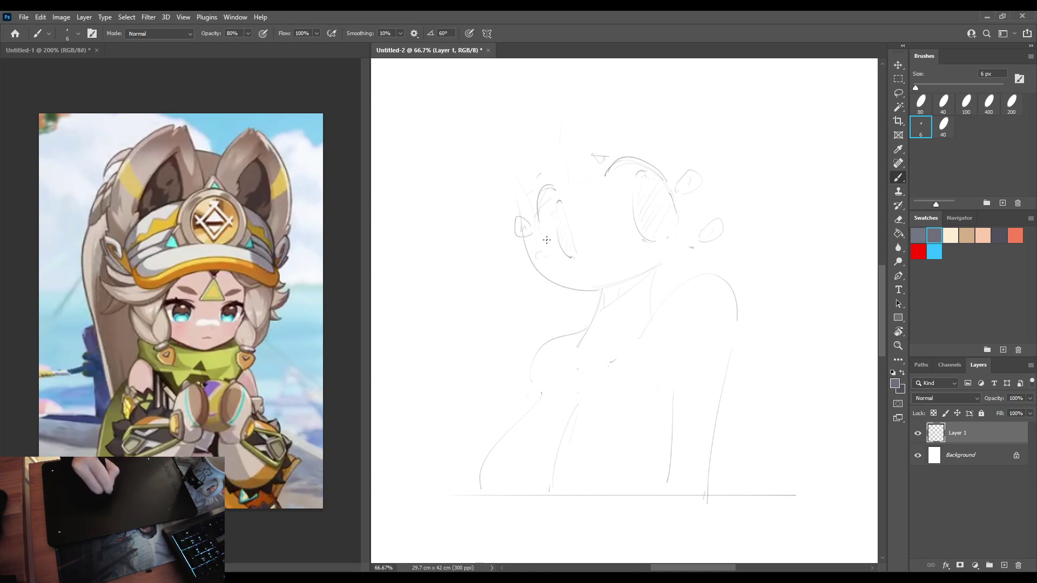
{"action": "key", "text": "ctrl+z"}
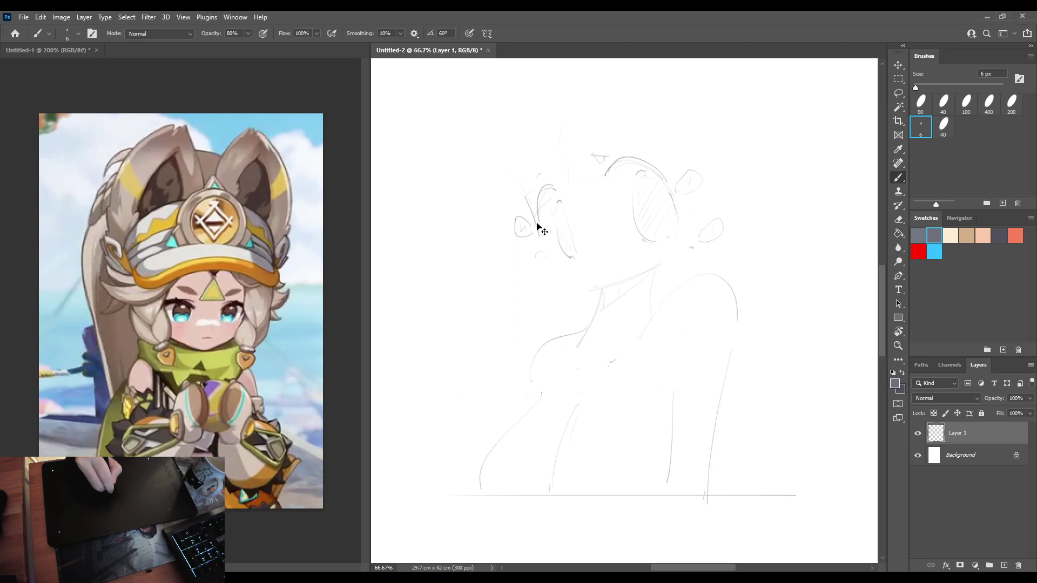
Draw the face's left temple line sloping down past the left eye to the cheek.
{"action": "left_click_drag", "start_coordinate": [514, 191], "coordinate": [538, 234]}
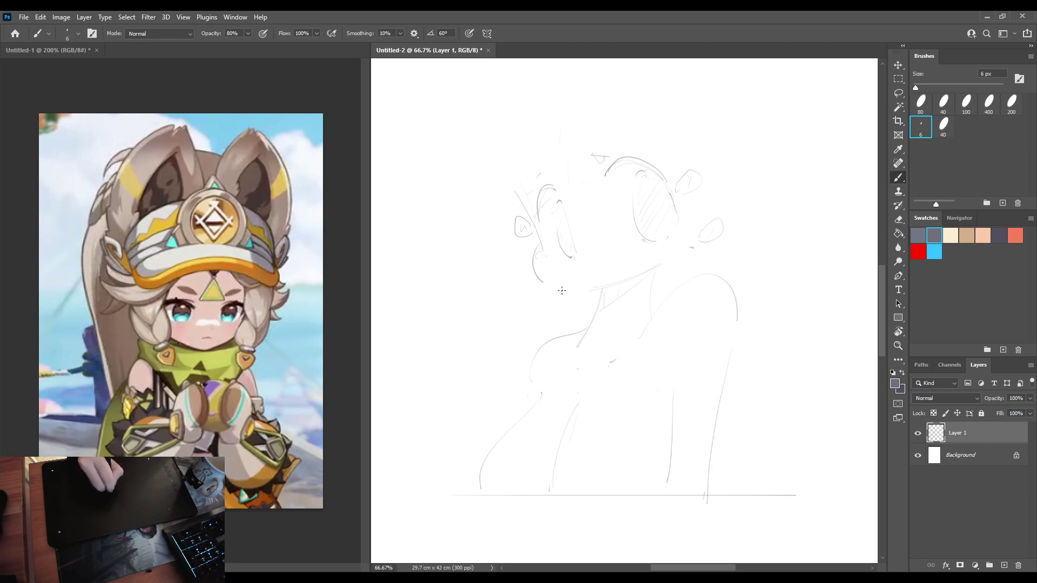
{"action": "key", "text": "ctrl+z"}
{"action": "key", "text": "ctrl+z"}
{"action": "mouse_move", "coordinate": [542, 249]}
{"action": "left_mouse_down"}
{"action": "mouse_move", "coordinate": [537, 277]}
{"action": "mouse_move", "coordinate": [593, 287]}
{"action": "left_mouse_up"}
{"action": "key", "text": "ctrl+z"}
{"action": "left_click_drag", "start_coordinate": [542, 251], "coordinate": [598, 286]}
{"action": "key", "text": "ctrl+z"}
{"action": "key", "text": "ctrl+z"}
{"action": "left_click_drag", "start_coordinate": [539, 253], "coordinate": [597, 288]}
{"action": "key", "text": "ctrl+z"}
{"action": "left_click_drag", "start_coordinate": [539, 253], "coordinate": [606, 287]}
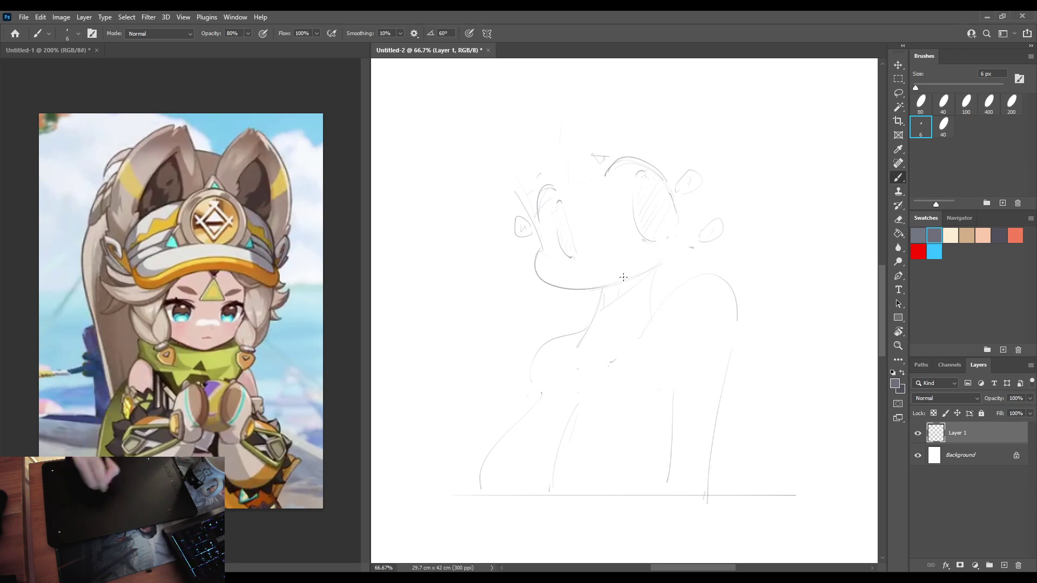
{"action": "key", "text": "ctrl+z"}
{"action": "mouse_move", "coordinate": [540, 248]}
{"action": "left_mouse_down"}
{"action": "mouse_move", "coordinate": [572, 290]}
{"action": "mouse_move", "coordinate": [593, 292]}
{"action": "left_mouse_up"}
{"action": "key", "text": "ctrl+z"}
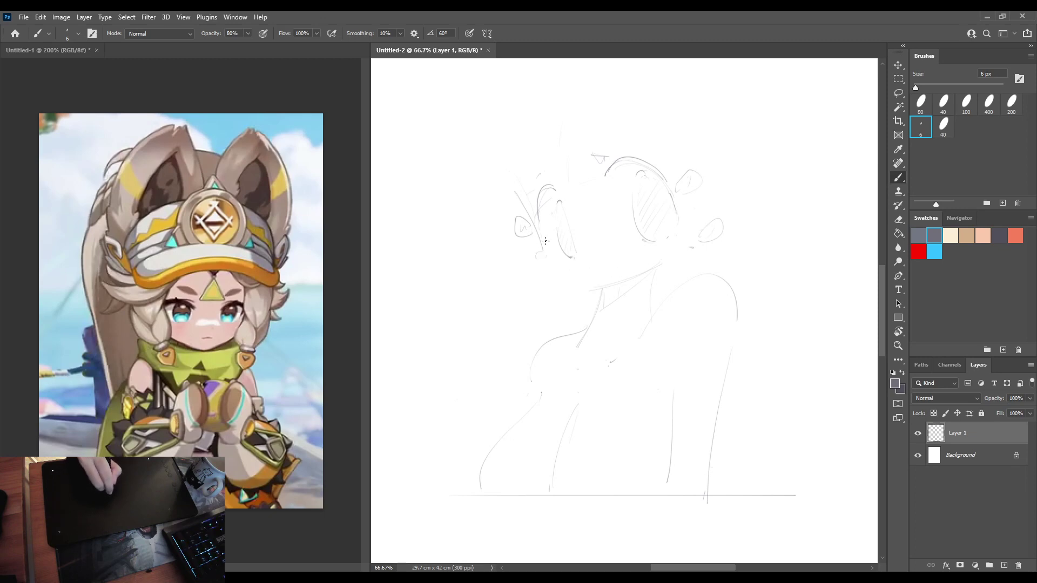
{"action": "mouse_move", "coordinate": [540, 247]}
{"action": "left_mouse_down"}
{"action": "mouse_move", "coordinate": [602, 286]}
{"action": "mouse_move", "coordinate": [537, 276]}
{"action": "mouse_move", "coordinate": [599, 290]}
{"action": "mouse_move", "coordinate": [531, 268]}
{"action": "mouse_move", "coordinate": [599, 288]}
{"action": "left_mouse_up"}
{"action": "key", "text": "ctrl+z"}
{"action": "key", "text": "ctrl+z"}
{"action": "key", "text": "ctrl+z"}
{"action": "mouse_move", "coordinate": [544, 246]}
{"action": "left_mouse_down"}
{"action": "mouse_move", "coordinate": [603, 287]}
{"action": "mouse_move", "coordinate": [537, 264]}
{"action": "mouse_move", "coordinate": [602, 288]}
{"action": "left_mouse_up"}
{"action": "key", "text": "ctrl+z"}
{"action": "key", "text": "ctrl+z"}
{"action": "left_click_drag", "start_coordinate": [537, 247], "coordinate": [583, 291]}
{"action": "key", "text": "ctrl+z"}
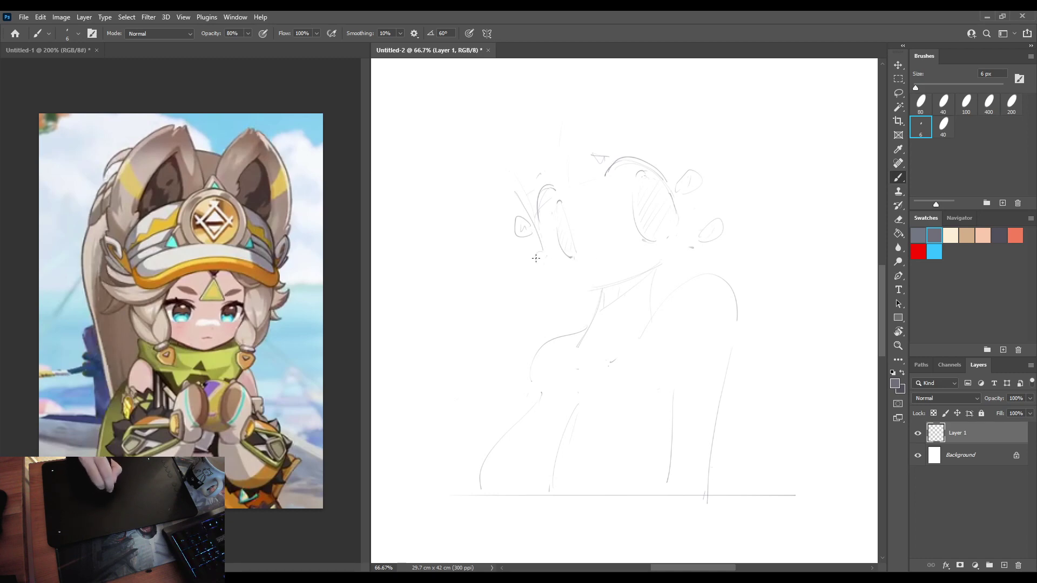
{"action": "mouse_move", "coordinate": [538, 248]}
{"action": "left_mouse_down"}
{"action": "mouse_move", "coordinate": [549, 283]}
{"action": "mouse_move", "coordinate": [620, 265]}
{"action": "left_mouse_up"}
{"action": "key", "text": "ctrl+z"}
{"action": "mouse_move", "coordinate": [540, 247]}
{"action": "left_mouse_down"}
{"action": "mouse_move", "coordinate": [543, 285]}
{"action": "mouse_move", "coordinate": [599, 287]}
{"action": "left_mouse_up"}
{"action": "key", "text": "ctrl+z"}
Draw the rounded left cheek and chin curve, continue the jawline up to the right, and check the face in a mirrored view.
{"action": "mouse_move", "coordinate": [541, 249]}
{"action": "left_mouse_down"}
{"action": "mouse_move", "coordinate": [621, 290]}
{"action": "mouse_move", "coordinate": [536, 253]}
{"action": "mouse_move", "coordinate": [583, 292]}
{"action": "mouse_move", "coordinate": [604, 273]}
{"action": "mouse_move", "coordinate": [557, 267]}
{"action": "mouse_move", "coordinate": [593, 281]}
{"action": "mouse_move", "coordinate": [563, 286]}
{"action": "mouse_move", "coordinate": [655, 272]}
{"action": "left_mouse_up"}
{"action": "key", "text": "ctrl+z"}
{"action": "key", "text": "ctrl+z"}
{"action": "left_click_drag", "start_coordinate": [594, 292], "coordinate": [665, 261]}
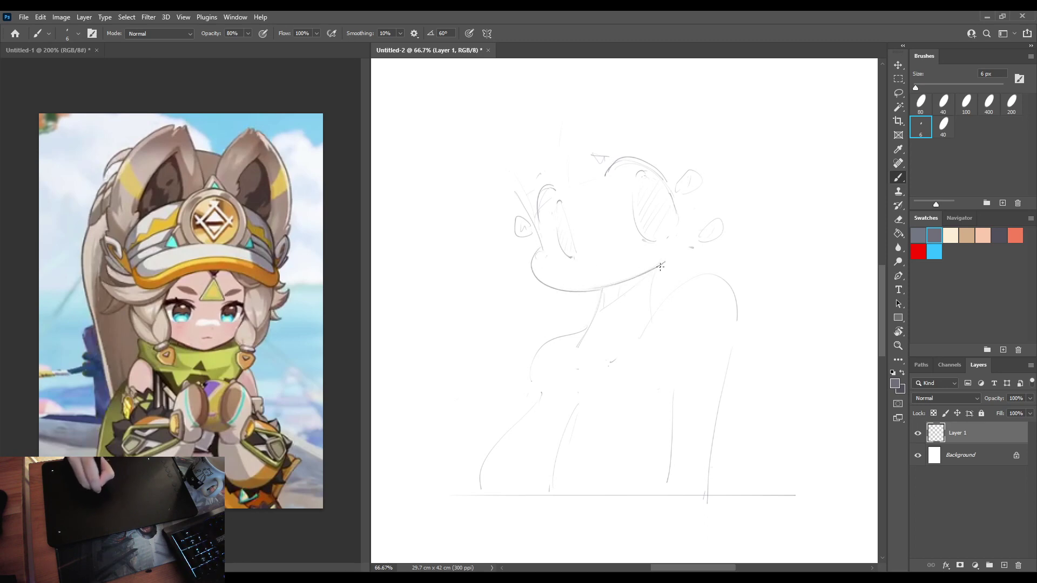
{"action": "key", "text": "ctrl+shift+h"}
{"action": "key", "text": "ctrl+shift+h"}
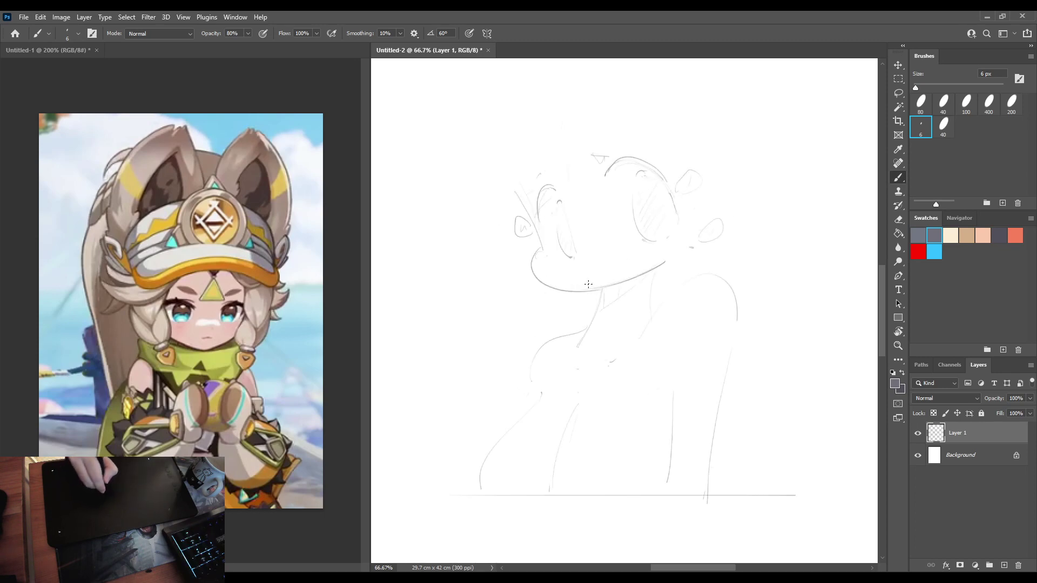
Redraw the jawline from the chin up to the right, then draw the left and right sides of the neck.
{"action": "key", "text": "e"}
{"action": "mouse_move", "coordinate": [575, 295]}
{"action": "left_mouse_down"}
{"action": "mouse_move", "coordinate": [597, 293]}
{"action": "mouse_move", "coordinate": [562, 295]}
{"action": "mouse_move", "coordinate": [649, 270]}
{"action": "left_mouse_up"}
{"action": "key", "text": "b"}
{"action": "key", "text": "ctrl+z"}
{"action": "left_click_drag", "start_coordinate": [572, 290], "coordinate": [670, 259]}
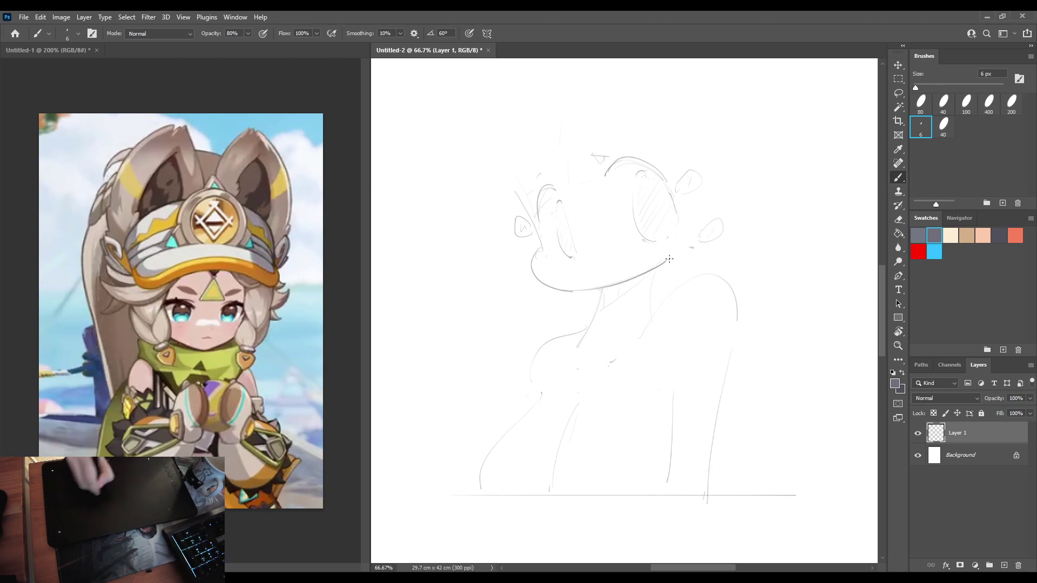
{"action": "left_click_drag", "start_coordinate": [601, 294], "coordinate": [579, 346]}
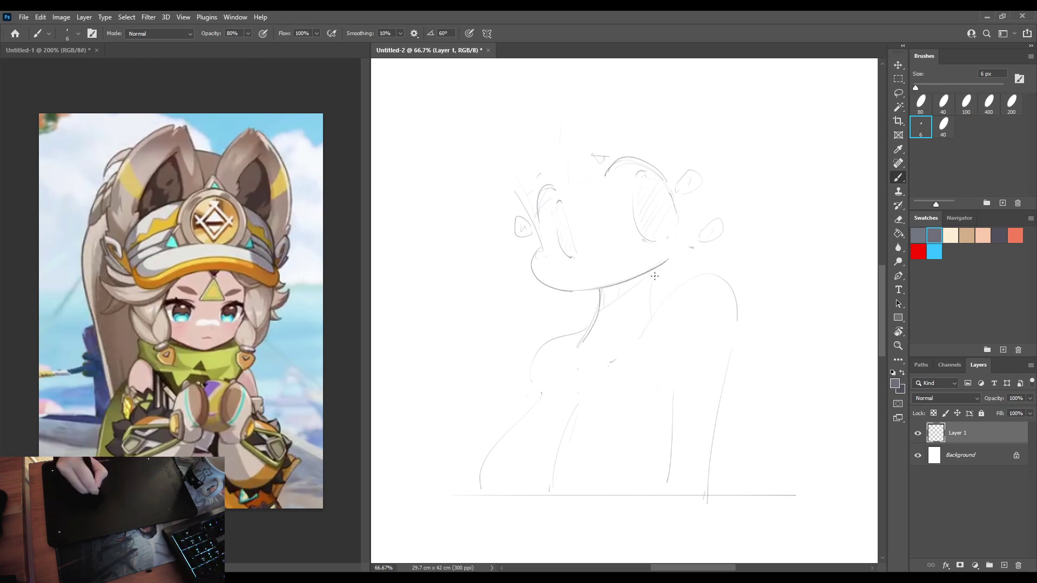
{"action": "left_click_drag", "start_coordinate": [655, 268], "coordinate": [649, 319]}
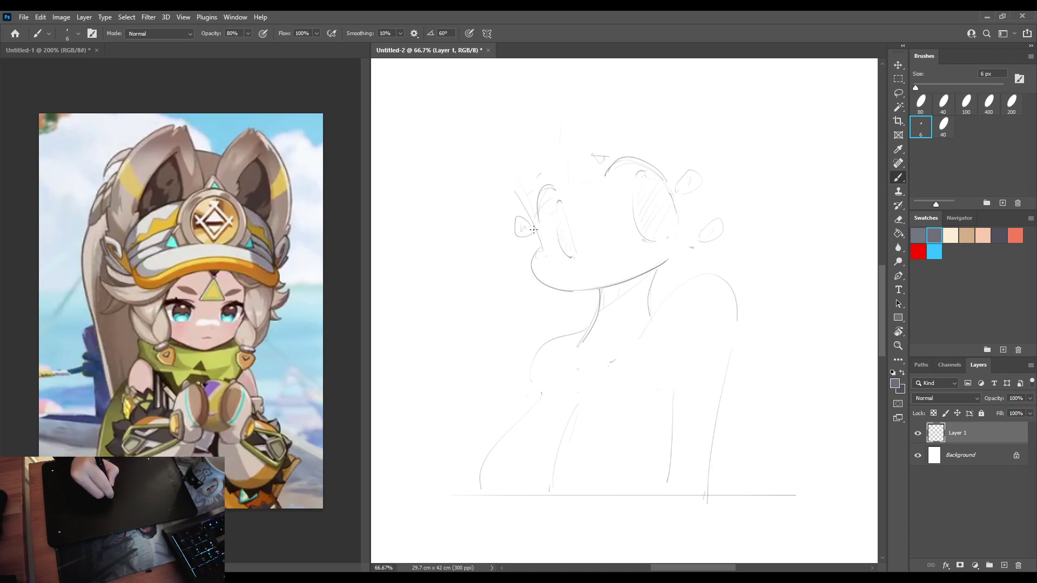
Lasso the left eye and stretch it horizontally to about 108% with Free Transform.
{"action": "key", "text": "e"}
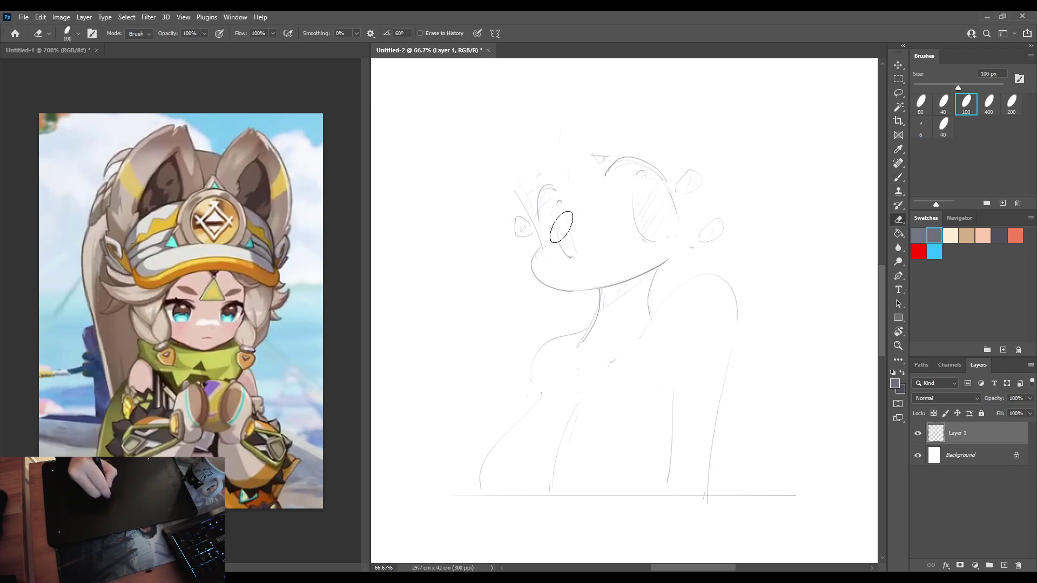
{"action": "key", "text": "l"}
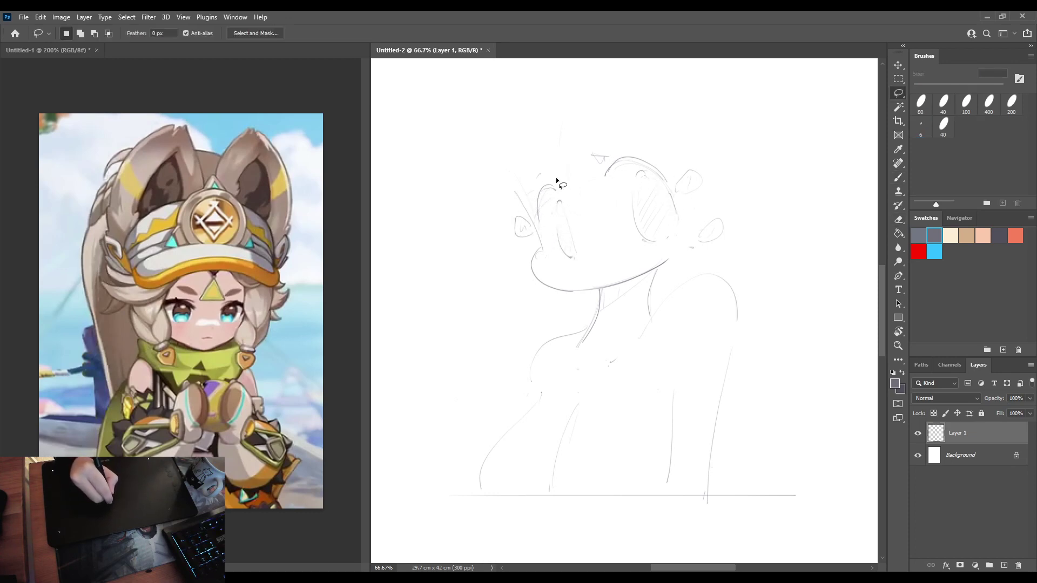
{"action": "mouse_move", "coordinate": [556, 181]}
{"action": "left_mouse_down"}
{"action": "mouse_move", "coordinate": [530, 170]}
{"action": "mouse_move", "coordinate": [529, 199]}
{"action": "left_mouse_up"}
{"action": "left_click_drag", "start_coordinate": [551, 250], "coordinate": [597, 213]}
{"action": "key", "text": "ctrl+t"}
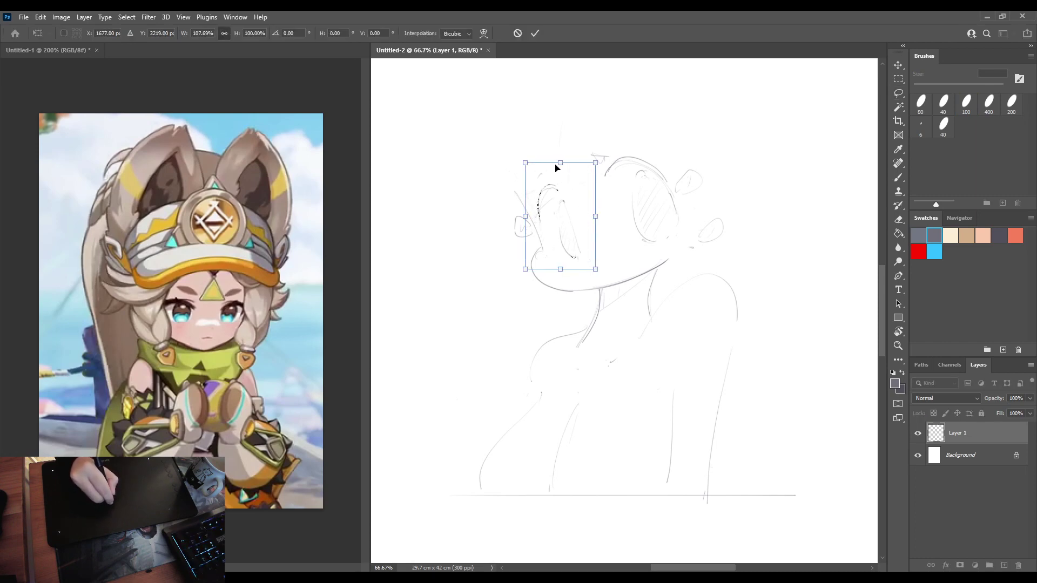
{"action": "key", "text": "Return"}
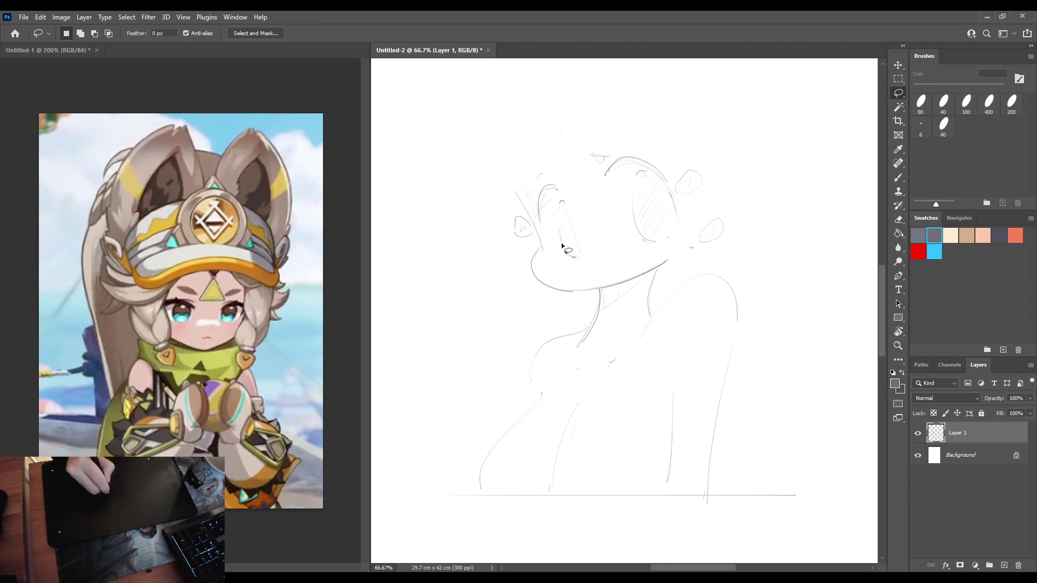
{"action": "key", "text": "b"}
{"action": "key", "text": "ctrl+d"}
Redraw the outline of the left eye's narrow iris, closing its upper end and lower edge.
{"action": "left_click_drag", "start_coordinate": [565, 233], "coordinate": [576, 259]}
{"action": "key", "text": "ctrl+z"}
{"action": "mouse_move", "coordinate": [559, 216]}
{"action": "left_mouse_down"}
{"action": "mouse_move", "coordinate": [561, 241]}
{"action": "mouse_move", "coordinate": [561, 201]}
{"action": "mouse_move", "coordinate": [567, 209]}
{"action": "left_mouse_up"}
{"action": "mouse_move", "coordinate": [563, 238]}
{"action": "left_mouse_down"}
{"action": "mouse_move", "coordinate": [574, 221]}
{"action": "mouse_move", "coordinate": [566, 210]}
{"action": "mouse_move", "coordinate": [580, 252]}
{"action": "left_mouse_up"}
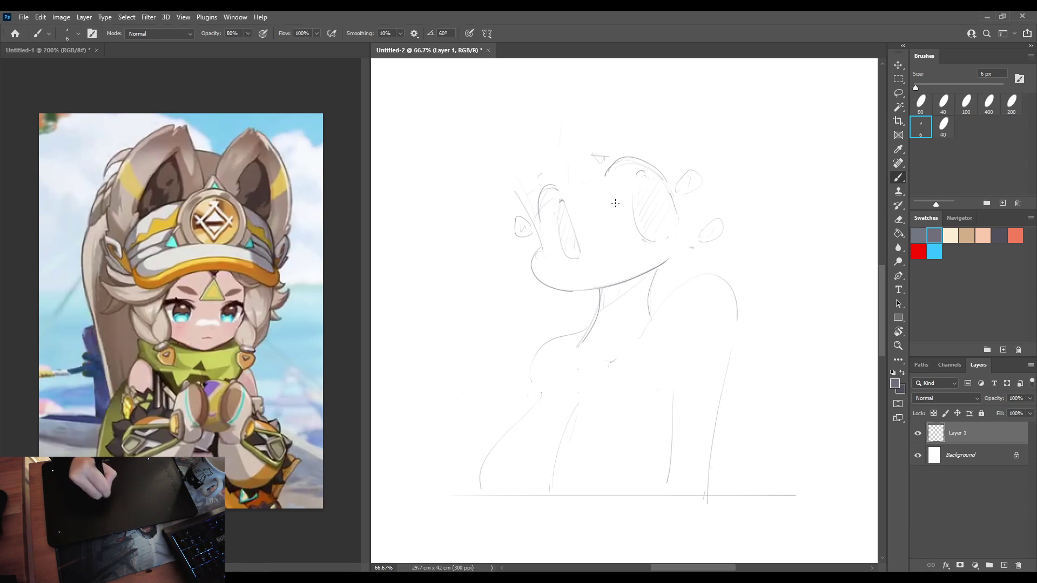
Darken the right eye's iris outline at its upper end and down its left side, and clean up its right edge.
{"action": "left_click_drag", "start_coordinate": [645, 169], "coordinate": [636, 175]}
{"action": "left_click_drag", "start_coordinate": [635, 215], "coordinate": [650, 240]}
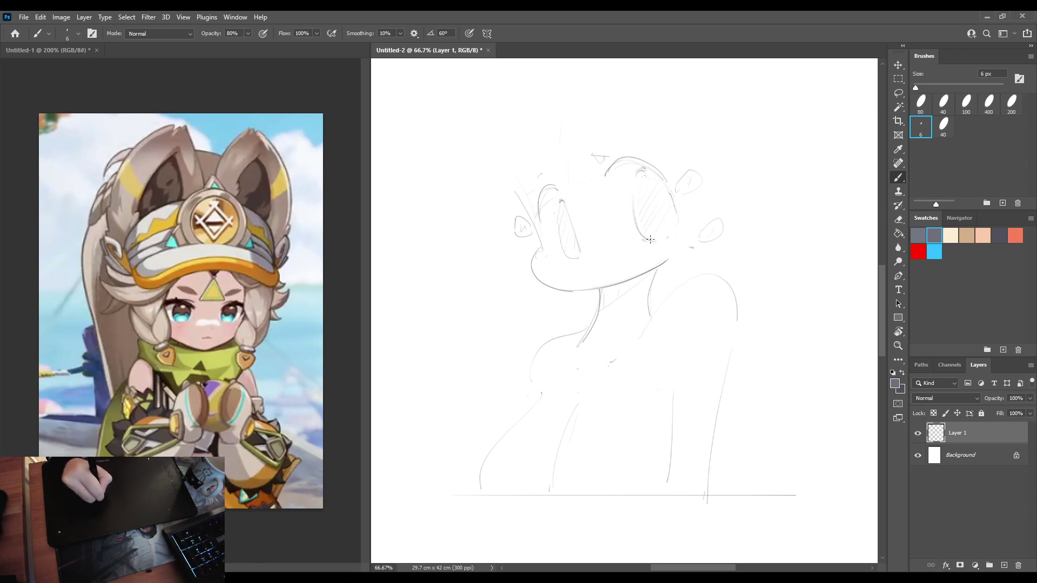
{"action": "key", "text": "e"}
{"action": "key", "text": "b"}
{"action": "mouse_move", "coordinate": [636, 204]}
{"action": "left_mouse_down"}
{"action": "mouse_move", "coordinate": [646, 243]}
{"action": "mouse_move", "coordinate": [636, 207]}
{"action": "mouse_move", "coordinate": [649, 236]}
{"action": "mouse_move", "coordinate": [671, 236]}
{"action": "mouse_move", "coordinate": [651, 239]}
{"action": "mouse_move", "coordinate": [677, 226]}
{"action": "left_mouse_up"}
{"action": "key", "text": "e"}
{"action": "key", "text": "b"}
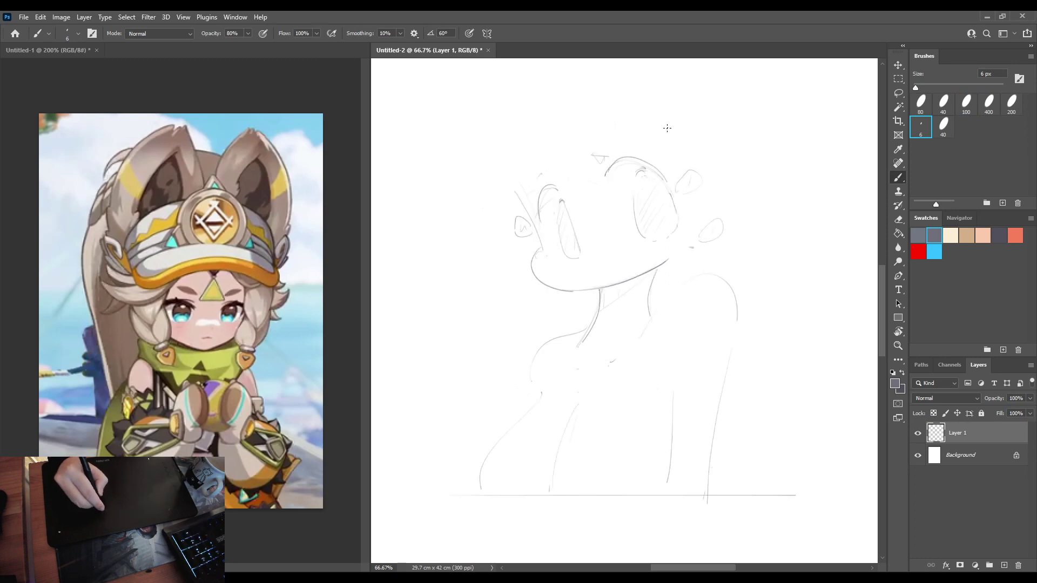
Sketch small ovals above both eyes and on the left cheek, and check the drawing in a mirrored view.
{"action": "left_click_drag", "start_coordinate": [618, 156], "coordinate": [626, 142]}
{"action": "mouse_move", "coordinate": [552, 169]}
{"action": "left_mouse_down"}
{"action": "mouse_move", "coordinate": [536, 179]}
{"action": "mouse_move", "coordinate": [554, 174]}
{"action": "left_mouse_up"}
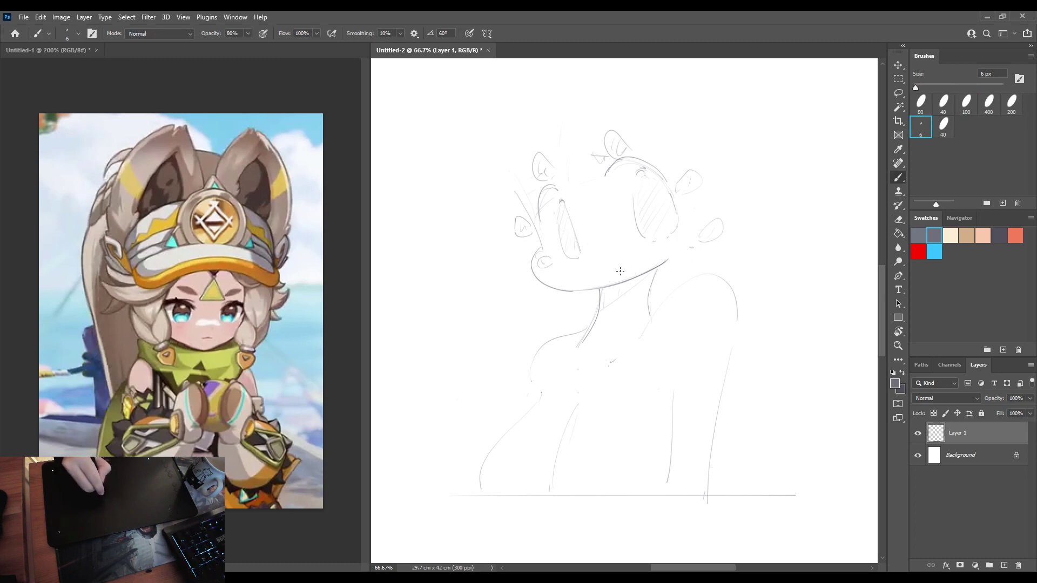
{"action": "key", "text": "ctrl+shift+h"}
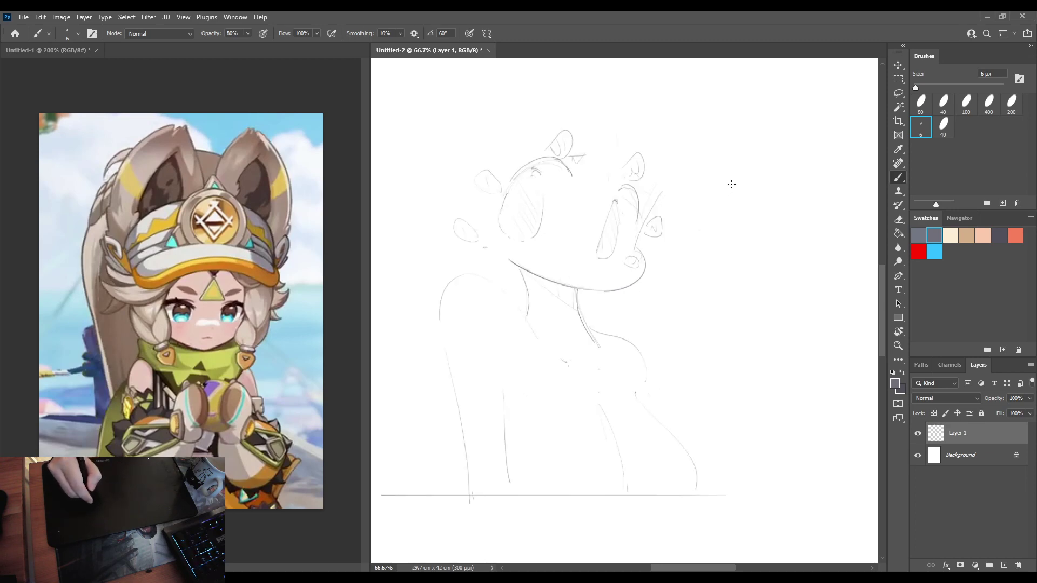
{"action": "key", "text": "h"}
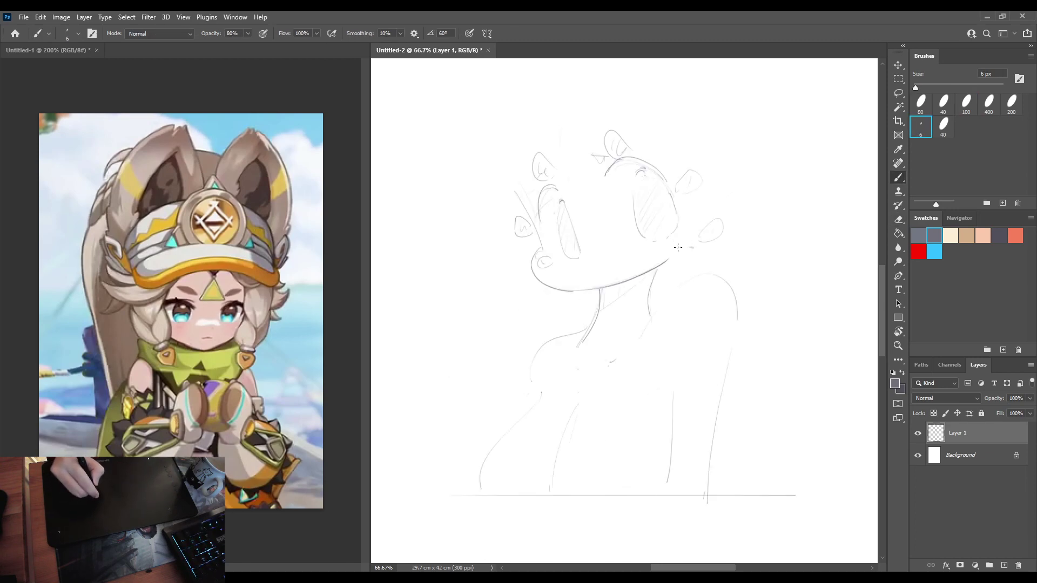
Replace the mark below the right eye with a small double oval at the jawline's right end.
{"action": "key", "text": "e"}
{"action": "left_click", "coordinate": [691, 244]}
{"action": "key", "text": "b"}
{"action": "mouse_move", "coordinate": [678, 250]}
{"action": "left_mouse_down"}
{"action": "mouse_move", "coordinate": [681, 265]}
{"action": "mouse_move", "coordinate": [675, 246]}
{"action": "left_mouse_up"}
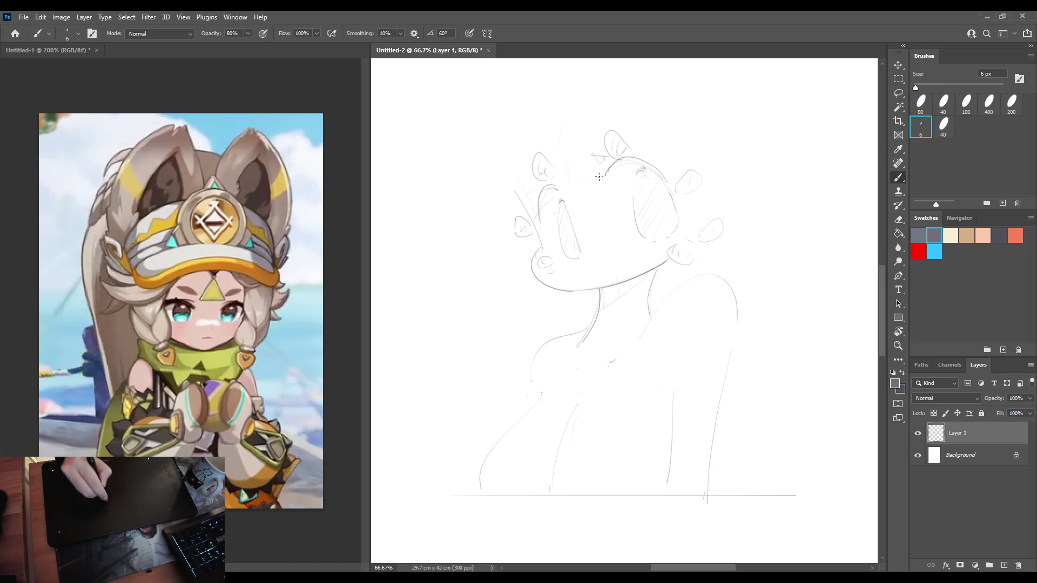
Draw a large oval above the right eye and a slanted long oval replacing the small one above the left eye, checking them mirrored.
{"action": "mouse_move", "coordinate": [594, 157]}
{"action": "left_mouse_down"}
{"action": "mouse_move", "coordinate": [578, 104]}
{"action": "mouse_move", "coordinate": [624, 144]}
{"action": "left_mouse_up"}
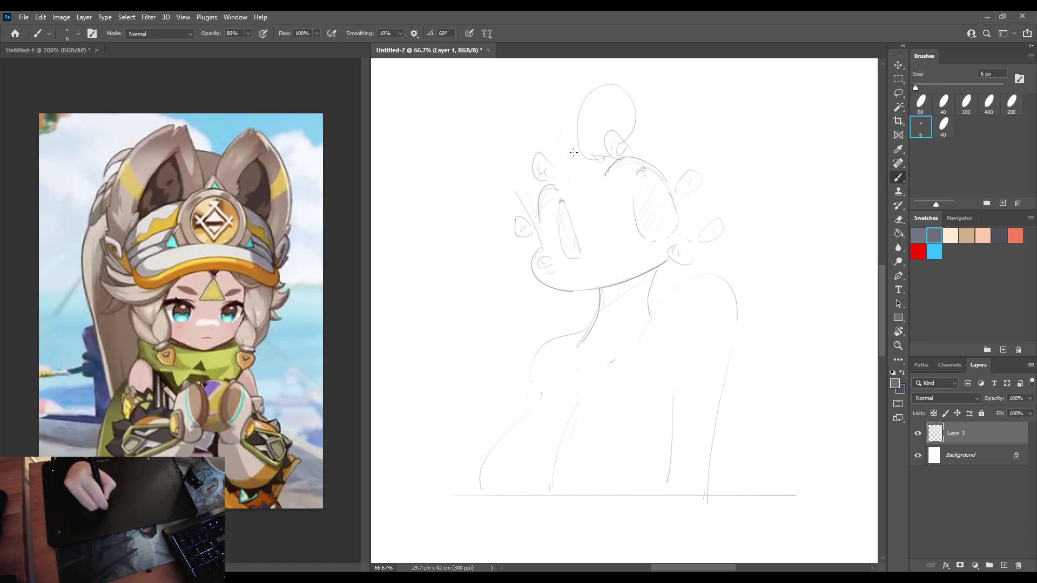
{"action": "key", "text": "e"}
{"action": "mouse_move", "coordinate": [541, 162]}
{"action": "left_mouse_down"}
{"action": "mouse_move", "coordinate": [561, 185]}
{"action": "mouse_move", "coordinate": [545, 180]}
{"action": "mouse_move", "coordinate": [564, 200]}
{"action": "mouse_move", "coordinate": [524, 165]}
{"action": "mouse_move", "coordinate": [524, 130]}
{"action": "mouse_move", "coordinate": [571, 198]}
{"action": "left_mouse_up"}
{"action": "key", "text": "b"}
{"action": "key", "text": "e"}
{"action": "key", "text": "b"}
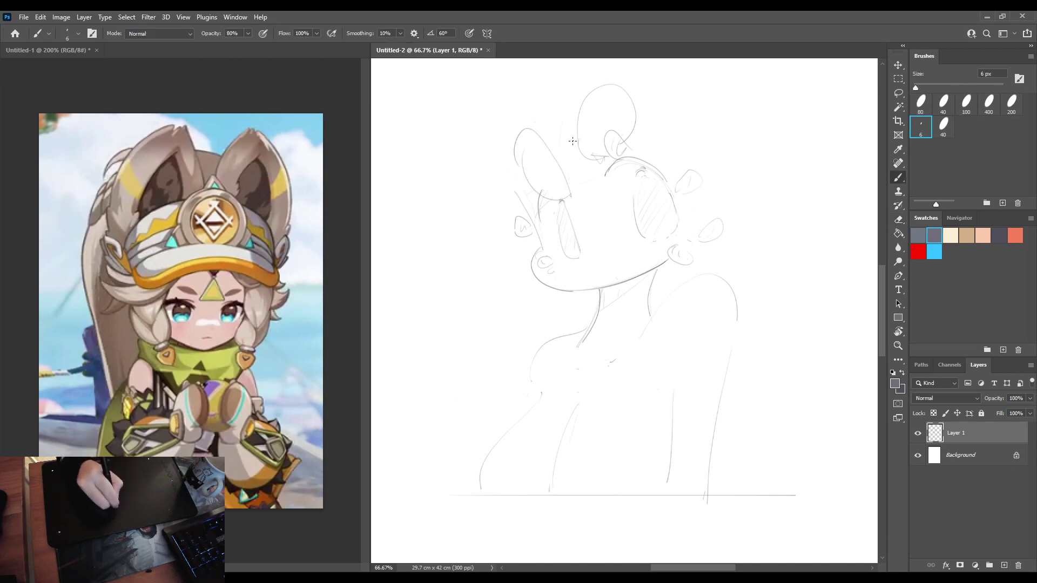
{"action": "key", "text": "ctrl+shift+h"}
{"action": "key", "text": "ctrl+shift+h"}
Lasso the right eye with the ovals around it, shift them slightly to the right, and check the result in a mirrored view.
{"action": "key", "text": "l"}
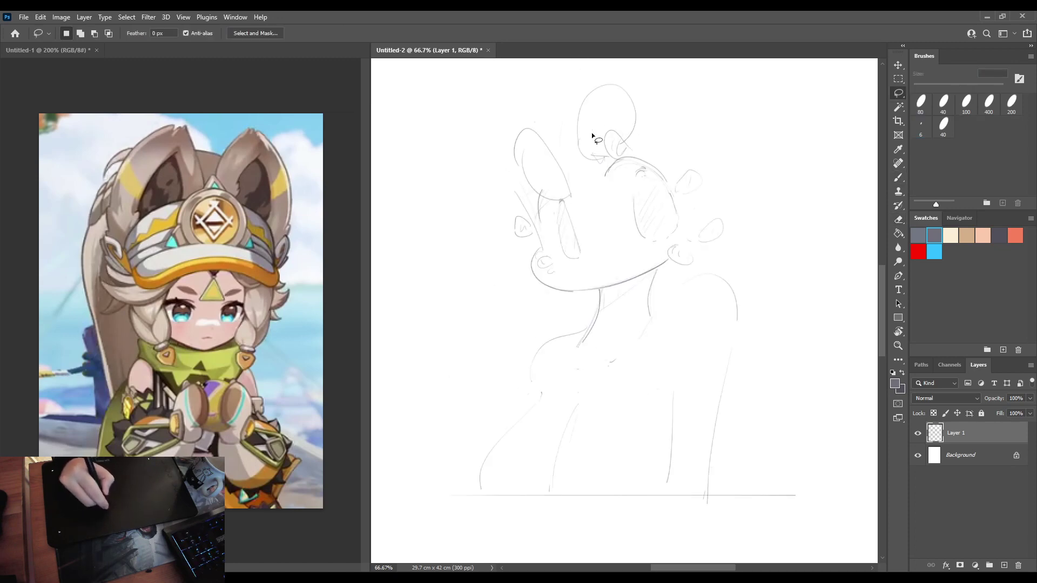
{"action": "mouse_move", "coordinate": [564, 117]}
{"action": "left_mouse_down"}
{"action": "mouse_move", "coordinate": [677, 82]}
{"action": "mouse_move", "coordinate": [726, 140]}
{"action": "mouse_move", "coordinate": [682, 234]}
{"action": "mouse_move", "coordinate": [652, 256]}
{"action": "left_mouse_up"}
{"action": "left_click_drag", "start_coordinate": [657, 210], "coordinate": [664, 206]}
{"action": "key", "text": "ctrl+d"}
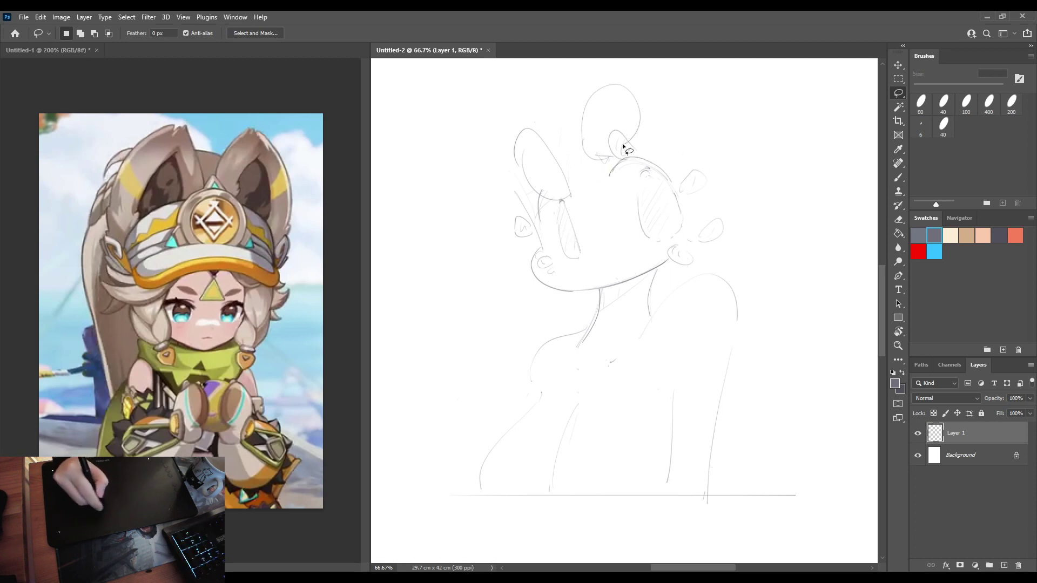
{"action": "key", "text": "b"}
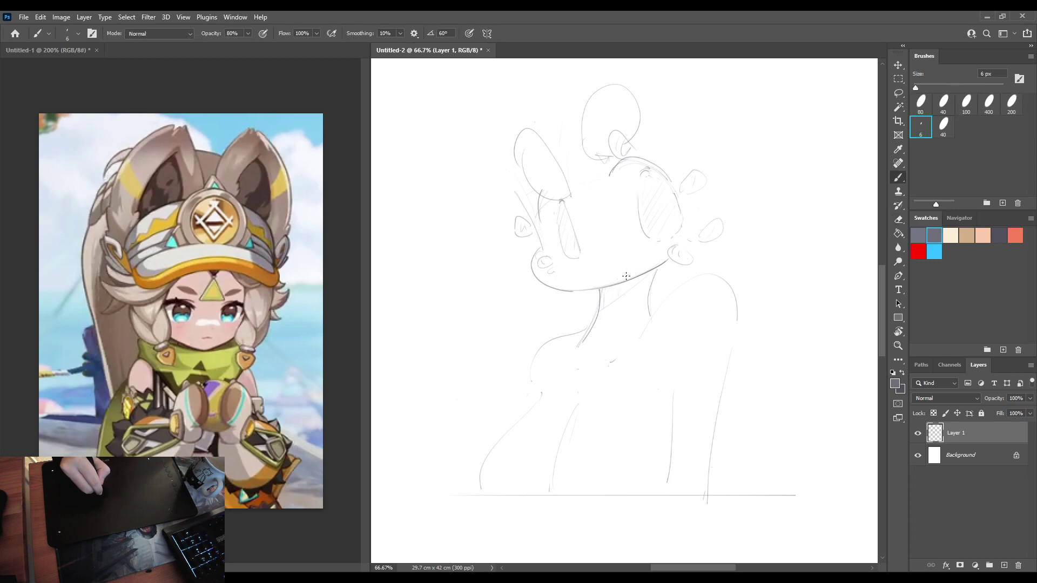
{"action": "key", "text": "ctrl+shift+h"}
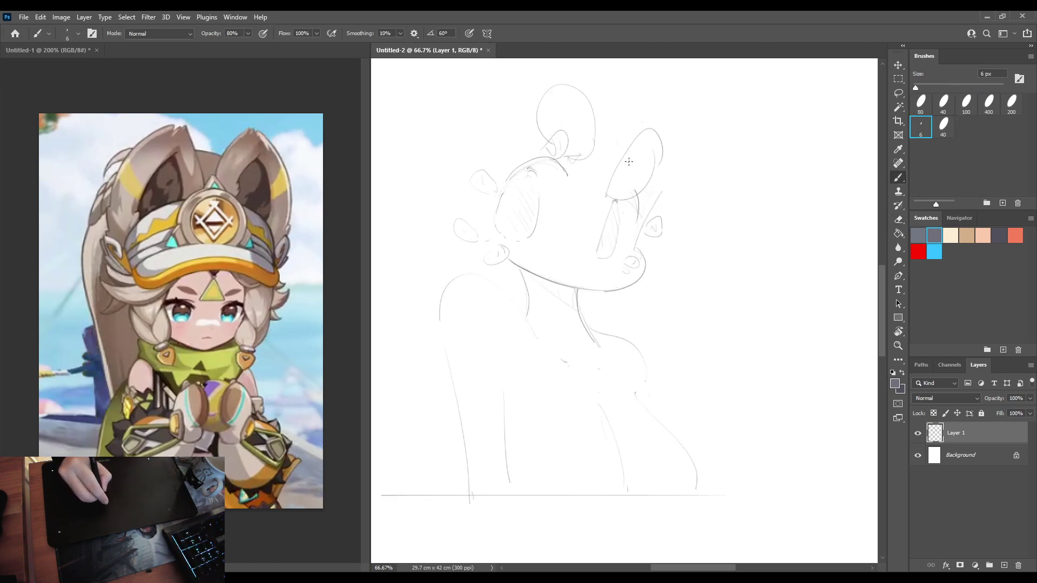
{"action": "key", "text": "h"}
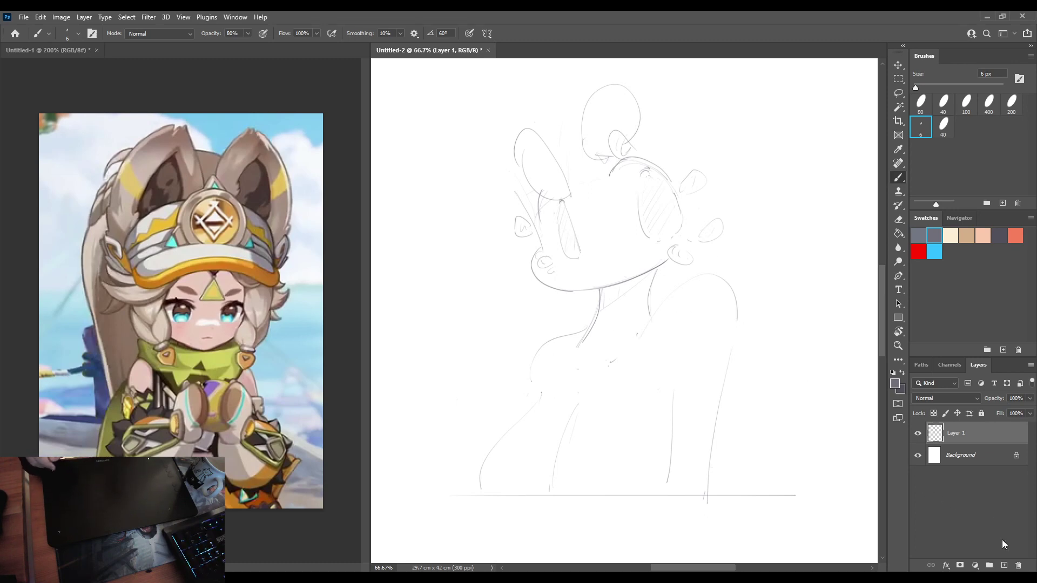
Create a new layer above Layer 1 and sketch faint guide lines across the forehead and out beside both eyes.
{"action": "left_click", "coordinate": [1004, 565]}
{"action": "left_click_drag", "start_coordinate": [669, 374], "coordinate": [673, 398]}
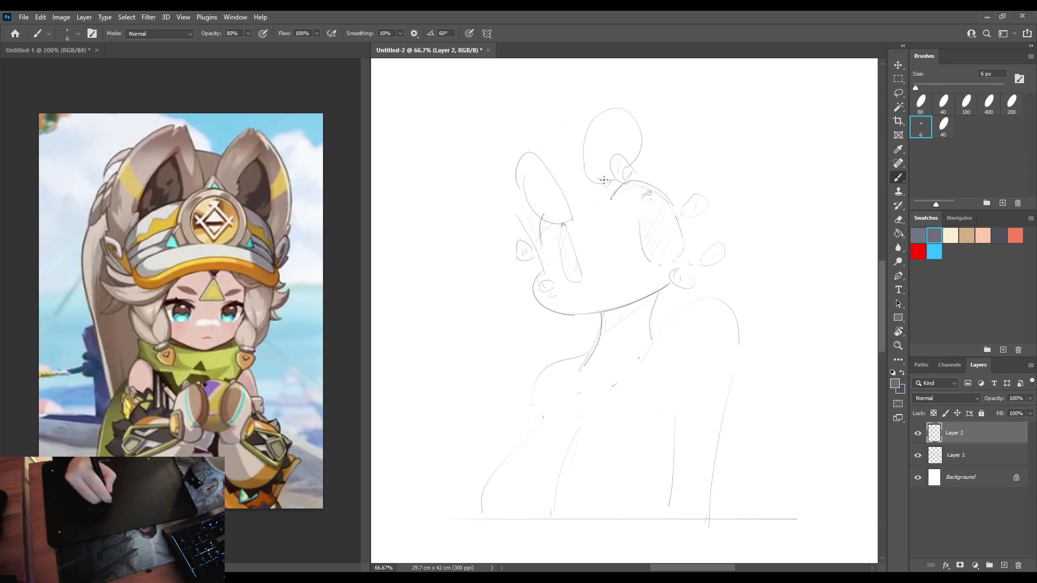
{"action": "mouse_move", "coordinate": [540, 175]}
{"action": "left_mouse_down"}
{"action": "mouse_move", "coordinate": [531, 203]}
{"action": "mouse_move", "coordinate": [571, 177]}
{"action": "mouse_move", "coordinate": [597, 200]}
{"action": "left_mouse_up"}
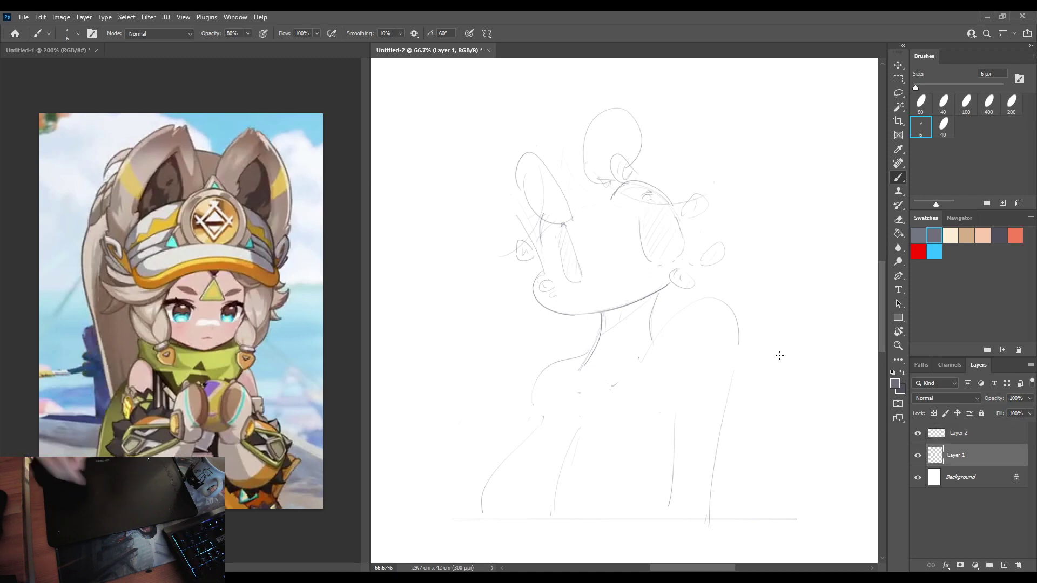
On Layer 1, erase and redraw the upper end of the left eye's iris, checking it in a mirrored view.
{"action": "key", "text": "alt+bracketleft"}
{"action": "key", "text": "e"}
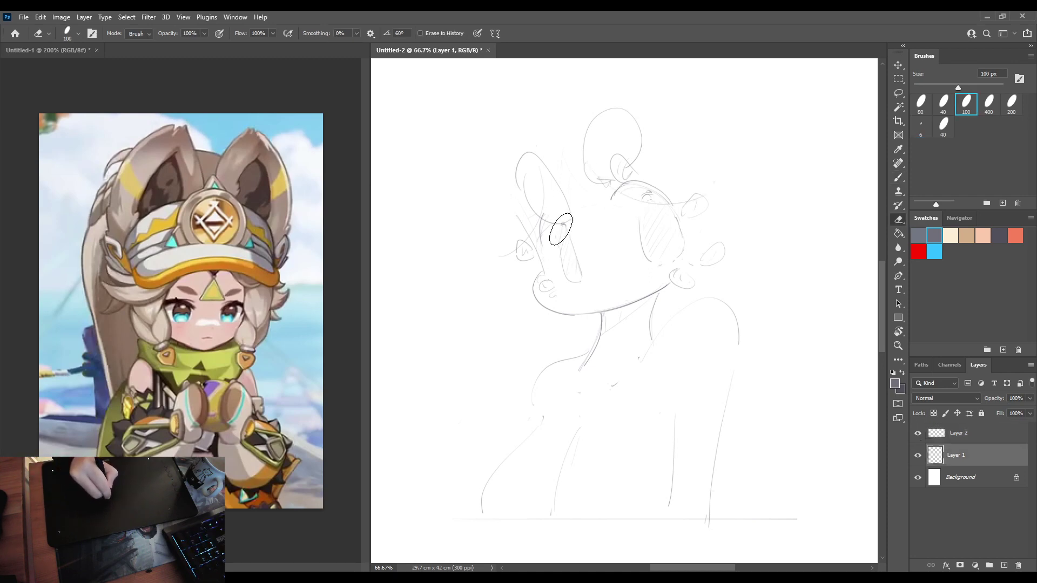
{"action": "key", "text": "b"}
{"action": "key", "text": "e"}
{"action": "left_click_drag", "start_coordinate": [553, 221], "coordinate": [558, 218]}
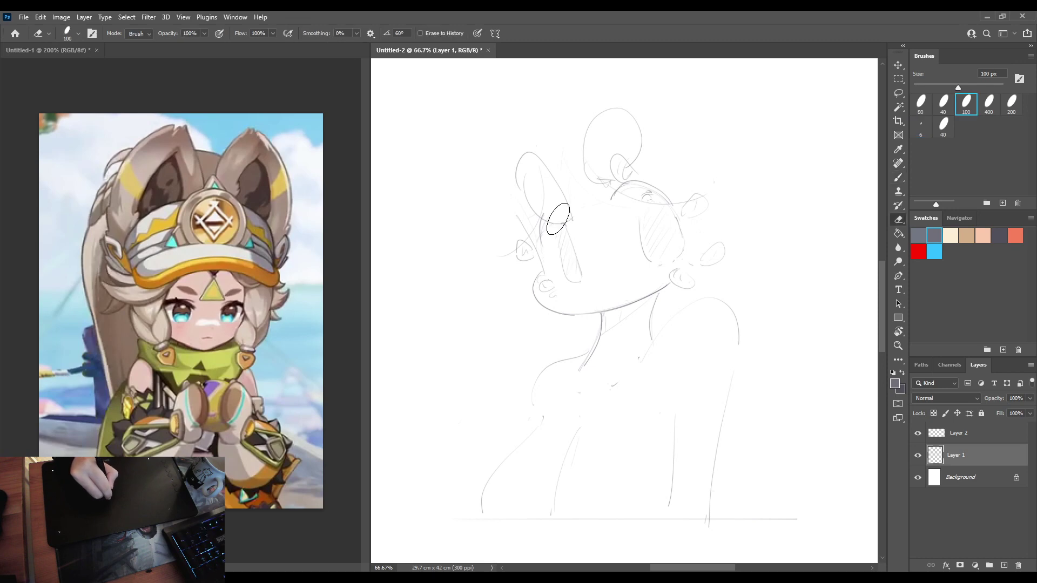
{"action": "key", "text": "b"}
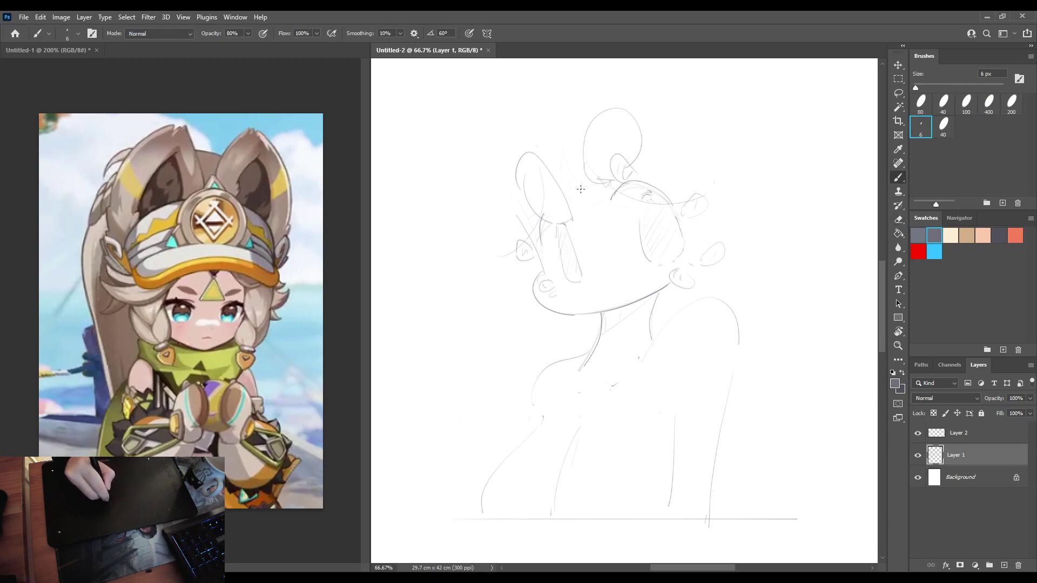
{"action": "key", "text": "ctrl+shift+h"}
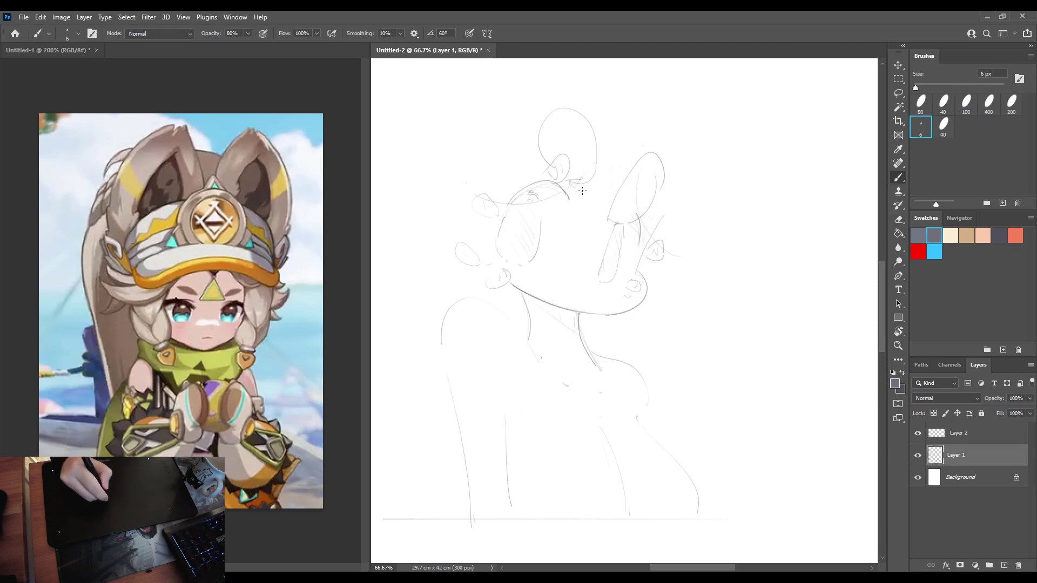
{"action": "key", "text": "ctrl+shift+h"}
{"action": "mouse_move", "coordinate": [557, 232]}
{"action": "left_mouse_down"}
{"action": "mouse_move", "coordinate": [562, 215]}
{"action": "mouse_move", "coordinate": [556, 246]}
{"action": "mouse_move", "coordinate": [559, 227]}
{"action": "left_mouse_up"}
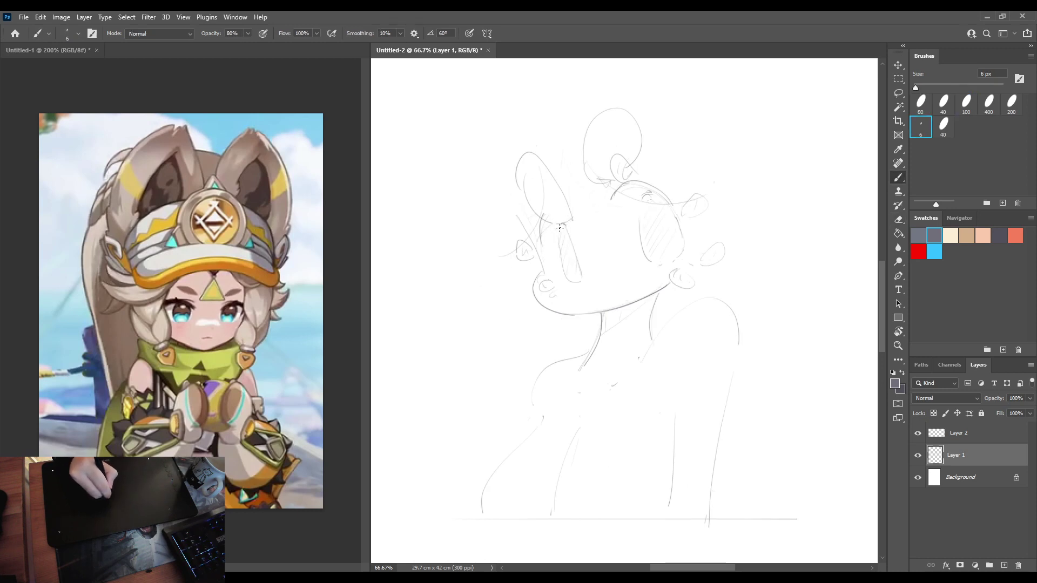
On Layer 2, sketch loose rounded shapes above and beside the right eye and out to the left of the face.
{"action": "left_click", "coordinate": [951, 439]}
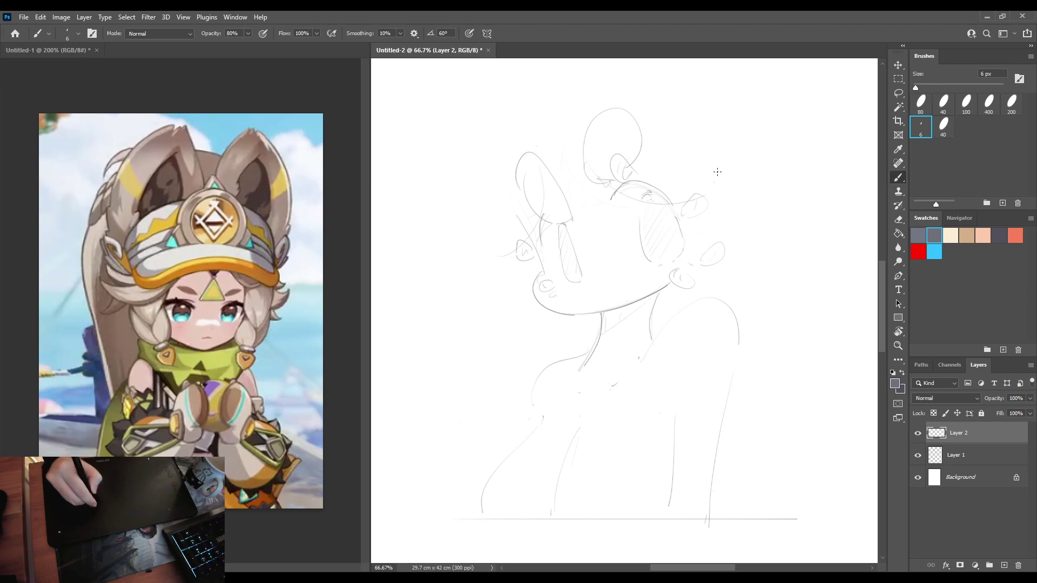
{"action": "mouse_move", "coordinate": [675, 159]}
{"action": "left_mouse_down"}
{"action": "mouse_move", "coordinate": [679, 150]}
{"action": "mouse_move", "coordinate": [715, 182]}
{"action": "left_mouse_up"}
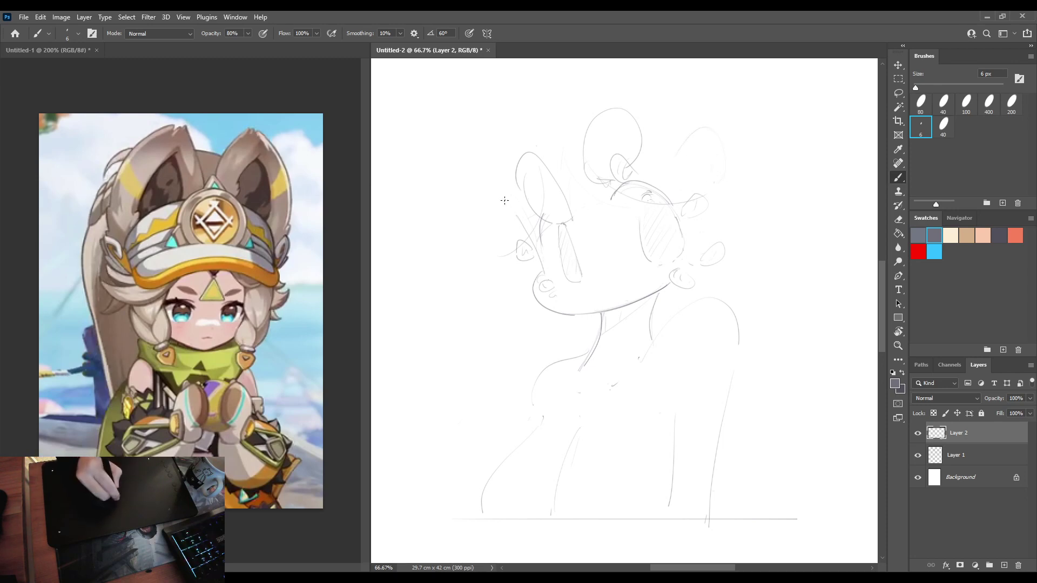
{"action": "left_click_drag", "start_coordinate": [505, 200], "coordinate": [489, 226]}
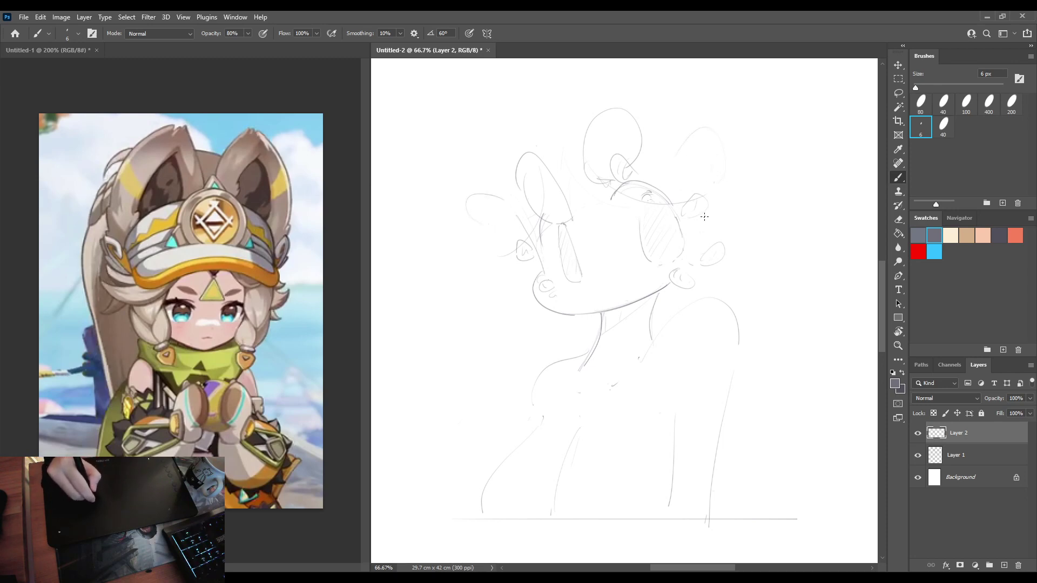
{"action": "mouse_move", "coordinate": [702, 207]}
{"action": "left_mouse_down"}
{"action": "mouse_move", "coordinate": [724, 212]}
{"action": "mouse_move", "coordinate": [699, 264]}
{"action": "left_mouse_up"}
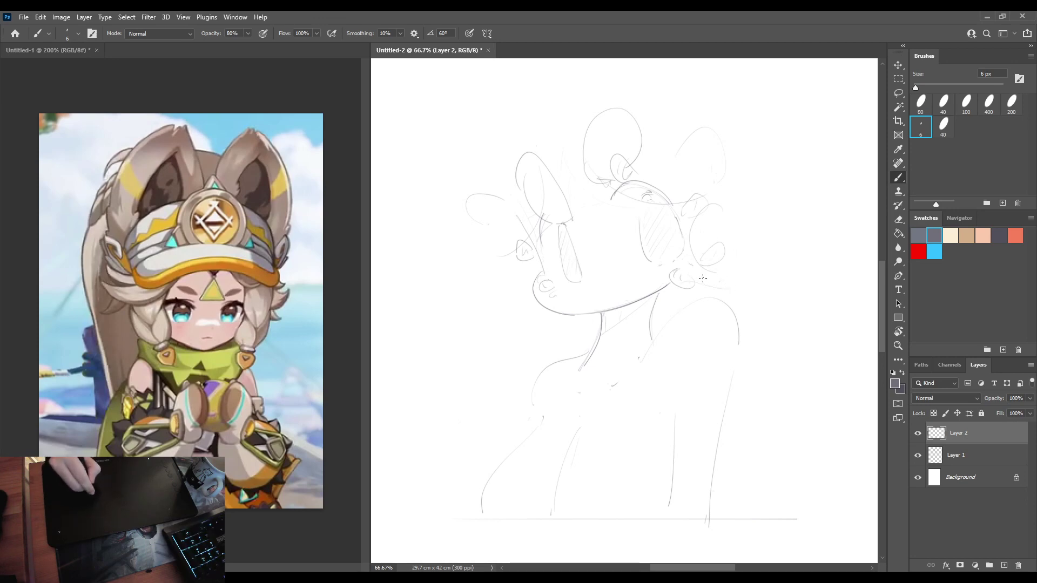
Sketch loose curves over the right shoulder, a large arc farther right, and an arch with a small oval below the left cheek.
{"action": "mouse_move", "coordinate": [702, 278]}
{"action": "left_mouse_down"}
{"action": "mouse_move", "coordinate": [751, 313]}
{"action": "mouse_move", "coordinate": [724, 327]}
{"action": "left_mouse_up"}
{"action": "left_click_drag", "start_coordinate": [761, 207], "coordinate": [777, 293]}
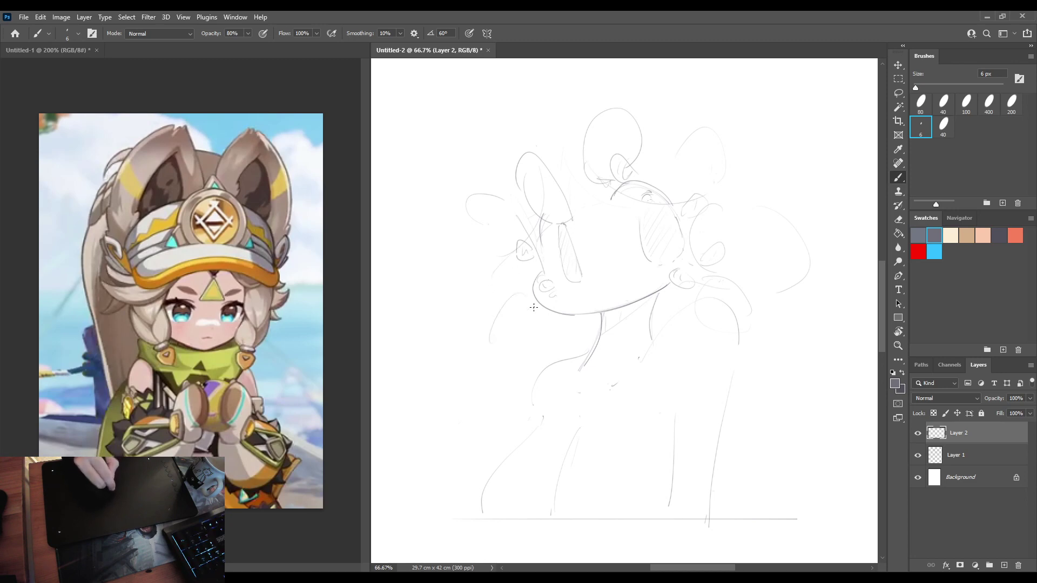
{"action": "left_click_drag", "start_coordinate": [534, 307], "coordinate": [537, 323]}
{"action": "left_click_drag", "start_coordinate": [520, 365], "coordinate": [536, 349]}
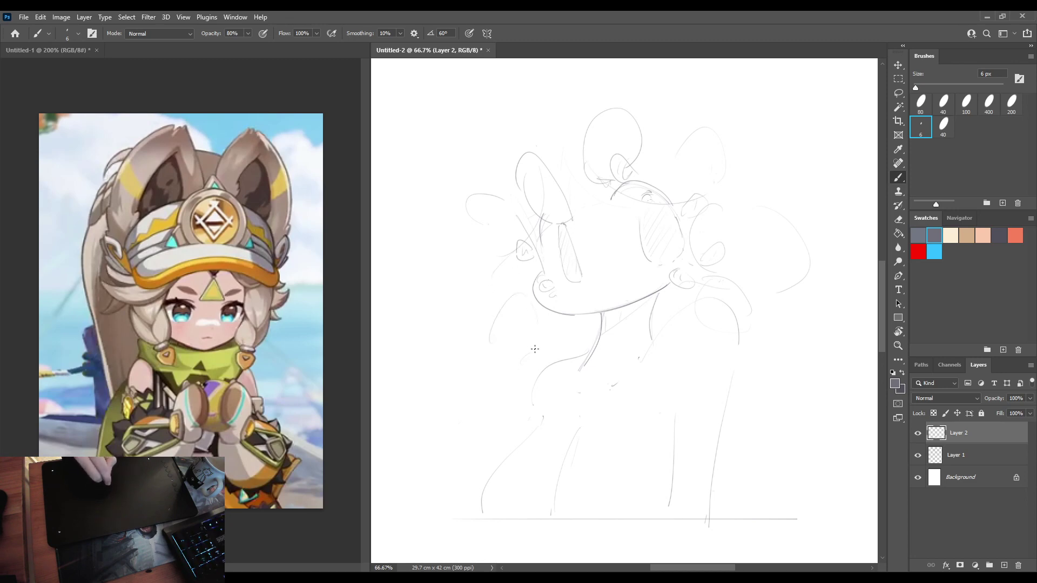
{"action": "key", "text": "e"}
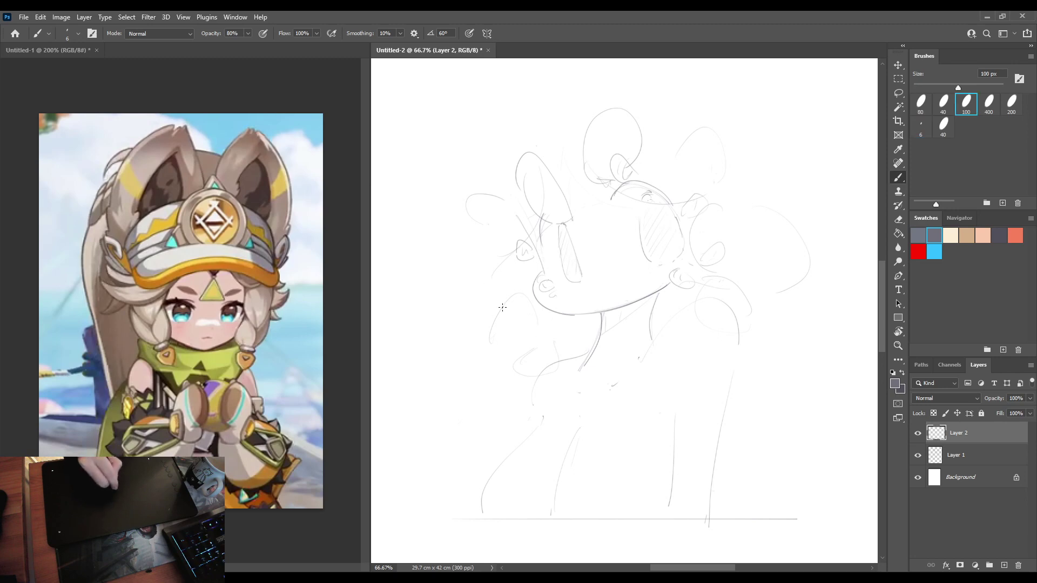
With the 6 px brush, sketch loose rounded shapes out to the left of the mouth and chin, checking the balance in a mirrored view.
{"action": "mouse_move", "coordinate": [489, 341]}
{"action": "left_mouse_down"}
{"action": "mouse_move", "coordinate": [505, 331]}
{"action": "mouse_move", "coordinate": [492, 297]}
{"action": "left_mouse_up"}
{"action": "key", "text": "b"}
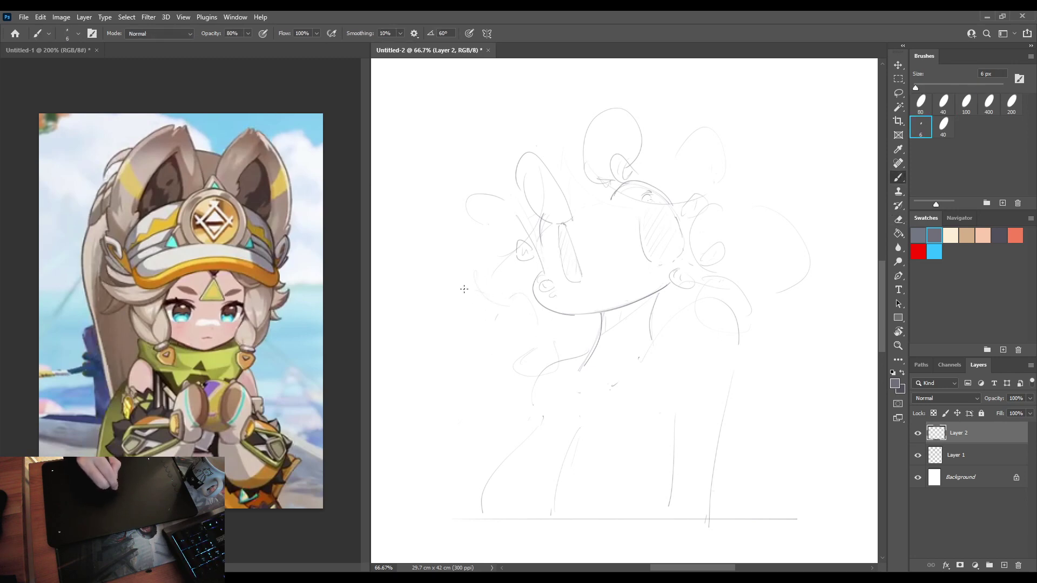
{"action": "key", "text": "h"}
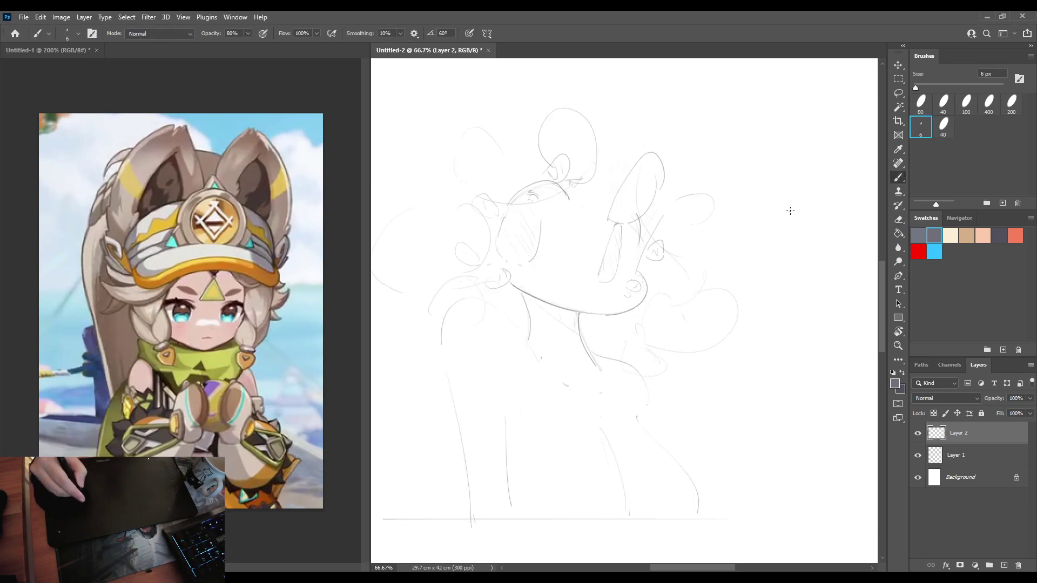
{"action": "key", "text": "h"}
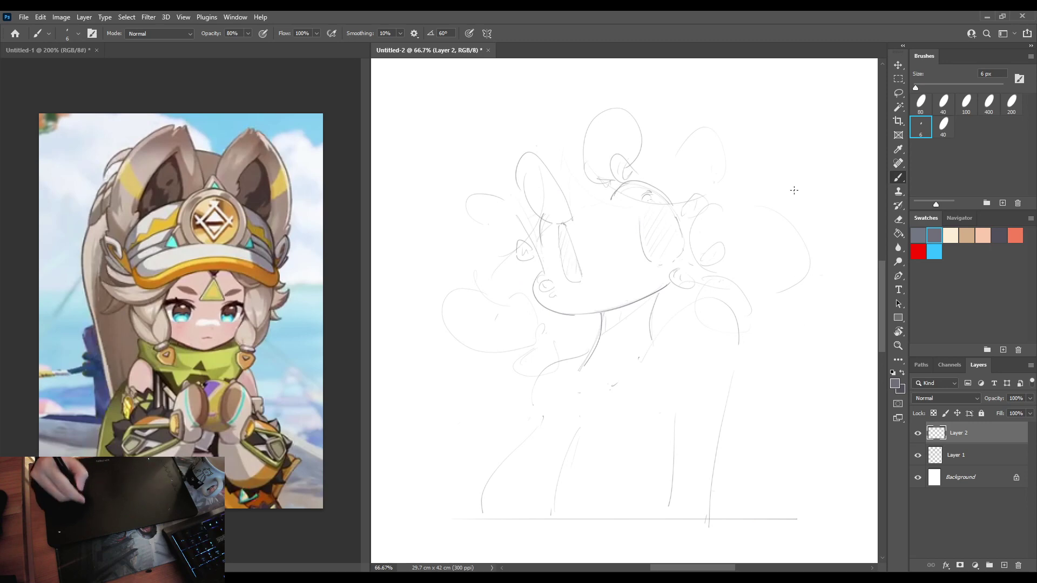
{"action": "mouse_move", "coordinate": [470, 255]}
{"action": "left_mouse_down"}
{"action": "mouse_move", "coordinate": [416, 247]}
{"action": "mouse_move", "coordinate": [428, 274]}
{"action": "left_mouse_up"}
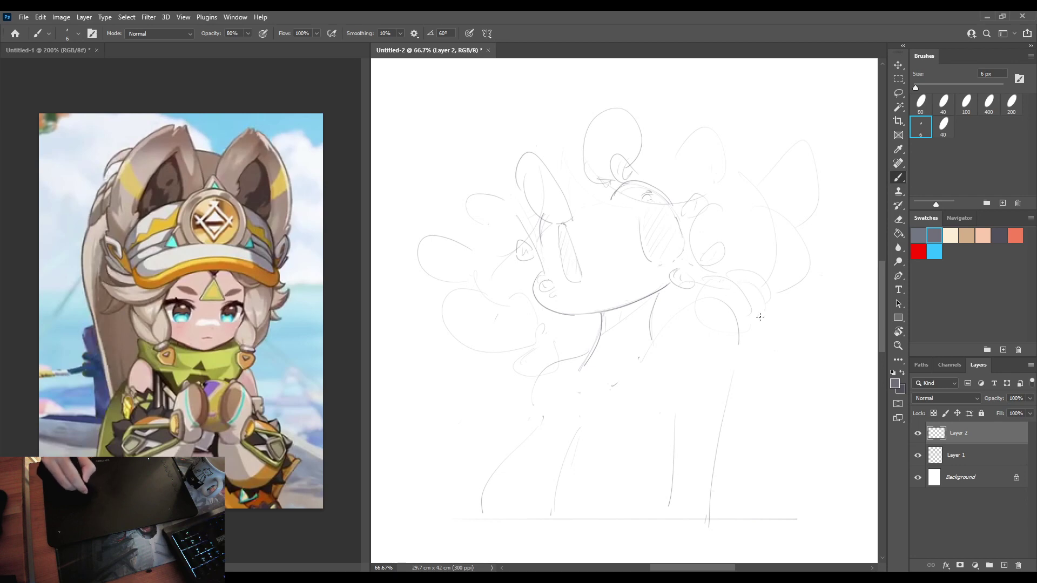
Sketch overlapping lobes on both sides of the neck, plus a faint curve under the jaw and a wide arc across the head.
{"action": "left_click_drag", "start_coordinate": [693, 322], "coordinate": [771, 327]}
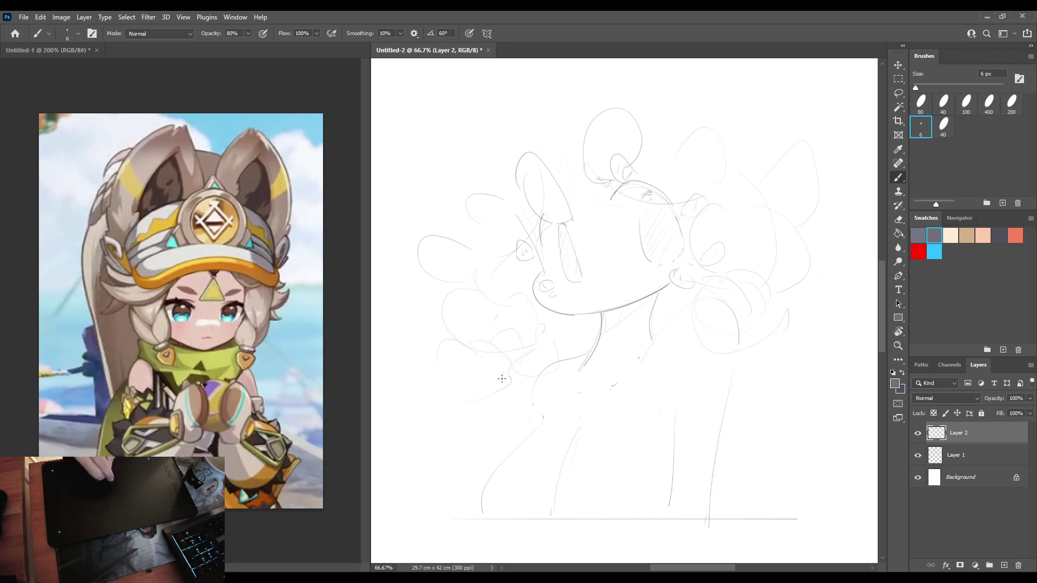
{"action": "left_click_drag", "start_coordinate": [470, 343], "coordinate": [488, 380]}
{"action": "mouse_move", "coordinate": [712, 299]}
{"action": "left_mouse_down"}
{"action": "mouse_move", "coordinate": [736, 278]}
{"action": "mouse_move", "coordinate": [778, 283]}
{"action": "left_mouse_up"}
{"action": "left_click_drag", "start_coordinate": [724, 352], "coordinate": [817, 306]}
{"action": "key", "text": "ctrl+z"}
{"action": "mouse_move", "coordinate": [737, 307]}
{"action": "left_mouse_down"}
{"action": "mouse_move", "coordinate": [715, 332]}
{"action": "mouse_move", "coordinate": [802, 283]}
{"action": "left_mouse_up"}
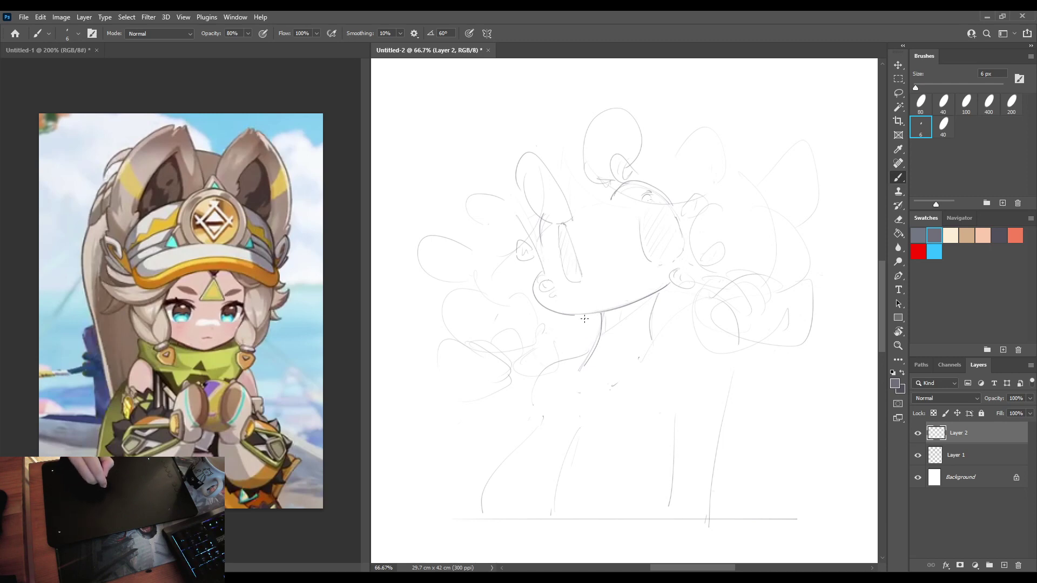
{"action": "mouse_move", "coordinate": [564, 321]}
{"action": "left_mouse_down"}
{"action": "mouse_move", "coordinate": [559, 363]}
{"action": "mouse_move", "coordinate": [685, 320]}
{"action": "left_mouse_up"}
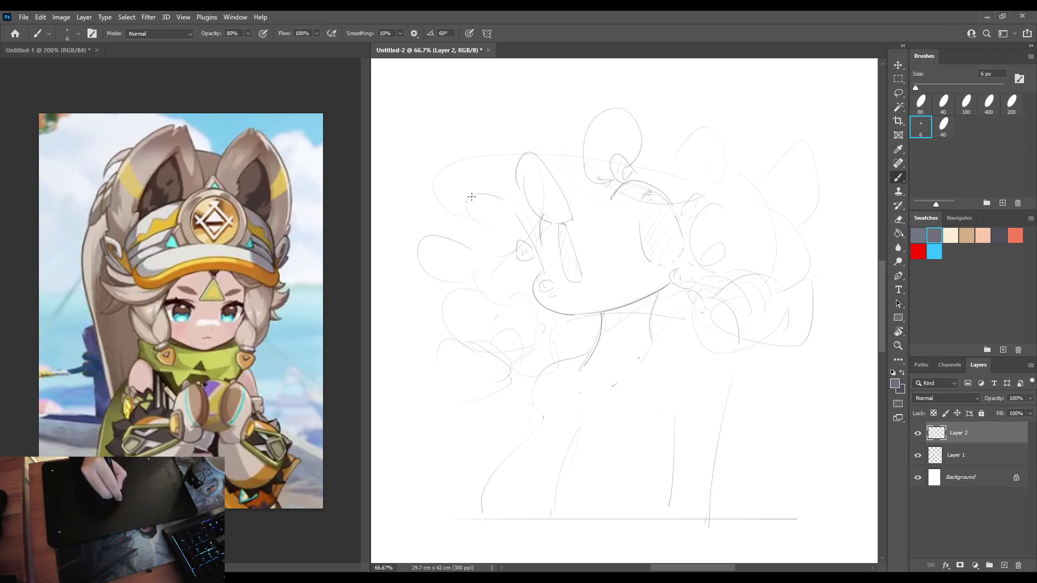
{"action": "left_click_drag", "start_coordinate": [453, 235], "coordinate": [460, 159]}
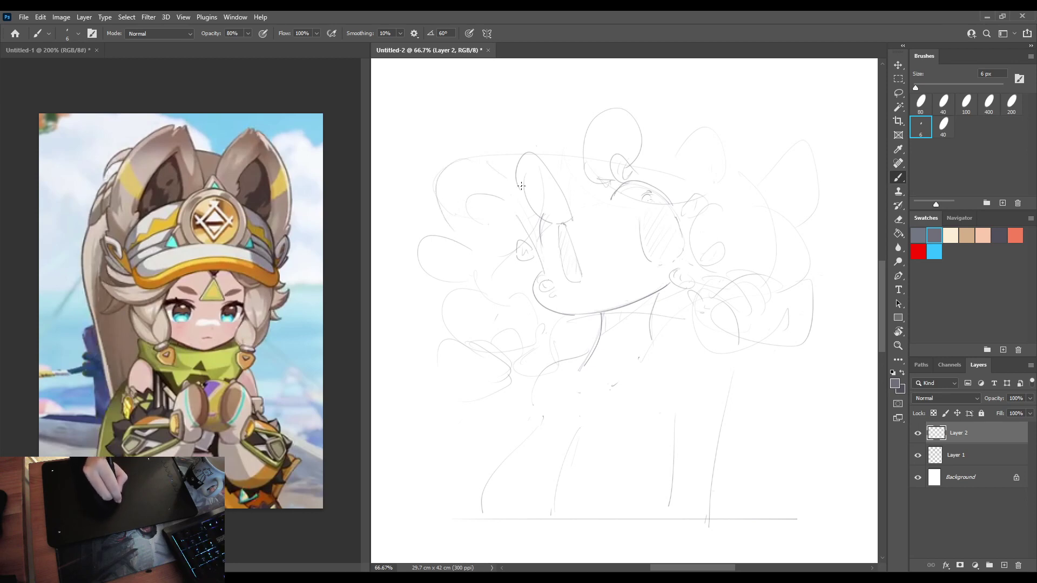
{"action": "key", "text": "ctrl+z"}
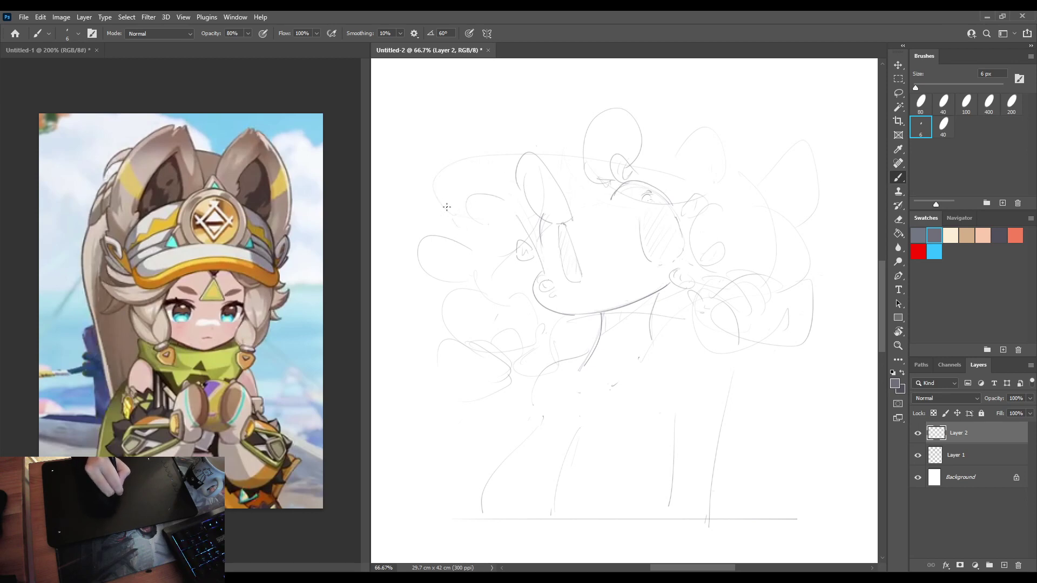
{"action": "left_click_drag", "start_coordinate": [449, 216], "coordinate": [528, 142]}
{"action": "key", "text": "ctrl+z"}
{"action": "left_click_drag", "start_coordinate": [448, 216], "coordinate": [523, 168]}
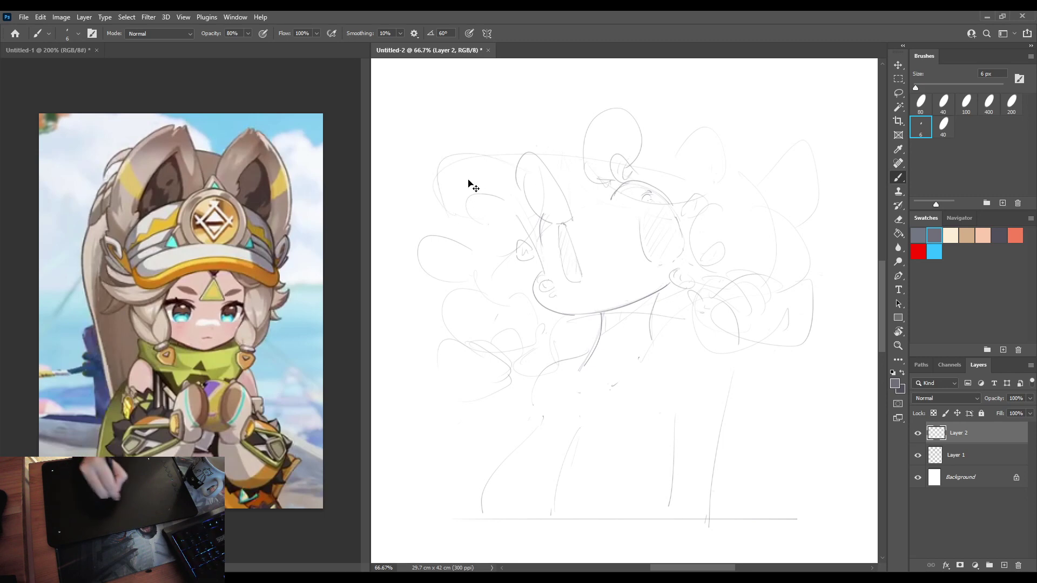
{"action": "key", "text": "ctrl+z"}
{"action": "left_click_drag", "start_coordinate": [451, 220], "coordinate": [492, 150]}
{"action": "key", "text": "ctrl+z"}
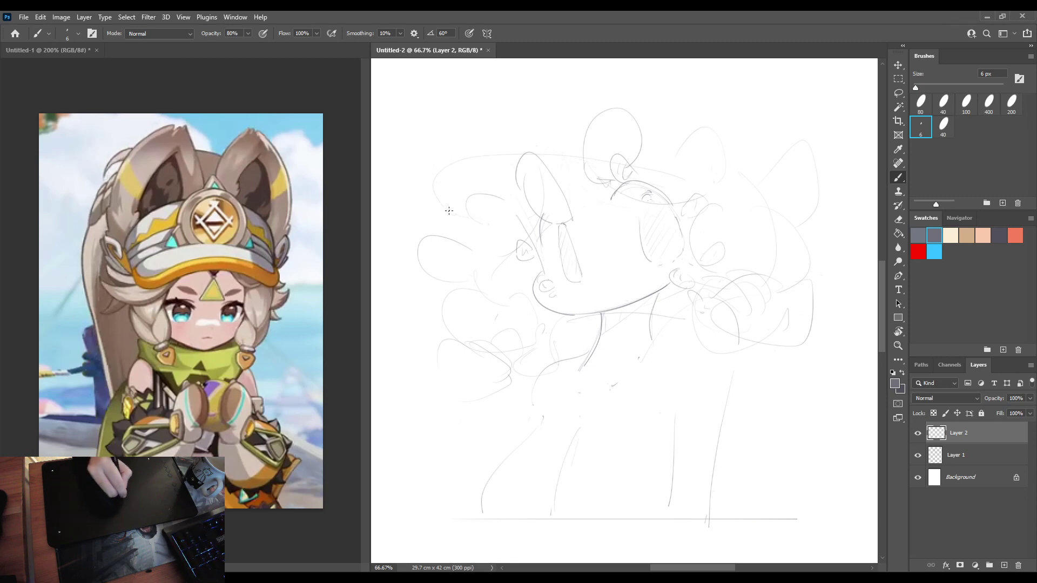
Draw the rounded left end of the cap brim and sketch a large round emblem and a dome-shaped crown above the head.
{"action": "left_click_drag", "start_coordinate": [451, 221], "coordinate": [488, 156]}
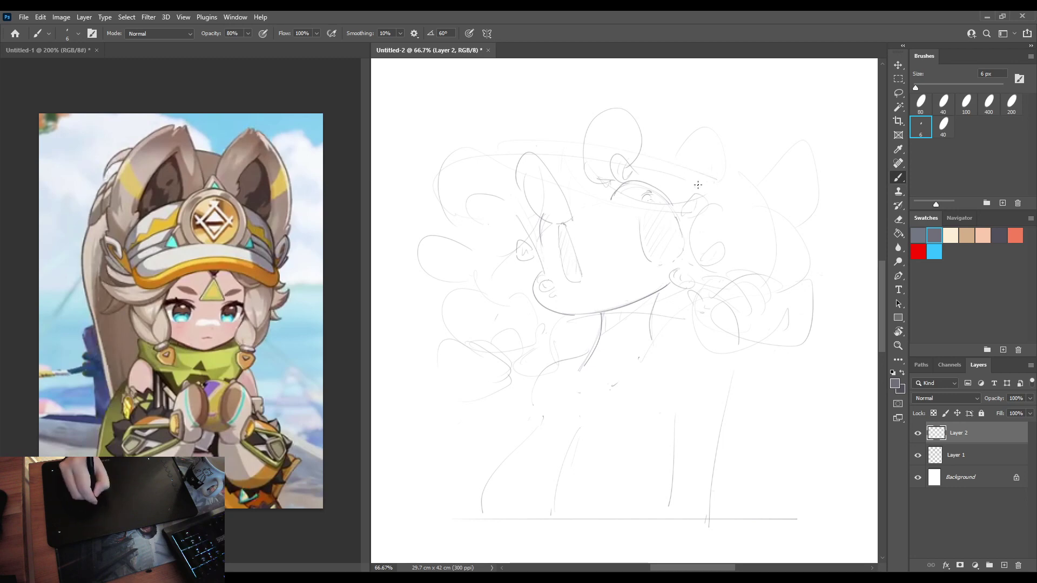
{"action": "left_click_drag", "start_coordinate": [503, 158], "coordinate": [524, 86]}
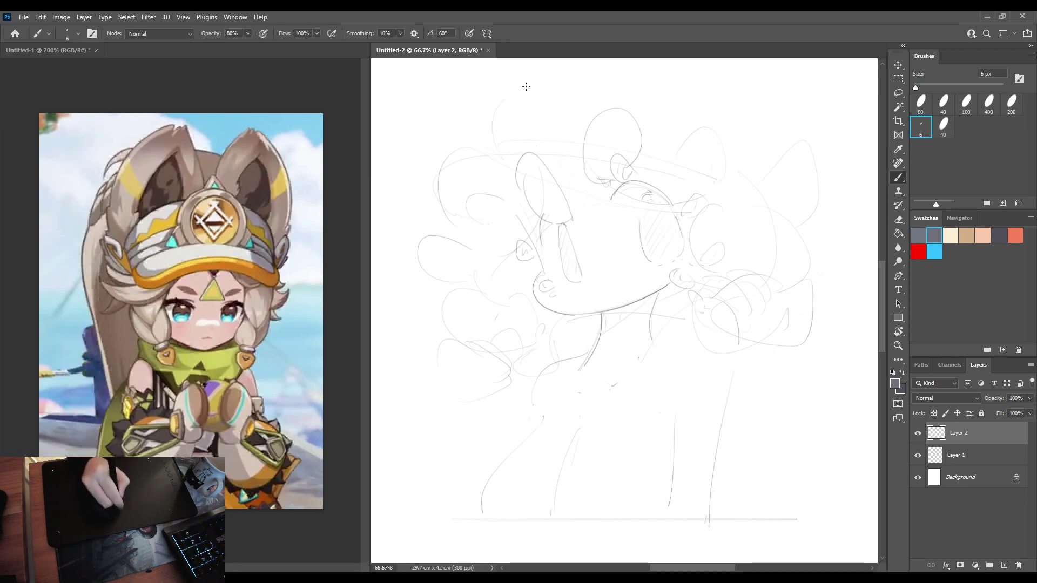
{"action": "left_click_drag", "start_coordinate": [591, 74], "coordinate": [616, 145]}
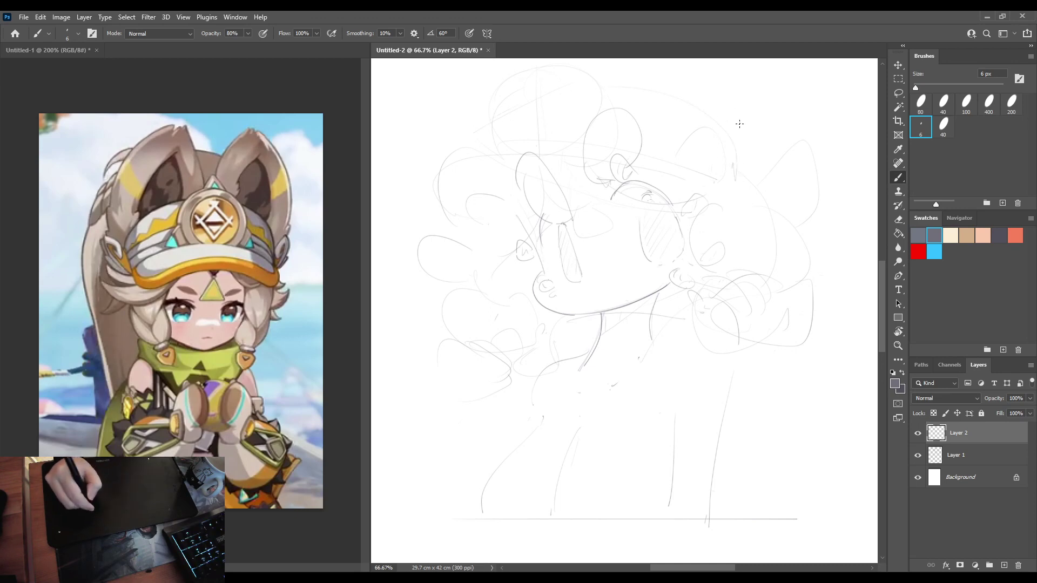
{"action": "key", "text": "ctrl+shift+h"}
{"action": "key", "text": "ctrl+shift+h"}
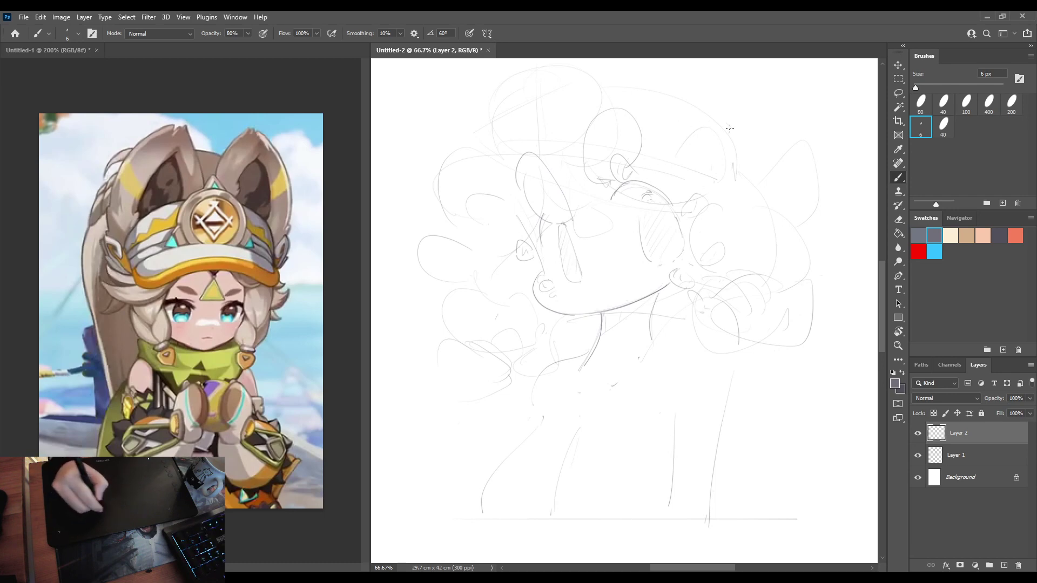
Sketch two large rounded animal ears above the cap, one on each side, with smaller loops inside them.
{"action": "left_click_drag", "start_coordinate": [693, 58], "coordinate": [811, 142]}
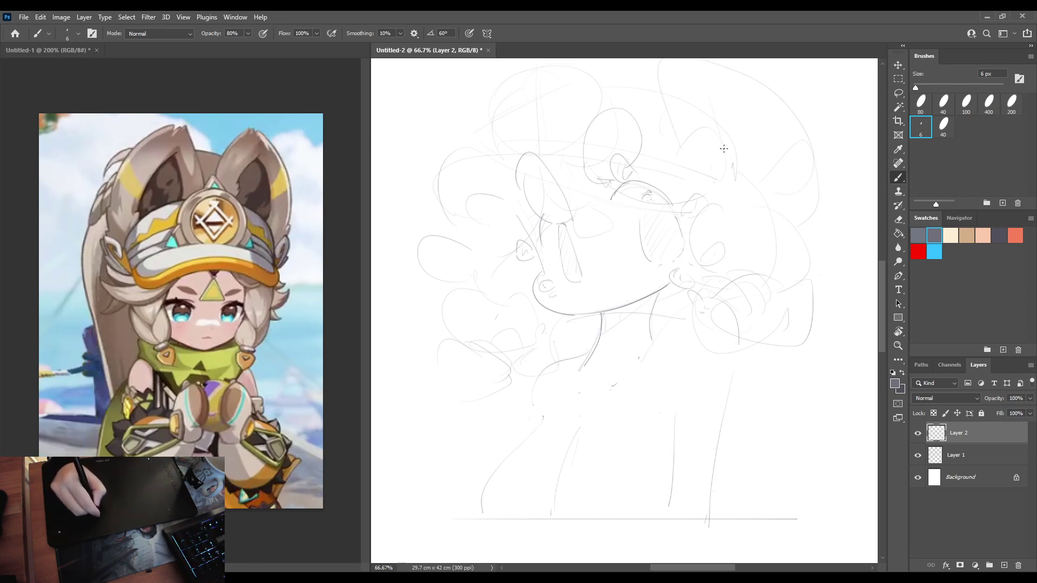
{"action": "left_click_drag", "start_coordinate": [696, 100], "coordinate": [719, 133]}
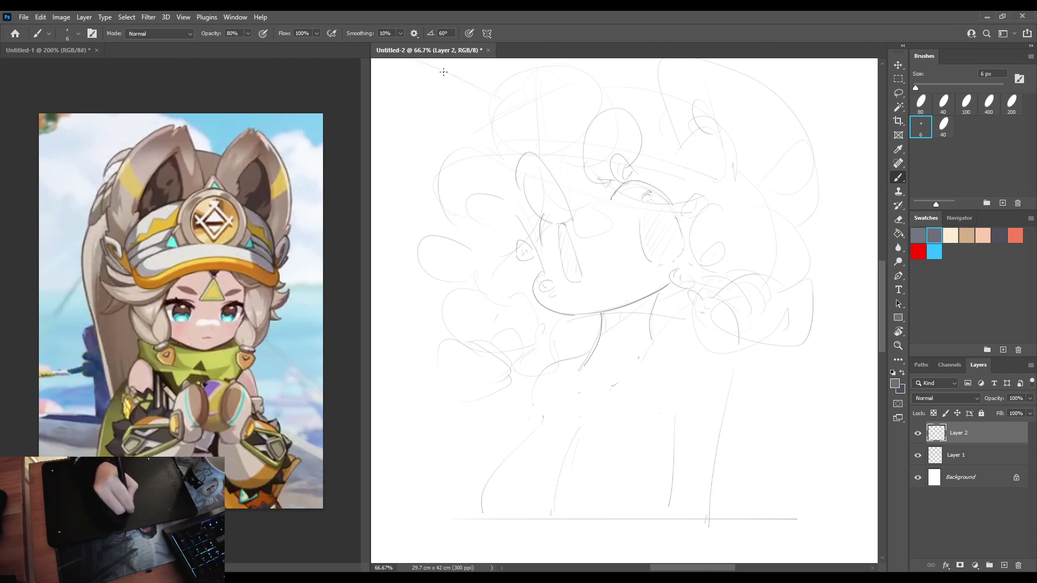
{"action": "left_click_drag", "start_coordinate": [427, 76], "coordinate": [465, 182]}
{"action": "mouse_move", "coordinate": [426, 105]}
{"action": "left_mouse_down"}
{"action": "mouse_move", "coordinate": [433, 144]}
{"action": "mouse_move", "coordinate": [450, 147]}
{"action": "left_mouse_up"}
Sketch a rounded lobe beside the right ear, long arcs sweeping down the right side, and an oval over the right shoulder.
{"action": "mouse_move", "coordinate": [753, 99]}
{"action": "left_mouse_down"}
{"action": "mouse_move", "coordinate": [824, 122]}
{"action": "mouse_move", "coordinate": [805, 110]}
{"action": "mouse_move", "coordinate": [832, 141]}
{"action": "left_mouse_up"}
{"action": "mouse_move", "coordinate": [812, 136]}
{"action": "left_mouse_down"}
{"action": "mouse_move", "coordinate": [852, 320]}
{"action": "mouse_move", "coordinate": [799, 370]}
{"action": "left_mouse_up"}
{"action": "mouse_move", "coordinate": [801, 233]}
{"action": "left_mouse_down"}
{"action": "mouse_move", "coordinate": [810, 336]}
{"action": "mouse_move", "coordinate": [831, 336]}
{"action": "left_mouse_up"}
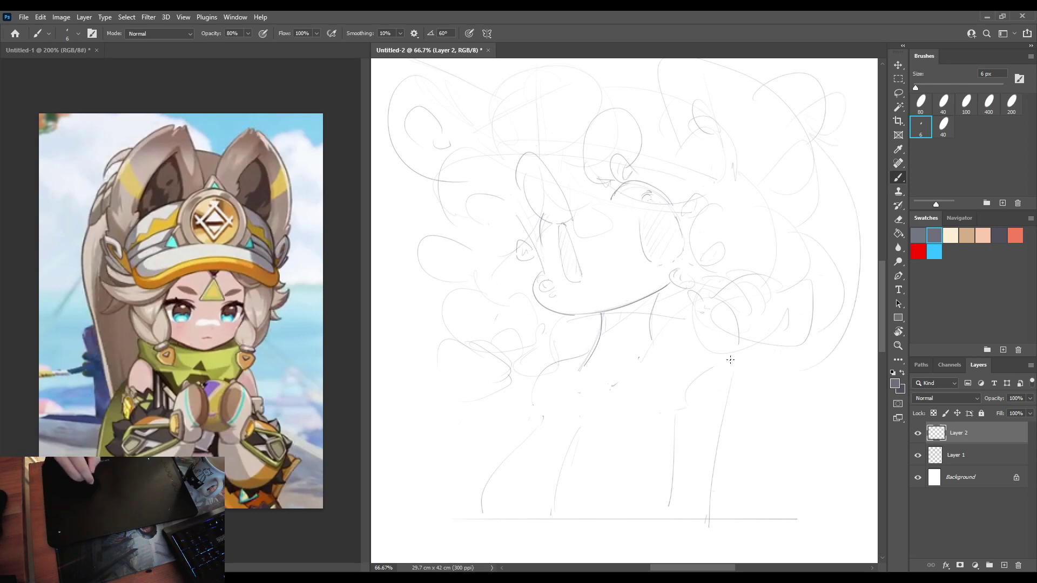
{"action": "left_click_drag", "start_coordinate": [730, 360], "coordinate": [737, 406]}
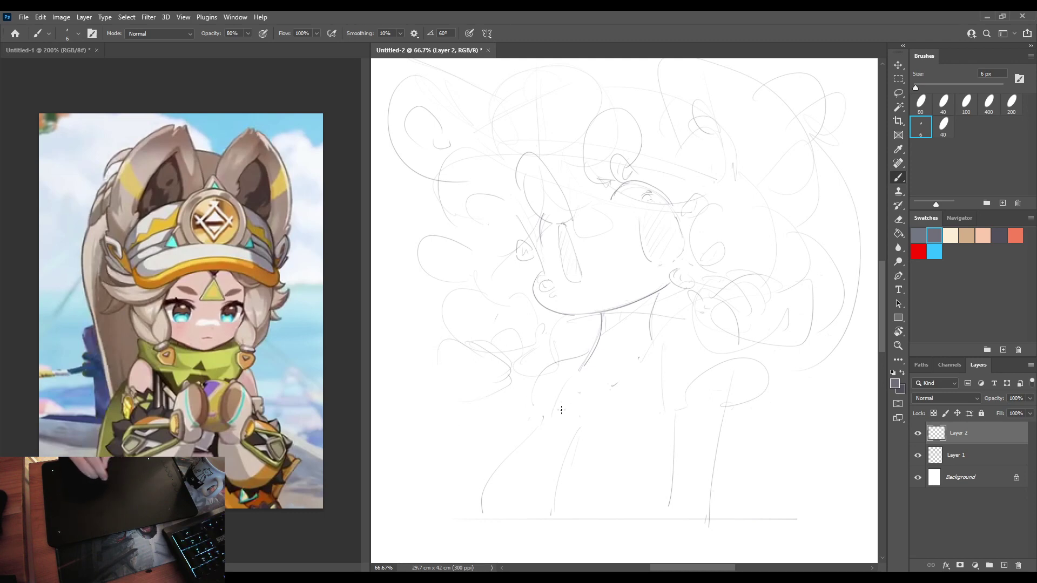
{"action": "mouse_move", "coordinate": [527, 407]}
{"action": "left_mouse_down"}
{"action": "mouse_move", "coordinate": [512, 406]}
{"action": "mouse_move", "coordinate": [542, 470]}
{"action": "mouse_move", "coordinate": [541, 428]}
{"action": "mouse_move", "coordinate": [532, 473]}
{"action": "mouse_move", "coordinate": [590, 451]}
{"action": "left_mouse_up"}
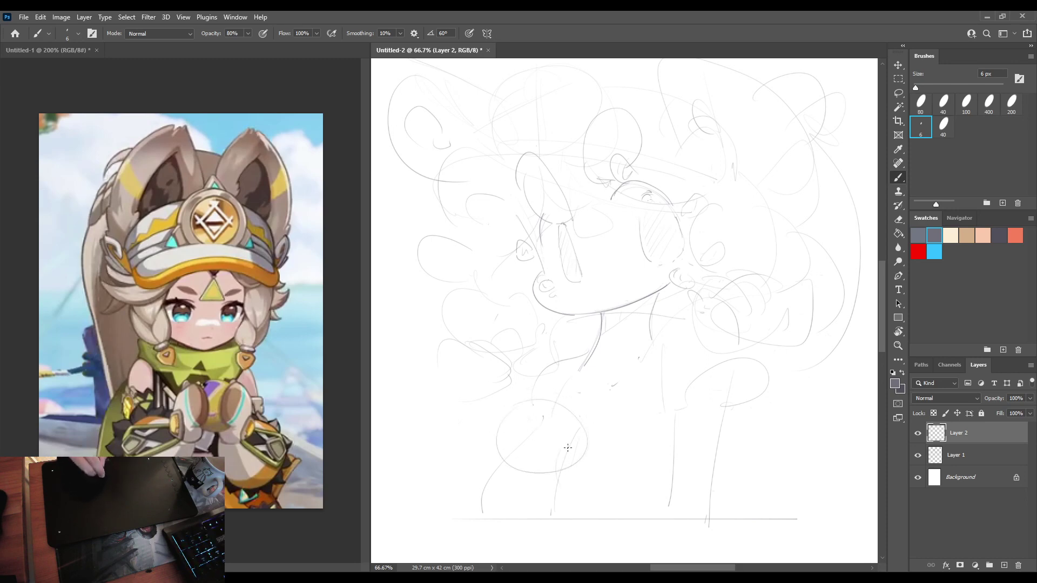
{"action": "left_click_drag", "start_coordinate": [551, 489], "coordinate": [556, 443]}
{"action": "left_click_drag", "start_coordinate": [643, 443], "coordinate": [626, 492]}
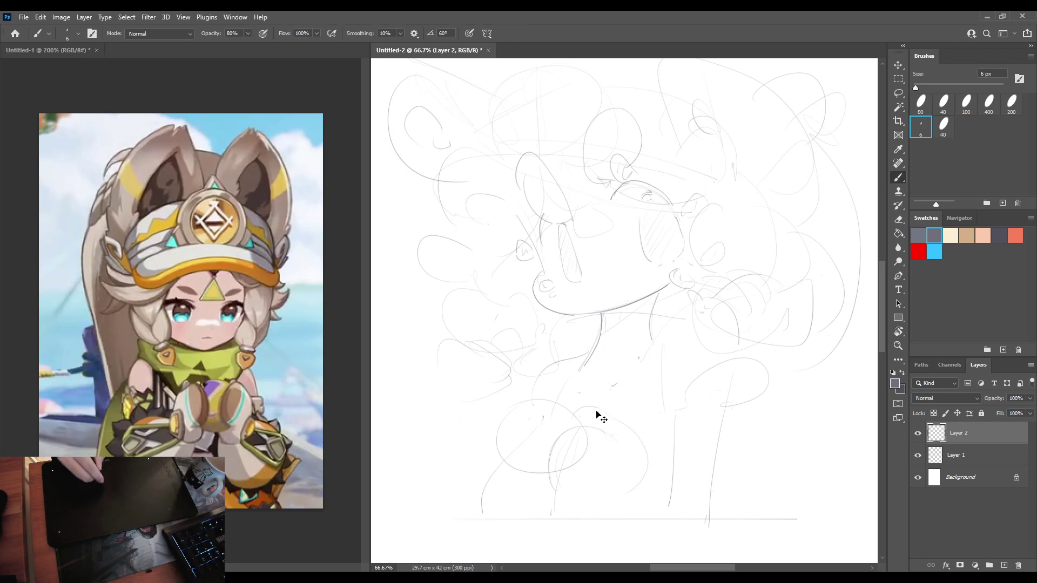
{"action": "key", "text": "ctrl+z"}
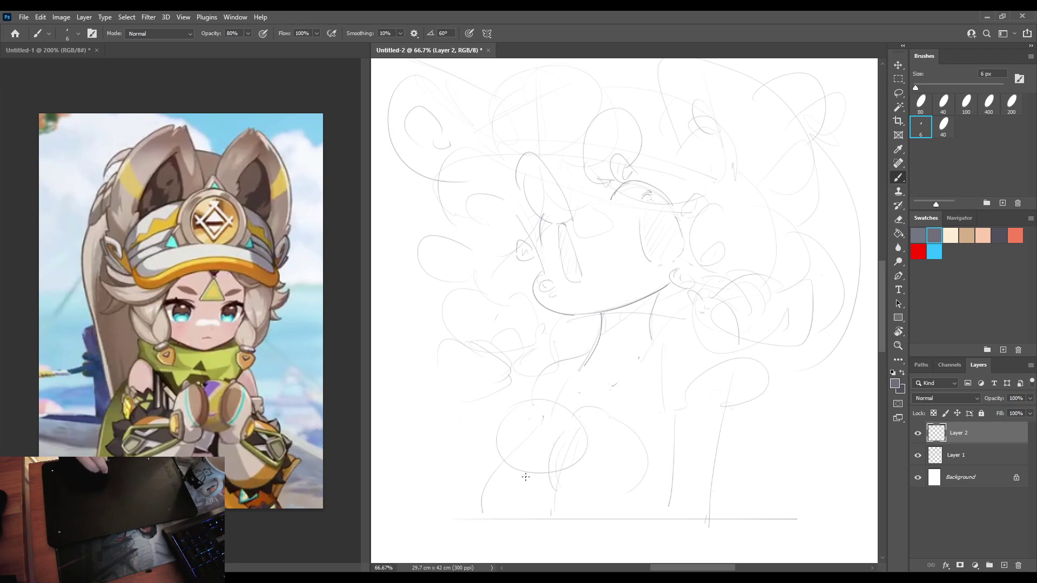
{"action": "key", "text": "ctrl+z"}
{"action": "key", "text": "ctrl+z"}
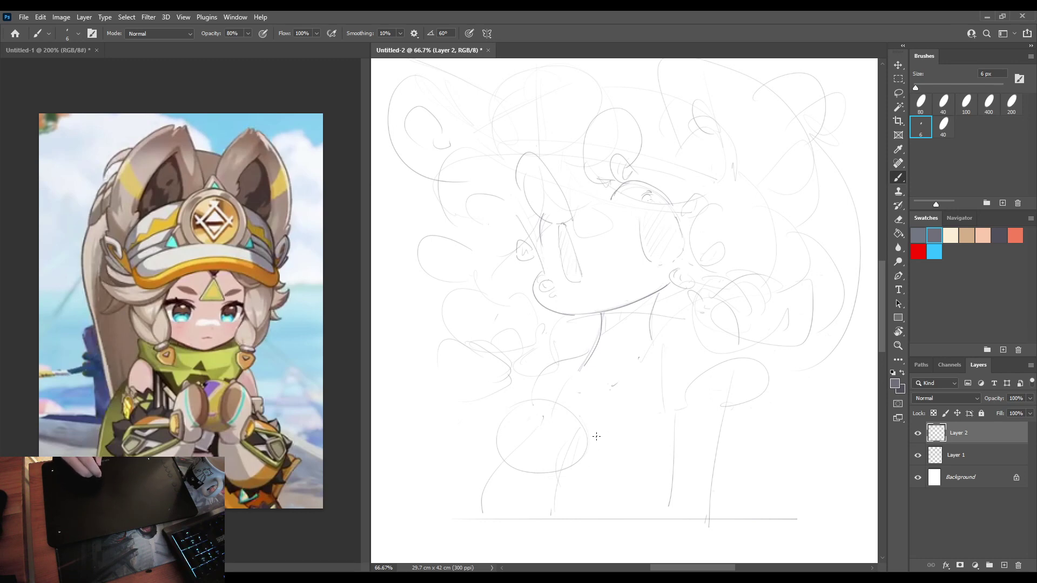
{"action": "key", "text": "ctrl+z"}
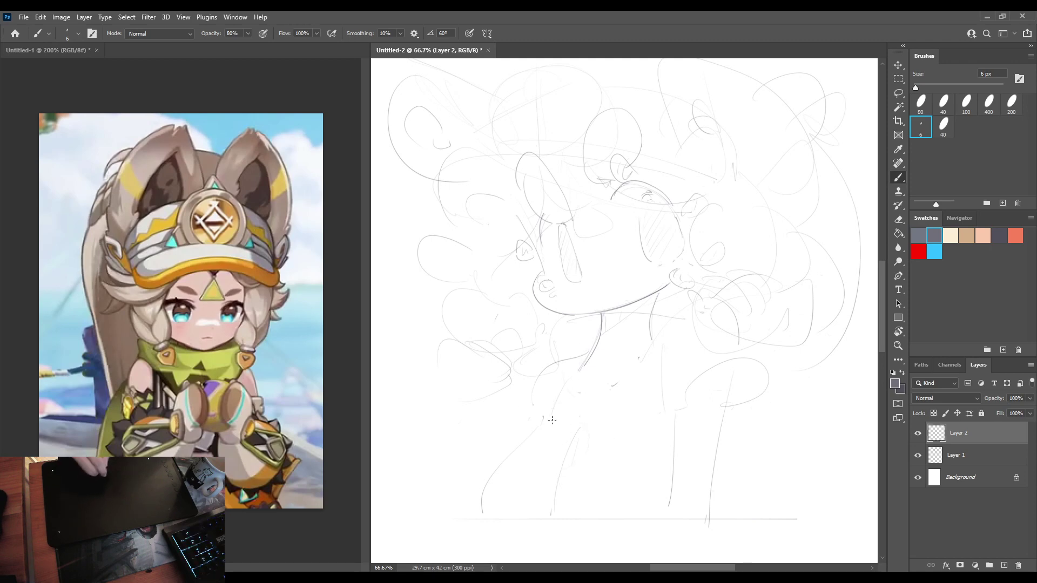
Sketch two large overlapping circles in front of the chest, redrawing the right circle and its lower arc.
{"action": "mouse_move", "coordinate": [517, 410]}
{"action": "left_mouse_down"}
{"action": "mouse_move", "coordinate": [597, 451]}
{"action": "mouse_move", "coordinate": [505, 426]}
{"action": "mouse_move", "coordinate": [549, 393]}
{"action": "mouse_move", "coordinate": [521, 474]}
{"action": "mouse_move", "coordinate": [535, 392]}
{"action": "left_mouse_up"}
{"action": "mouse_move", "coordinate": [559, 472]}
{"action": "left_mouse_down"}
{"action": "mouse_move", "coordinate": [558, 424]}
{"action": "mouse_move", "coordinate": [607, 398]}
{"action": "left_mouse_up"}
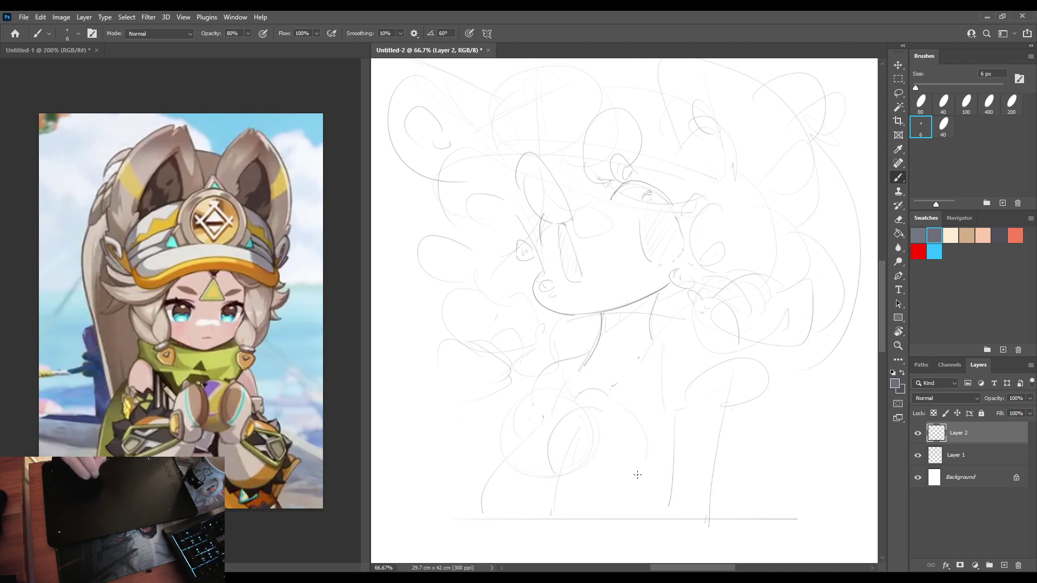
{"action": "key", "text": "ctrl+z"}
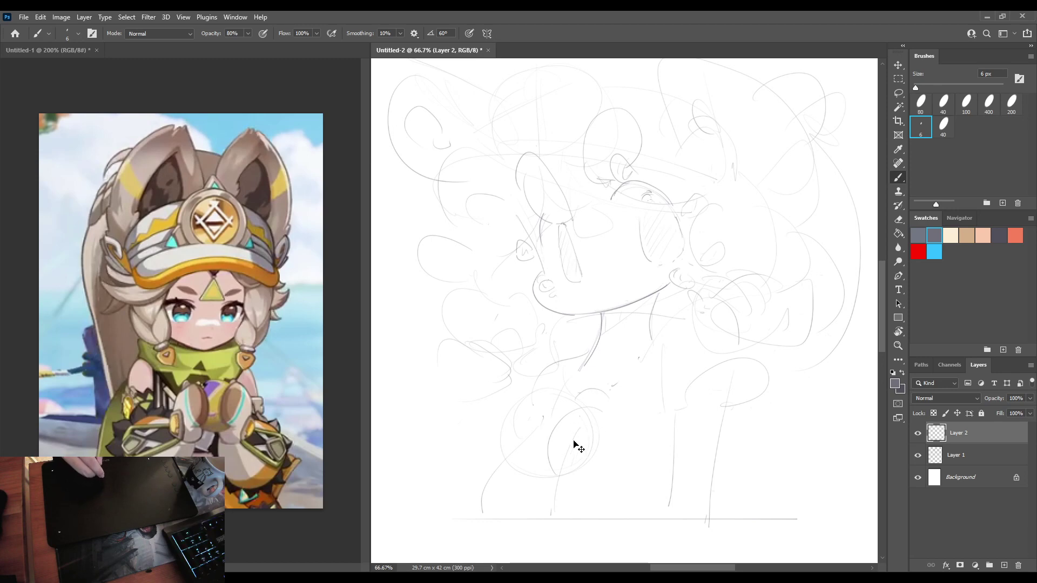
{"action": "key", "text": "ctrl+z"}
{"action": "mouse_move", "coordinate": [570, 491]}
{"action": "left_mouse_down"}
{"action": "mouse_move", "coordinate": [569, 417]}
{"action": "mouse_move", "coordinate": [604, 404]}
{"action": "mouse_move", "coordinate": [581, 405]}
{"action": "mouse_move", "coordinate": [635, 417]}
{"action": "left_mouse_up"}
{"action": "left_click_drag", "start_coordinate": [606, 488], "coordinate": [632, 467]}
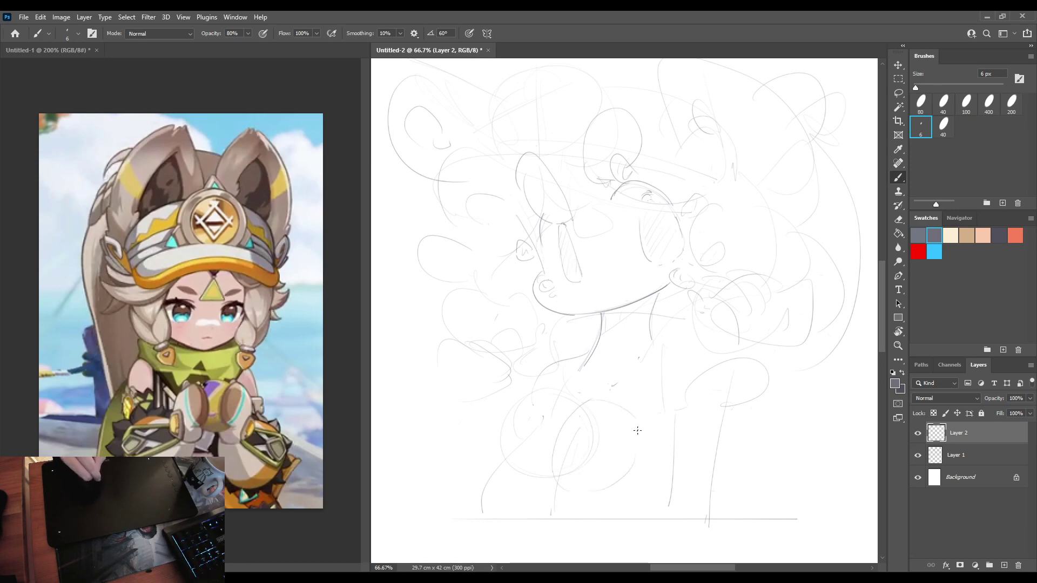
{"action": "mouse_move", "coordinate": [618, 501]}
{"action": "left_mouse_down"}
{"action": "mouse_move", "coordinate": [648, 454]}
{"action": "mouse_move", "coordinate": [699, 422]}
{"action": "mouse_move", "coordinate": [681, 498]}
{"action": "mouse_move", "coordinate": [699, 468]}
{"action": "left_mouse_up"}
{"action": "key", "text": "ctrl+z"}
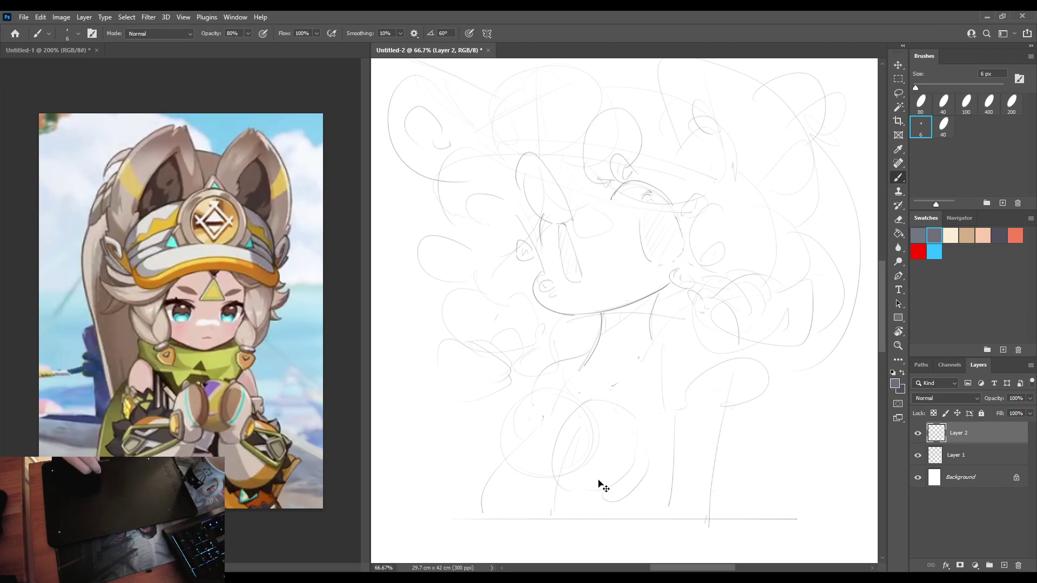
{"action": "key", "text": "ctrl+z"}
{"action": "left_click_drag", "start_coordinate": [586, 501], "coordinate": [644, 485]}
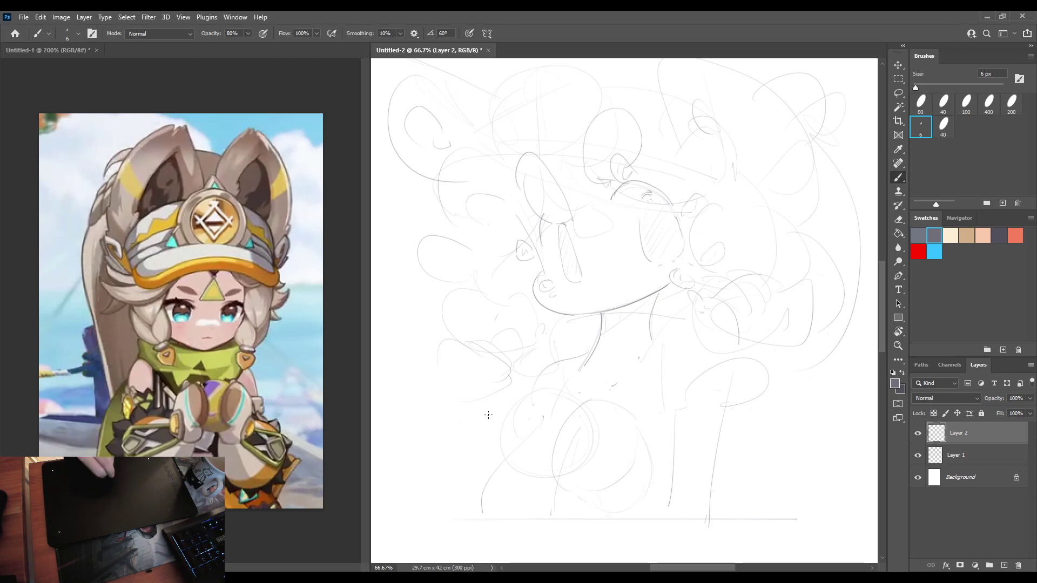
Sketch curved forms on both sides of the chest circles and a long sleeve outline curving down to the lower left.
{"action": "mouse_move", "coordinate": [480, 447]}
{"action": "left_mouse_down"}
{"action": "mouse_move", "coordinate": [522, 424]}
{"action": "mouse_move", "coordinate": [508, 473]}
{"action": "mouse_move", "coordinate": [516, 447]}
{"action": "left_mouse_up"}
{"action": "key", "text": "ctrl+z"}
{"action": "mouse_move", "coordinate": [504, 396]}
{"action": "left_mouse_down"}
{"action": "mouse_move", "coordinate": [536, 397]}
{"action": "mouse_move", "coordinate": [591, 392]}
{"action": "left_mouse_up"}
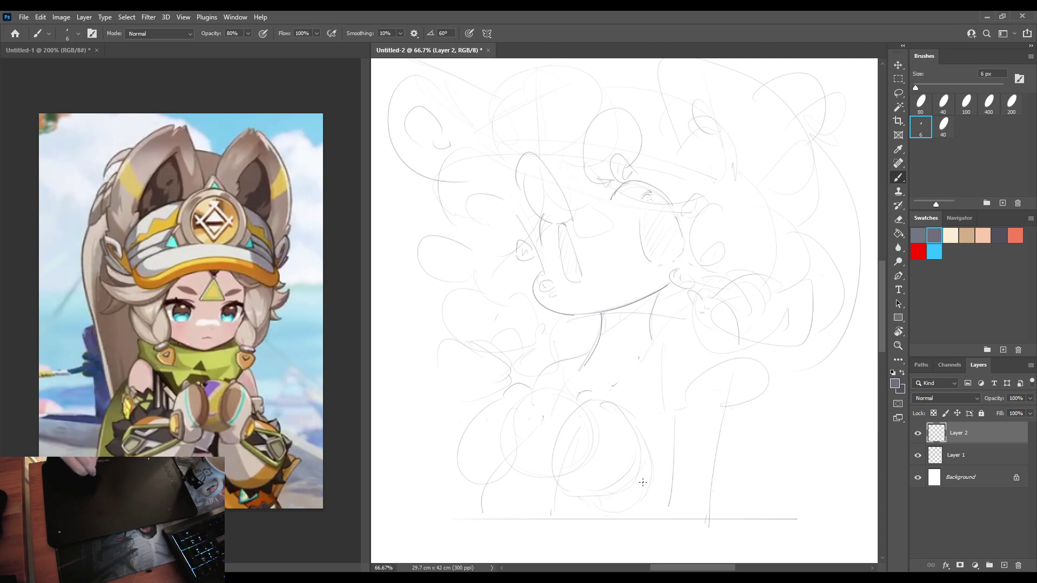
{"action": "mouse_move", "coordinate": [643, 483]}
{"action": "left_mouse_down"}
{"action": "mouse_move", "coordinate": [648, 449]}
{"action": "mouse_move", "coordinate": [700, 470]}
{"action": "left_mouse_up"}
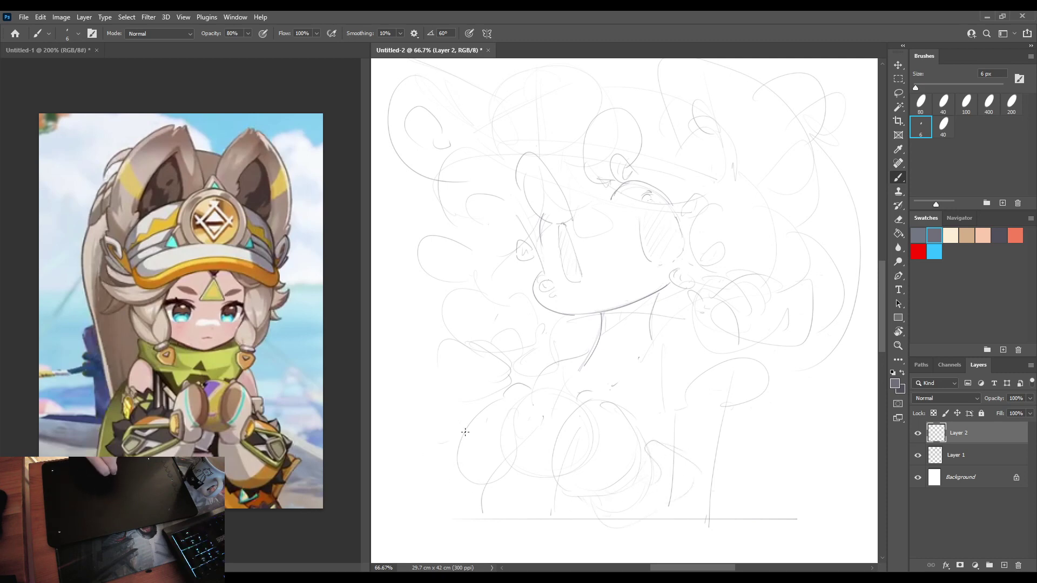
{"action": "mouse_move", "coordinate": [466, 423]}
{"action": "left_mouse_down"}
{"action": "mouse_move", "coordinate": [402, 474]}
{"action": "mouse_move", "coordinate": [435, 525]}
{"action": "left_mouse_up"}
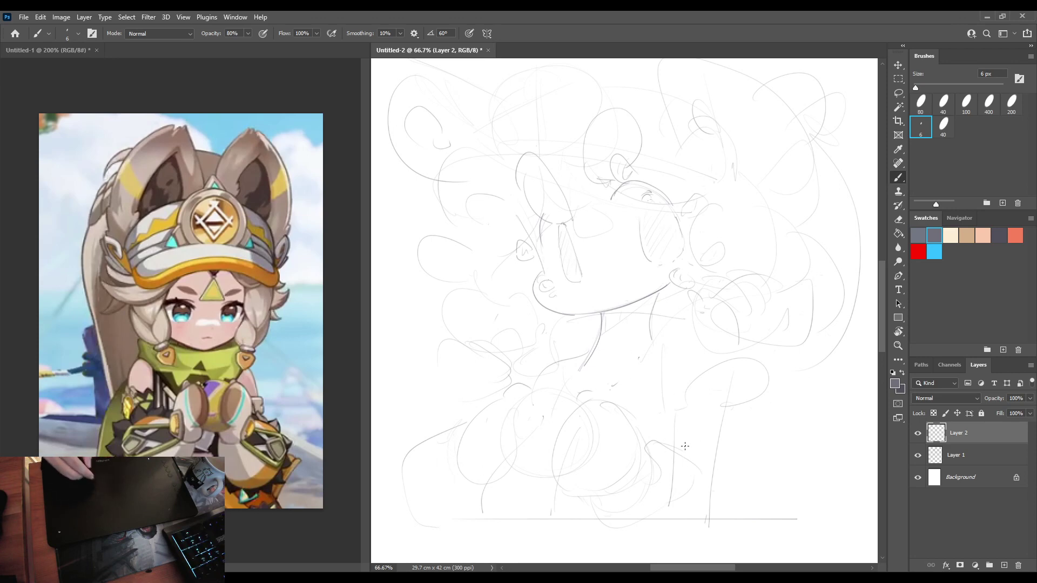
Sketch an oval and a wide cloak-like curve below the right shoulder, a curve across the upper chest, and right sleeve contours.
{"action": "left_click_drag", "start_coordinate": [688, 449], "coordinate": [748, 429]}
{"action": "left_click_drag", "start_coordinate": [748, 357], "coordinate": [776, 445]}
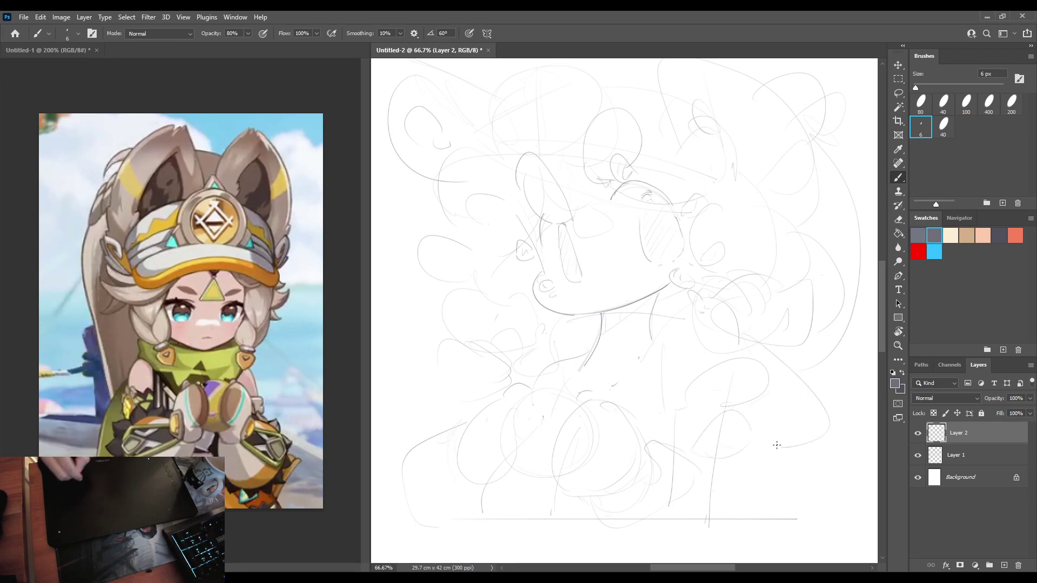
{"action": "mouse_move", "coordinate": [589, 393]}
{"action": "left_mouse_down"}
{"action": "mouse_move", "coordinate": [640, 385]}
{"action": "mouse_move", "coordinate": [661, 373]}
{"action": "left_mouse_up"}
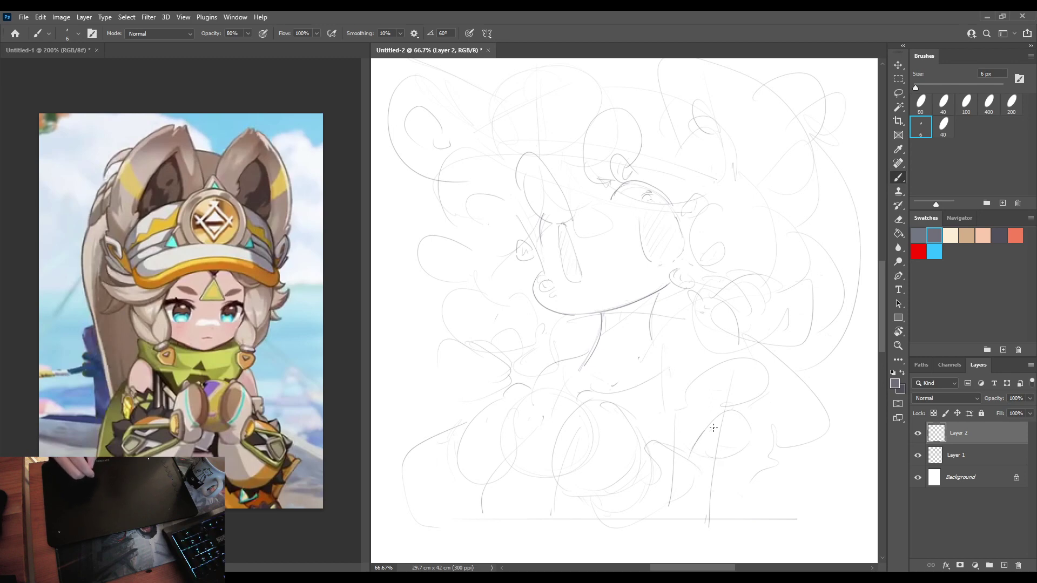
{"action": "left_click_drag", "start_coordinate": [645, 432], "coordinate": [675, 414]}
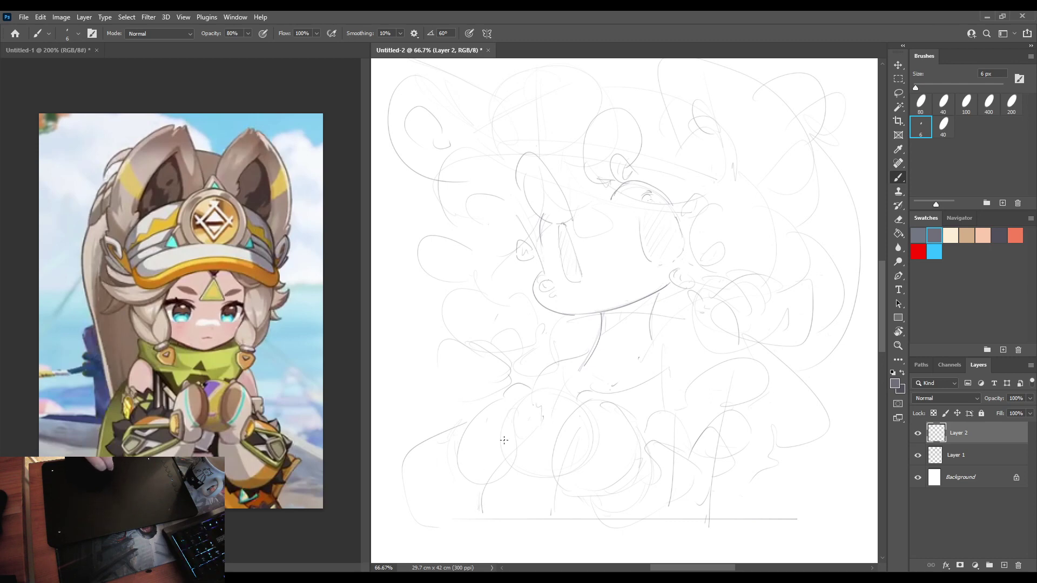
Erase the chin and jaw contour at the base of the face on Layer 1.
{"action": "key", "text": "h"}
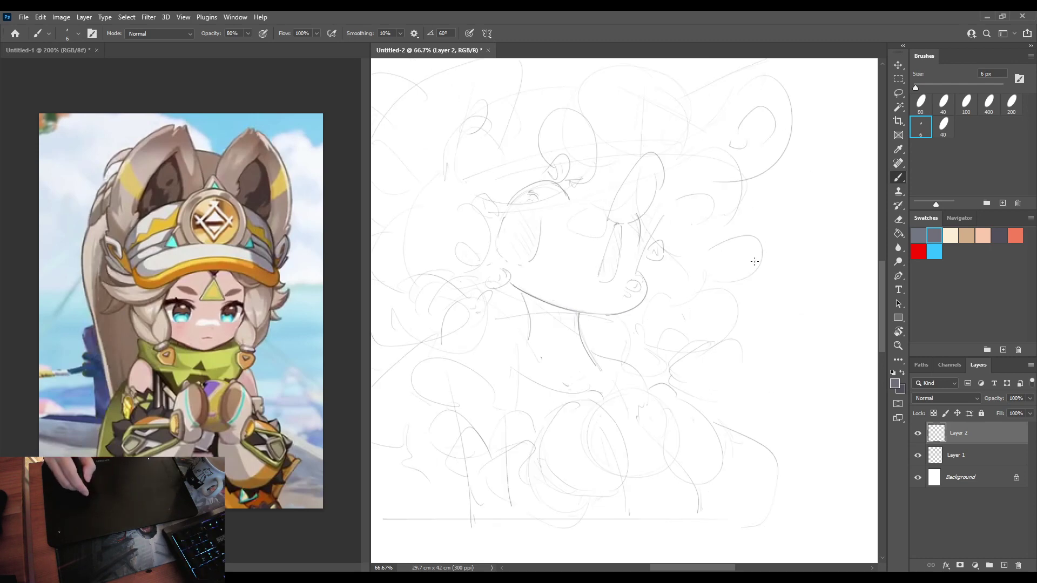
{"action": "key", "text": "ctrl+shift+h"}
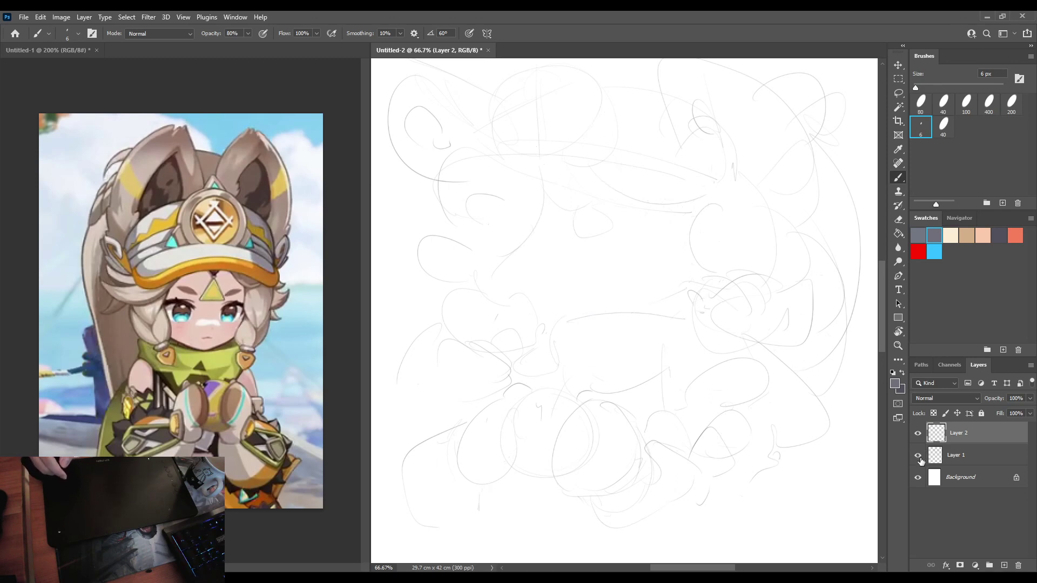
{"action": "key", "text": "alt+bracketleft"}
{"action": "key", "text": "e"}
{"action": "mouse_move", "coordinate": [542, 280]}
{"action": "left_mouse_down"}
{"action": "mouse_move", "coordinate": [552, 303]}
{"action": "mouse_move", "coordinate": [650, 289]}
{"action": "mouse_move", "coordinate": [512, 287]}
{"action": "left_mouse_up"}
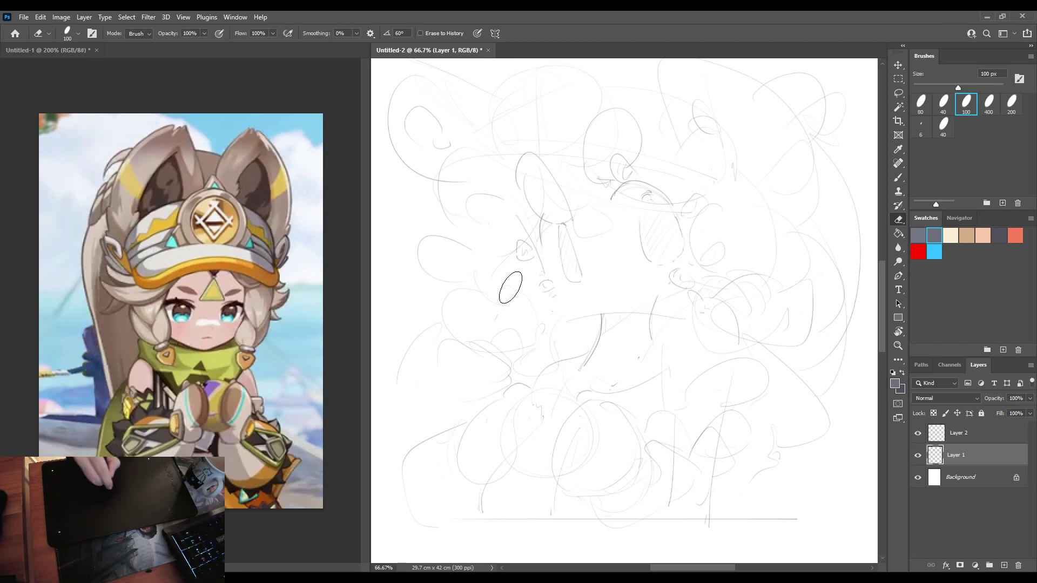
{"action": "key", "text": "b"}
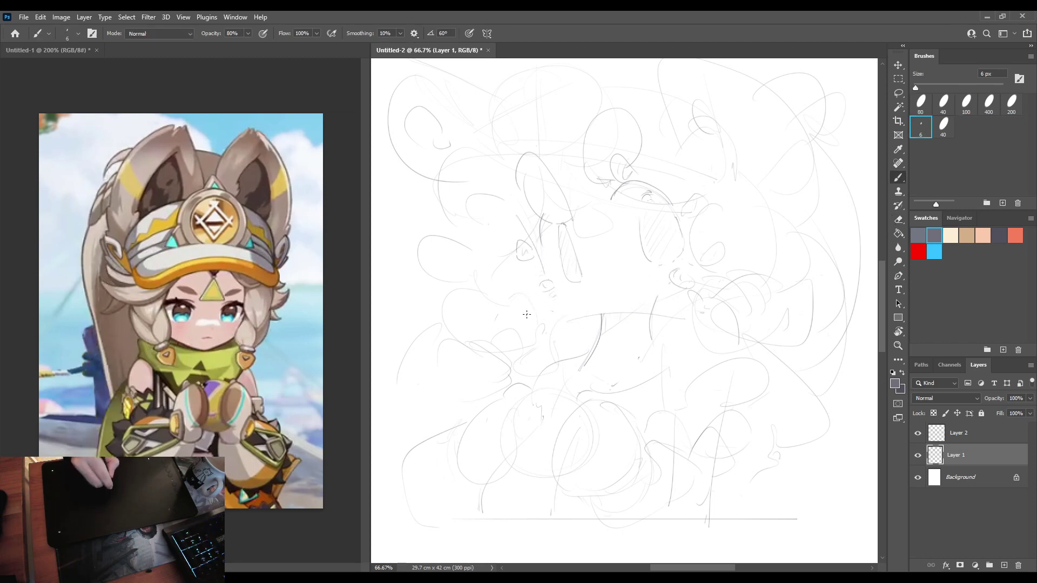
{"action": "left_click_drag", "start_coordinate": [540, 274], "coordinate": [577, 313]}
{"action": "key", "text": "ctrl+z"}
{"action": "left_click_drag", "start_coordinate": [541, 275], "coordinate": [577, 310]}
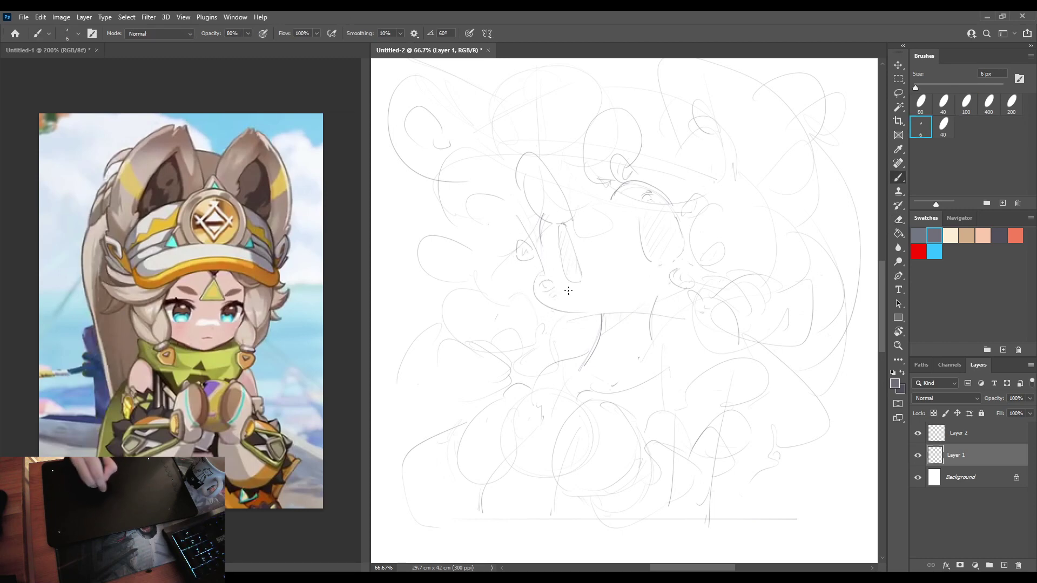
{"action": "key", "text": "ctrl+z"}
{"action": "left_click_drag", "start_coordinate": [542, 280], "coordinate": [604, 308]}
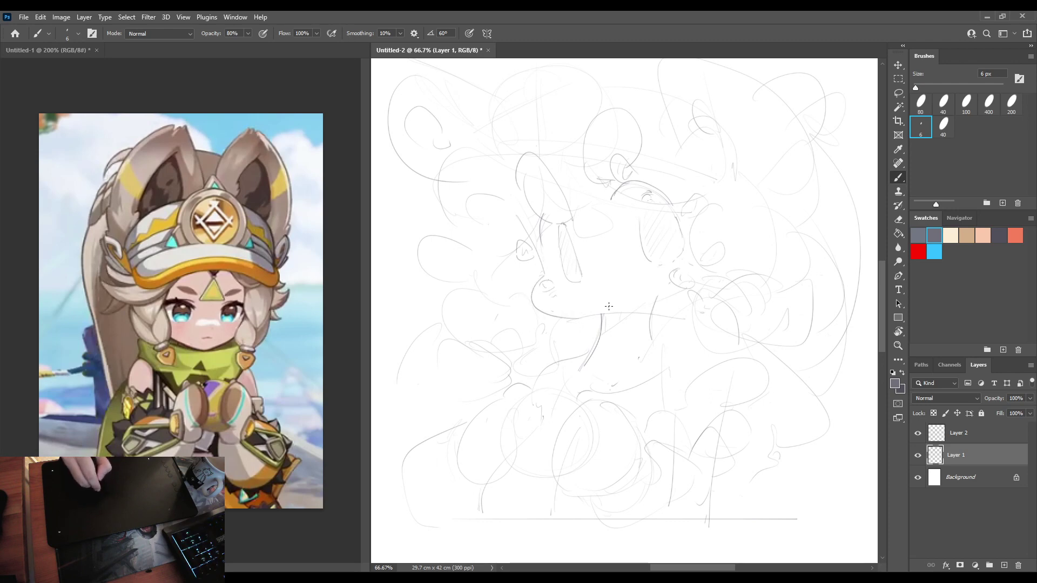
{"action": "key", "text": "ctrl+z"}
{"action": "left_click_drag", "start_coordinate": [541, 273], "coordinate": [583, 315]}
{"action": "key", "text": "ctrl+z"}
{"action": "mouse_move", "coordinate": [541, 275]}
{"action": "left_mouse_down"}
{"action": "mouse_move", "coordinate": [600, 314]}
{"action": "mouse_move", "coordinate": [686, 295]}
{"action": "left_mouse_up"}
{"action": "key", "text": "ctrl+z"}
{"action": "left_click_drag", "start_coordinate": [540, 272], "coordinate": [655, 297]}
{"action": "key", "text": "ctrl+z"}
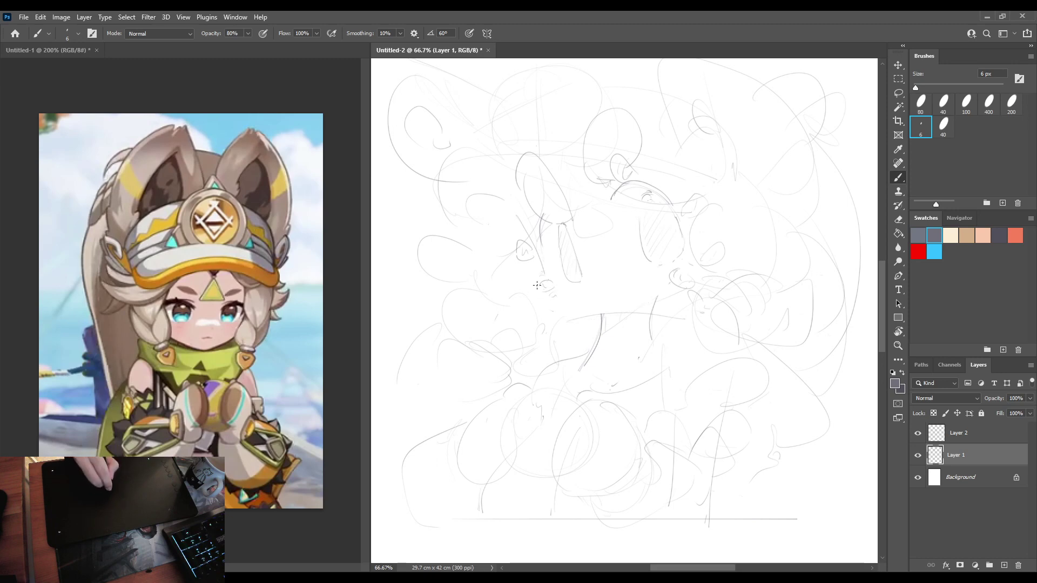
Draw a smooth jawline curving from the left cheek around the chin and up toward the right eye's outer corner.
{"action": "left_click_drag", "start_coordinate": [539, 275], "coordinate": [674, 289]}
{"action": "key", "text": "ctrl+shift+h"}
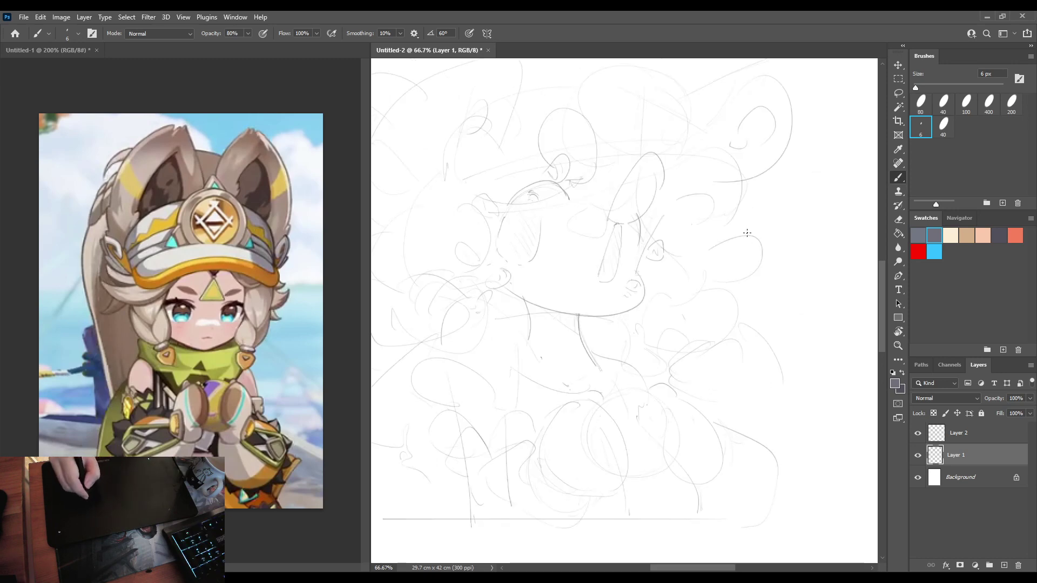
{"action": "key", "text": "ctrl+shift+h"}
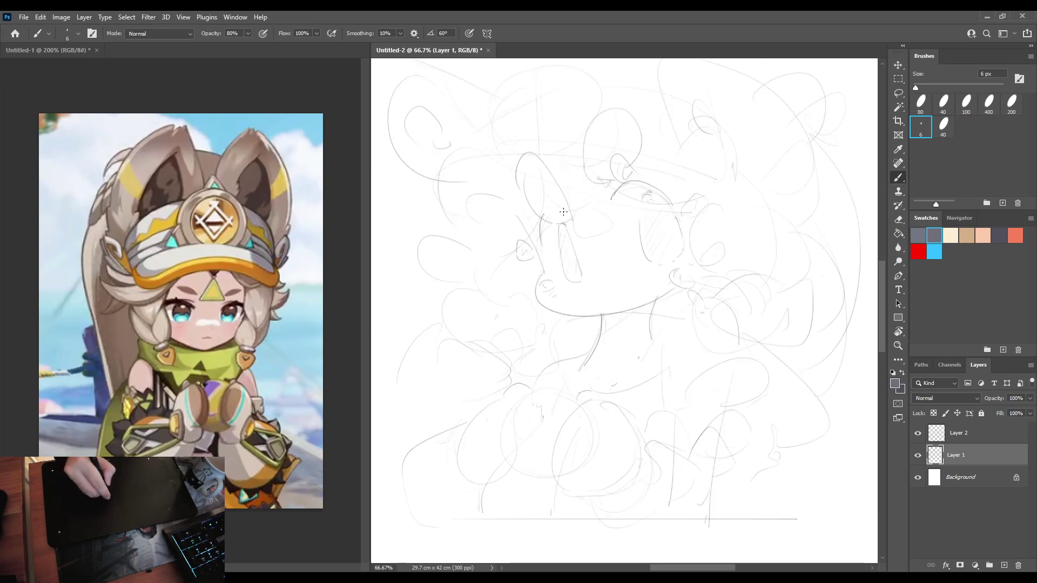
Lasso both eyes and the ovals above them, and move them slightly down on the face.
{"action": "key", "text": "l"}
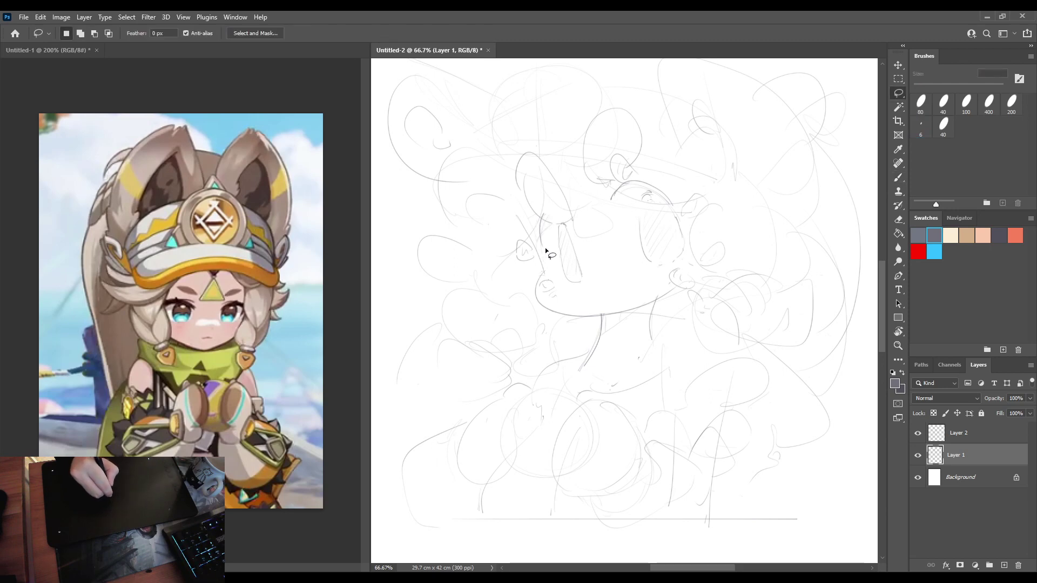
{"action": "mouse_move", "coordinate": [544, 247]}
{"action": "left_mouse_down"}
{"action": "mouse_move", "coordinate": [504, 141]}
{"action": "mouse_move", "coordinate": [659, 83]}
{"action": "mouse_move", "coordinate": [718, 181]}
{"action": "mouse_move", "coordinate": [713, 245]}
{"action": "mouse_move", "coordinate": [731, 268]}
{"action": "mouse_move", "coordinate": [678, 287]}
{"action": "mouse_move", "coordinate": [569, 292]}
{"action": "left_mouse_up"}
{"action": "left_click_drag", "start_coordinate": [547, 258], "coordinate": [543, 248]}
{"action": "left_click_drag", "start_coordinate": [570, 260], "coordinate": [572, 266]}
{"action": "key", "text": "ctrl+d"}
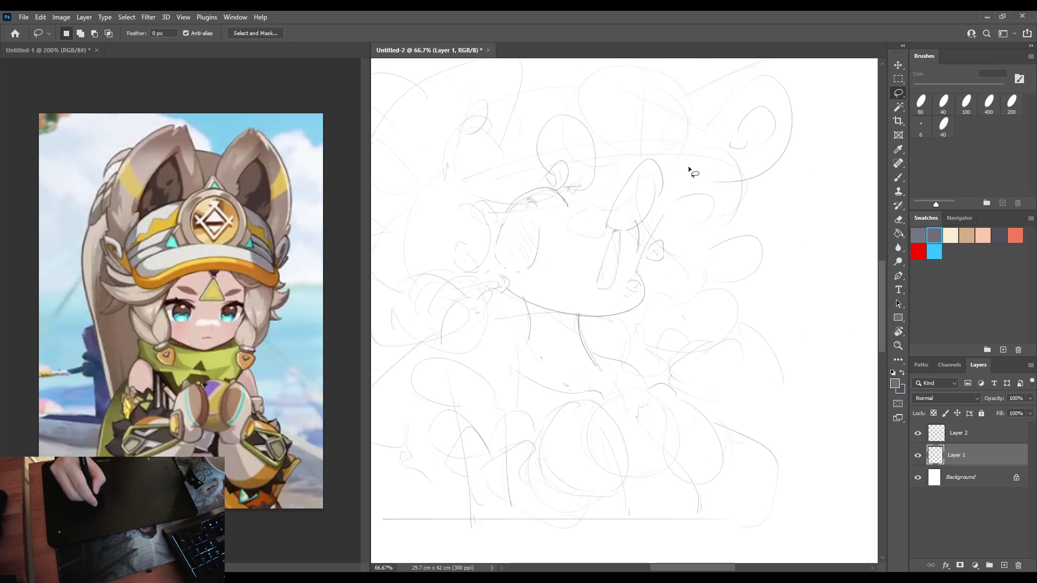
Lasso the right eye with the oval above it and widen them slightly with Free Transform.
{"action": "key", "text": "e"}
{"action": "key", "text": "l"}
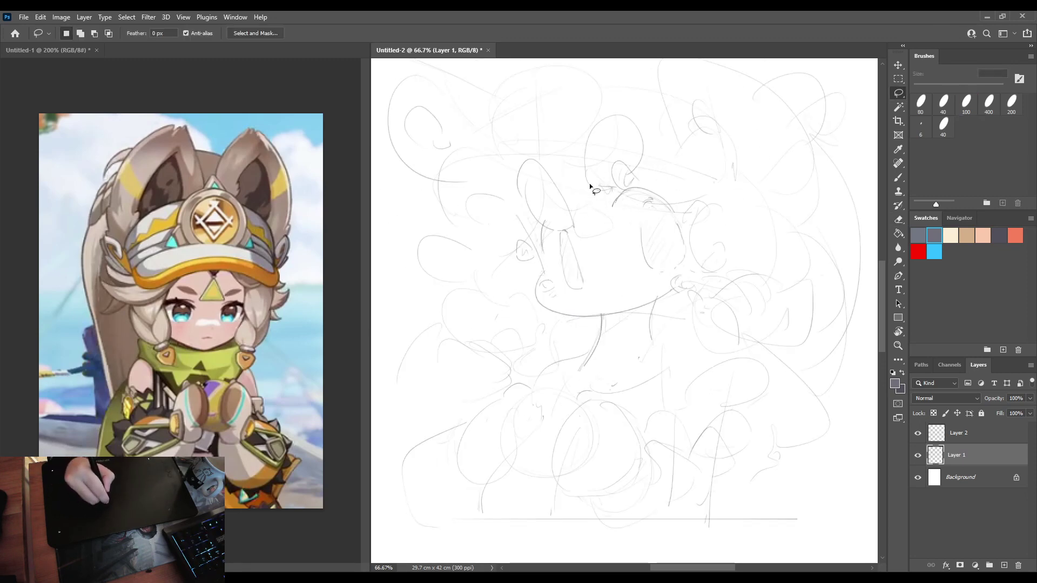
{"action": "mouse_move", "coordinate": [576, 178]}
{"action": "left_mouse_down"}
{"action": "mouse_move", "coordinate": [643, 95]}
{"action": "mouse_move", "coordinate": [730, 236]}
{"action": "mouse_move", "coordinate": [678, 283]}
{"action": "mouse_move", "coordinate": [613, 239]}
{"action": "mouse_move", "coordinate": [577, 179]}
{"action": "left_mouse_up"}
{"action": "key", "text": "ctrl+t"}
{"action": "left_click_drag", "start_coordinate": [728, 191], "coordinate": [685, 206]}
{"action": "key", "text": "Return"}
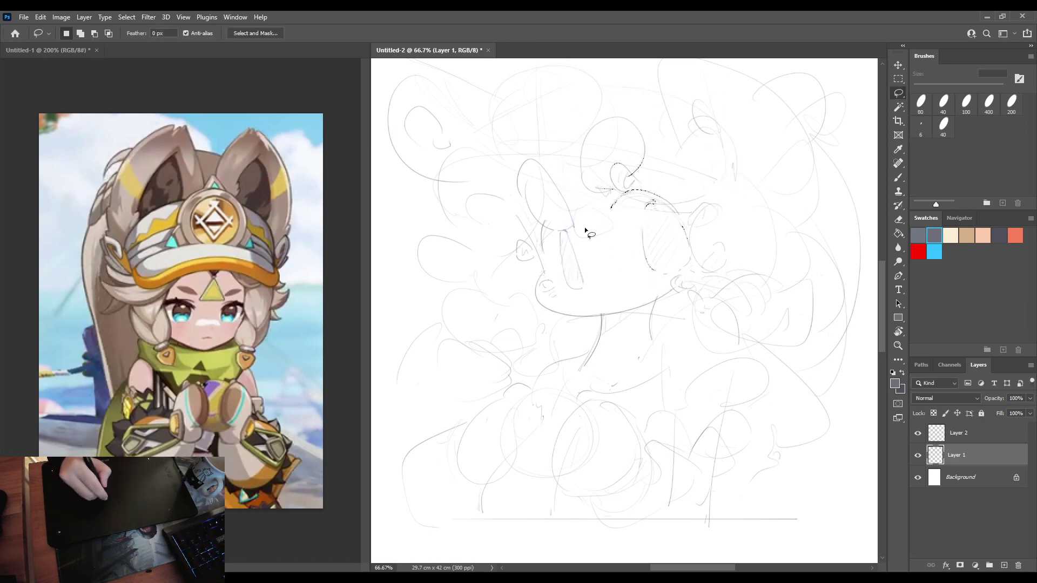
Lasso the left eye with the oval above it and widen them to about 109% with Free Transform.
{"action": "mouse_move", "coordinate": [546, 257]}
{"action": "left_mouse_down"}
{"action": "mouse_move", "coordinate": [500, 164]}
{"action": "mouse_move", "coordinate": [557, 154]}
{"action": "mouse_move", "coordinate": [595, 295]}
{"action": "mouse_move", "coordinate": [567, 295]}
{"action": "mouse_move", "coordinate": [545, 258]}
{"action": "left_mouse_up"}
{"action": "key", "text": "ctrl+t"}
{"action": "mouse_move", "coordinate": [597, 220]}
{"action": "left_mouse_down"}
{"action": "mouse_move", "coordinate": [608, 215]}
{"action": "mouse_move", "coordinate": [559, 229]}
{"action": "left_mouse_up"}
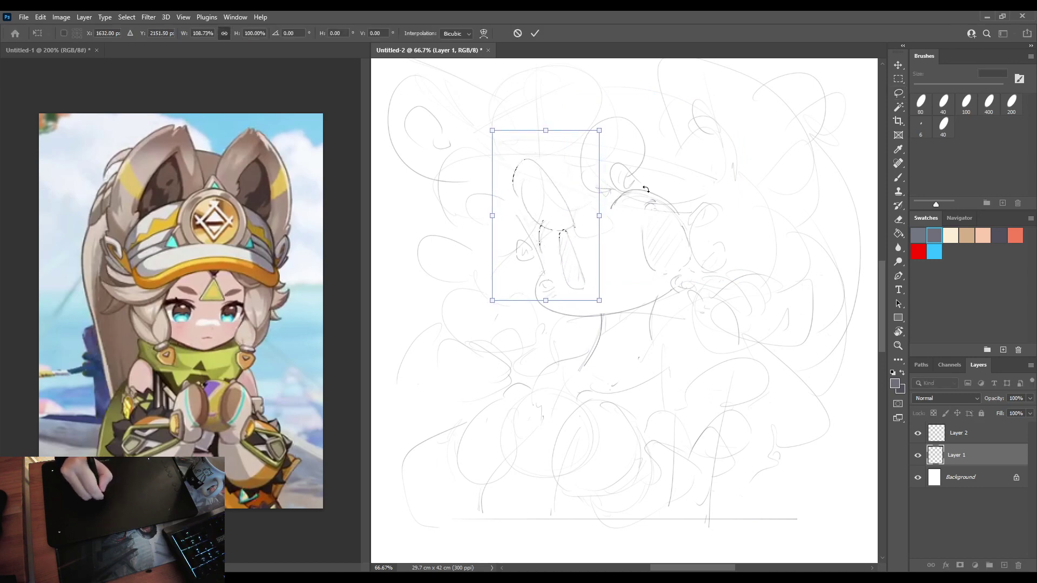
{"action": "key", "text": "Return"}
{"action": "key", "text": "ctrl+d"}
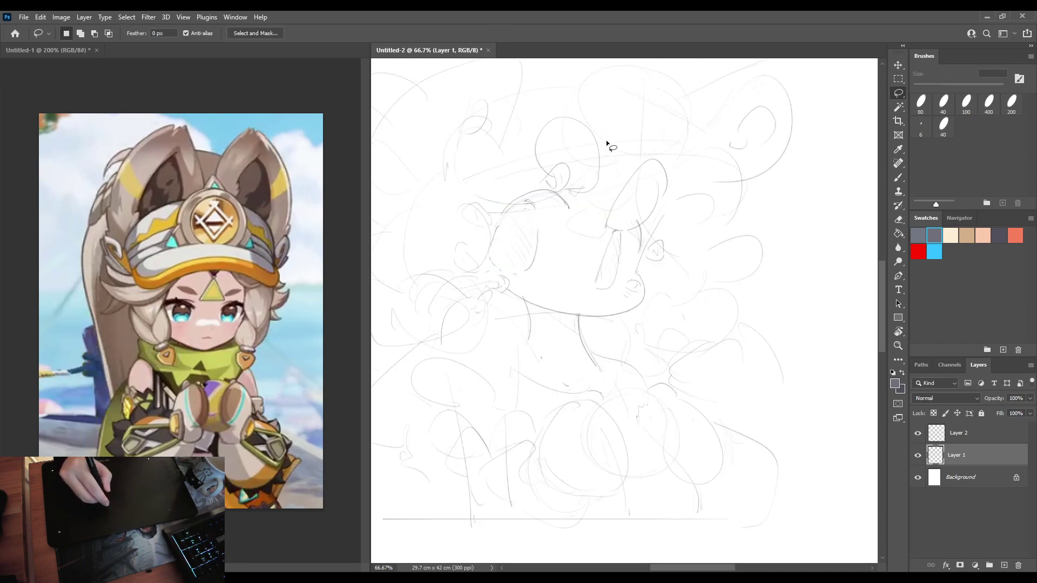
Examine the balance and proportions of the face in mirrored and normal view.
{"action": "key", "text": "b"}
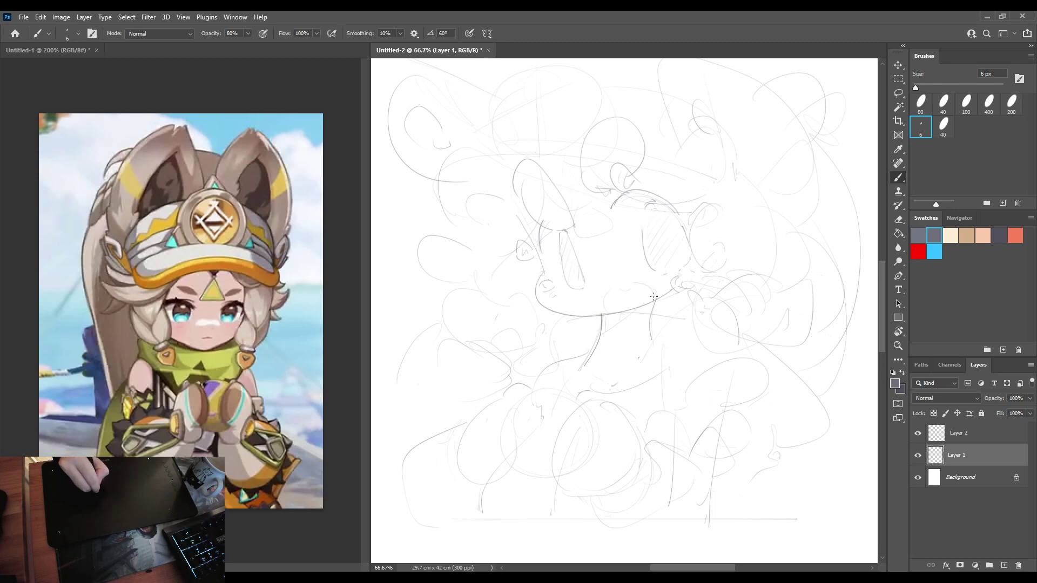
{"action": "key", "text": "ctrl+shift+h"}
{"action": "key", "text": "ctrl+shift+h"}
{"action": "key", "text": "ctrl+shift+h"}
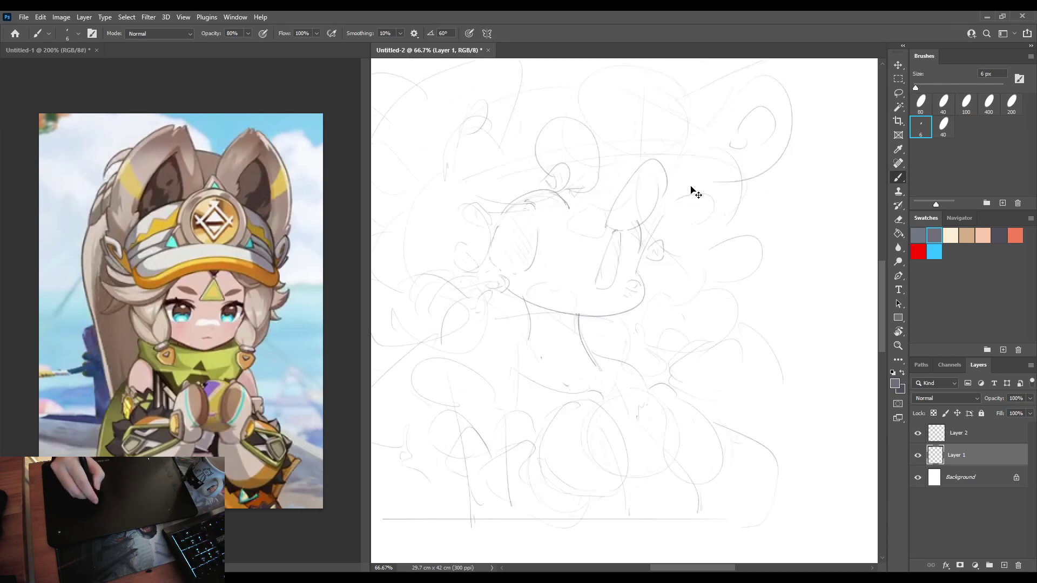
{"action": "key", "text": "ctrl+shift+h"}
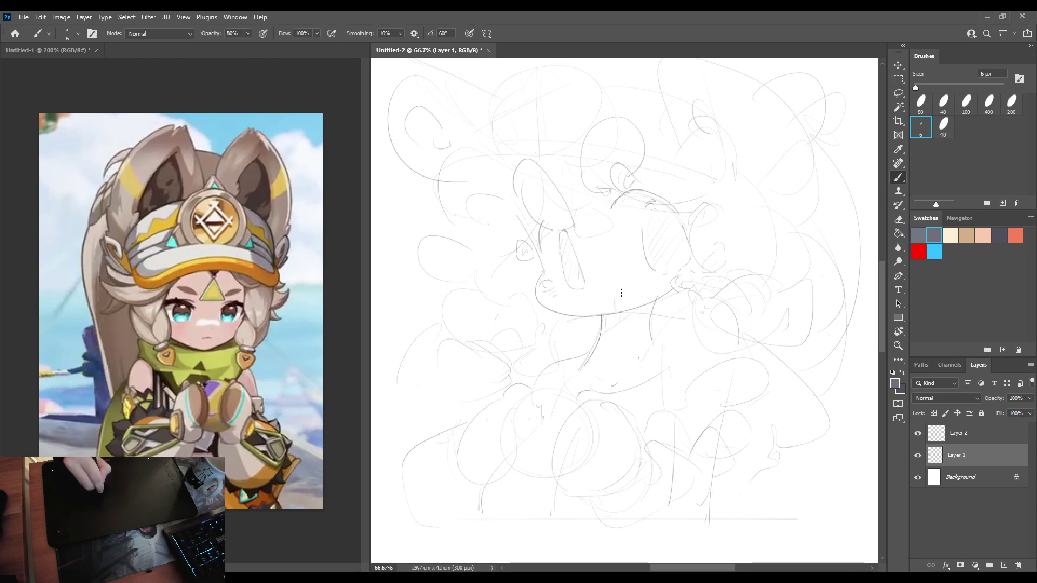
{"action": "key", "text": "h"}
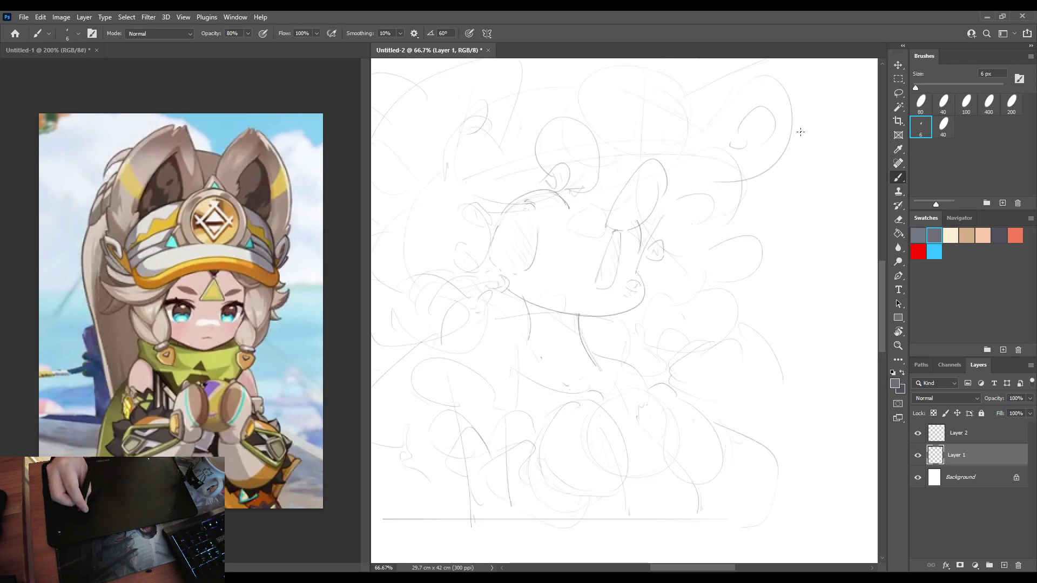
{"action": "key", "text": "ctrl+shift+h"}
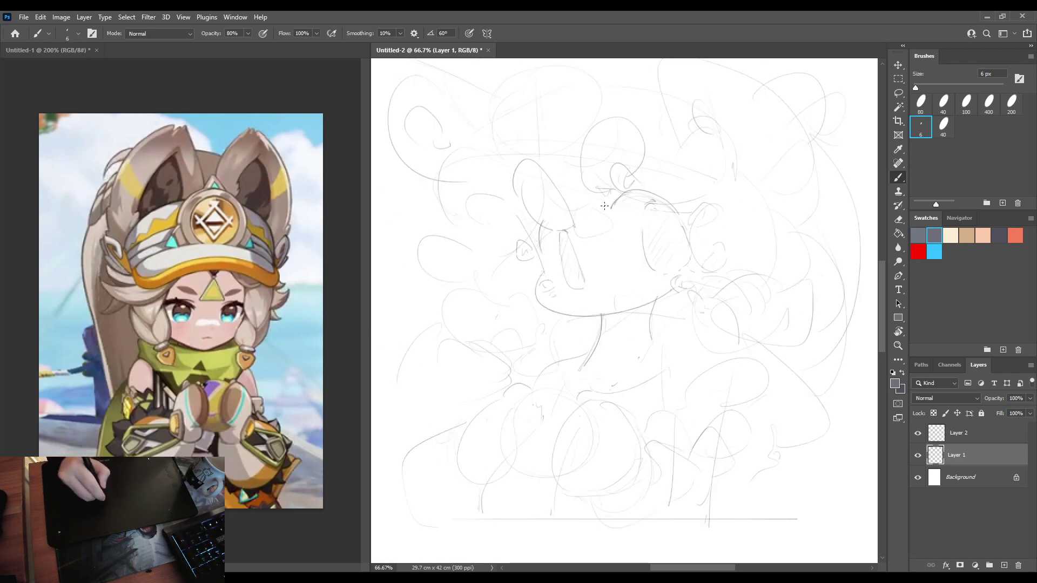
Erase the slanted oval above the left eye and redraw it as a more upright oval.
{"action": "key", "text": "e"}
{"action": "mouse_move", "coordinate": [530, 181]}
{"action": "left_mouse_down"}
{"action": "mouse_move", "coordinate": [574, 210]}
{"action": "mouse_move", "coordinate": [552, 229]}
{"action": "mouse_move", "coordinate": [568, 217]}
{"action": "left_mouse_up"}
{"action": "key", "text": "b"}
{"action": "mouse_move", "coordinate": [518, 200]}
{"action": "left_mouse_down"}
{"action": "mouse_move", "coordinate": [562, 181]}
{"action": "mouse_move", "coordinate": [565, 213]}
{"action": "left_mouse_up"}
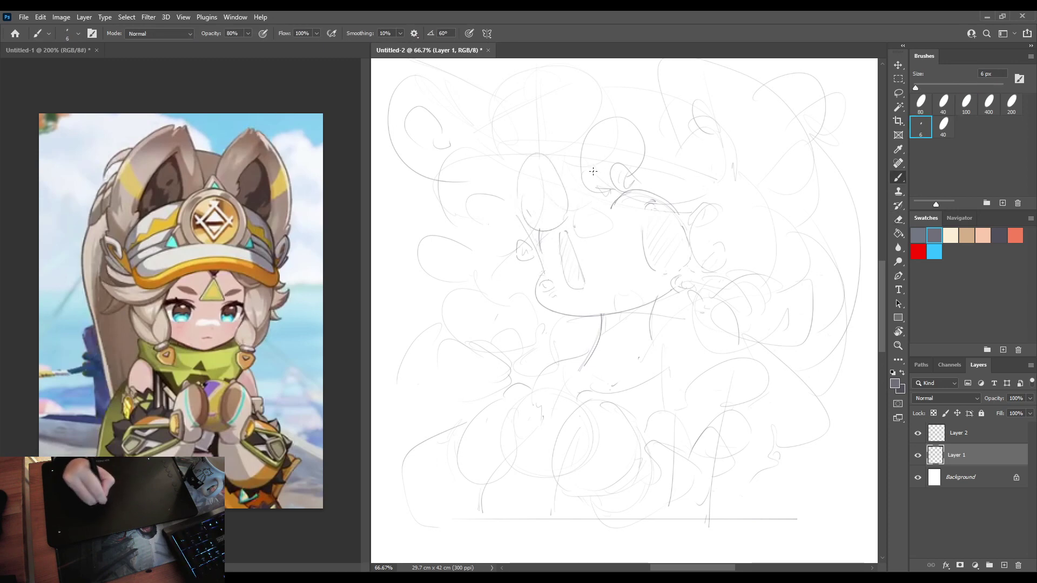
Erase the oval above the right eye and redraw it as a wider, rounder shape reaching further right.
{"action": "key", "text": "e"}
{"action": "mouse_move", "coordinate": [590, 155]}
{"action": "left_mouse_down"}
{"action": "mouse_move", "coordinate": [644, 144]}
{"action": "mouse_move", "coordinate": [646, 129]}
{"action": "left_mouse_up"}
{"action": "key", "text": "b"}
{"action": "key", "text": "e"}
{"action": "key", "text": "b"}
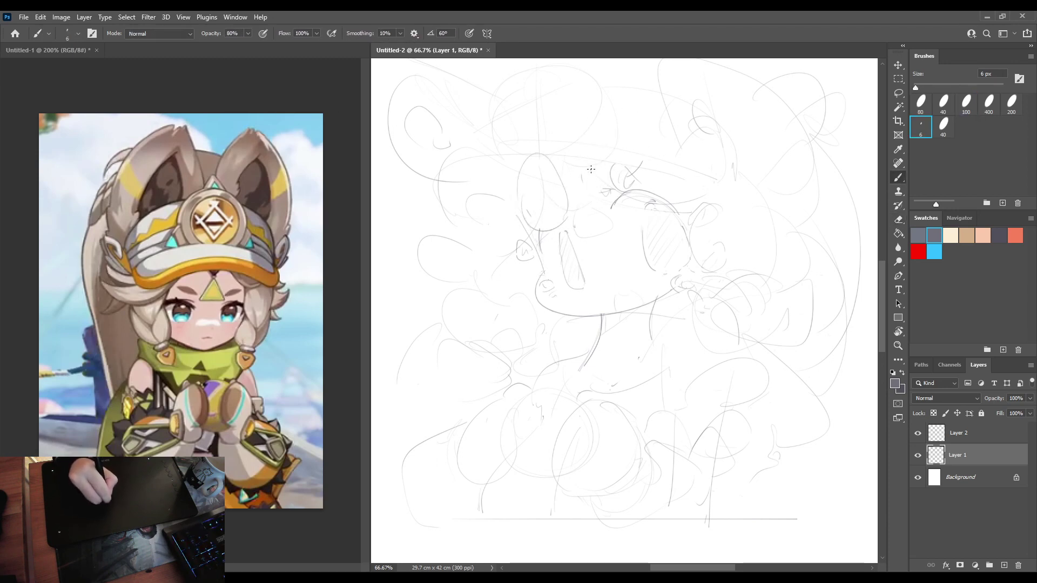
{"action": "mouse_move", "coordinate": [584, 178]}
{"action": "left_mouse_down"}
{"action": "mouse_move", "coordinate": [617, 184]}
{"action": "mouse_move", "coordinate": [611, 127]}
{"action": "mouse_move", "coordinate": [660, 162]}
{"action": "left_mouse_up"}
{"action": "mouse_move", "coordinate": [602, 186]}
{"action": "left_mouse_down"}
{"action": "mouse_move", "coordinate": [593, 132]}
{"action": "mouse_move", "coordinate": [660, 162]}
{"action": "left_mouse_up"}
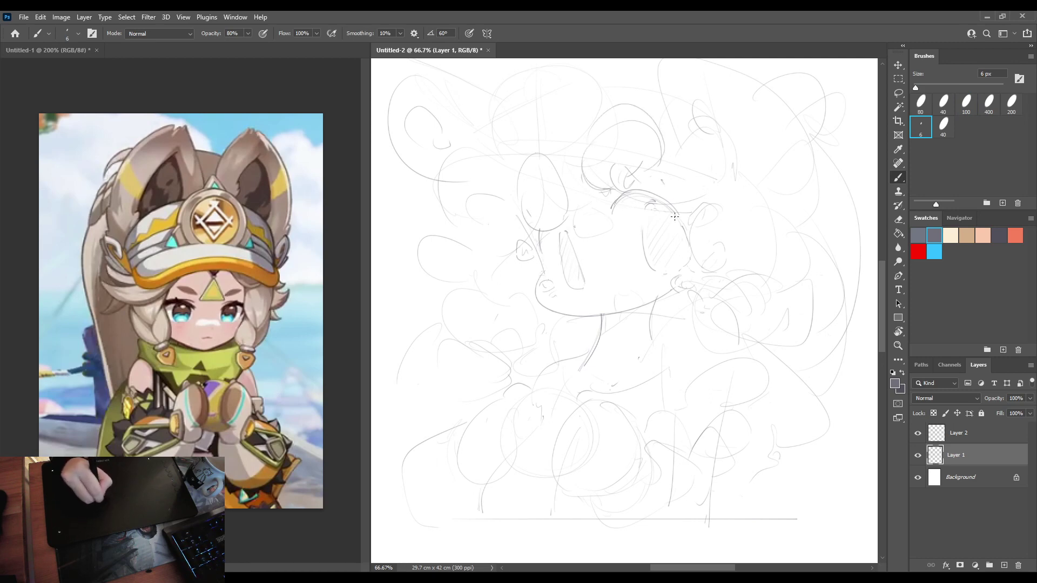
Sketch darker looped shapes beside the right eye's outer corner and lighten the left eye's outer contour.
{"action": "mouse_move", "coordinate": [690, 213]}
{"action": "left_mouse_down"}
{"action": "mouse_move", "coordinate": [723, 220]}
{"action": "mouse_move", "coordinate": [695, 219]}
{"action": "mouse_move", "coordinate": [713, 215]}
{"action": "mouse_move", "coordinate": [730, 251]}
{"action": "mouse_move", "coordinate": [707, 270]}
{"action": "left_mouse_up"}
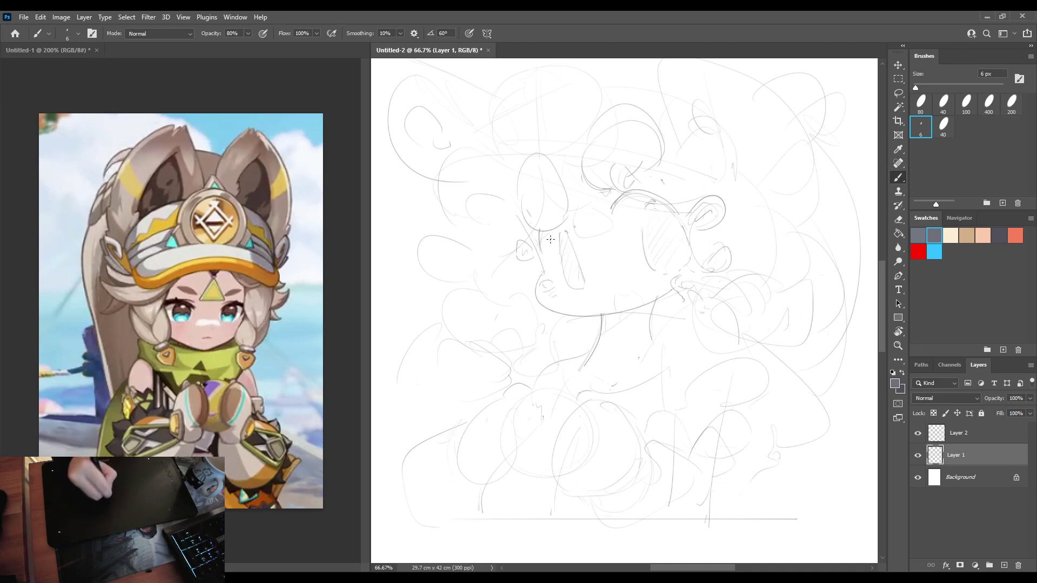
{"action": "key", "text": "e"}
{"action": "left_click_drag", "start_coordinate": [540, 236], "coordinate": [545, 258]}
{"action": "key", "text": "b"}
{"action": "key", "text": "e"}
{"action": "key", "text": "b"}
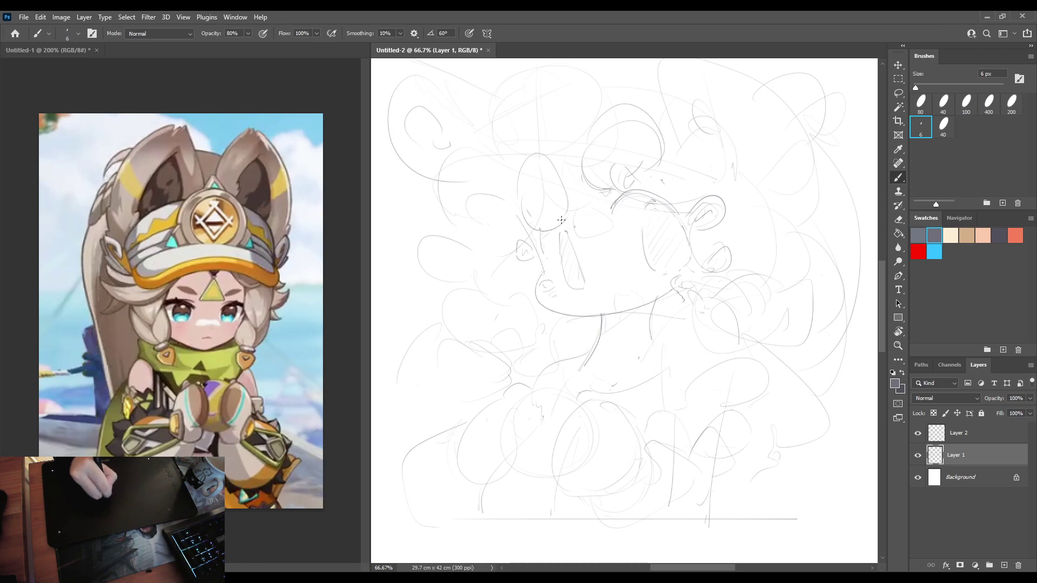
Sketch a small inner oval in the lower part of the upright oval above the left eye.
{"action": "left_click_drag", "start_coordinate": [544, 199], "coordinate": [557, 219]}
{"action": "key", "text": "h"}
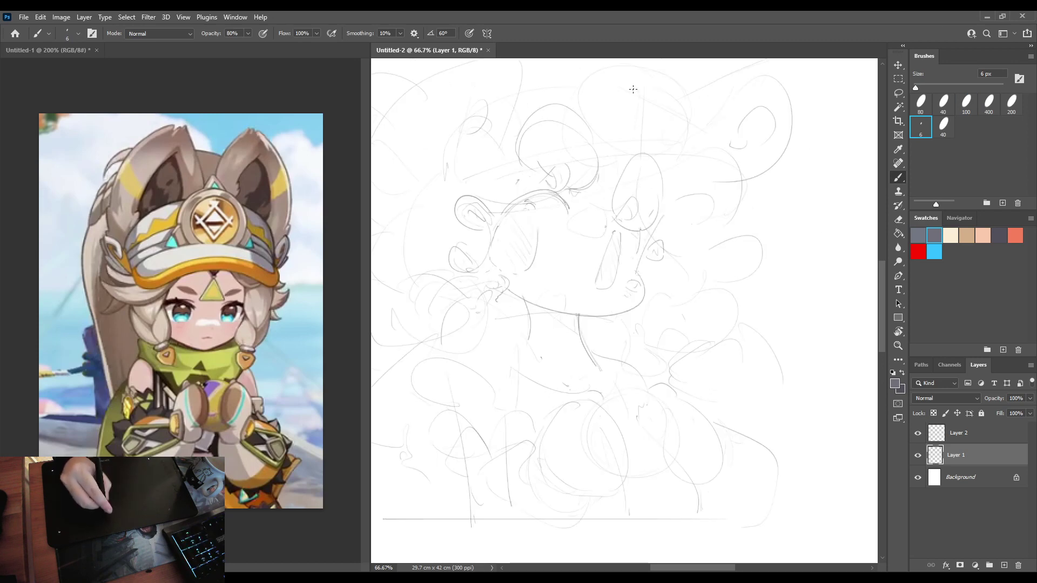
{"action": "key", "text": "h"}
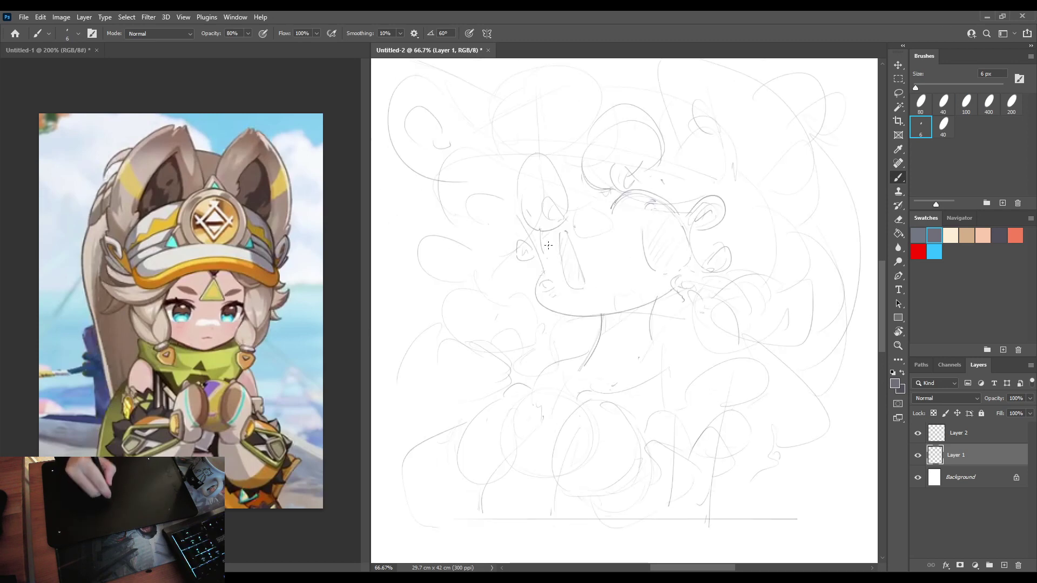
Erase the small loop beside the left eye's outer edge and redraw it larger and further out.
{"action": "key", "text": "e"}
{"action": "mouse_move", "coordinate": [528, 263]}
{"action": "left_mouse_down"}
{"action": "mouse_move", "coordinate": [524, 244]}
{"action": "mouse_move", "coordinate": [536, 273]}
{"action": "left_mouse_up"}
{"action": "key", "text": "b"}
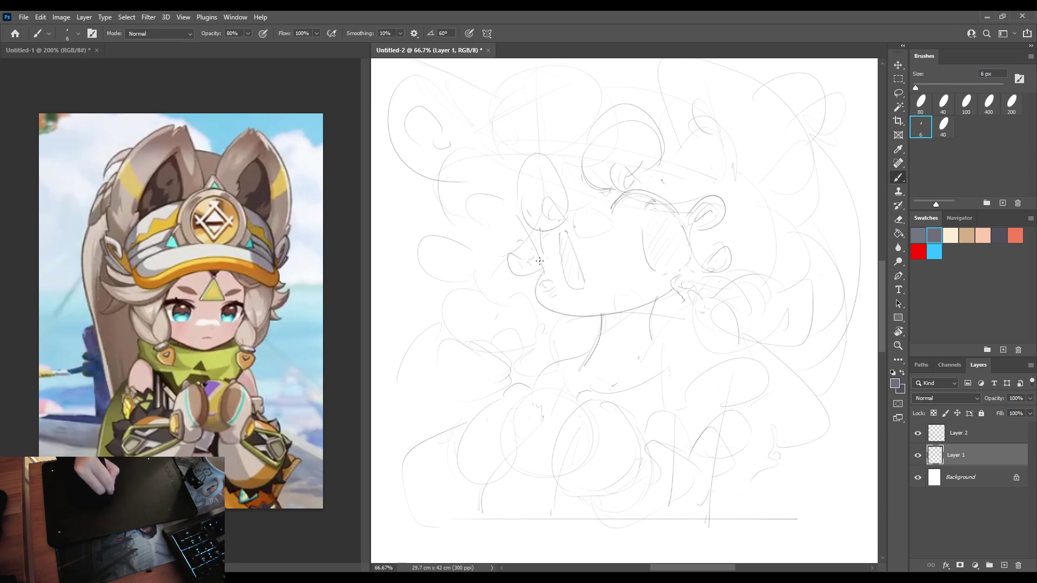
{"action": "key", "text": "ctrl+z"}
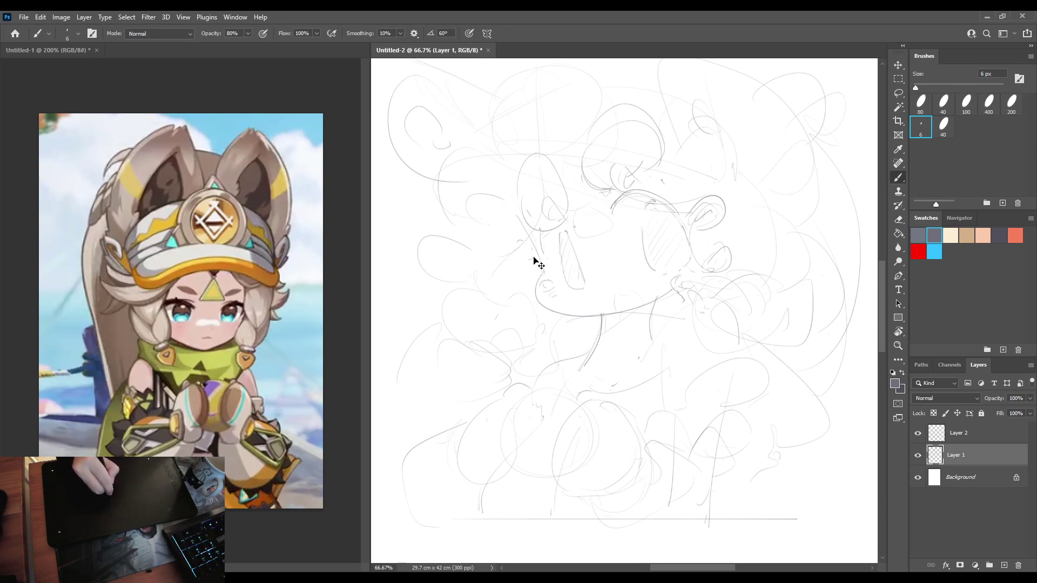
{"action": "left_click_drag", "start_coordinate": [525, 242], "coordinate": [537, 258]}
{"action": "key", "text": "e"}
{"action": "key", "text": "b"}
Clean up the small marks below the left eye and sketch a line under the right side of the jaw.
{"action": "key", "text": "e"}
{"action": "left_click_drag", "start_coordinate": [556, 294], "coordinate": [549, 289]}
{"action": "key", "text": "b"}
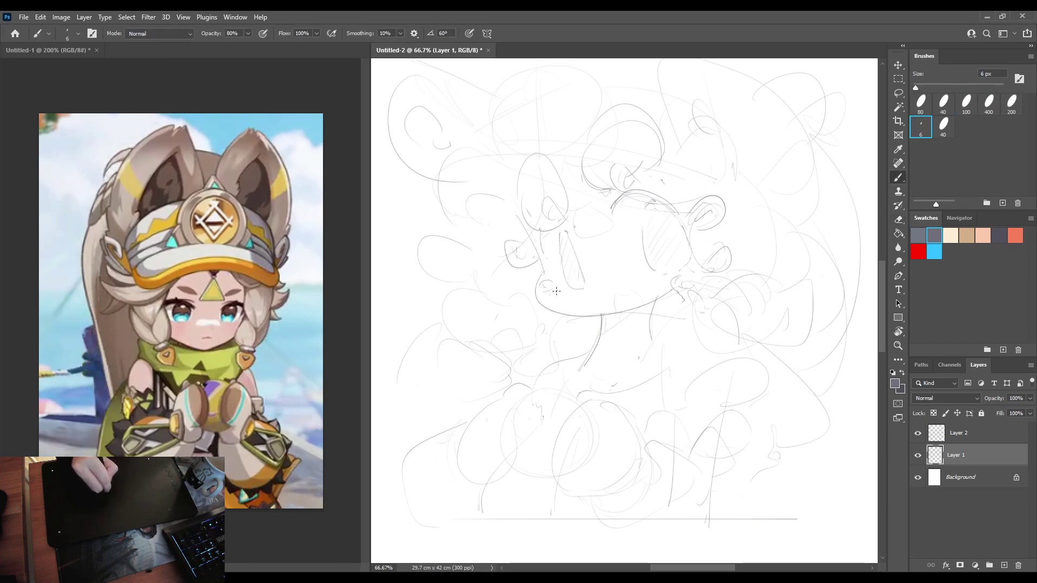
{"action": "left_click_drag", "start_coordinate": [637, 311], "coordinate": [692, 317]}
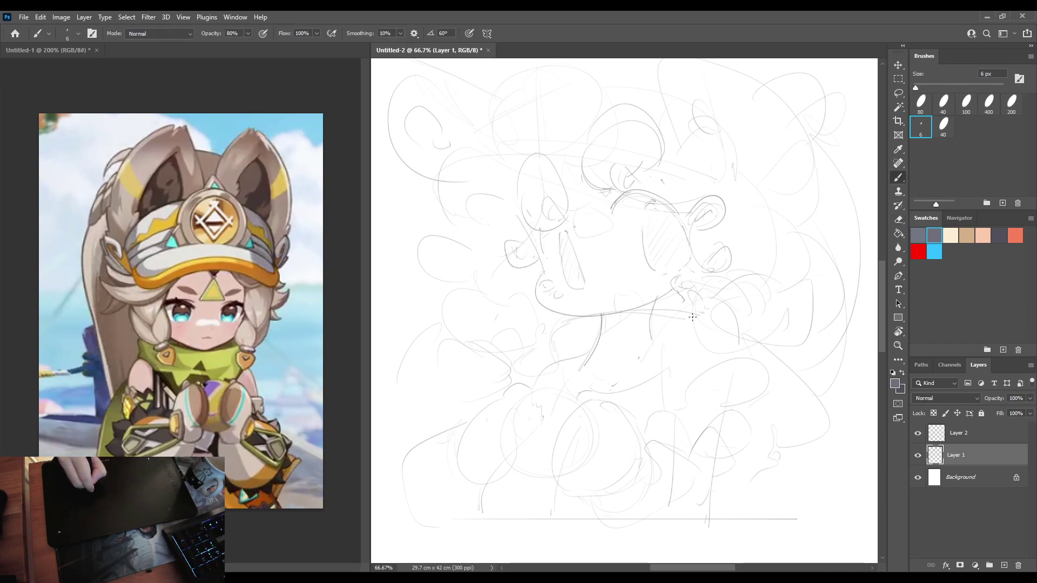
Erase the small strokes just above the middle of the jawline, leaving the lower cheek area cleaner.
{"action": "key", "text": "e"}
{"action": "left_click_drag", "start_coordinate": [622, 298], "coordinate": [639, 295]}
{"action": "key", "text": "b"}
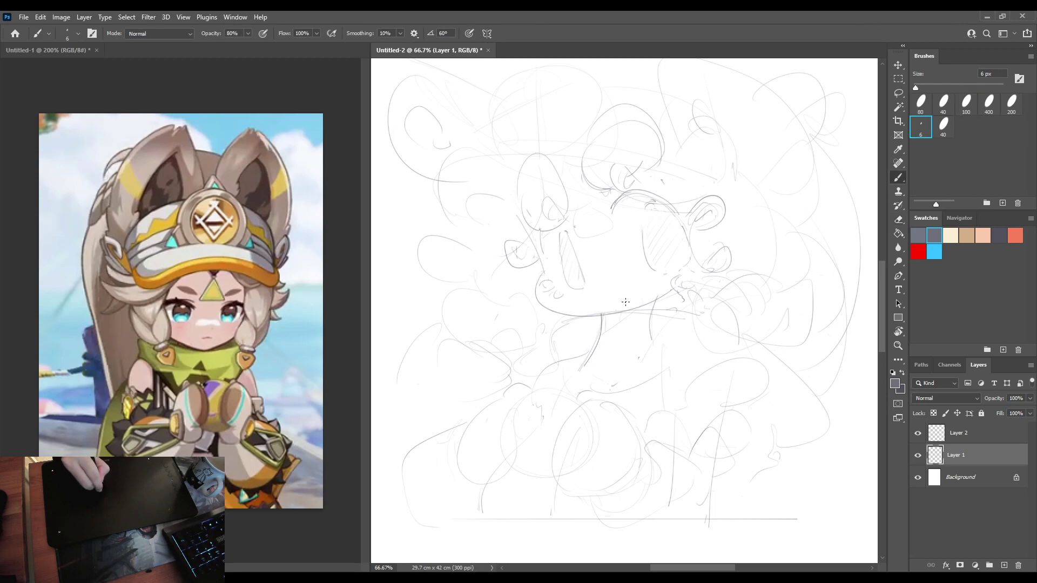
{"action": "key", "text": "h"}
{"action": "key", "text": "h"}
{"action": "key", "text": "e"}
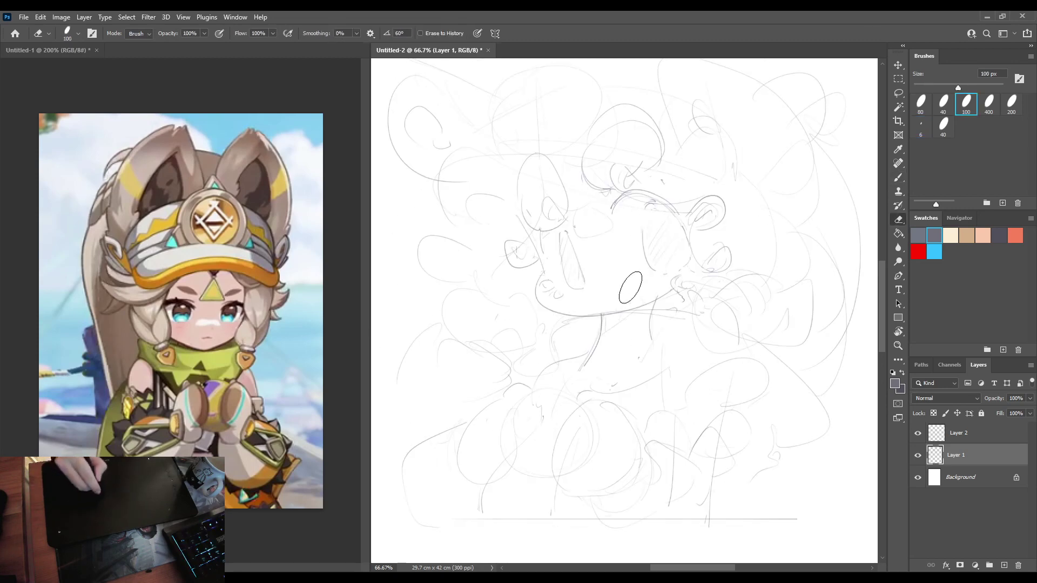
{"action": "left_click_drag", "start_coordinate": [629, 286], "coordinate": [628, 296]}
{"action": "key", "text": "b"}
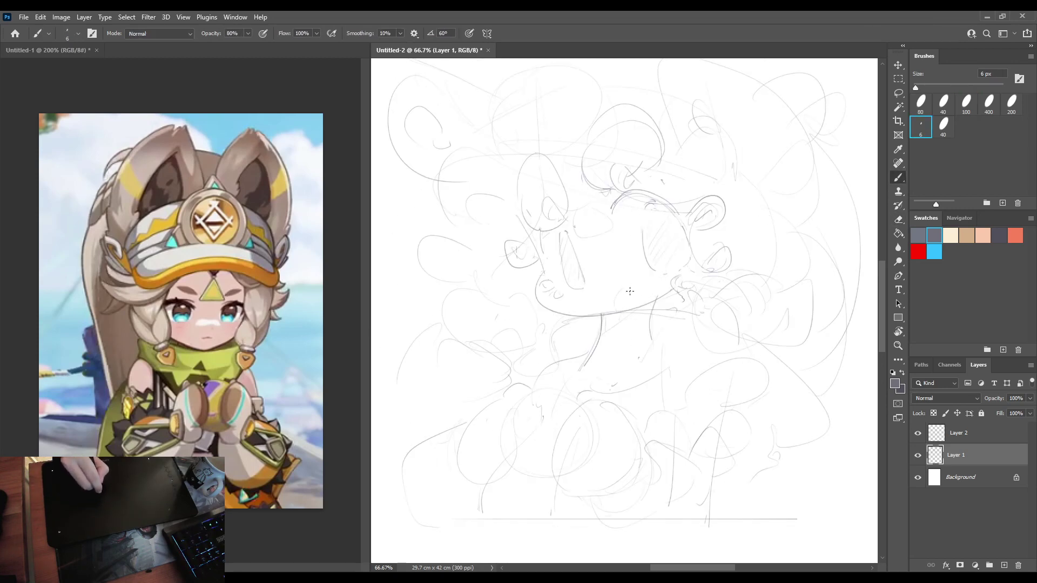
{"action": "key", "text": "h"}
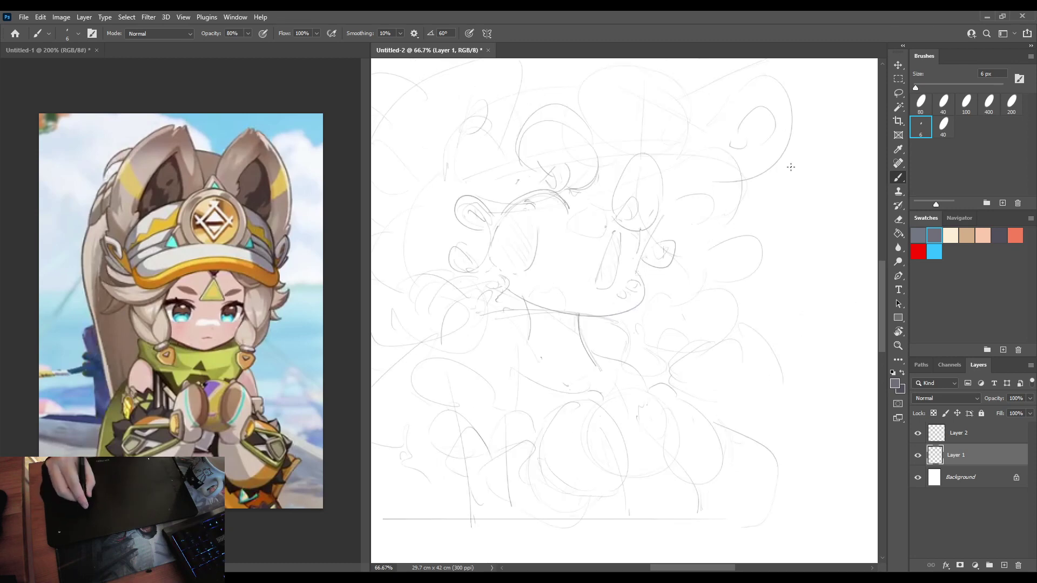
Erase the trial mouth strokes above the middle of the jawline, checking the face in mirrored view.
{"action": "key", "text": "h"}
{"action": "key", "text": "e"}
{"action": "mouse_move", "coordinate": [621, 295]}
{"action": "left_mouse_down"}
{"action": "mouse_move", "coordinate": [654, 295]}
{"action": "mouse_move", "coordinate": [632, 298]}
{"action": "left_mouse_up"}
{"action": "key", "text": "b"}
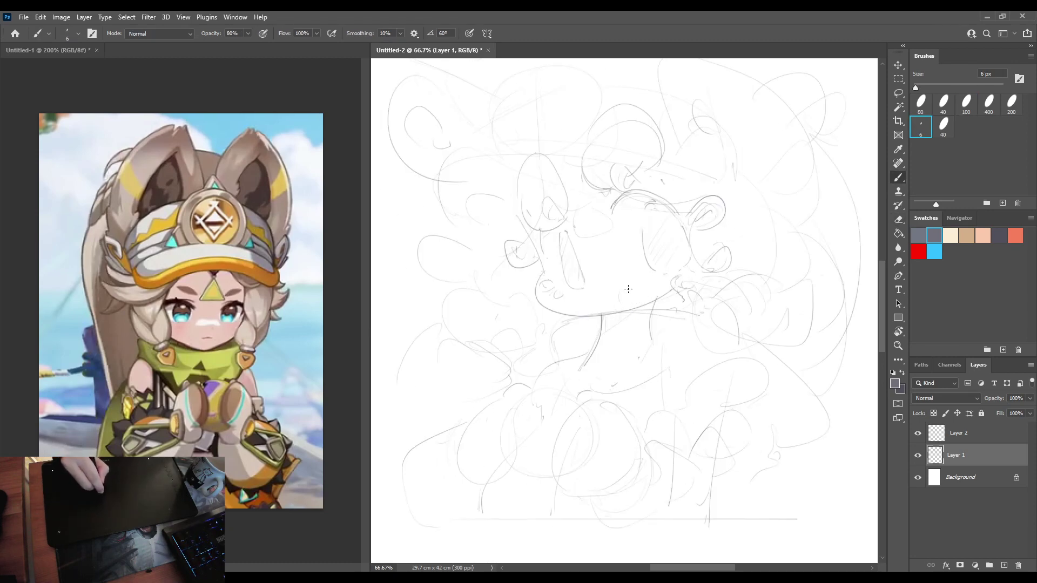
{"action": "key", "text": "h"}
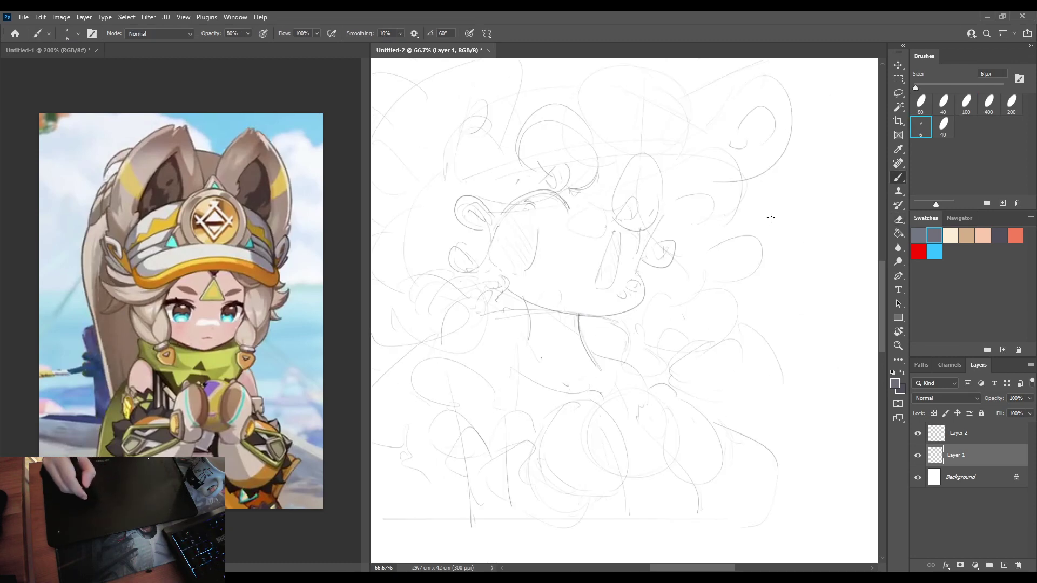
{"action": "key", "text": "h"}
{"action": "key", "text": "e"}
{"action": "mouse_move", "coordinate": [623, 294]}
{"action": "left_mouse_down"}
{"action": "mouse_move", "coordinate": [635, 300]}
{"action": "mouse_move", "coordinate": [607, 318]}
{"action": "left_mouse_up"}
{"action": "key", "text": "b"}
Clear the mouth area again and sketch a small faint mouth shape just above the jawline.
{"action": "key", "text": "e"}
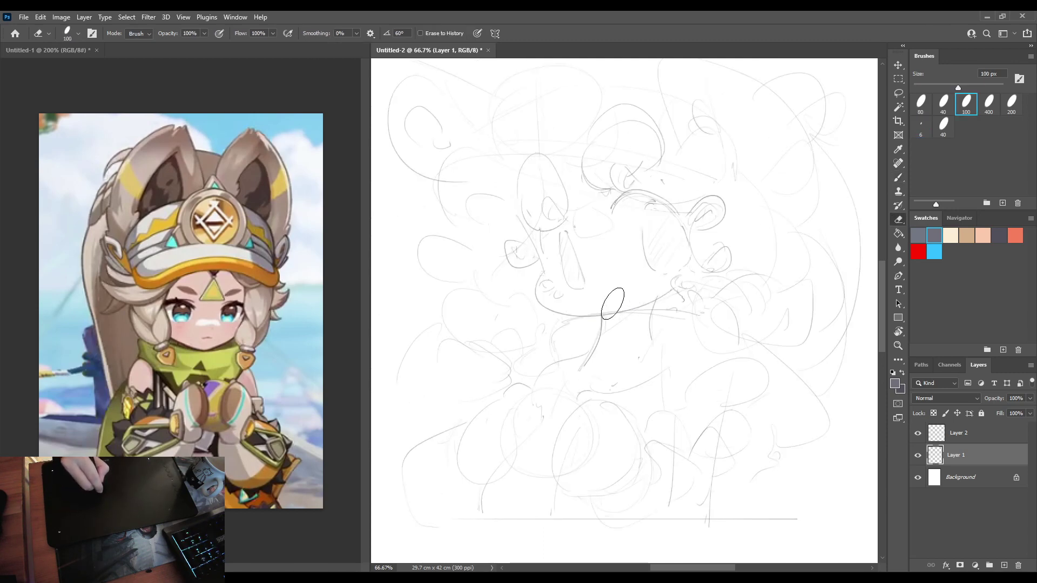
{"action": "key", "text": "b"}
{"action": "key", "text": "h"}
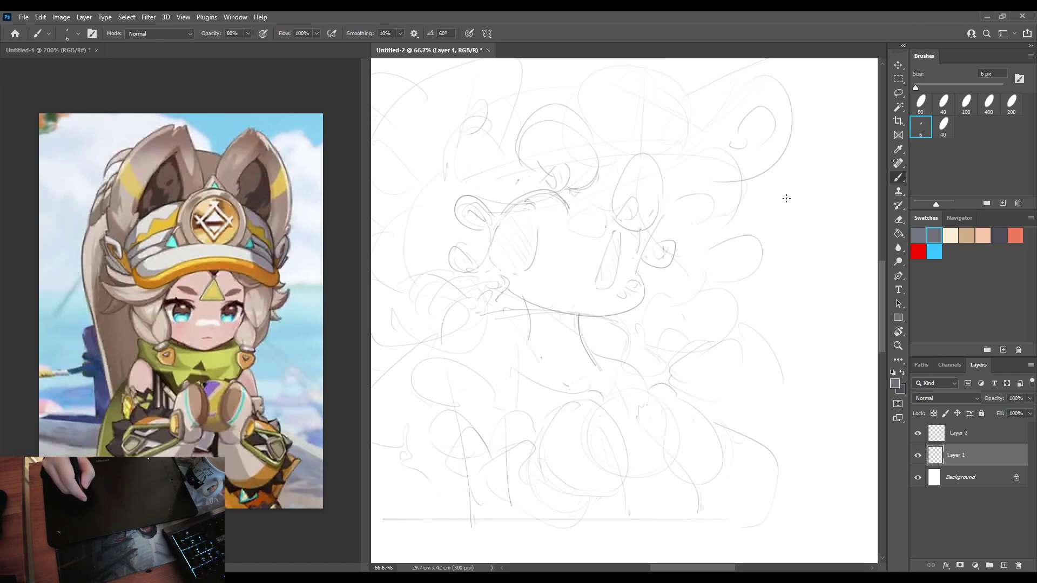
{"action": "key", "text": "h"}
{"action": "key", "text": "e"}
{"action": "mouse_move", "coordinate": [624, 285]}
{"action": "left_mouse_down"}
{"action": "mouse_move", "coordinate": [629, 317]}
{"action": "mouse_move", "coordinate": [613, 303]}
{"action": "left_mouse_up"}
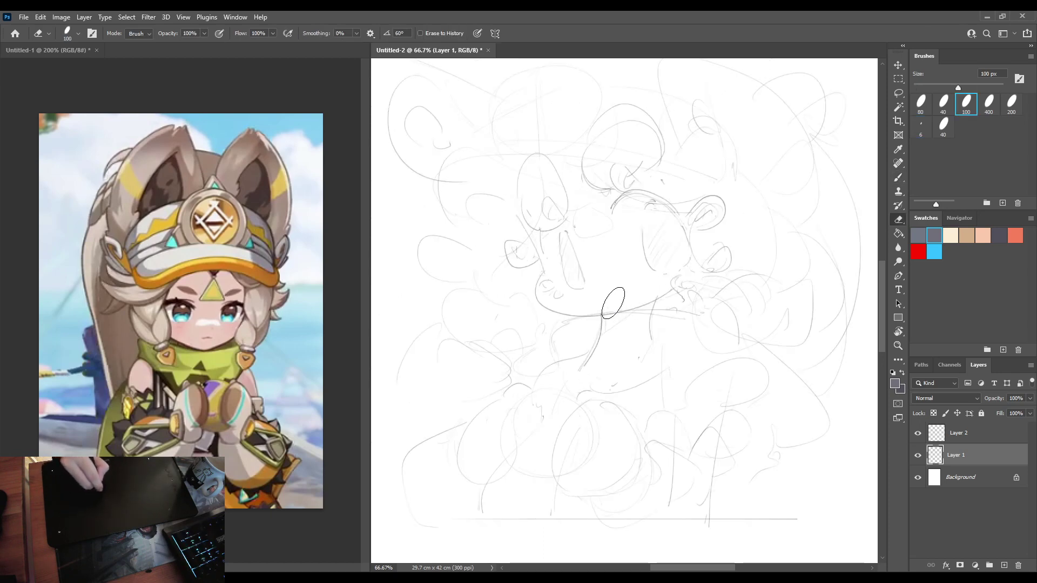
{"action": "key", "text": "b"}
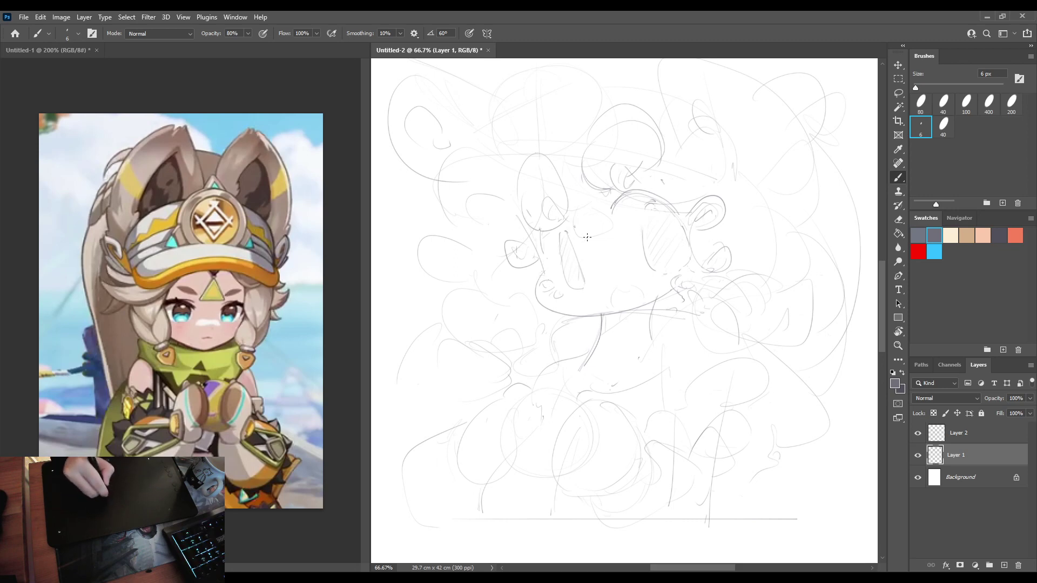
Erase the left eye's outline and redraw it as a lighter hatched shape, comparing the face in mirrored view.
{"action": "key", "text": "e"}
{"action": "mouse_move", "coordinate": [578, 235]}
{"action": "left_mouse_down"}
{"action": "mouse_move", "coordinate": [561, 281]}
{"action": "mouse_move", "coordinate": [565, 254]}
{"action": "left_mouse_up"}
{"action": "key", "text": "b"}
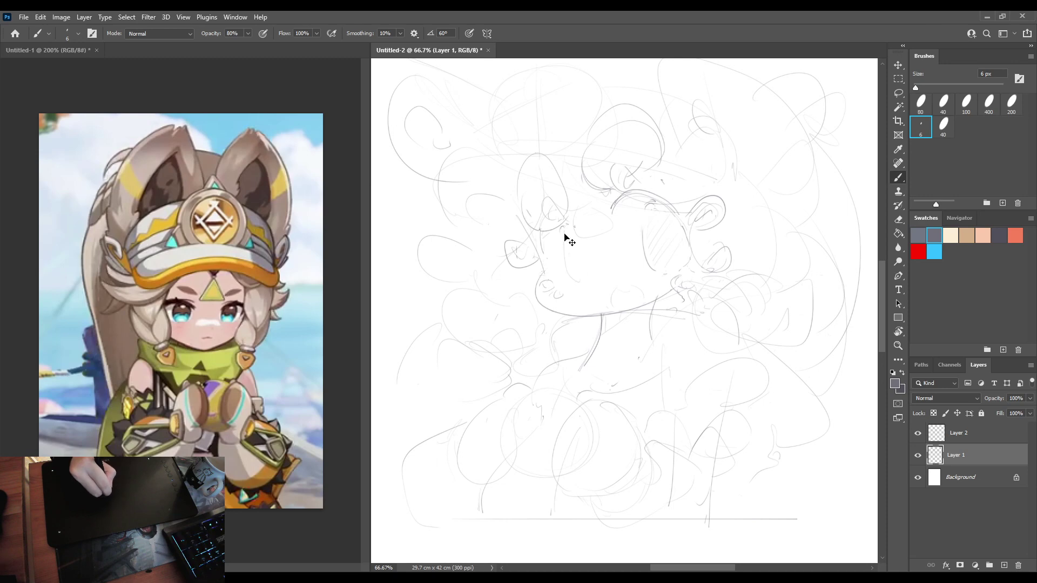
{"action": "left_click_drag", "start_coordinate": [561, 230], "coordinate": [568, 273]}
{"action": "key", "text": "ctrl+z"}
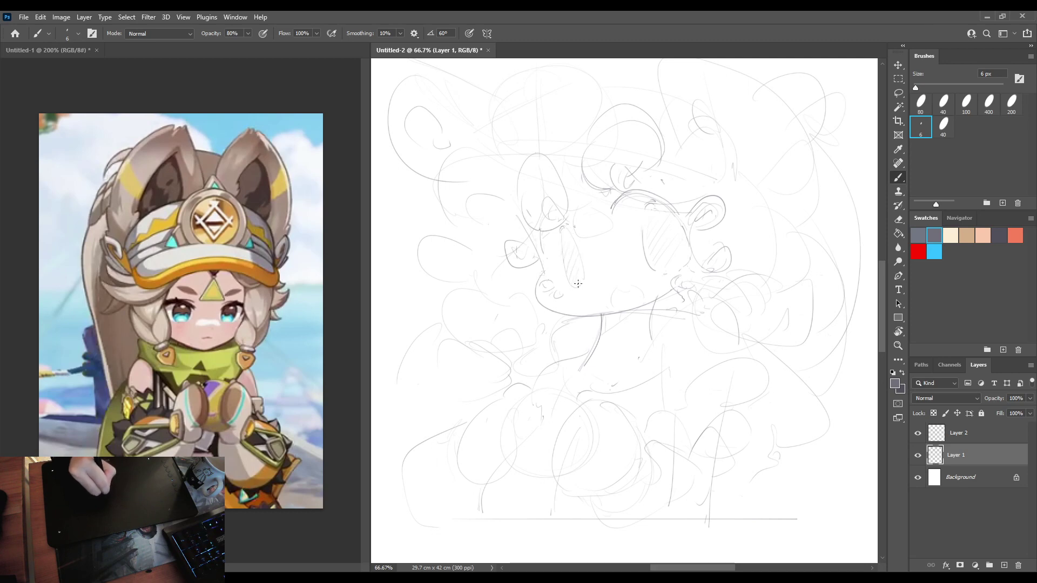
{"action": "key", "text": "ctrl+shift+h"}
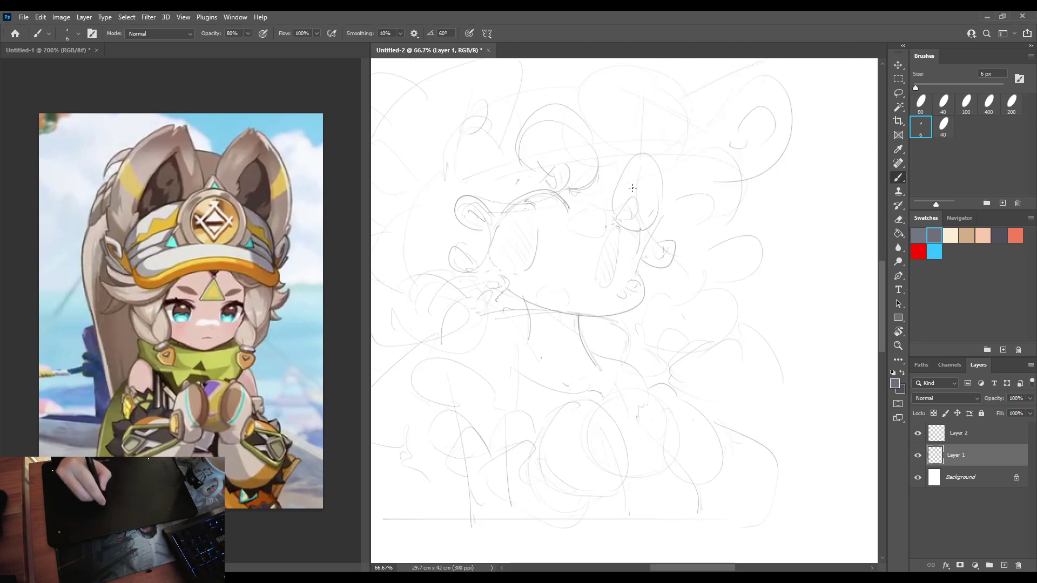
{"action": "key", "text": "ctrl+shift+h"}
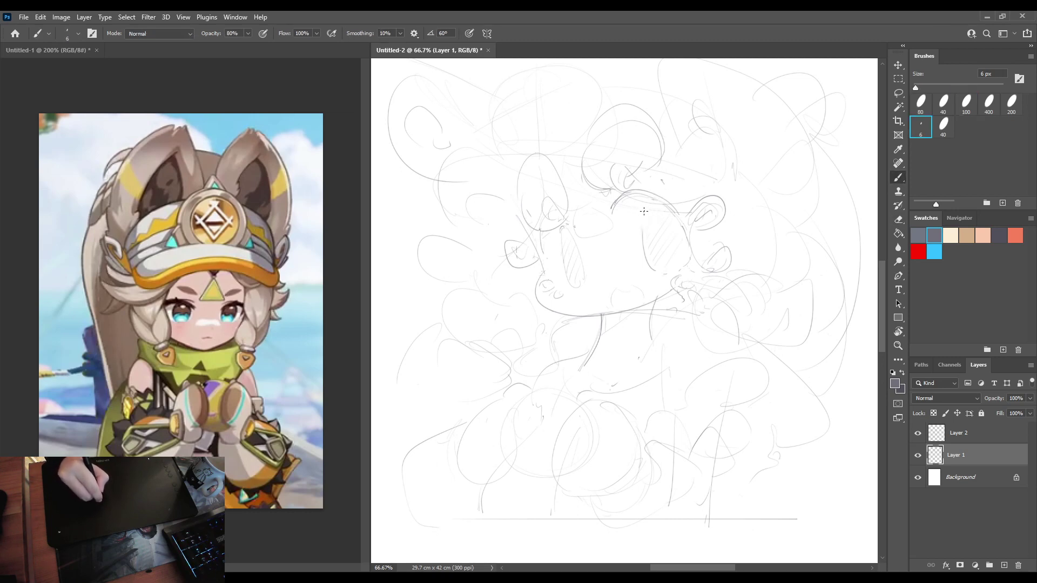
Erase the arc above the right eye and the faint mouth shape above the jawline.
{"action": "key", "text": "e"}
{"action": "left_click_drag", "start_coordinate": [639, 199], "coordinate": [666, 204]}
{"action": "key", "text": "b"}
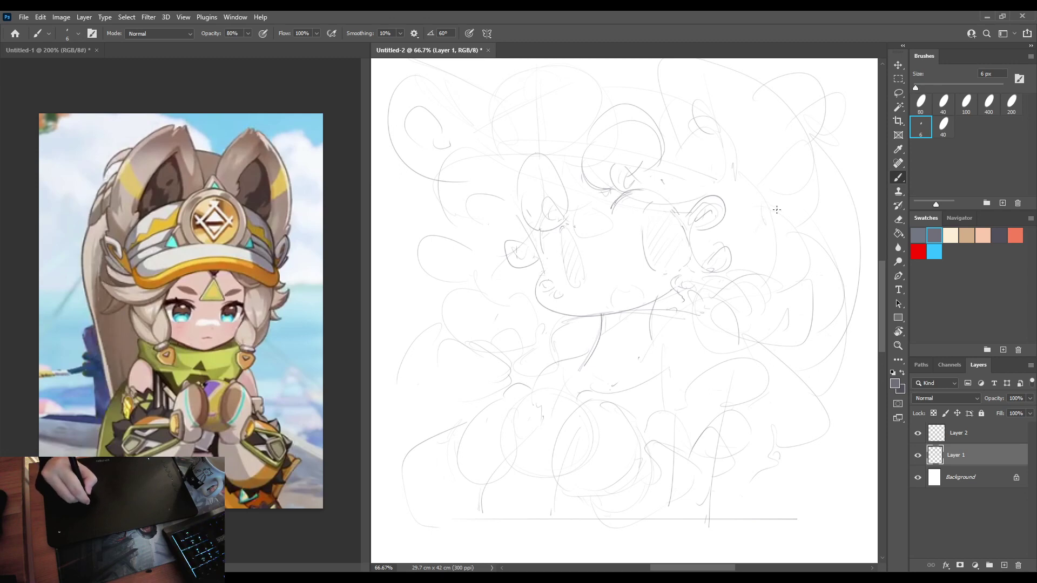
{"action": "key", "text": "e"}
{"action": "mouse_move", "coordinate": [612, 295]}
{"action": "left_mouse_down"}
{"action": "mouse_move", "coordinate": [641, 297]}
{"action": "mouse_move", "coordinate": [624, 304]}
{"action": "left_mouse_up"}
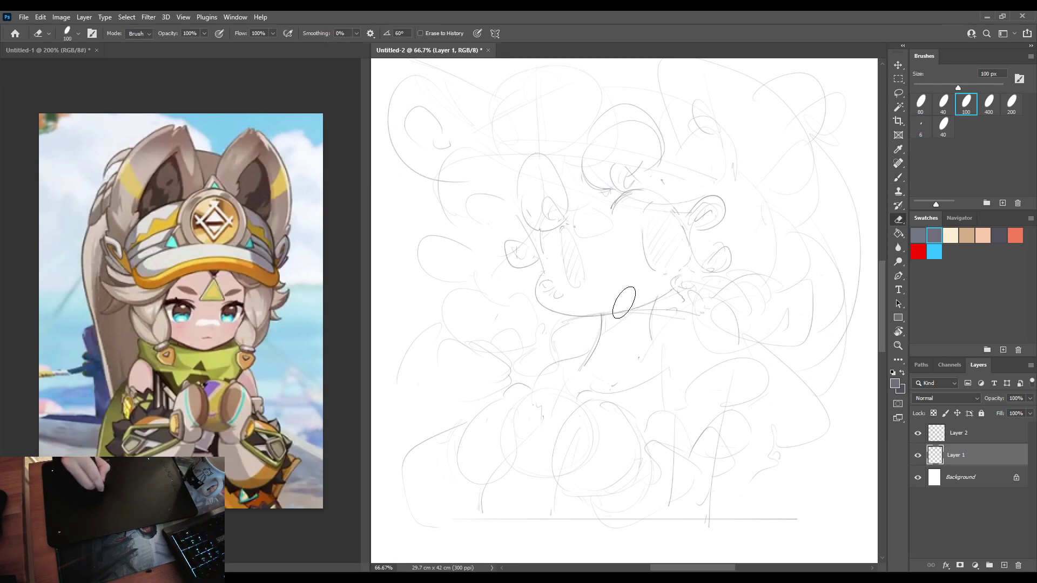
{"action": "key", "text": "b"}
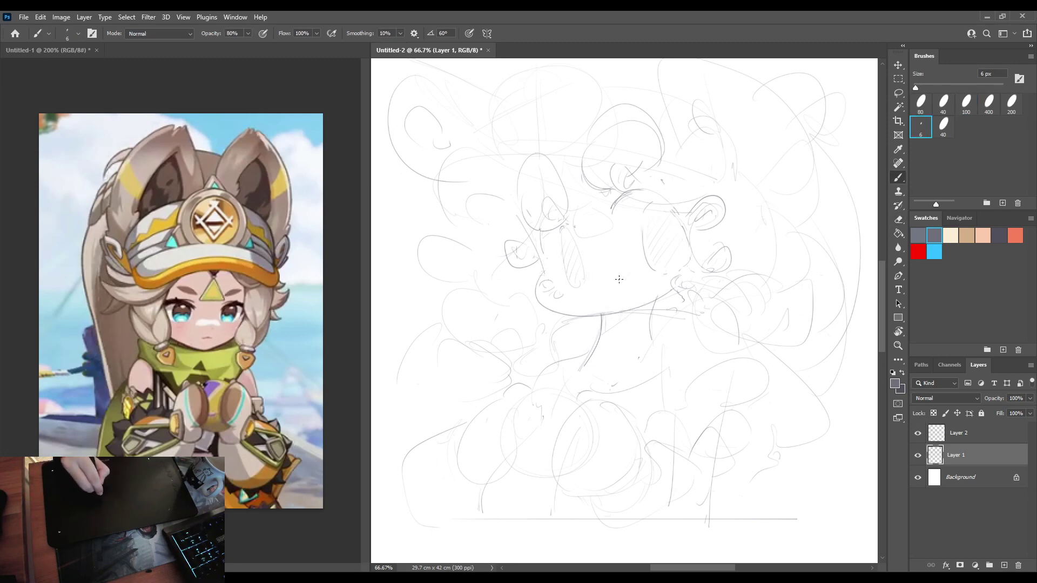
{"action": "key", "text": "ctrl+shift+h"}
{"action": "key", "text": "h"}
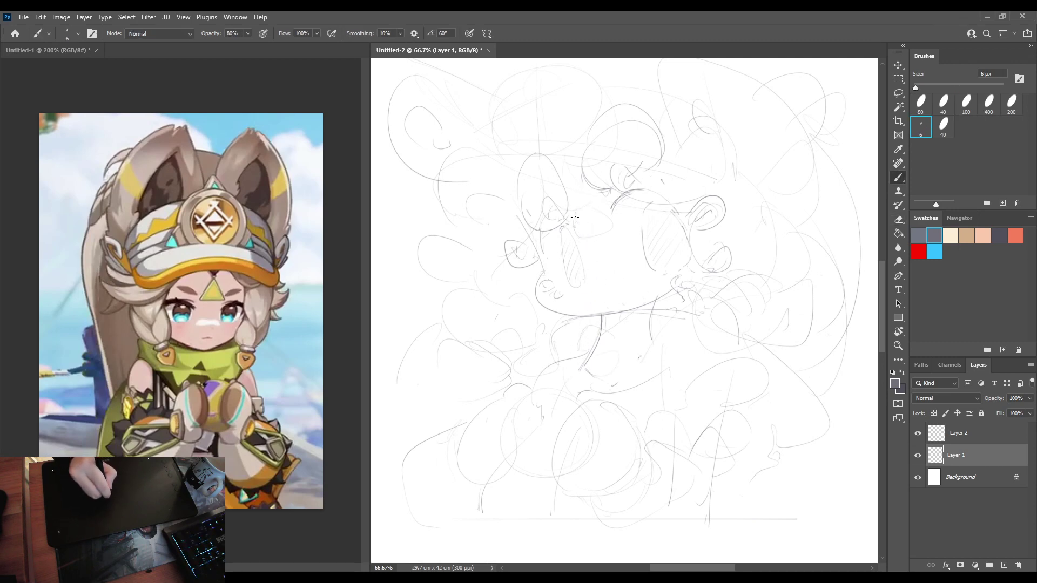
Strengthen the forehead shape between the eyes, then sketch the curved cap brim, its round emblem and a loop beside the emblem.
{"action": "left_click_drag", "start_coordinate": [576, 210], "coordinate": [597, 232]}
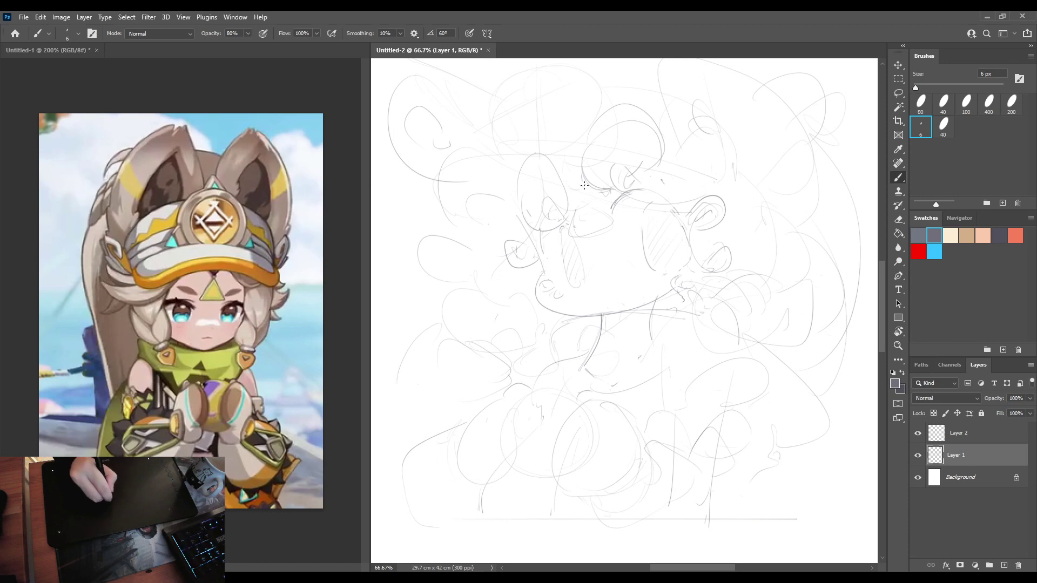
{"action": "left_click_drag", "start_coordinate": [507, 164], "coordinate": [702, 191]}
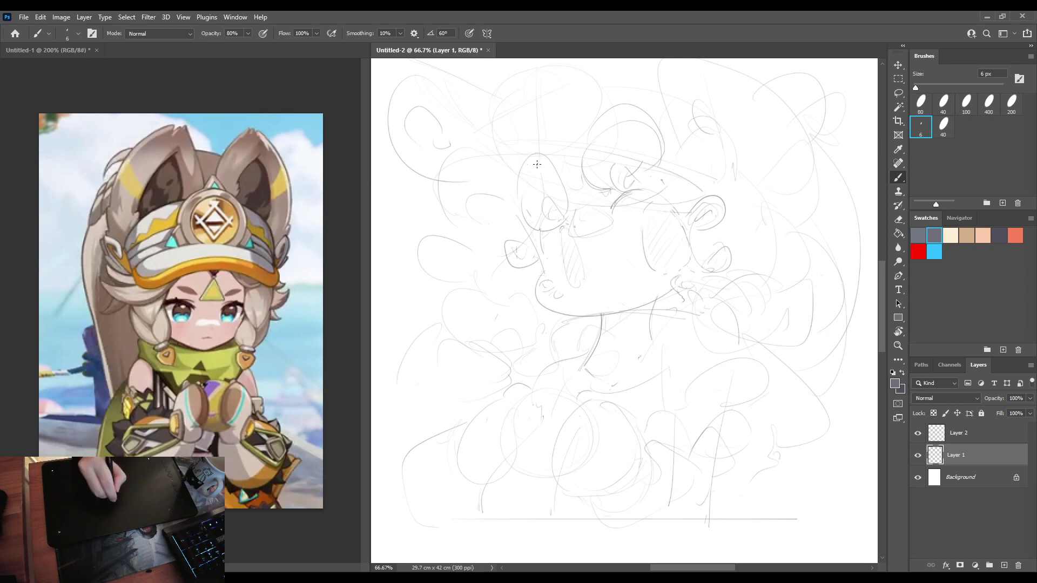
{"action": "mouse_move", "coordinate": [461, 174]}
{"action": "left_mouse_down"}
{"action": "mouse_move", "coordinate": [470, 207]}
{"action": "mouse_move", "coordinate": [507, 146]}
{"action": "mouse_move", "coordinate": [645, 175]}
{"action": "left_mouse_up"}
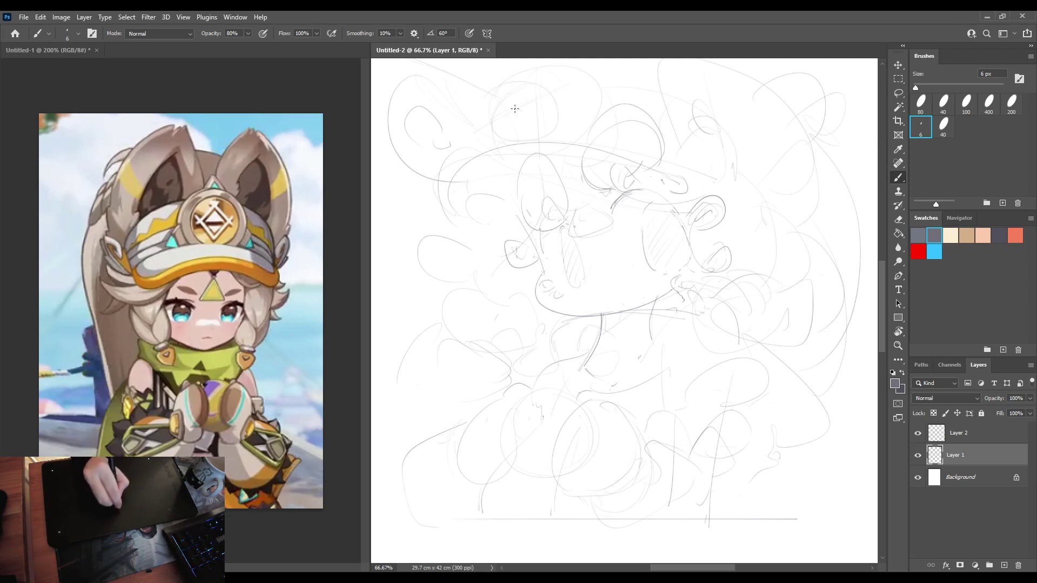
{"action": "left_click_drag", "start_coordinate": [544, 88], "coordinate": [552, 133]}
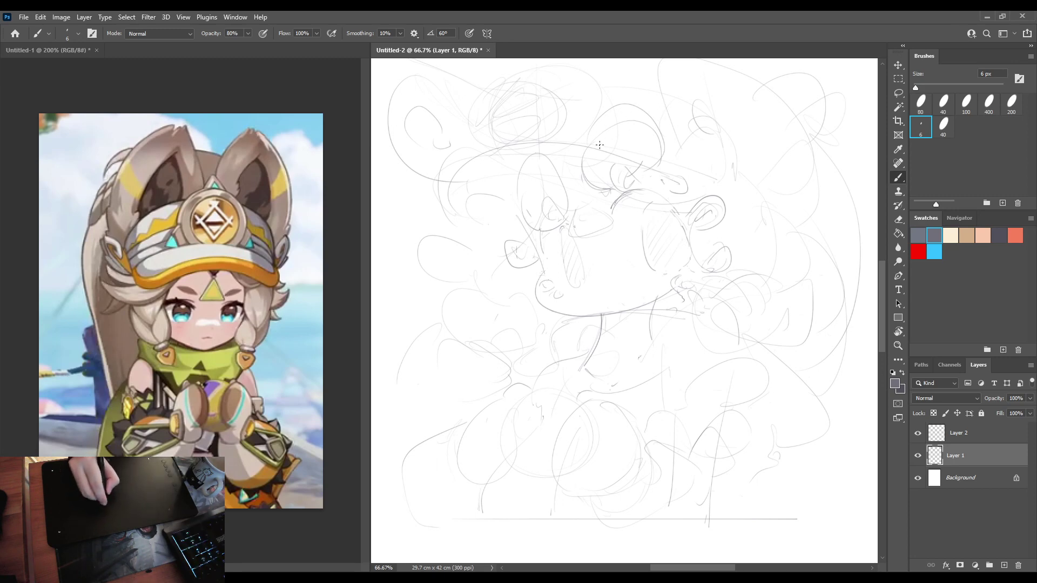
{"action": "mouse_move", "coordinate": [575, 136]}
{"action": "left_mouse_down"}
{"action": "mouse_move", "coordinate": [601, 107]}
{"action": "mouse_move", "coordinate": [610, 146]}
{"action": "left_mouse_up"}
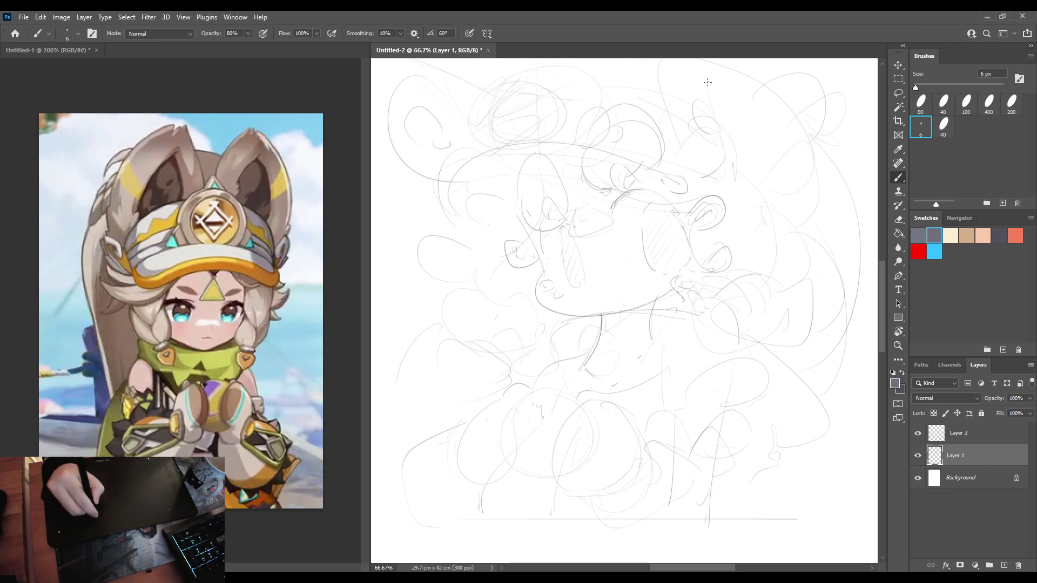
Sketch both upper ear shapes and a pointed tuft behind the head at its right side.
{"action": "left_click_drag", "start_coordinate": [810, 141], "coordinate": [813, 175]}
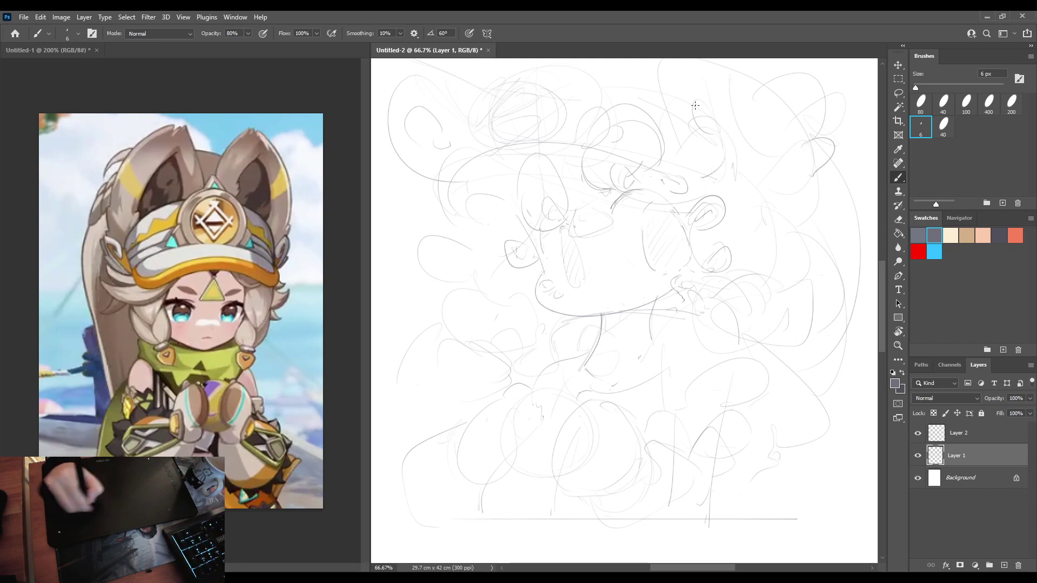
{"action": "left_click_drag", "start_coordinate": [682, 73], "coordinate": [667, 127]}
{"action": "mouse_move", "coordinate": [396, 68]}
{"action": "left_mouse_down"}
{"action": "mouse_move", "coordinate": [383, 130]}
{"action": "mouse_move", "coordinate": [430, 161]}
{"action": "left_mouse_up"}
{"action": "left_click_drag", "start_coordinate": [397, 143], "coordinate": [407, 181]}
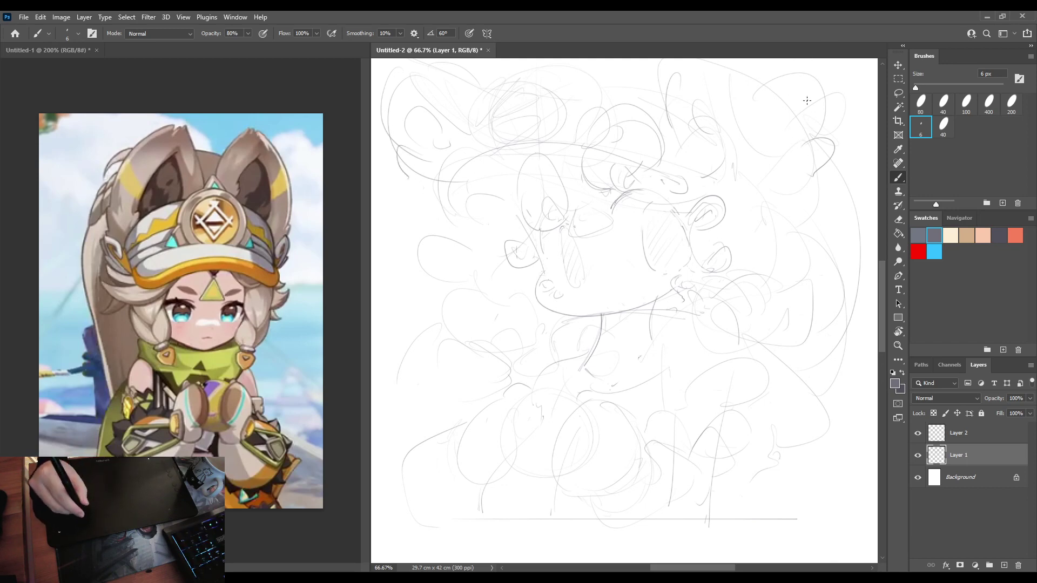
{"action": "mouse_move", "coordinate": [813, 143]}
{"action": "left_mouse_down"}
{"action": "mouse_move", "coordinate": [767, 198]}
{"action": "mouse_move", "coordinate": [749, 180]}
{"action": "mouse_move", "coordinate": [805, 232]}
{"action": "left_mouse_up"}
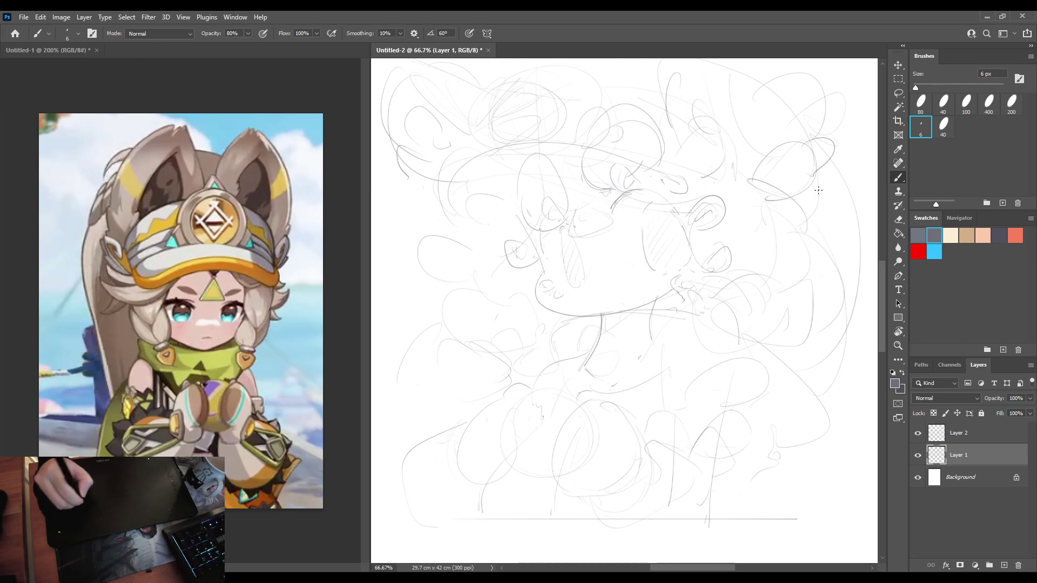
Draw sweeping curves down the sketch's lower right side with curled ends, and a matching outer curve at the lower left.
{"action": "mouse_move", "coordinate": [810, 273]}
{"action": "left_mouse_down"}
{"action": "mouse_move", "coordinate": [871, 456]}
{"action": "mouse_move", "coordinate": [794, 433]}
{"action": "mouse_move", "coordinate": [843, 462]}
{"action": "mouse_move", "coordinate": [769, 405]}
{"action": "mouse_move", "coordinate": [788, 504]}
{"action": "left_mouse_up"}
{"action": "mouse_move", "coordinate": [830, 467]}
{"action": "left_mouse_down"}
{"action": "mouse_move", "coordinate": [803, 509]}
{"action": "mouse_move", "coordinate": [830, 500]}
{"action": "left_mouse_up"}
{"action": "mouse_move", "coordinate": [427, 421]}
{"action": "left_mouse_down"}
{"action": "mouse_move", "coordinate": [383, 469]}
{"action": "mouse_move", "coordinate": [417, 492]}
{"action": "mouse_move", "coordinate": [387, 495]}
{"action": "left_mouse_up"}
{"action": "left_click_drag", "start_coordinate": [389, 497], "coordinate": [420, 492]}
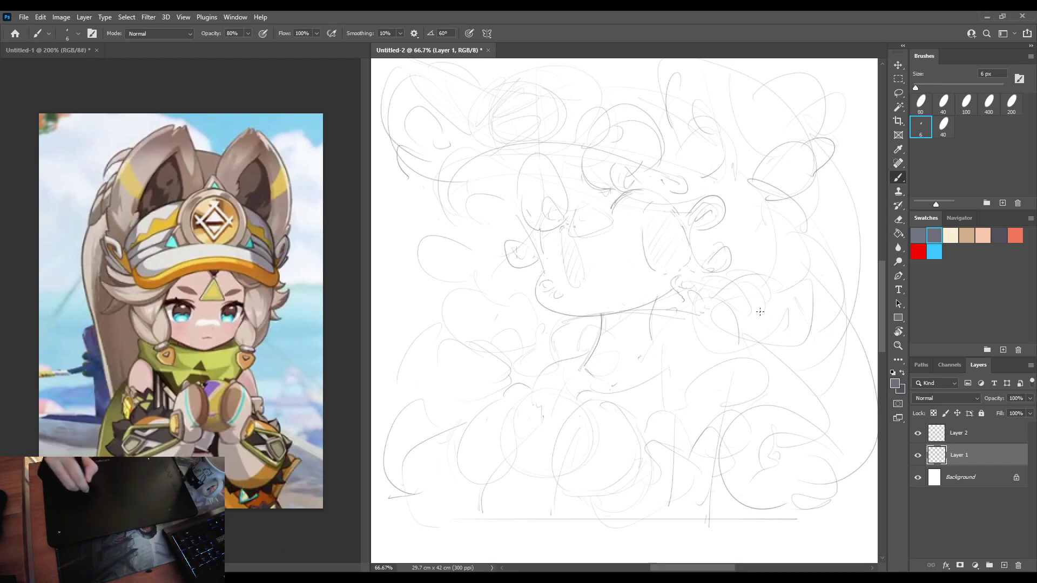
Sketch rounded shapes beside the right jaw and left shoulder, and add loops at the far left and right of the hair.
{"action": "mouse_move", "coordinate": [727, 305]}
{"action": "left_mouse_down"}
{"action": "mouse_move", "coordinate": [742, 340]}
{"action": "mouse_move", "coordinate": [812, 331]}
{"action": "left_mouse_up"}
{"action": "mouse_move", "coordinate": [783, 292]}
{"action": "left_mouse_down"}
{"action": "mouse_move", "coordinate": [805, 301]}
{"action": "mouse_move", "coordinate": [761, 323]}
{"action": "left_mouse_up"}
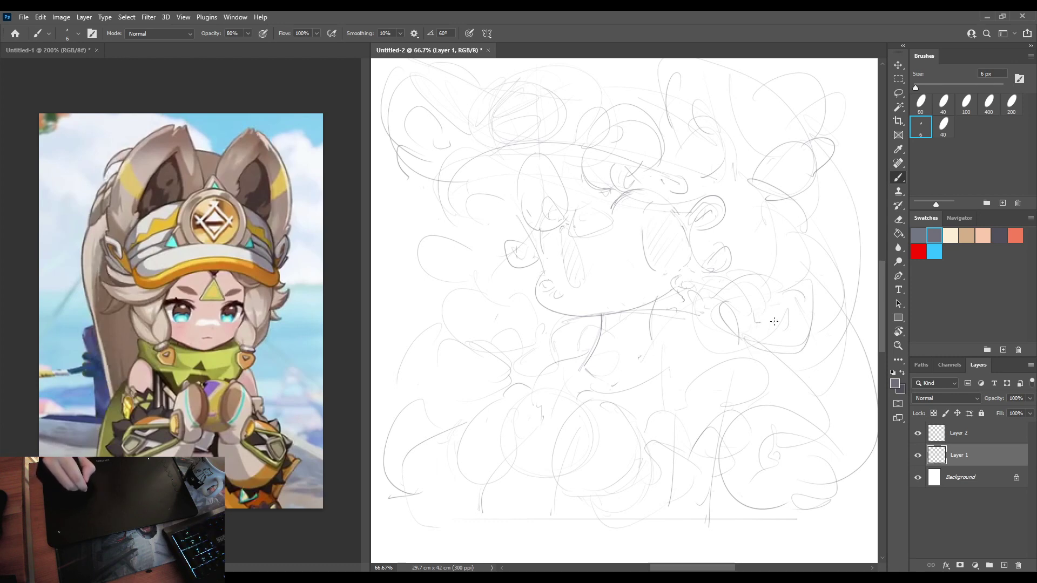
{"action": "mouse_move", "coordinate": [458, 342]}
{"action": "left_mouse_down"}
{"action": "mouse_move", "coordinate": [446, 334]}
{"action": "mouse_move", "coordinate": [434, 377]}
{"action": "mouse_move", "coordinate": [452, 412]}
{"action": "mouse_move", "coordinate": [499, 399]}
{"action": "left_mouse_up"}
{"action": "left_click_drag", "start_coordinate": [471, 335], "coordinate": [503, 359]}
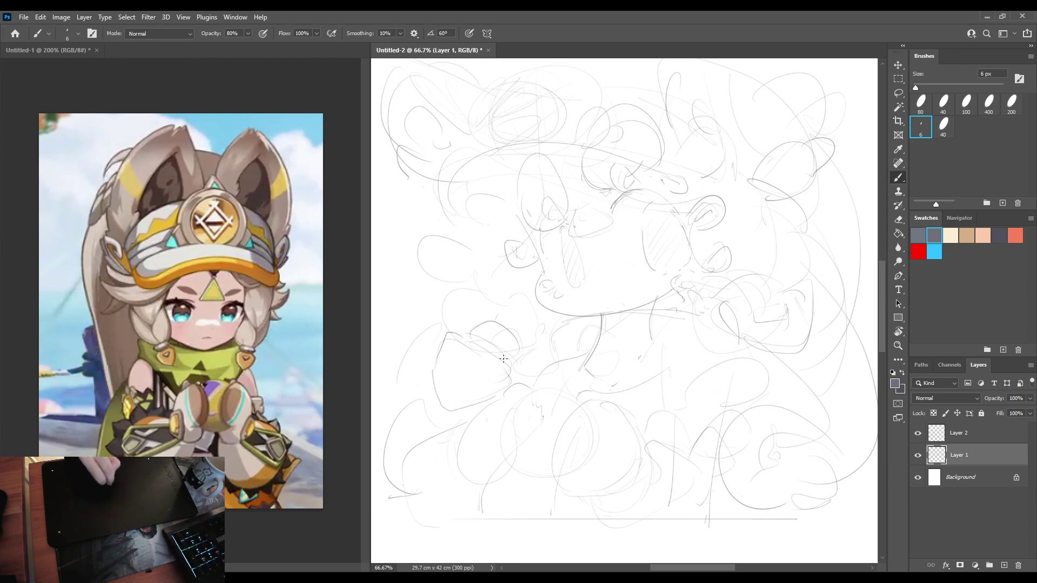
{"action": "left_click_drag", "start_coordinate": [393, 267], "coordinate": [448, 304]}
{"action": "left_click_drag", "start_coordinate": [825, 201], "coordinate": [850, 262]}
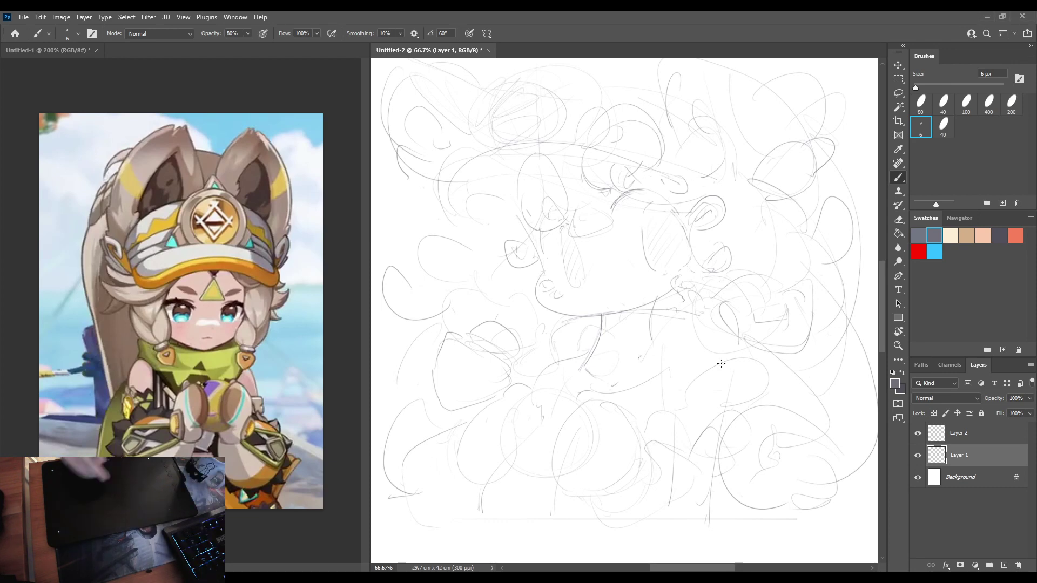
Merge Layer 1 and Layer 2 into one layer and resize the canvas to 42 × 42 cm.
{"action": "left_click", "coordinate": [949, 438], "text": "ctrl"}
{"action": "key", "text": "ctrl+e"}
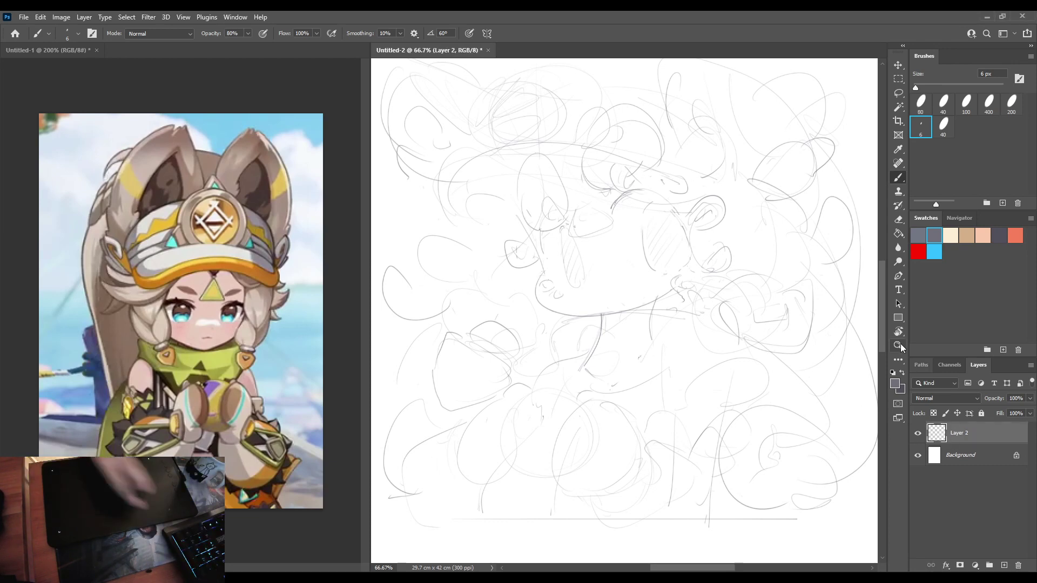
{"action": "key", "text": "ctrl+minus"}
{"action": "key", "text": "ctrl+minus"}
{"action": "key", "text": "ctrl+minus"}
{"action": "key", "text": "ctrl+minus"}
{"action": "key", "text": "ctrl+minus"}
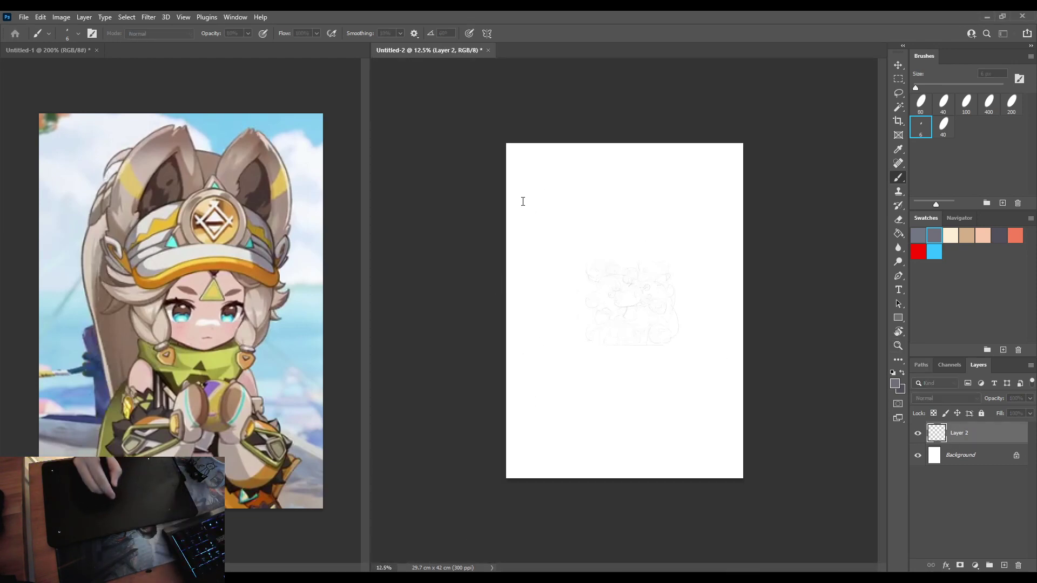
{"action": "left_click", "coordinate": [636, 145]}
Scale the merged sketch to about 399% and centre it so that it covers the square canvas.
{"action": "key", "text": "ctrl+t"}
{"action": "left_click_drag", "start_coordinate": [629, 345], "coordinate": [621, 511]}
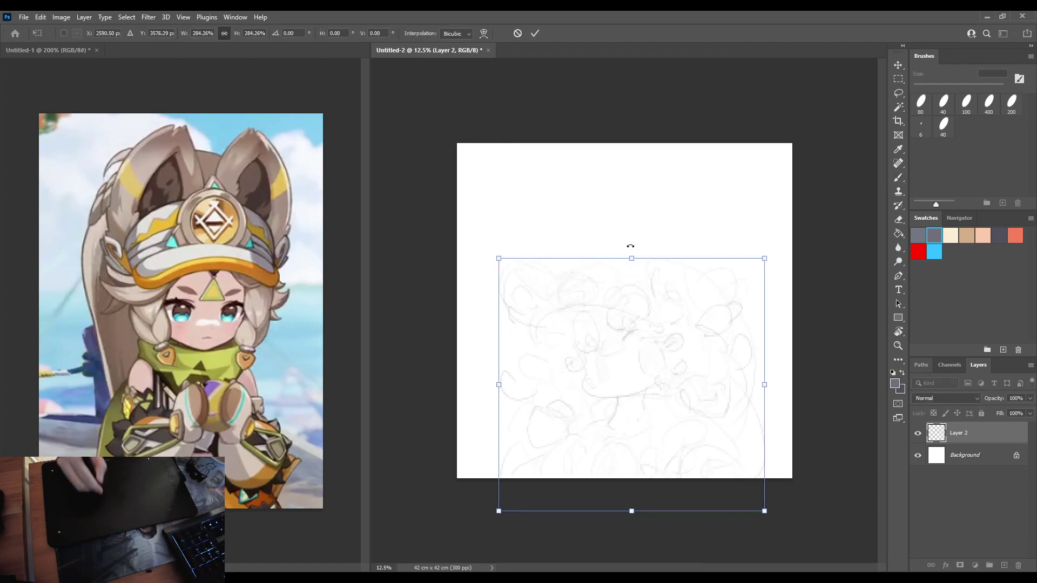
{"action": "left_click_drag", "start_coordinate": [632, 258], "coordinate": [634, 100]}
{"action": "left_click_drag", "start_coordinate": [643, 222], "coordinate": [636, 289]}
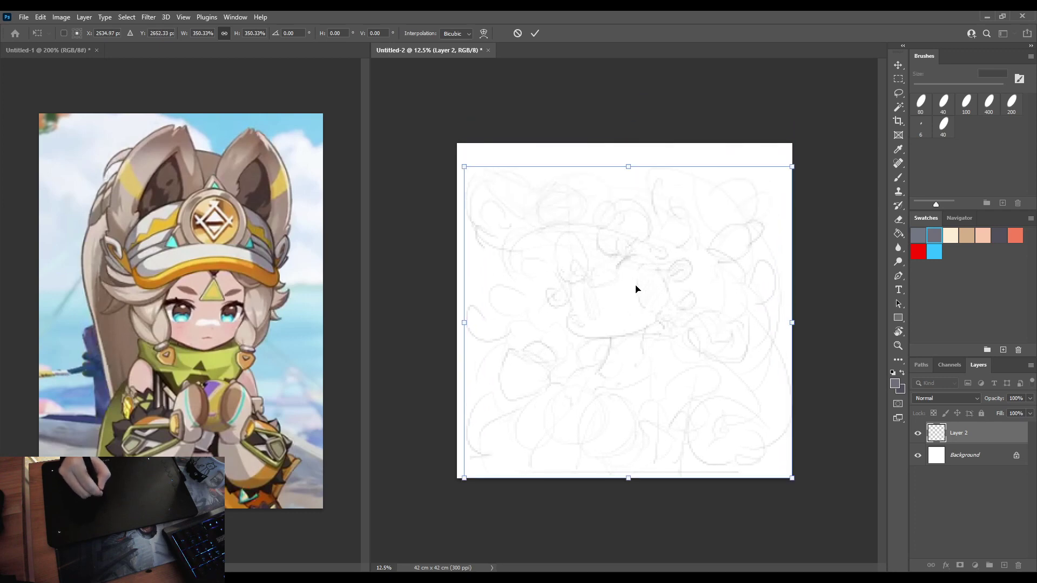
{"action": "left_click_drag", "start_coordinate": [629, 166], "coordinate": [628, 131]}
{"action": "mouse_move", "coordinate": [642, 214]}
{"action": "left_mouse_down"}
{"action": "mouse_move", "coordinate": [643, 226]}
{"action": "mouse_move", "coordinate": [639, 213]}
{"action": "left_mouse_up"}
{"action": "left_click_drag", "start_coordinate": [627, 135], "coordinate": [625, 127]}
{"action": "left_click_drag", "start_coordinate": [662, 199], "coordinate": [665, 227]}
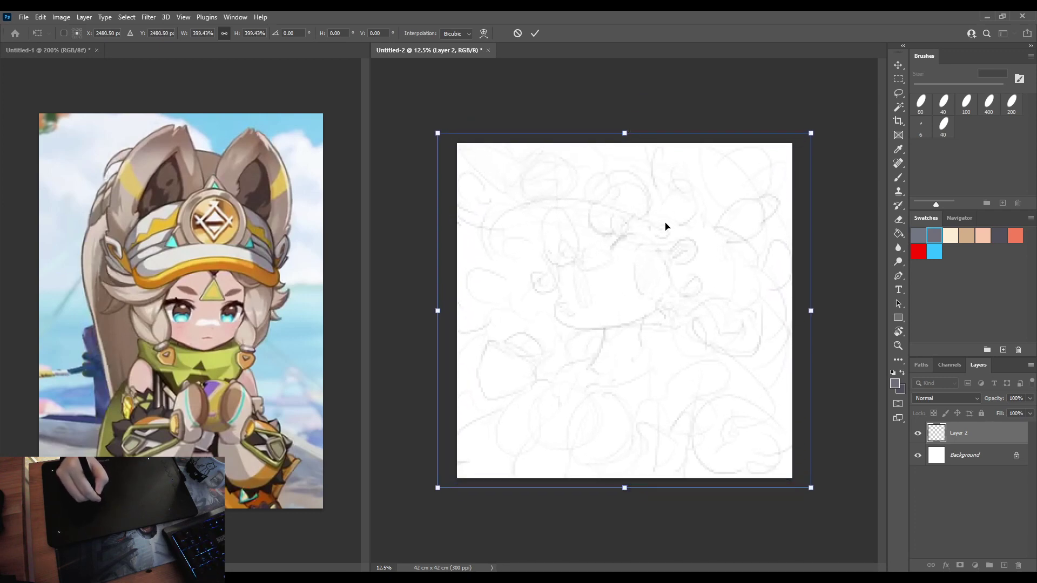
{"action": "key", "text": "Return"}
Scale the sketch down to 97.54% and shift it slightly to the right on the canvas.
{"action": "key", "text": "ctrl+t"}
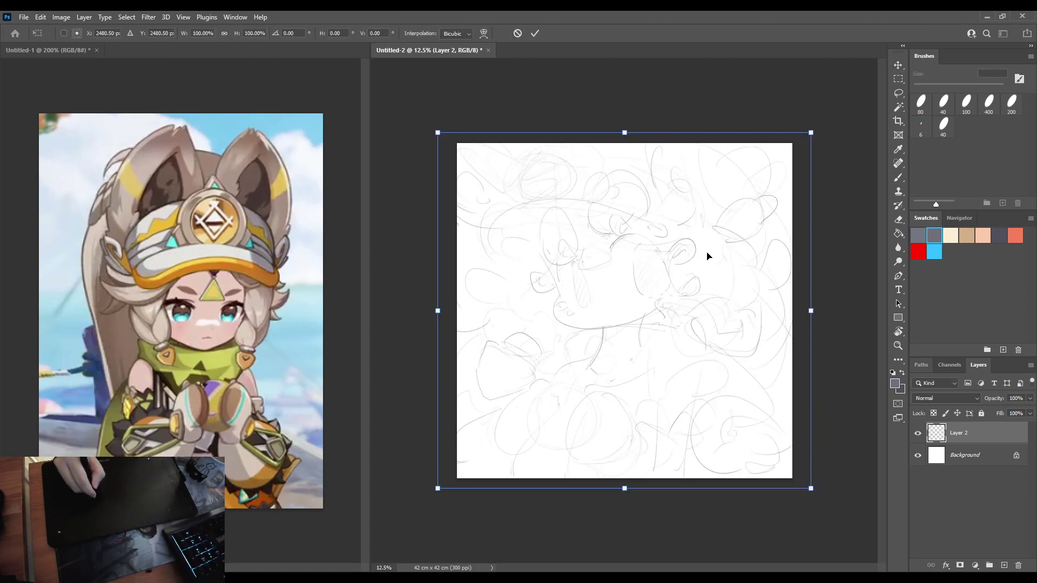
{"action": "left_click_drag", "start_coordinate": [706, 255], "coordinate": [718, 256]}
{"action": "left_click_drag", "start_coordinate": [821, 486], "coordinate": [814, 479]}
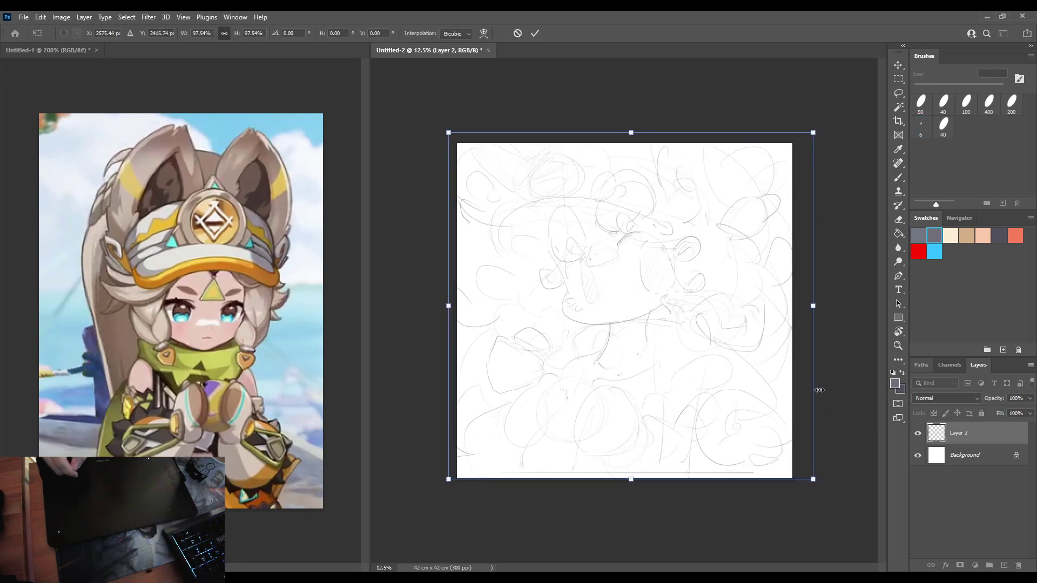
{"action": "key", "text": "Return"}
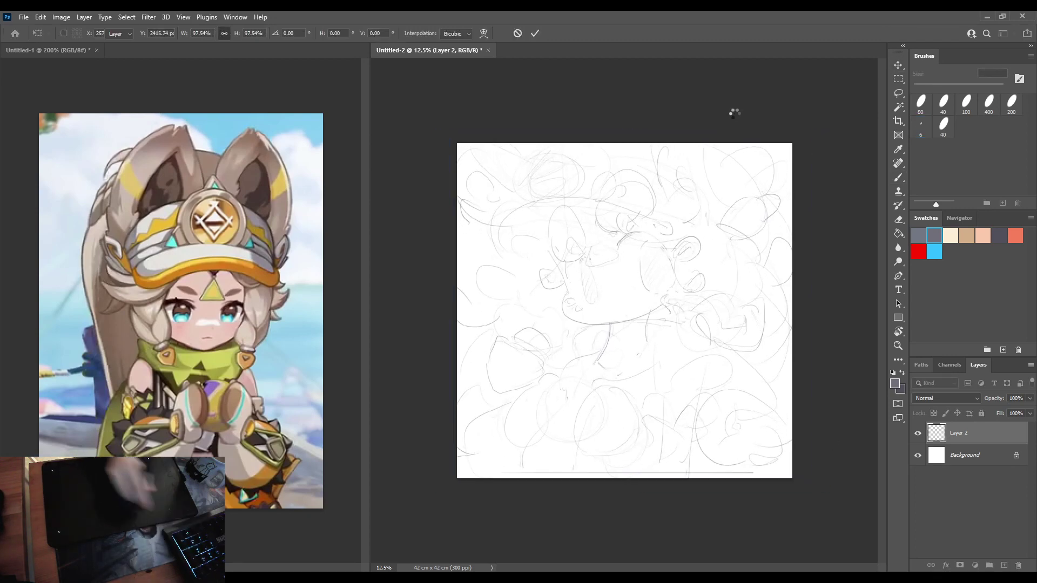
{"action": "key", "text": "ctrl+t"}
{"action": "left_click_drag", "start_coordinate": [639, 245], "coordinate": [644, 249]}
{"action": "key", "text": "Return"}
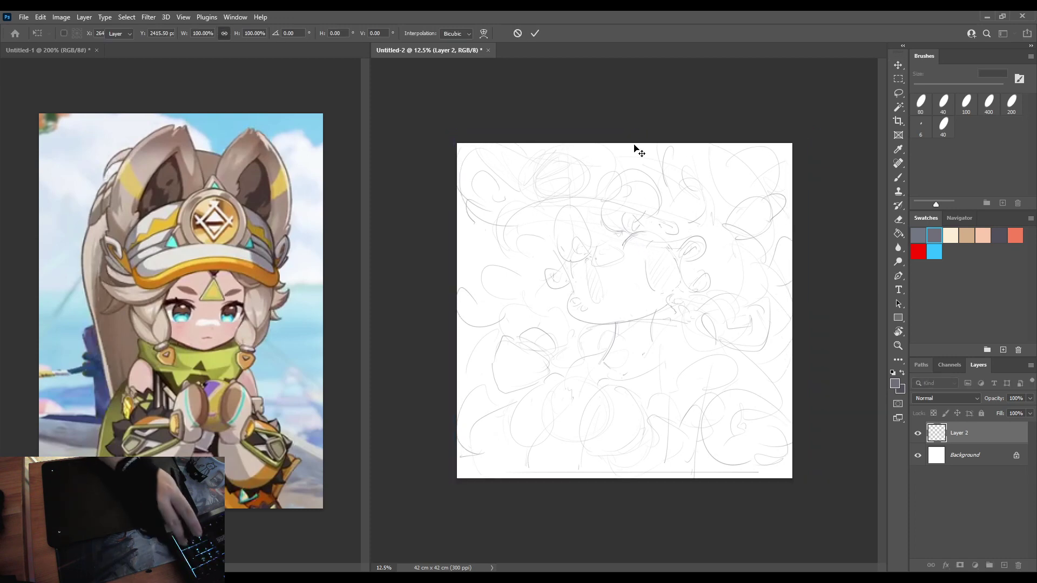
Transform the sketch to extend it slightly towards the canvas's lower-right corner, and lower Layer 2's opacity to fade it.
{"action": "key", "text": "ctrl+t"}
{"action": "left_click_drag", "start_coordinate": [812, 480], "coordinate": [818, 487]}
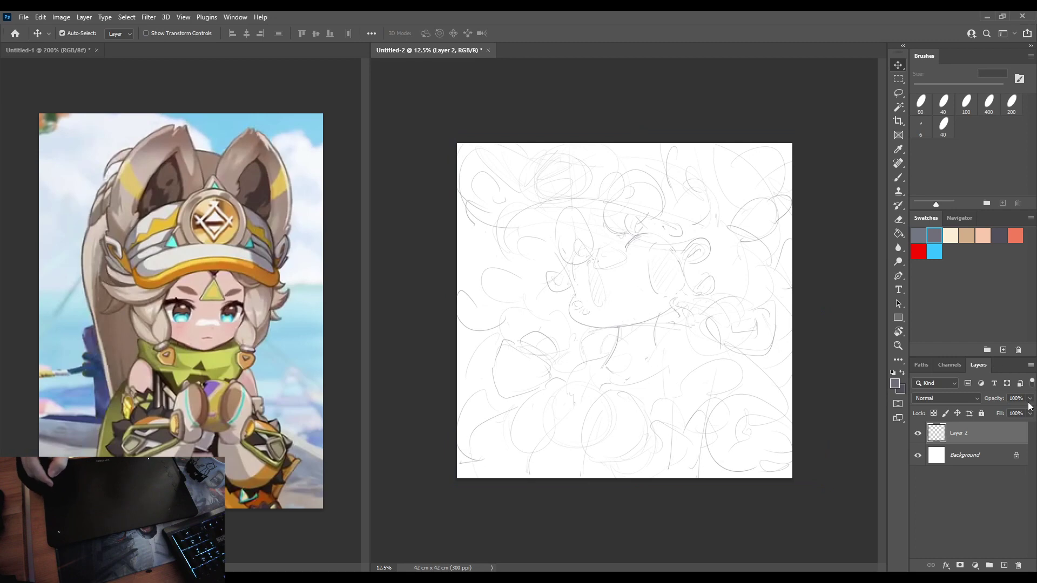
{"action": "left_click_drag", "start_coordinate": [1030, 400], "coordinate": [1004, 422]}
Add a new layer above the faded sketch and choose the 100 px brush, with the canvas overview shown.
{"action": "left_click", "coordinate": [1005, 565]}
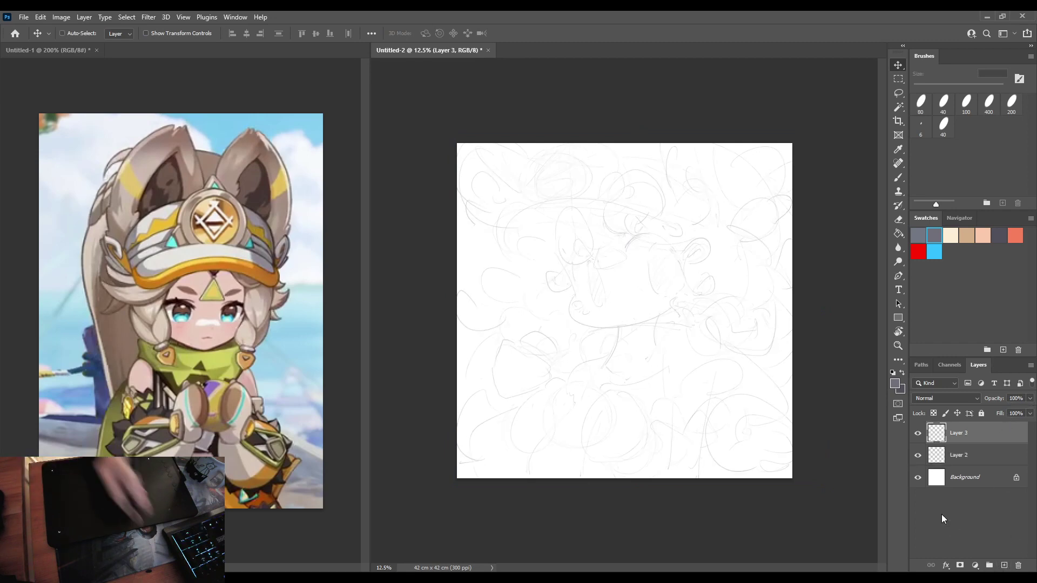
{"action": "key", "text": "ctrl+plus"}
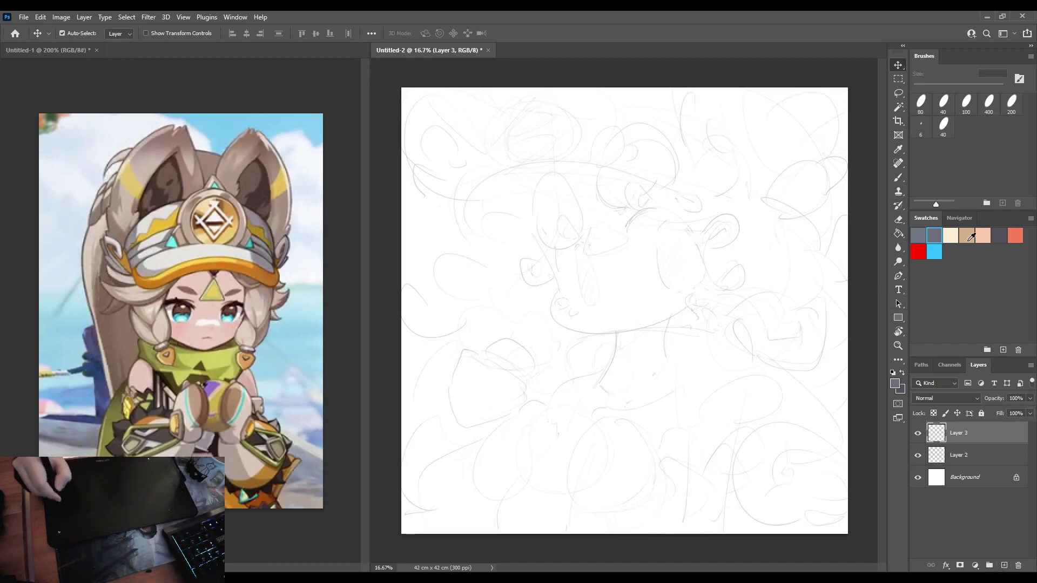
{"action": "left_click", "coordinate": [968, 111]}
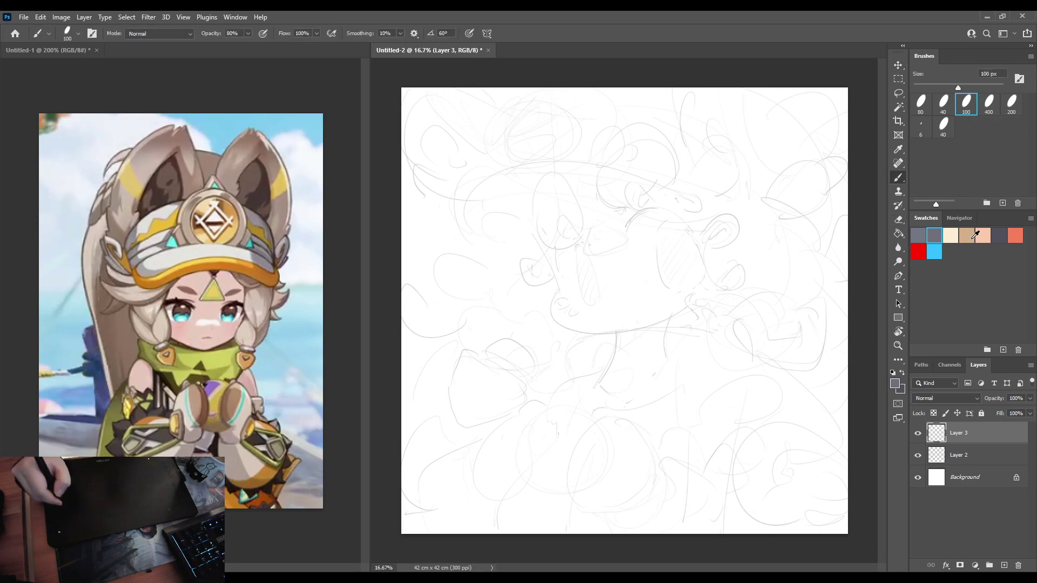
{"action": "left_click", "coordinate": [949, 218]}
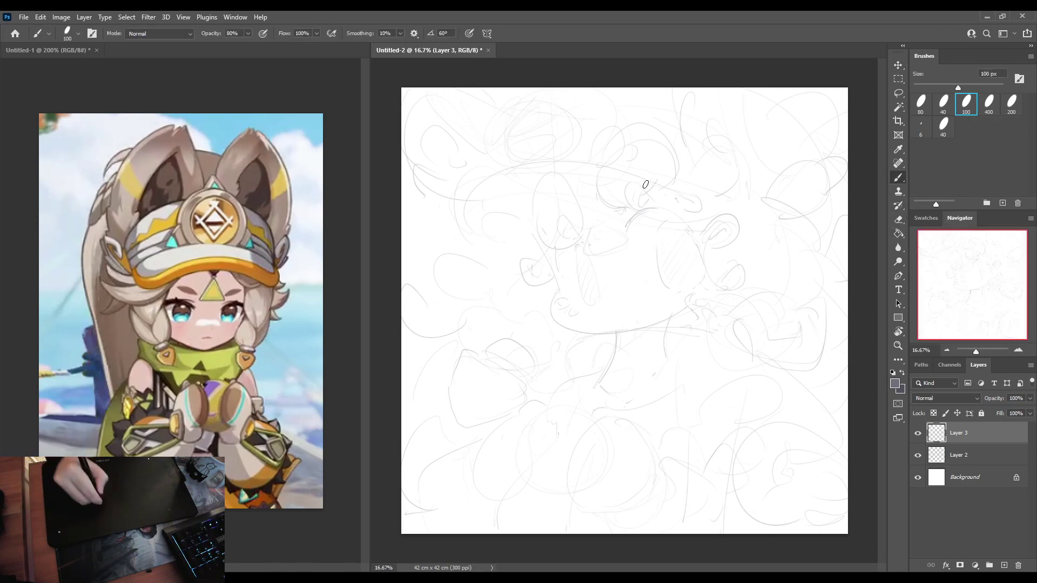
{"action": "left_click_drag", "start_coordinate": [628, 218], "coordinate": [694, 230]}
{"action": "key", "text": "ctrl+z"}
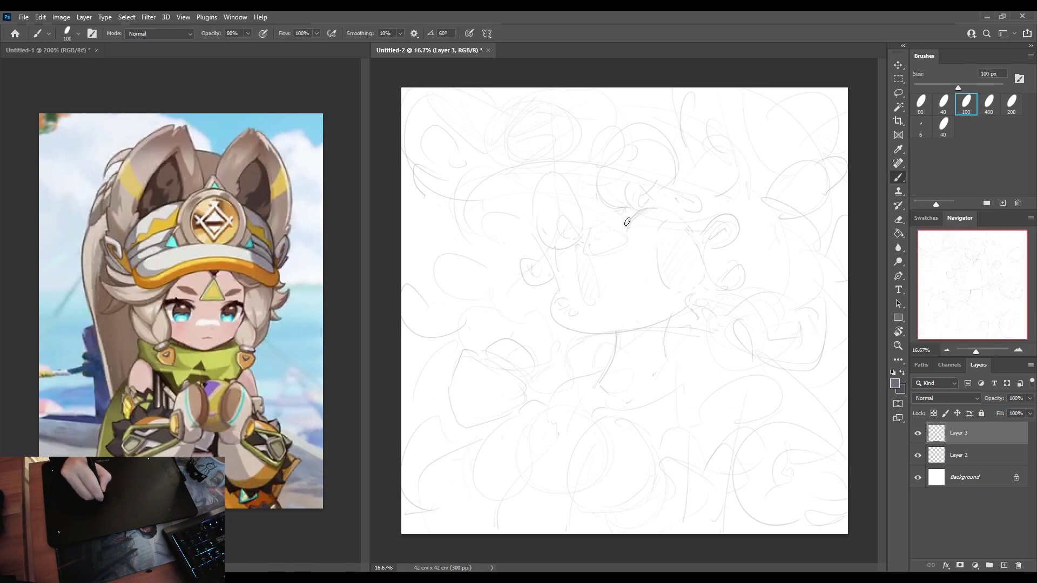
{"action": "mouse_move", "coordinate": [623, 224]}
{"action": "left_mouse_down"}
{"action": "mouse_move", "coordinate": [658, 204]}
{"action": "mouse_move", "coordinate": [697, 234]}
{"action": "left_mouse_up"}
{"action": "key", "text": "ctrl+z"}
{"action": "left_click_drag", "start_coordinate": [622, 223], "coordinate": [697, 235]}
{"action": "key", "text": "ctrl+z"}
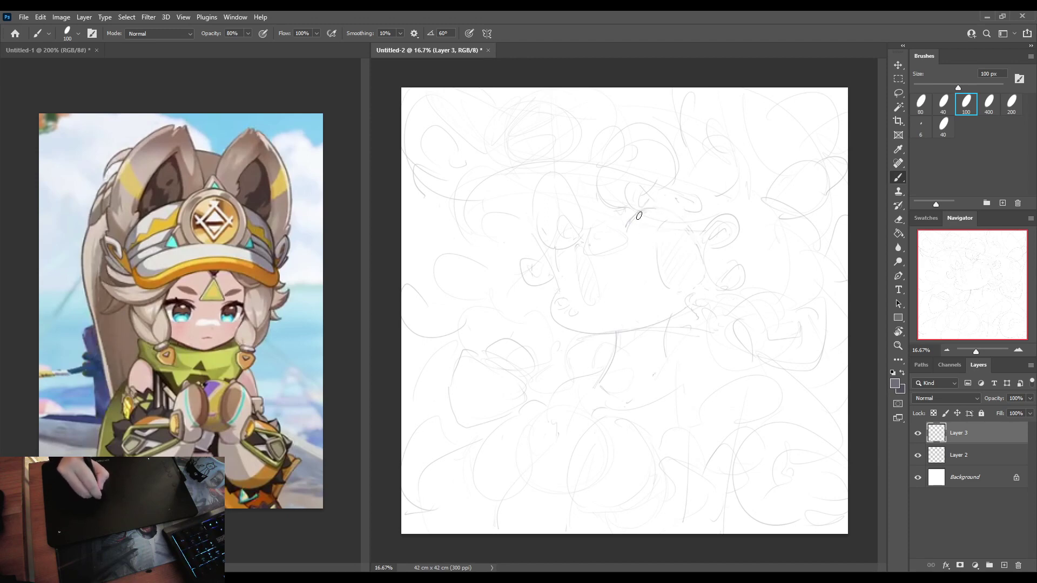
{"action": "mouse_move", "coordinate": [622, 225]}
{"action": "left_mouse_down"}
{"action": "mouse_move", "coordinate": [656, 210]}
{"action": "mouse_move", "coordinate": [696, 246]}
{"action": "left_mouse_up"}
{"action": "key", "text": "ctrl+z"}
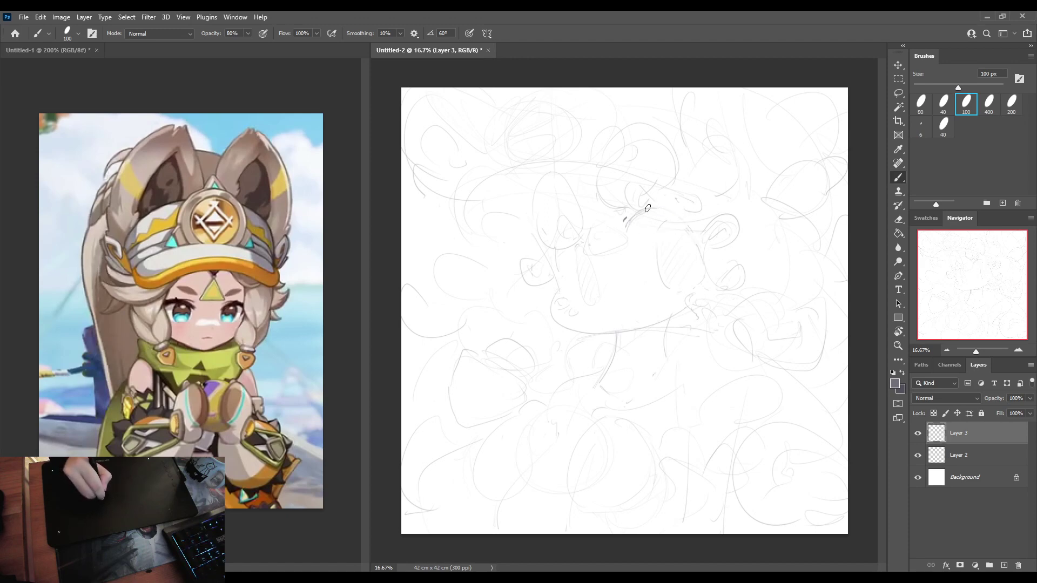
{"action": "left_click_drag", "start_coordinate": [625, 220], "coordinate": [696, 247]}
{"action": "key", "text": "ctrl+z"}
{"action": "key", "text": "ctrl+z"}
{"action": "key", "text": "ctrl+shift+z"}
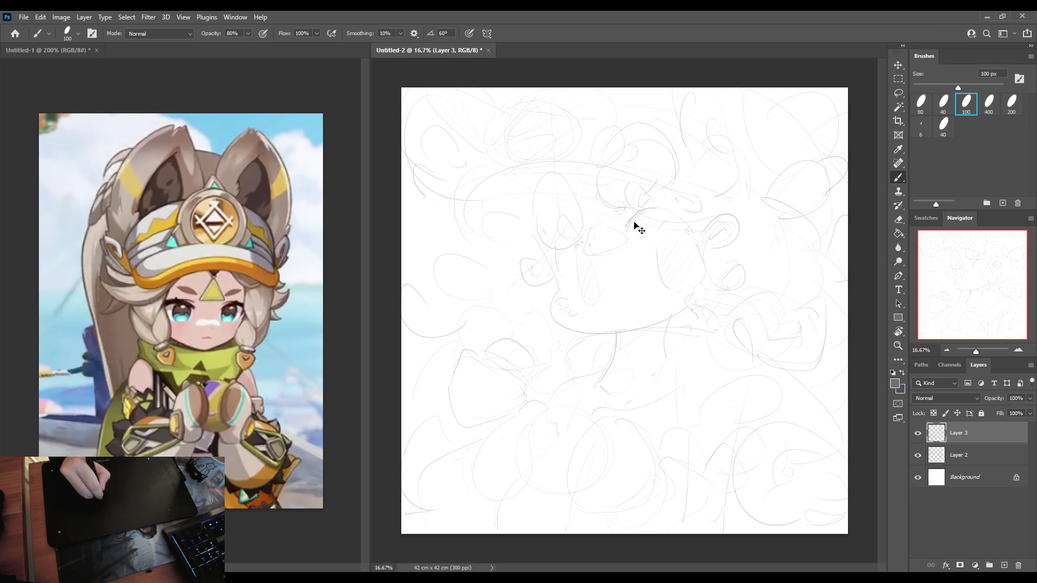
Draw the right eye's arched upper lid and add a hatched teardrop shape at each end of it.
{"action": "left_click_drag", "start_coordinate": [629, 223], "coordinate": [696, 236]}
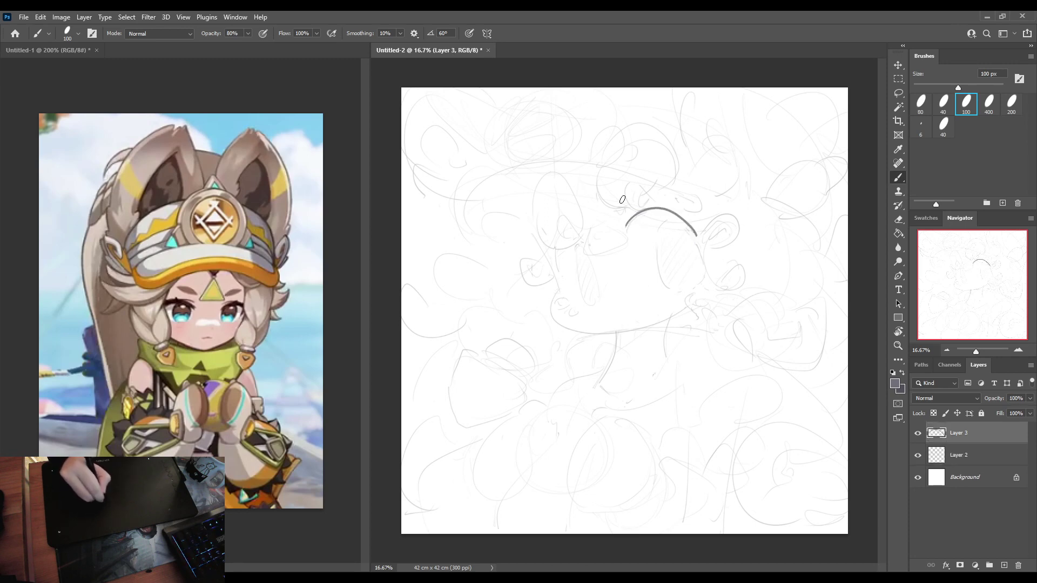
{"action": "mouse_move", "coordinate": [653, 202]}
{"action": "left_mouse_down"}
{"action": "mouse_move", "coordinate": [647, 192]}
{"action": "mouse_move", "coordinate": [628, 197]}
{"action": "left_mouse_up"}
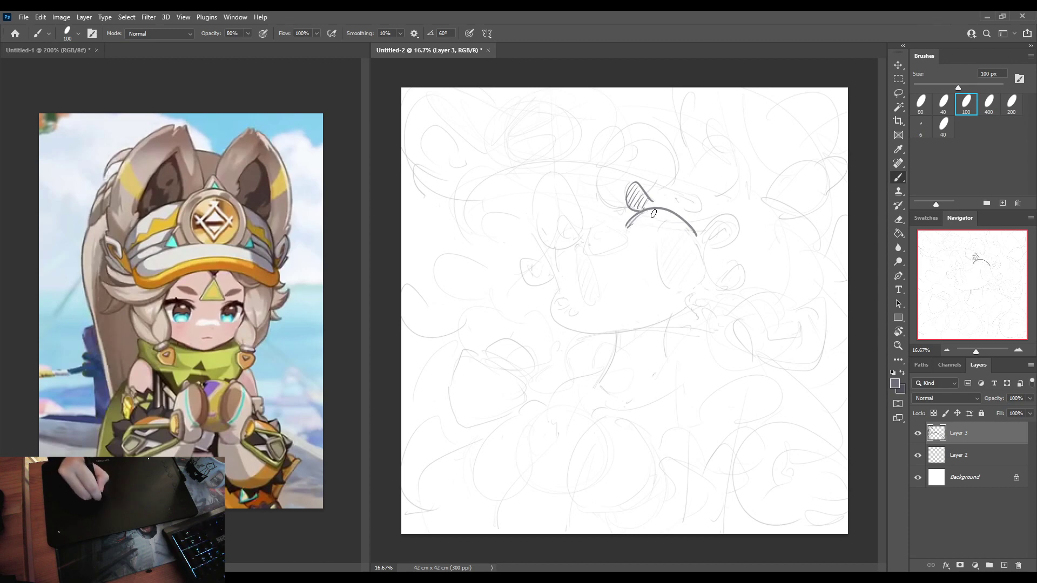
{"action": "mouse_move", "coordinate": [637, 217]}
{"action": "left_mouse_down"}
{"action": "mouse_move", "coordinate": [696, 238]}
{"action": "mouse_move", "coordinate": [737, 229]}
{"action": "mouse_move", "coordinate": [706, 250]}
{"action": "left_mouse_up"}
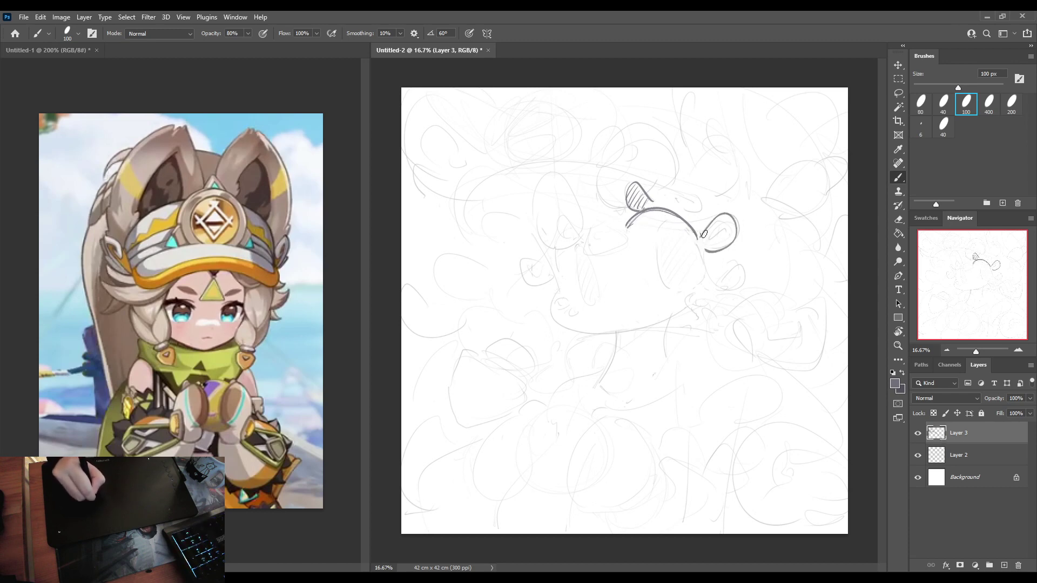
{"action": "left_click_drag", "start_coordinate": [724, 215], "coordinate": [719, 243]}
{"action": "left_click_drag", "start_coordinate": [732, 217], "coordinate": [735, 228]}
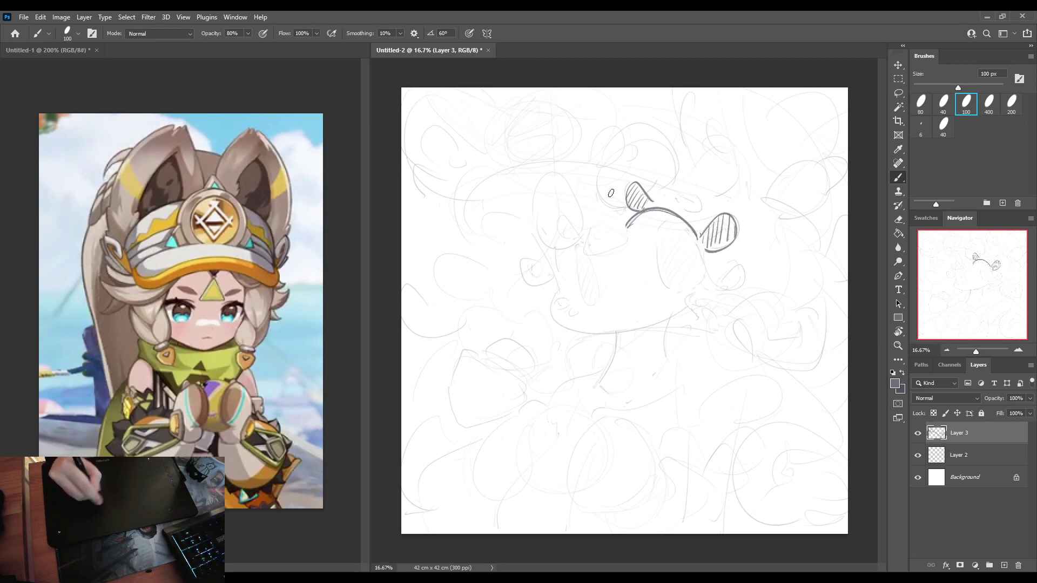
Draw the left eye's curved upper lid, clean up its line, and add hatched teardrop shapes beside and above it.
{"action": "mouse_move", "coordinate": [566, 228]}
{"action": "left_mouse_down"}
{"action": "mouse_move", "coordinate": [560, 271]}
{"action": "mouse_move", "coordinate": [577, 233]}
{"action": "left_mouse_up"}
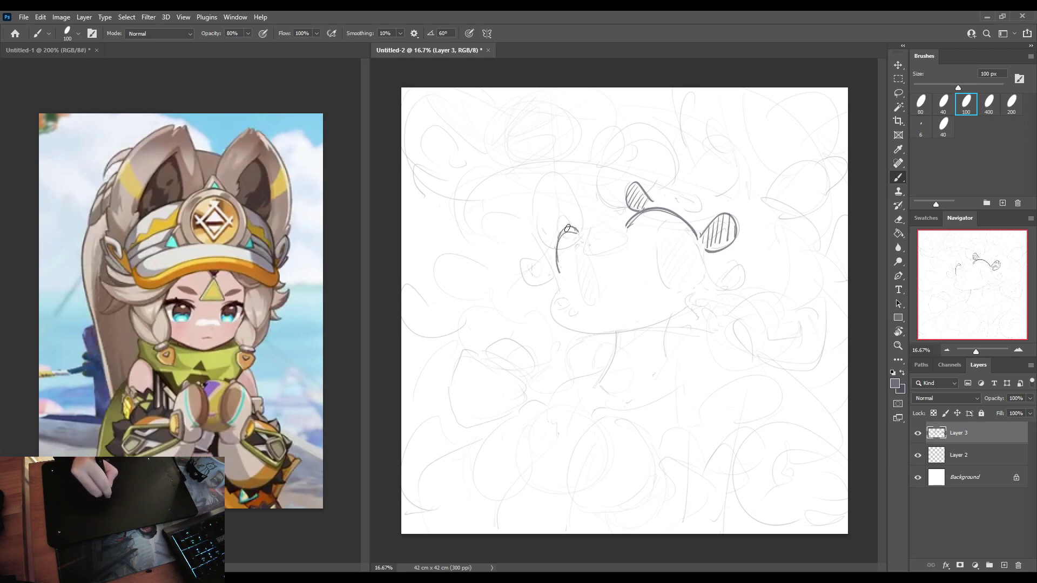
{"action": "key", "text": "e"}
{"action": "left_click_drag", "start_coordinate": [572, 225], "coordinate": [563, 227]}
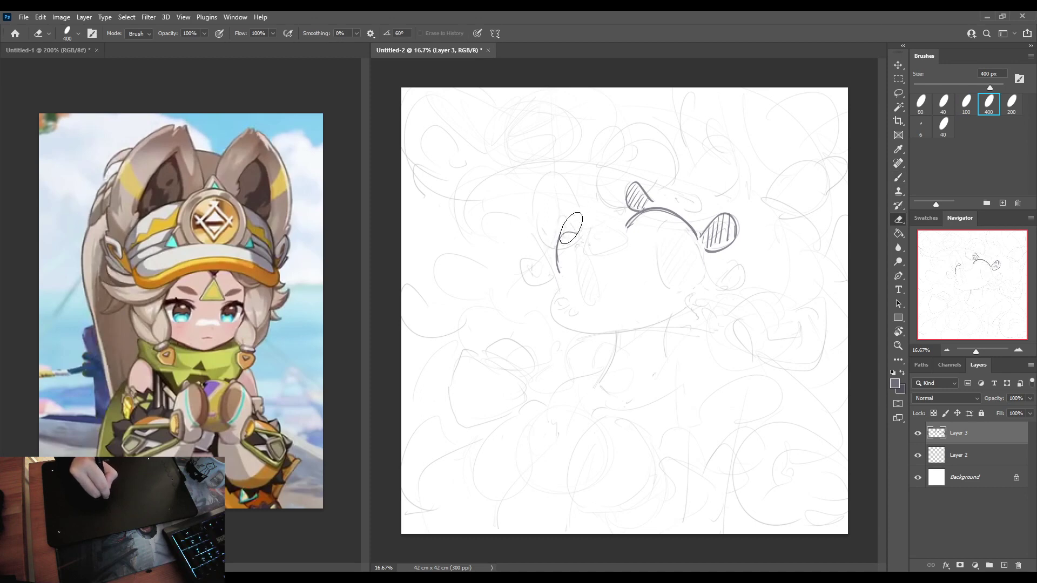
{"action": "key", "text": "b"}
{"action": "left_click_drag", "start_coordinate": [549, 271], "coordinate": [554, 274]}
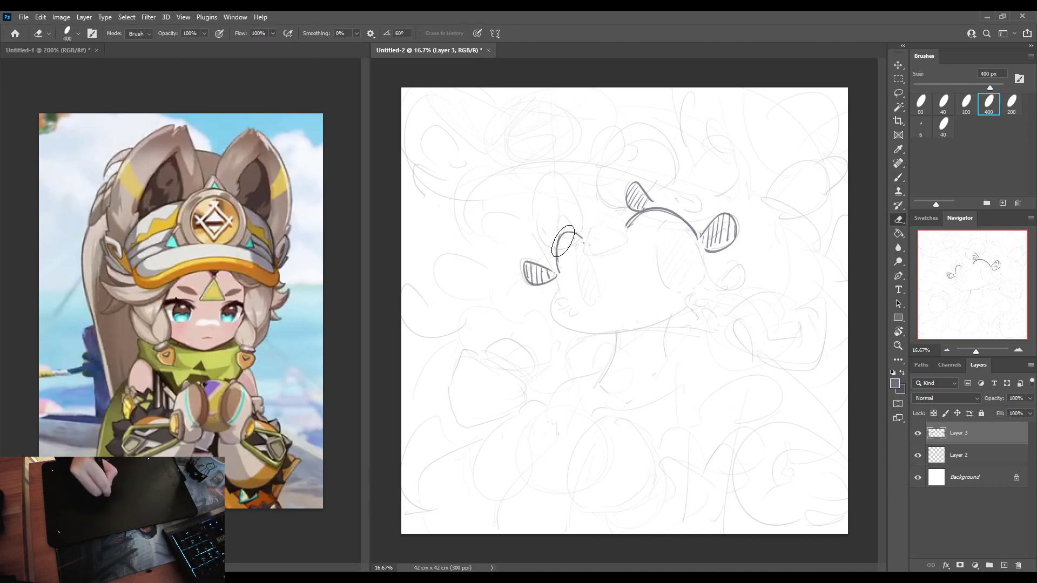
{"action": "left_click_drag", "start_coordinate": [558, 259], "coordinate": [566, 284]}
{"action": "key", "text": "ctrl+z"}
{"action": "left_click_drag", "start_coordinate": [559, 238], "coordinate": [564, 283]}
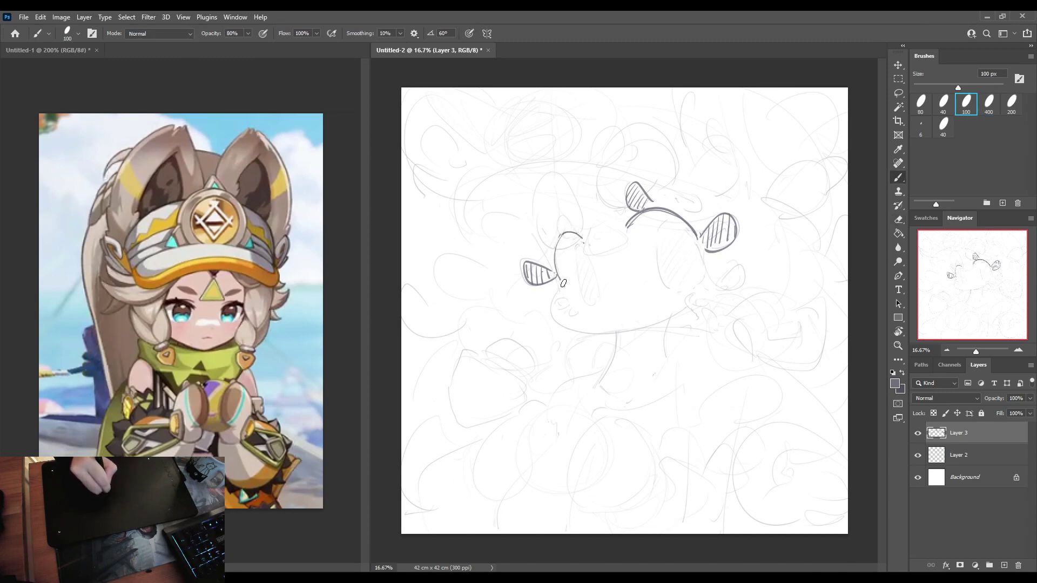
{"action": "left_click_drag", "start_coordinate": [558, 244], "coordinate": [567, 293]}
{"action": "mouse_move", "coordinate": [575, 230]}
{"action": "left_mouse_down"}
{"action": "mouse_move", "coordinate": [563, 210]}
{"action": "mouse_move", "coordinate": [559, 225]}
{"action": "left_mouse_up"}
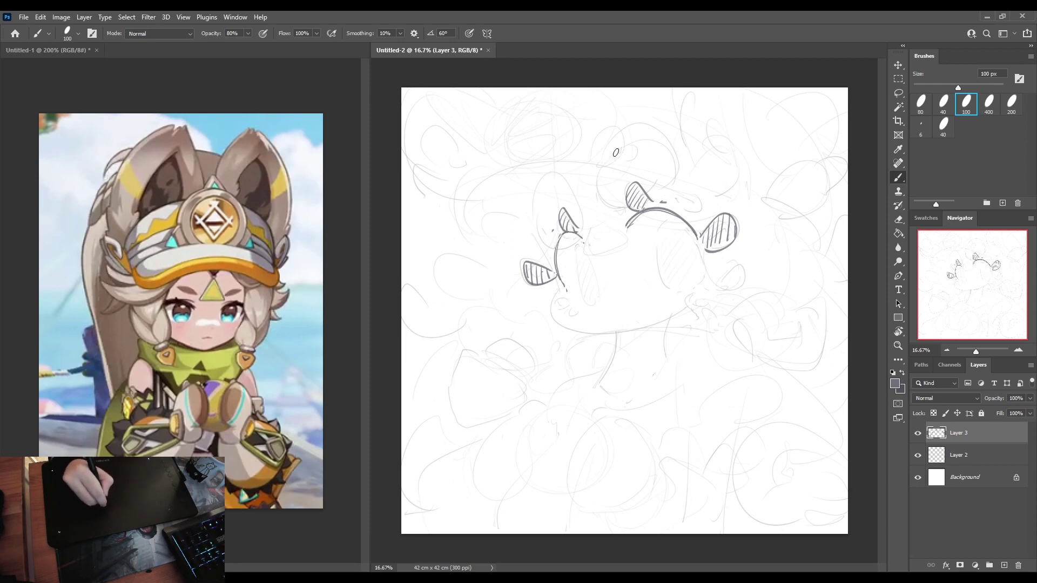
Outline the large rounded loops above the right and left eyes, following the faded sketch.
{"action": "mouse_move", "coordinate": [623, 141]}
{"action": "left_mouse_down"}
{"action": "mouse_move", "coordinate": [605, 161]}
{"action": "mouse_move", "coordinate": [619, 206]}
{"action": "left_mouse_up"}
{"action": "left_click_drag", "start_coordinate": [632, 138], "coordinate": [662, 189]}
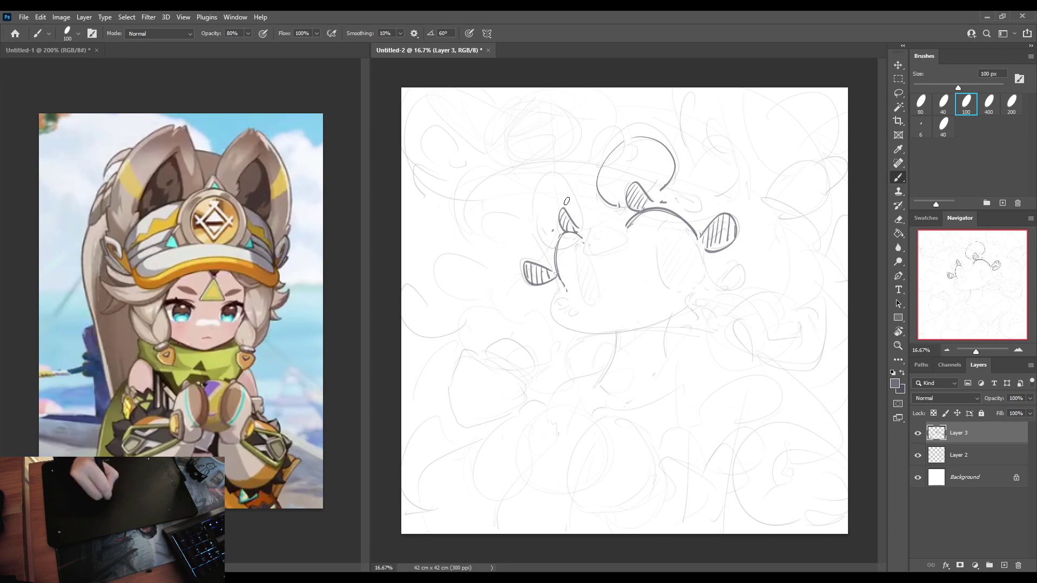
{"action": "left_click_drag", "start_coordinate": [562, 179], "coordinate": [554, 237]}
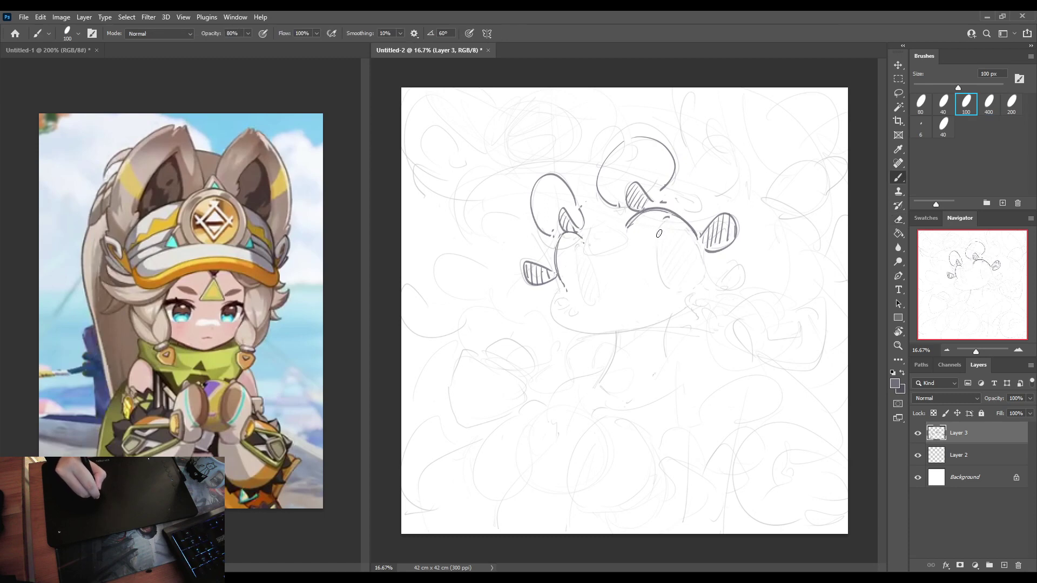
Outline the tall oval irises of both eyes and fill them with diagonal hatching.
{"action": "left_click_drag", "start_coordinate": [659, 234], "coordinate": [667, 288]}
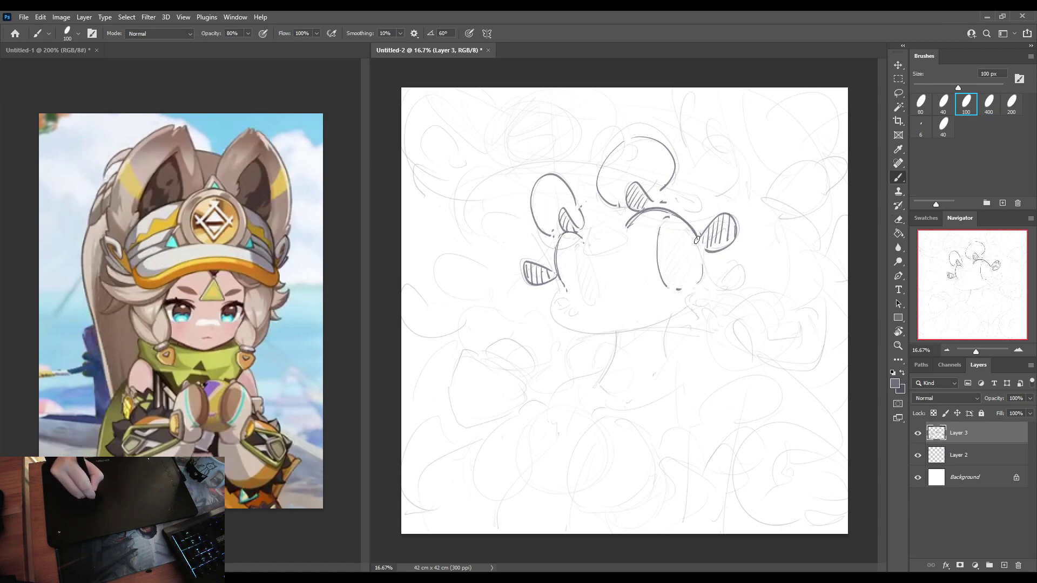
{"action": "left_click_drag", "start_coordinate": [697, 240], "coordinate": [702, 283]}
{"action": "left_click_drag", "start_coordinate": [577, 243], "coordinate": [583, 303]}
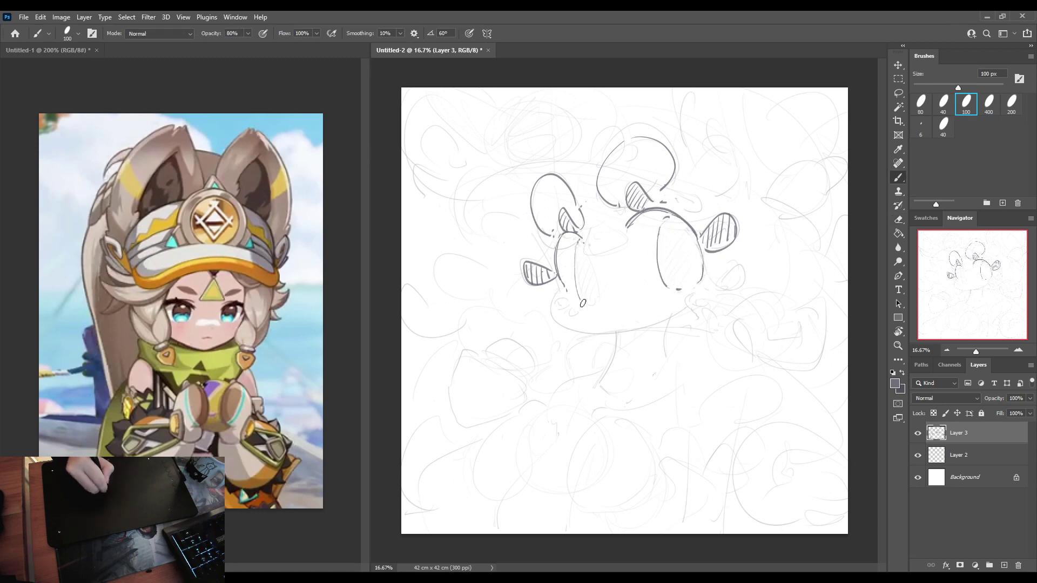
{"action": "key", "text": "e"}
{"action": "mouse_move", "coordinate": [580, 252]}
{"action": "left_mouse_down"}
{"action": "mouse_move", "coordinate": [599, 304]}
{"action": "mouse_move", "coordinate": [581, 246]}
{"action": "mouse_move", "coordinate": [591, 303]}
{"action": "mouse_move", "coordinate": [588, 249]}
{"action": "mouse_move", "coordinate": [600, 295]}
{"action": "mouse_move", "coordinate": [579, 255]}
{"action": "mouse_move", "coordinate": [588, 249]}
{"action": "mouse_move", "coordinate": [589, 300]}
{"action": "left_mouse_up"}
{"action": "key", "text": "b"}
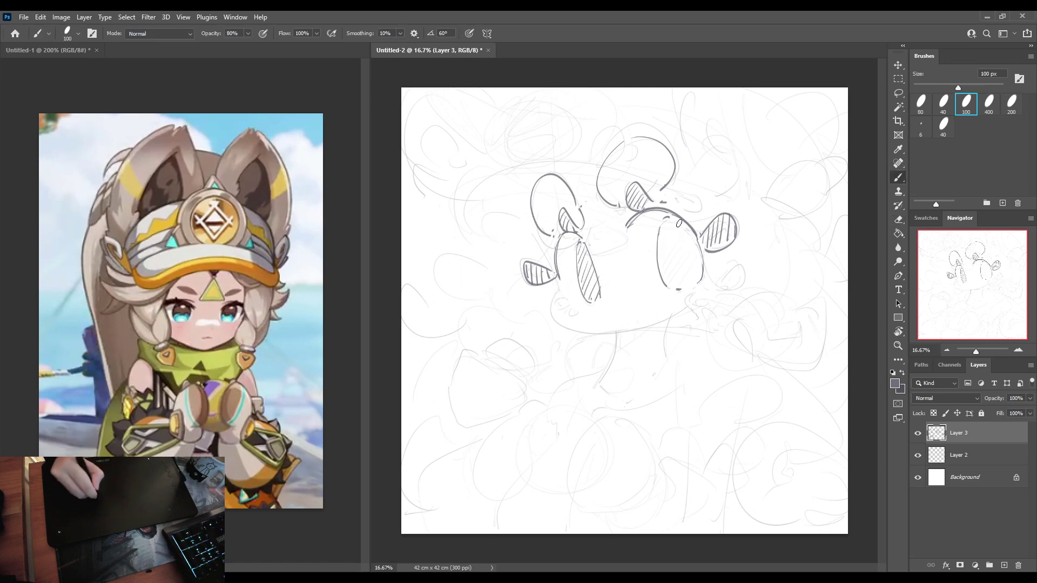
{"action": "mouse_move", "coordinate": [675, 221]}
{"action": "left_mouse_down"}
{"action": "mouse_move", "coordinate": [659, 252]}
{"action": "mouse_move", "coordinate": [684, 228]}
{"action": "mouse_move", "coordinate": [668, 268]}
{"action": "mouse_move", "coordinate": [693, 234]}
{"action": "mouse_move", "coordinate": [695, 270]}
{"action": "left_mouse_up"}
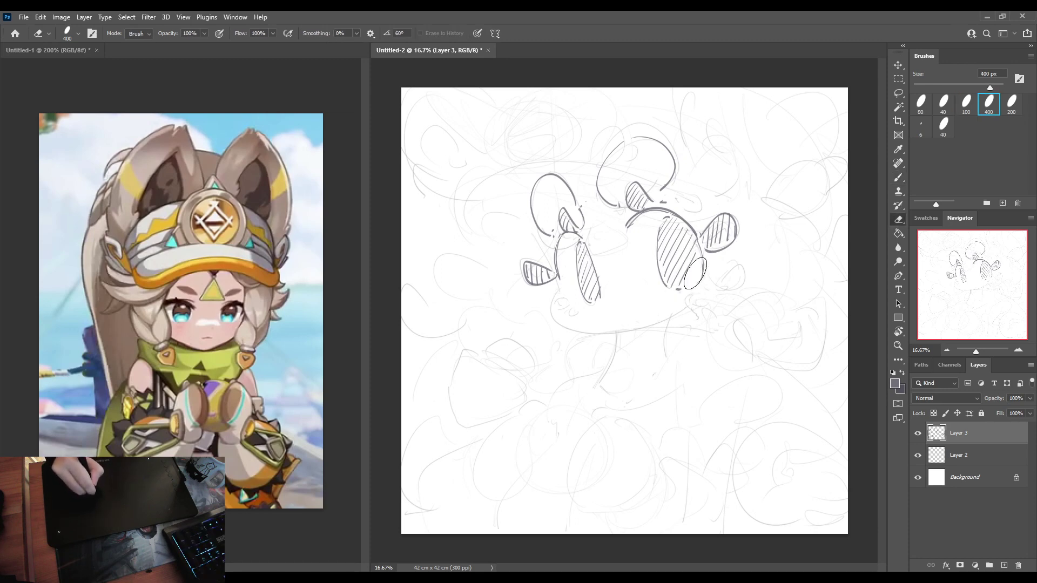
Draw the lower face contour from the left cheek around the chin to the right jaw, redoing uneven strokes.
{"action": "mouse_move", "coordinate": [528, 231]}
{"action": "left_mouse_down"}
{"action": "mouse_move", "coordinate": [557, 284]}
{"action": "mouse_move", "coordinate": [642, 322]}
{"action": "left_mouse_up"}
{"action": "key", "text": "ctrl+z"}
{"action": "mouse_move", "coordinate": [559, 288]}
{"action": "left_mouse_down"}
{"action": "mouse_move", "coordinate": [555, 323]}
{"action": "mouse_move", "coordinate": [608, 335]}
{"action": "left_mouse_up"}
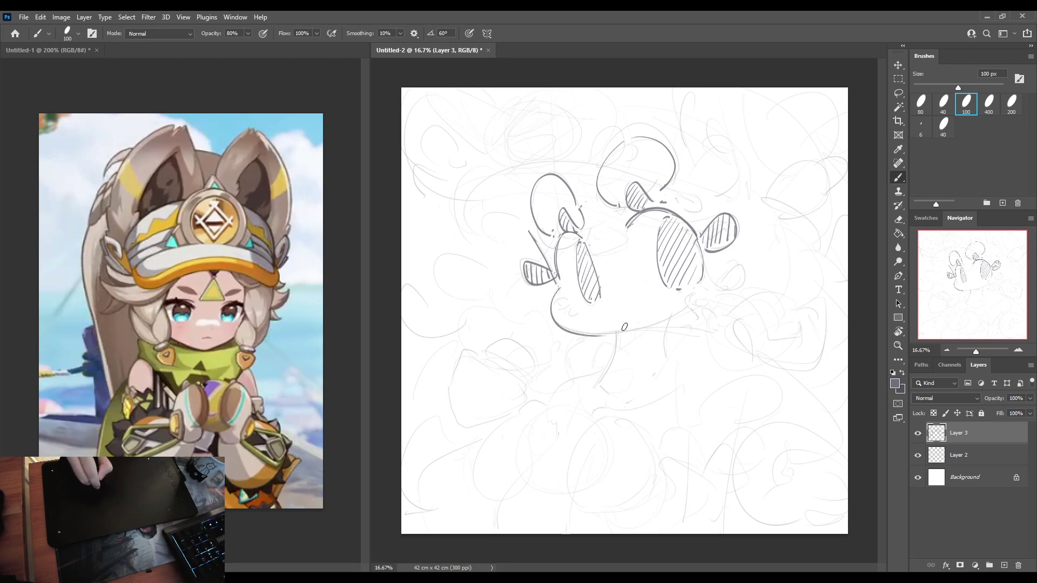
{"action": "key", "text": "ctrl+z"}
{"action": "mouse_move", "coordinate": [559, 288]}
{"action": "left_mouse_down"}
{"action": "mouse_move", "coordinate": [649, 324]}
{"action": "mouse_move", "coordinate": [619, 334]}
{"action": "mouse_move", "coordinate": [695, 302]}
{"action": "left_mouse_up"}
{"action": "key", "text": "ctrl+z"}
{"action": "left_click_drag", "start_coordinate": [608, 333], "coordinate": [701, 301]}
{"action": "key", "text": "ctrl+z"}
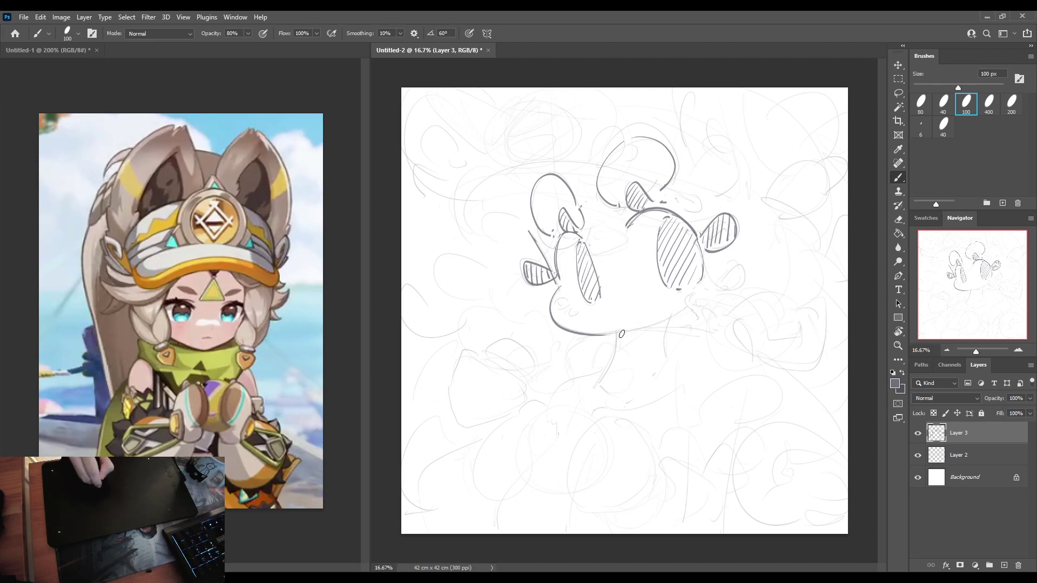
{"action": "left_click_drag", "start_coordinate": [610, 333], "coordinate": [701, 301]}
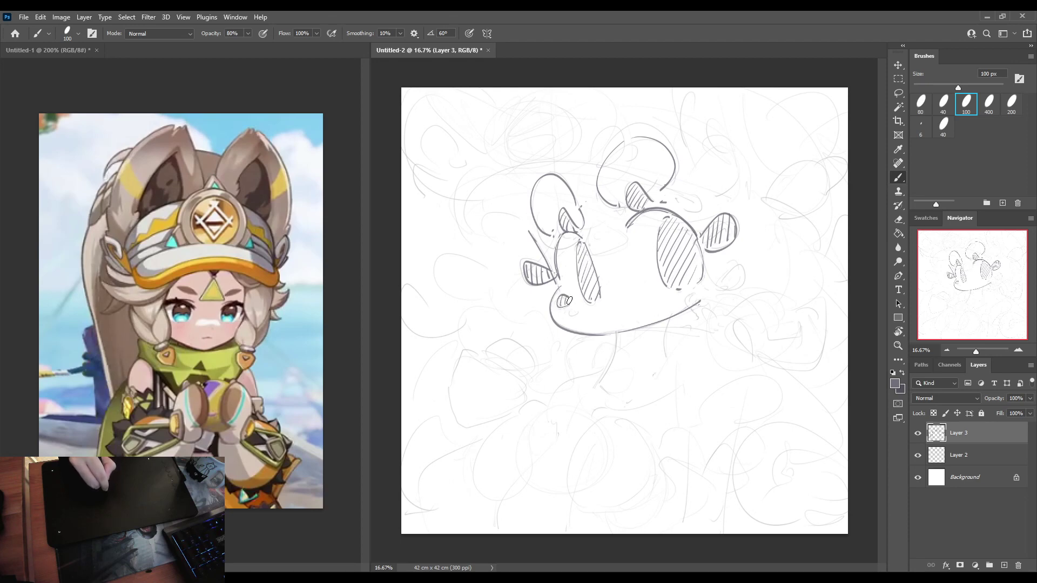
Erase the right end of the jawline and add small hatched rounded shapes beside the right jaw.
{"action": "key", "text": "e"}
{"action": "left_click", "coordinate": [700, 303]}
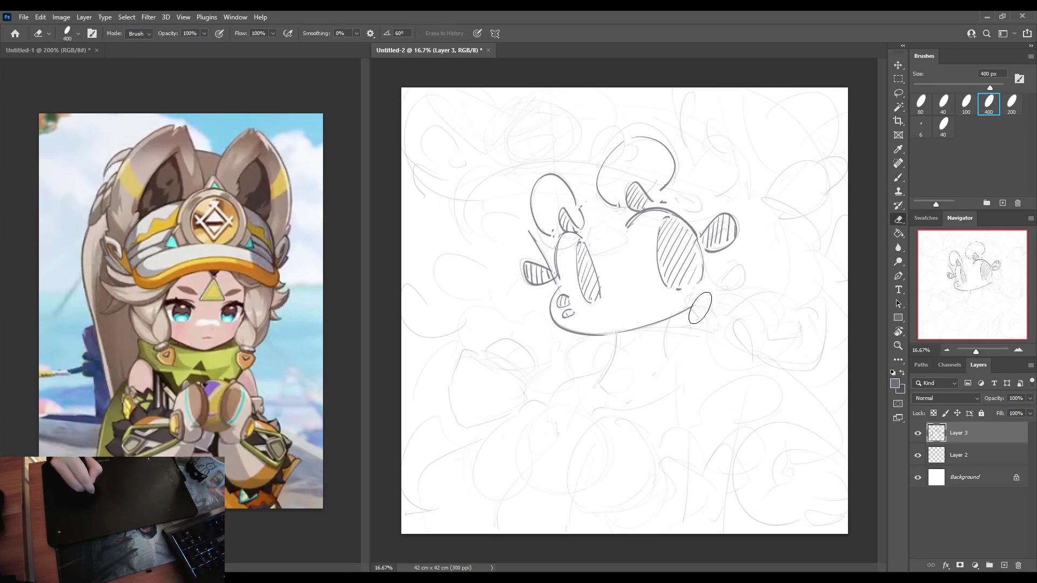
{"action": "key", "text": "b"}
{"action": "mouse_move", "coordinate": [714, 282]}
{"action": "left_mouse_down"}
{"action": "mouse_move", "coordinate": [719, 289]}
{"action": "mouse_move", "coordinate": [695, 309]}
{"action": "mouse_move", "coordinate": [703, 296]}
{"action": "left_mouse_up"}
{"action": "key", "text": "e"}
{"action": "key", "text": "b"}
Check the face's proportions by flipping the drawing horizontally, and restore its original orientation.
{"action": "key", "text": "ctrl+shift+h"}
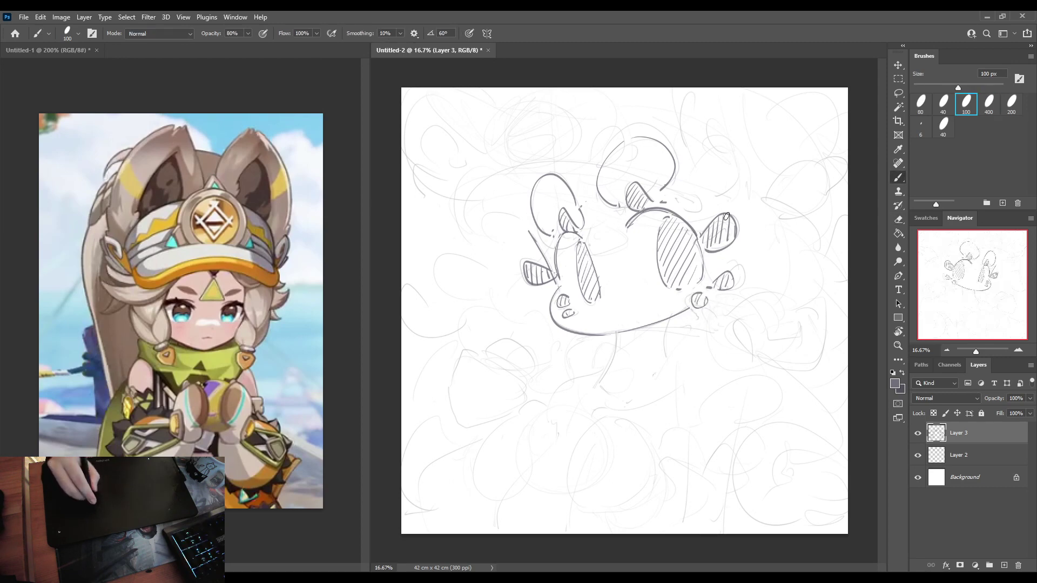
{"action": "key", "text": "ctrl+shift+h"}
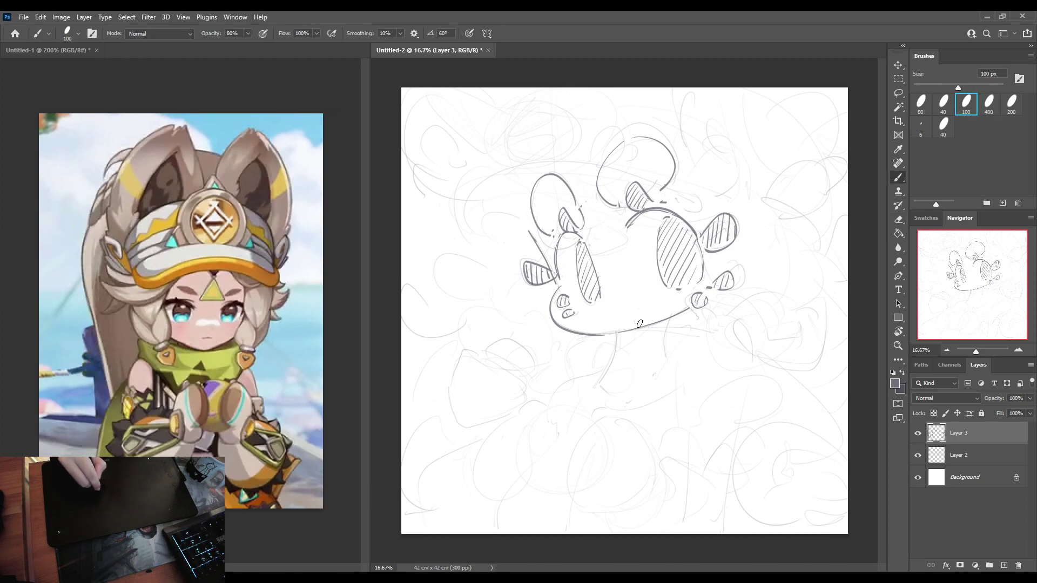
{"action": "key", "text": "ctrl+shift+h"}
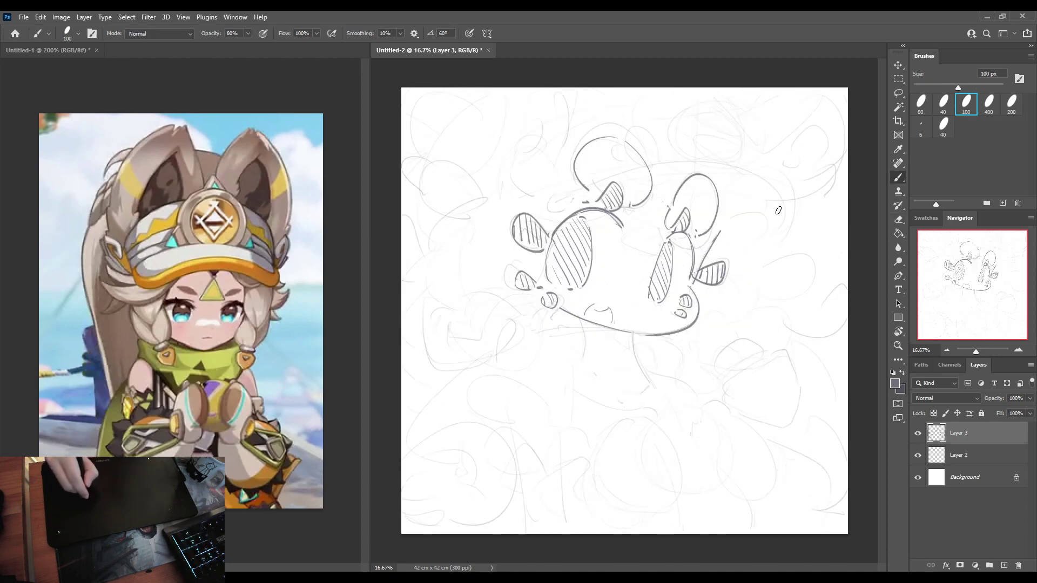
{"action": "key", "text": "ctrl+shift+h"}
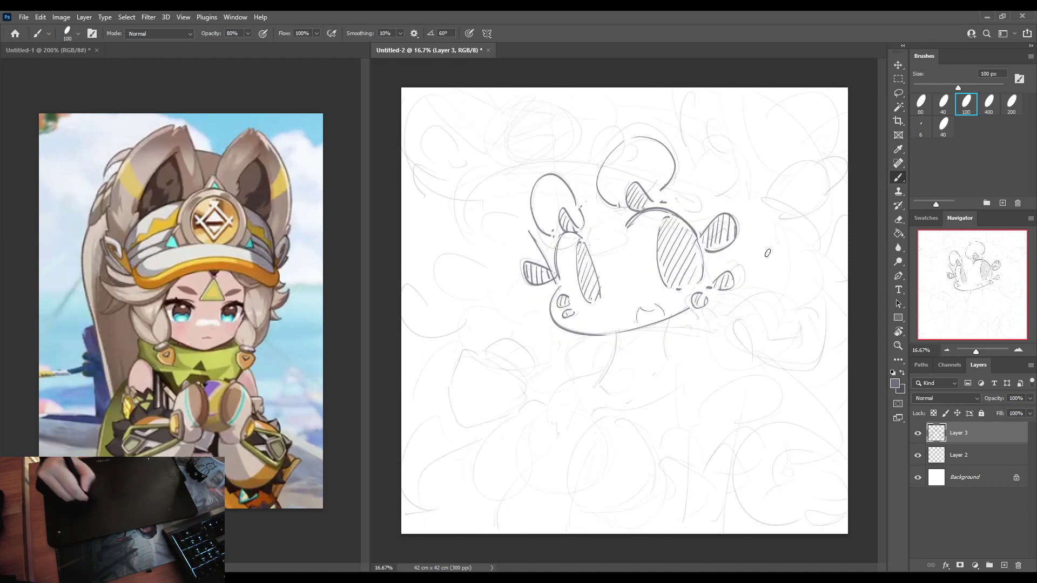
Erase the faint curved mark above the chin and draw the left neck line down from the jaw.
{"action": "key", "text": "e"}
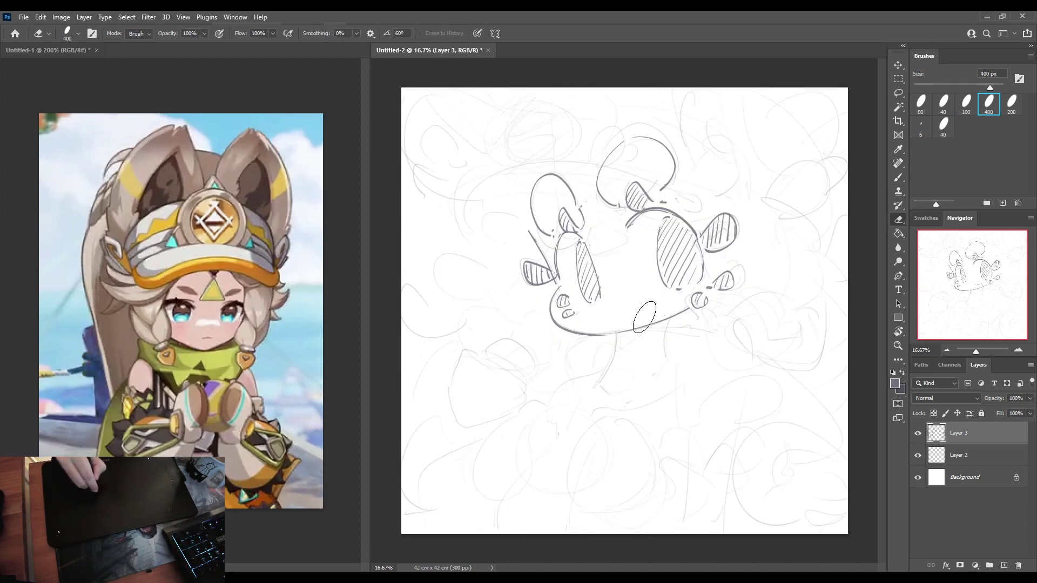
{"action": "key", "text": "b"}
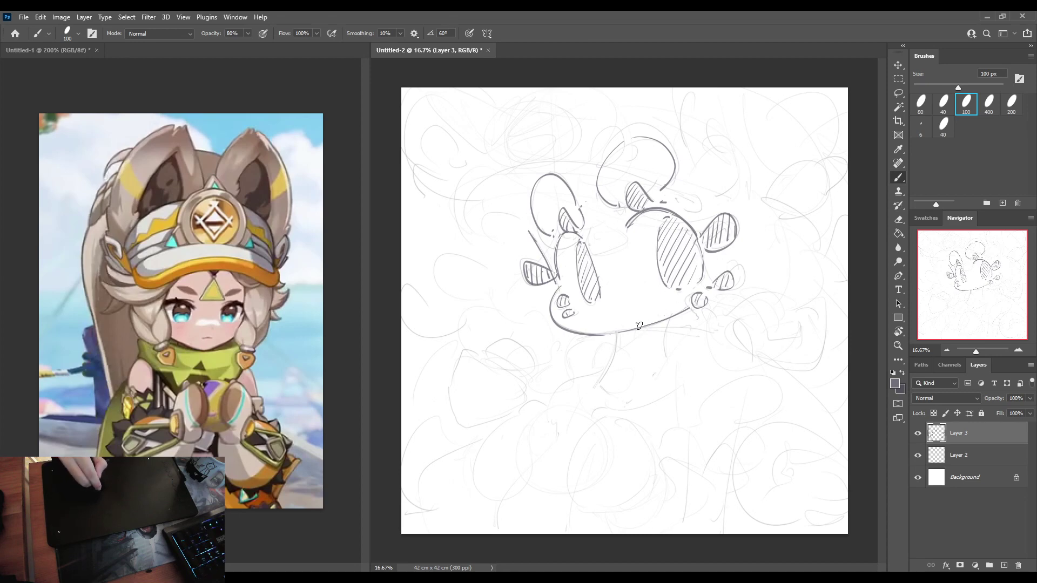
{"action": "left_click_drag", "start_coordinate": [619, 334], "coordinate": [604, 382]}
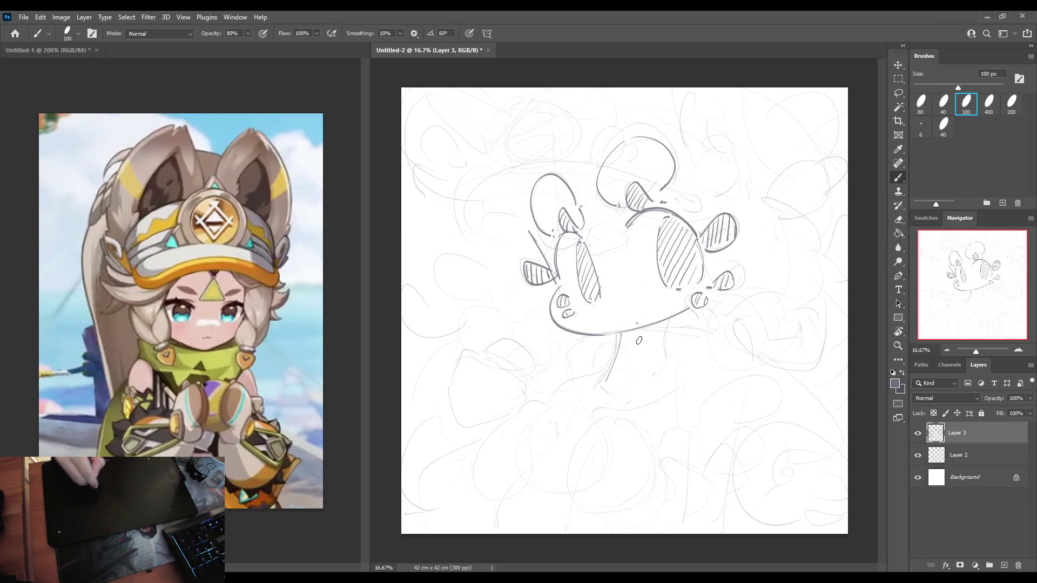
Draw both neck lines below the jaw, hatch the shadow under the chin, and erase the lines' lower ends.
{"action": "key", "text": "ctrl+z"}
{"action": "left_click_drag", "start_coordinate": [617, 334], "coordinate": [603, 378]}
{"action": "left_click_drag", "start_coordinate": [670, 321], "coordinate": [670, 373]}
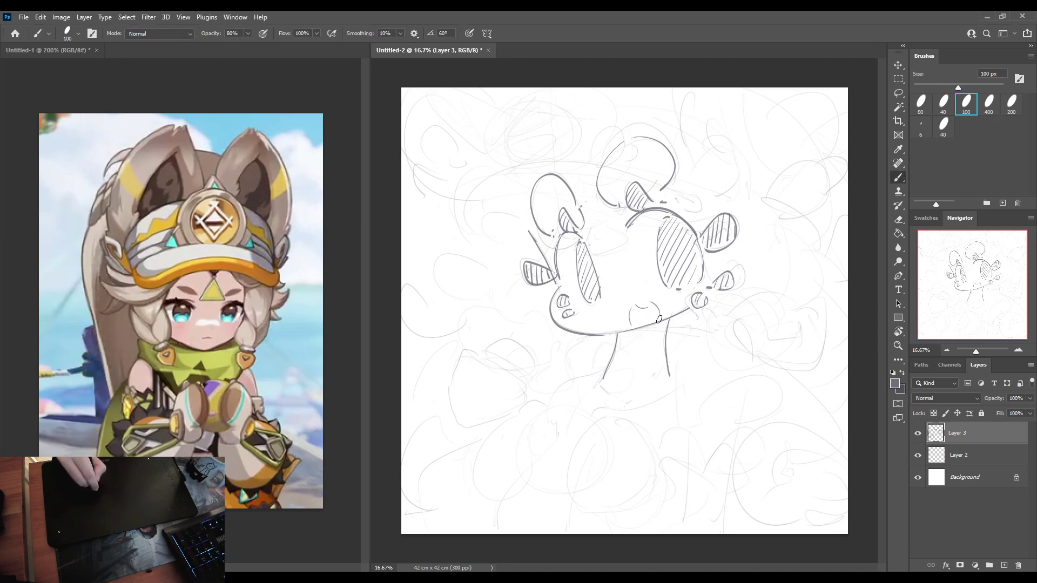
{"action": "left_click_drag", "start_coordinate": [663, 326], "coordinate": [621, 345]}
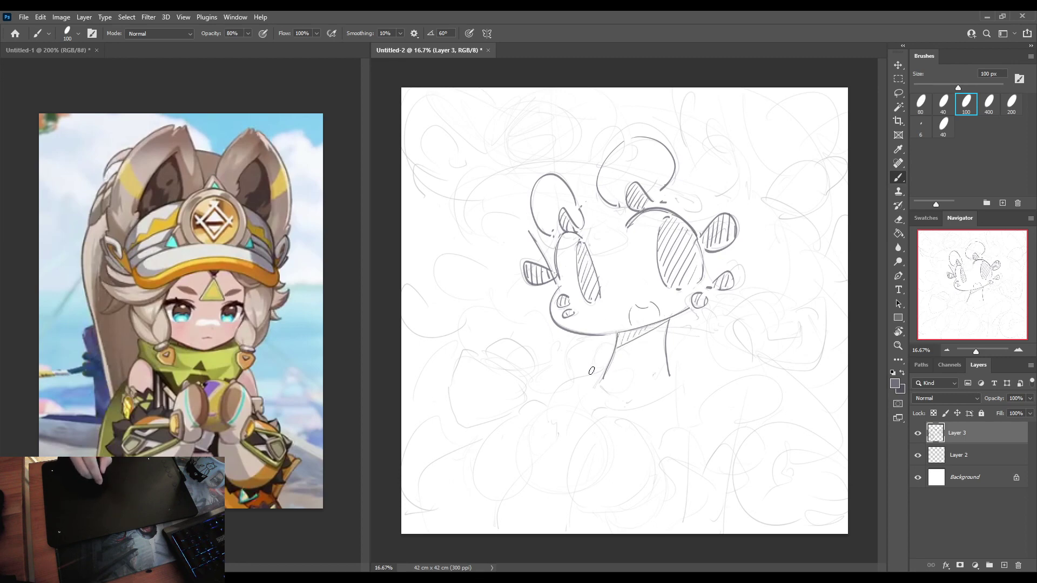
{"action": "key", "text": "e"}
{"action": "mouse_move", "coordinate": [617, 359]}
{"action": "left_mouse_down"}
{"action": "mouse_move", "coordinate": [608, 372]}
{"action": "mouse_move", "coordinate": [678, 362]}
{"action": "left_mouse_up"}
{"action": "key", "text": "b"}
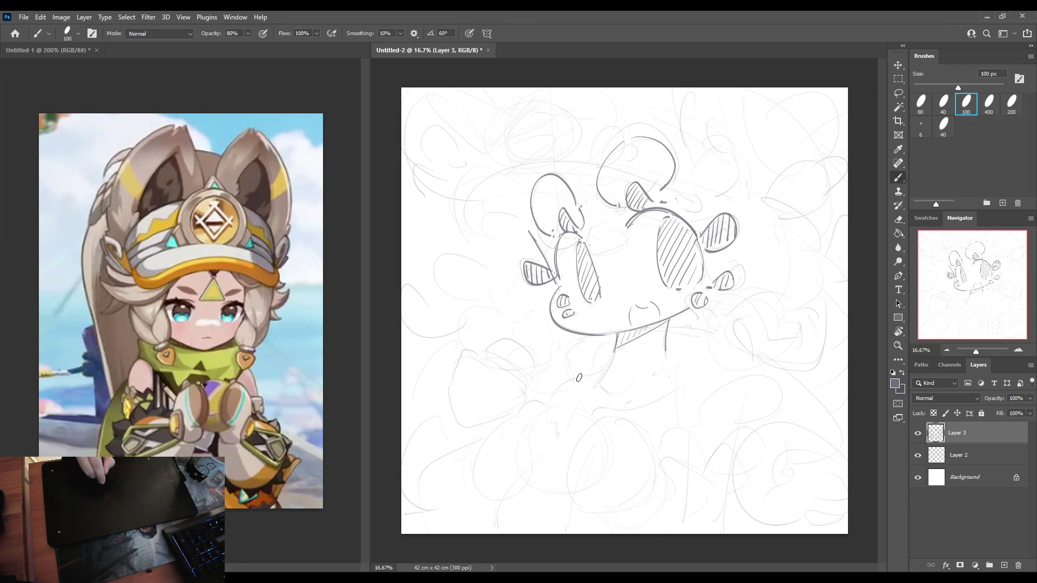
{"action": "left_click_drag", "start_coordinate": [579, 377], "coordinate": [573, 372]}
{"action": "key", "text": "e"}
{"action": "key", "text": "b"}
{"action": "mouse_move", "coordinate": [578, 336]}
{"action": "left_mouse_down"}
{"action": "mouse_move", "coordinate": [588, 384]}
{"action": "mouse_move", "coordinate": [690, 343]}
{"action": "left_mouse_up"}
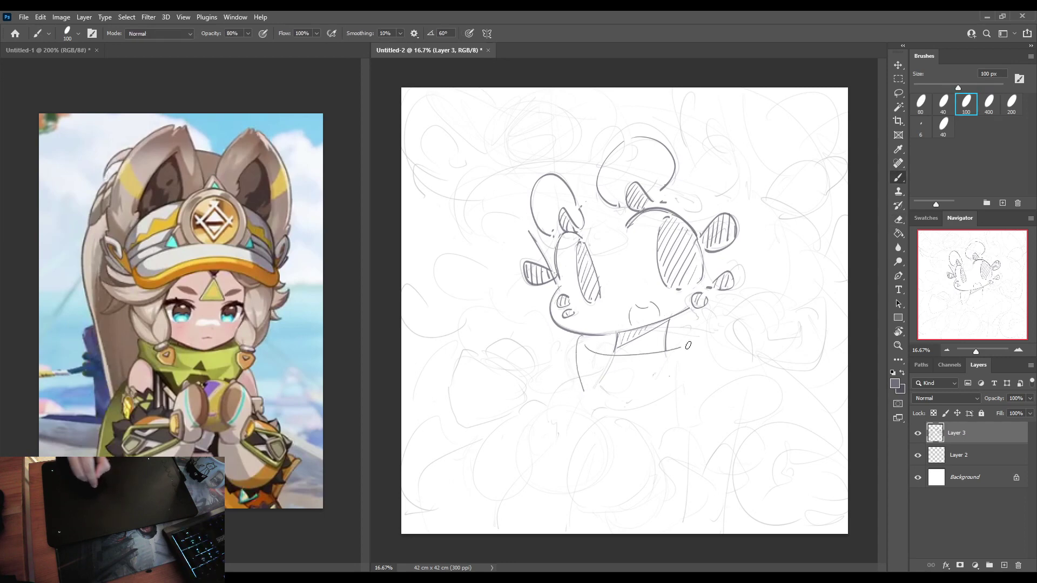
{"action": "key", "text": "ctrl+z"}
{"action": "key", "text": "ctrl+z"}
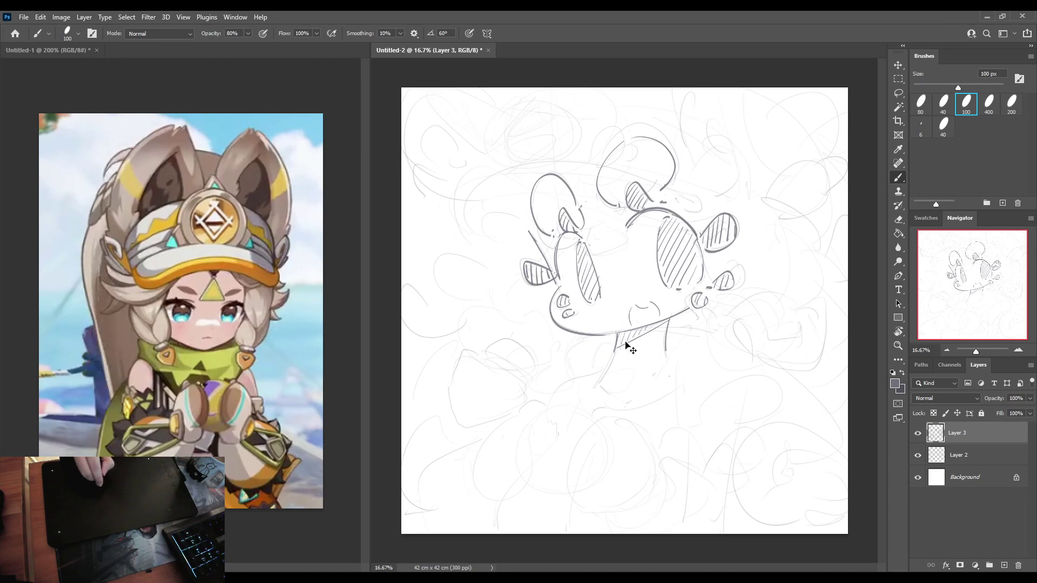
Erase the neck lines and chin shadow, and draw the scarf's upper edge curving from the left past the chin to the right.
{"action": "key", "text": "e"}
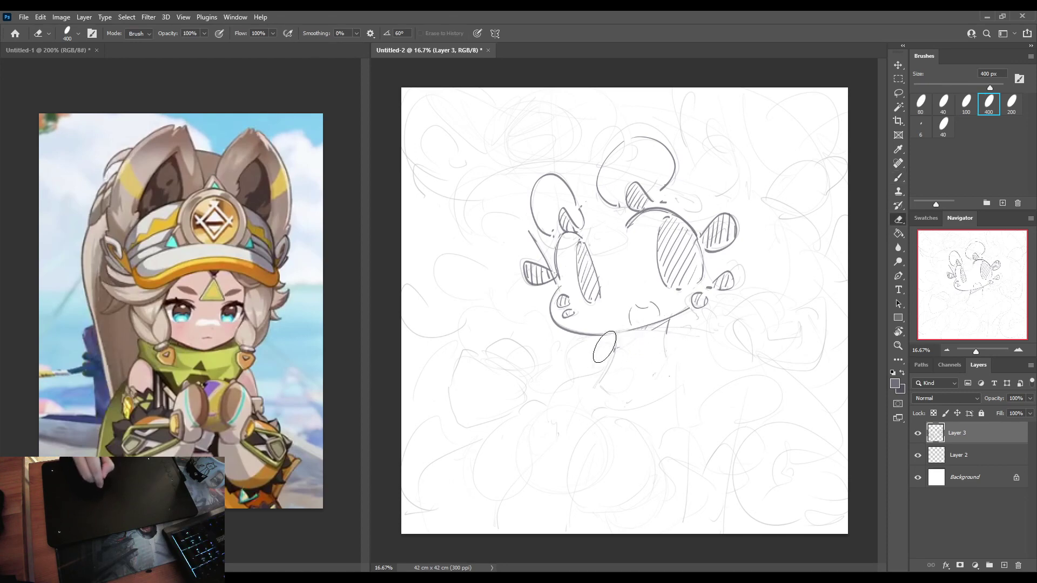
{"action": "key", "text": "b"}
{"action": "left_click_drag", "start_coordinate": [563, 372], "coordinate": [611, 336]}
{"action": "left_click_drag", "start_coordinate": [603, 336], "coordinate": [716, 336]}
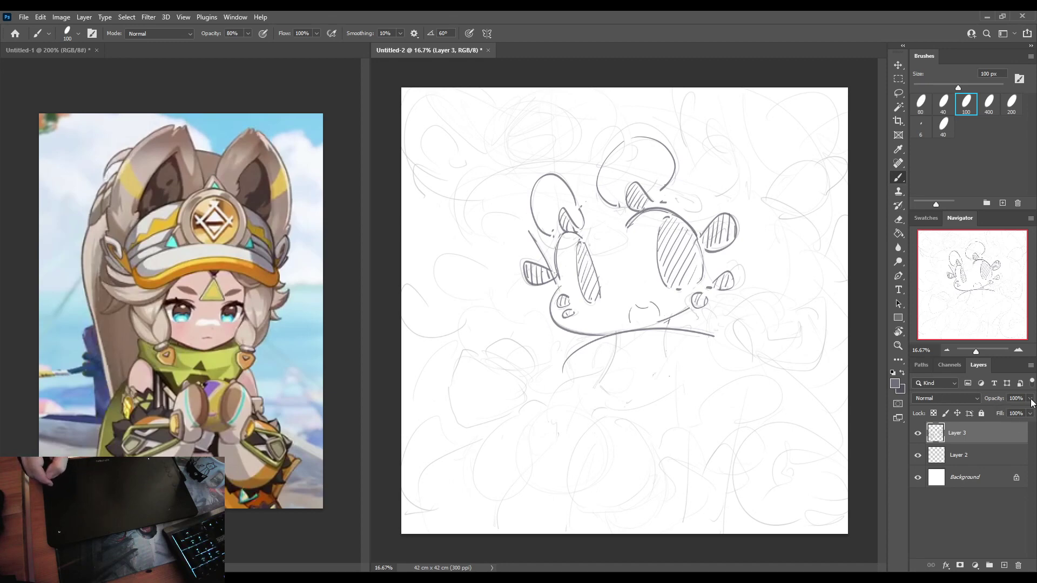
Erase the curved mark above the chin on Layer 3 and hatch the narrow gap between the right jaw and the scarf edge.
{"action": "left_click", "coordinate": [1007, 455]}
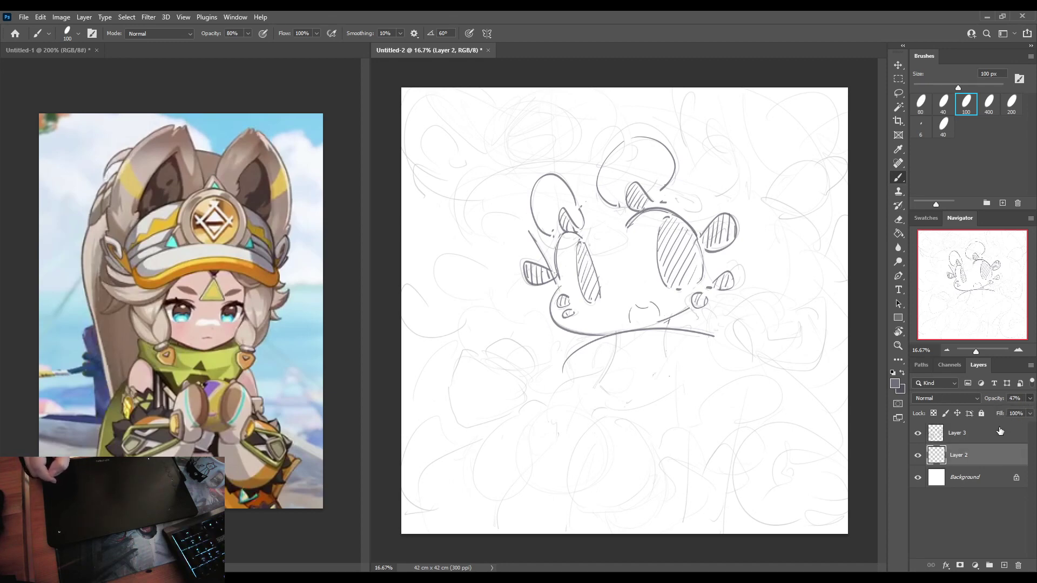
{"action": "left_click", "coordinate": [1001, 431]}
{"action": "key", "text": "e"}
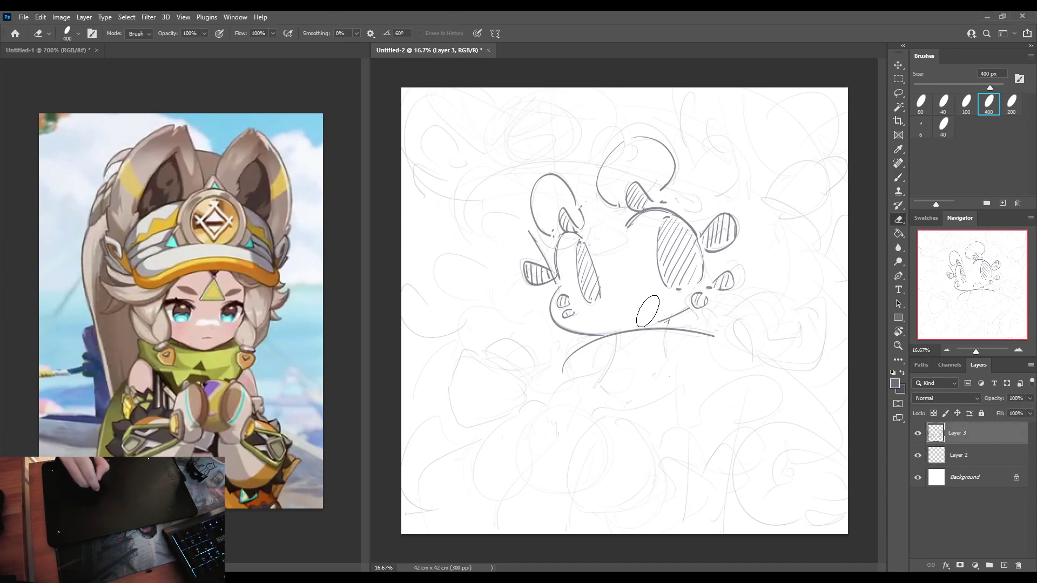
{"action": "key", "text": "b"}
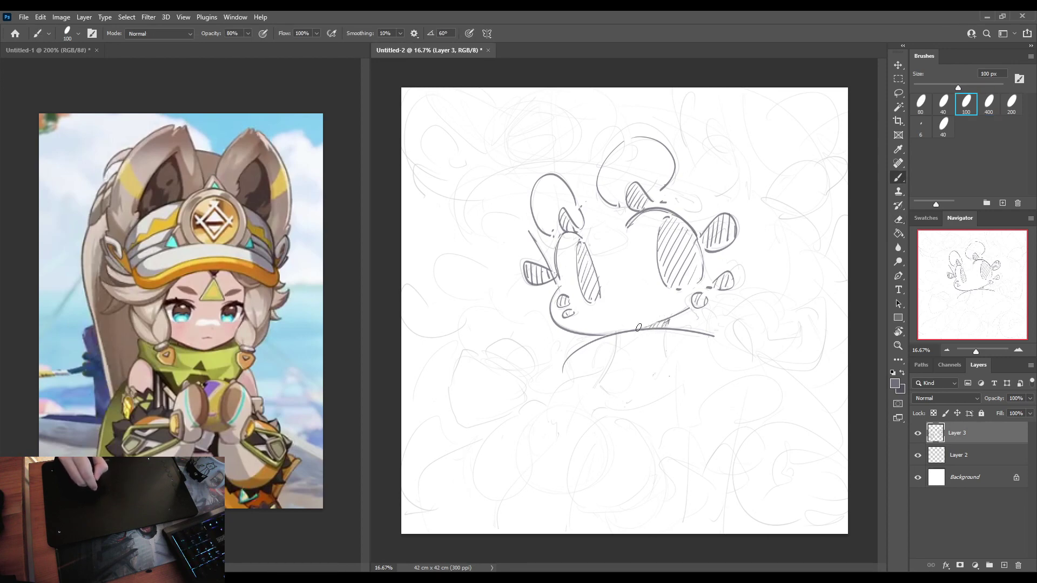
Check the drawing in a mirrored view, restore it, and add short horizontal marks below the scarf edge.
{"action": "key", "text": "h"}
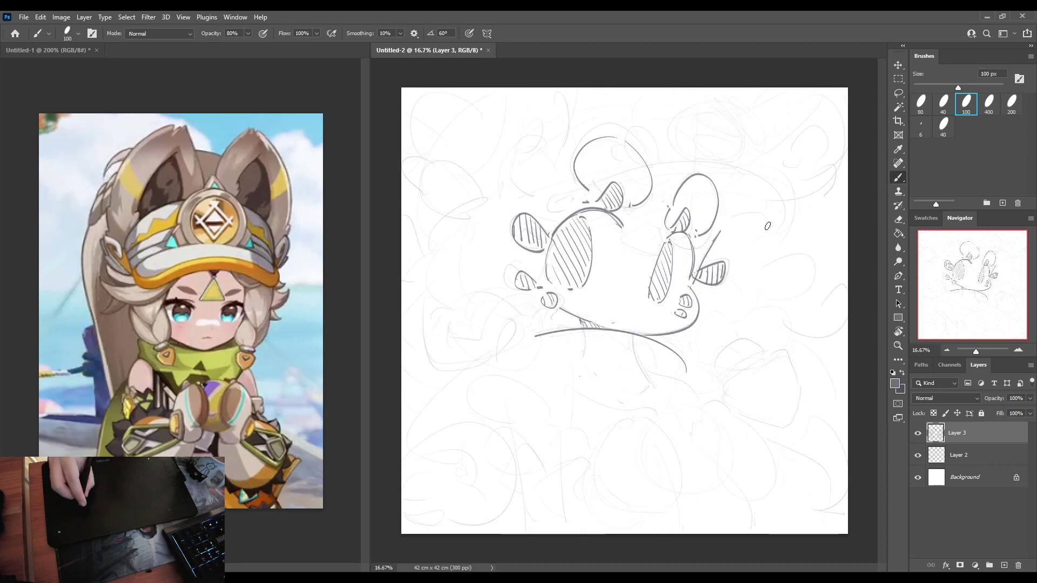
{"action": "key", "text": "h"}
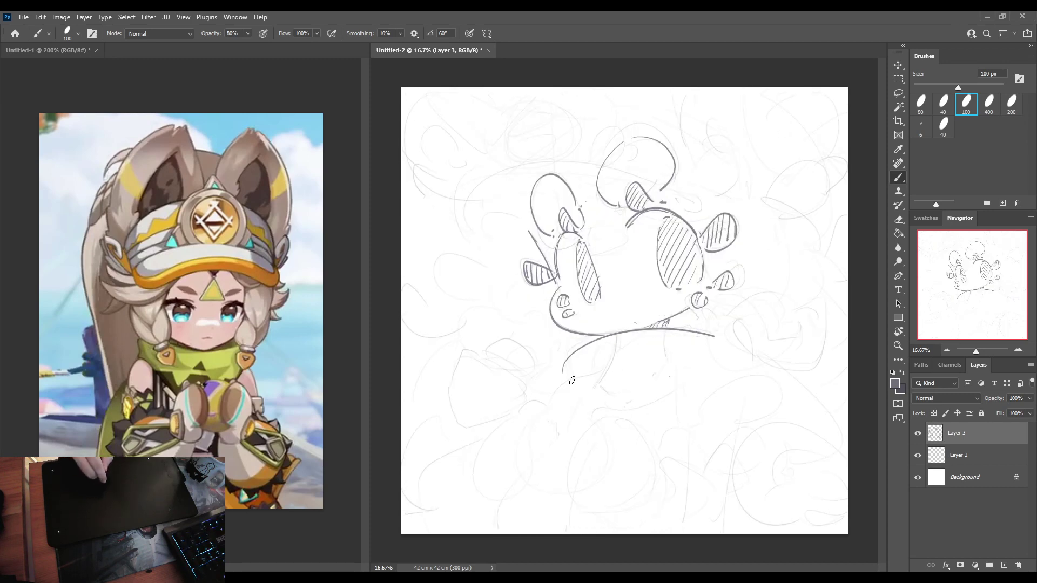
{"action": "left_click_drag", "start_coordinate": [598, 383], "coordinate": [623, 381]}
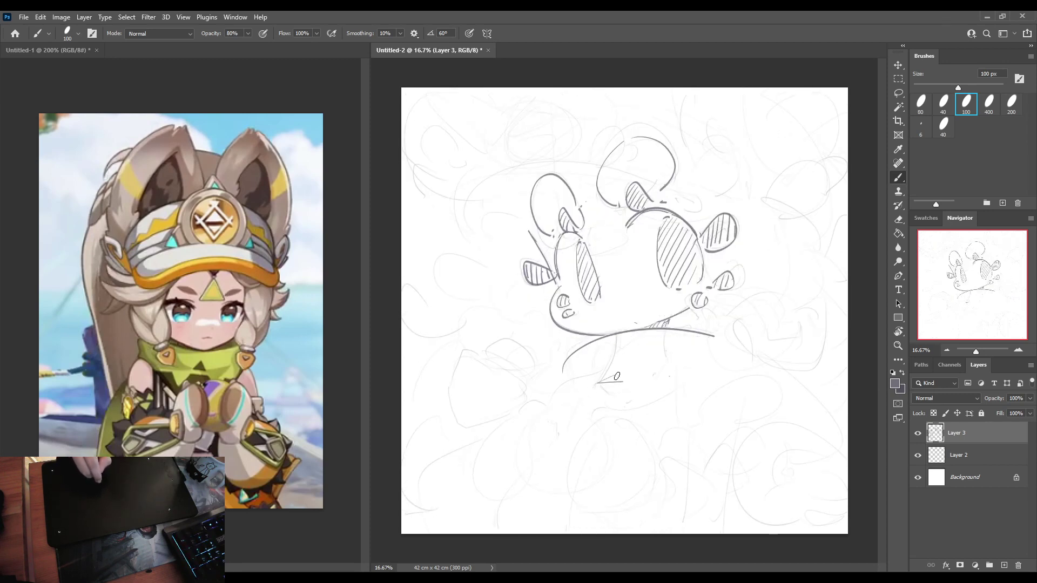
{"action": "left_click_drag", "start_coordinate": [685, 373], "coordinate": [691, 374]}
Lasso the traced facial features, shift them slightly downward, deselect them, and check the result in a mirrored view.
{"action": "key", "text": "l"}
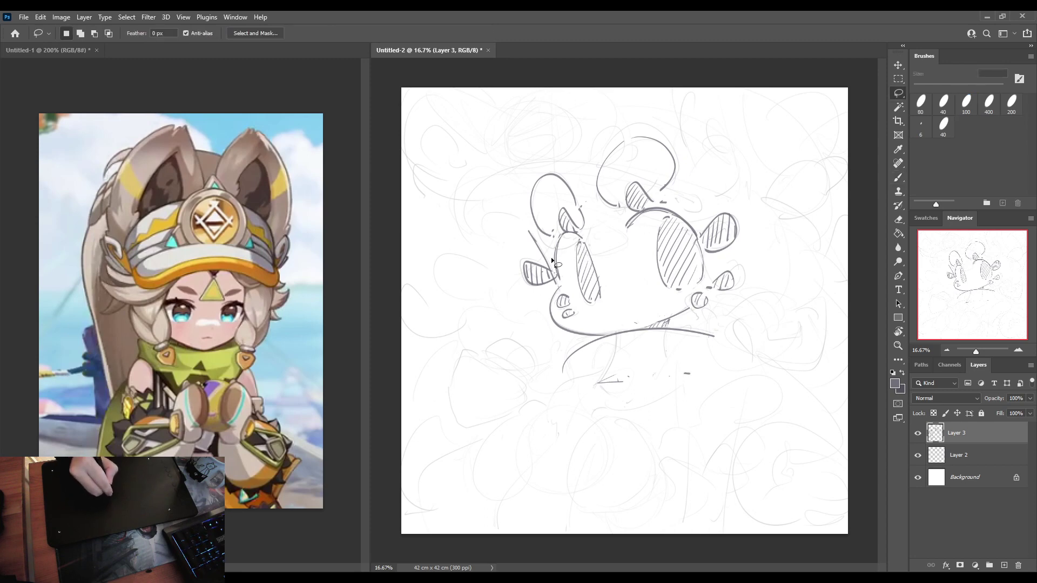
{"action": "mouse_move", "coordinate": [559, 282]}
{"action": "left_mouse_down"}
{"action": "mouse_move", "coordinate": [532, 287]}
{"action": "mouse_move", "coordinate": [519, 267]}
{"action": "mouse_move", "coordinate": [528, 258]}
{"action": "mouse_move", "coordinate": [552, 266]}
{"action": "mouse_move", "coordinate": [531, 221]}
{"action": "mouse_move", "coordinate": [541, 138]}
{"action": "mouse_move", "coordinate": [761, 133]}
{"action": "mouse_move", "coordinate": [789, 276]}
{"action": "mouse_move", "coordinate": [726, 319]}
{"action": "mouse_move", "coordinate": [645, 303]}
{"action": "mouse_move", "coordinate": [562, 319]}
{"action": "mouse_move", "coordinate": [563, 283]}
{"action": "mouse_move", "coordinate": [586, 290]}
{"action": "left_mouse_up"}
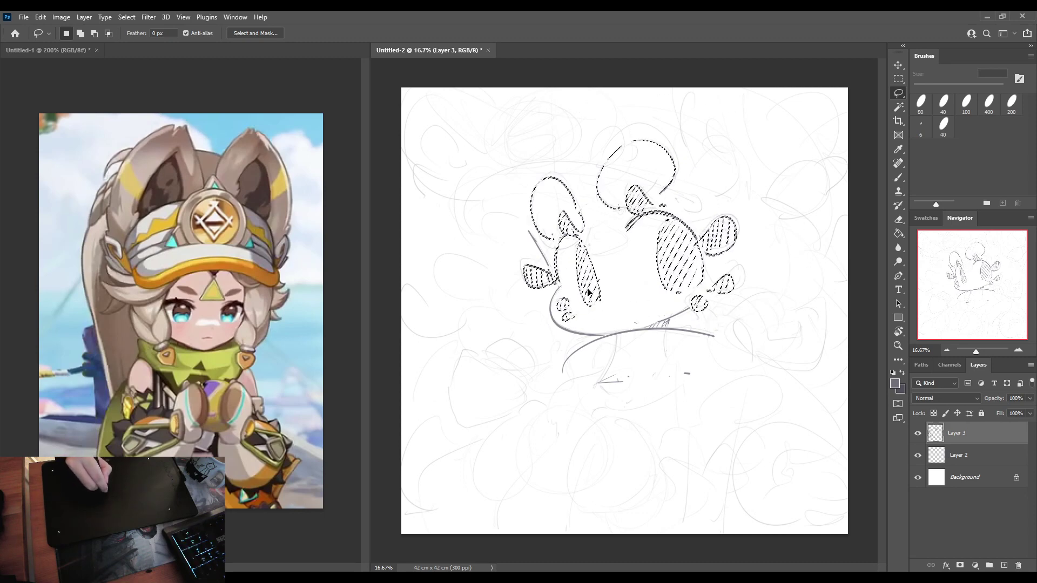
{"action": "key", "text": "ctrl+d"}
{"action": "key", "text": "ctrl+shift+h"}
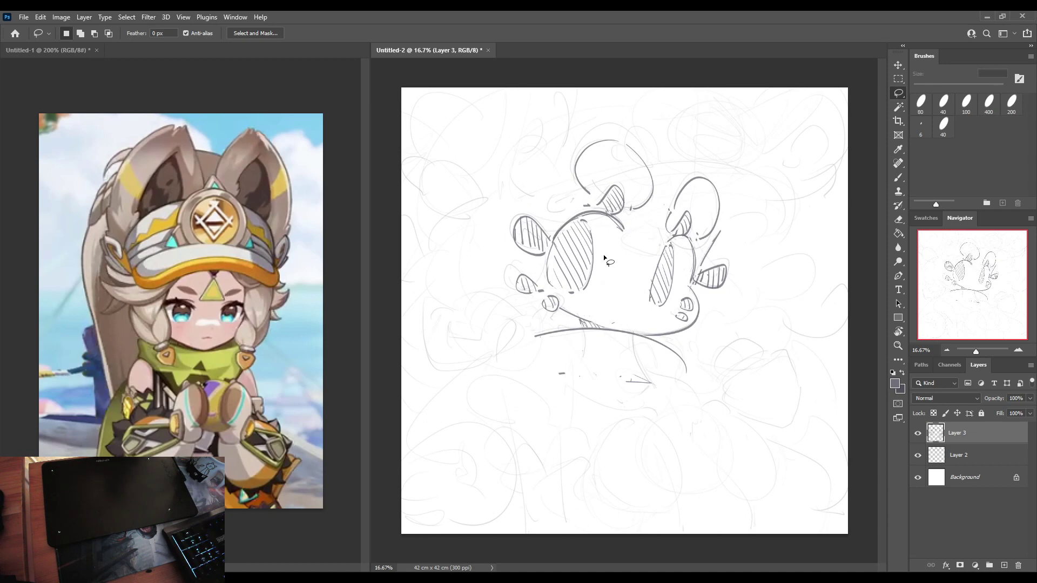
{"action": "key", "text": "ctrl+shift+h"}
Trace the curved strand and oval shape between the eyes, and the long rounded lock beside the right eye.
{"action": "key", "text": "b"}
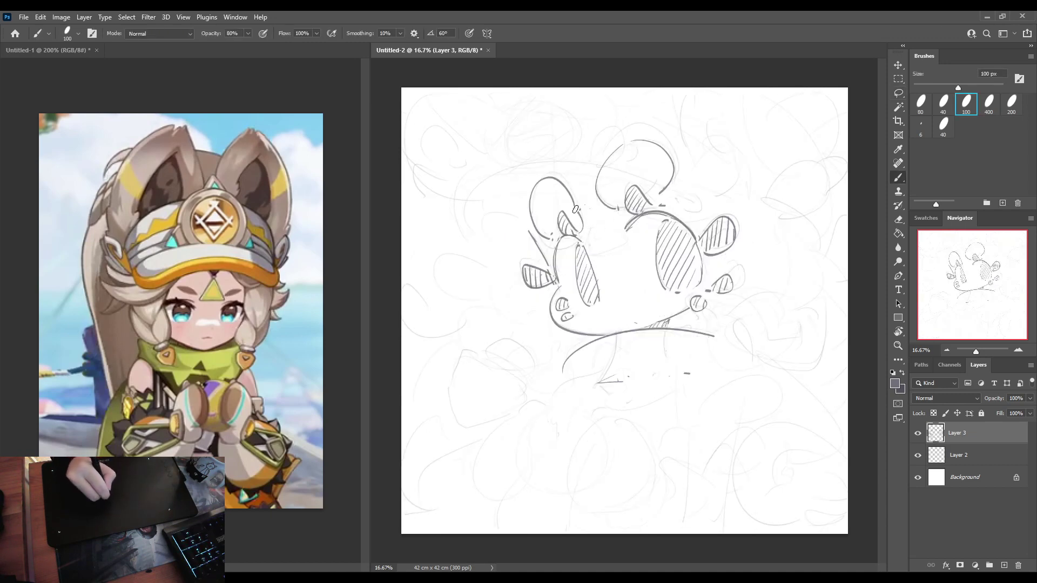
{"action": "mouse_move", "coordinate": [578, 208]}
{"action": "left_mouse_down"}
{"action": "mouse_move", "coordinate": [611, 197]}
{"action": "mouse_move", "coordinate": [590, 223]}
{"action": "mouse_move", "coordinate": [618, 232]}
{"action": "mouse_move", "coordinate": [600, 226]}
{"action": "left_mouse_up"}
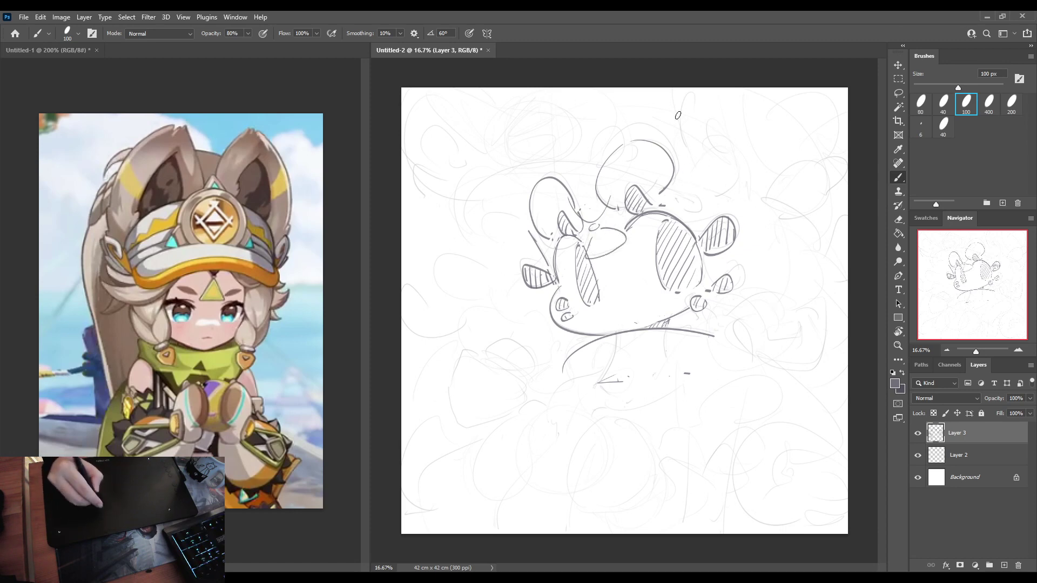
{"action": "left_click_drag", "start_coordinate": [670, 190], "coordinate": [685, 213]}
{"action": "mouse_move", "coordinate": [705, 248]}
{"action": "left_mouse_down"}
{"action": "mouse_move", "coordinate": [767, 210]}
{"action": "mouse_move", "coordinate": [724, 203]}
{"action": "left_mouse_up"}
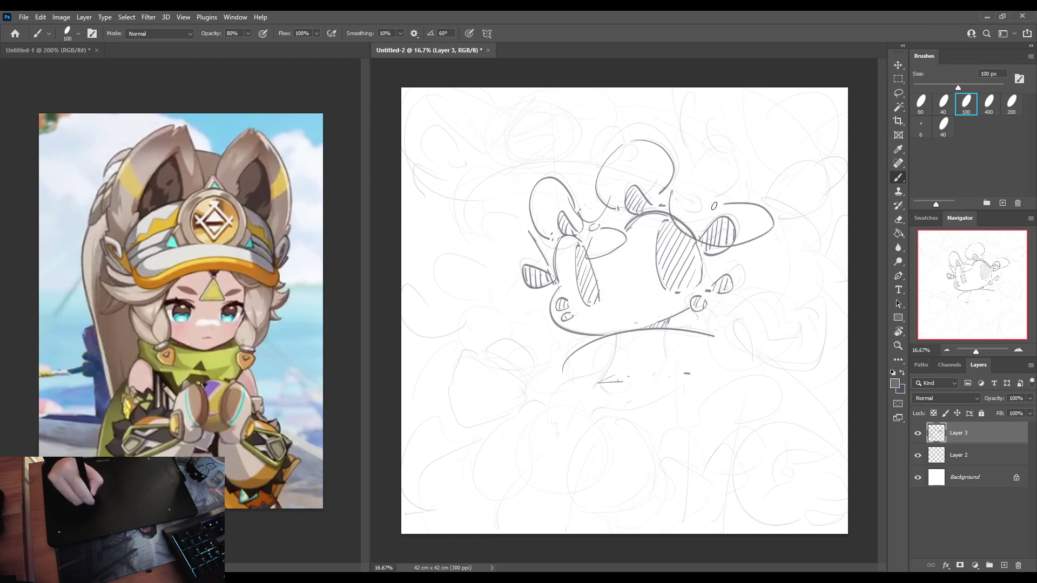
Trace the rounded hair locks stacked along the left side of the face down to the scarf.
{"action": "mouse_move", "coordinate": [493, 227]}
{"action": "left_mouse_down"}
{"action": "mouse_move", "coordinate": [521, 257]}
{"action": "mouse_move", "coordinate": [519, 225]}
{"action": "mouse_move", "coordinate": [496, 227]}
{"action": "mouse_move", "coordinate": [517, 213]}
{"action": "left_mouse_up"}
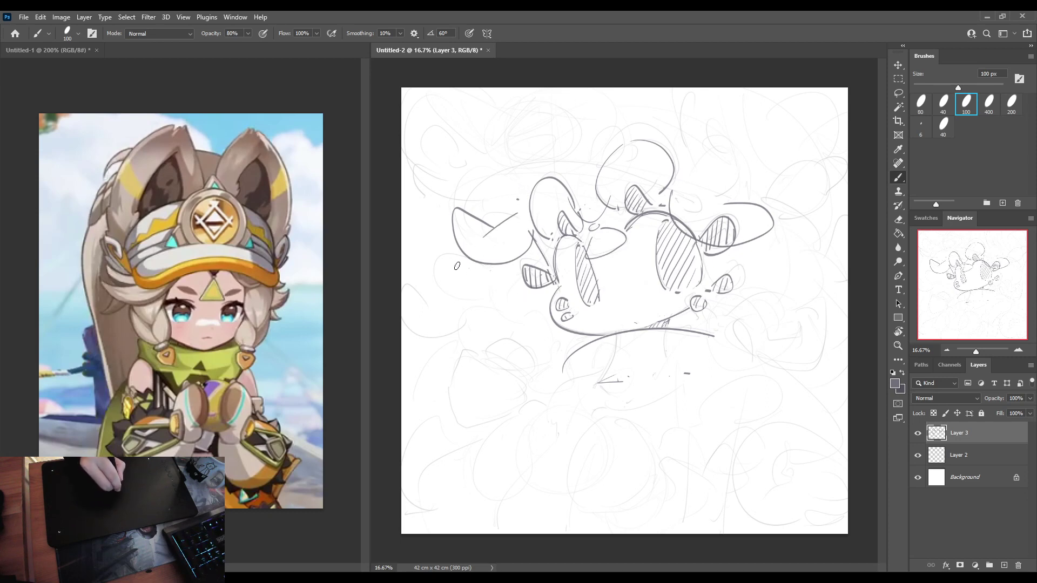
{"action": "mouse_move", "coordinate": [466, 269]}
{"action": "left_mouse_down"}
{"action": "mouse_move", "coordinate": [439, 292]}
{"action": "mouse_move", "coordinate": [514, 283]}
{"action": "left_mouse_up"}
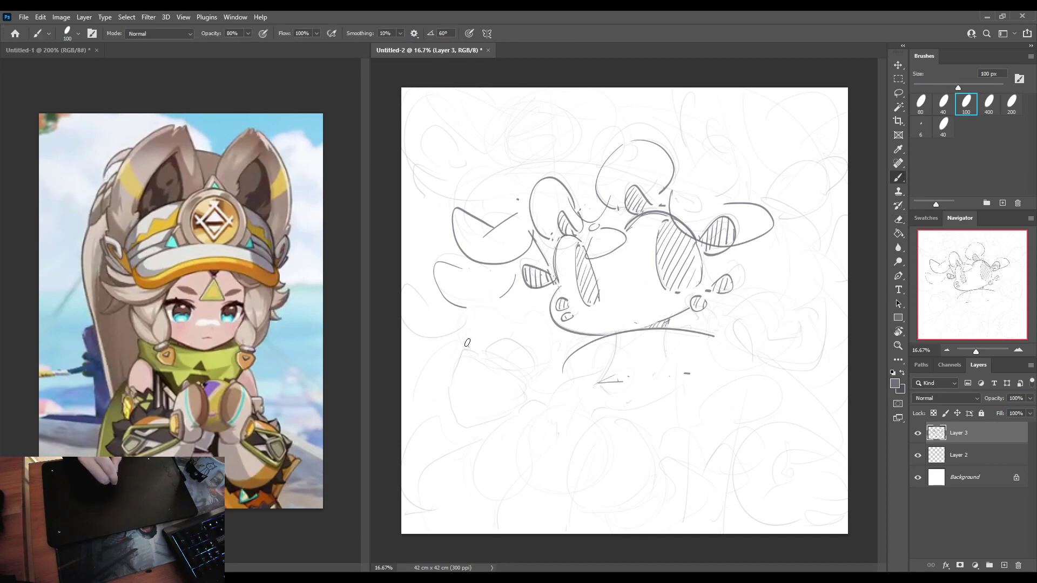
{"action": "mouse_move", "coordinate": [467, 346]}
{"action": "left_mouse_down"}
{"action": "mouse_move", "coordinate": [499, 302]}
{"action": "mouse_move", "coordinate": [531, 301]}
{"action": "left_mouse_up"}
{"action": "mouse_move", "coordinate": [532, 365]}
{"action": "left_mouse_down"}
{"action": "mouse_move", "coordinate": [556, 366]}
{"action": "mouse_move", "coordinate": [564, 341]}
{"action": "left_mouse_up"}
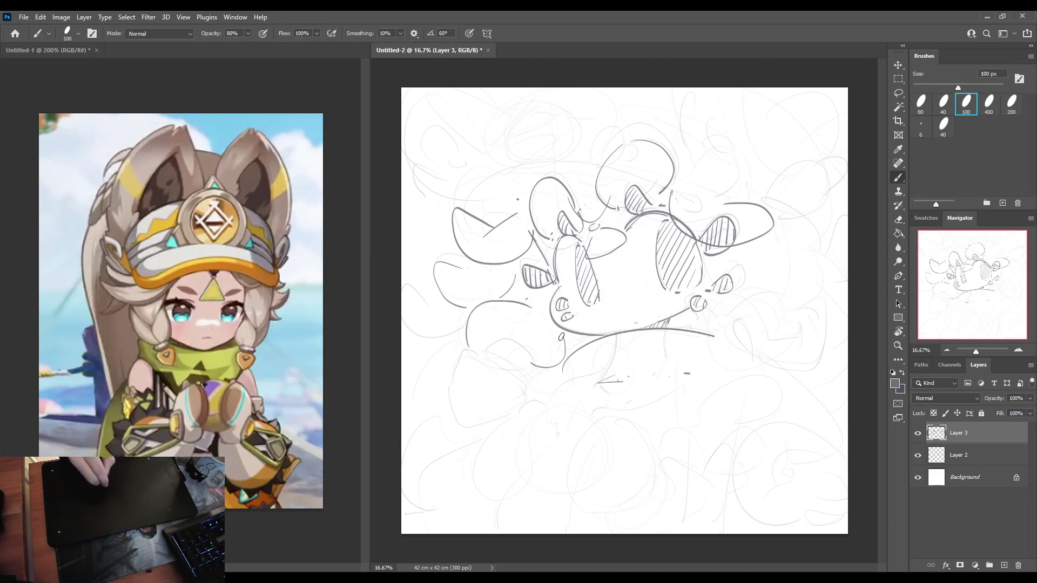
Trace the right-side hair locks and the outline of the right hair ornament, and add an inner arc to the lower left lock.
{"action": "left_click_drag", "start_coordinate": [713, 292], "coordinate": [709, 326]}
{"action": "mouse_move", "coordinate": [716, 280]}
{"action": "left_mouse_down"}
{"action": "mouse_move", "coordinate": [788, 289]}
{"action": "mouse_move", "coordinate": [838, 266]}
{"action": "mouse_move", "coordinate": [812, 301]}
{"action": "mouse_move", "coordinate": [752, 309]}
{"action": "mouse_move", "coordinate": [768, 318]}
{"action": "left_mouse_up"}
{"action": "key", "text": "e"}
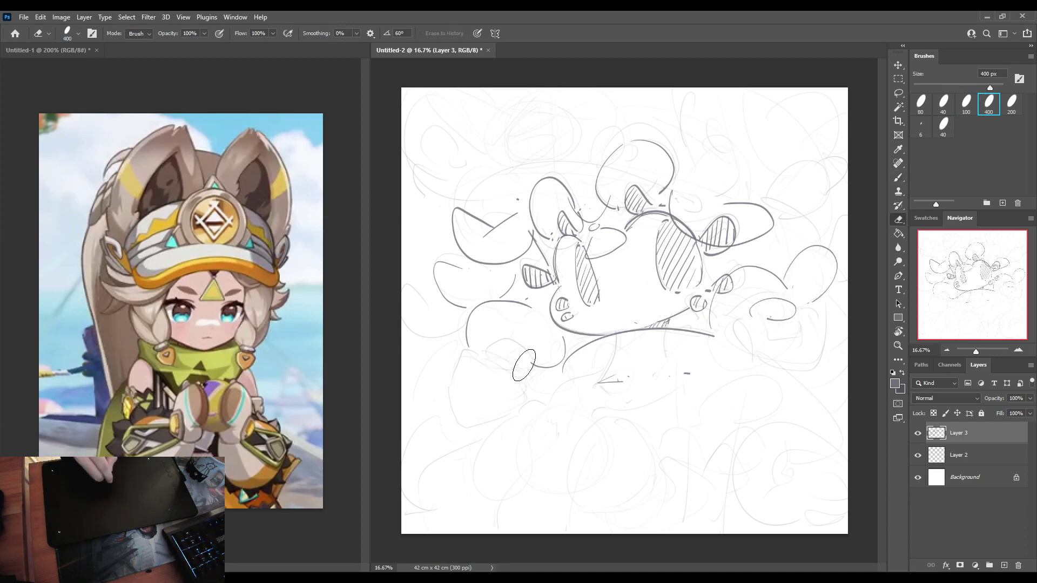
{"action": "left_click", "coordinate": [528, 363]}
{"action": "key", "text": "b"}
{"action": "mouse_move", "coordinate": [491, 352]}
{"action": "left_mouse_down"}
{"action": "mouse_move", "coordinate": [503, 329]}
{"action": "mouse_move", "coordinate": [532, 364]}
{"action": "mouse_move", "coordinate": [497, 352]}
{"action": "mouse_move", "coordinate": [534, 382]}
{"action": "left_mouse_up"}
{"action": "mouse_move", "coordinate": [782, 314]}
{"action": "left_mouse_down"}
{"action": "mouse_move", "coordinate": [744, 347]}
{"action": "mouse_move", "coordinate": [781, 367]}
{"action": "mouse_move", "coordinate": [809, 366]}
{"action": "mouse_move", "coordinate": [819, 326]}
{"action": "mouse_move", "coordinate": [806, 314]}
{"action": "mouse_move", "coordinate": [824, 338]}
{"action": "left_mouse_up"}
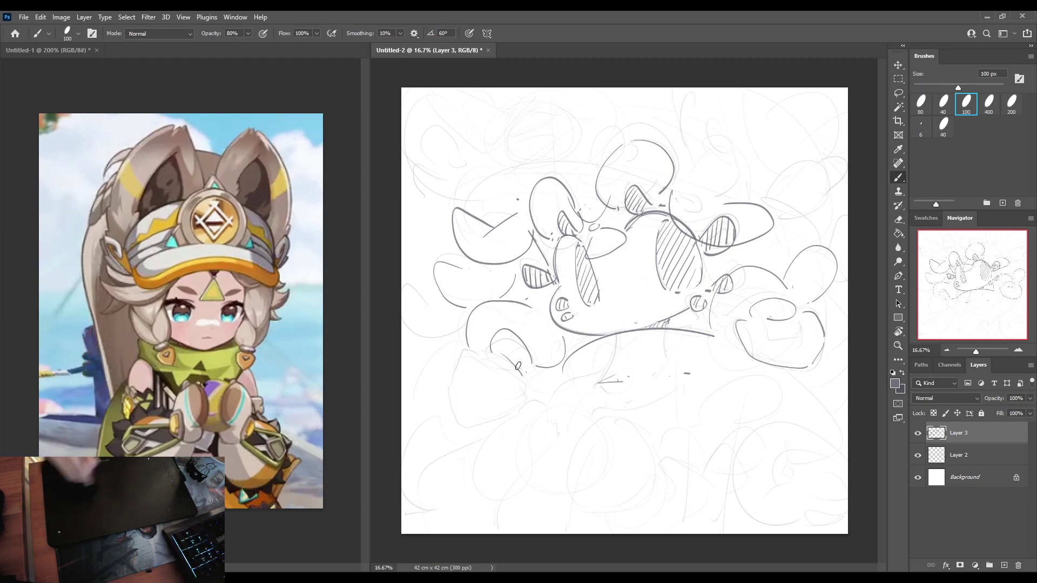
Outline the left hair ornament and add inner border lines along the edges of both ornaments.
{"action": "mouse_move", "coordinate": [459, 352]}
{"action": "left_mouse_down"}
{"action": "mouse_move", "coordinate": [448, 395]}
{"action": "mouse_move", "coordinate": [456, 416]}
{"action": "mouse_move", "coordinate": [474, 421]}
{"action": "mouse_move", "coordinate": [465, 423]}
{"action": "mouse_move", "coordinate": [502, 416]}
{"action": "mouse_move", "coordinate": [523, 393]}
{"action": "left_mouse_up"}
{"action": "left_click_drag", "start_coordinate": [476, 349], "coordinate": [524, 388]}
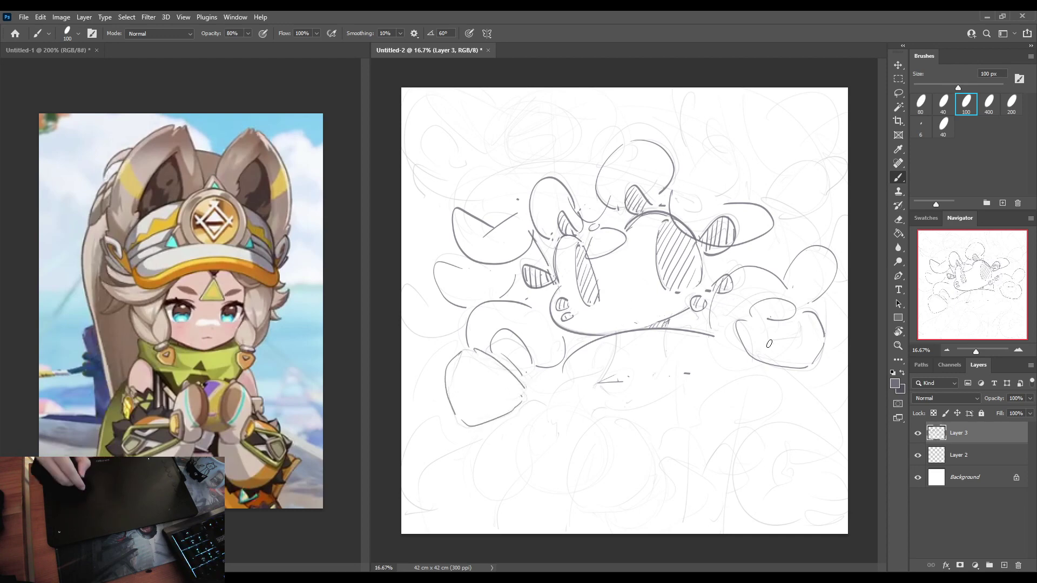
{"action": "mouse_move", "coordinate": [741, 327]}
{"action": "left_mouse_down"}
{"action": "mouse_move", "coordinate": [751, 347]}
{"action": "mouse_move", "coordinate": [778, 357]}
{"action": "mouse_move", "coordinate": [767, 358]}
{"action": "mouse_move", "coordinate": [808, 364]}
{"action": "left_mouse_up"}
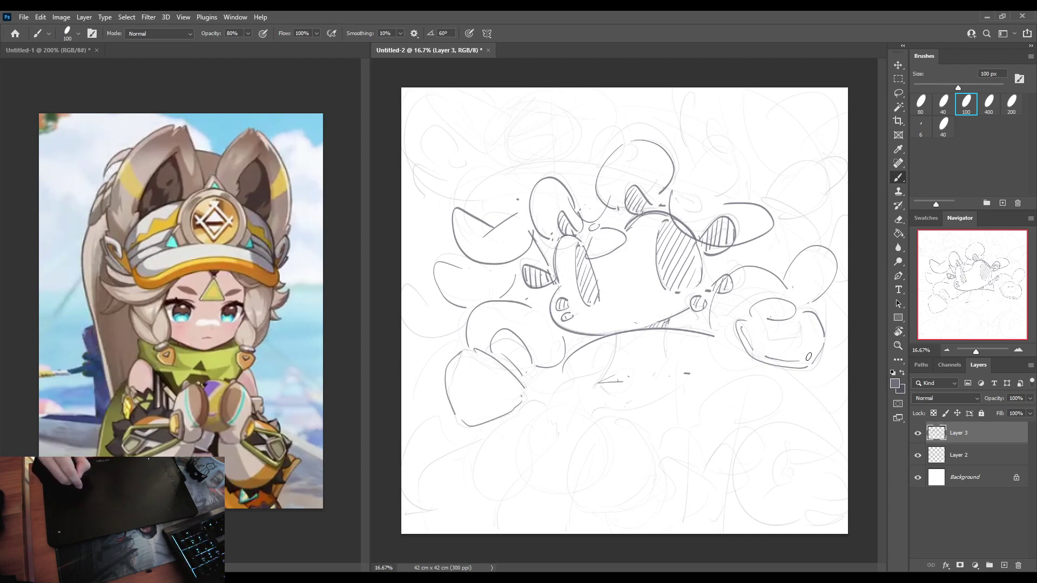
{"action": "left_click_drag", "start_coordinate": [463, 358], "coordinate": [464, 409]}
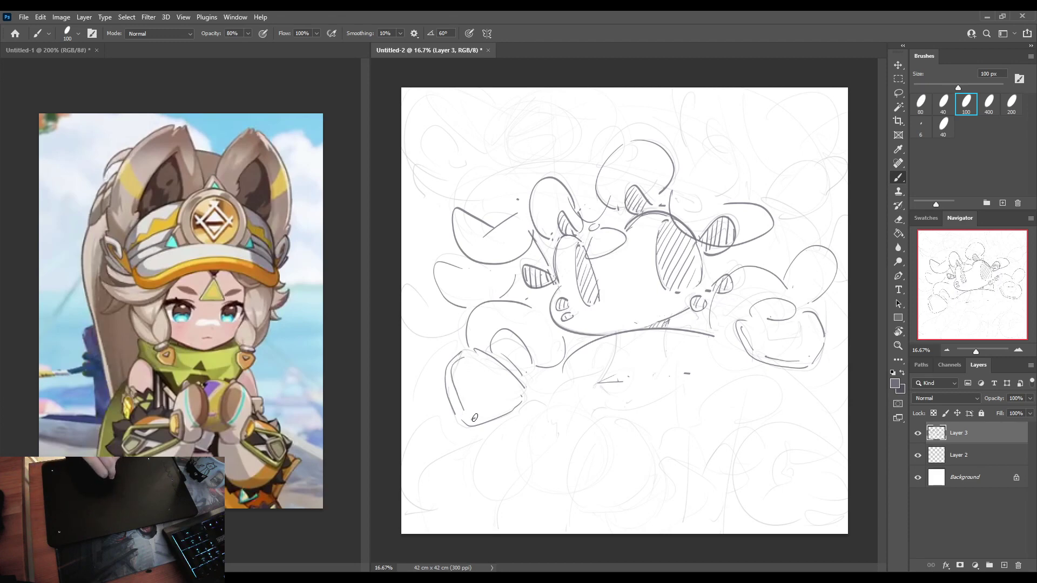
{"action": "key", "text": "e"}
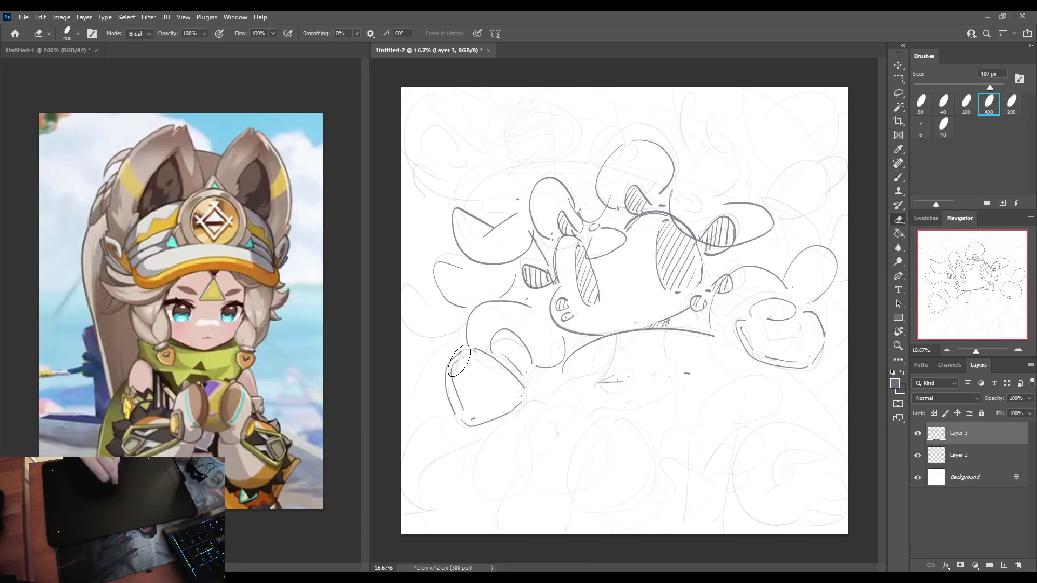
{"action": "key", "text": "b"}
{"action": "left_click_drag", "start_coordinate": [470, 419], "coordinate": [505, 412]}
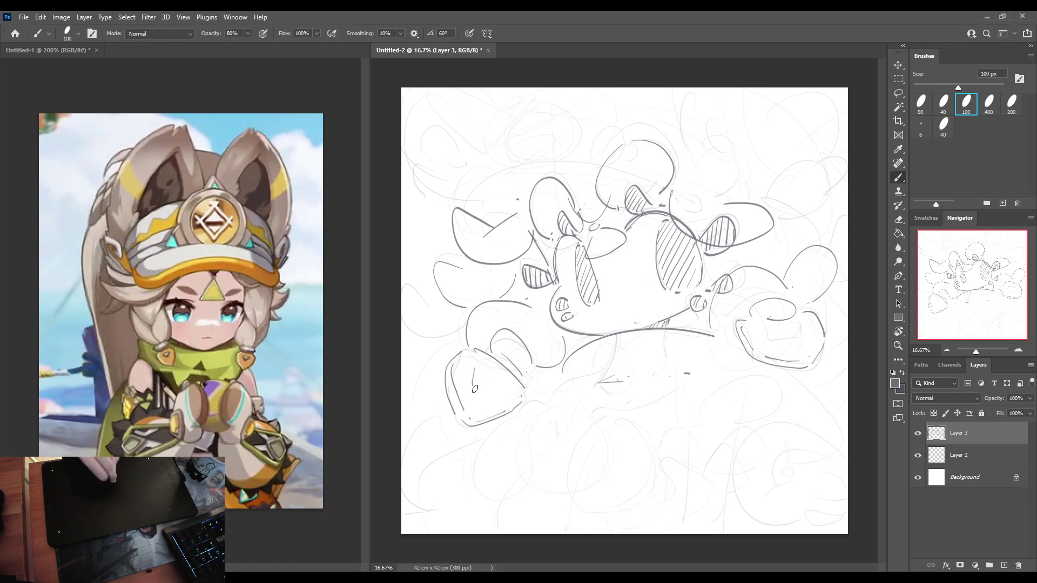
Draw small rounded shapes in the centers of the left and right hair ornaments, cleaning up overlapping lines.
{"action": "key", "text": "e"}
{"action": "key", "text": "b"}
{"action": "key", "text": "e"}
{"action": "key", "text": "b"}
{"action": "mouse_move", "coordinate": [477, 372]}
{"action": "left_mouse_down"}
{"action": "mouse_move", "coordinate": [498, 393]}
{"action": "mouse_move", "coordinate": [478, 364]}
{"action": "mouse_move", "coordinate": [499, 392]}
{"action": "mouse_move", "coordinate": [473, 405]}
{"action": "left_mouse_up"}
{"action": "mouse_move", "coordinate": [785, 329]}
{"action": "left_mouse_down"}
{"action": "mouse_move", "coordinate": [781, 346]}
{"action": "mouse_move", "coordinate": [800, 347]}
{"action": "left_mouse_up"}
{"action": "left_click", "coordinate": [805, 354]}
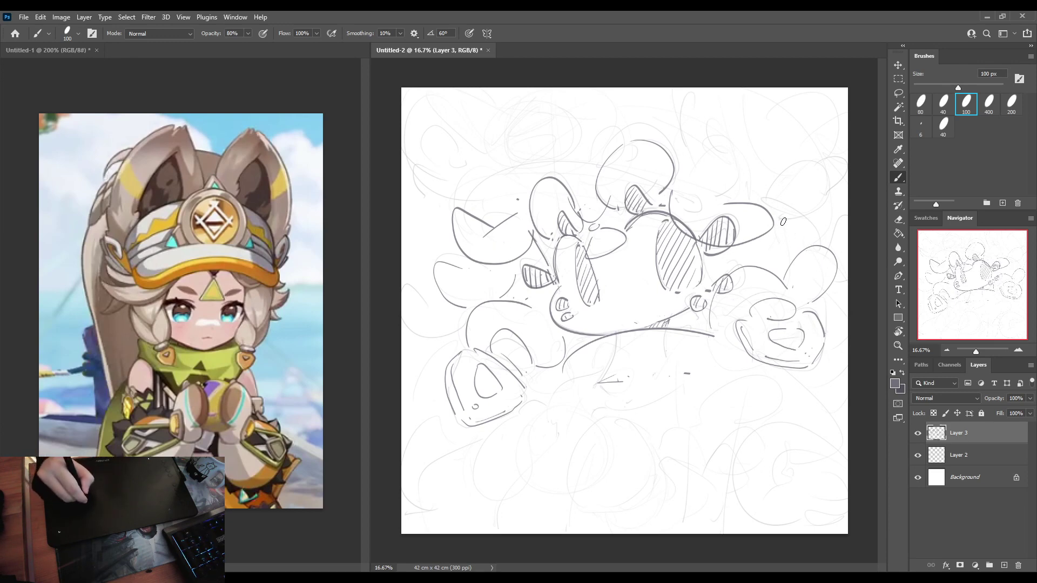
Add a short curve beside the right locks and draw the cap brim's lower edge across the forehead, redoing uneven strokes.
{"action": "left_click_drag", "start_coordinate": [784, 221], "coordinate": [800, 253]}
{"action": "mouse_move", "coordinate": [449, 186]}
{"action": "left_mouse_down"}
{"action": "mouse_move", "coordinate": [570, 146]}
{"action": "mouse_move", "coordinate": [710, 181]}
{"action": "left_mouse_up"}
{"action": "key", "text": "ctrl+z"}
{"action": "key", "text": "ctrl+z"}
{"action": "mouse_move", "coordinate": [452, 208]}
{"action": "left_mouse_down"}
{"action": "mouse_move", "coordinate": [543, 151]}
{"action": "mouse_move", "coordinate": [682, 178]}
{"action": "mouse_move", "coordinate": [458, 185]}
{"action": "mouse_move", "coordinate": [574, 158]}
{"action": "mouse_move", "coordinate": [696, 181]}
{"action": "left_mouse_up"}
{"action": "key", "text": "ctrl+z"}
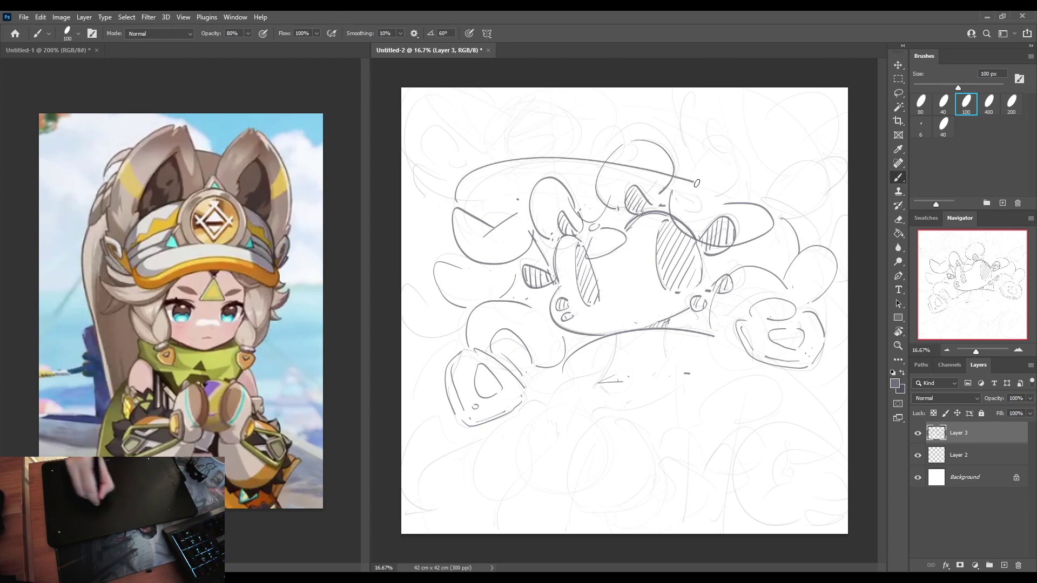
{"action": "key", "text": "ctrl+z"}
{"action": "mouse_move", "coordinate": [459, 208]}
{"action": "left_mouse_down"}
{"action": "mouse_move", "coordinate": [494, 163]}
{"action": "mouse_move", "coordinate": [631, 164]}
{"action": "mouse_move", "coordinate": [710, 192]}
{"action": "left_mouse_up"}
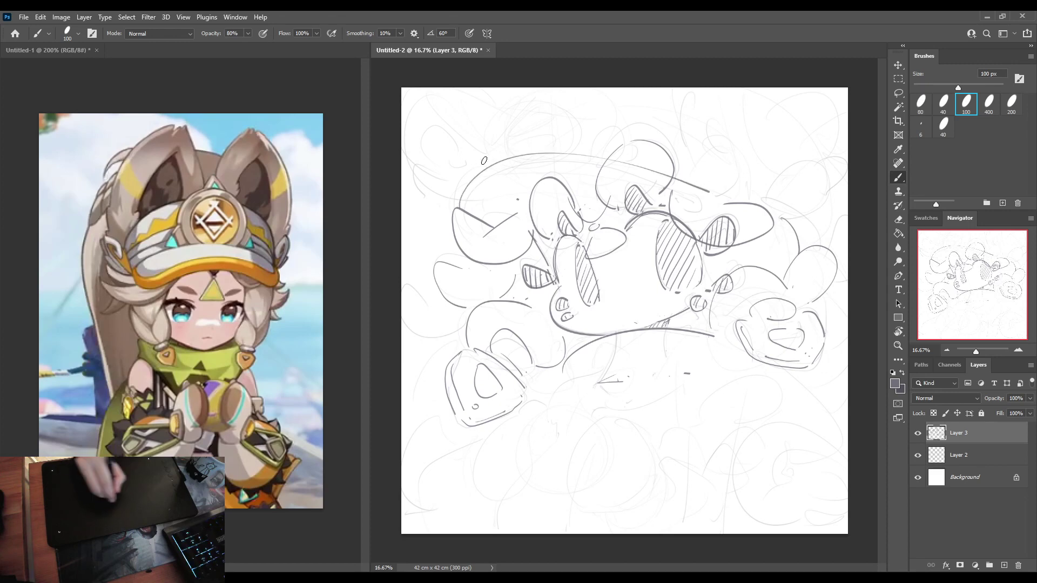
Draw the cap brim's upper edge as a wide arc and the rounded shape with inner curves at the brim's right end.
{"action": "mouse_move", "coordinate": [443, 179]}
{"action": "left_mouse_down"}
{"action": "mouse_move", "coordinate": [444, 212]}
{"action": "mouse_move", "coordinate": [449, 168]}
{"action": "mouse_move", "coordinate": [521, 137]}
{"action": "mouse_move", "coordinate": [600, 143]}
{"action": "mouse_move", "coordinate": [708, 171]}
{"action": "left_mouse_up"}
{"action": "key", "text": "ctrl+z"}
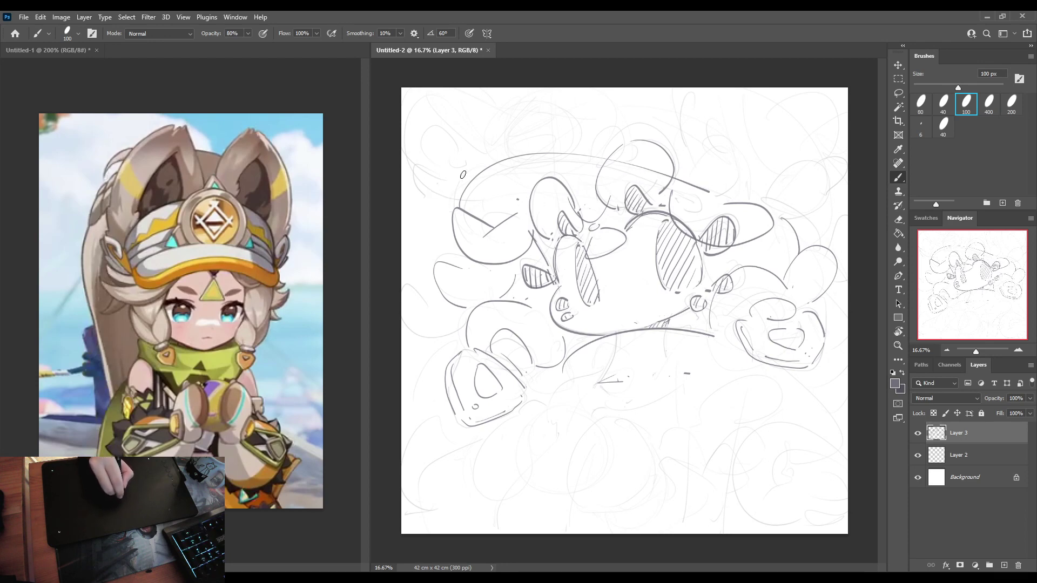
{"action": "mouse_move", "coordinate": [440, 207]}
{"action": "left_mouse_down"}
{"action": "mouse_move", "coordinate": [427, 187]}
{"action": "mouse_move", "coordinate": [494, 130]}
{"action": "mouse_move", "coordinate": [676, 172]}
{"action": "left_mouse_up"}
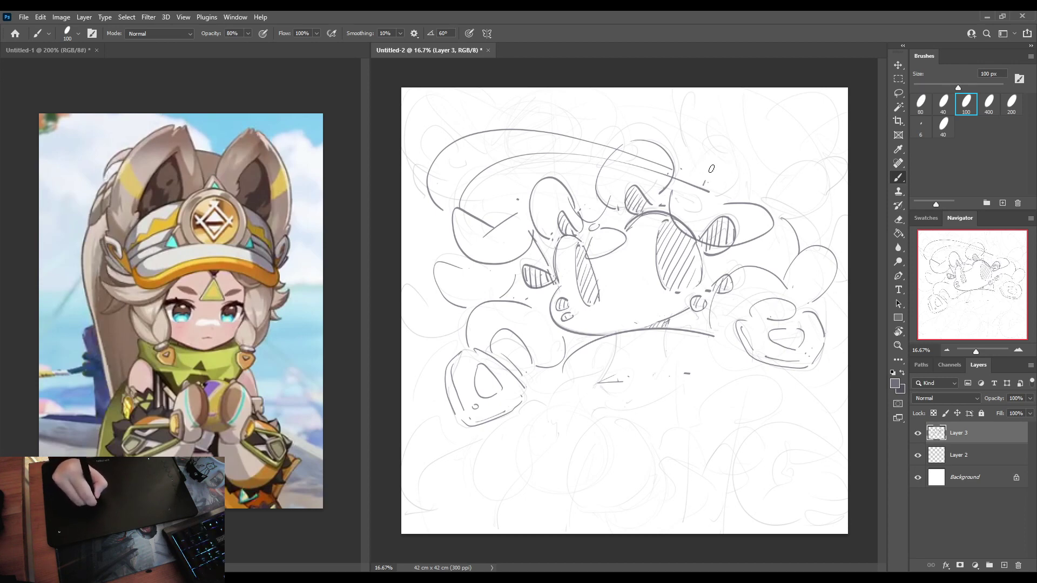
{"action": "mouse_move", "coordinate": [705, 182]}
{"action": "left_mouse_down"}
{"action": "mouse_move", "coordinate": [780, 144]}
{"action": "mouse_move", "coordinate": [731, 193]}
{"action": "mouse_move", "coordinate": [723, 186]}
{"action": "mouse_move", "coordinate": [752, 172]}
{"action": "left_mouse_up"}
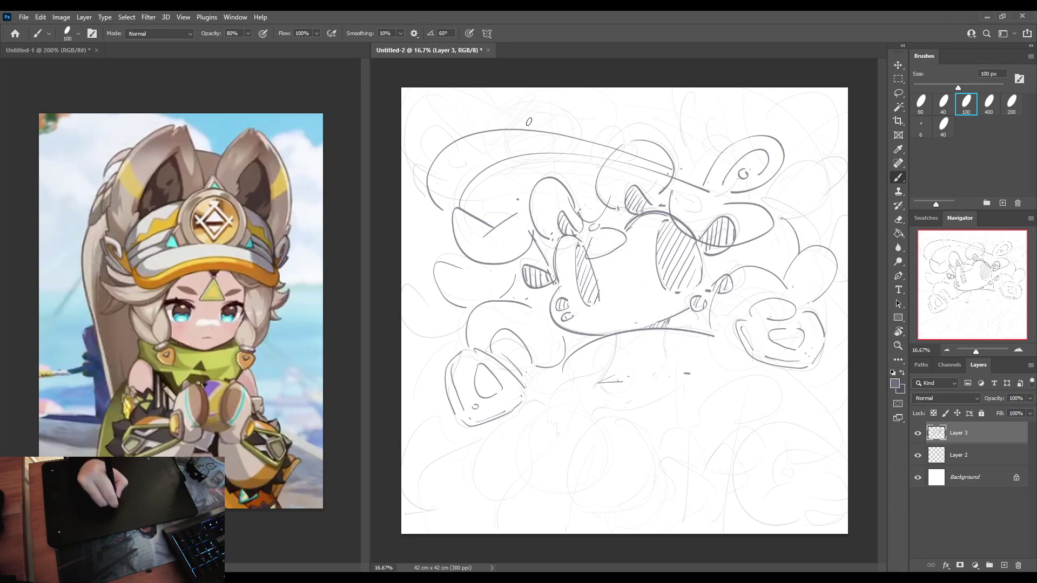
Draw the round cap medallion above the brim with an inner ring, and a cap contour line to its right.
{"action": "mouse_move", "coordinate": [501, 137]}
{"action": "left_mouse_down"}
{"action": "mouse_move", "coordinate": [554, 69]}
{"action": "mouse_move", "coordinate": [598, 162]}
{"action": "left_mouse_up"}
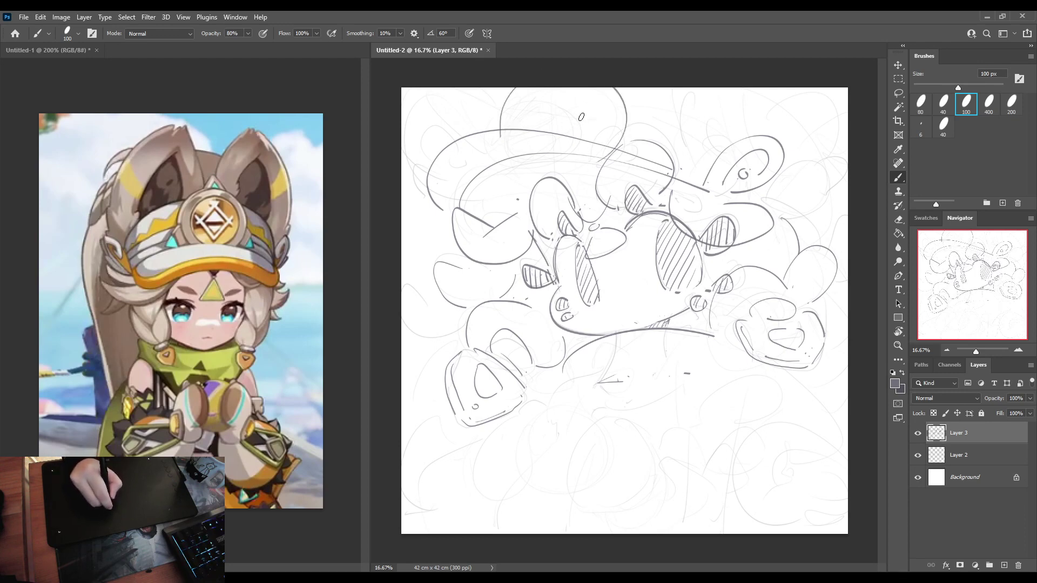
{"action": "left_click_drag", "start_coordinate": [627, 107], "coordinate": [694, 137]}
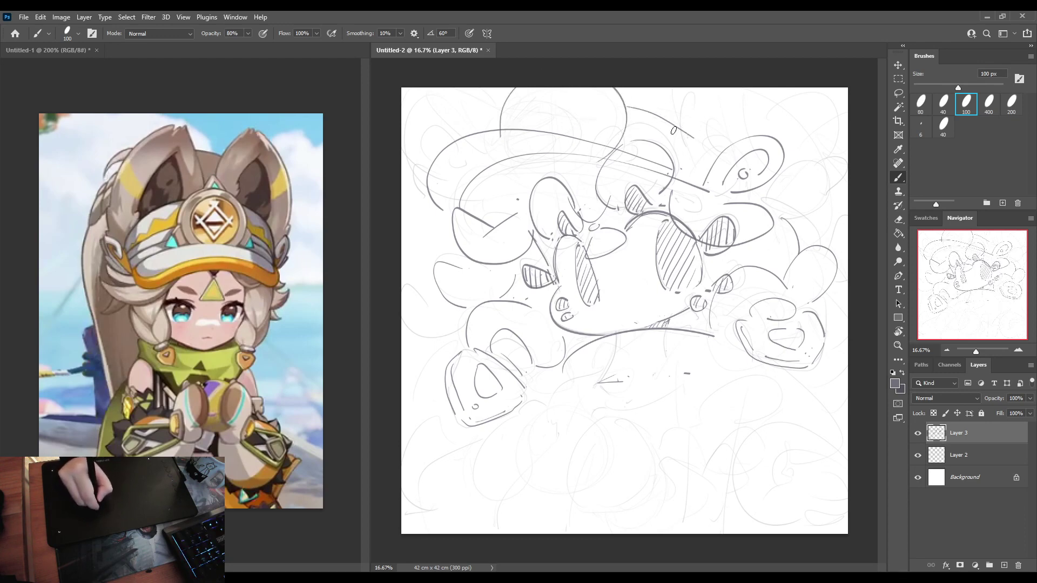
{"action": "left_click_drag", "start_coordinate": [583, 87], "coordinate": [590, 139]}
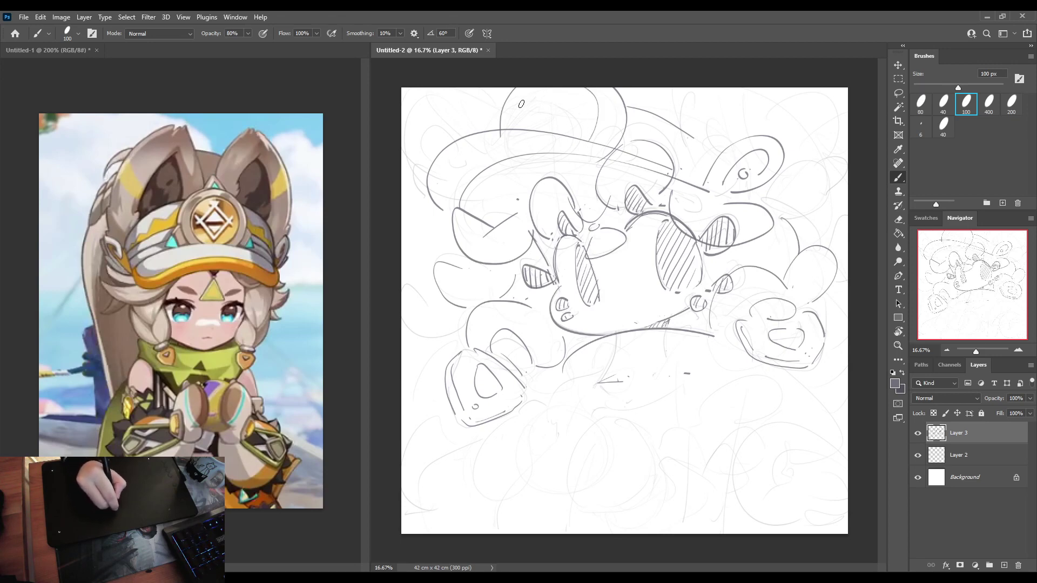
{"action": "left_click_drag", "start_coordinate": [529, 95], "coordinate": [520, 133]}
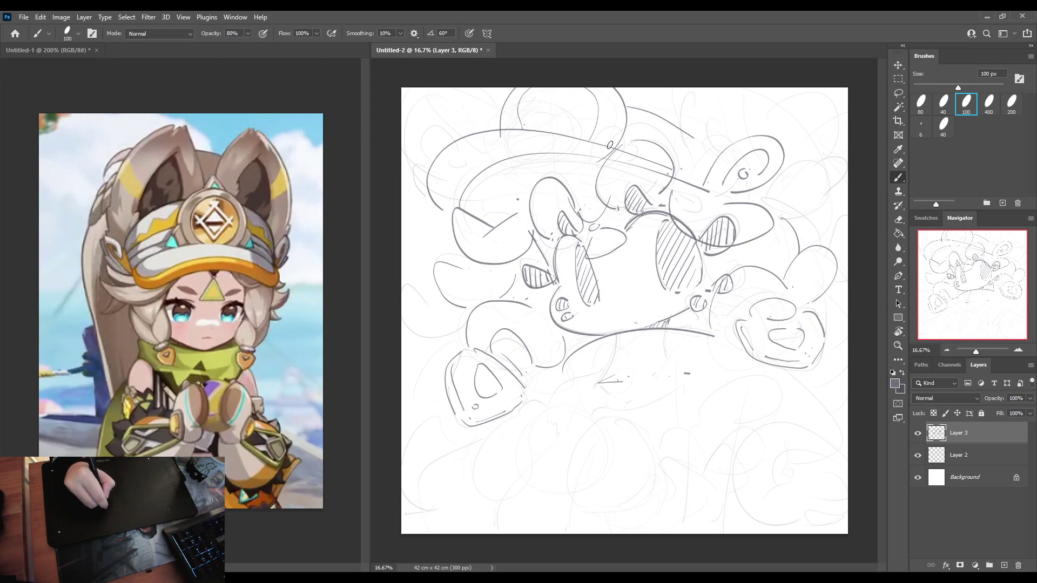
Sketch the cap's side seam and add triangular ornaments beside and inside the round emblem at the canvas's top.
{"action": "mouse_move", "coordinate": [621, 122]}
{"action": "left_mouse_down"}
{"action": "mouse_move", "coordinate": [637, 144]}
{"action": "mouse_move", "coordinate": [610, 157]}
{"action": "left_mouse_up"}
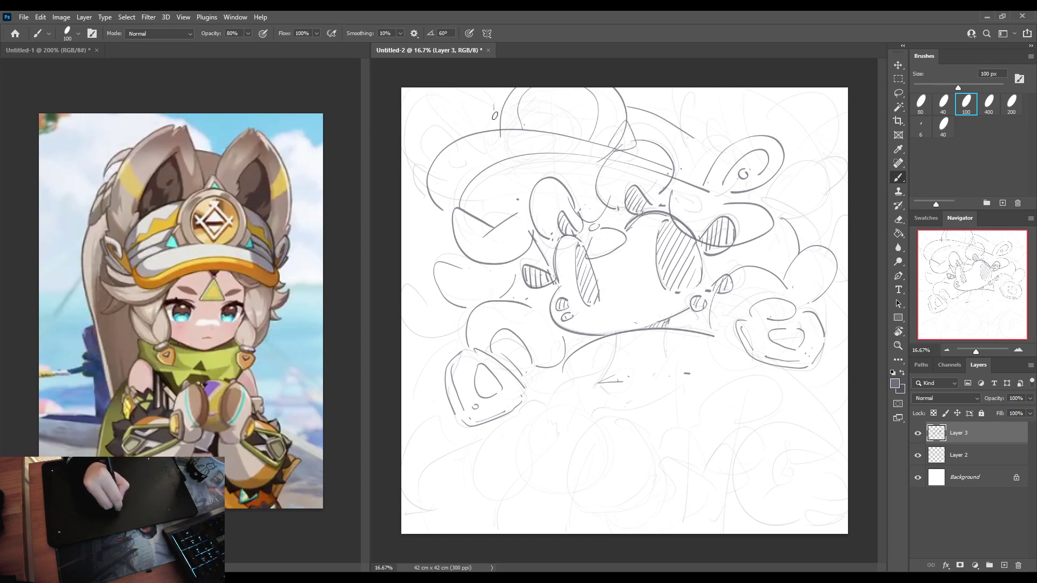
{"action": "mouse_move", "coordinate": [493, 105]}
{"action": "left_mouse_down"}
{"action": "mouse_move", "coordinate": [474, 121]}
{"action": "mouse_move", "coordinate": [497, 131]}
{"action": "left_mouse_up"}
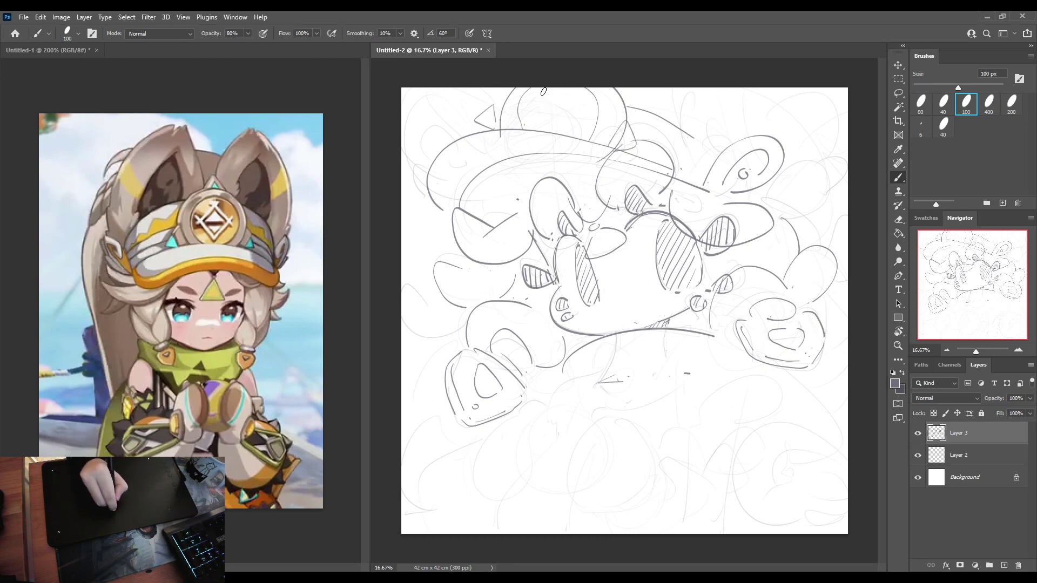
{"action": "mouse_move", "coordinate": [543, 92]}
{"action": "left_mouse_down"}
{"action": "mouse_move", "coordinate": [566, 90]}
{"action": "mouse_move", "coordinate": [534, 113]}
{"action": "mouse_move", "coordinate": [570, 119]}
{"action": "mouse_move", "coordinate": [532, 115]}
{"action": "left_mouse_up"}
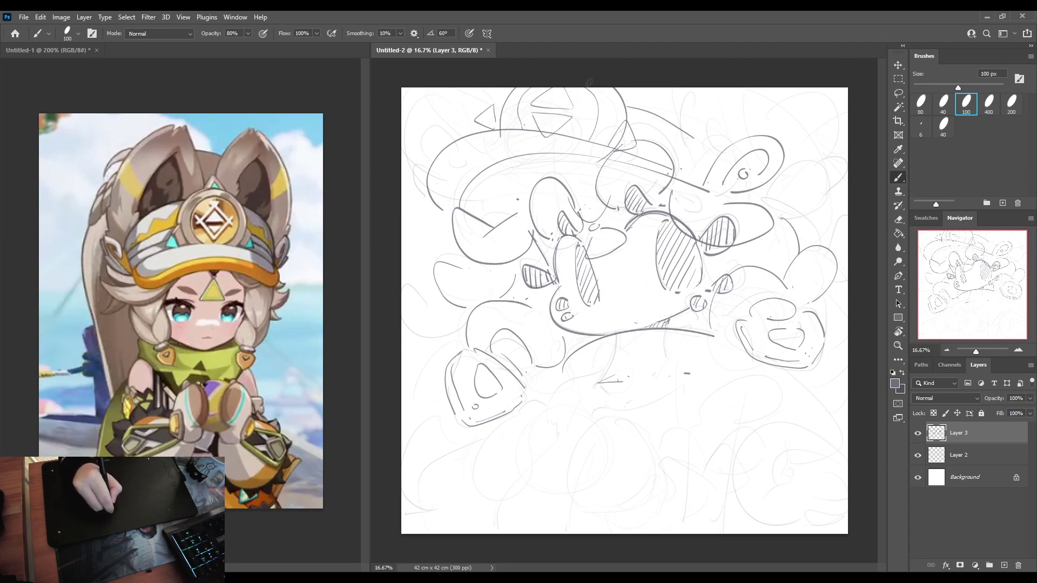
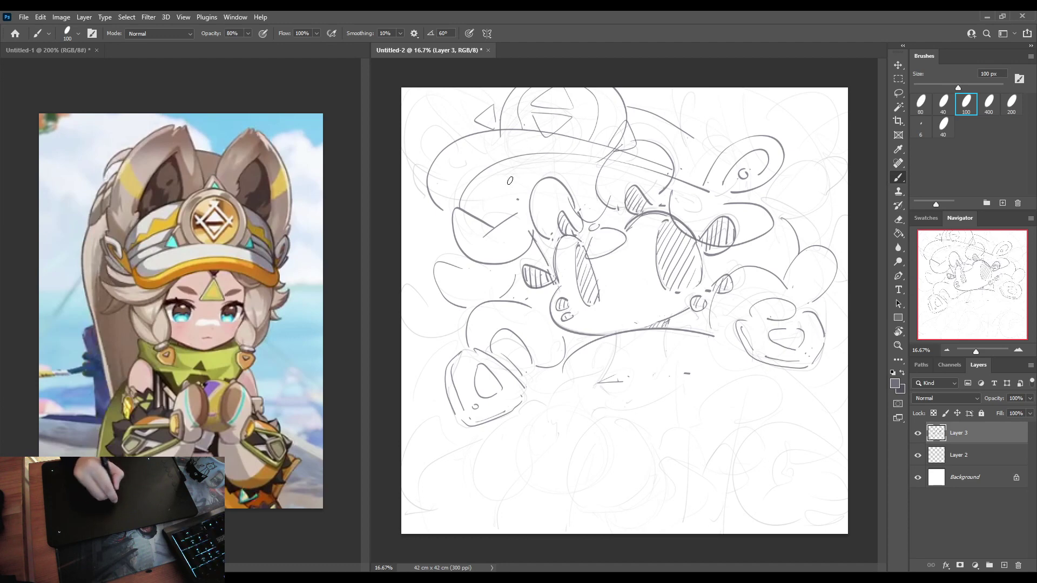
Draw the hair strands beneath the cap and the long curved lower edge of its brim above the face.
{"action": "mouse_move", "coordinate": [522, 165]}
{"action": "left_mouse_down"}
{"action": "mouse_move", "coordinate": [487, 162]}
{"action": "mouse_move", "coordinate": [525, 190]}
{"action": "left_mouse_up"}
{"action": "left_click", "coordinate": [560, 172]}
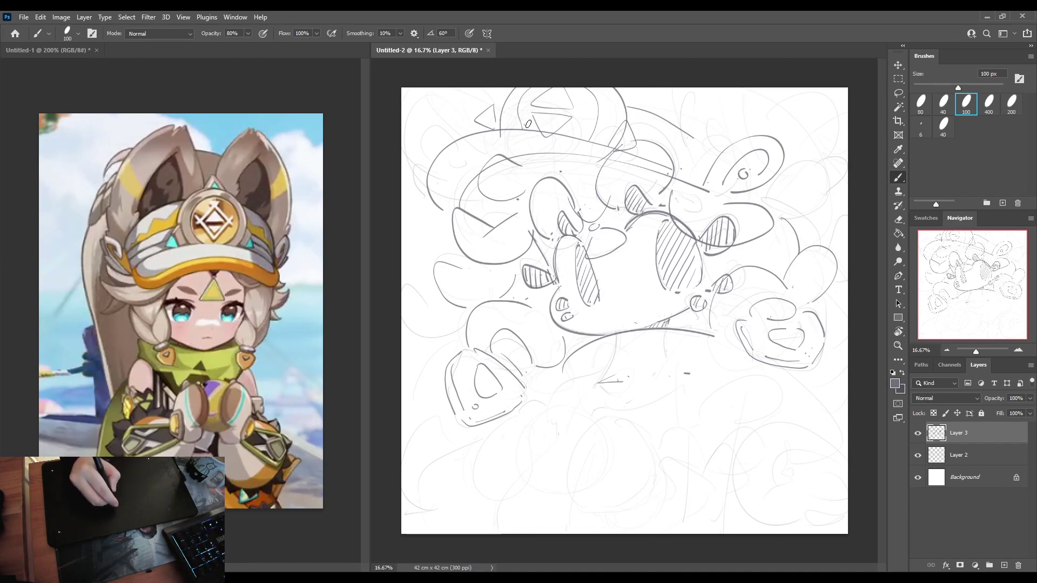
{"action": "left_click_drag", "start_coordinate": [483, 210], "coordinate": [646, 179]}
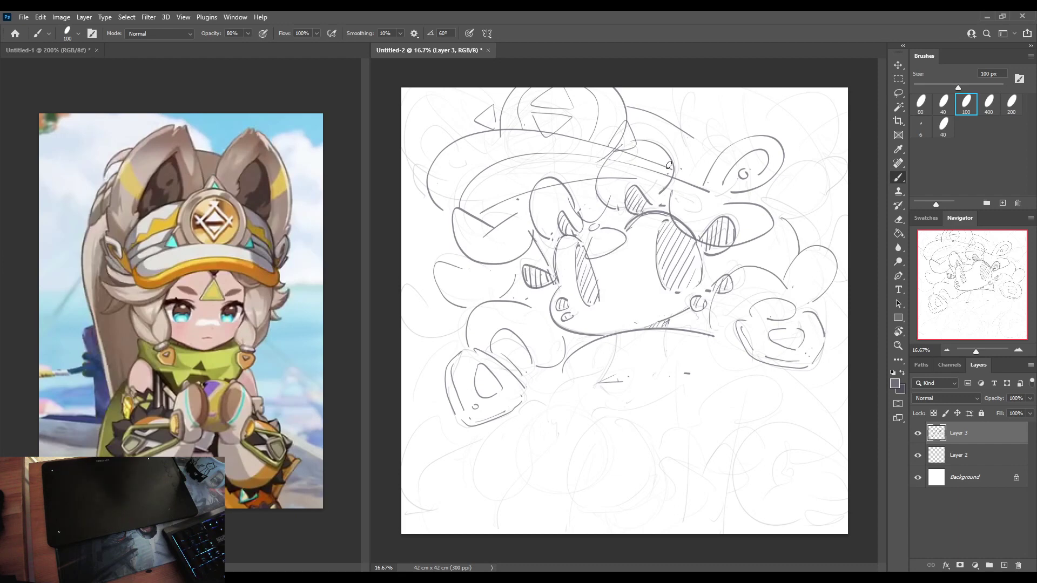
Sketch curved hair locks beside the left hair ornament and the ear and tuft shapes in the canvas's upper-left corner.
{"action": "mouse_move", "coordinate": [441, 308]}
{"action": "left_mouse_down"}
{"action": "mouse_move", "coordinate": [422, 338]}
{"action": "mouse_move", "coordinate": [455, 326]}
{"action": "mouse_move", "coordinate": [443, 365]}
{"action": "mouse_move", "coordinate": [448, 344]}
{"action": "mouse_move", "coordinate": [423, 355]}
{"action": "mouse_move", "coordinate": [445, 390]}
{"action": "left_mouse_up"}
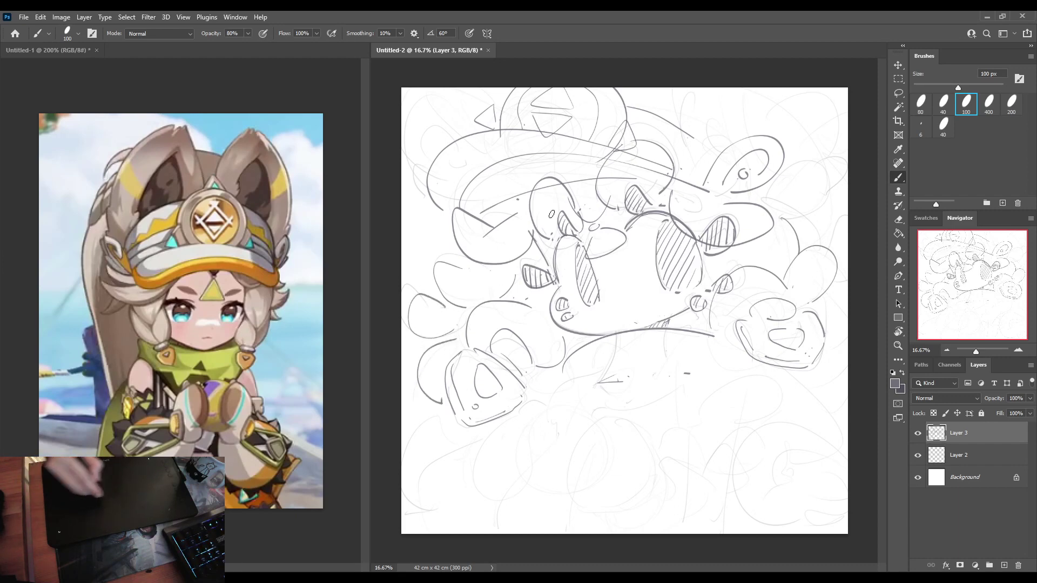
{"action": "left_click_drag", "start_coordinate": [428, 90], "coordinate": [468, 129]}
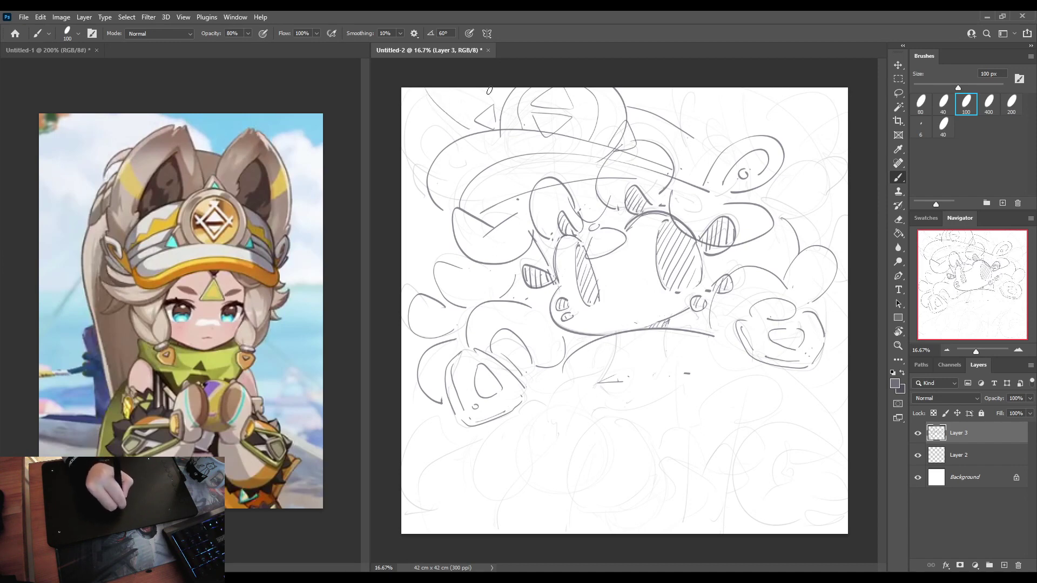
{"action": "left_click_drag", "start_coordinate": [476, 88], "coordinate": [498, 104]}
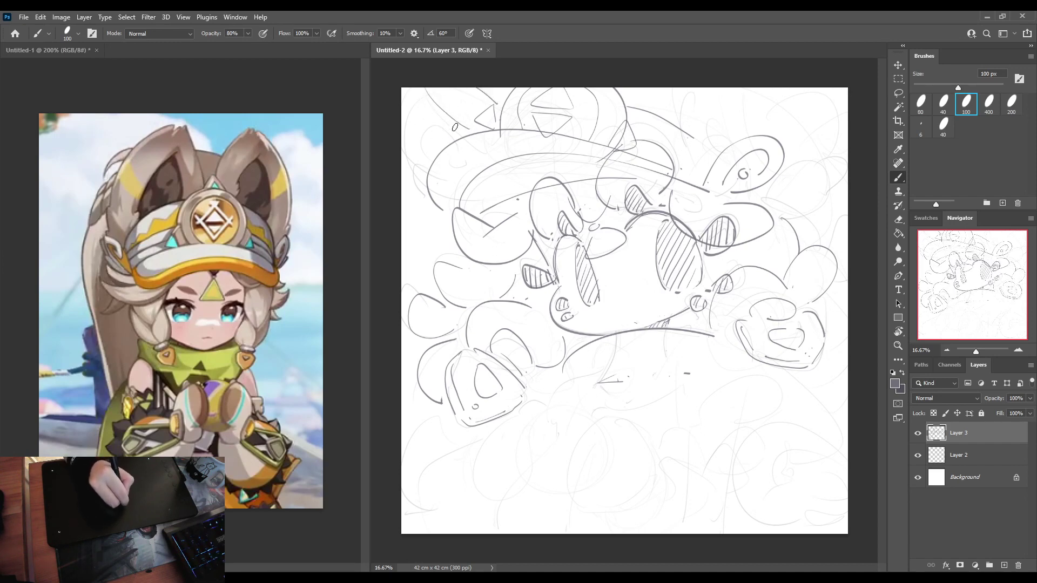
{"action": "mouse_move", "coordinate": [445, 125]}
{"action": "left_mouse_down"}
{"action": "mouse_move", "coordinate": [432, 172]}
{"action": "mouse_move", "coordinate": [410, 191]}
{"action": "mouse_move", "coordinate": [429, 197]}
{"action": "left_mouse_up"}
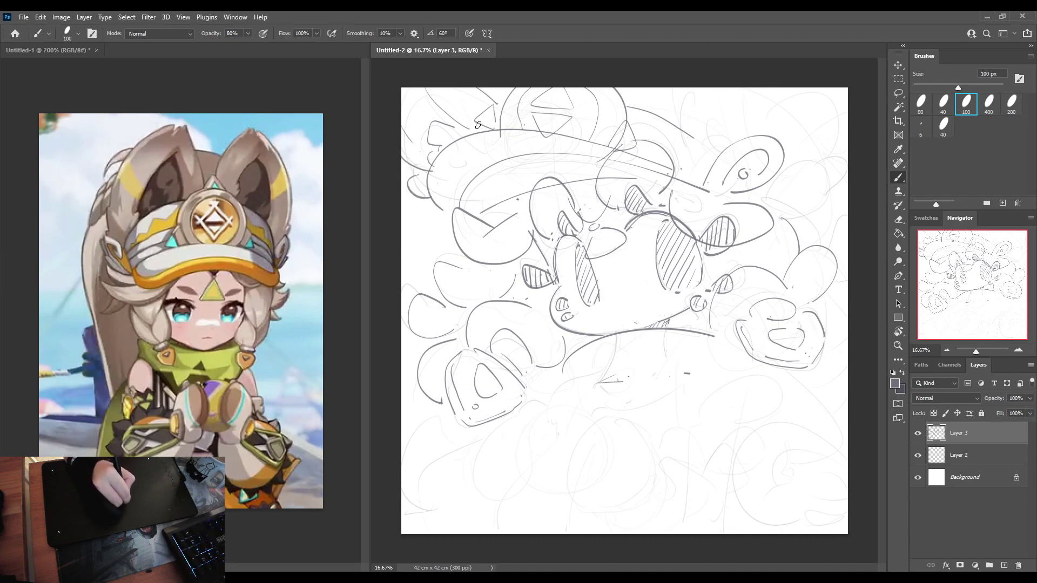
Outline the ear and the rounded hair locks in the canvas's upper-right area with the 100 px brush.
{"action": "key", "text": "e"}
{"action": "left_click", "coordinate": [692, 125]}
{"action": "key", "text": "b"}
{"action": "left_click_drag", "start_coordinate": [683, 89], "coordinate": [696, 161]}
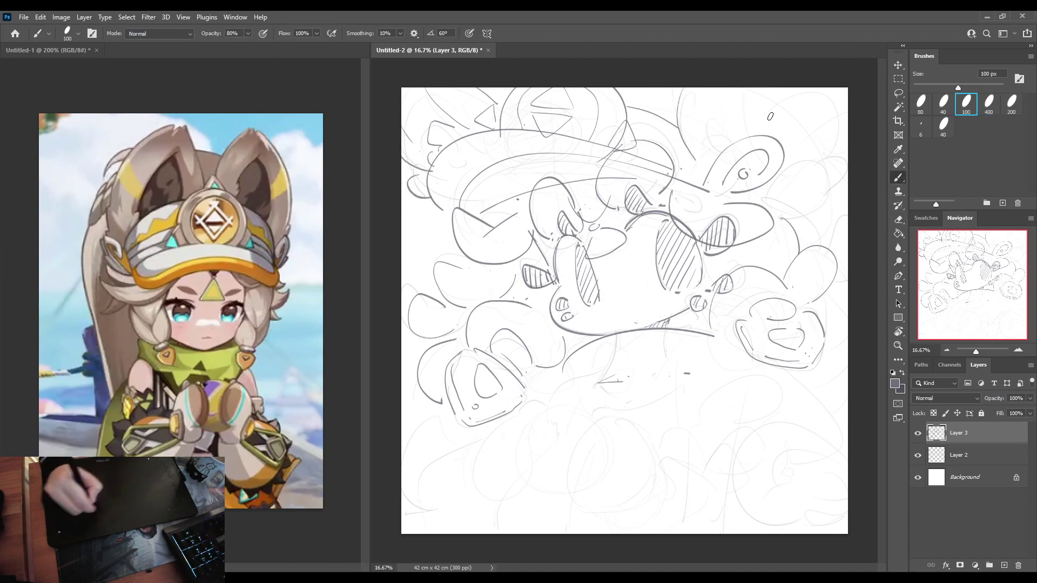
{"action": "left_click_drag", "start_coordinate": [749, 85], "coordinate": [776, 138]}
{"action": "mouse_move", "coordinate": [783, 89]}
{"action": "left_mouse_down"}
{"action": "mouse_move", "coordinate": [825, 162]}
{"action": "mouse_move", "coordinate": [786, 217]}
{"action": "mouse_move", "coordinate": [827, 187]}
{"action": "mouse_move", "coordinate": [819, 210]}
{"action": "left_mouse_up"}
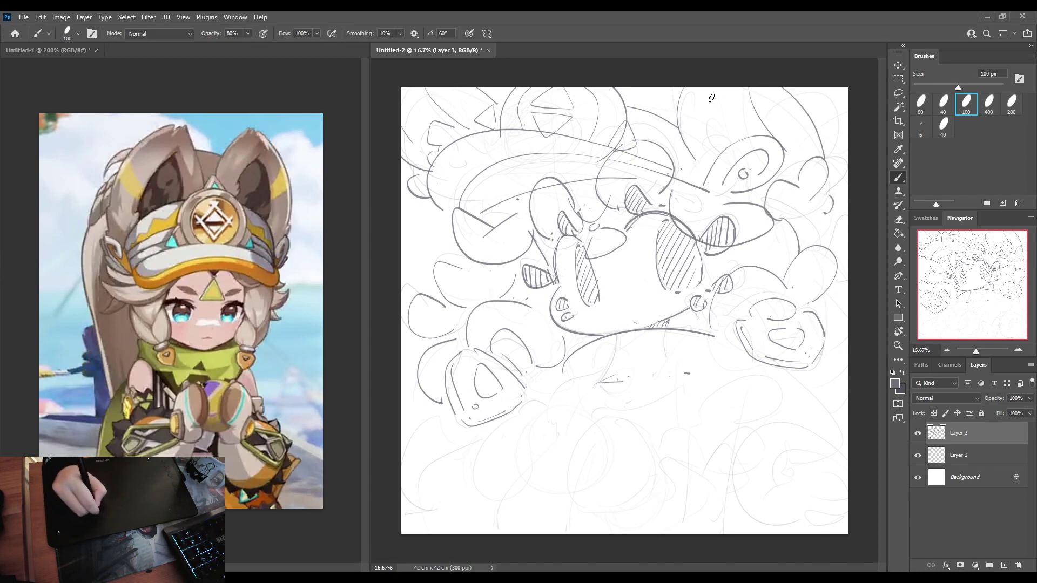
Add inner-ear tufts and short edge strokes in the upper-right corner, and sketch the contour beside the face's right cheek.
{"action": "left_click_drag", "start_coordinate": [683, 154], "coordinate": [697, 177]}
{"action": "mouse_move", "coordinate": [800, 151]}
{"action": "left_mouse_down"}
{"action": "mouse_move", "coordinate": [791, 160]}
{"action": "mouse_move", "coordinate": [819, 144]}
{"action": "mouse_move", "coordinate": [821, 116]}
{"action": "mouse_move", "coordinate": [825, 135]}
{"action": "left_mouse_up"}
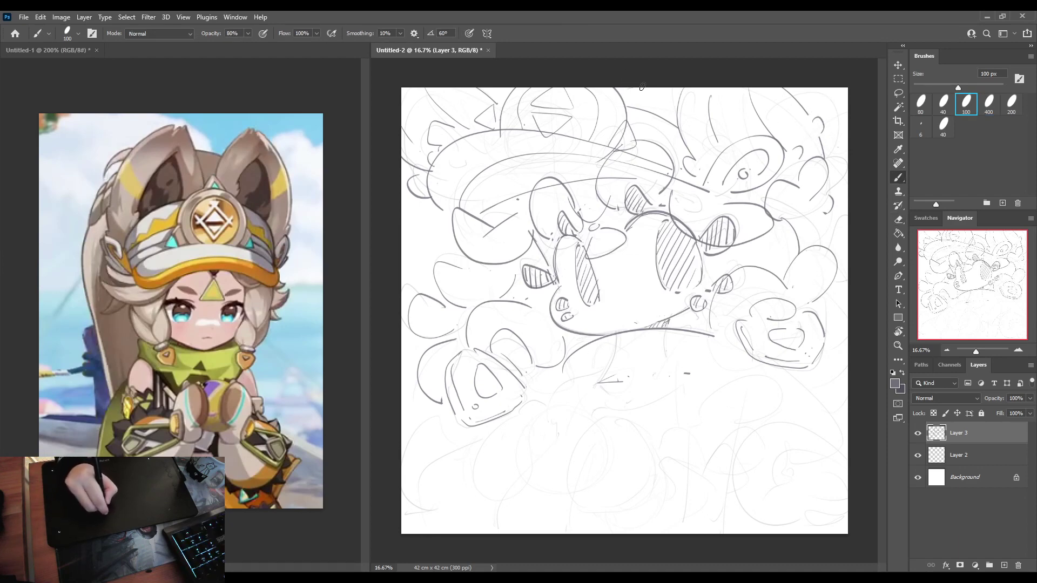
{"action": "left_click_drag", "start_coordinate": [815, 115], "coordinate": [847, 162]}
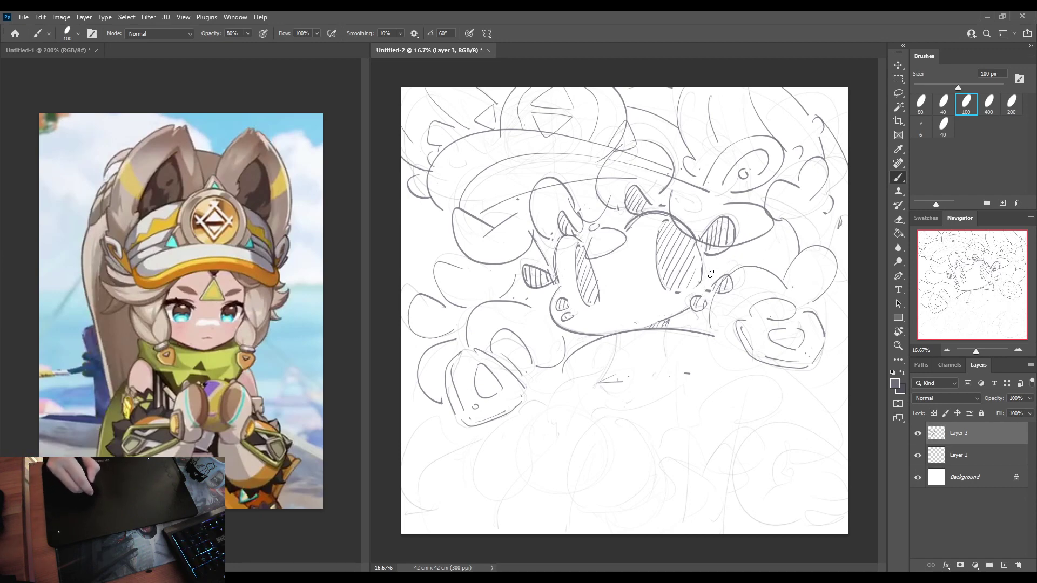
{"action": "mouse_move", "coordinate": [716, 260]}
{"action": "left_mouse_down"}
{"action": "mouse_move", "coordinate": [700, 301]}
{"action": "mouse_move", "coordinate": [681, 306]}
{"action": "mouse_move", "coordinate": [699, 313]}
{"action": "left_mouse_up"}
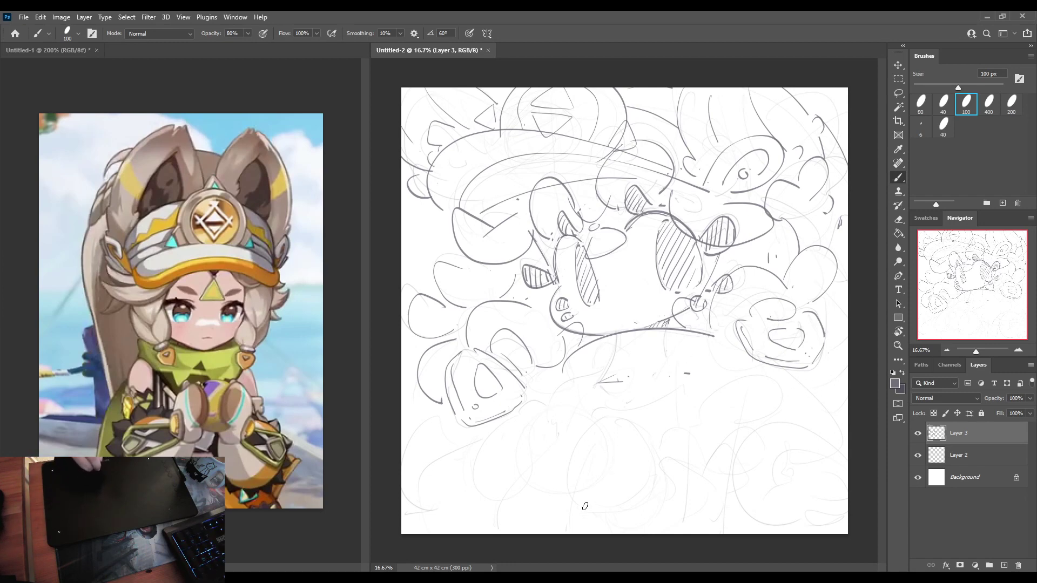
Draw the round paw below the chest near the canvas's lower centre, with a small arc above it.
{"action": "mouse_move", "coordinate": [585, 507]}
{"action": "left_mouse_down"}
{"action": "mouse_move", "coordinate": [573, 441]}
{"action": "mouse_move", "coordinate": [621, 430]}
{"action": "left_mouse_up"}
{"action": "left_click_drag", "start_coordinate": [629, 429], "coordinate": [650, 466]}
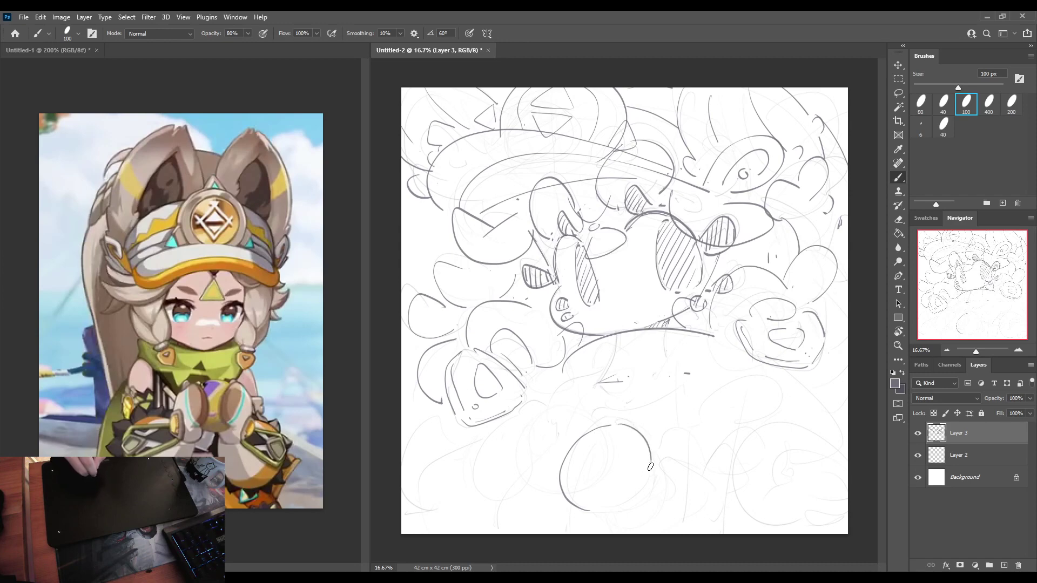
{"action": "left_click_drag", "start_coordinate": [606, 419], "coordinate": [643, 427]}
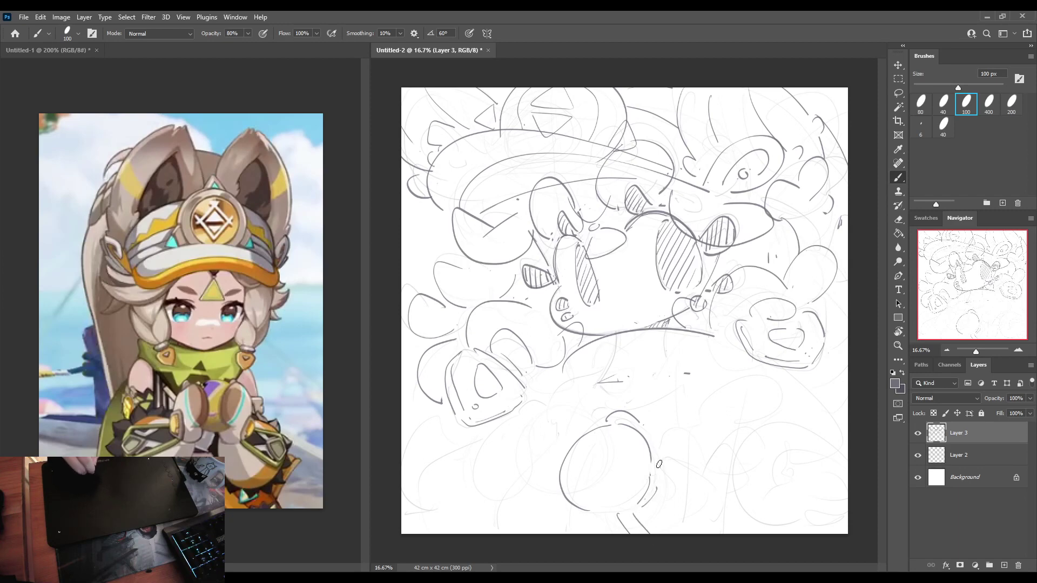
Sketch the gauntlet to the right of the round paw with slanted bands and a scalloped outer edge.
{"action": "mouse_move", "coordinate": [659, 461]}
{"action": "left_mouse_down"}
{"action": "mouse_move", "coordinate": [696, 474]}
{"action": "mouse_move", "coordinate": [707, 507]}
{"action": "left_mouse_up"}
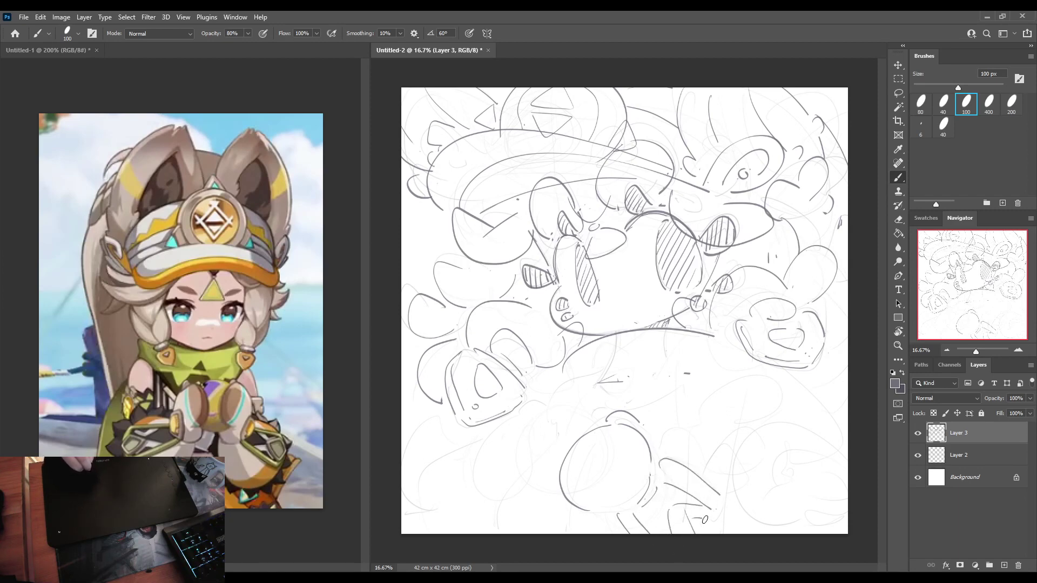
{"action": "mouse_move", "coordinate": [666, 454]}
{"action": "left_mouse_down"}
{"action": "mouse_move", "coordinate": [700, 455]}
{"action": "mouse_move", "coordinate": [718, 479]}
{"action": "left_mouse_up"}
{"action": "mouse_move", "coordinate": [670, 443]}
{"action": "left_mouse_down"}
{"action": "mouse_move", "coordinate": [707, 443]}
{"action": "mouse_move", "coordinate": [736, 459]}
{"action": "mouse_move", "coordinate": [740, 518]}
{"action": "left_mouse_up"}
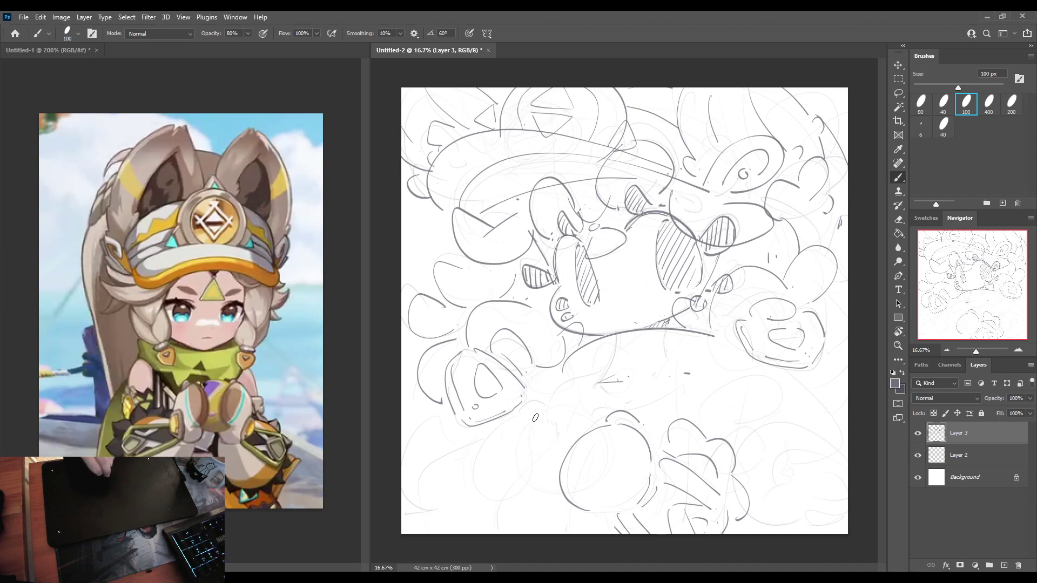
Sketch the second paw and the ball held between both paws, erasing overlapping lines along the upper outline.
{"action": "mouse_move", "coordinate": [536, 418]}
{"action": "left_mouse_down"}
{"action": "mouse_move", "coordinate": [503, 432]}
{"action": "mouse_move", "coordinate": [567, 498]}
{"action": "left_mouse_up"}
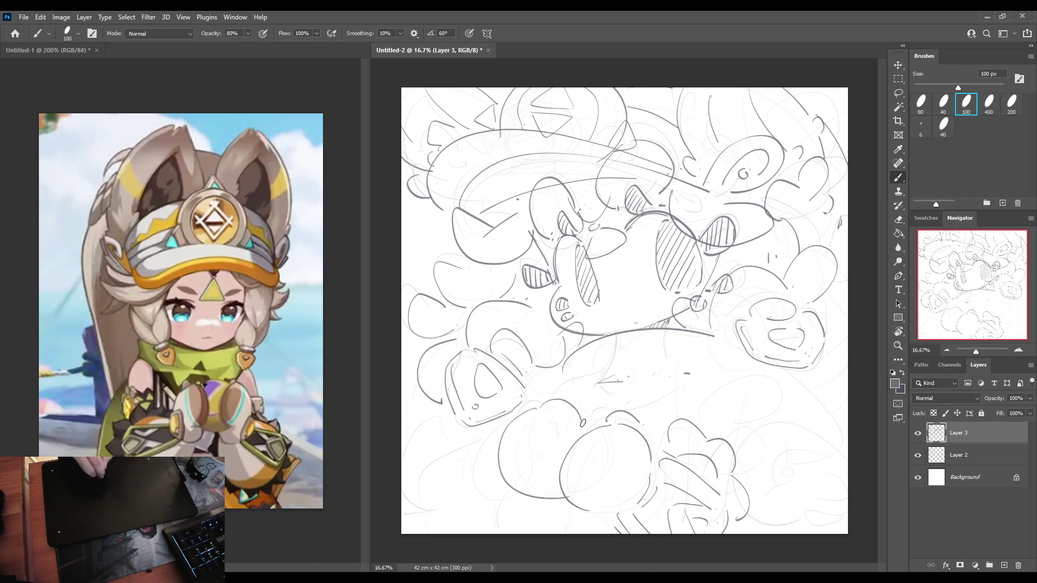
{"action": "key", "text": "e"}
{"action": "mouse_move", "coordinate": [538, 411]}
{"action": "left_mouse_down"}
{"action": "mouse_move", "coordinate": [503, 453]}
{"action": "mouse_move", "coordinate": [504, 436]}
{"action": "mouse_move", "coordinate": [509, 458]}
{"action": "mouse_move", "coordinate": [522, 421]}
{"action": "mouse_move", "coordinate": [532, 459]}
{"action": "mouse_move", "coordinate": [509, 499]}
{"action": "mouse_move", "coordinate": [470, 485]}
{"action": "mouse_move", "coordinate": [475, 441]}
{"action": "mouse_move", "coordinate": [528, 408]}
{"action": "mouse_move", "coordinate": [524, 400]}
{"action": "mouse_move", "coordinate": [582, 415]}
{"action": "left_mouse_up"}
{"action": "key", "text": "b"}
{"action": "key", "text": "e"}
{"action": "key", "text": "b"}
{"action": "key", "text": "e"}
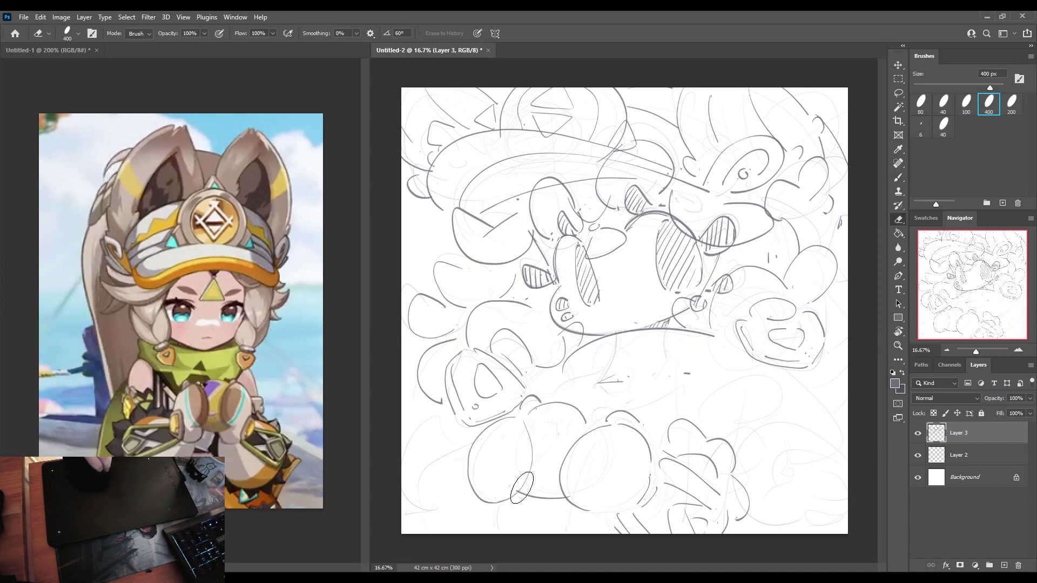
Clean up the lines between the ball and the paws, and sketch the banded gauntlet in the lower-left corner.
{"action": "left_click_drag", "start_coordinate": [523, 489], "coordinate": [565, 497]}
{"action": "key", "text": "b"}
{"action": "key", "text": "e"}
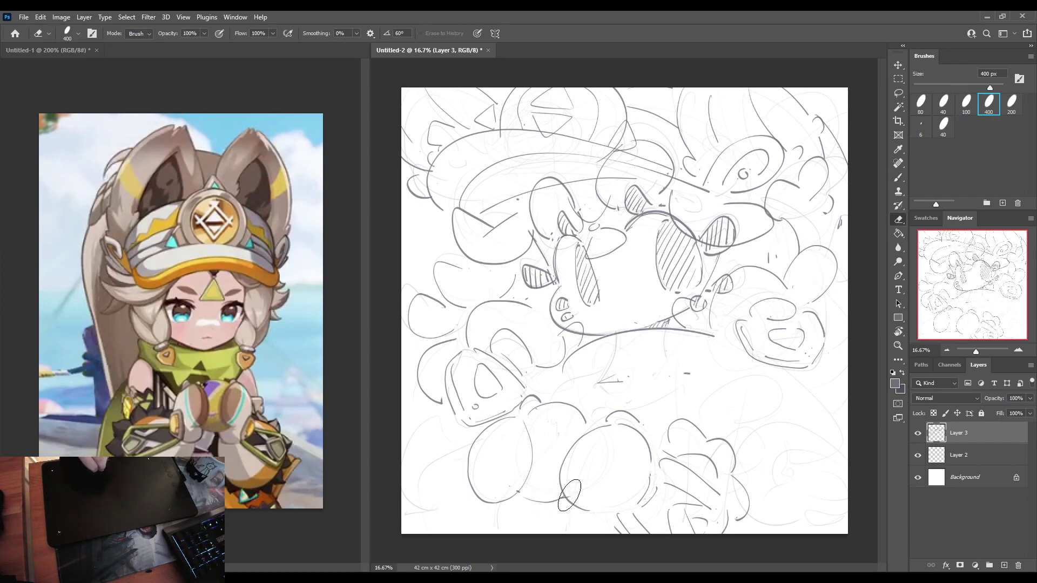
{"action": "key", "text": "b"}
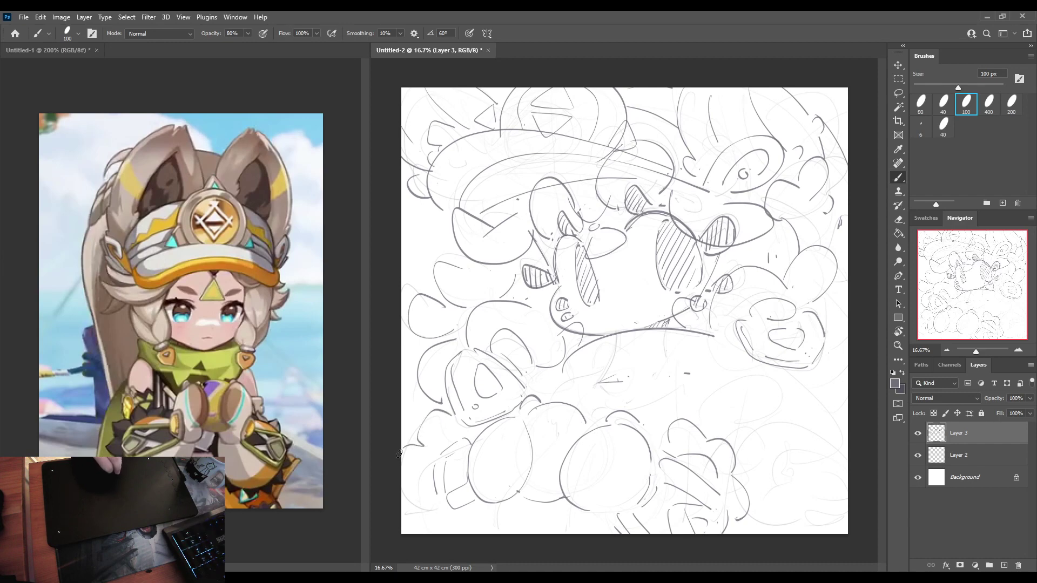
{"action": "mouse_move", "coordinate": [446, 436]}
{"action": "left_mouse_down"}
{"action": "mouse_move", "coordinate": [413, 491]}
{"action": "mouse_move", "coordinate": [452, 525]}
{"action": "mouse_move", "coordinate": [396, 512]}
{"action": "mouse_move", "coordinate": [439, 533]}
{"action": "left_mouse_up"}
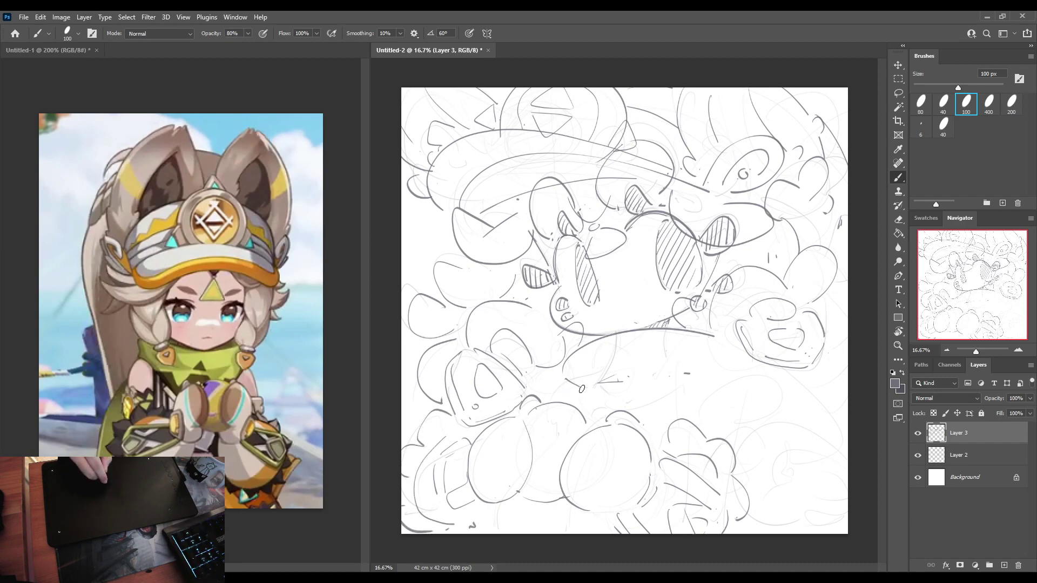
Sketch the scarf's lower folds and the chest line above the paws, undoing the last shoulder stroke.
{"action": "left_click_drag", "start_coordinate": [570, 382], "coordinate": [556, 403]}
{"action": "mouse_move", "coordinate": [624, 418]}
{"action": "left_mouse_down"}
{"action": "mouse_move", "coordinate": [669, 420]}
{"action": "mouse_move", "coordinate": [723, 366]}
{"action": "left_mouse_up"}
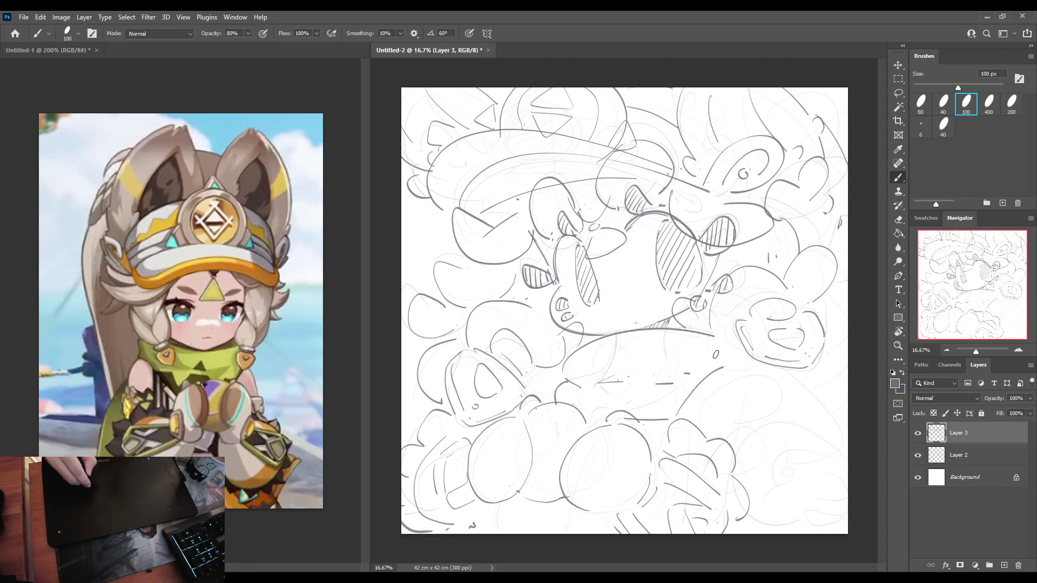
{"action": "key", "text": "ctrl+z"}
Redraw the curved outline of the right shoulder and add the arm strokes below it, undoing misplaced strokes.
{"action": "mouse_move", "coordinate": [697, 386]}
{"action": "left_mouse_down"}
{"action": "mouse_move", "coordinate": [725, 357]}
{"action": "mouse_move", "coordinate": [755, 406]}
{"action": "left_mouse_up"}
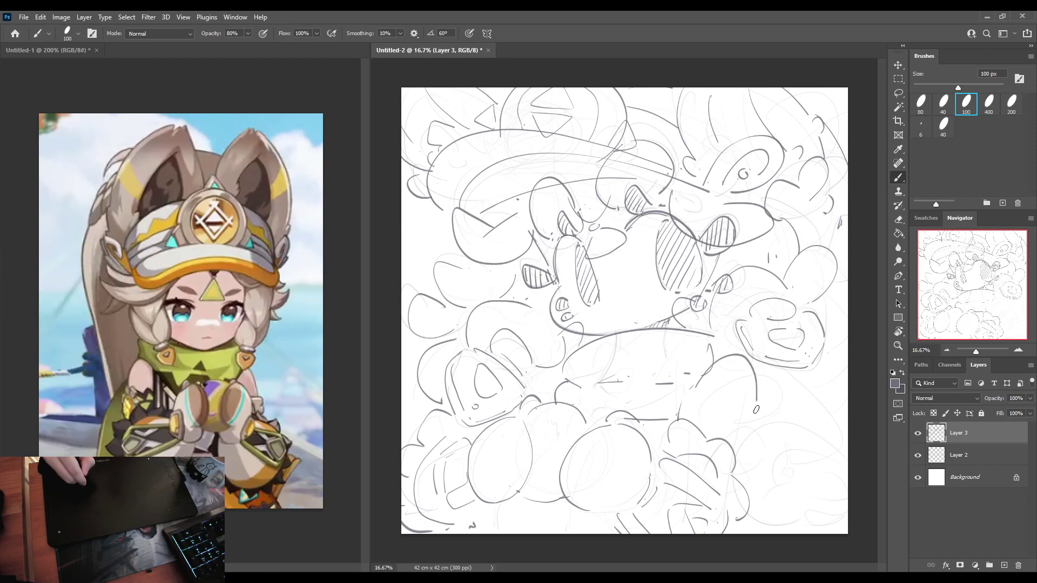
{"action": "key", "text": "ctrl+z"}
{"action": "key", "text": "e"}
{"action": "key", "text": "b"}
{"action": "mouse_move", "coordinate": [709, 372]}
{"action": "left_mouse_down"}
{"action": "mouse_move", "coordinate": [688, 375]}
{"action": "mouse_move", "coordinate": [756, 386]}
{"action": "left_mouse_up"}
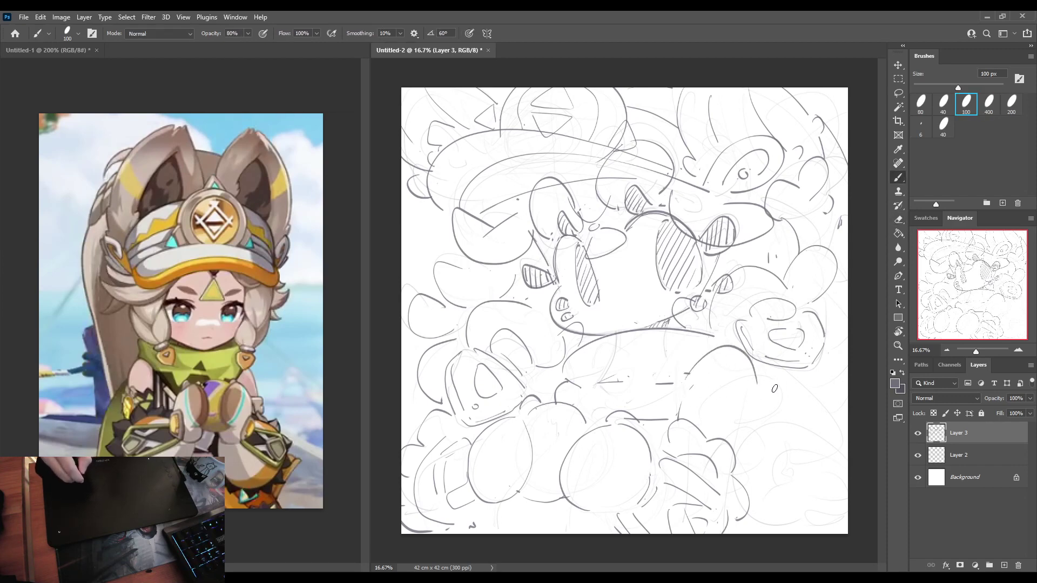
{"action": "mouse_move", "coordinate": [708, 424]}
{"action": "left_mouse_down"}
{"action": "mouse_move", "coordinate": [761, 410]}
{"action": "mouse_move", "coordinate": [735, 438]}
{"action": "mouse_move", "coordinate": [713, 432]}
{"action": "mouse_move", "coordinate": [760, 394]}
{"action": "left_mouse_up"}
{"action": "key", "text": "ctrl+z"}
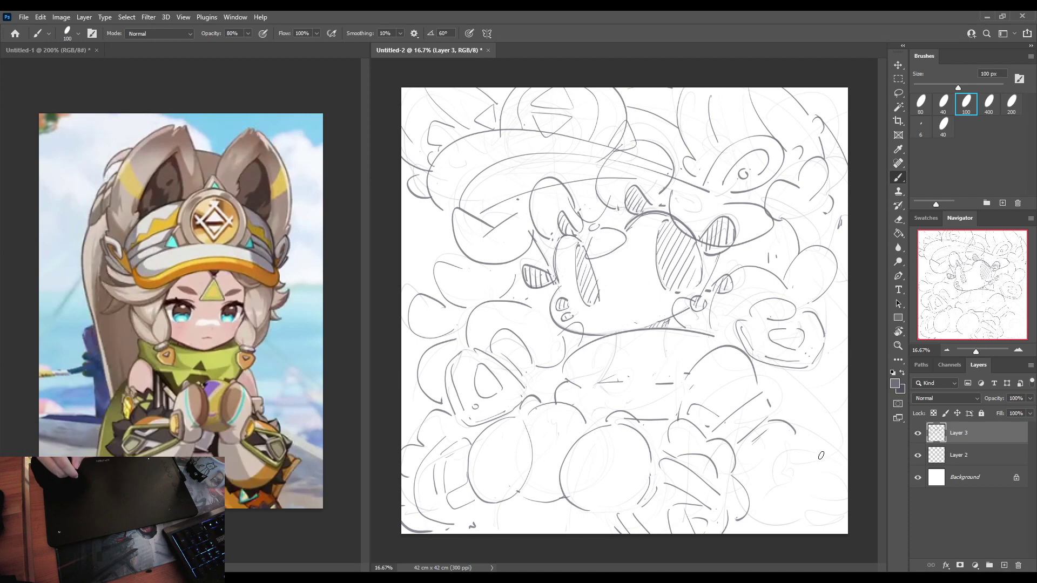
Sketch a rounded form and an angular pointed cloth shape along the lower-right edge, erasing the lines where they overlap.
{"action": "mouse_move", "coordinate": [836, 459]}
{"action": "left_mouse_down"}
{"action": "mouse_move", "coordinate": [785, 503]}
{"action": "mouse_move", "coordinate": [825, 492]}
{"action": "left_mouse_up"}
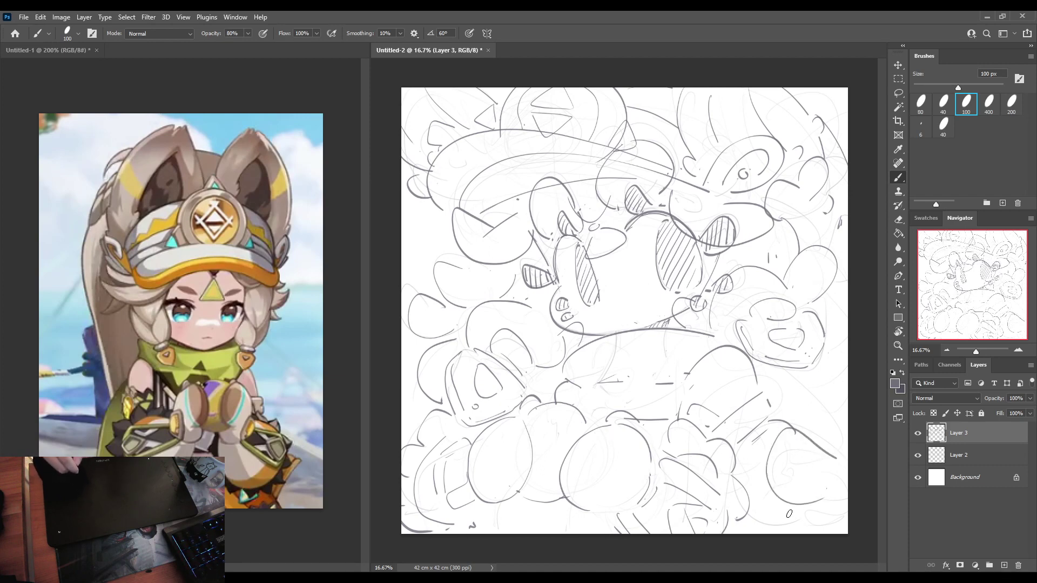
{"action": "key", "text": "e"}
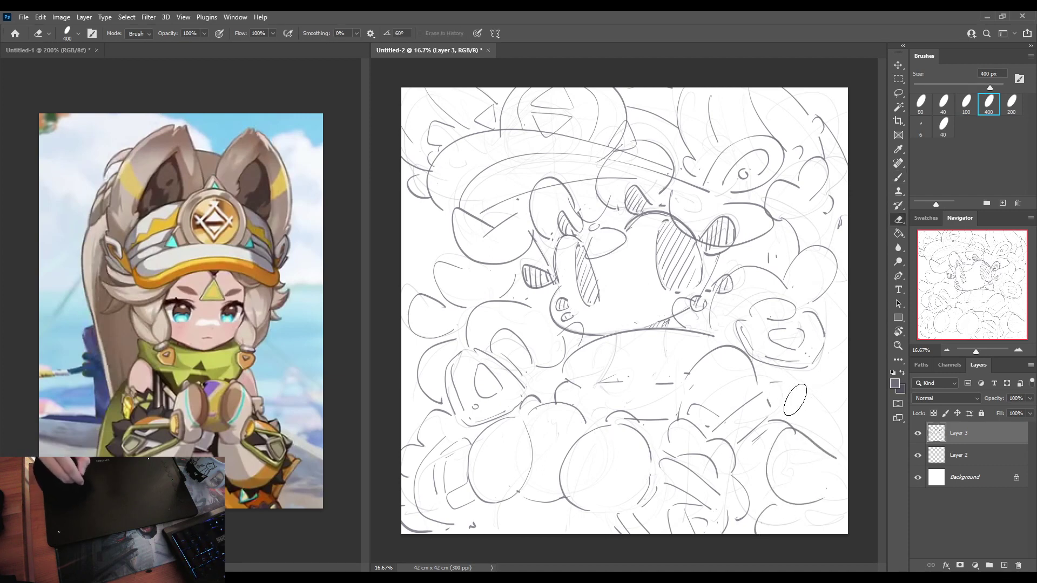
{"action": "mouse_move", "coordinate": [794, 421]}
{"action": "left_mouse_down"}
{"action": "mouse_move", "coordinate": [778, 405]}
{"action": "mouse_move", "coordinate": [812, 398]}
{"action": "mouse_move", "coordinate": [778, 406]}
{"action": "mouse_move", "coordinate": [809, 443]}
{"action": "left_mouse_up"}
{"action": "key", "text": "b"}
{"action": "left_click_drag", "start_coordinate": [825, 385], "coordinate": [819, 450]}
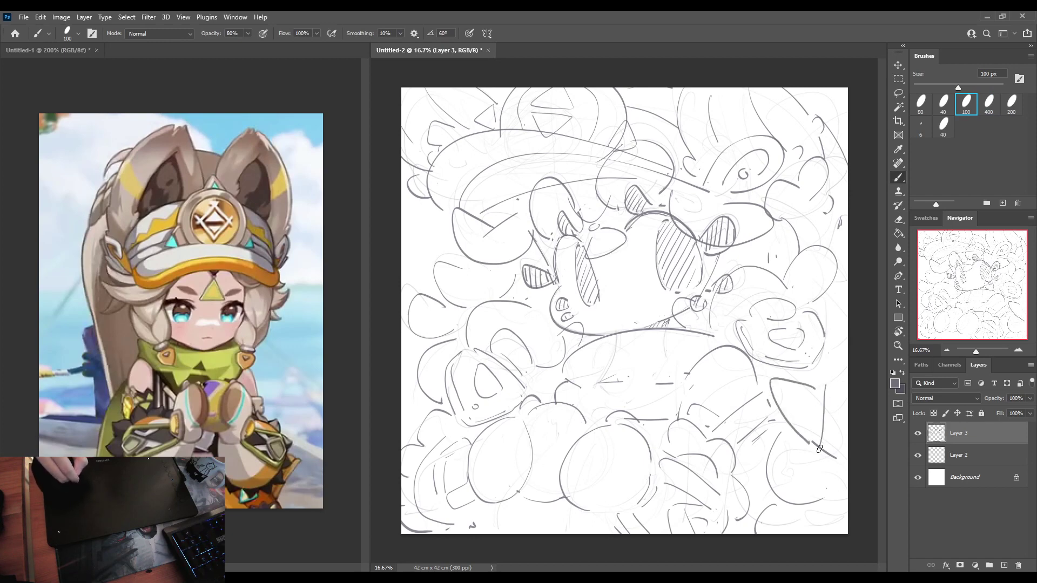
{"action": "mouse_move", "coordinate": [816, 372]}
{"action": "left_mouse_down"}
{"action": "mouse_move", "coordinate": [847, 427]}
{"action": "mouse_move", "coordinate": [841, 357]}
{"action": "left_mouse_up"}
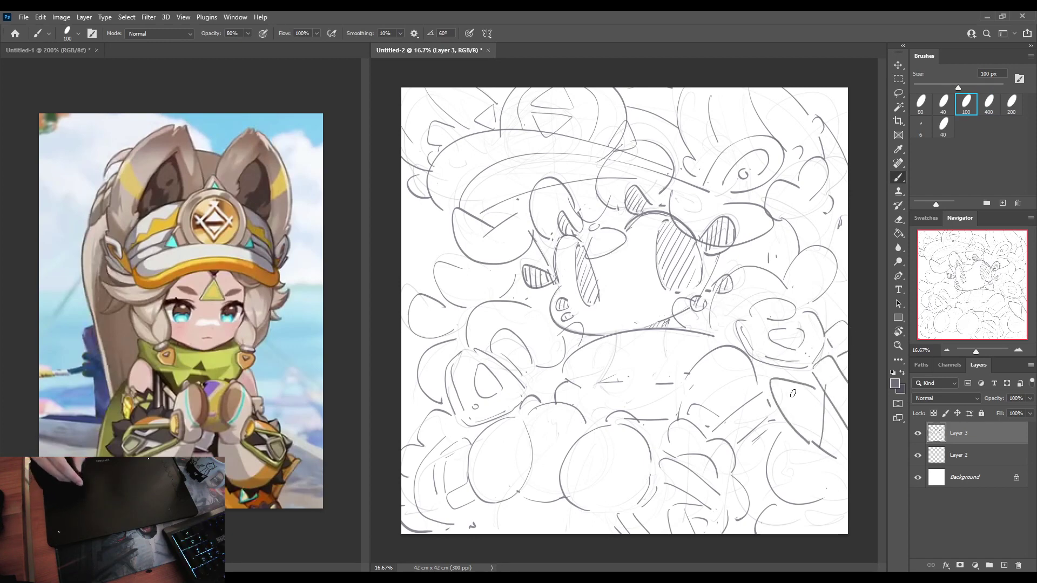
Draw curved bands and a small triangular ornament in the canvas's lower-right corner.
{"action": "key", "text": "e"}
{"action": "key", "text": "b"}
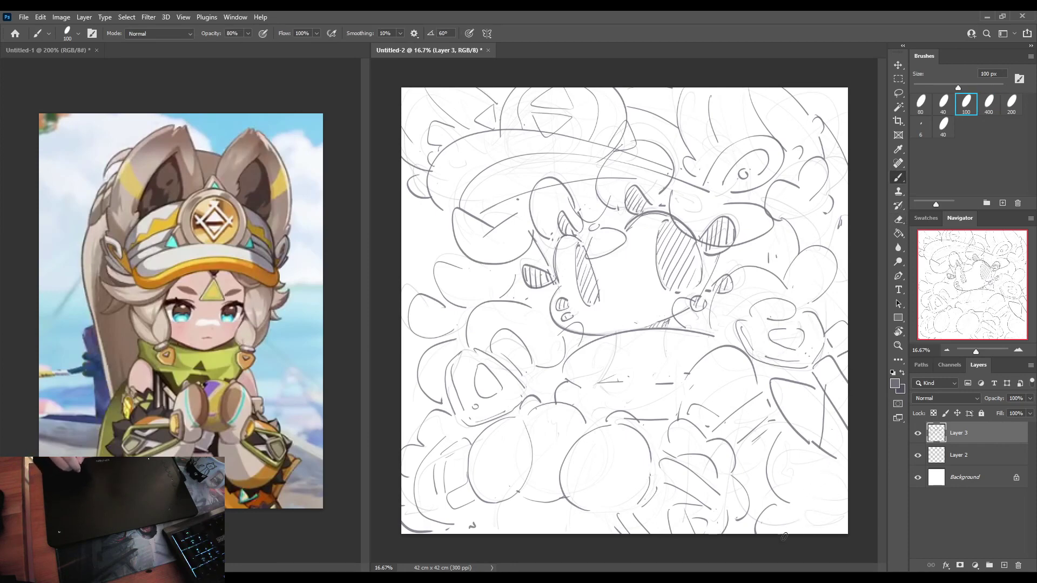
{"action": "mouse_move", "coordinate": [785, 537]}
{"action": "left_mouse_down"}
{"action": "mouse_move", "coordinate": [805, 479]}
{"action": "mouse_move", "coordinate": [834, 472]}
{"action": "left_mouse_up"}
{"action": "mouse_move", "coordinate": [812, 517]}
{"action": "left_mouse_down"}
{"action": "mouse_move", "coordinate": [853, 478]}
{"action": "mouse_move", "coordinate": [819, 521]}
{"action": "mouse_move", "coordinate": [841, 494]}
{"action": "mouse_move", "coordinate": [843, 523]}
{"action": "mouse_move", "coordinate": [819, 515]}
{"action": "left_mouse_up"}
{"action": "mouse_move", "coordinate": [802, 443]}
{"action": "left_mouse_down"}
{"action": "mouse_move", "coordinate": [801, 481]}
{"action": "mouse_move", "coordinate": [816, 475]}
{"action": "left_mouse_up"}
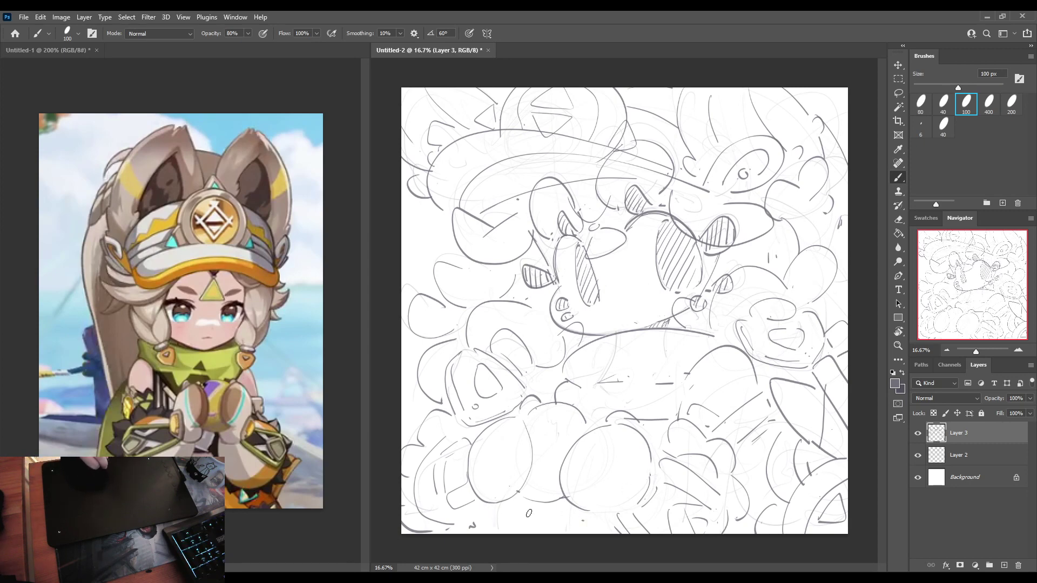
Draw curved seam lines across the two round paws and add small detail marks along the lower edge, left gauntlet and hair.
{"action": "key", "text": "e"}
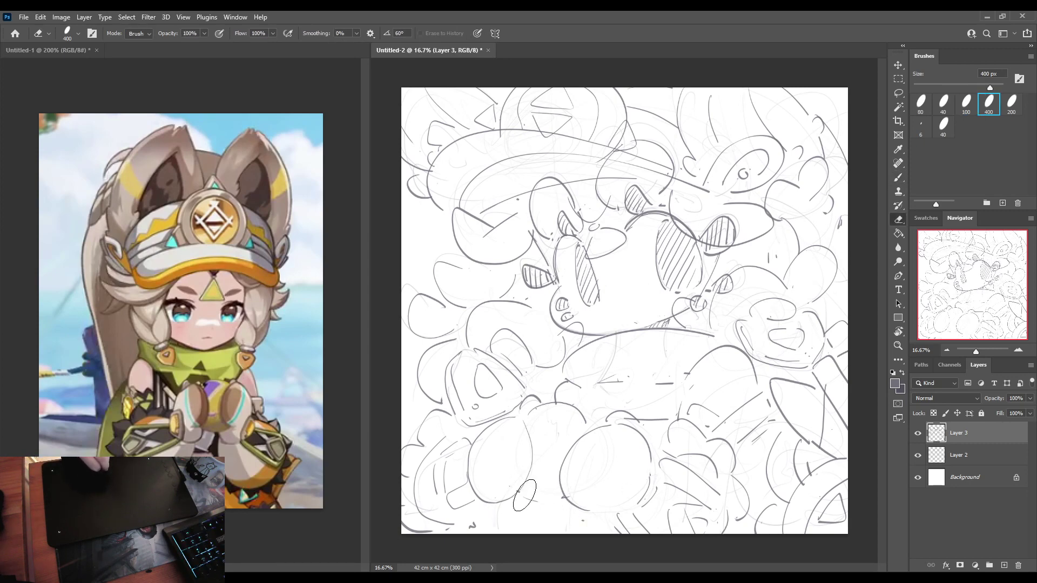
{"action": "key", "text": "b"}
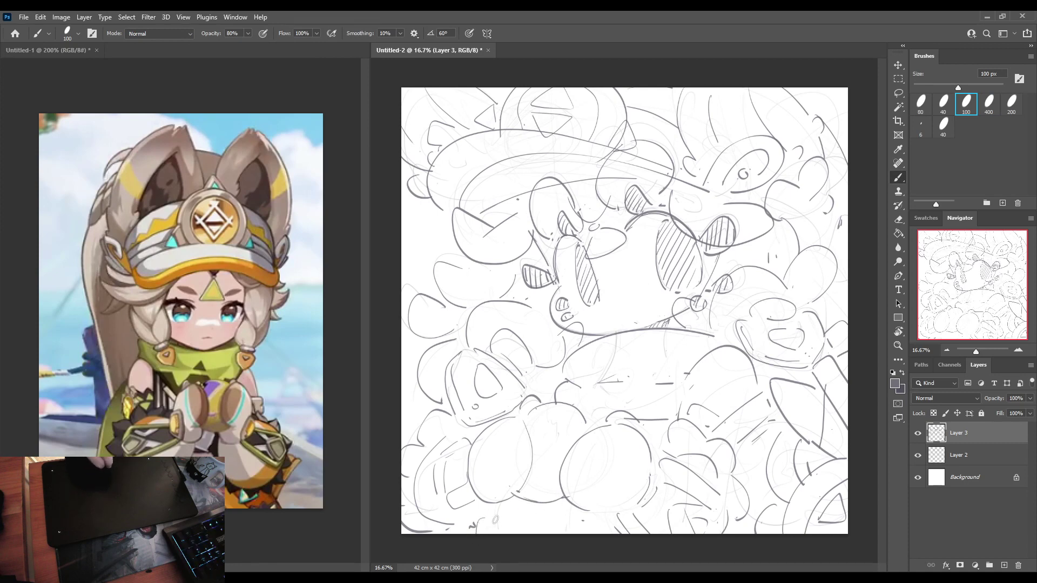
{"action": "mouse_move", "coordinate": [495, 520]}
{"action": "left_mouse_down"}
{"action": "mouse_move", "coordinate": [514, 529]}
{"action": "mouse_move", "coordinate": [548, 516]}
{"action": "left_mouse_up"}
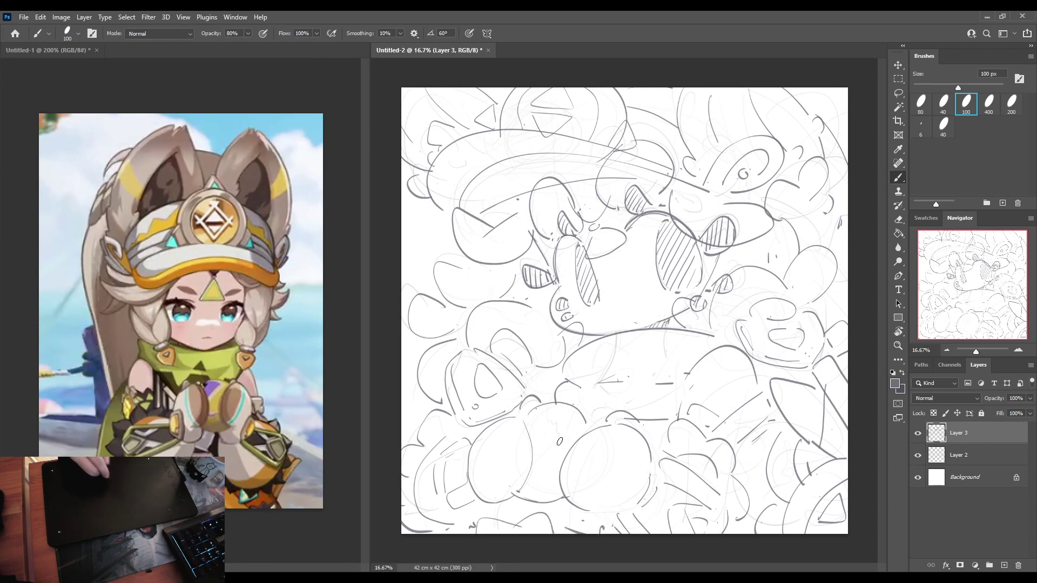
{"action": "mouse_move", "coordinate": [600, 451]}
{"action": "left_mouse_down"}
{"action": "mouse_move", "coordinate": [592, 508]}
{"action": "mouse_move", "coordinate": [616, 434]}
{"action": "left_mouse_up"}
{"action": "left_click_drag", "start_coordinate": [498, 423], "coordinate": [494, 471]}
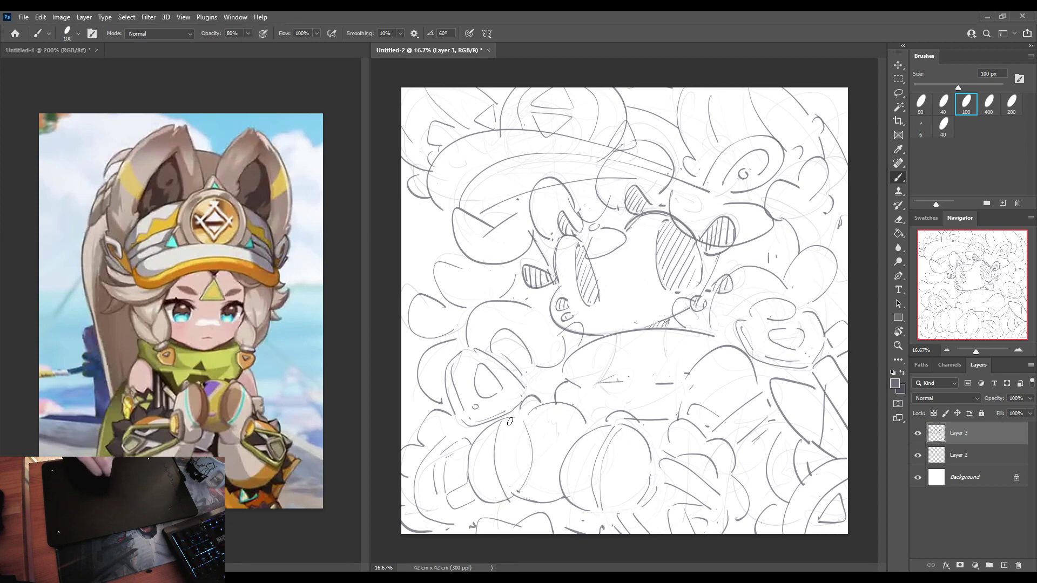
{"action": "left_click_drag", "start_coordinate": [510, 421], "coordinate": [513, 489]}
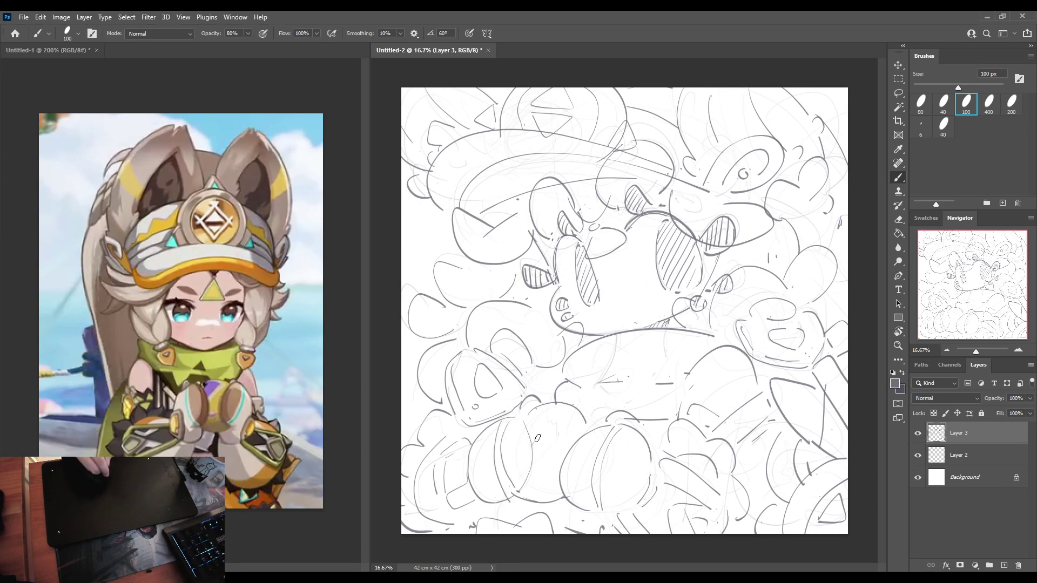
{"action": "left_click_drag", "start_coordinate": [535, 441], "coordinate": [577, 418]}
{"action": "left_click_drag", "start_coordinate": [577, 420], "coordinate": [547, 405]}
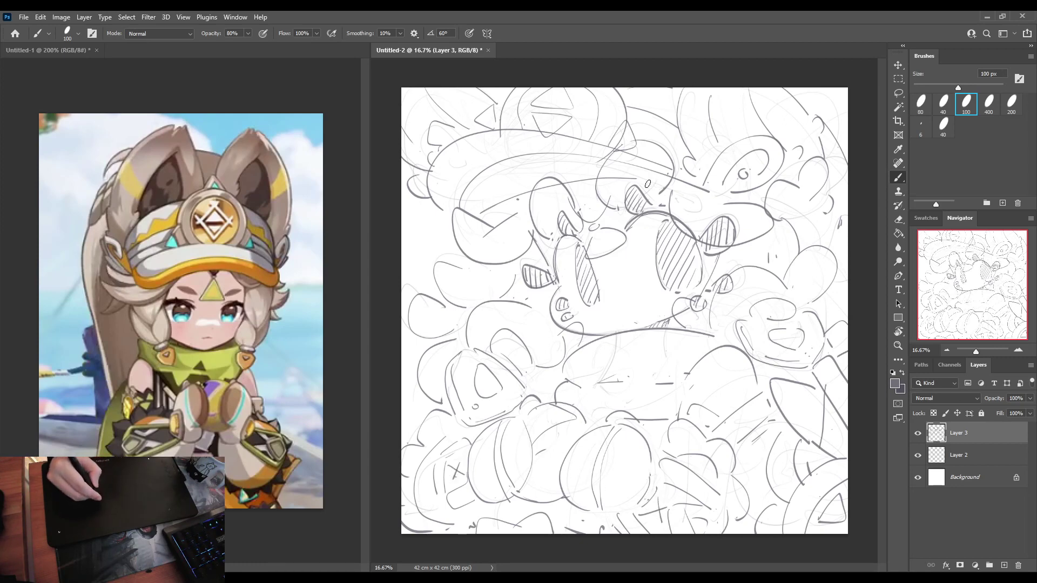
{"action": "key", "text": "ctrl+shift+h"}
{"action": "key", "text": "ctrl+shift+h"}
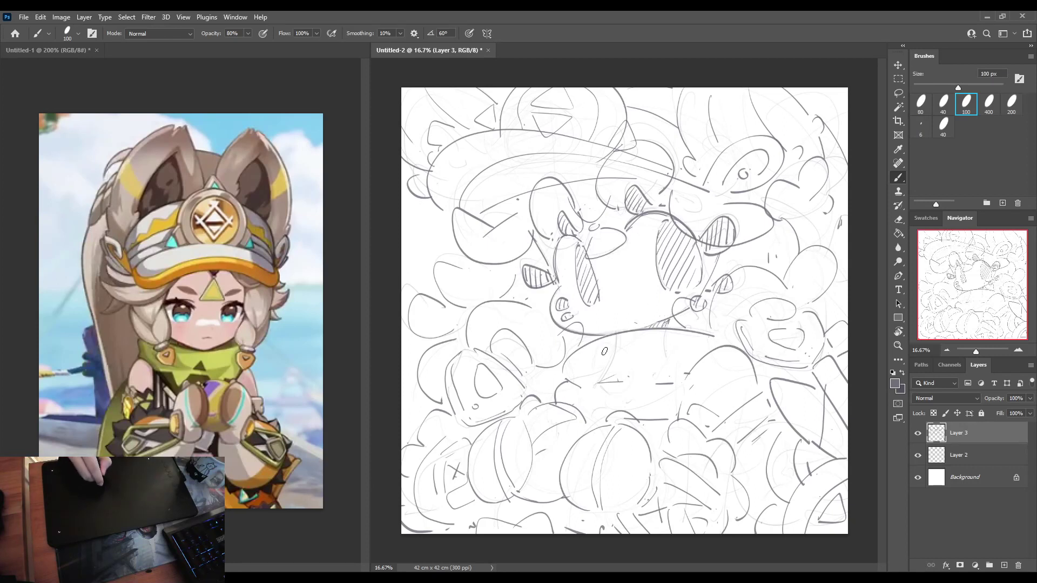
Sketch a triangular emblem in the middle of the scarf with short fold marks beside it, undoing misplaced strokes.
{"action": "left_click_drag", "start_coordinate": [605, 352], "coordinate": [598, 383]}
{"action": "mouse_move", "coordinate": [598, 383]}
{"action": "left_mouse_down"}
{"action": "mouse_move", "coordinate": [640, 368]}
{"action": "mouse_move", "coordinate": [609, 353]}
{"action": "mouse_move", "coordinate": [598, 377]}
{"action": "mouse_move", "coordinate": [643, 365]}
{"action": "left_mouse_up"}
{"action": "key", "text": "ctrl+z"}
{"action": "key", "text": "ctrl+z"}
{"action": "key", "text": "ctrl+z"}
{"action": "left_click_drag", "start_coordinate": [643, 365], "coordinate": [621, 351]}
{"action": "mouse_move", "coordinate": [597, 386]}
{"action": "left_mouse_down"}
{"action": "mouse_move", "coordinate": [645, 381]}
{"action": "mouse_move", "coordinate": [636, 381]}
{"action": "left_mouse_up"}
{"action": "key", "text": "ctrl+z"}
{"action": "mouse_move", "coordinate": [643, 379]}
{"action": "left_mouse_down"}
{"action": "mouse_move", "coordinate": [670, 403]}
{"action": "mouse_move", "coordinate": [599, 390]}
{"action": "mouse_move", "coordinate": [592, 416]}
{"action": "mouse_move", "coordinate": [692, 372]}
{"action": "mouse_move", "coordinate": [664, 376]}
{"action": "left_mouse_up"}
{"action": "left_click_drag", "start_coordinate": [667, 361], "coordinate": [695, 357]}
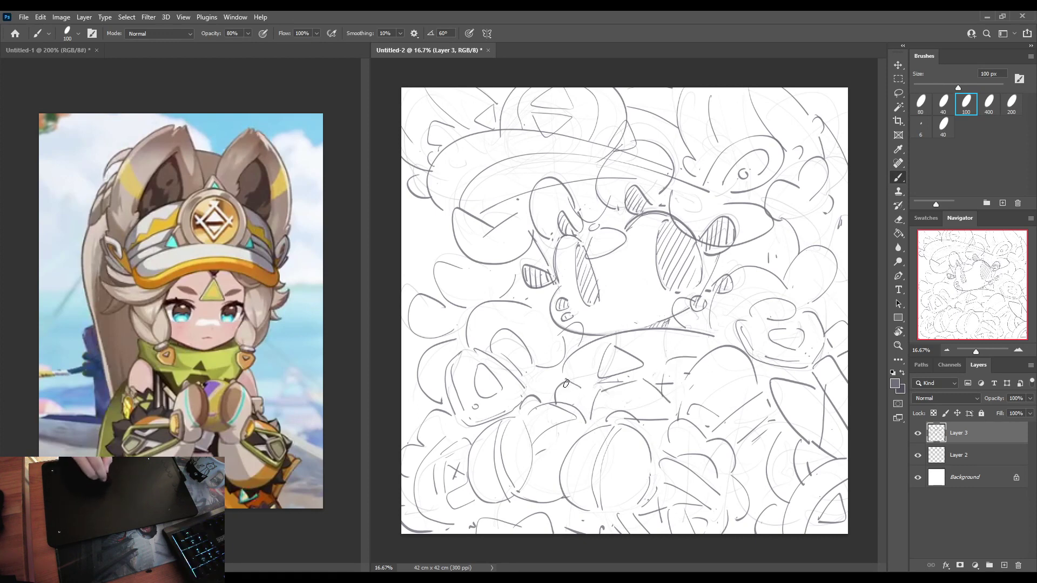
Add a small pointed shape at the scarf's left edge and two small rounded ornaments on its upper band.
{"action": "left_click_drag", "start_coordinate": [566, 384], "coordinate": [592, 405]}
{"action": "mouse_move", "coordinate": [665, 348]}
{"action": "left_mouse_down"}
{"action": "mouse_move", "coordinate": [654, 340]}
{"action": "mouse_move", "coordinate": [665, 351]}
{"action": "left_mouse_up"}
{"action": "mouse_move", "coordinate": [588, 354]}
{"action": "left_mouse_down"}
{"action": "mouse_move", "coordinate": [584, 363]}
{"action": "mouse_move", "coordinate": [592, 359]}
{"action": "left_mouse_up"}
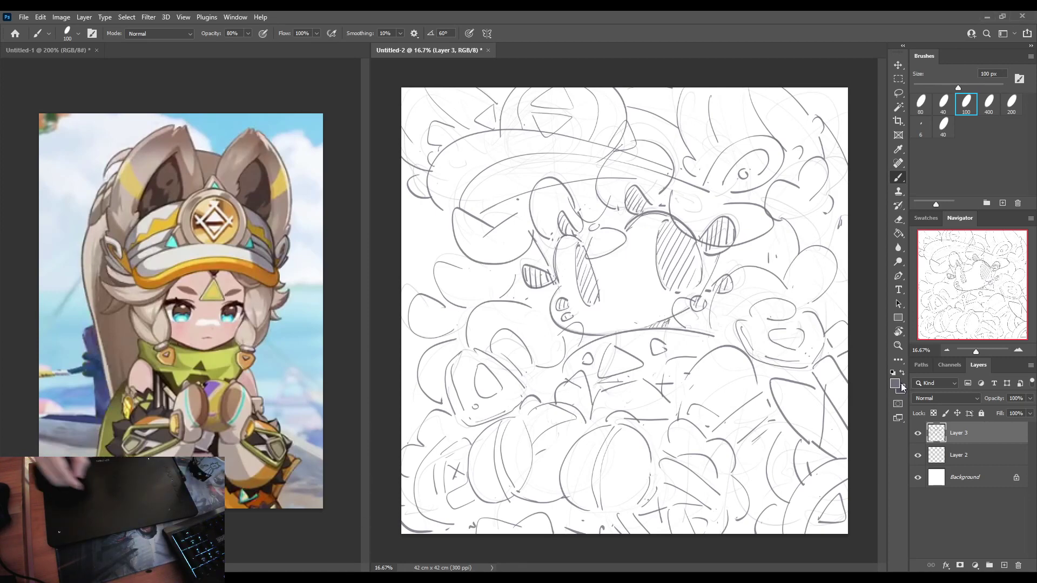
Duplicate Layer 3, hide the original layer and choose the 200 px brush.
{"action": "key", "text": "ctrl+j"}
{"action": "left_click", "coordinate": [918, 455]}
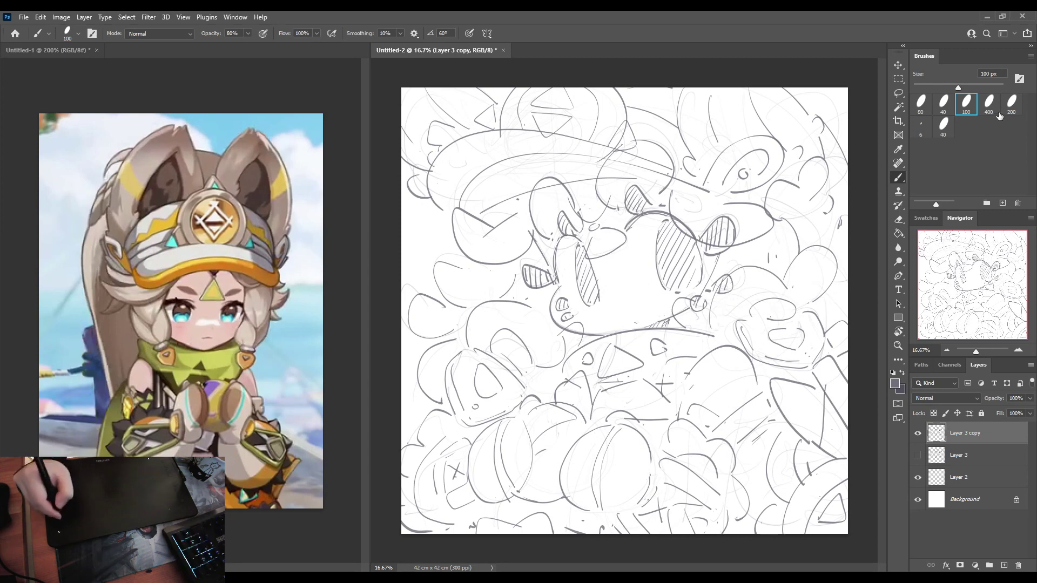
{"action": "left_click", "coordinate": [1010, 105]}
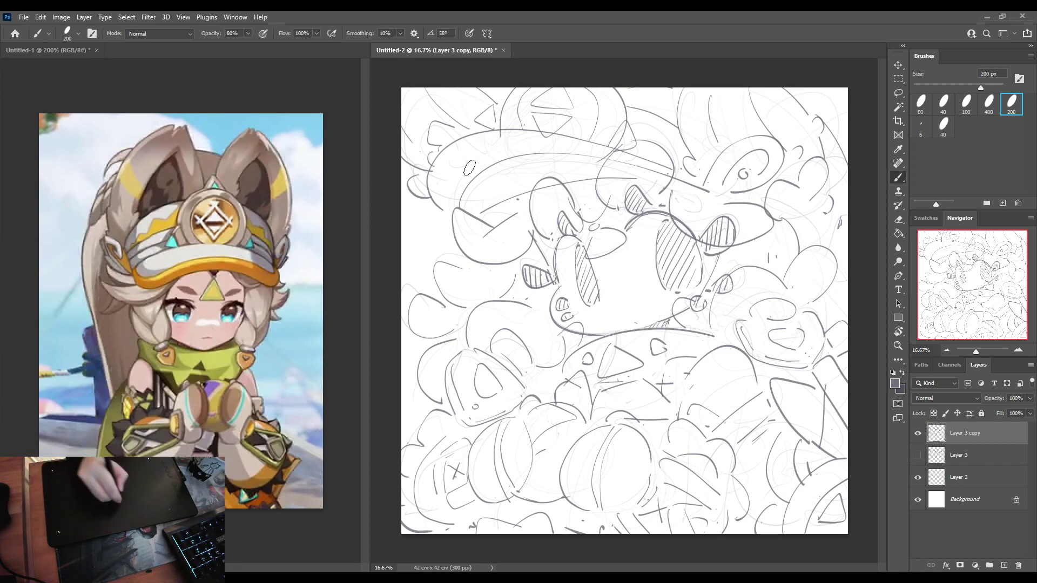
Trace the cap brim and the contour and hatched teardrops above the right eye with thick lines, undoing a misplaced stroke.
{"action": "mouse_move", "coordinate": [450, 215]}
{"action": "left_mouse_down"}
{"action": "mouse_move", "coordinate": [433, 160]}
{"action": "mouse_move", "coordinate": [478, 135]}
{"action": "mouse_move", "coordinate": [558, 140]}
{"action": "mouse_move", "coordinate": [705, 183]}
{"action": "left_mouse_up"}
{"action": "mouse_move", "coordinate": [480, 212]}
{"action": "left_mouse_down"}
{"action": "mouse_move", "coordinate": [632, 175]}
{"action": "mouse_move", "coordinate": [640, 190]}
{"action": "mouse_move", "coordinate": [624, 197]}
{"action": "mouse_move", "coordinate": [636, 216]}
{"action": "mouse_move", "coordinate": [628, 224]}
{"action": "mouse_move", "coordinate": [655, 208]}
{"action": "mouse_move", "coordinate": [695, 231]}
{"action": "left_mouse_up"}
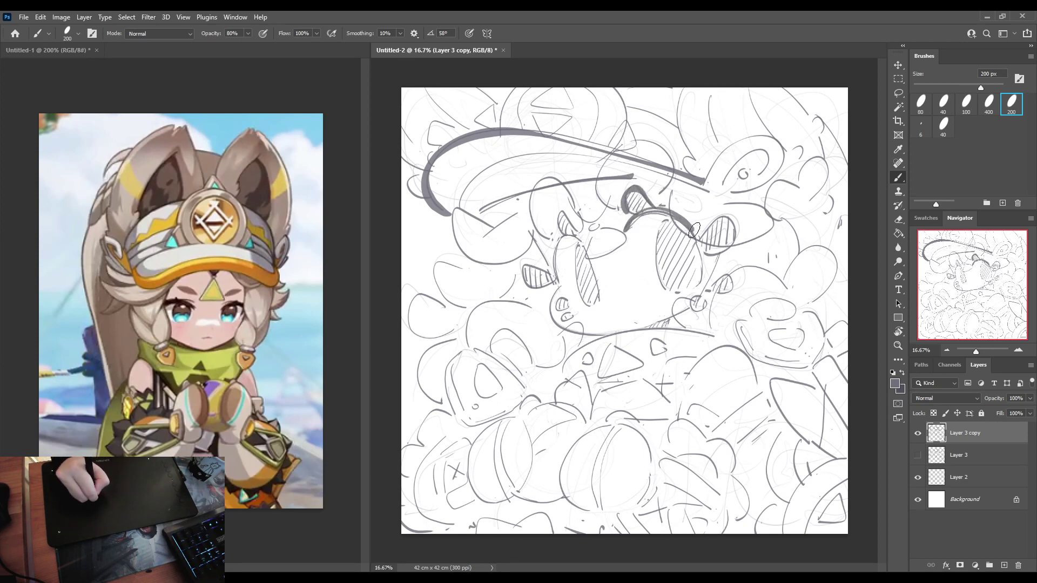
{"action": "key", "text": "ctrl+z"}
{"action": "mouse_move", "coordinate": [625, 232]}
{"action": "left_mouse_down"}
{"action": "mouse_move", "coordinate": [668, 211]}
{"action": "mouse_move", "coordinate": [720, 235]}
{"action": "mouse_move", "coordinate": [697, 240]}
{"action": "mouse_move", "coordinate": [734, 225]}
{"action": "mouse_move", "coordinate": [719, 248]}
{"action": "left_mouse_up"}
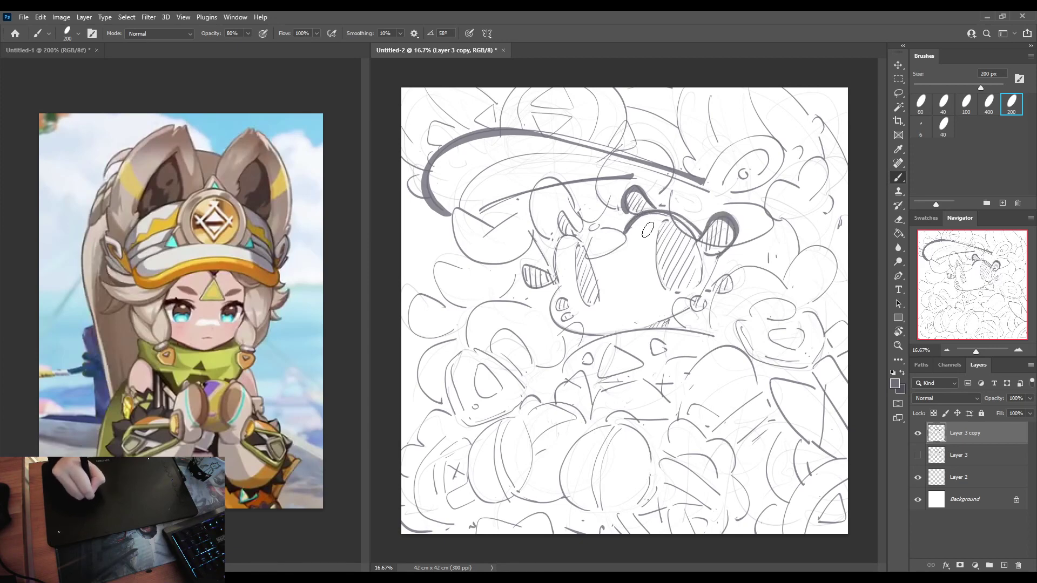
Trace the hatched teardrops beside the left eye and the face contour around the cheek and chin with thick lines.
{"action": "mouse_move", "coordinate": [580, 231]}
{"action": "left_mouse_down"}
{"action": "mouse_move", "coordinate": [563, 208]}
{"action": "mouse_move", "coordinate": [557, 233]}
{"action": "mouse_move", "coordinate": [560, 210]}
{"action": "mouse_move", "coordinate": [558, 278]}
{"action": "left_mouse_up"}
{"action": "key", "text": "ctrl+z"}
{"action": "key", "text": "ctrl+z"}
{"action": "left_click_drag", "start_coordinate": [526, 265], "coordinate": [555, 281]}
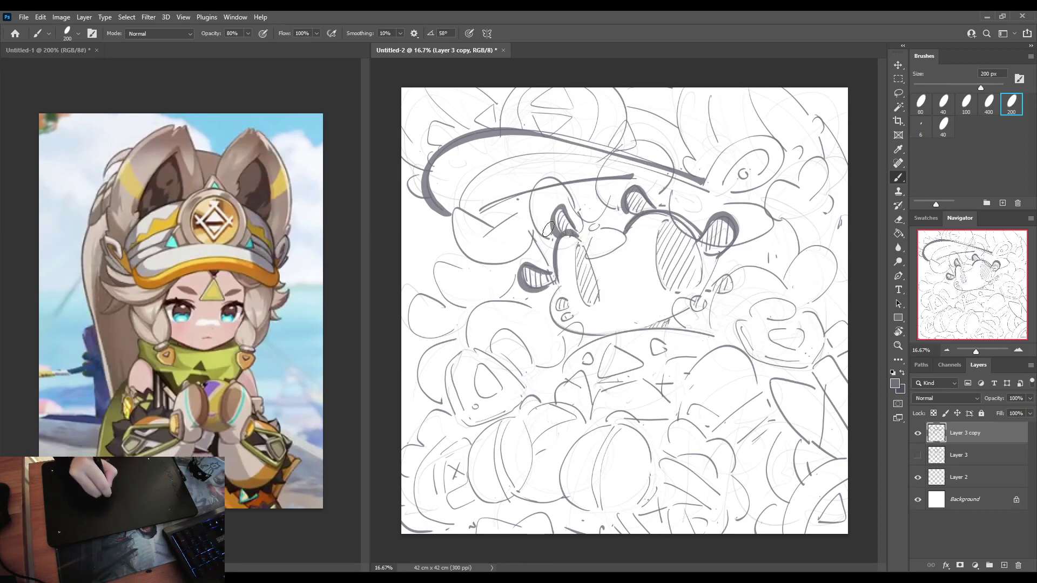
{"action": "left_click_drag", "start_coordinate": [526, 225], "coordinate": [551, 264]}
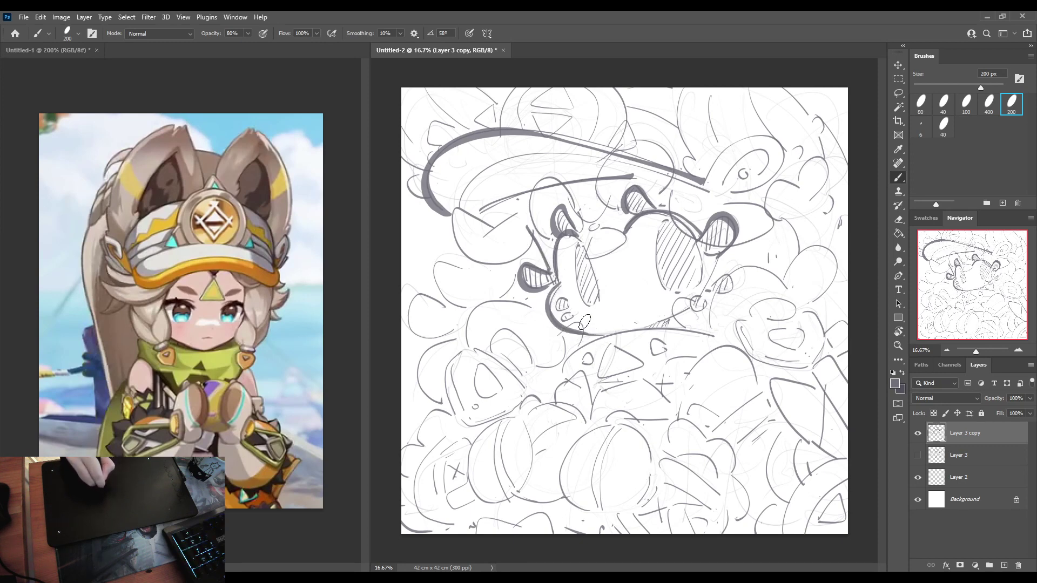
{"action": "mouse_move", "coordinate": [554, 284]}
{"action": "left_mouse_down"}
{"action": "mouse_move", "coordinate": [567, 330]}
{"action": "mouse_move", "coordinate": [620, 333]}
{"action": "mouse_move", "coordinate": [697, 304]}
{"action": "left_mouse_up"}
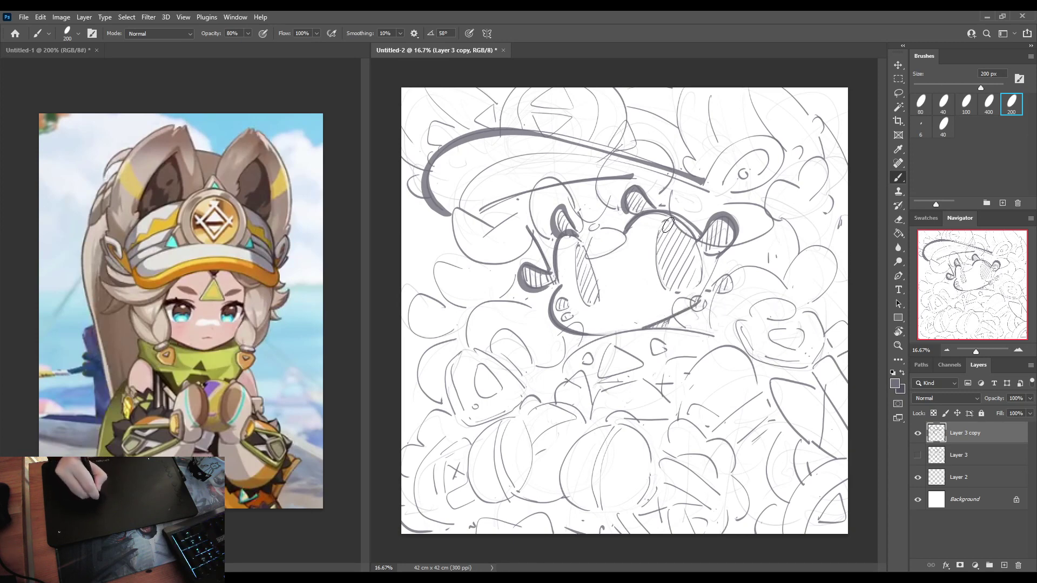
Outline both oval eyes with thick strokes and shade them solid.
{"action": "left_click_drag", "start_coordinate": [657, 236], "coordinate": [665, 286]}
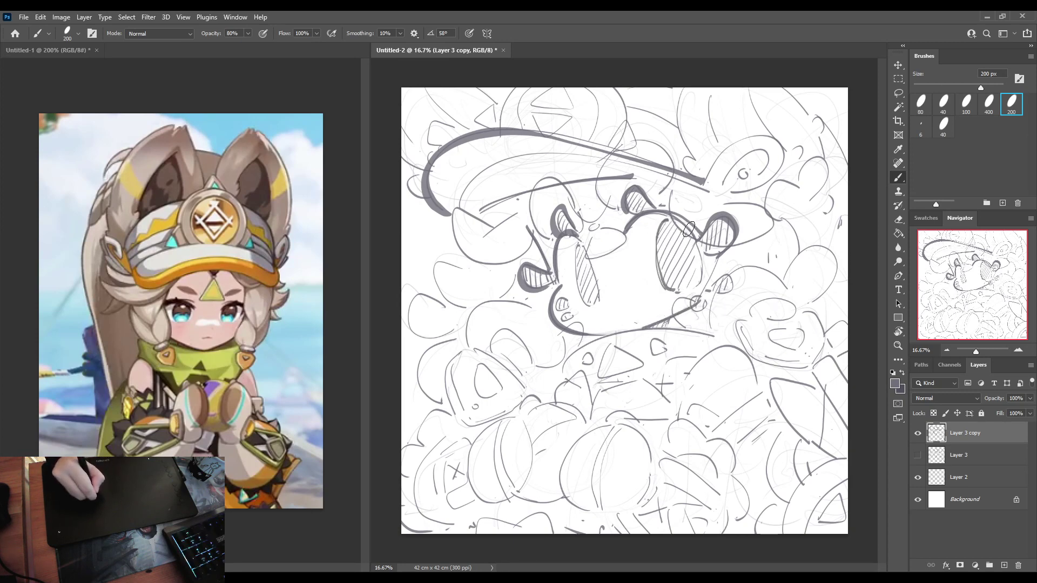
{"action": "mouse_move", "coordinate": [697, 241]}
{"action": "left_mouse_down"}
{"action": "mouse_move", "coordinate": [705, 262]}
{"action": "mouse_move", "coordinate": [697, 283]}
{"action": "left_mouse_up"}
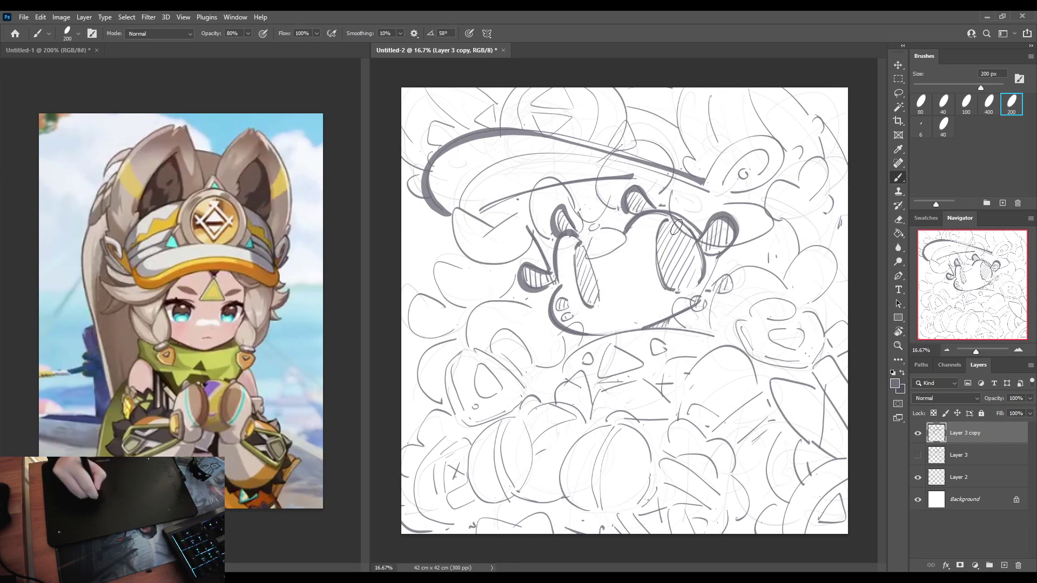
{"action": "mouse_move", "coordinate": [662, 223]}
{"action": "left_mouse_down"}
{"action": "mouse_move", "coordinate": [669, 263]}
{"action": "mouse_move", "coordinate": [683, 242]}
{"action": "mouse_move", "coordinate": [695, 259]}
{"action": "mouse_move", "coordinate": [665, 273]}
{"action": "mouse_move", "coordinate": [676, 278]}
{"action": "mouse_move", "coordinate": [664, 271]}
{"action": "mouse_move", "coordinate": [670, 262]}
{"action": "mouse_move", "coordinate": [698, 278]}
{"action": "left_mouse_up"}
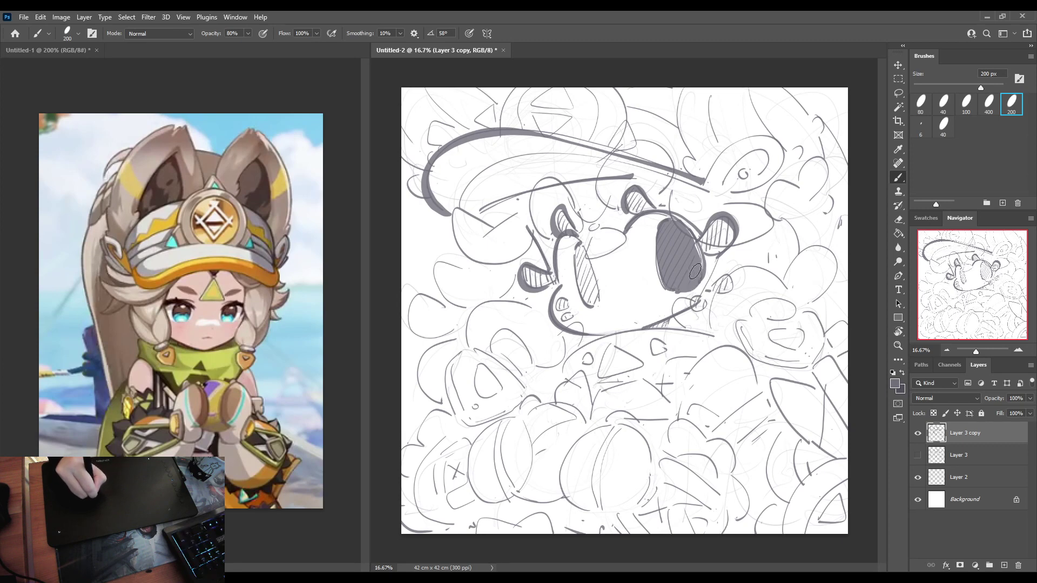
{"action": "mouse_move", "coordinate": [581, 253]}
{"action": "left_mouse_down"}
{"action": "mouse_move", "coordinate": [591, 295]}
{"action": "mouse_move", "coordinate": [577, 259]}
{"action": "mouse_move", "coordinate": [591, 277]}
{"action": "left_mouse_up"}
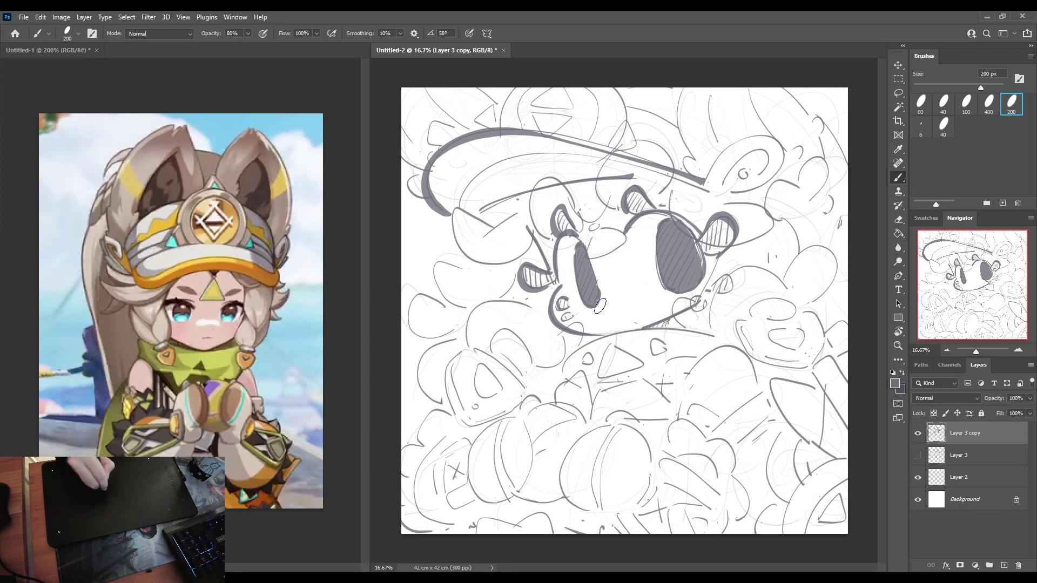
Thicken the small ovals beside the right cheek, the loops above both eyes and the small shapes around the face.
{"action": "left_click_drag", "start_coordinate": [719, 286], "coordinate": [732, 289]}
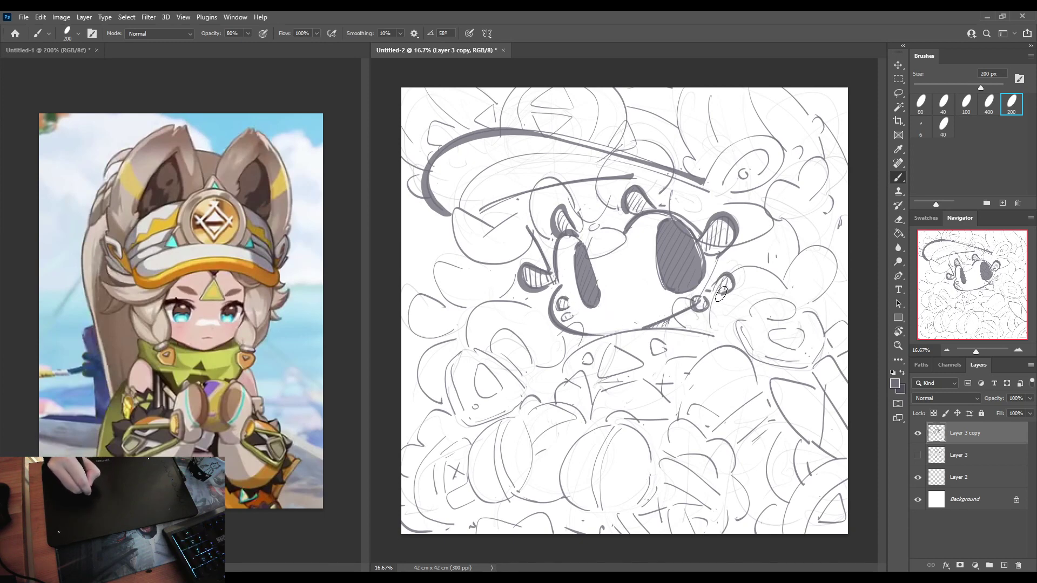
{"action": "mouse_move", "coordinate": [614, 150]}
{"action": "left_mouse_down"}
{"action": "mouse_move", "coordinate": [600, 193]}
{"action": "mouse_move", "coordinate": [627, 198]}
{"action": "mouse_move", "coordinate": [665, 150]}
{"action": "mouse_move", "coordinate": [660, 196]}
{"action": "left_mouse_up"}
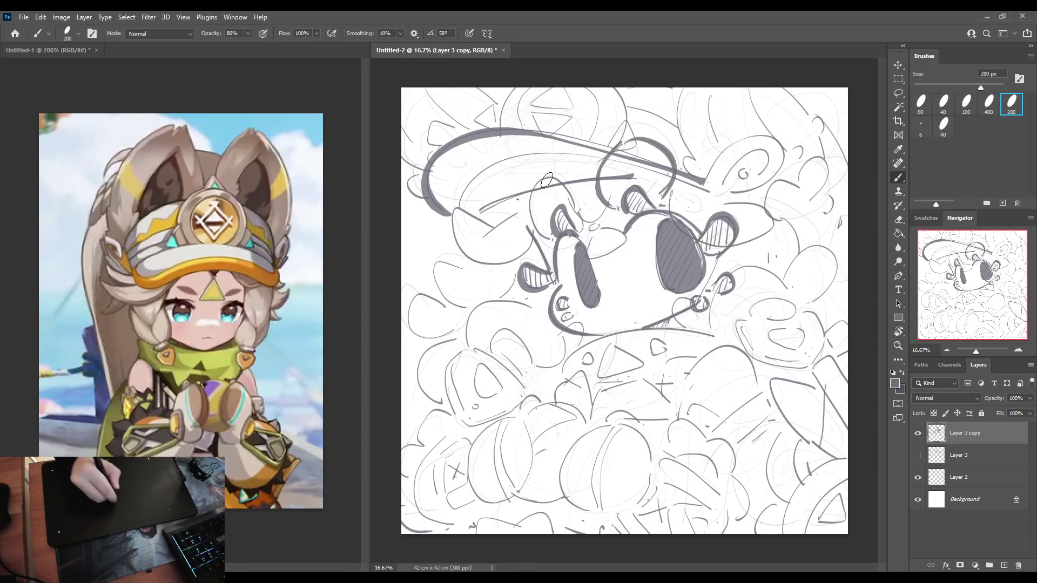
{"action": "mouse_move", "coordinate": [585, 230]}
{"action": "left_mouse_down"}
{"action": "mouse_move", "coordinate": [554, 181]}
{"action": "mouse_move", "coordinate": [530, 201]}
{"action": "mouse_move", "coordinate": [554, 239]}
{"action": "mouse_move", "coordinate": [576, 211]}
{"action": "mouse_move", "coordinate": [610, 210]}
{"action": "mouse_move", "coordinate": [619, 185]}
{"action": "left_mouse_up"}
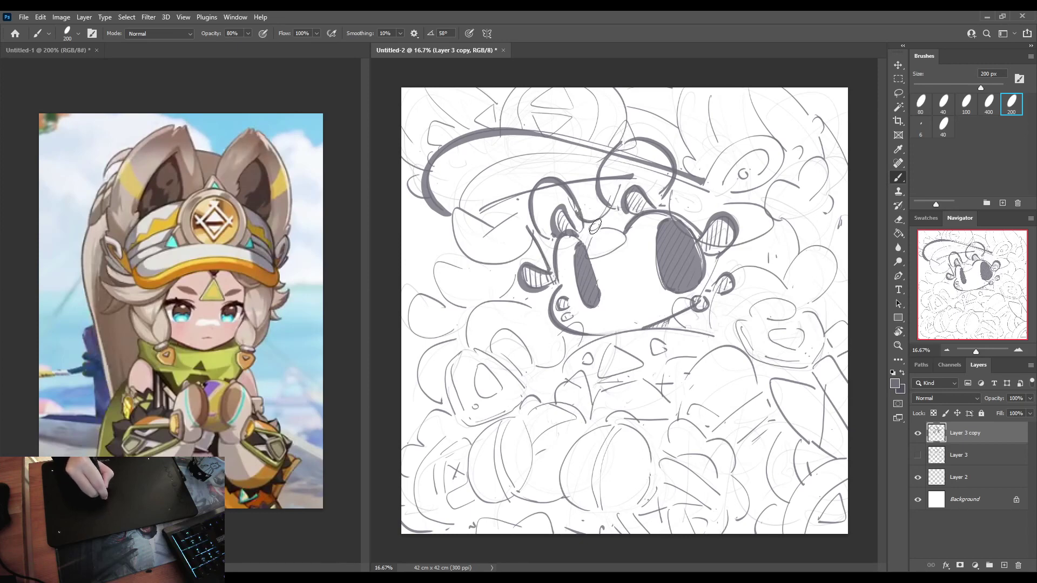
{"action": "mouse_move", "coordinate": [592, 244]}
{"action": "left_mouse_down"}
{"action": "mouse_move", "coordinate": [597, 260]}
{"action": "mouse_move", "coordinate": [626, 238]}
{"action": "mouse_move", "coordinate": [602, 224]}
{"action": "left_mouse_up"}
{"action": "left_click_drag", "start_coordinate": [697, 302], "coordinate": [688, 332]}
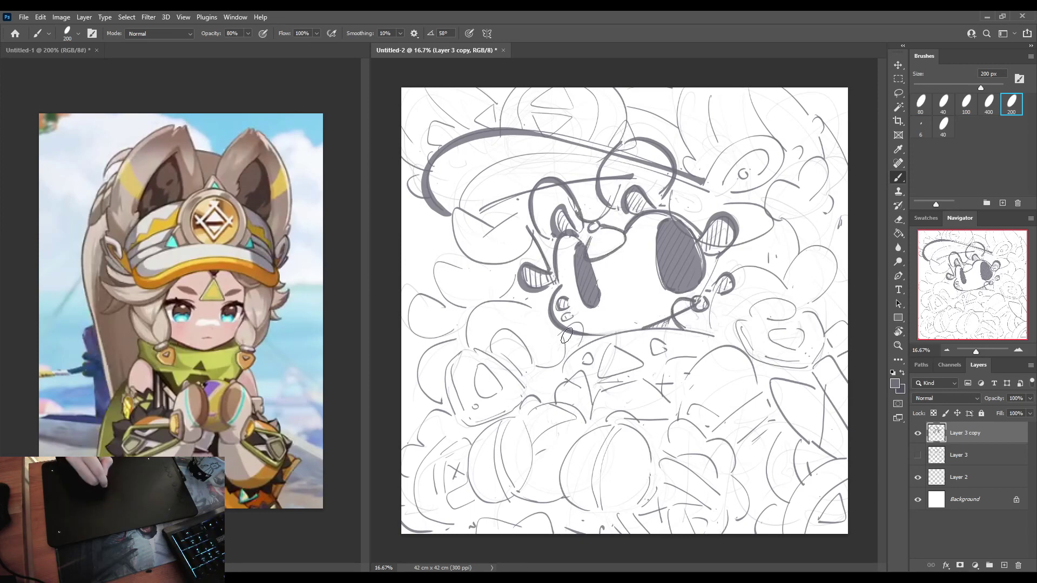
{"action": "left_click_drag", "start_coordinate": [562, 320], "coordinate": [586, 328]}
Trace the scarf's curved upper edge below the chin with a thick line, redoing it until it fits.
{"action": "mouse_move", "coordinate": [570, 382]}
{"action": "left_mouse_down"}
{"action": "mouse_move", "coordinate": [596, 339]}
{"action": "mouse_move", "coordinate": [668, 326]}
{"action": "mouse_move", "coordinate": [720, 333]}
{"action": "left_mouse_up"}
{"action": "key", "text": "ctrl+z"}
{"action": "mouse_move", "coordinate": [570, 380]}
{"action": "left_mouse_down"}
{"action": "mouse_move", "coordinate": [616, 332]}
{"action": "mouse_move", "coordinate": [713, 334]}
{"action": "left_mouse_up"}
{"action": "key", "text": "ctrl+z"}
{"action": "mouse_move", "coordinate": [564, 386]}
{"action": "left_mouse_down"}
{"action": "mouse_move", "coordinate": [566, 361]}
{"action": "mouse_move", "coordinate": [635, 332]}
{"action": "mouse_move", "coordinate": [723, 337]}
{"action": "left_mouse_up"}
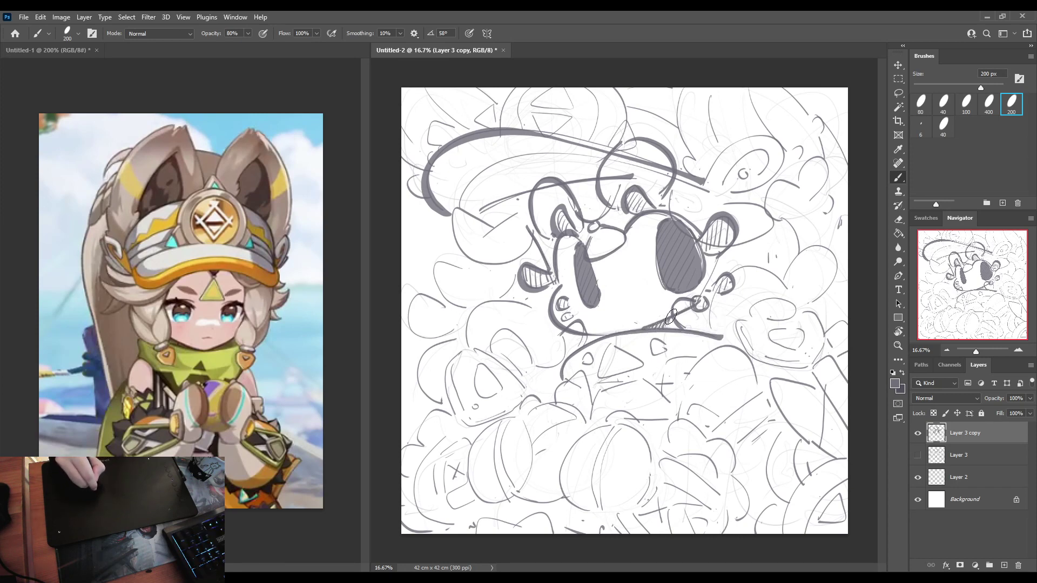
{"action": "key", "text": "ctrl+shift+h"}
{"action": "key", "text": "ctrl+shift+h"}
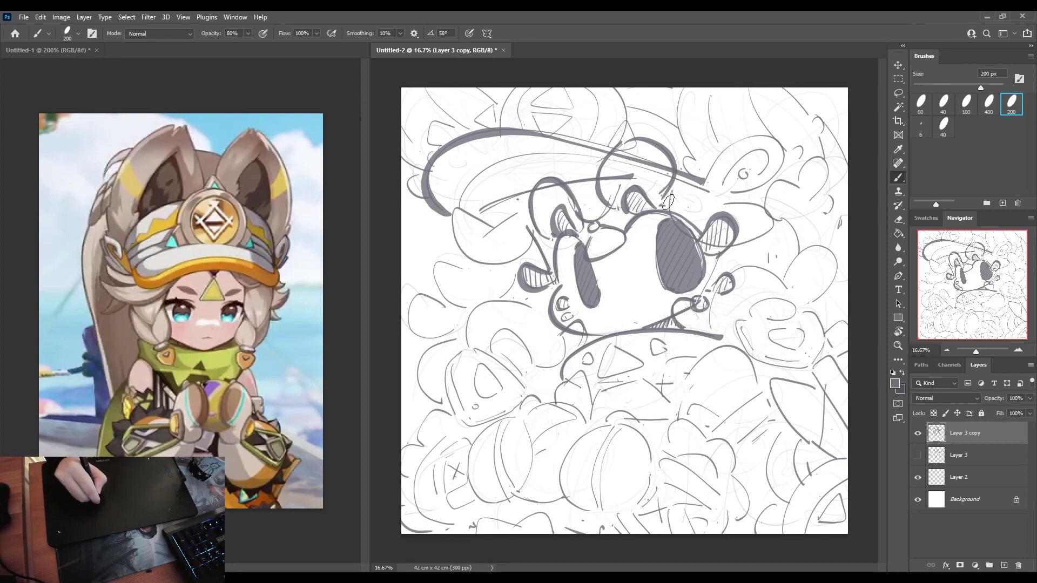
Trace the hair lock right of the face and the lock under the cap's left side, hatching the shadow beneath the brim.
{"action": "mouse_move", "coordinate": [668, 202]}
{"action": "left_mouse_down"}
{"action": "mouse_move", "coordinate": [704, 240]}
{"action": "mouse_move", "coordinate": [766, 232]}
{"action": "mouse_move", "coordinate": [735, 201]}
{"action": "left_mouse_up"}
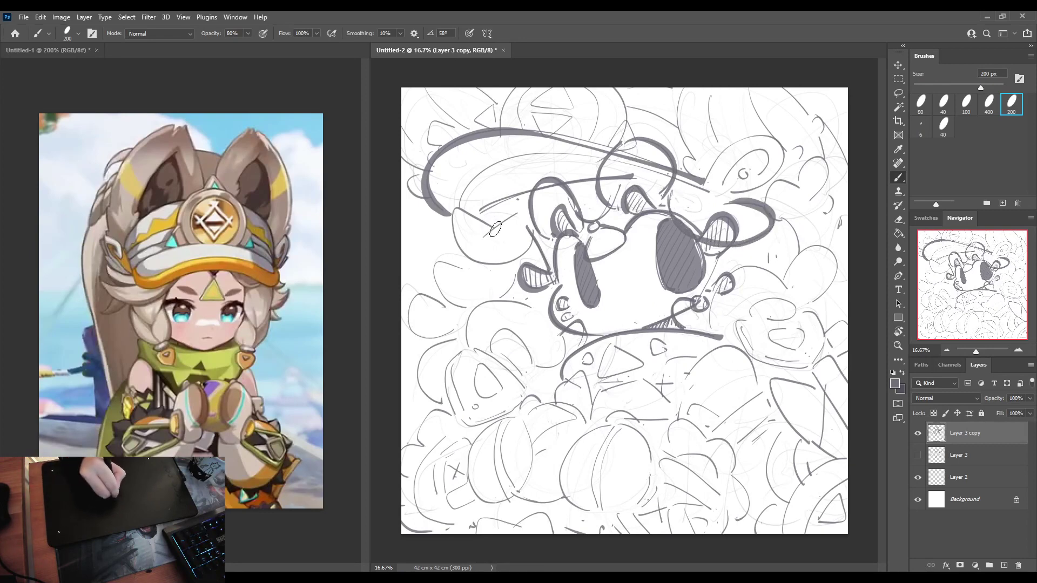
{"action": "mouse_move", "coordinate": [495, 229]}
{"action": "left_mouse_down"}
{"action": "mouse_move", "coordinate": [468, 261]}
{"action": "mouse_move", "coordinate": [537, 240]}
{"action": "mouse_move", "coordinate": [545, 188]}
{"action": "mouse_move", "coordinate": [638, 175]}
{"action": "left_mouse_up"}
{"action": "left_click_drag", "start_coordinate": [485, 209], "coordinate": [482, 218]}
{"action": "left_click_drag", "start_coordinate": [495, 205], "coordinate": [489, 223]}
{"action": "mouse_move", "coordinate": [505, 202]}
{"action": "left_mouse_down"}
{"action": "mouse_move", "coordinate": [493, 224]}
{"action": "mouse_move", "coordinate": [515, 195]}
{"action": "left_mouse_up"}
{"action": "mouse_move", "coordinate": [454, 201]}
{"action": "left_mouse_down"}
{"action": "mouse_move", "coordinate": [517, 162]}
{"action": "mouse_move", "coordinate": [646, 169]}
{"action": "left_mouse_up"}
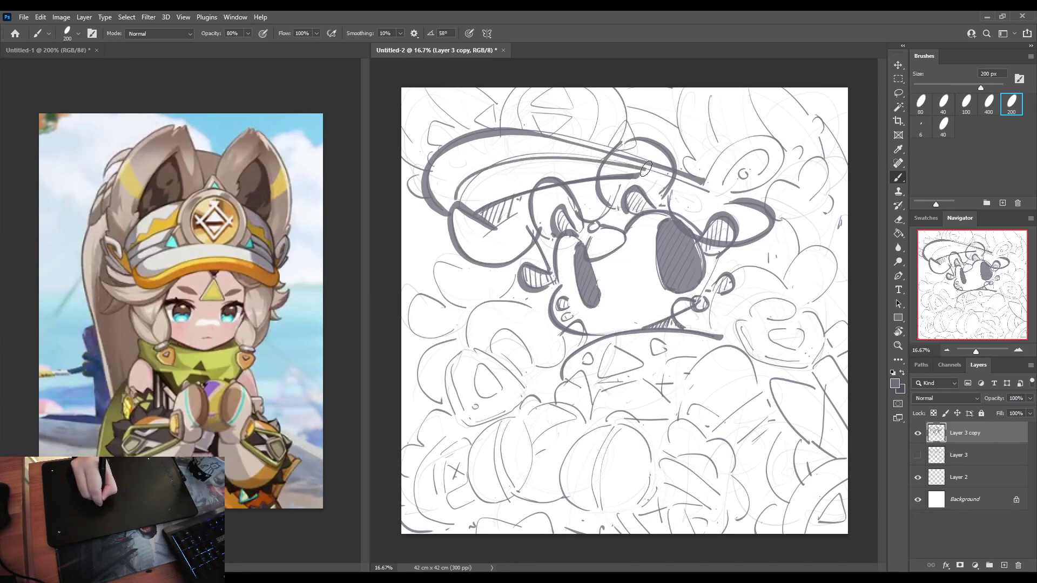
Trace the wavy hair locks left of the face and the rounded triangular ornament below them, undoing misplaced strokes.
{"action": "mouse_move", "coordinate": [469, 266]}
{"action": "left_mouse_down"}
{"action": "mouse_move", "coordinate": [446, 258]}
{"action": "mouse_move", "coordinate": [441, 292]}
{"action": "mouse_move", "coordinate": [476, 299]}
{"action": "left_mouse_up"}
{"action": "mouse_move", "coordinate": [470, 348]}
{"action": "left_mouse_down"}
{"action": "mouse_move", "coordinate": [470, 309]}
{"action": "mouse_move", "coordinate": [538, 301]}
{"action": "left_mouse_up"}
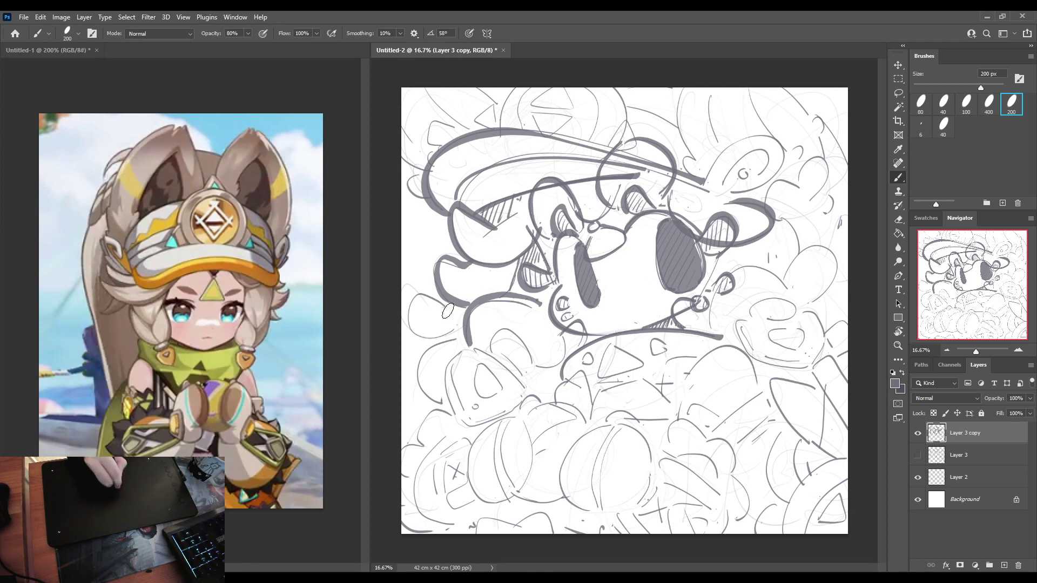
{"action": "mouse_move", "coordinate": [448, 310]}
{"action": "left_mouse_down"}
{"action": "mouse_move", "coordinate": [423, 340]}
{"action": "mouse_move", "coordinate": [458, 328]}
{"action": "left_mouse_up"}
{"action": "mouse_move", "coordinate": [442, 405]}
{"action": "left_mouse_down"}
{"action": "mouse_move", "coordinate": [417, 369]}
{"action": "mouse_move", "coordinate": [460, 338]}
{"action": "mouse_move", "coordinate": [505, 327]}
{"action": "mouse_move", "coordinate": [529, 368]}
{"action": "mouse_move", "coordinate": [560, 361]}
{"action": "mouse_move", "coordinate": [566, 389]}
{"action": "mouse_move", "coordinate": [562, 358]}
{"action": "mouse_move", "coordinate": [615, 334]}
{"action": "mouse_move", "coordinate": [718, 339]}
{"action": "left_mouse_up"}
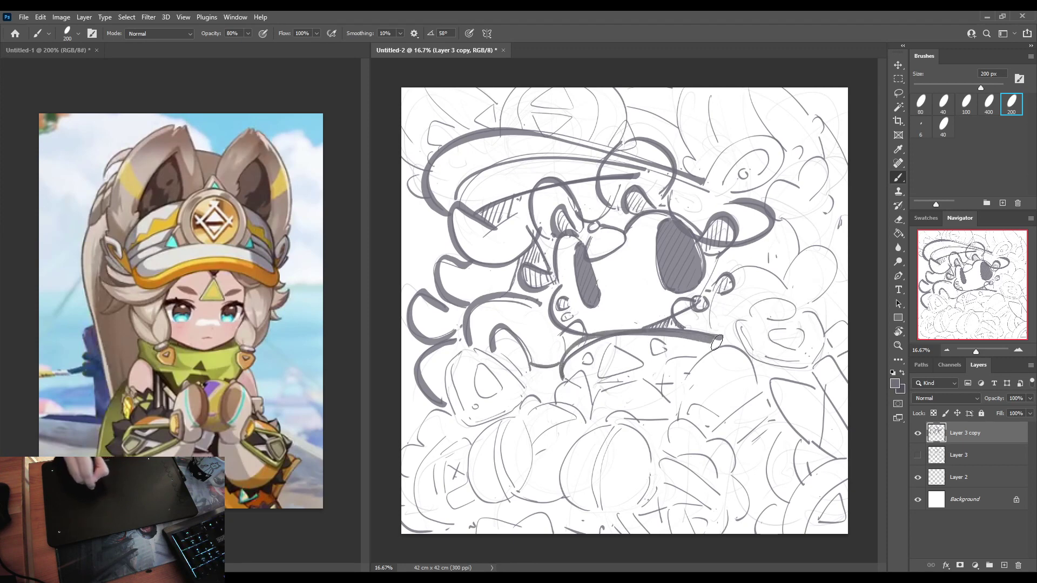
{"action": "key", "text": "ctrl+z"}
{"action": "mouse_move", "coordinate": [457, 354]}
{"action": "left_mouse_down"}
{"action": "mouse_move", "coordinate": [453, 413]}
{"action": "mouse_move", "coordinate": [469, 427]}
{"action": "left_mouse_up"}
{"action": "key", "text": "ctrl+z"}
{"action": "mouse_move", "coordinate": [468, 348]}
{"action": "left_mouse_down"}
{"action": "mouse_move", "coordinate": [452, 407]}
{"action": "mouse_move", "coordinate": [464, 428]}
{"action": "mouse_move", "coordinate": [513, 414]}
{"action": "mouse_move", "coordinate": [524, 398]}
{"action": "mouse_move", "coordinate": [483, 347]}
{"action": "mouse_move", "coordinate": [520, 390]}
{"action": "mouse_move", "coordinate": [483, 364]}
{"action": "mouse_move", "coordinate": [476, 381]}
{"action": "mouse_move", "coordinate": [501, 386]}
{"action": "left_mouse_up"}
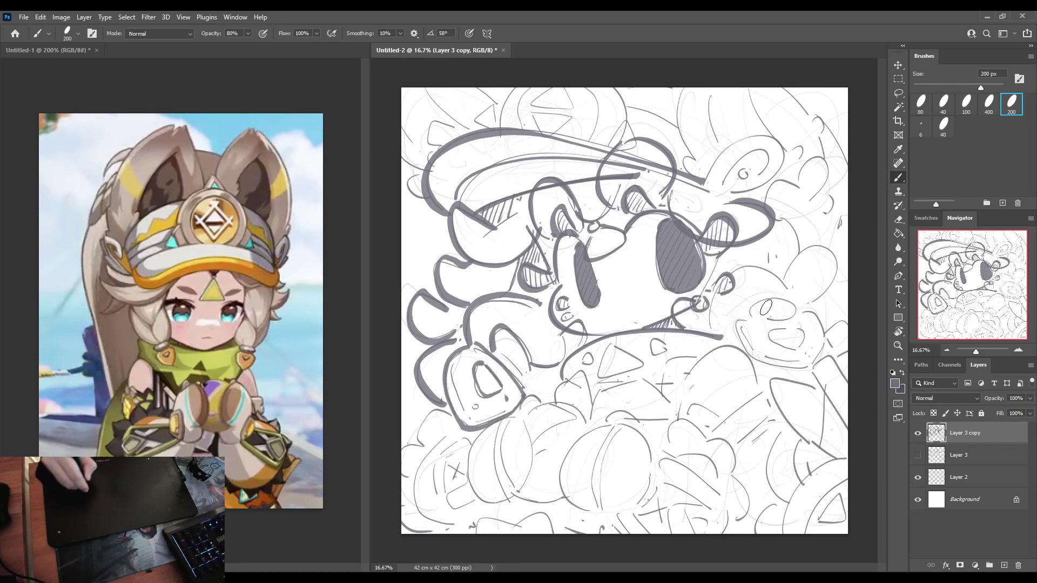
Trace the rounded ornament right of the scarf and the curved hair locks above it with thick lines.
{"action": "mouse_move", "coordinate": [748, 318]}
{"action": "left_mouse_down"}
{"action": "mouse_move", "coordinate": [735, 331]}
{"action": "mouse_move", "coordinate": [762, 369]}
{"action": "mouse_move", "coordinate": [817, 373]}
{"action": "mouse_move", "coordinate": [832, 344]}
{"action": "left_mouse_up"}
{"action": "mouse_move", "coordinate": [798, 312]}
{"action": "left_mouse_down"}
{"action": "mouse_move", "coordinate": [824, 321]}
{"action": "mouse_move", "coordinate": [831, 348]}
{"action": "left_mouse_up"}
{"action": "mouse_move", "coordinate": [795, 327]}
{"action": "left_mouse_down"}
{"action": "mouse_move", "coordinate": [771, 339]}
{"action": "mouse_move", "coordinate": [800, 349]}
{"action": "mouse_move", "coordinate": [807, 333]}
{"action": "mouse_move", "coordinate": [755, 315]}
{"action": "mouse_move", "coordinate": [761, 299]}
{"action": "mouse_move", "coordinate": [794, 318]}
{"action": "left_mouse_up"}
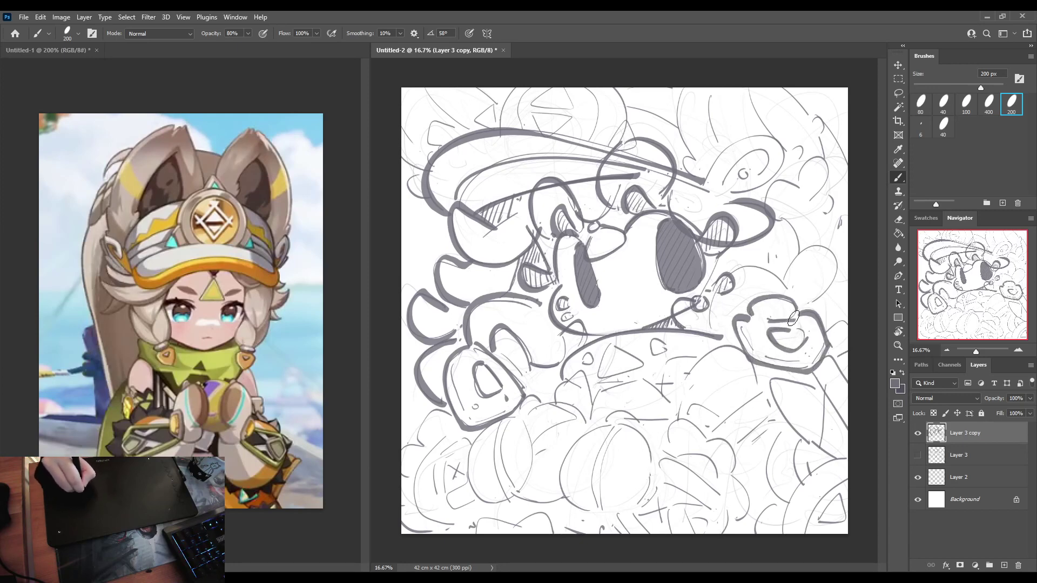
{"action": "mouse_move", "coordinate": [717, 324]}
{"action": "left_mouse_down"}
{"action": "mouse_move", "coordinate": [740, 272]}
{"action": "mouse_move", "coordinate": [786, 292]}
{"action": "left_mouse_up"}
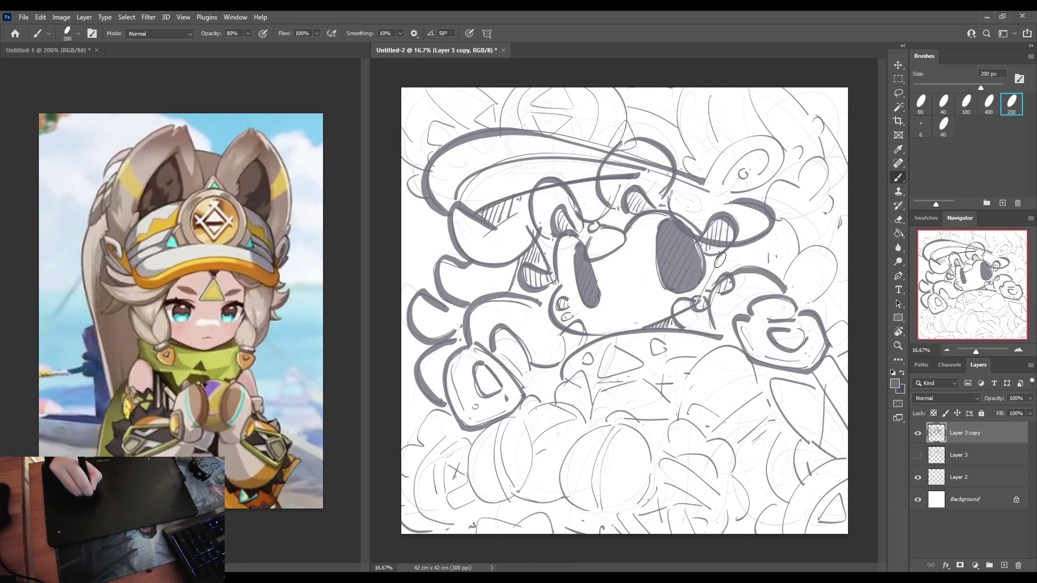
{"action": "mouse_move", "coordinate": [781, 220]}
{"action": "left_mouse_down"}
{"action": "mouse_move", "coordinate": [785, 276]}
{"action": "mouse_move", "coordinate": [835, 307]}
{"action": "left_mouse_up"}
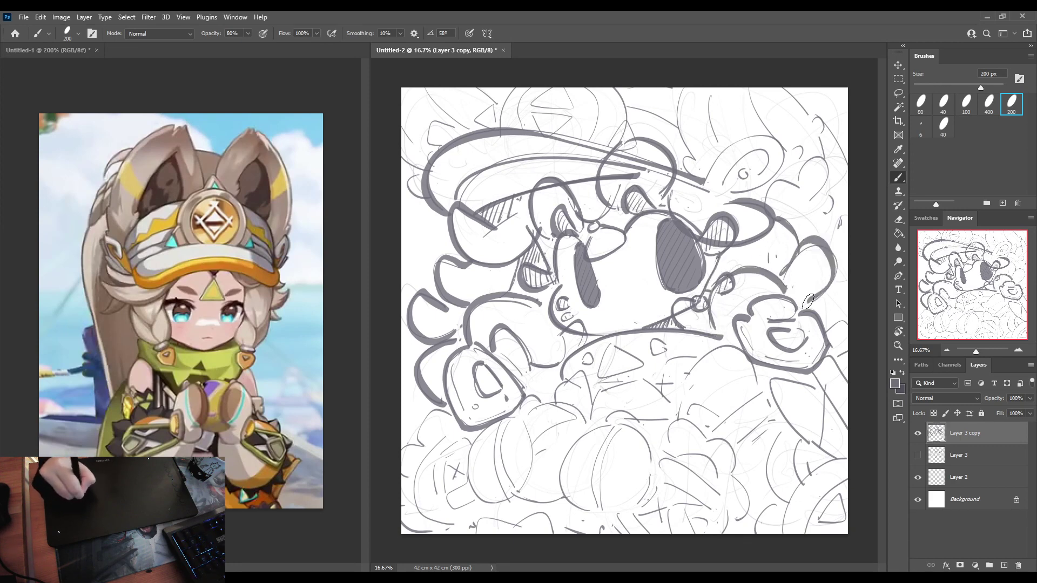
{"action": "mouse_move", "coordinate": [776, 210]}
{"action": "left_mouse_down"}
{"action": "mouse_move", "coordinate": [821, 162]}
{"action": "mouse_move", "coordinate": [828, 205]}
{"action": "left_mouse_up"}
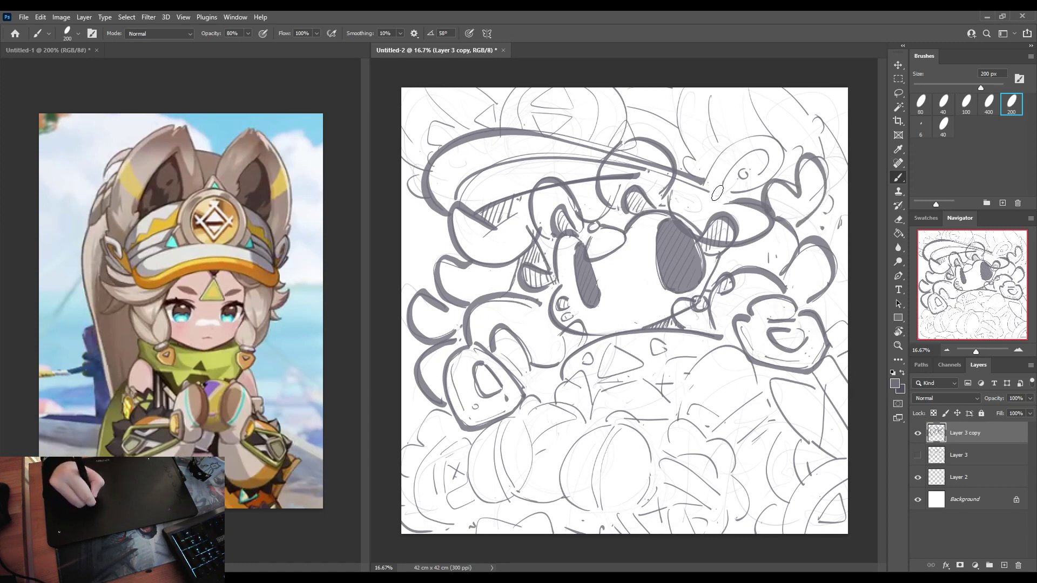
Trace the oval ornament right of the cap, its dark inner mark and the ear and hair contours above it with thick lines.
{"action": "mouse_move", "coordinate": [714, 193]}
{"action": "left_mouse_down"}
{"action": "mouse_move", "coordinate": [709, 167]}
{"action": "mouse_move", "coordinate": [777, 154]}
{"action": "mouse_move", "coordinate": [731, 172]}
{"action": "mouse_move", "coordinate": [750, 163]}
{"action": "left_mouse_up"}
{"action": "key", "text": "e"}
{"action": "key", "text": "b"}
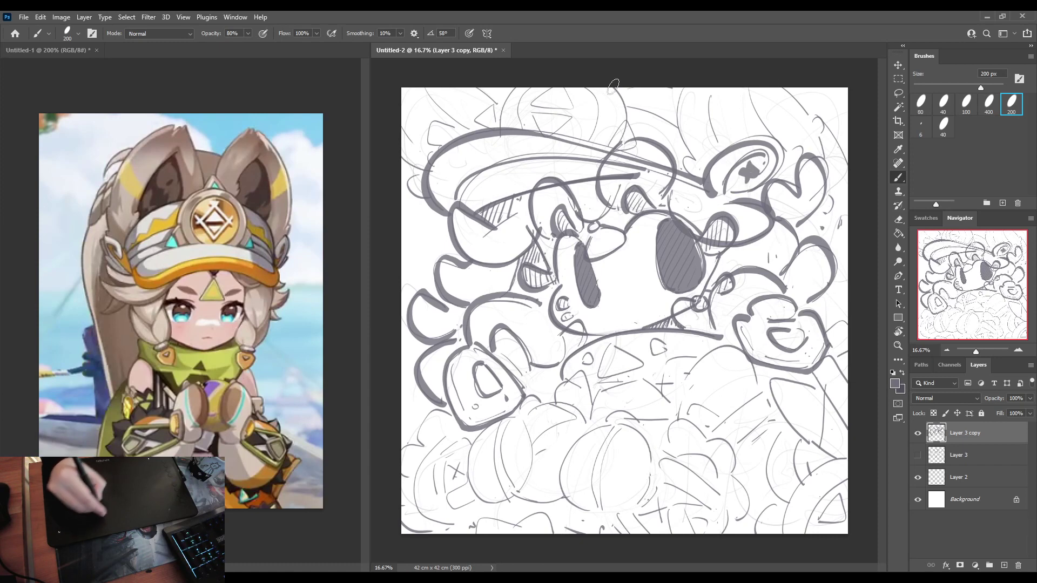
{"action": "left_click_drag", "start_coordinate": [682, 98], "coordinate": [699, 157]}
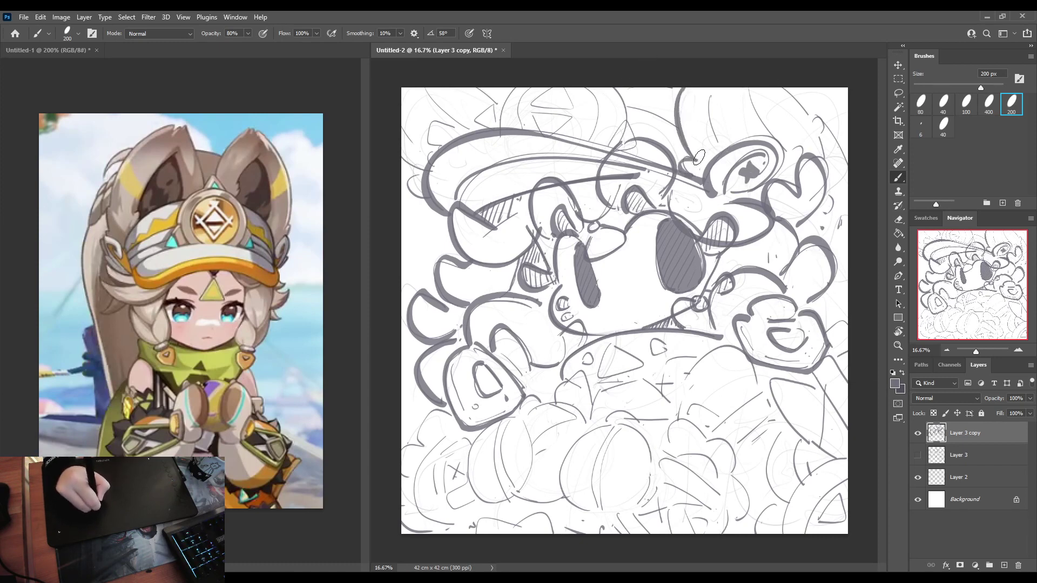
{"action": "left_click_drag", "start_coordinate": [707, 93], "coordinate": [724, 133]}
{"action": "left_click_drag", "start_coordinate": [748, 82], "coordinate": [778, 138]}
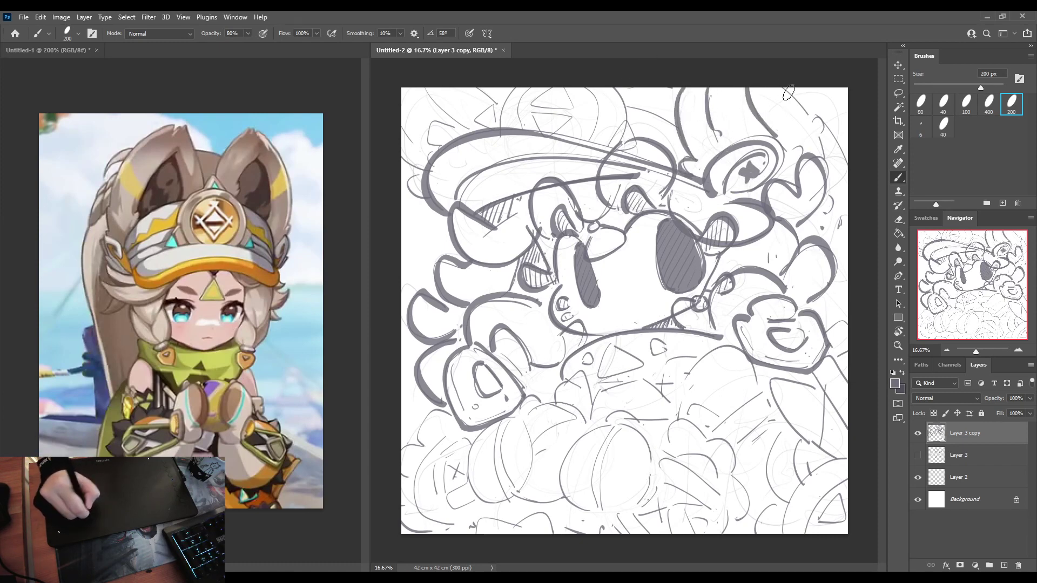
{"action": "mouse_move", "coordinate": [783, 90]}
{"action": "left_mouse_down"}
{"action": "mouse_move", "coordinate": [813, 114]}
{"action": "mouse_move", "coordinate": [827, 147]}
{"action": "mouse_move", "coordinate": [856, 141]}
{"action": "mouse_move", "coordinate": [828, 140]}
{"action": "mouse_move", "coordinate": [847, 159]}
{"action": "left_mouse_up"}
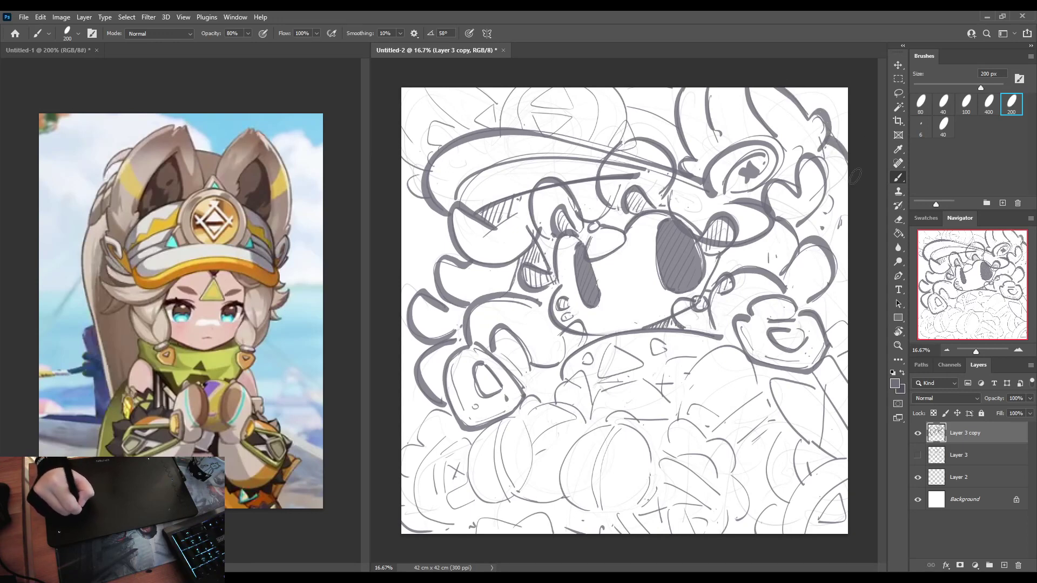
{"action": "left_click_drag", "start_coordinate": [803, 96], "coordinate": [850, 130]}
{"action": "mouse_move", "coordinate": [801, 98]}
{"action": "left_mouse_down"}
{"action": "mouse_move", "coordinate": [816, 82]}
{"action": "mouse_move", "coordinate": [834, 114]}
{"action": "left_mouse_up"}
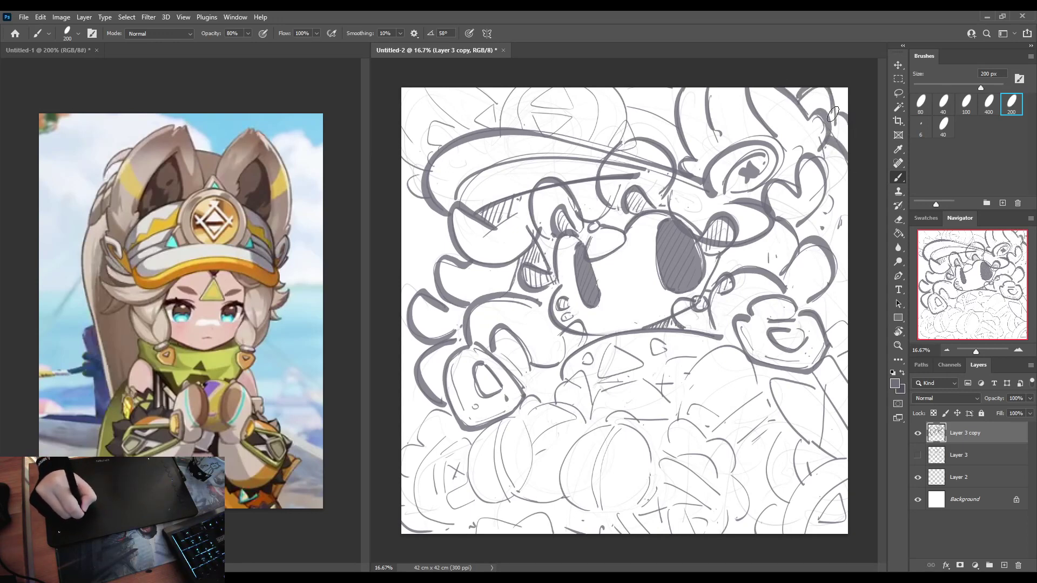
Trace the cap's round emblem with its inner triangles, the small triangles beside it and the hair left of the cap.
{"action": "mouse_move", "coordinate": [626, 108]}
{"action": "left_mouse_down"}
{"action": "mouse_move", "coordinate": [677, 130]}
{"action": "mouse_move", "coordinate": [645, 119]}
{"action": "mouse_move", "coordinate": [625, 126]}
{"action": "mouse_move", "coordinate": [613, 138]}
{"action": "mouse_move", "coordinate": [632, 150]}
{"action": "mouse_move", "coordinate": [626, 126]}
{"action": "left_mouse_up"}
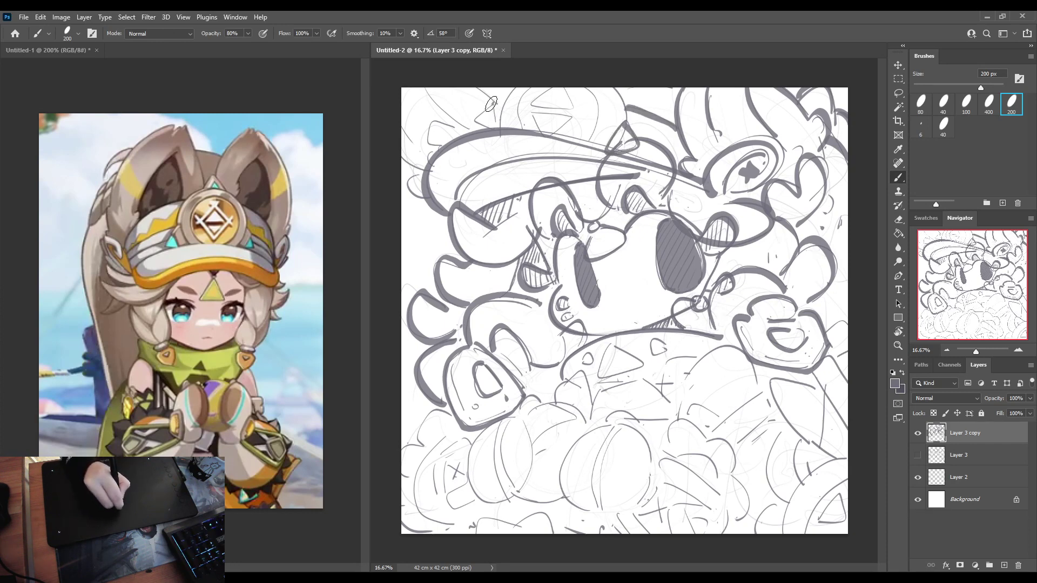
{"action": "left_click_drag", "start_coordinate": [490, 104], "coordinate": [471, 117]}
{"action": "mouse_move", "coordinate": [470, 117]}
{"action": "left_mouse_down"}
{"action": "mouse_move", "coordinate": [491, 125]}
{"action": "mouse_move", "coordinate": [515, 90]}
{"action": "mouse_move", "coordinate": [520, 131]}
{"action": "mouse_move", "coordinate": [528, 92]}
{"action": "mouse_move", "coordinate": [593, 136]}
{"action": "left_mouse_up"}
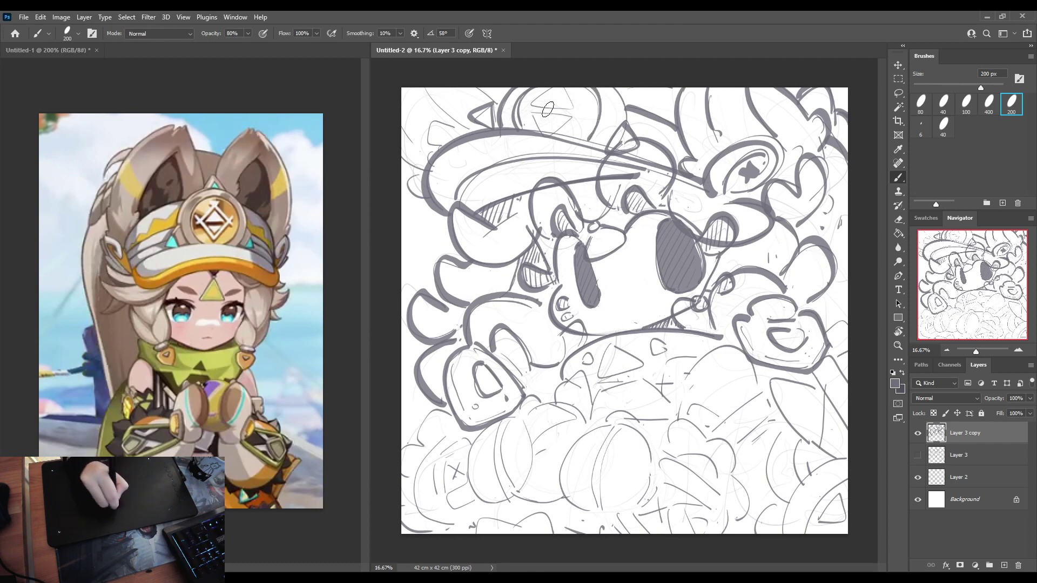
{"action": "mouse_move", "coordinate": [531, 106]}
{"action": "left_mouse_down"}
{"action": "mouse_move", "coordinate": [576, 109]}
{"action": "mouse_move", "coordinate": [562, 84]}
{"action": "left_mouse_up"}
{"action": "mouse_move", "coordinate": [560, 85]}
{"action": "left_mouse_down"}
{"action": "mouse_move", "coordinate": [537, 108]}
{"action": "mouse_move", "coordinate": [571, 115]}
{"action": "mouse_move", "coordinate": [533, 112]}
{"action": "left_mouse_up"}
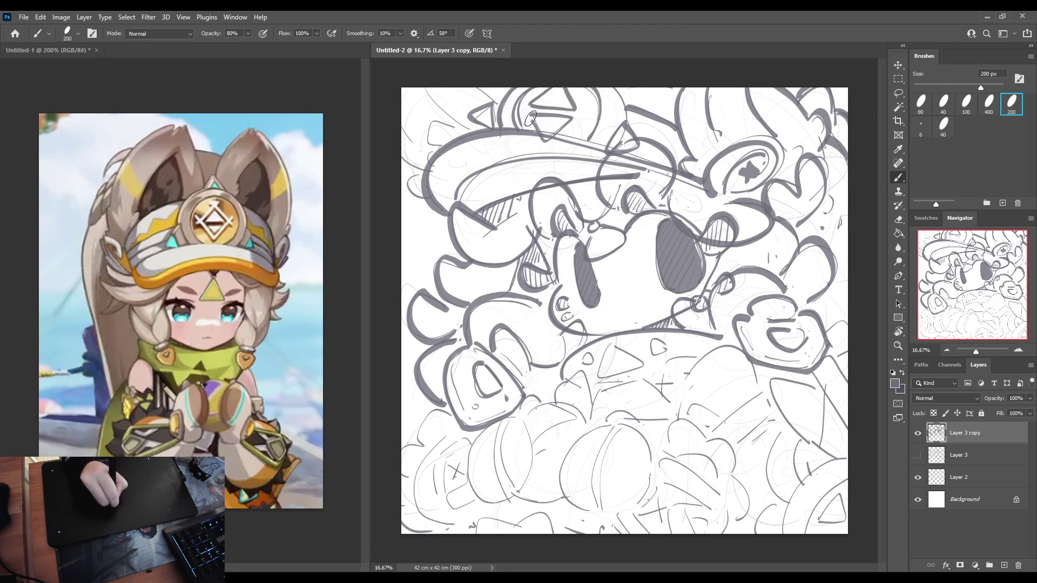
{"action": "left_click_drag", "start_coordinate": [608, 81], "coordinate": [631, 123]}
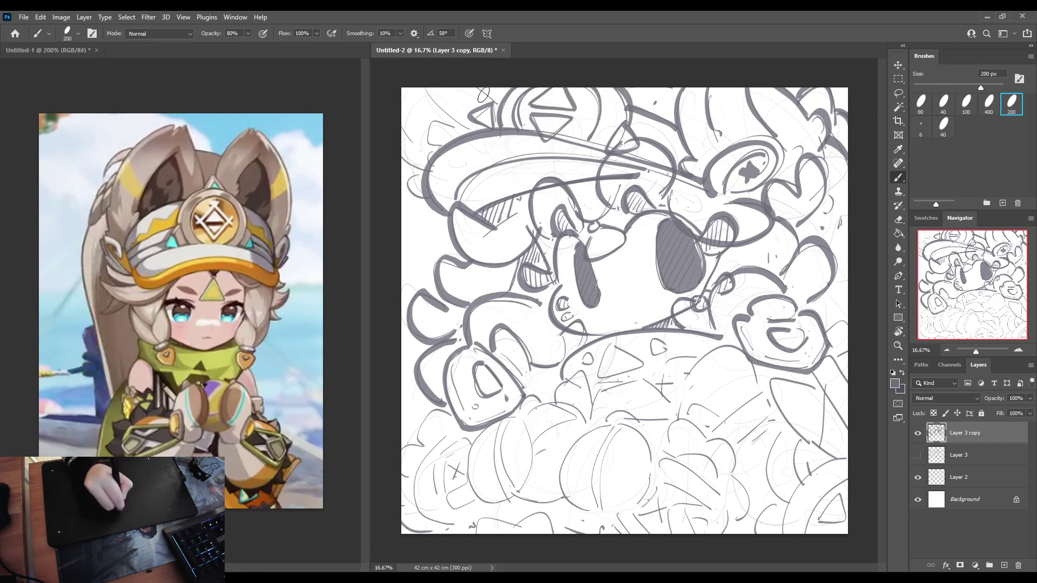
{"action": "mouse_move", "coordinate": [484, 95]}
{"action": "left_mouse_down"}
{"action": "mouse_move", "coordinate": [446, 146]}
{"action": "mouse_move", "coordinate": [405, 126]}
{"action": "mouse_move", "coordinate": [429, 154]}
{"action": "mouse_move", "coordinate": [429, 193]}
{"action": "left_mouse_up"}
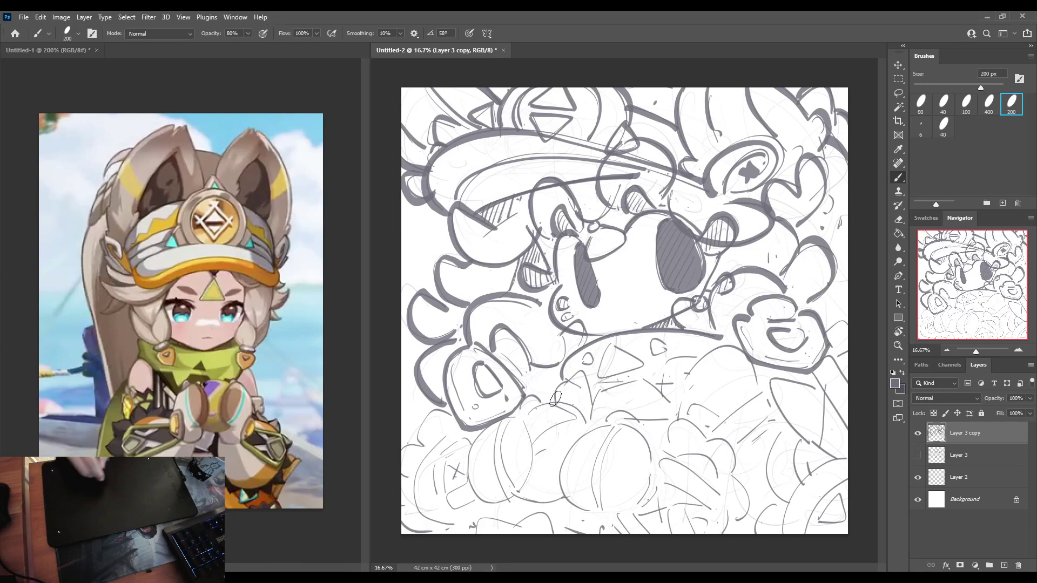
Trace the shoulder, sleeve edge and cloth folds below the right ornament, and hatch the gap left of the scarf.
{"action": "mouse_move", "coordinate": [680, 390]}
{"action": "left_mouse_down"}
{"action": "mouse_move", "coordinate": [700, 354]}
{"action": "mouse_move", "coordinate": [763, 379]}
{"action": "left_mouse_up"}
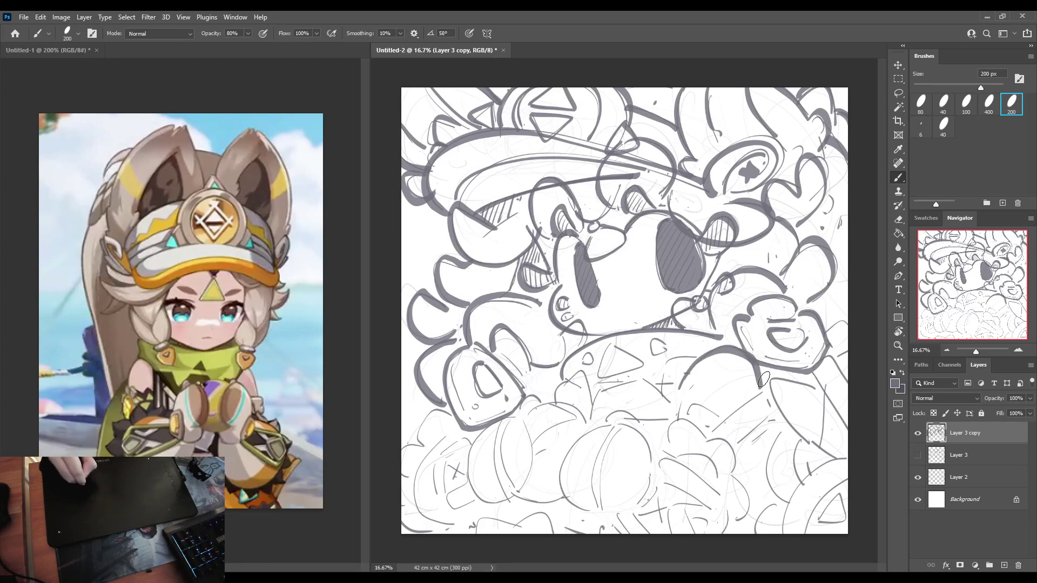
{"action": "mouse_move", "coordinate": [708, 426]}
{"action": "left_mouse_down"}
{"action": "mouse_move", "coordinate": [768, 394]}
{"action": "mouse_move", "coordinate": [765, 414]}
{"action": "mouse_move", "coordinate": [769, 396]}
{"action": "left_mouse_up"}
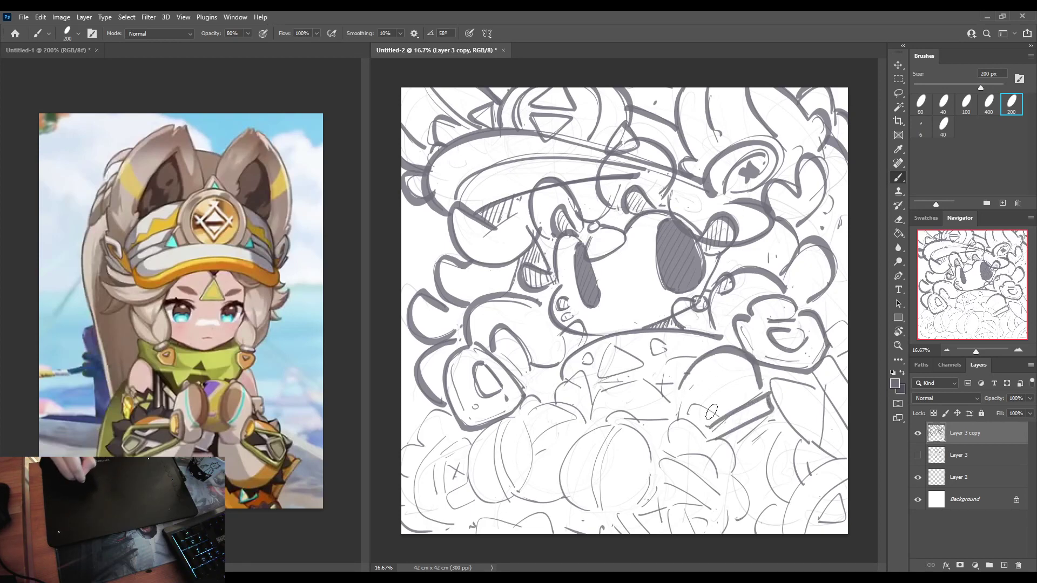
{"action": "left_click_drag", "start_coordinate": [692, 405], "coordinate": [712, 419]}
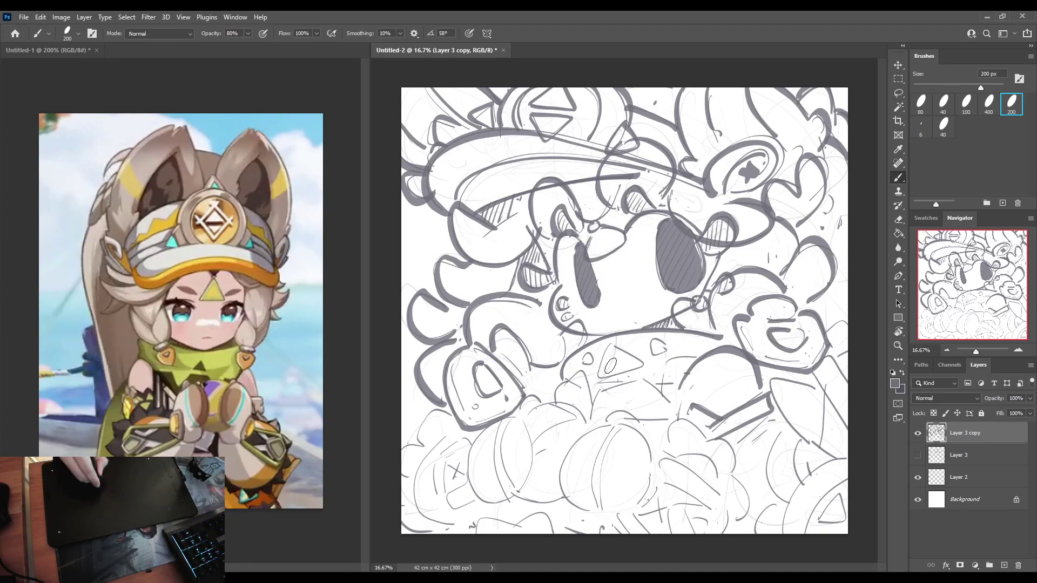
{"action": "mouse_move", "coordinate": [566, 377]}
{"action": "left_mouse_down"}
{"action": "mouse_move", "coordinate": [556, 400]}
{"action": "mouse_move", "coordinate": [540, 385]}
{"action": "mouse_move", "coordinate": [548, 390]}
{"action": "left_mouse_up"}
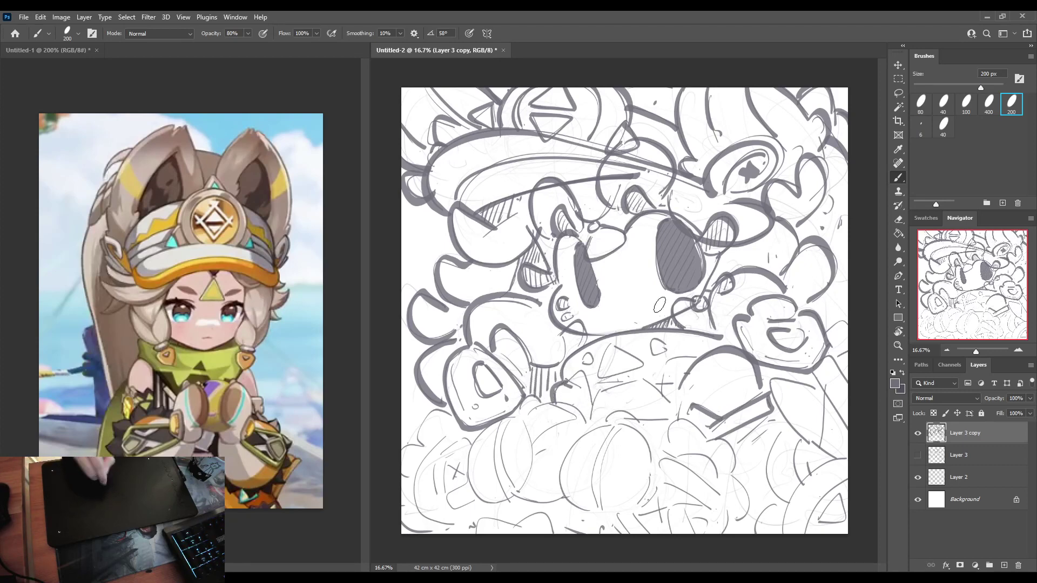
{"action": "mouse_move", "coordinate": [803, 402]}
{"action": "left_mouse_down"}
{"action": "mouse_move", "coordinate": [790, 387]}
{"action": "mouse_move", "coordinate": [823, 390]}
{"action": "mouse_move", "coordinate": [818, 447]}
{"action": "mouse_move", "coordinate": [820, 389]}
{"action": "mouse_move", "coordinate": [846, 432]}
{"action": "left_mouse_up"}
{"action": "mouse_move", "coordinate": [826, 358]}
{"action": "left_mouse_down"}
{"action": "mouse_move", "coordinate": [846, 383]}
{"action": "mouse_move", "coordinate": [846, 355]}
{"action": "left_mouse_up"}
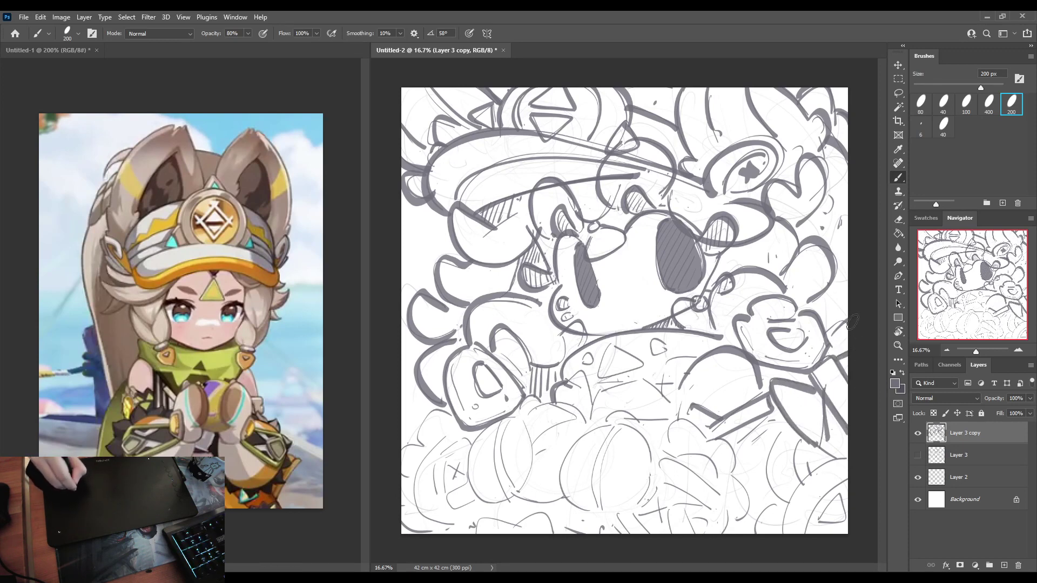
{"action": "mouse_move", "coordinate": [842, 280]}
{"action": "left_mouse_down"}
{"action": "mouse_move", "coordinate": [813, 311]}
{"action": "mouse_move", "coordinate": [822, 297]}
{"action": "left_mouse_up"}
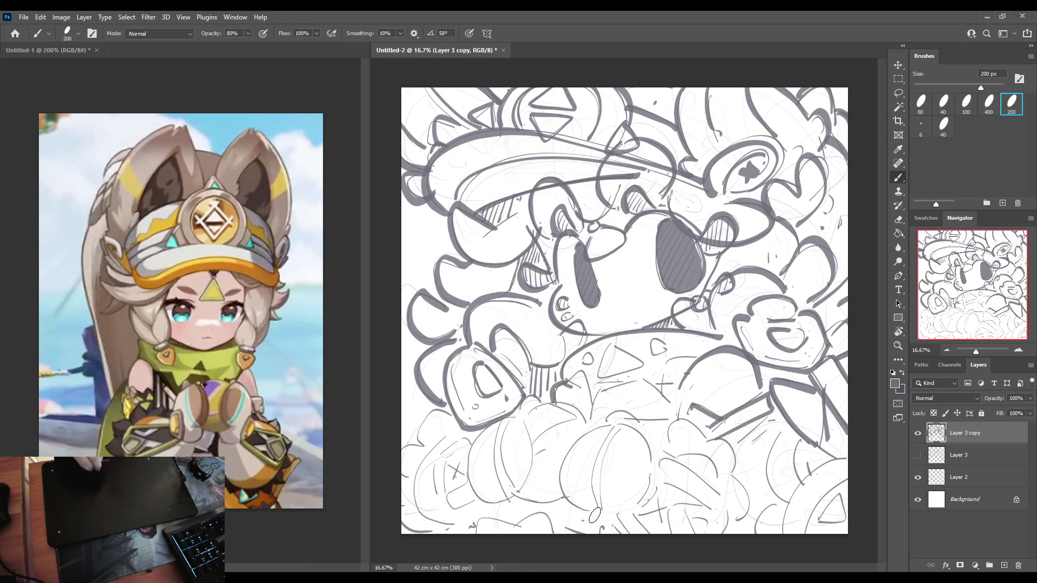
Trace the large round shape below the scarf, the rounded shapes left of it and the crossed panel, redoing one arc.
{"action": "mouse_move", "coordinate": [595, 516]}
{"action": "left_mouse_down"}
{"action": "mouse_move", "coordinate": [564, 448]}
{"action": "mouse_move", "coordinate": [615, 428]}
{"action": "mouse_move", "coordinate": [637, 434]}
{"action": "mouse_move", "coordinate": [653, 486]}
{"action": "mouse_move", "coordinate": [644, 505]}
{"action": "left_mouse_up"}
{"action": "left_click_drag", "start_coordinate": [522, 421], "coordinate": [583, 432]}
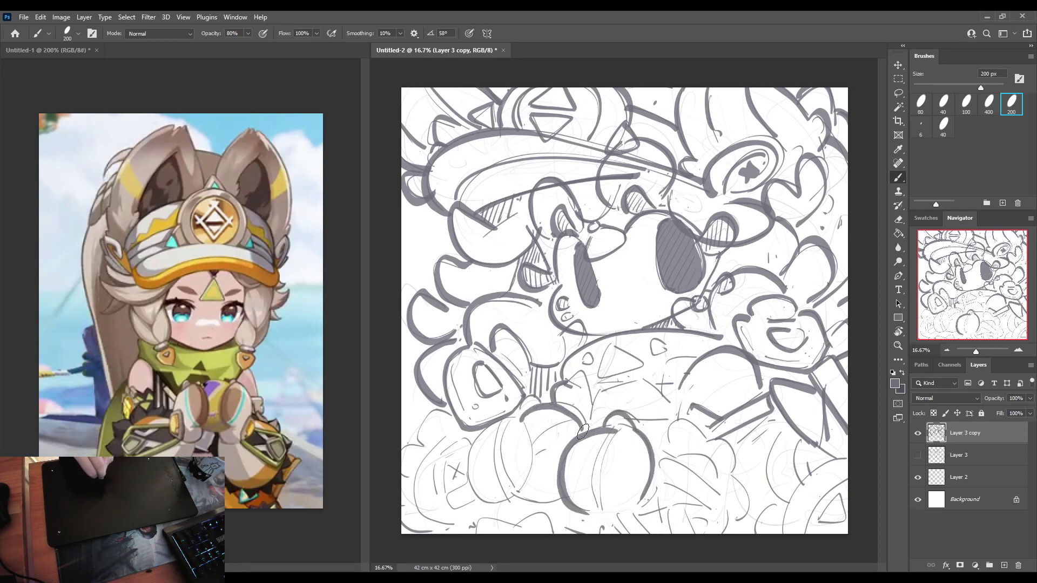
{"action": "key", "text": "ctrl+z"}
{"action": "mouse_move", "coordinate": [524, 417]}
{"action": "left_mouse_down"}
{"action": "mouse_move", "coordinate": [543, 405]}
{"action": "mouse_move", "coordinate": [585, 426]}
{"action": "left_mouse_up"}
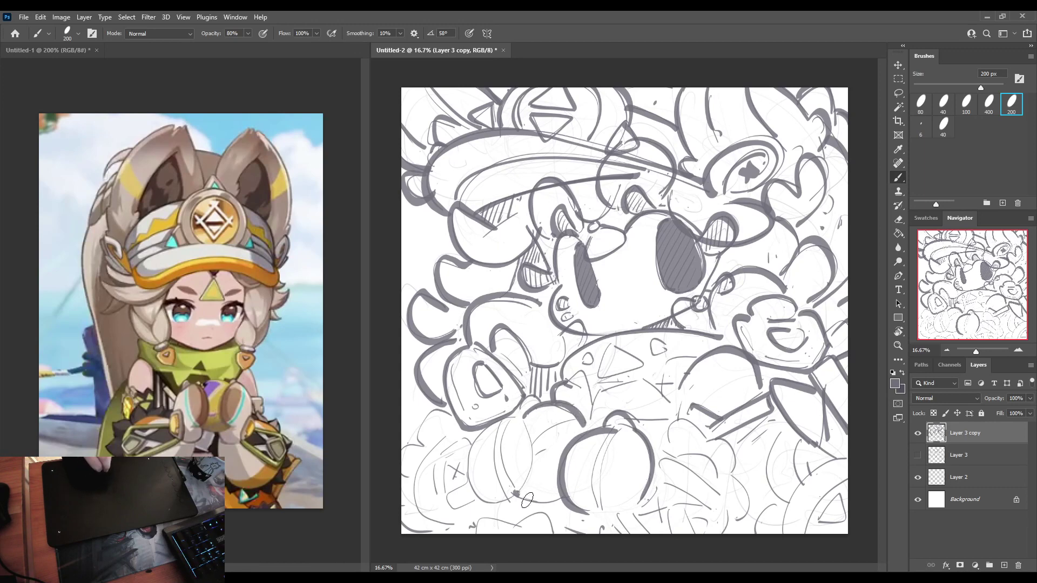
{"action": "mouse_move", "coordinate": [475, 441]}
{"action": "left_mouse_down"}
{"action": "mouse_move", "coordinate": [534, 467]}
{"action": "mouse_move", "coordinate": [476, 493]}
{"action": "left_mouse_up"}
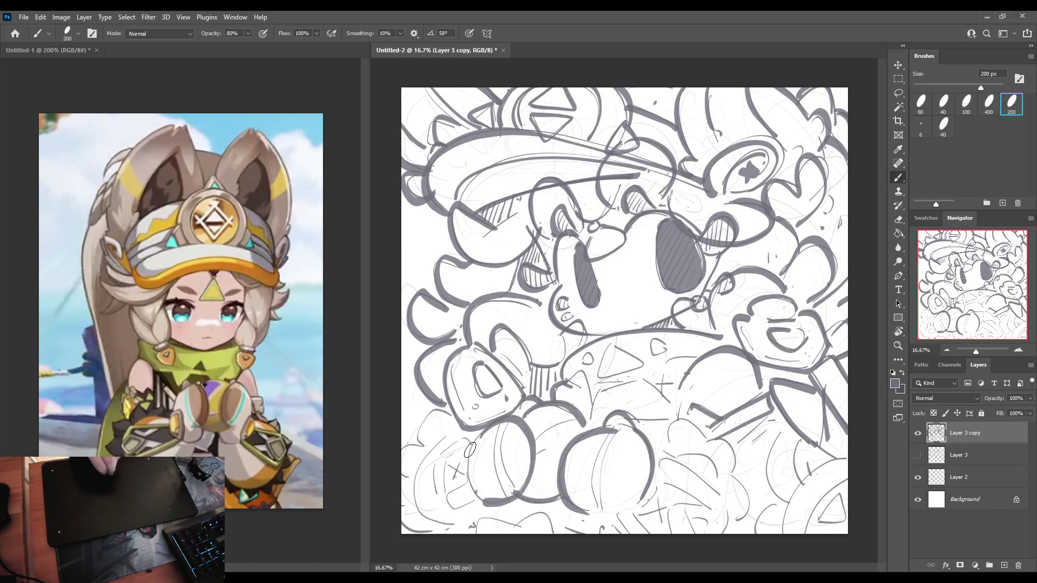
{"action": "left_click_drag", "start_coordinate": [473, 448], "coordinate": [477, 498]}
{"action": "mouse_move", "coordinate": [442, 458]}
{"action": "left_mouse_down"}
{"action": "mouse_move", "coordinate": [468, 449]}
{"action": "mouse_move", "coordinate": [447, 488]}
{"action": "left_mouse_up"}
{"action": "left_click_drag", "start_coordinate": [448, 492], "coordinate": [477, 504]}
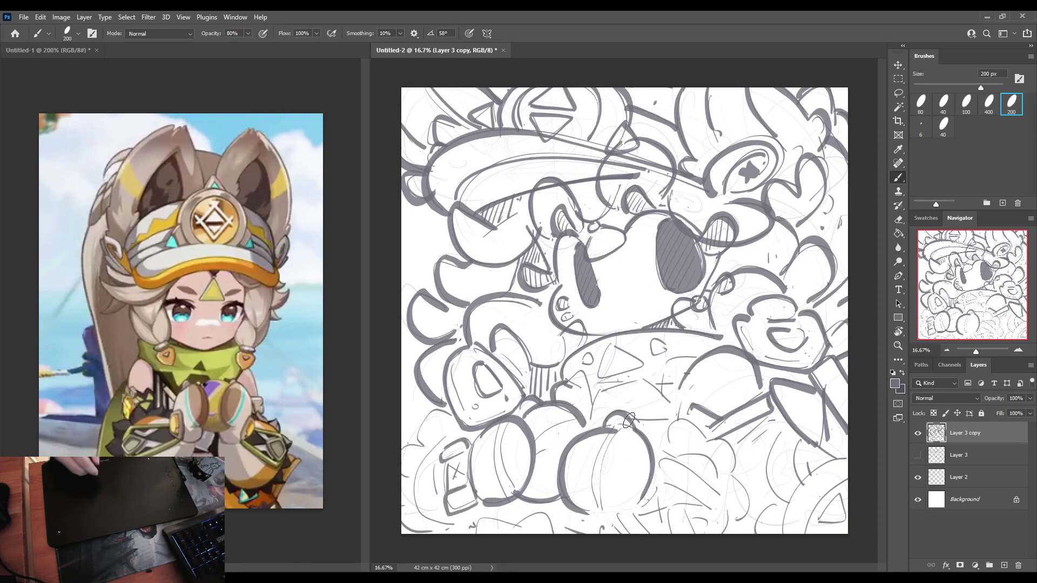
Trace the slanted bands, the rounded triangle and the lobed contours right of the large round shape.
{"action": "mouse_move", "coordinate": [620, 515]}
{"action": "left_mouse_down"}
{"action": "mouse_move", "coordinate": [630, 532]}
{"action": "mouse_move", "coordinate": [653, 531]}
{"action": "left_mouse_up"}
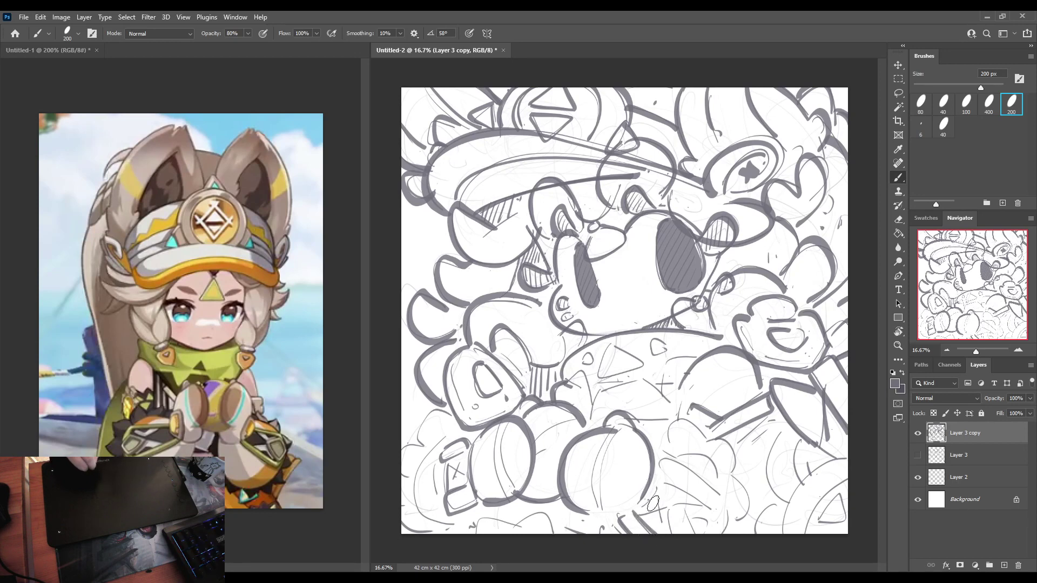
{"action": "mouse_move", "coordinate": [661, 478]}
{"action": "left_mouse_down"}
{"action": "mouse_move", "coordinate": [702, 498]}
{"action": "mouse_move", "coordinate": [729, 491]}
{"action": "mouse_move", "coordinate": [671, 533]}
{"action": "mouse_move", "coordinate": [700, 539]}
{"action": "mouse_move", "coordinate": [710, 520]}
{"action": "mouse_move", "coordinate": [716, 534]}
{"action": "left_mouse_up"}
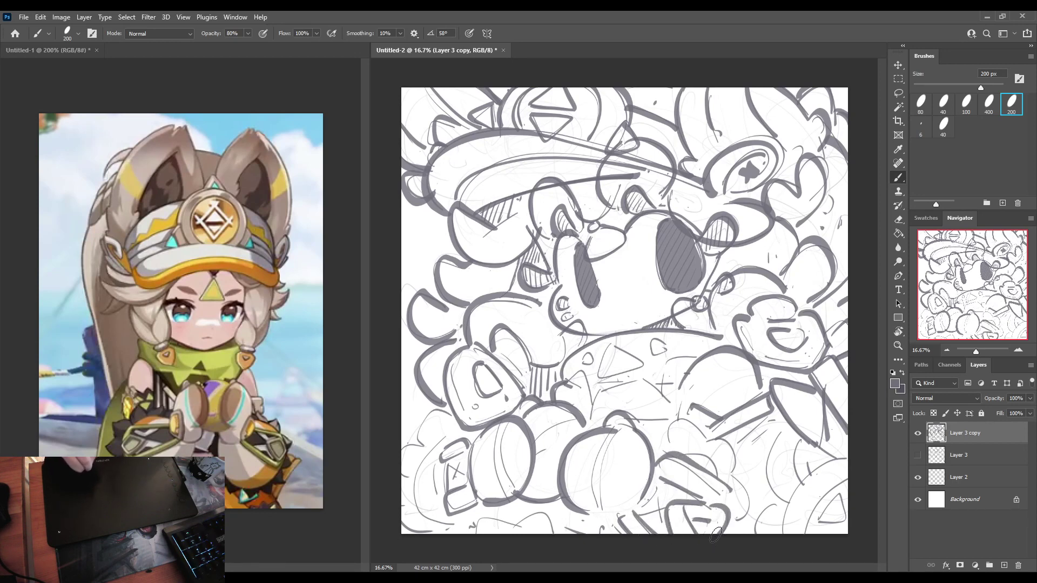
{"action": "mouse_move", "coordinate": [660, 455]}
{"action": "left_mouse_down"}
{"action": "mouse_move", "coordinate": [668, 427]}
{"action": "mouse_move", "coordinate": [687, 425]}
{"action": "left_mouse_up"}
{"action": "mouse_move", "coordinate": [705, 440]}
{"action": "left_mouse_down"}
{"action": "mouse_move", "coordinate": [726, 444]}
{"action": "mouse_move", "coordinate": [735, 475]}
{"action": "left_mouse_up"}
{"action": "mouse_move", "coordinate": [734, 475]}
{"action": "left_mouse_down"}
{"action": "mouse_move", "coordinate": [763, 507]}
{"action": "mouse_move", "coordinate": [760, 532]}
{"action": "left_mouse_up"}
Trace the curved sleeve contours around the crossed panel in the canvas's lower-left corner.
{"action": "mouse_move", "coordinate": [455, 414]}
{"action": "left_mouse_down"}
{"action": "mouse_move", "coordinate": [424, 447]}
{"action": "mouse_move", "coordinate": [420, 490]}
{"action": "mouse_move", "coordinate": [434, 520]}
{"action": "left_mouse_up"}
{"action": "left_click_drag", "start_coordinate": [426, 445], "coordinate": [402, 453]}
{"action": "left_click_drag", "start_coordinate": [402, 512], "coordinate": [410, 530]}
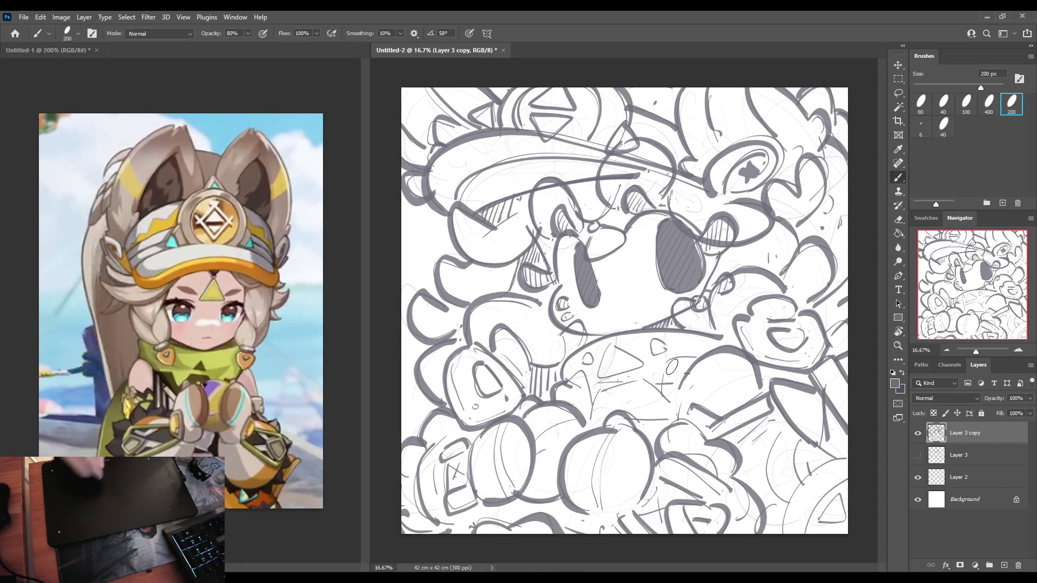
Trace the round ornament with its inner triangle in the canvas's lower-right corner and the seam across the large round shape.
{"action": "mouse_move", "coordinate": [783, 431]}
{"action": "left_mouse_down"}
{"action": "mouse_move", "coordinate": [789, 501]}
{"action": "mouse_move", "coordinate": [799, 480]}
{"action": "left_mouse_up"}
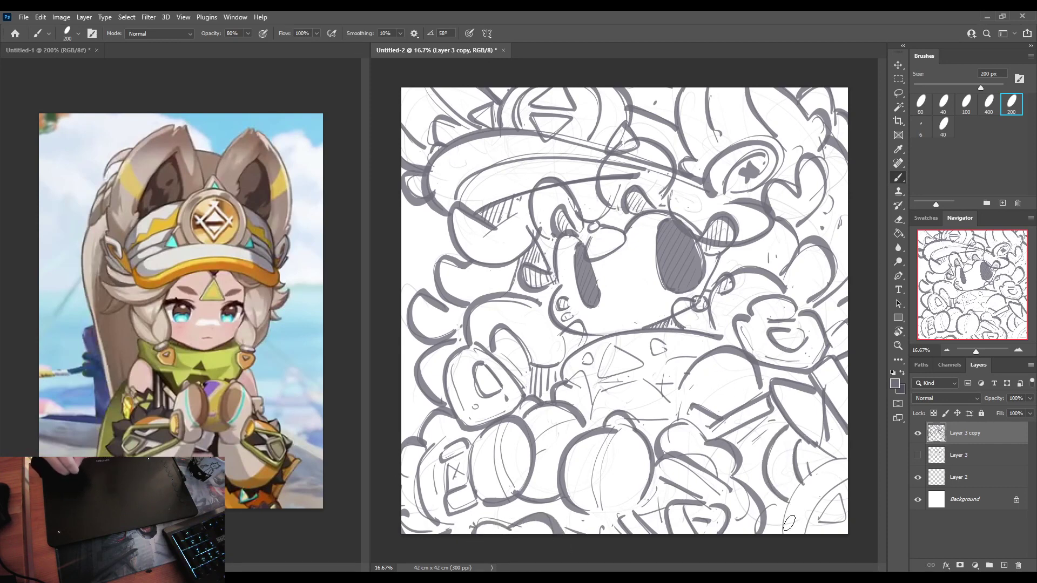
{"action": "mouse_move", "coordinate": [784, 533]}
{"action": "left_mouse_down"}
{"action": "mouse_move", "coordinate": [847, 458]}
{"action": "mouse_move", "coordinate": [818, 527]}
{"action": "mouse_move", "coordinate": [845, 516]}
{"action": "left_mouse_up"}
{"action": "left_click_drag", "start_coordinate": [845, 517], "coordinate": [840, 497]}
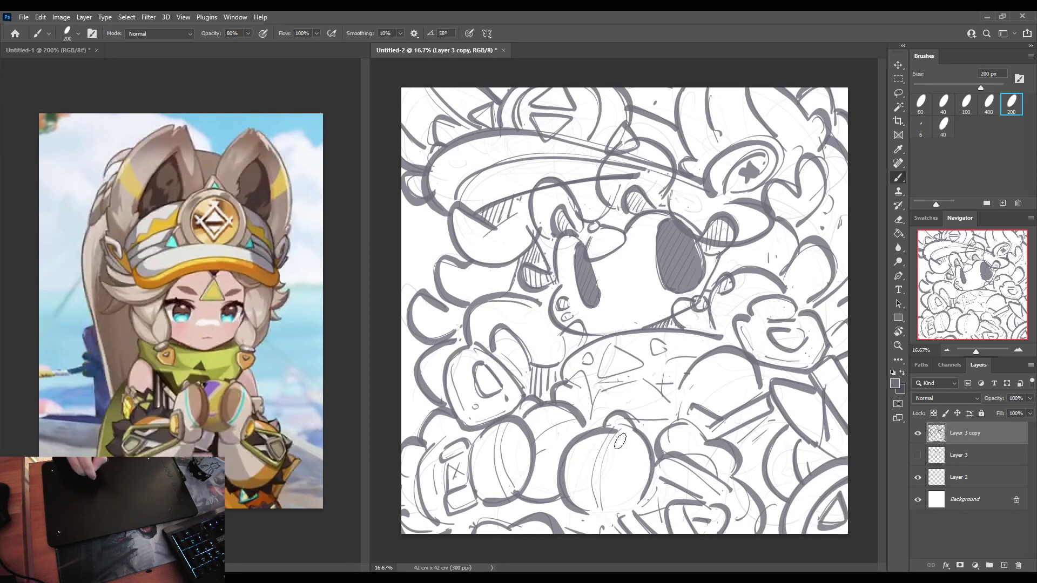
{"action": "left_click_drag", "start_coordinate": [614, 436], "coordinate": [599, 514]}
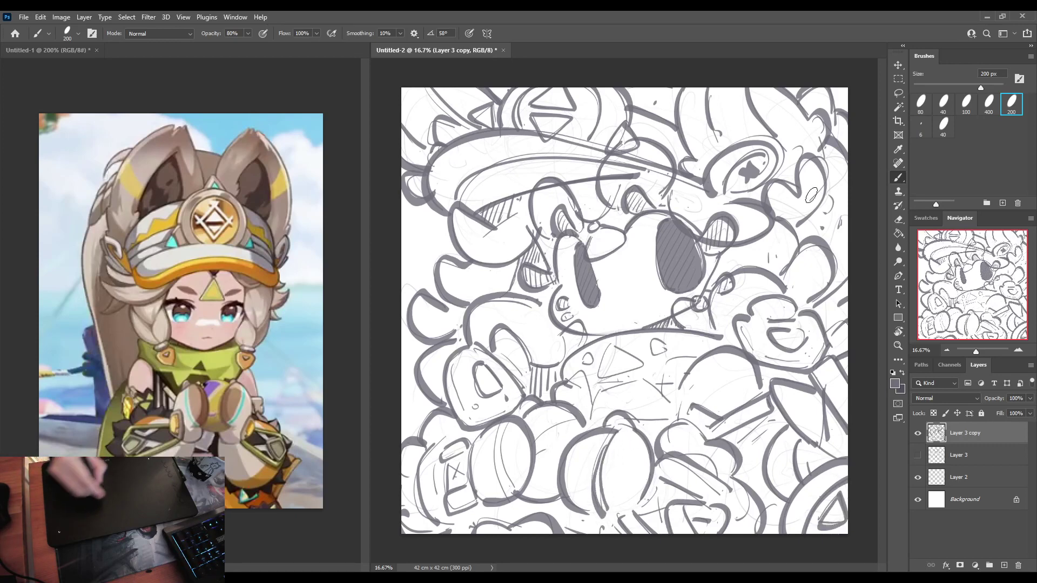
Try to thicken the outer contours of the hair left of the face with the 400 px brush, undoing the strokes.
{"action": "left_click", "coordinate": [988, 105]}
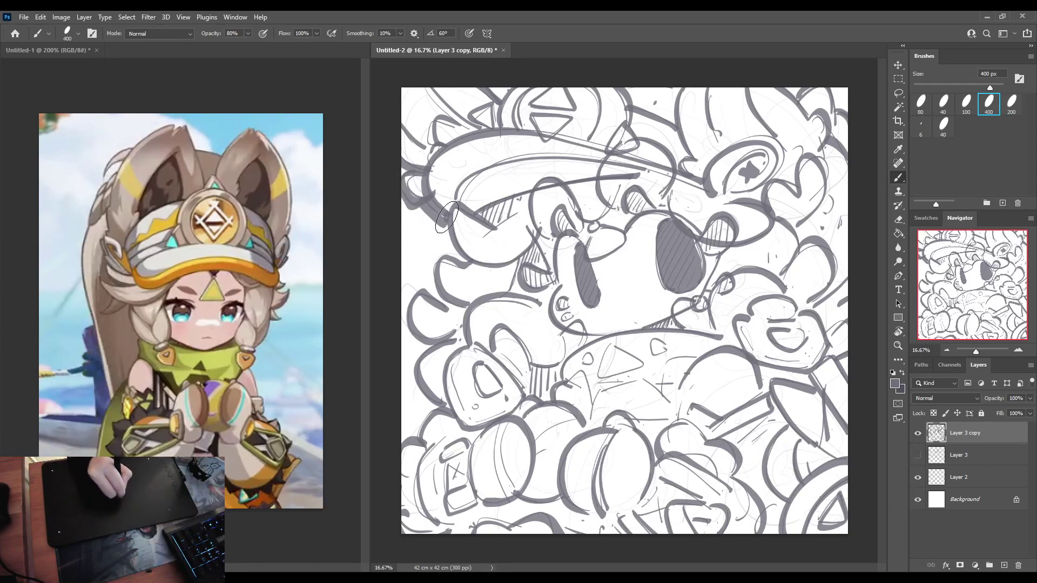
{"action": "mouse_move", "coordinate": [450, 217]}
{"action": "left_mouse_down"}
{"action": "mouse_move", "coordinate": [466, 267]}
{"action": "mouse_move", "coordinate": [450, 306]}
{"action": "left_mouse_up"}
{"action": "left_click_drag", "start_coordinate": [456, 243], "coordinate": [435, 321]}
{"action": "mouse_move", "coordinate": [448, 286]}
{"action": "left_mouse_down"}
{"action": "mouse_move", "coordinate": [421, 318]}
{"action": "mouse_move", "coordinate": [411, 364]}
{"action": "left_mouse_up"}
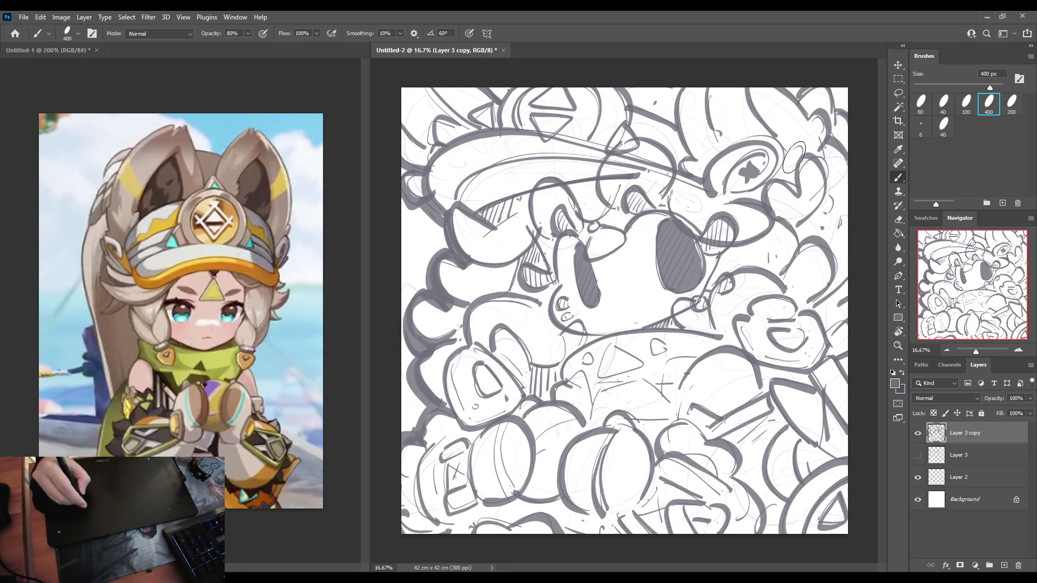
{"action": "key", "text": "ctrl+z"}
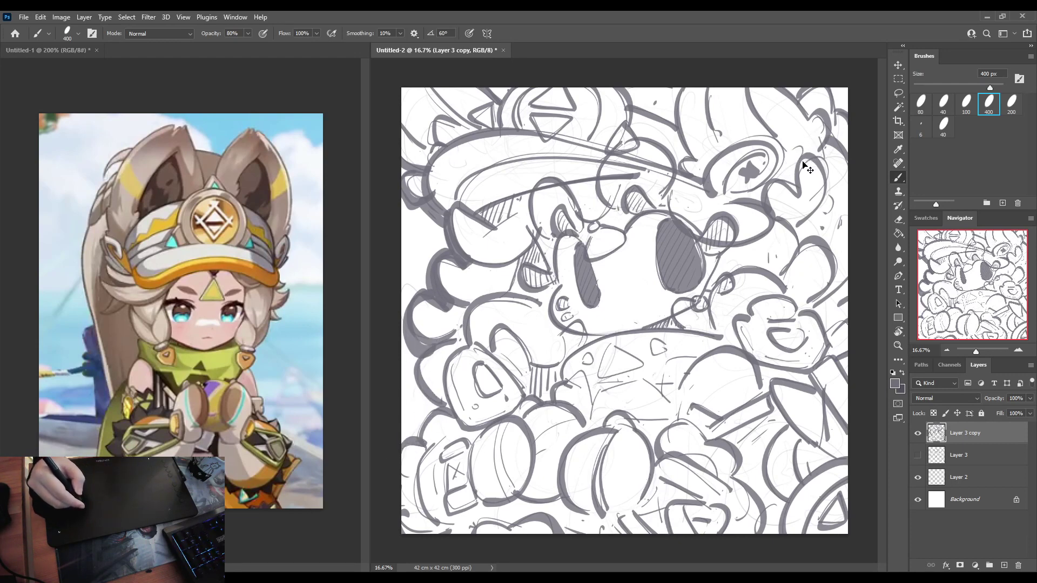
{"action": "key", "text": "ctrl+z"}
{"action": "key", "text": "ctrl+z"}
{"action": "key", "text": "ctrl+z"}
{"action": "key", "text": "ctrl+z"}
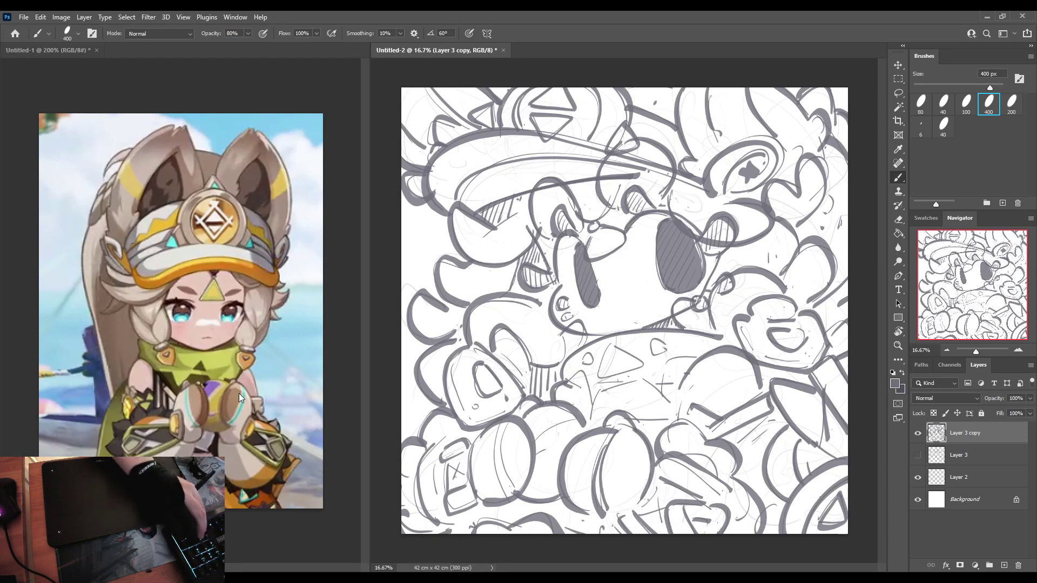
Save the drawing as 2173.psd and reinforce the contour above the right eye with thick 400 px strokes.
{"action": "key", "text": "ctrl+s"}
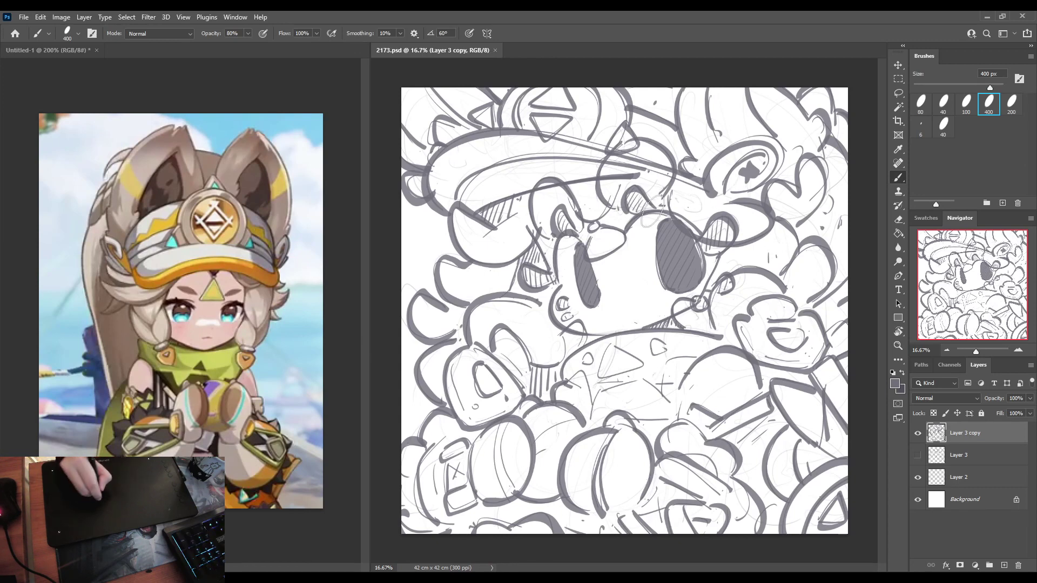
{"action": "left_click_drag", "start_coordinate": [642, 213], "coordinate": [701, 227]}
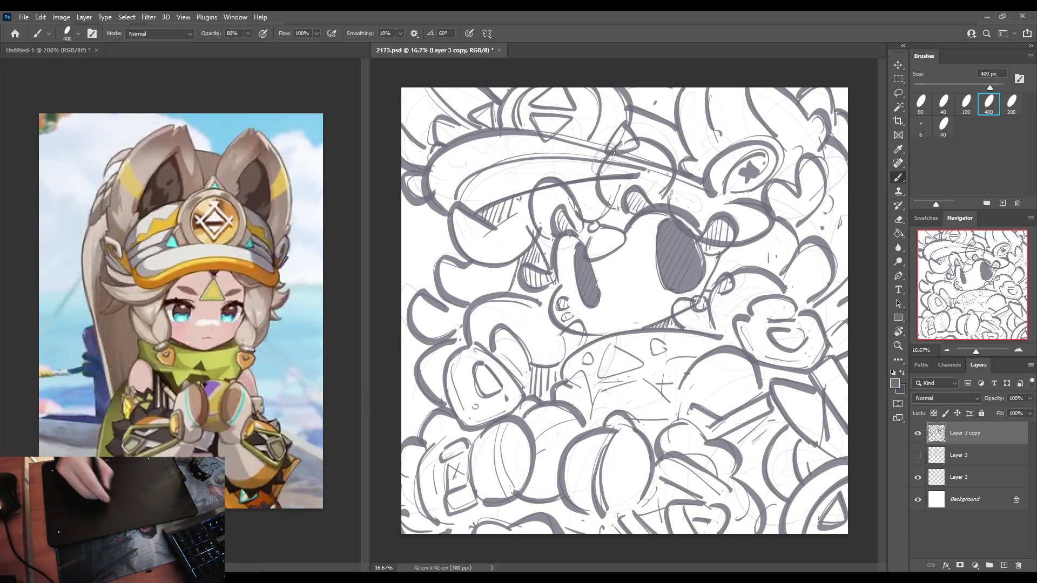
{"action": "left_click_drag", "start_coordinate": [686, 202], "coordinate": [685, 214]}
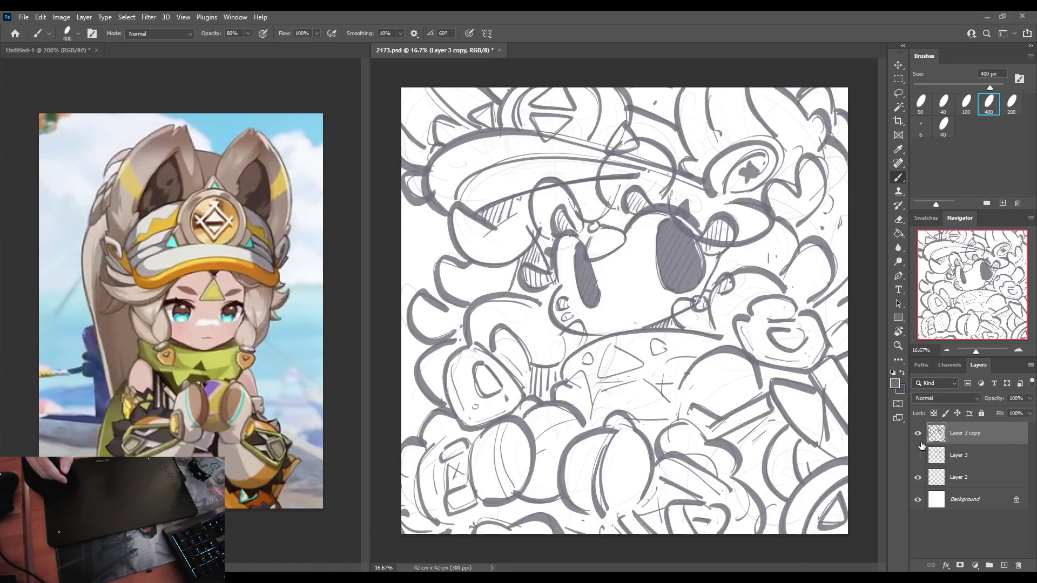
Duplicate the traced line layer, hide the sketch layers below it and add an empty layer directly beneath the duplicate.
{"action": "key", "text": "ctrl+j"}
{"action": "left_click", "coordinate": [918, 455]}
{"action": "left_click", "coordinate": [918, 499]}
{"action": "left_click", "coordinate": [965, 459]}
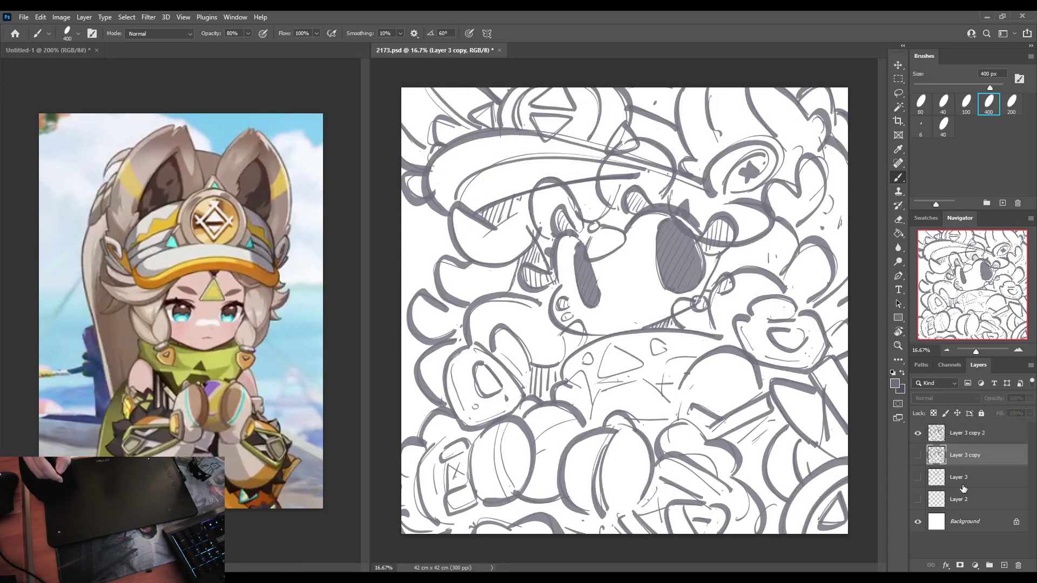
{"action": "left_click", "coordinate": [1004, 565]}
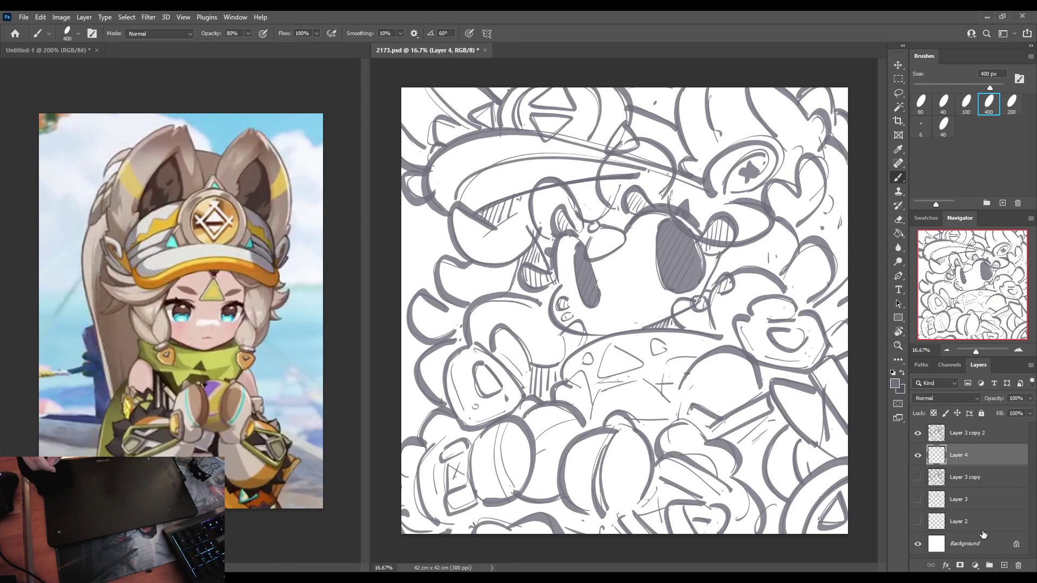
Fill the empty layer beneath the line art with the cream swatch colour.
{"action": "left_click", "coordinate": [926, 217]}
{"action": "left_click", "coordinate": [951, 235]}
{"action": "key", "text": "g"}
{"action": "left_click", "coordinate": [789, 378]}
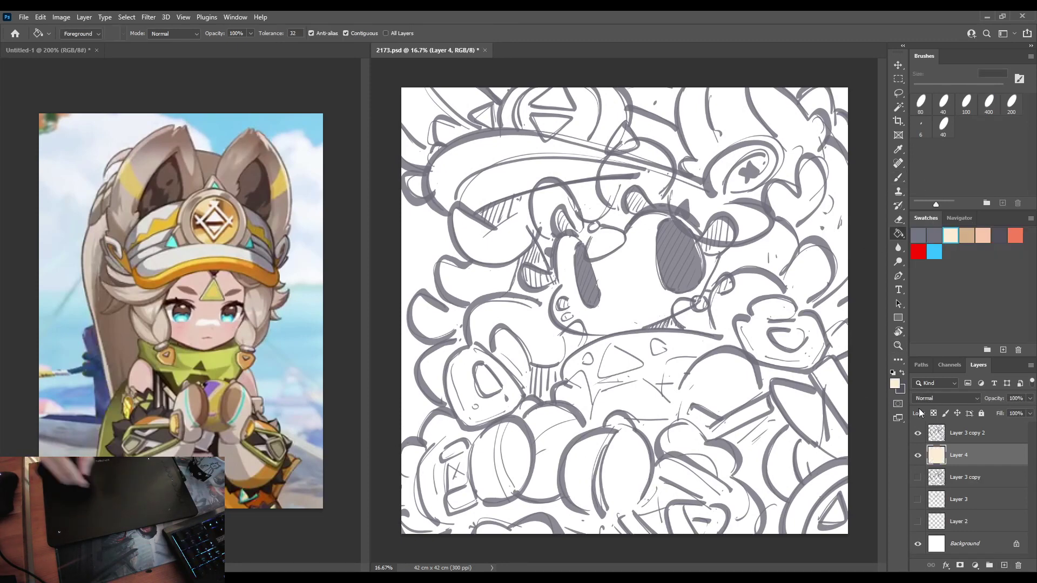
Recolour the line art dark purple-grey by filling a new layer above it, clipping that fill to the lines and merging them.
{"action": "left_click", "coordinate": [972, 433]}
{"action": "left_click", "coordinate": [1006, 565]}
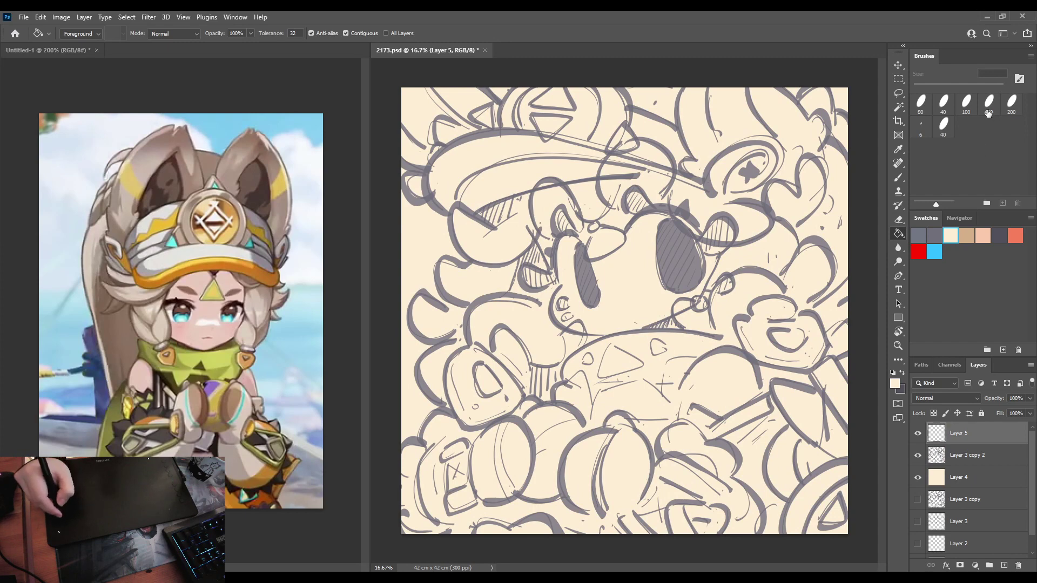
{"action": "left_click", "coordinate": [998, 235]}
{"action": "left_click", "coordinate": [827, 271]}
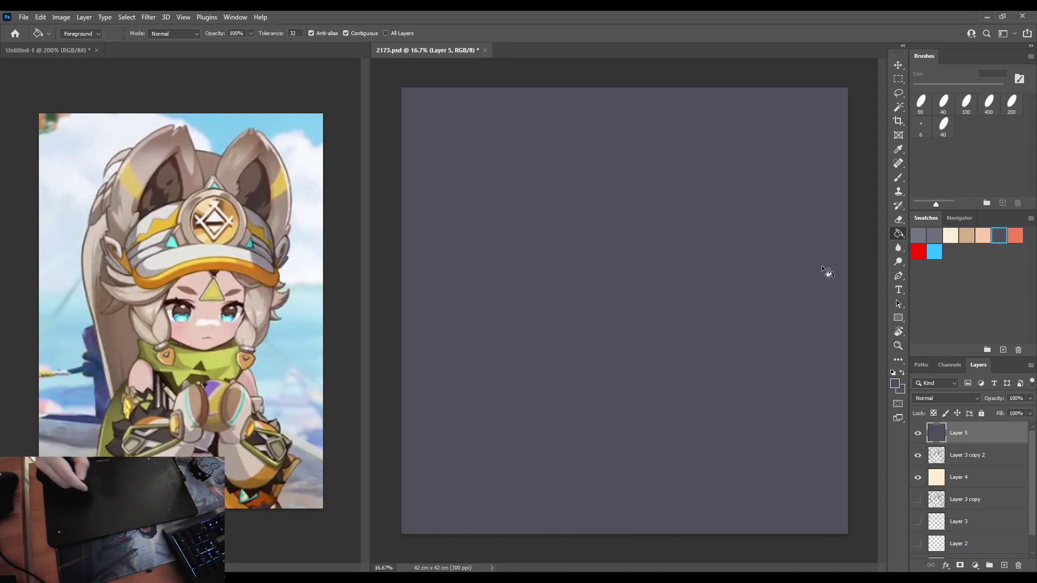
{"action": "left_click", "coordinate": [946, 442], "text": "alt"}
{"action": "key", "text": "ctrl+e"}
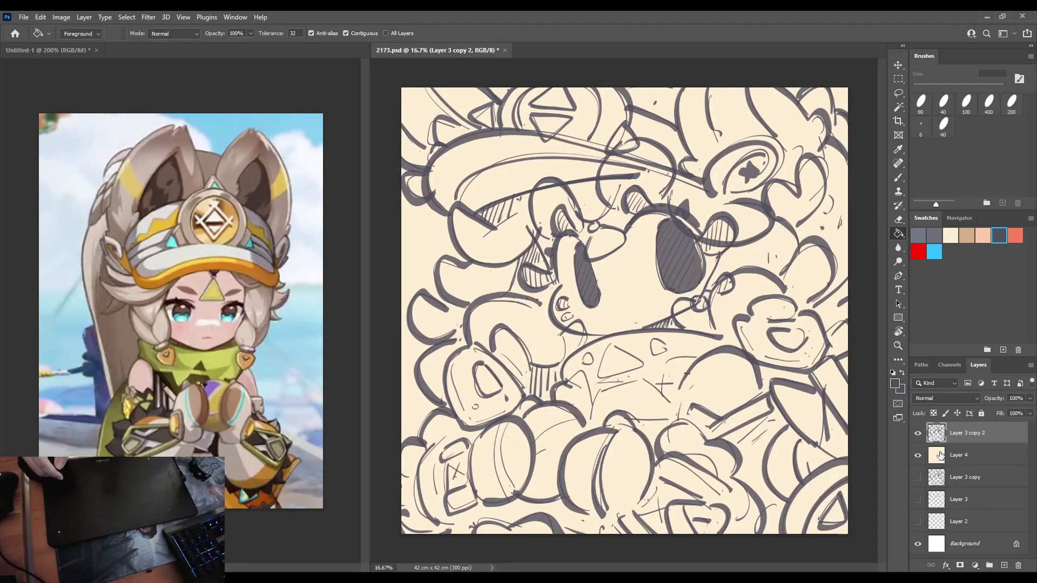
Save the drawing and paste a larger close-up of the character into a new document beside it as colour reference.
{"action": "left_click", "coordinate": [945, 454]}
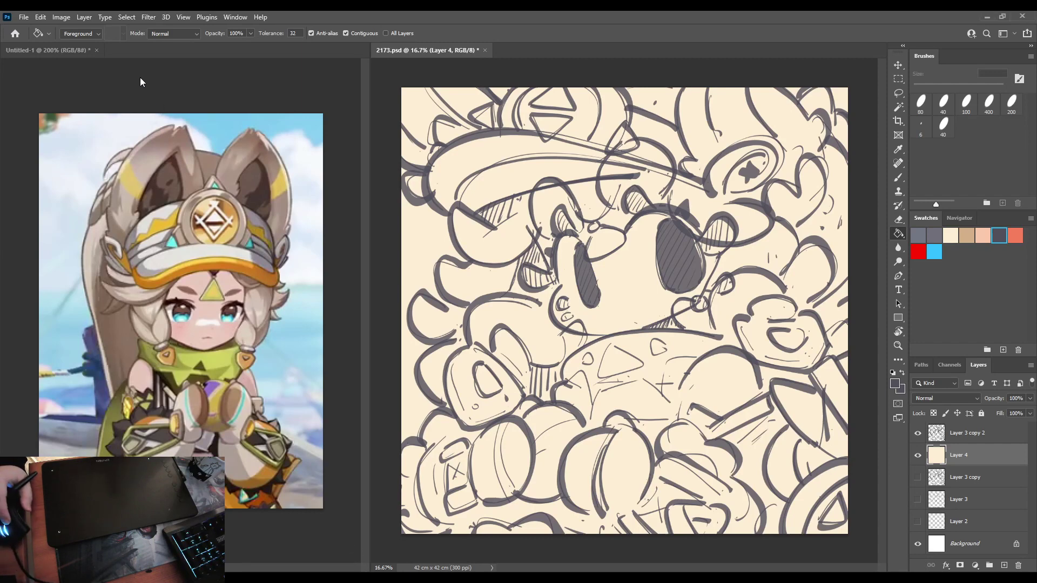
{"action": "key", "text": "ctrl+s"}
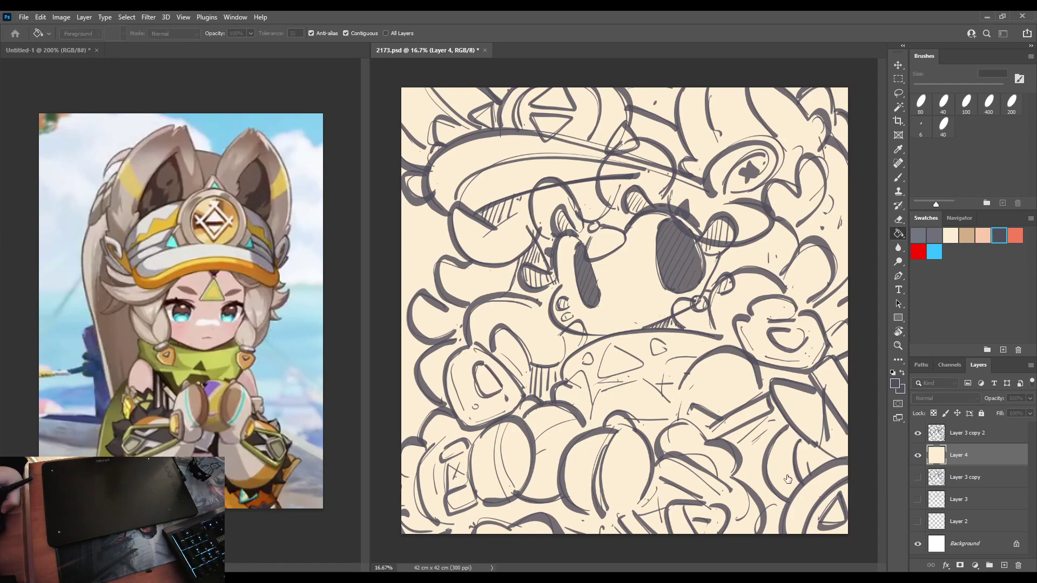
{"action": "left_click", "coordinate": [736, 471]}
{"action": "key", "text": "ctrl+v"}
{"action": "left_click_drag", "start_coordinate": [265, 58], "coordinate": [245, 50]}
{"action": "left_click_drag", "start_coordinate": [213, 232], "coordinate": [104, 227]}
{"action": "left_click_drag", "start_coordinate": [336, 231], "coordinate": [211, 231]}
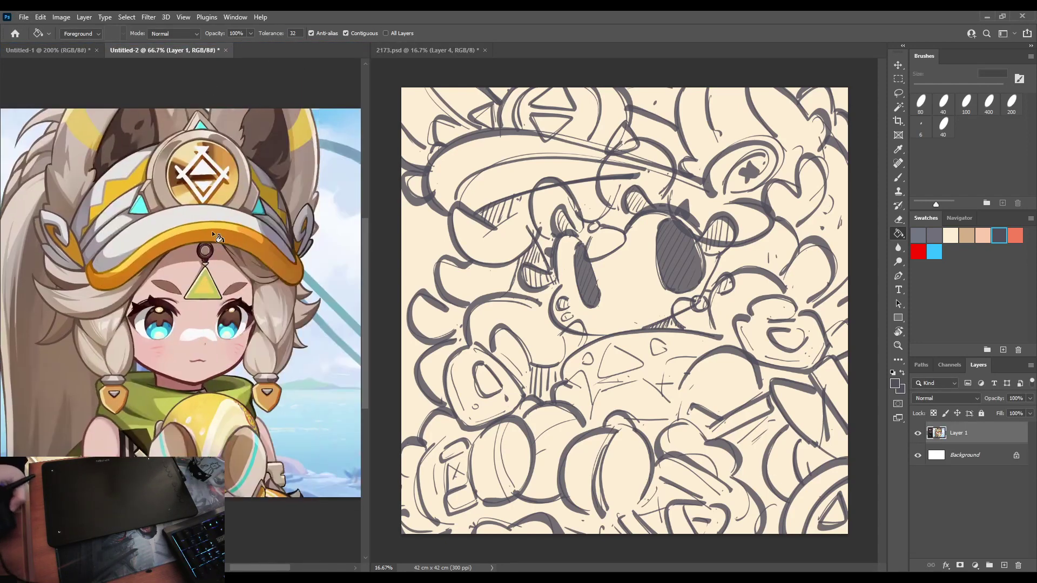
{"action": "left_click", "coordinate": [959, 218]}
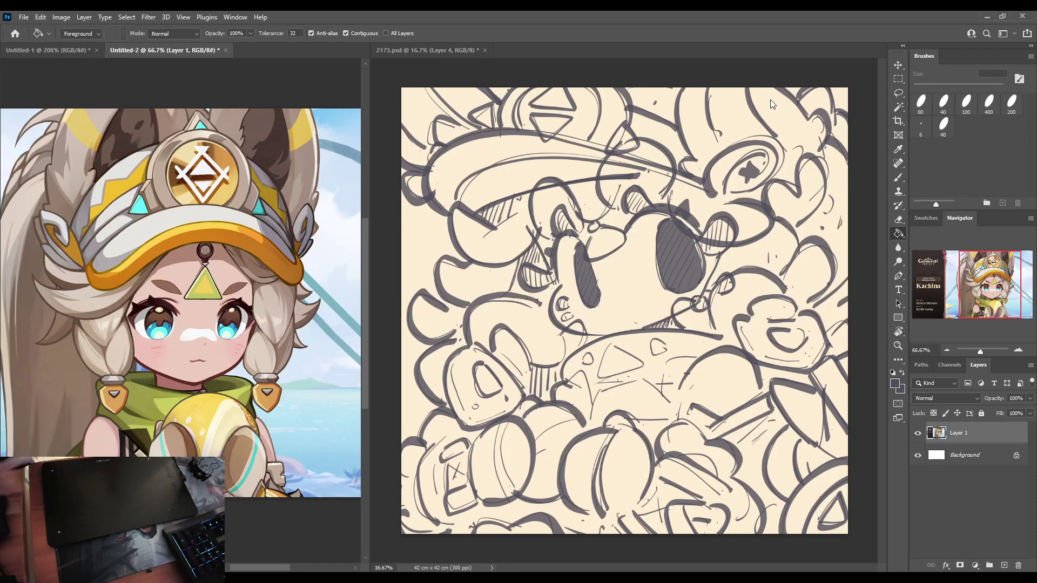
{"action": "left_click", "coordinate": [651, 268]}
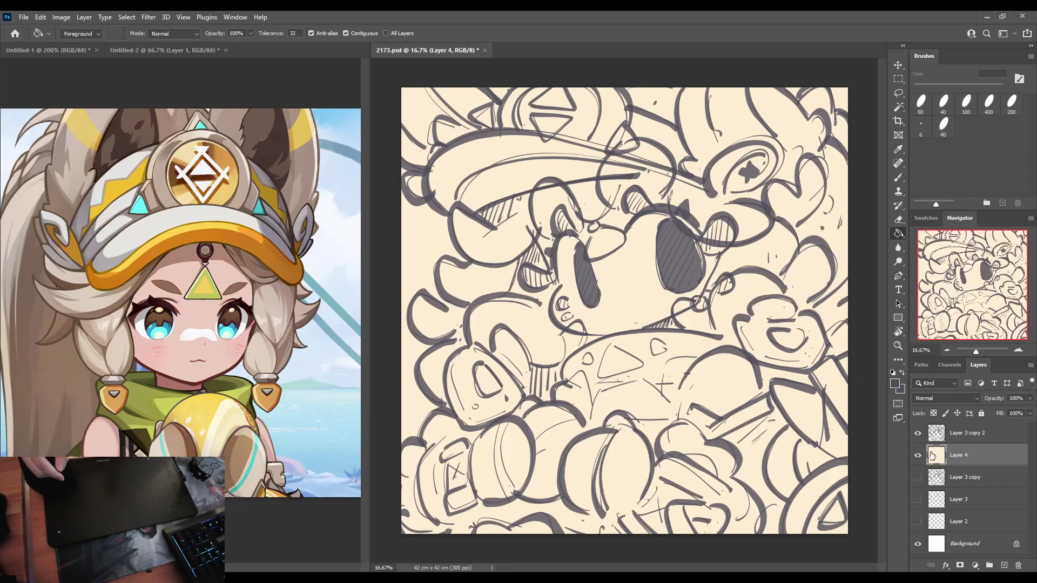
Choose a pale peach skin tone based on the reference face, testing it on the face's left cheek and undoing the test strokes.
{"action": "key", "text": "b"}
{"action": "left_click", "coordinate": [174, 283], "text": "alt"}
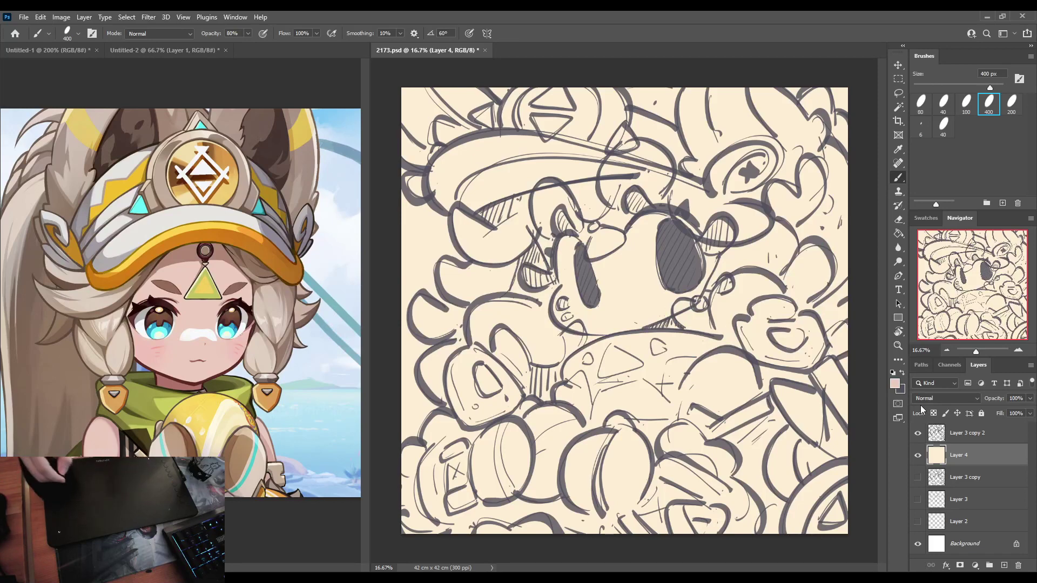
{"action": "left_click", "coordinate": [897, 385]}
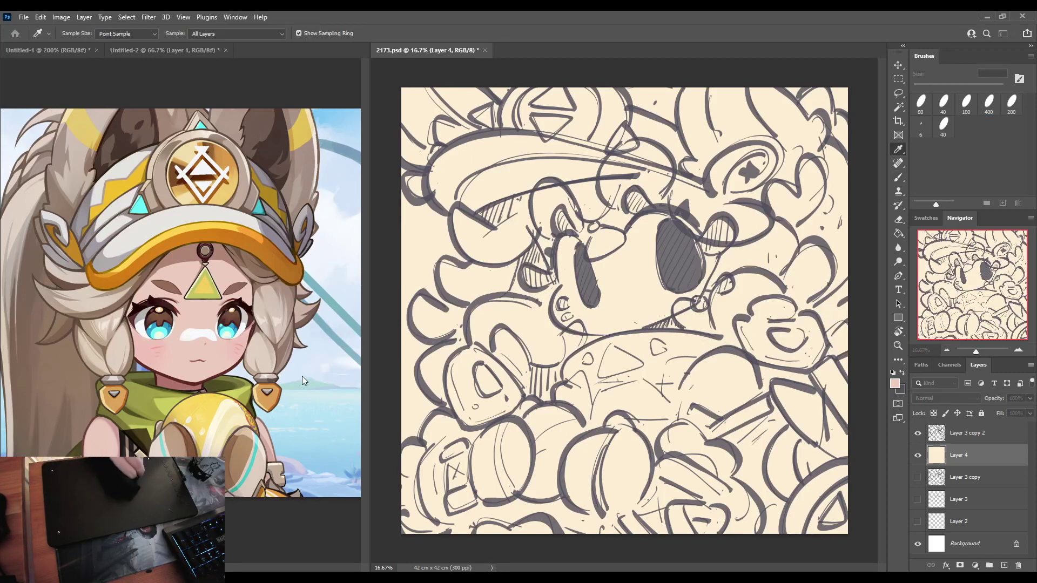
{"action": "key", "text": "b"}
{"action": "left_click_drag", "start_coordinate": [559, 278], "coordinate": [567, 313]}
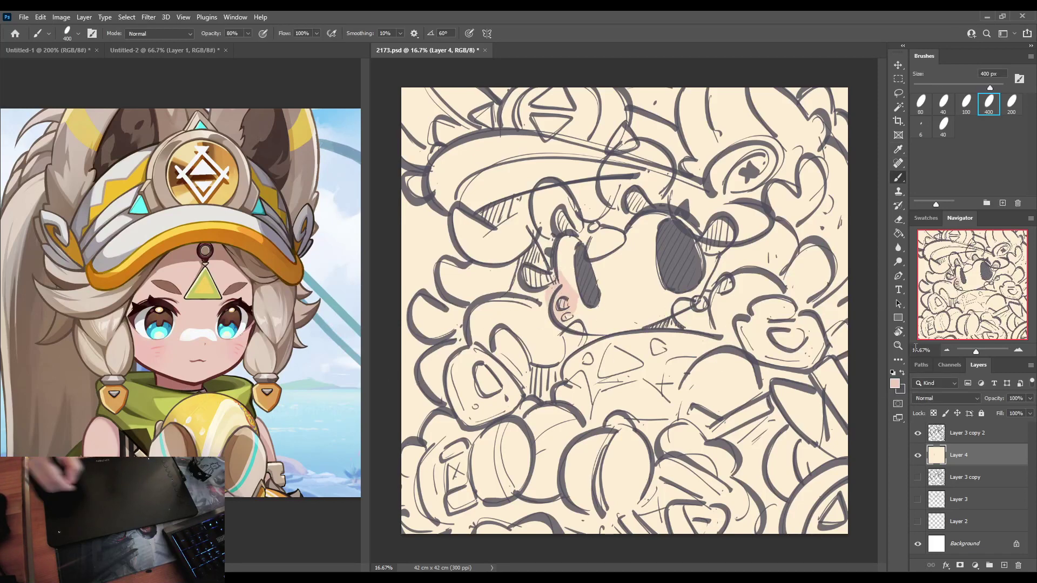
{"action": "key", "text": "i"}
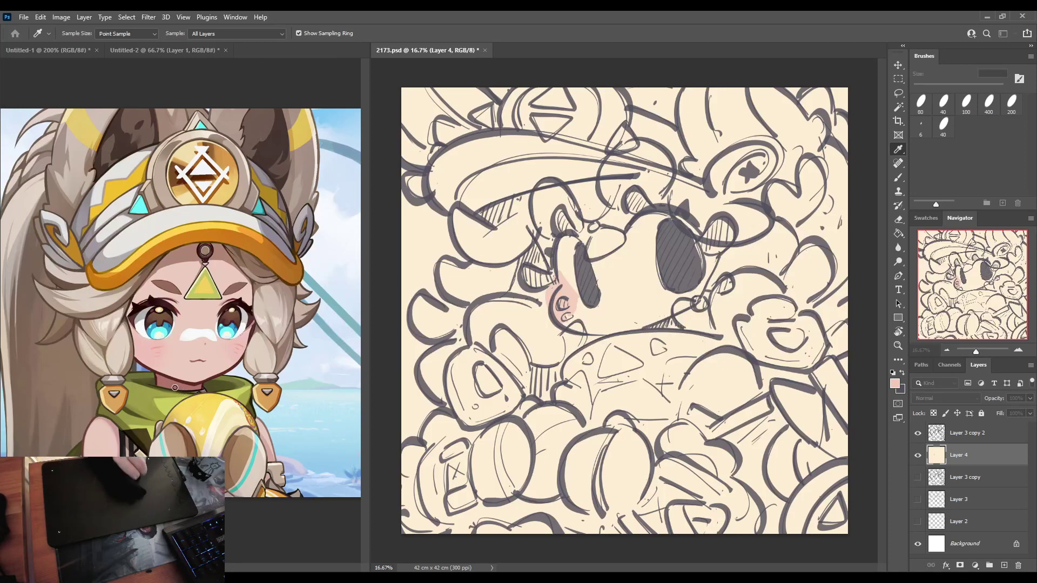
{"action": "left_click", "coordinate": [423, 372]}
{"action": "key", "text": "ctrl+z"}
{"action": "mouse_move", "coordinate": [563, 287]}
{"action": "left_mouse_down"}
{"action": "mouse_move", "coordinate": [570, 316]}
{"action": "mouse_move", "coordinate": [590, 323]}
{"action": "left_mouse_up"}
{"action": "key", "text": "i"}
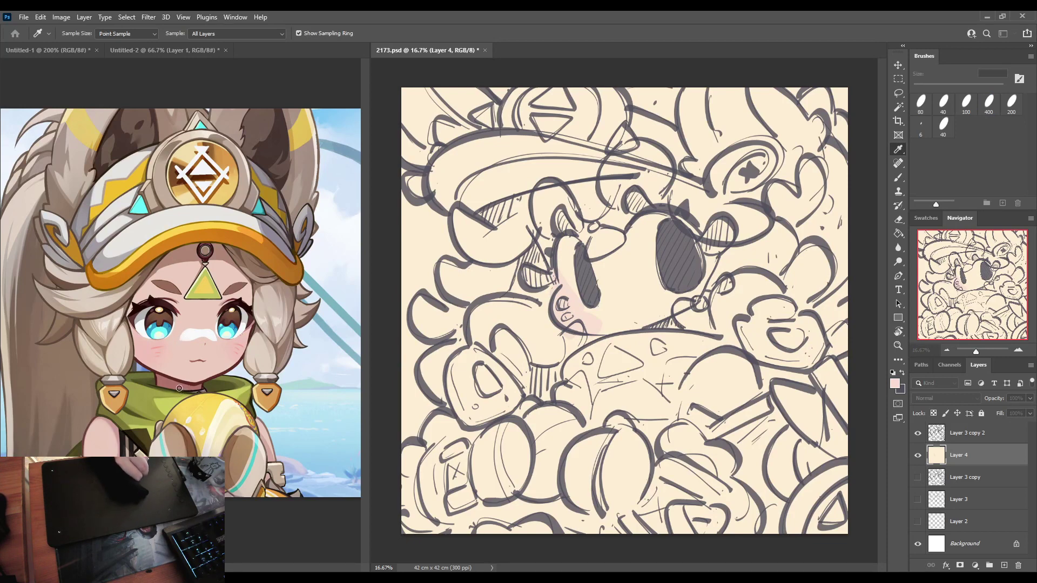
{"action": "left_click", "coordinate": [378, 373]}
{"action": "key", "text": "ctrl+z"}
Try to block in the whole face with the peach tone, undoing the strokes.
{"action": "mouse_move", "coordinate": [560, 310]}
{"action": "left_mouse_down"}
{"action": "mouse_move", "coordinate": [578, 329]}
{"action": "mouse_move", "coordinate": [553, 239]}
{"action": "mouse_move", "coordinate": [605, 280]}
{"action": "mouse_move", "coordinate": [612, 242]}
{"action": "mouse_move", "coordinate": [580, 212]}
{"action": "mouse_move", "coordinate": [602, 217]}
{"action": "mouse_move", "coordinate": [648, 272]}
{"action": "mouse_move", "coordinate": [646, 298]}
{"action": "mouse_move", "coordinate": [626, 326]}
{"action": "mouse_move", "coordinate": [713, 276]}
{"action": "mouse_move", "coordinate": [711, 224]}
{"action": "mouse_move", "coordinate": [744, 234]}
{"action": "mouse_move", "coordinate": [752, 290]}
{"action": "mouse_move", "coordinate": [718, 269]}
{"action": "mouse_move", "coordinate": [744, 306]}
{"action": "left_mouse_up"}
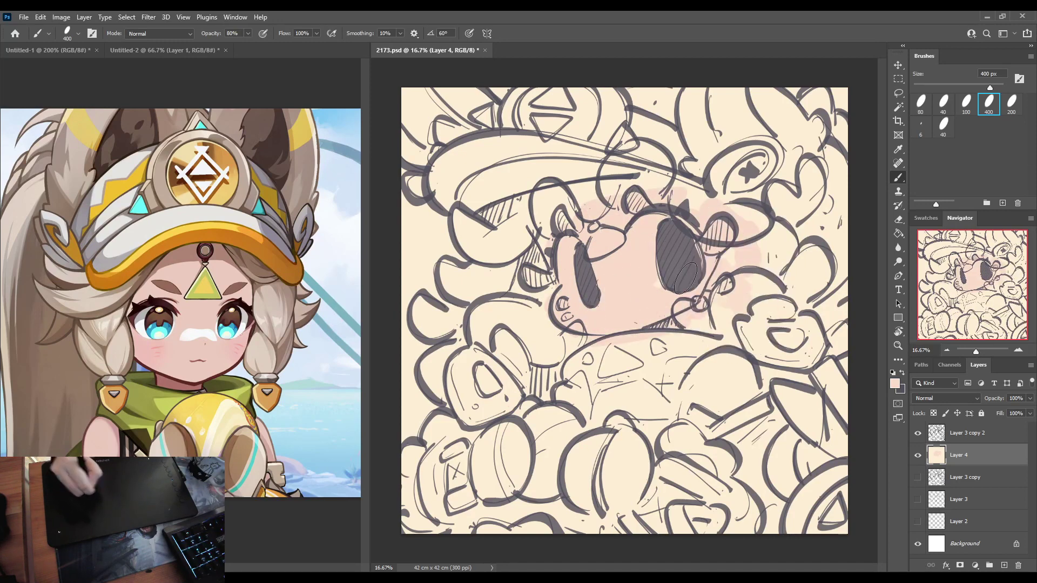
{"action": "key", "text": "ctrl+z"}
{"action": "key", "text": "ctrl+z"}
{"action": "key", "text": "ctrl+z"}
{"action": "key", "text": "ctrl+shift+z"}
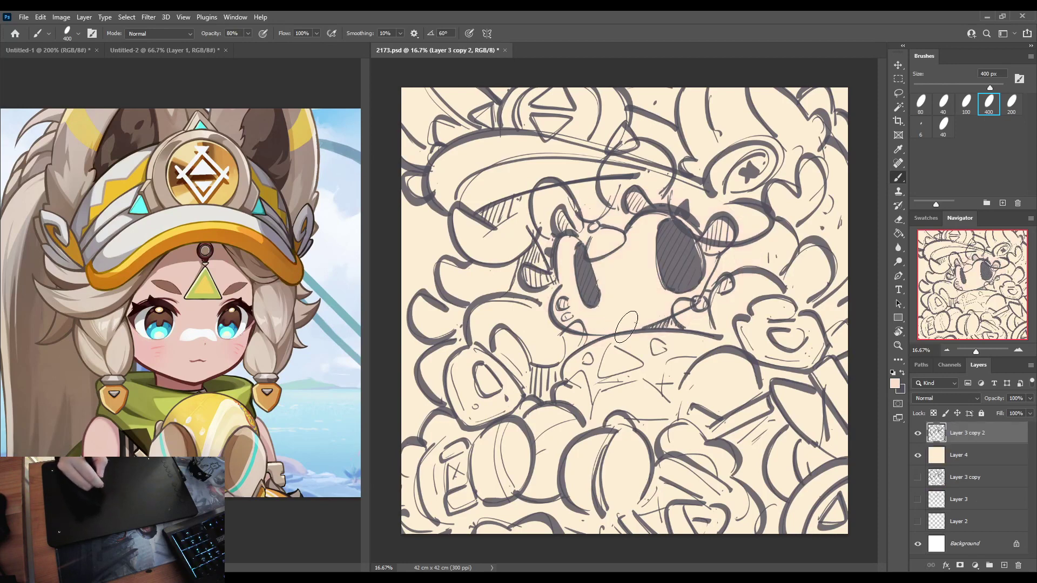
Paint the face and forehead with the pale peach tone on the cream layer using the 400 px brush.
{"action": "mouse_move", "coordinate": [608, 338]}
{"action": "left_mouse_down"}
{"action": "mouse_move", "coordinate": [568, 300]}
{"action": "mouse_move", "coordinate": [639, 335]}
{"action": "mouse_move", "coordinate": [553, 299]}
{"action": "mouse_move", "coordinate": [628, 322]}
{"action": "mouse_move", "coordinate": [606, 317]}
{"action": "mouse_move", "coordinate": [578, 260]}
{"action": "mouse_move", "coordinate": [660, 317]}
{"action": "mouse_move", "coordinate": [654, 297]}
{"action": "left_mouse_up"}
{"action": "key", "text": "alt+bracketleft"}
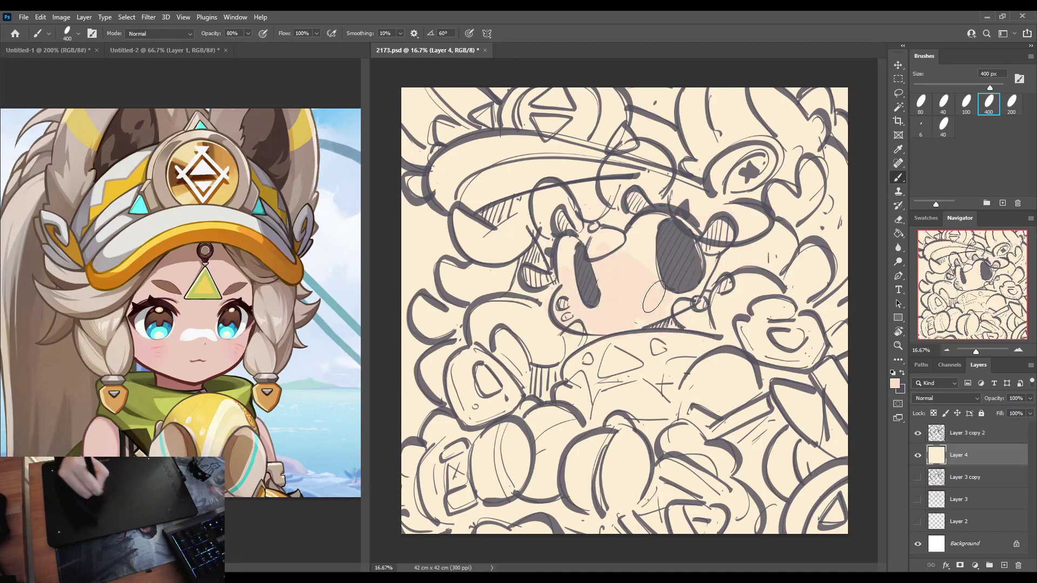
{"action": "mouse_move", "coordinate": [580, 212]}
{"action": "left_mouse_down"}
{"action": "mouse_move", "coordinate": [605, 202]}
{"action": "mouse_move", "coordinate": [639, 213]}
{"action": "left_mouse_up"}
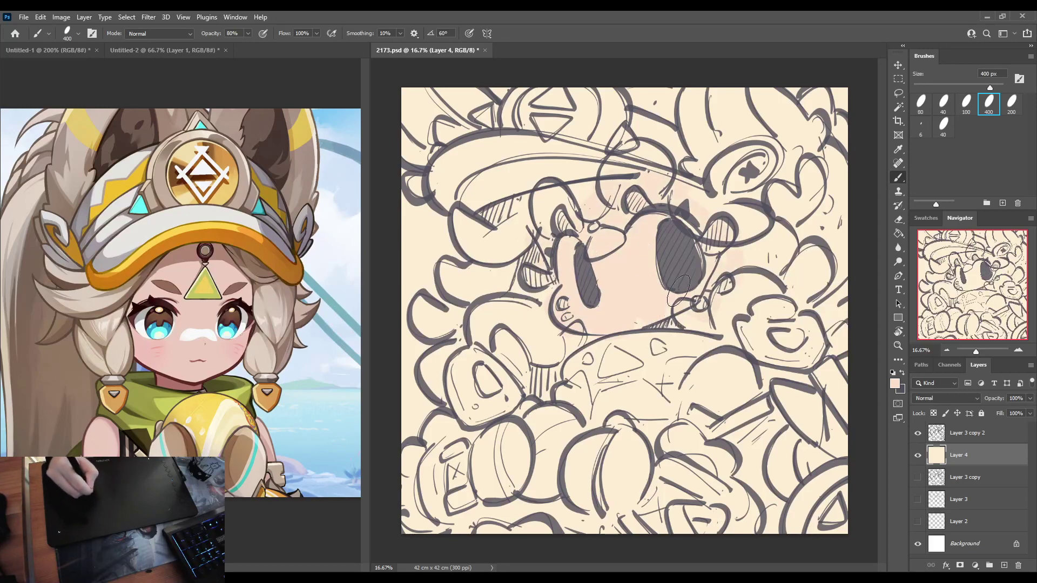
Spread pale peach patches over the round shape below the face, the lower canvas forms, the hair, cap and ears.
{"action": "mouse_move", "coordinate": [673, 340]}
{"action": "left_mouse_down"}
{"action": "mouse_move", "coordinate": [733, 379]}
{"action": "mouse_move", "coordinate": [701, 411]}
{"action": "left_mouse_up"}
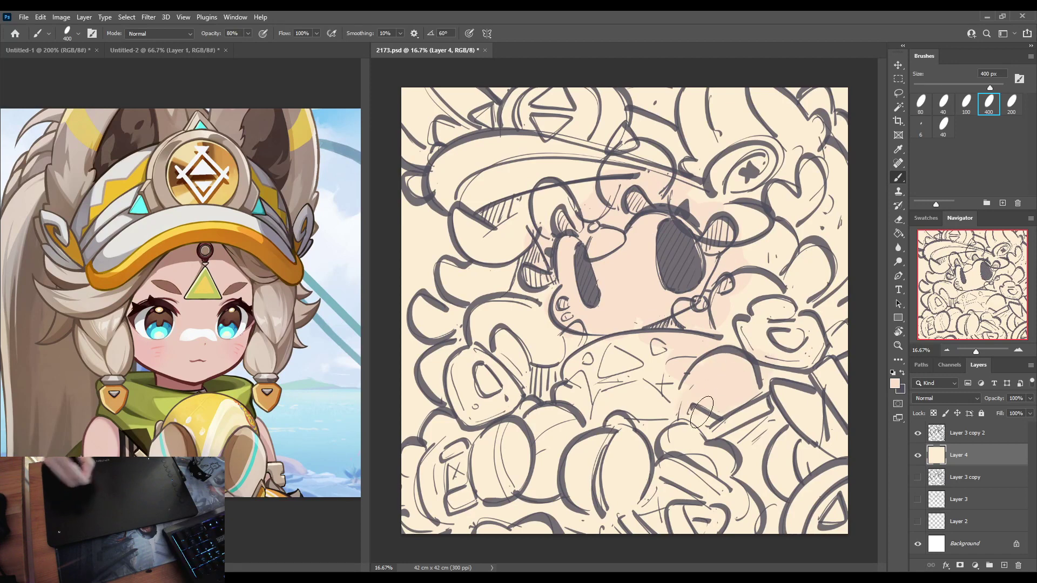
{"action": "mouse_move", "coordinate": [544, 416]}
{"action": "left_mouse_down"}
{"action": "mouse_move", "coordinate": [495, 459]}
{"action": "mouse_move", "coordinate": [528, 504]}
{"action": "mouse_move", "coordinate": [491, 462]}
{"action": "mouse_move", "coordinate": [520, 525]}
{"action": "left_mouse_up"}
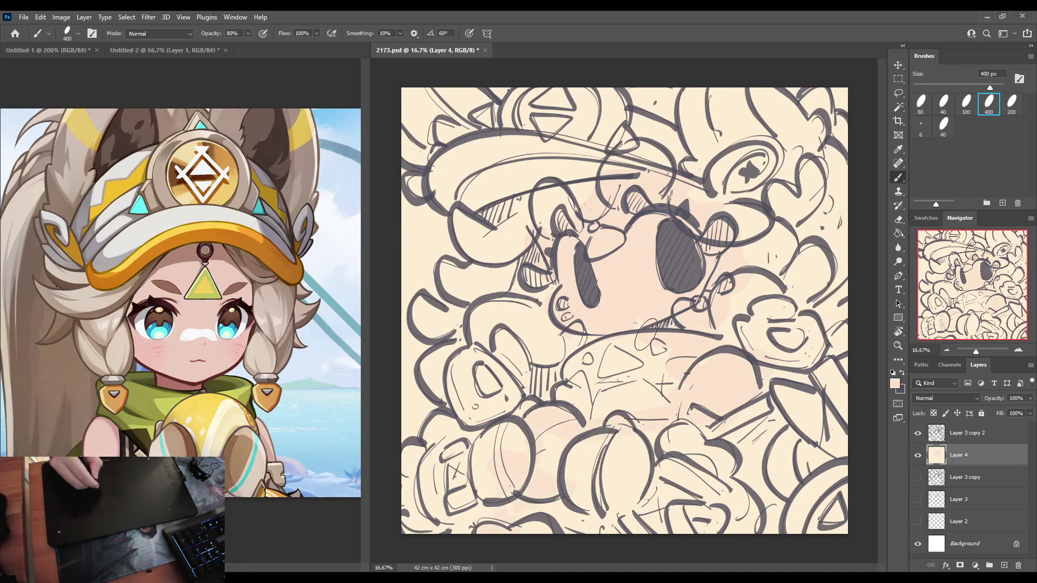
{"action": "left_click_drag", "start_coordinate": [538, 207], "coordinate": [511, 243]}
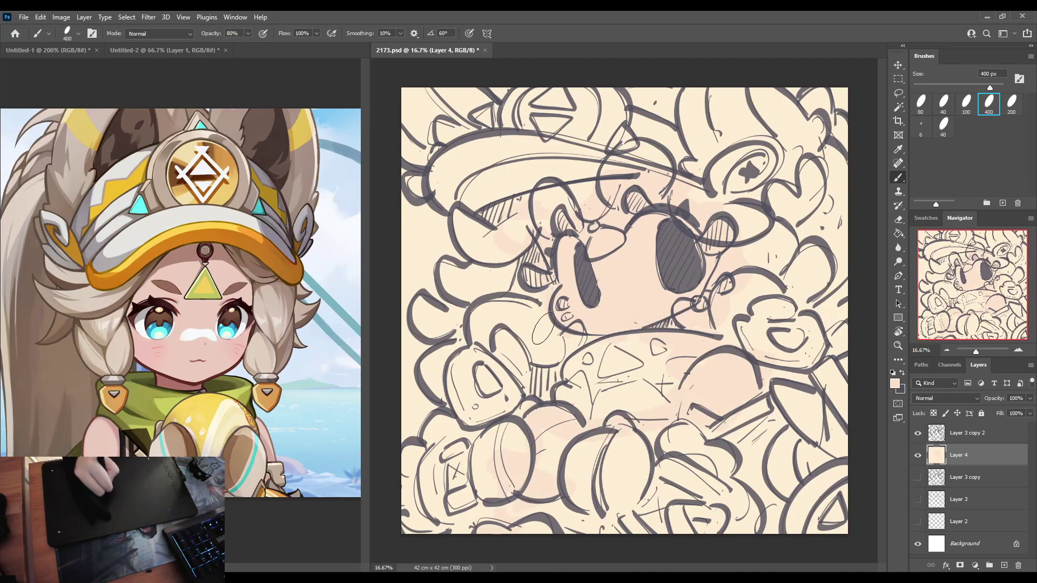
{"action": "left_click_drag", "start_coordinate": [544, 329], "coordinate": [513, 346]}
{"action": "mouse_move", "coordinate": [523, 516]}
{"action": "left_mouse_down"}
{"action": "mouse_move", "coordinate": [644, 513]}
{"action": "mouse_move", "coordinate": [567, 530]}
{"action": "mouse_move", "coordinate": [776, 493]}
{"action": "left_mouse_up"}
{"action": "mouse_move", "coordinate": [699, 138]}
{"action": "left_mouse_down"}
{"action": "mouse_move", "coordinate": [713, 146]}
{"action": "mouse_move", "coordinate": [687, 112]}
{"action": "mouse_move", "coordinate": [794, 132]}
{"action": "left_mouse_up"}
{"action": "mouse_move", "coordinate": [776, 88]}
{"action": "left_mouse_down"}
{"action": "mouse_move", "coordinate": [663, 100]}
{"action": "mouse_move", "coordinate": [633, 87]}
{"action": "mouse_move", "coordinate": [458, 132]}
{"action": "mouse_move", "coordinate": [449, 170]}
{"action": "mouse_move", "coordinate": [583, 189]}
{"action": "left_mouse_up"}
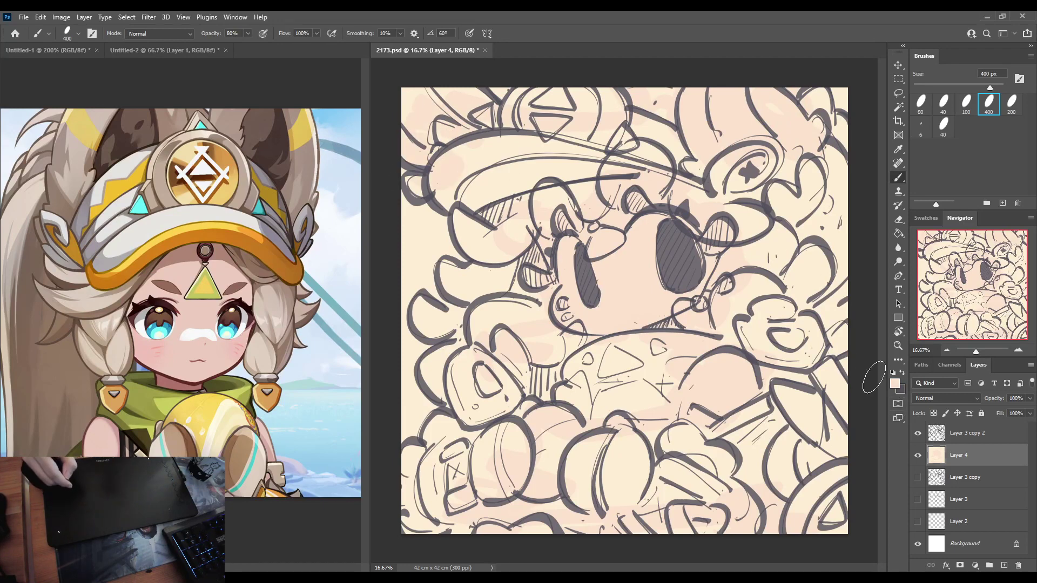
Switch to a darker pink and shade both cheeks along the outer edges of the face.
{"action": "key", "text": "i"}
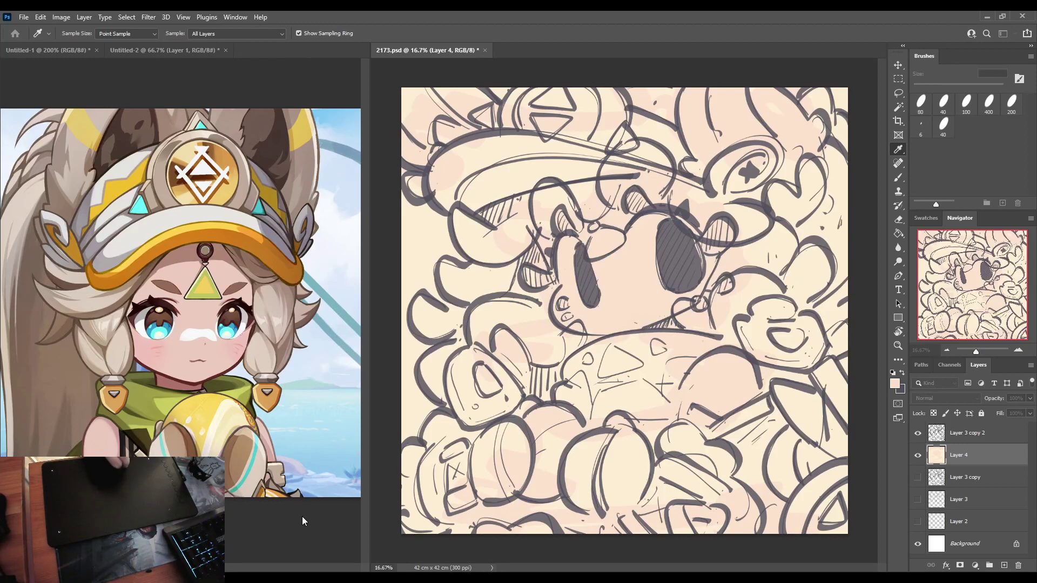
{"action": "key", "text": "b"}
{"action": "mouse_move", "coordinate": [677, 306]}
{"action": "left_mouse_down"}
{"action": "mouse_move", "coordinate": [703, 295]}
{"action": "mouse_move", "coordinate": [688, 286]}
{"action": "left_mouse_up"}
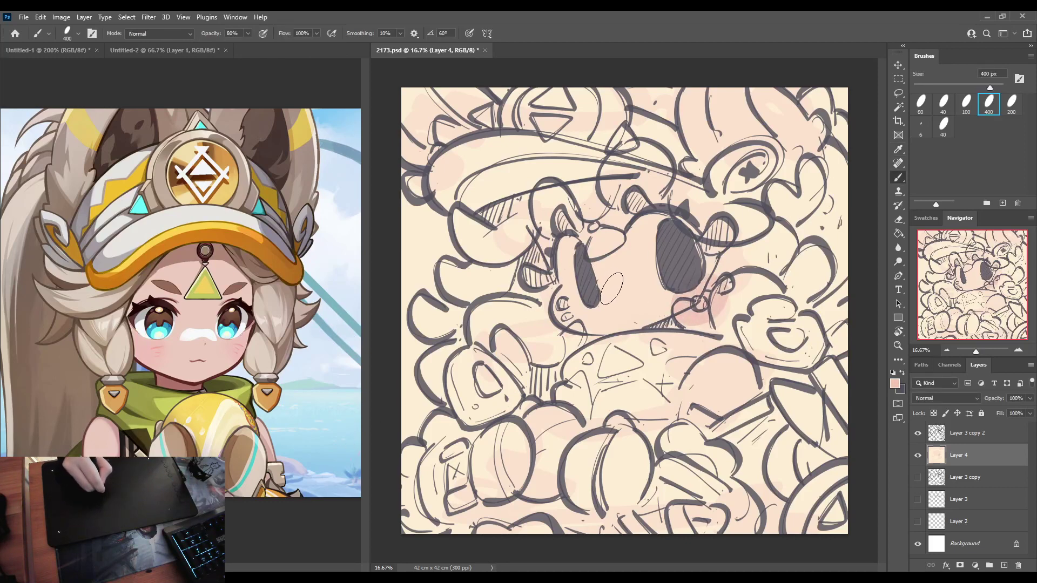
{"action": "mouse_move", "coordinate": [553, 328]}
{"action": "left_mouse_down"}
{"action": "mouse_move", "coordinate": [559, 316]}
{"action": "mouse_move", "coordinate": [578, 324]}
{"action": "left_mouse_up"}
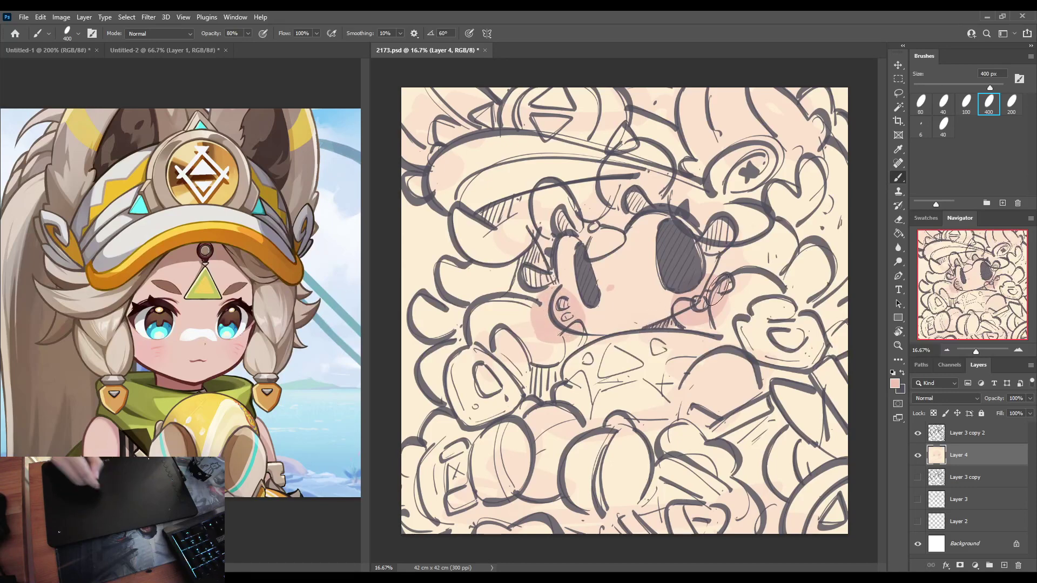
Add the darker pink shading to the round forms right of the collar, both ears, the hair and the canvas's lower edge.
{"action": "left_click_drag", "start_coordinate": [707, 367], "coordinate": [755, 365]}
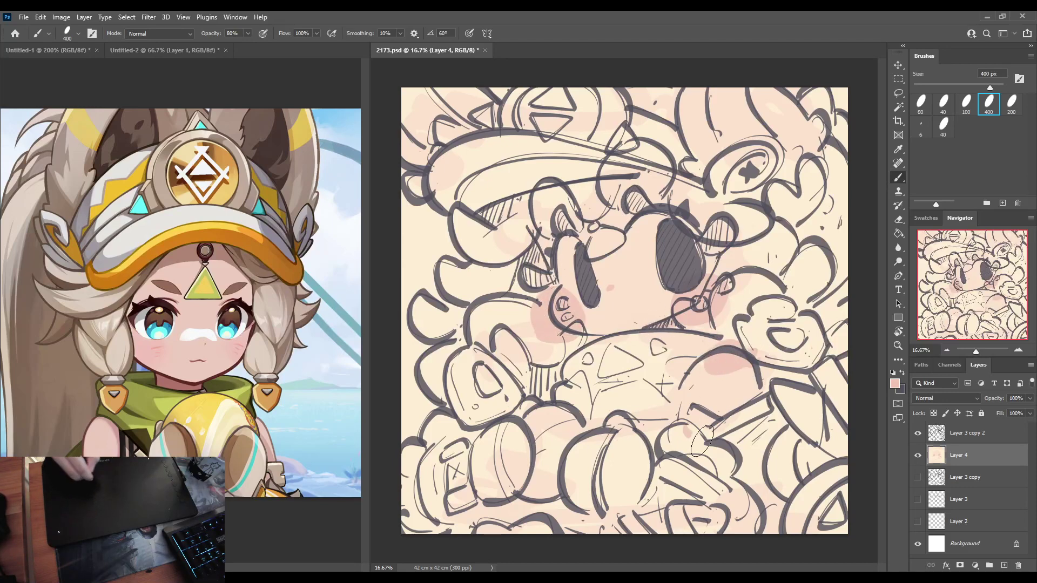
{"action": "left_click_drag", "start_coordinate": [702, 441], "coordinate": [719, 454]}
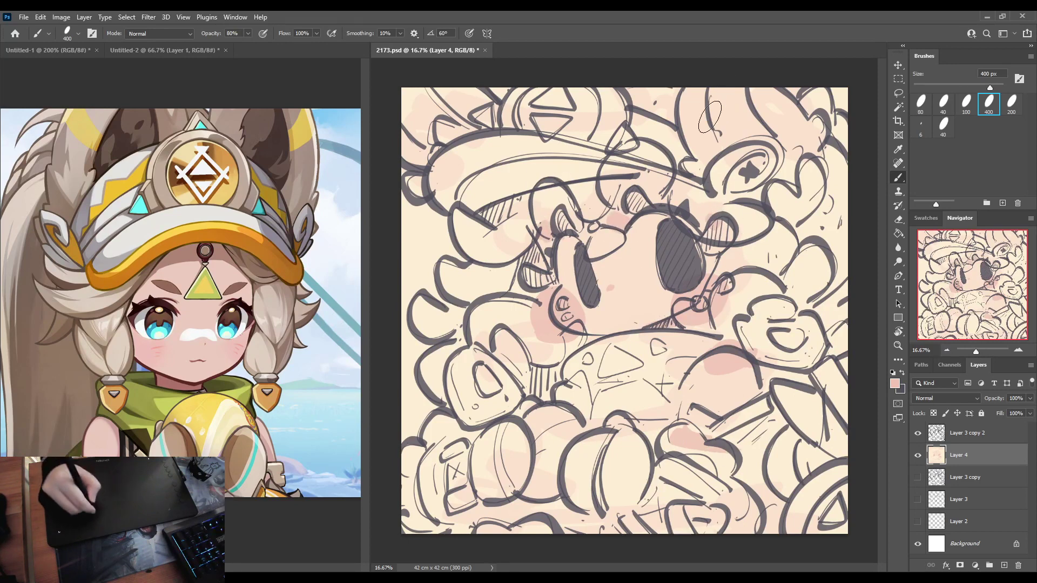
{"action": "mouse_move", "coordinate": [709, 113]}
{"action": "left_mouse_down"}
{"action": "mouse_move", "coordinate": [682, 85]}
{"action": "mouse_move", "coordinate": [822, 84]}
{"action": "mouse_move", "coordinate": [837, 97]}
{"action": "left_mouse_up"}
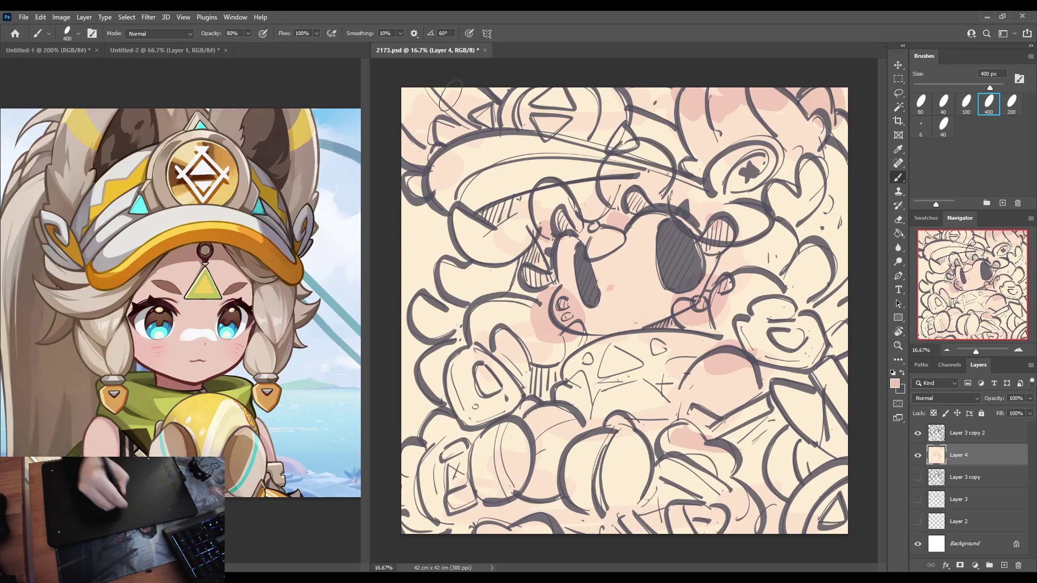
{"action": "mouse_move", "coordinate": [451, 94]}
{"action": "left_mouse_down"}
{"action": "mouse_move", "coordinate": [485, 107]}
{"action": "mouse_move", "coordinate": [393, 84]}
{"action": "mouse_move", "coordinate": [400, 128]}
{"action": "mouse_move", "coordinate": [478, 116]}
{"action": "left_mouse_up"}
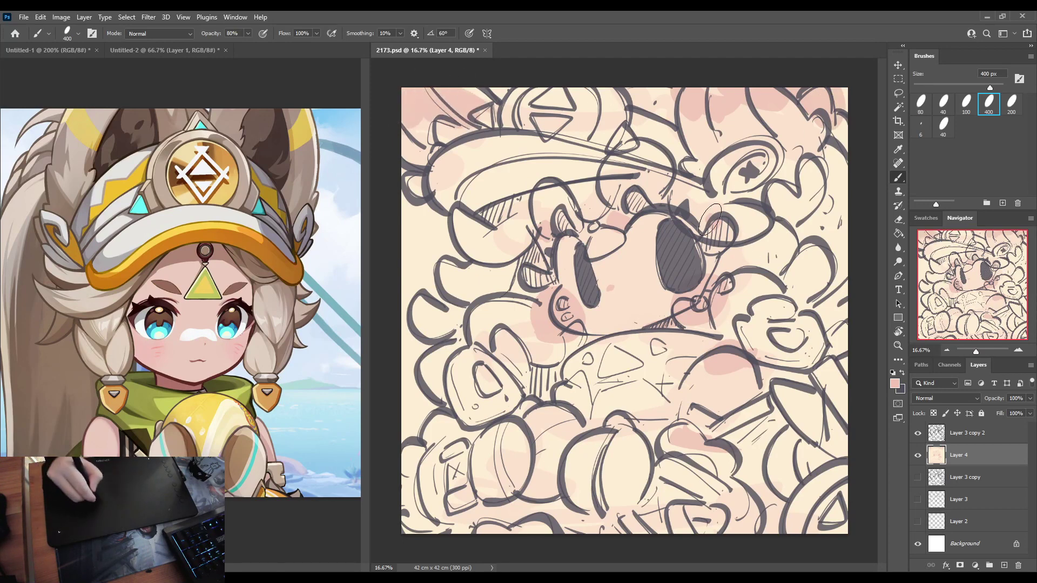
{"action": "left_click_drag", "start_coordinate": [710, 219], "coordinate": [713, 222]}
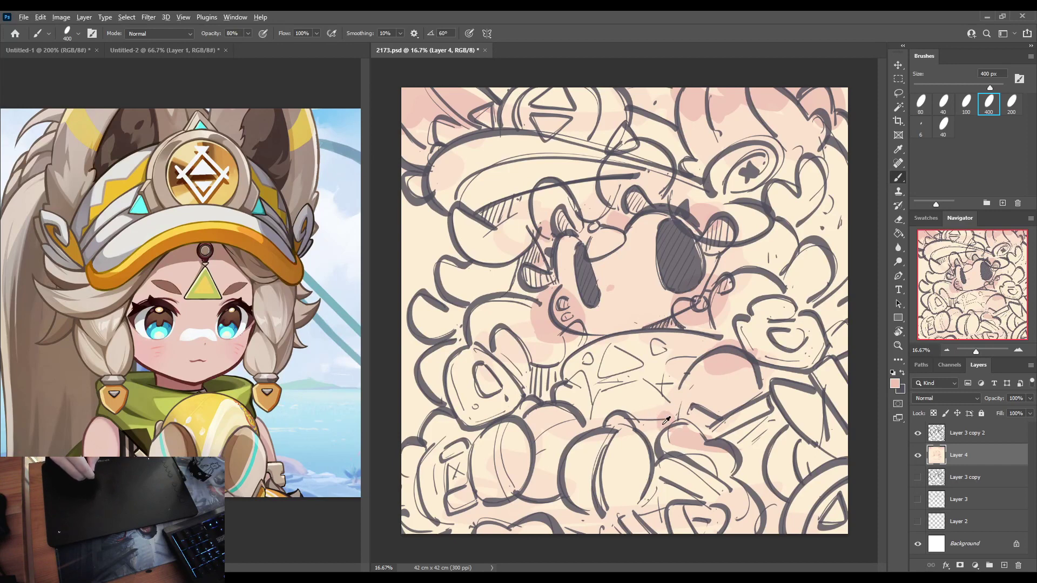
{"action": "mouse_move", "coordinate": [666, 421]}
{"action": "left_mouse_down"}
{"action": "mouse_move", "coordinate": [656, 460]}
{"action": "mouse_move", "coordinate": [706, 540]}
{"action": "left_mouse_up"}
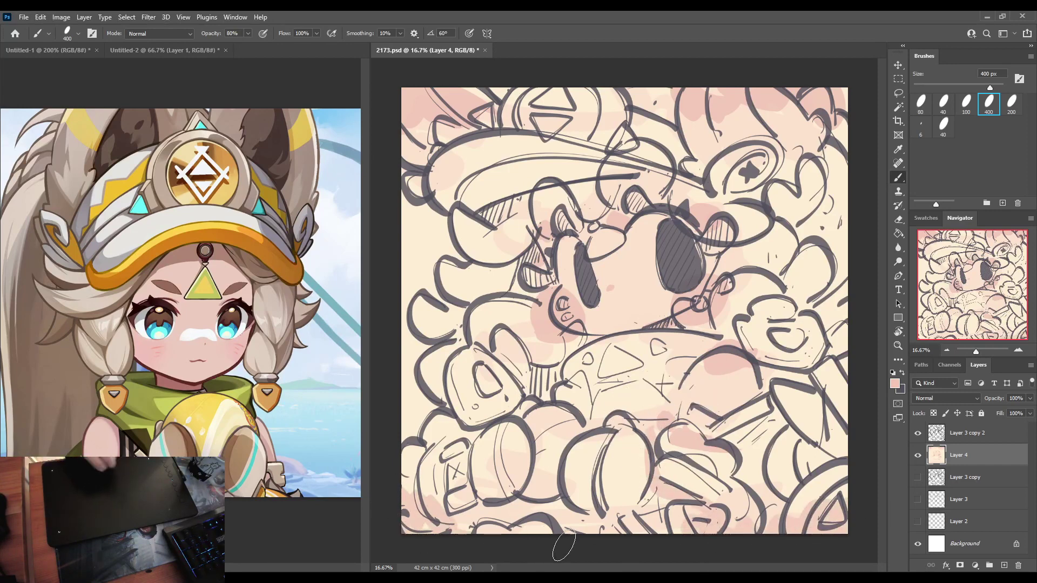
{"action": "mouse_move", "coordinate": [597, 547]}
{"action": "left_mouse_down"}
{"action": "mouse_move", "coordinate": [552, 502]}
{"action": "mouse_move", "coordinate": [625, 535]}
{"action": "mouse_move", "coordinate": [484, 522]}
{"action": "left_mouse_up"}
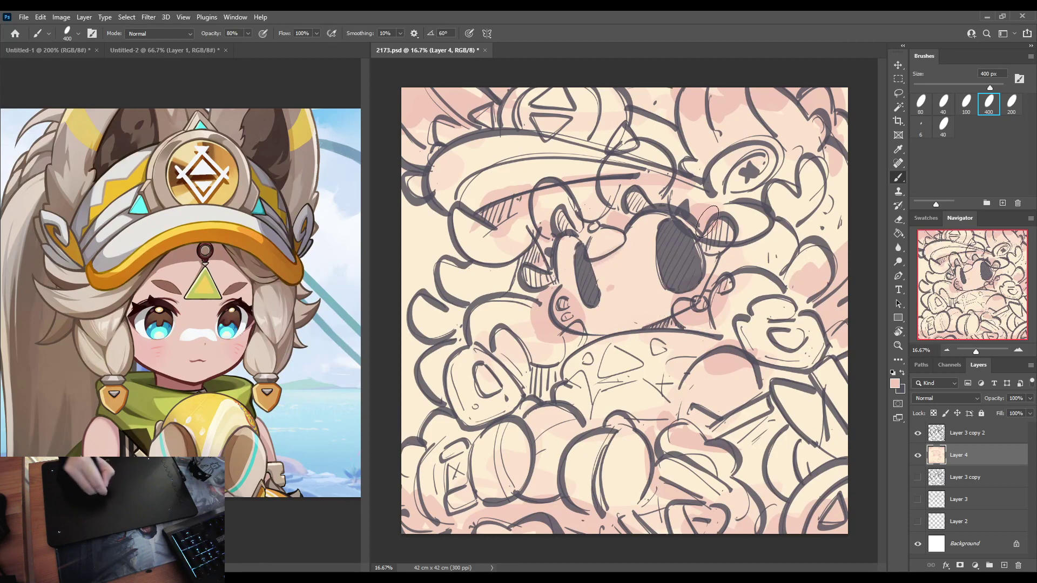
Switch to a more saturated pink and deepen both cheeks and the hatched gaps in the hair around the face.
{"action": "key", "text": "i"}
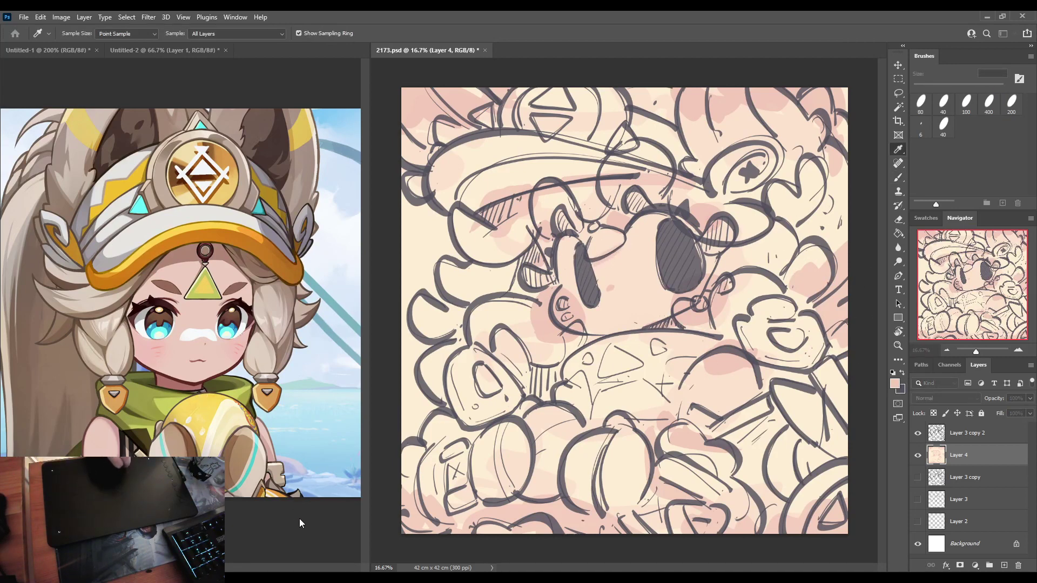
{"action": "key", "text": "b"}
{"action": "mouse_move", "coordinate": [721, 276]}
{"action": "left_mouse_down"}
{"action": "mouse_move", "coordinate": [713, 298]}
{"action": "mouse_move", "coordinate": [723, 306]}
{"action": "left_mouse_up"}
{"action": "mouse_move", "coordinate": [553, 316]}
{"action": "left_mouse_down"}
{"action": "mouse_move", "coordinate": [518, 258]}
{"action": "mouse_move", "coordinate": [548, 260]}
{"action": "mouse_move", "coordinate": [548, 281]}
{"action": "left_mouse_up"}
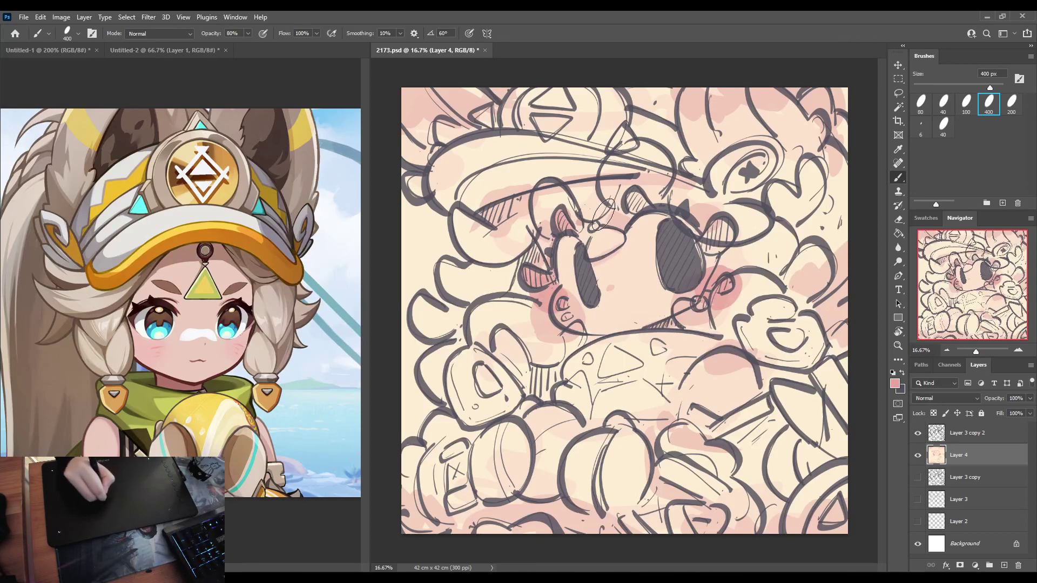
{"action": "mouse_move", "coordinate": [632, 206]}
{"action": "left_mouse_down"}
{"action": "mouse_move", "coordinate": [624, 226]}
{"action": "mouse_move", "coordinate": [718, 235]}
{"action": "left_mouse_up"}
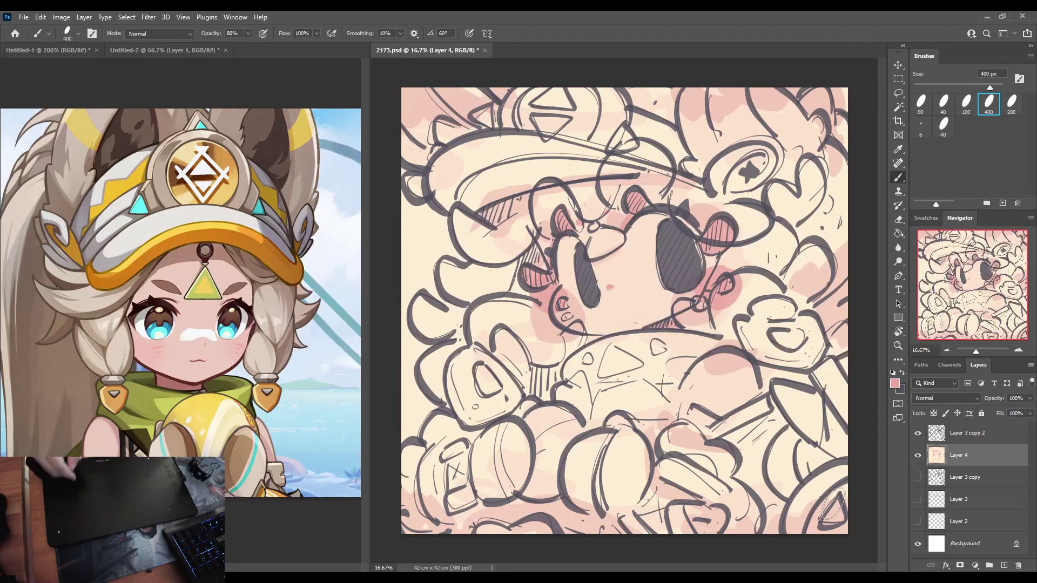
Shade the strap and round forms beside the collar, the ears, cap brim, outer hair and lower canvas edge in saturated pink.
{"action": "mouse_move", "coordinate": [802, 495]}
{"action": "left_mouse_down"}
{"action": "mouse_move", "coordinate": [834, 462]}
{"action": "mouse_move", "coordinate": [840, 489]}
{"action": "left_mouse_up"}
{"action": "left_click_drag", "start_coordinate": [718, 432], "coordinate": [745, 419]}
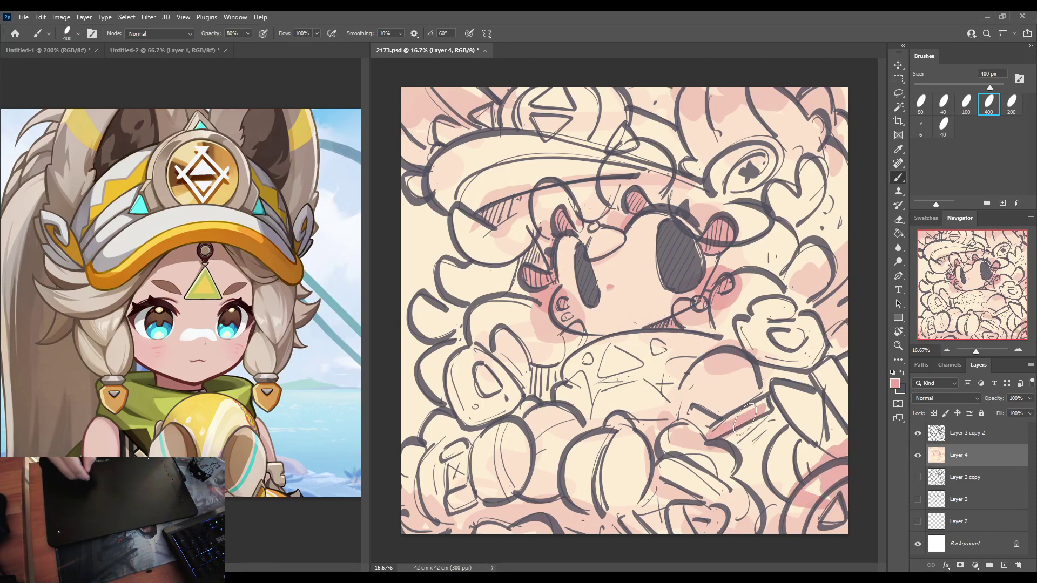
{"action": "mouse_move", "coordinate": [689, 373]}
{"action": "left_mouse_down"}
{"action": "mouse_move", "coordinate": [756, 371]}
{"action": "mouse_move", "coordinate": [762, 392]}
{"action": "mouse_move", "coordinate": [768, 371]}
{"action": "mouse_move", "coordinate": [817, 373]}
{"action": "mouse_move", "coordinate": [815, 350]}
{"action": "left_mouse_up"}
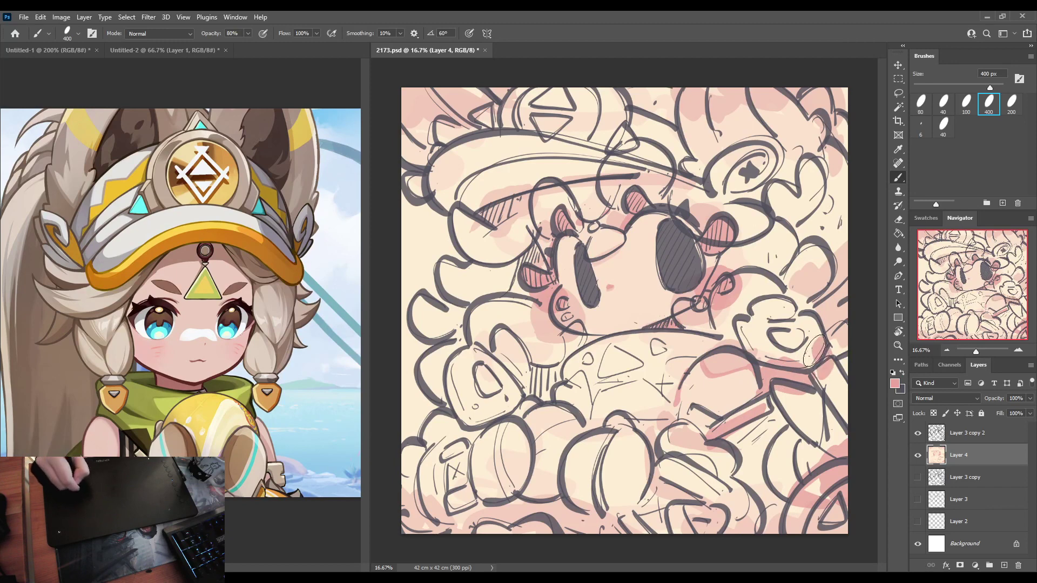
{"action": "mouse_move", "coordinate": [699, 102]}
{"action": "left_mouse_down"}
{"action": "mouse_move", "coordinate": [752, 92]}
{"action": "mouse_move", "coordinate": [781, 109]}
{"action": "mouse_move", "coordinate": [785, 87]}
{"action": "mouse_move", "coordinate": [825, 139]}
{"action": "left_mouse_up"}
{"action": "mouse_move", "coordinate": [402, 115]}
{"action": "left_mouse_down"}
{"action": "mouse_move", "coordinate": [448, 118]}
{"action": "mouse_move", "coordinate": [476, 86]}
{"action": "mouse_move", "coordinate": [670, 92]}
{"action": "left_mouse_up"}
{"action": "mouse_move", "coordinate": [475, 202]}
{"action": "left_mouse_down"}
{"action": "mouse_move", "coordinate": [580, 187]}
{"action": "mouse_move", "coordinate": [805, 195]}
{"action": "left_mouse_up"}
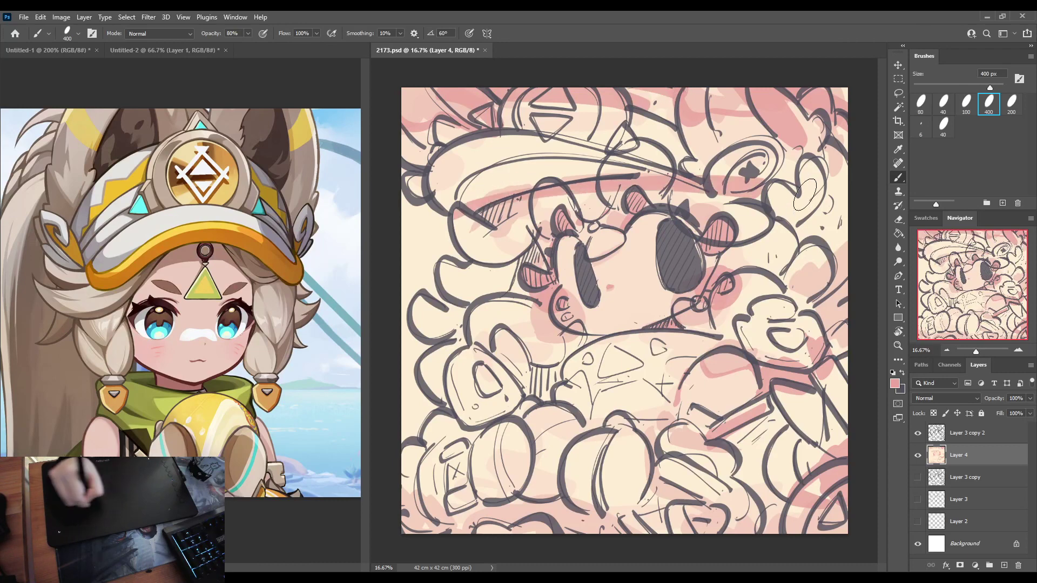
{"action": "mouse_move", "coordinate": [465, 238]}
{"action": "left_mouse_down"}
{"action": "mouse_move", "coordinate": [519, 270]}
{"action": "mouse_move", "coordinate": [441, 416]}
{"action": "mouse_move", "coordinate": [405, 516]}
{"action": "mouse_move", "coordinate": [606, 532]}
{"action": "mouse_move", "coordinate": [756, 529]}
{"action": "left_mouse_up"}
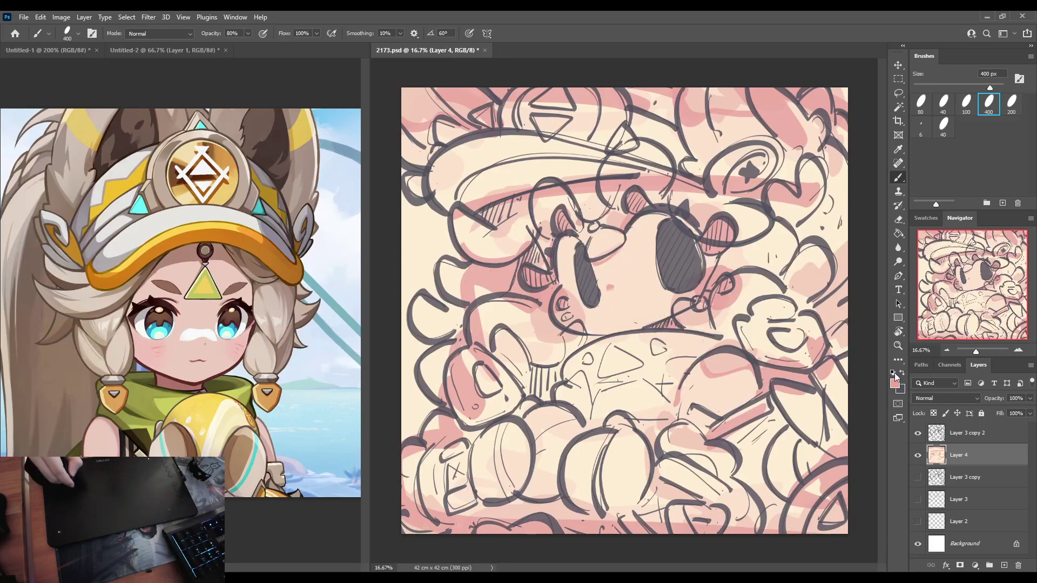
Switch to a duskier rose and deepen the hatched gaps in the hair around the face and the left cheek's edge.
{"action": "left_click", "coordinate": [577, 338], "text": "alt"}
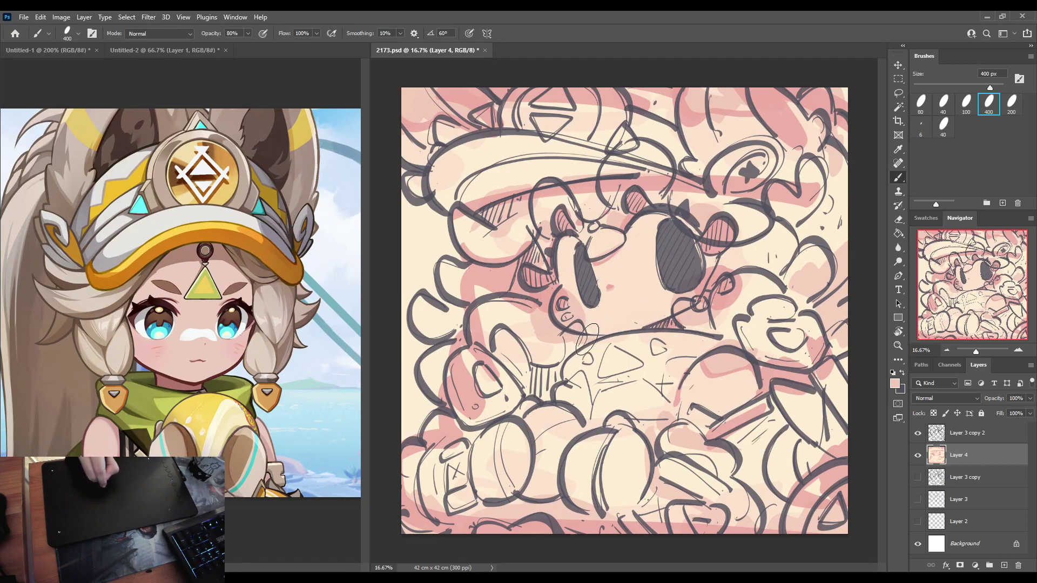
{"action": "key", "text": "i"}
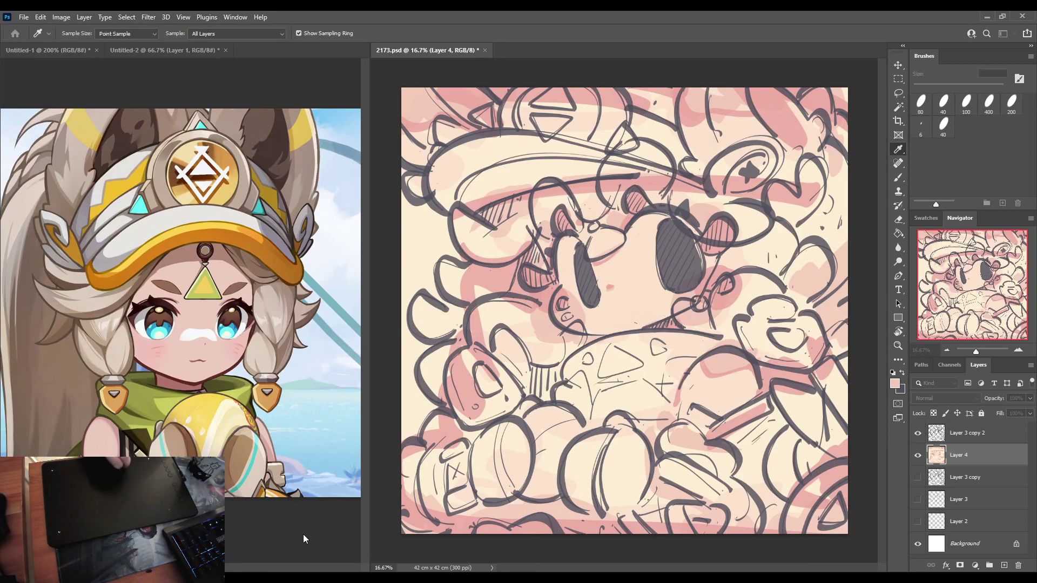
{"action": "key", "text": "b"}
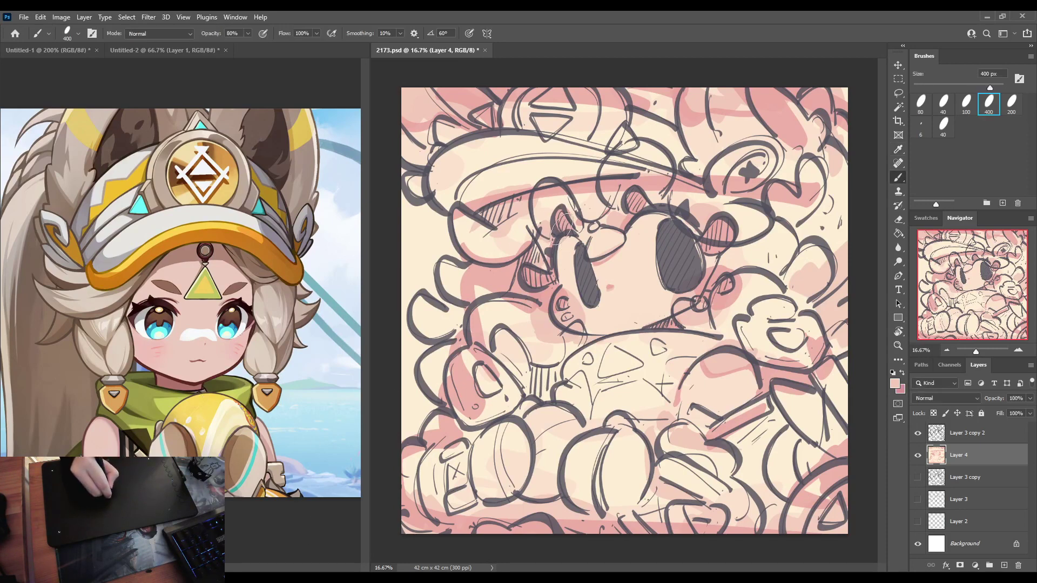
{"action": "key", "text": "x"}
{"action": "left_click_drag", "start_coordinate": [559, 222], "coordinate": [559, 226]}
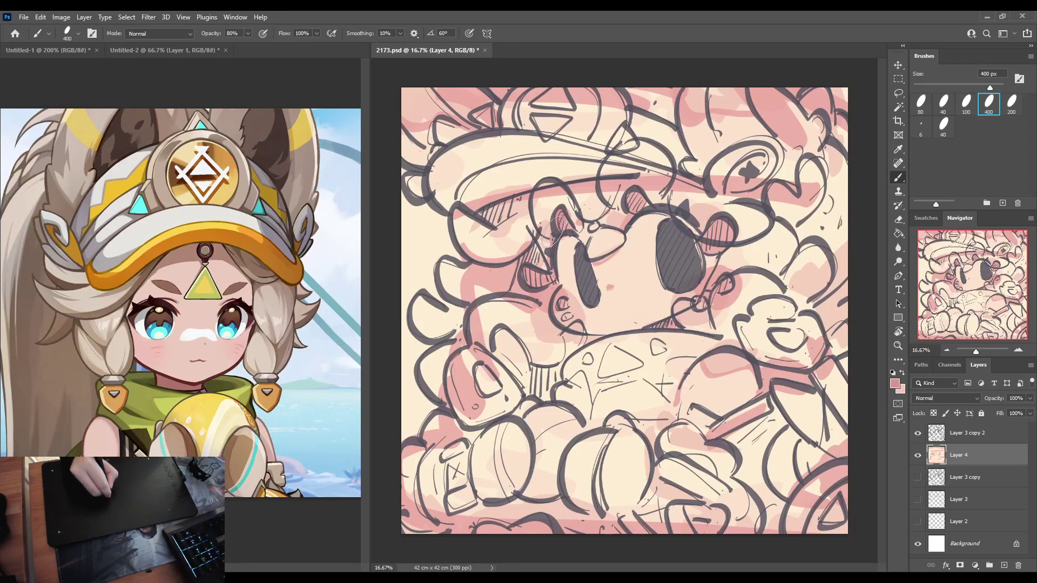
{"action": "mouse_move", "coordinate": [638, 190]}
{"action": "left_mouse_down"}
{"action": "mouse_move", "coordinate": [631, 197]}
{"action": "mouse_move", "coordinate": [672, 184]}
{"action": "mouse_move", "coordinate": [765, 189]}
{"action": "left_mouse_up"}
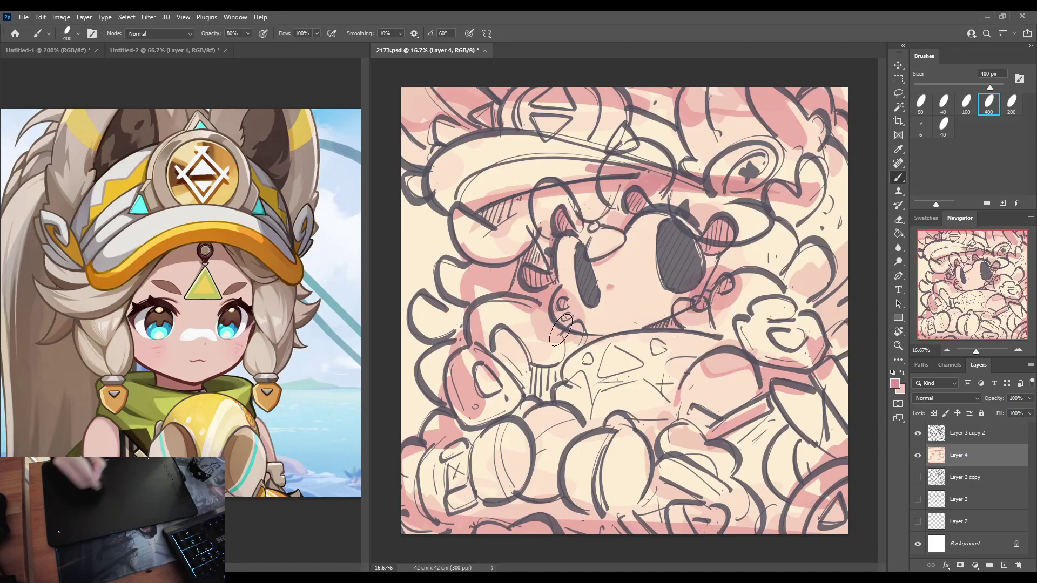
{"action": "left_click_drag", "start_coordinate": [558, 304], "coordinate": [569, 315]}
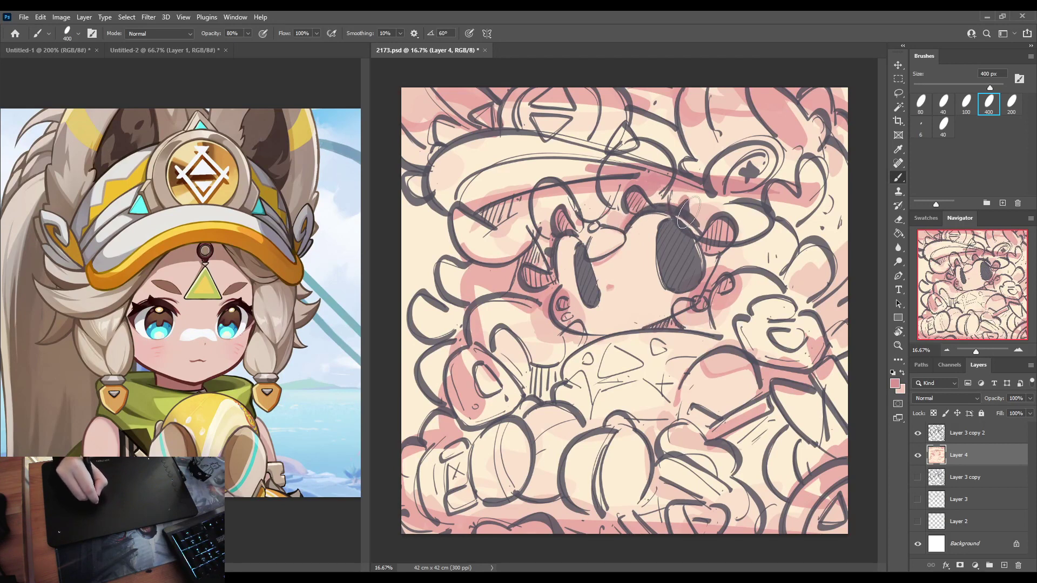
Add dusky rose shading to the right-hand hair, the hatched area beside the collar, the collar's upper rim, the cap and the lower forms.
{"action": "mouse_move", "coordinate": [768, 209]}
{"action": "left_mouse_down"}
{"action": "mouse_move", "coordinate": [808, 226]}
{"action": "mouse_move", "coordinate": [844, 290]}
{"action": "mouse_move", "coordinate": [819, 148]}
{"action": "left_mouse_up"}
{"action": "mouse_move", "coordinate": [466, 495]}
{"action": "left_mouse_down"}
{"action": "mouse_move", "coordinate": [448, 520]}
{"action": "mouse_move", "coordinate": [520, 502]}
{"action": "mouse_move", "coordinate": [632, 526]}
{"action": "mouse_move", "coordinate": [708, 528]}
{"action": "left_mouse_up"}
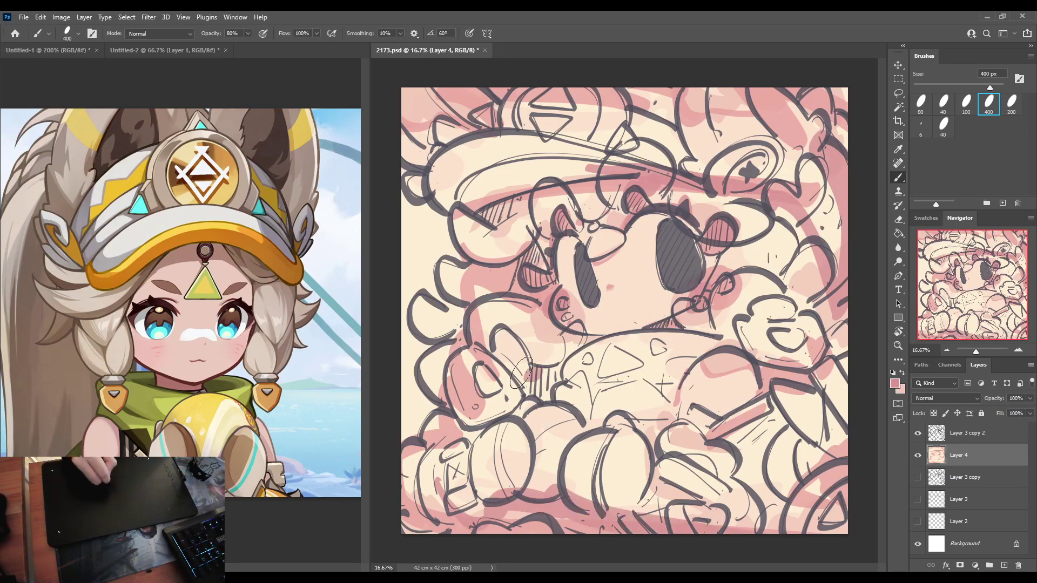
{"action": "left_click_drag", "start_coordinate": [741, 347], "coordinate": [740, 341]}
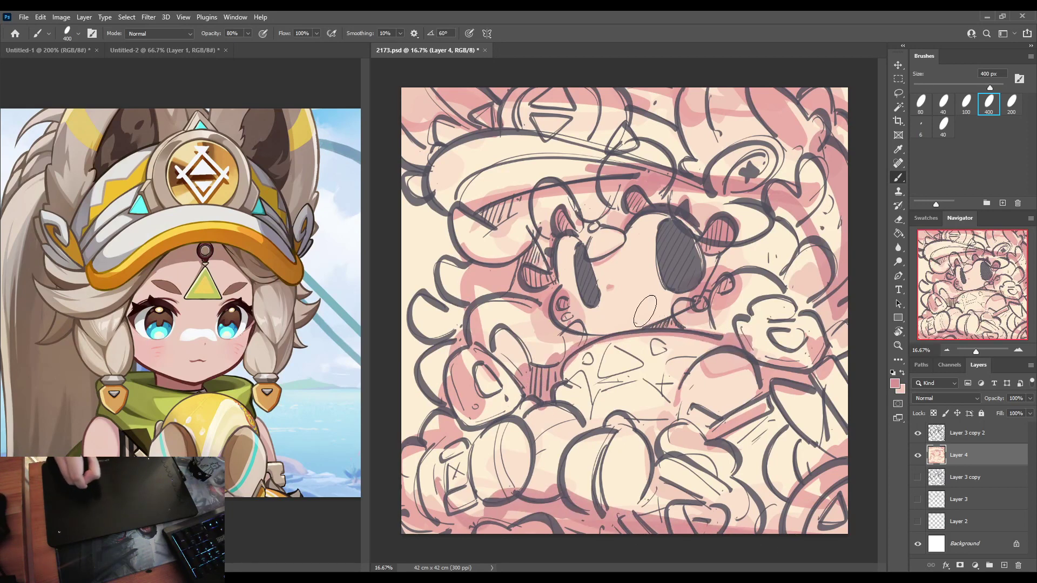
{"action": "mouse_move", "coordinate": [434, 171]}
{"action": "left_mouse_down"}
{"action": "mouse_move", "coordinate": [458, 197]}
{"action": "mouse_move", "coordinate": [482, 168]}
{"action": "mouse_move", "coordinate": [682, 178]}
{"action": "mouse_move", "coordinate": [626, 109]}
{"action": "mouse_move", "coordinate": [738, 94]}
{"action": "mouse_move", "coordinate": [843, 133]}
{"action": "mouse_move", "coordinate": [841, 109]}
{"action": "mouse_move", "coordinate": [849, 215]}
{"action": "mouse_move", "coordinate": [839, 351]}
{"action": "mouse_move", "coordinate": [844, 327]}
{"action": "mouse_move", "coordinate": [762, 269]}
{"action": "mouse_move", "coordinate": [797, 274]}
{"action": "mouse_move", "coordinate": [827, 232]}
{"action": "mouse_move", "coordinate": [845, 373]}
{"action": "mouse_move", "coordinate": [797, 443]}
{"action": "mouse_move", "coordinate": [744, 453]}
{"action": "mouse_move", "coordinate": [775, 490]}
{"action": "mouse_move", "coordinate": [757, 517]}
{"action": "mouse_move", "coordinate": [646, 509]}
{"action": "left_mouse_up"}
{"action": "mouse_move", "coordinate": [535, 476]}
{"action": "left_mouse_down"}
{"action": "mouse_move", "coordinate": [467, 471]}
{"action": "mouse_move", "coordinate": [649, 439]}
{"action": "left_mouse_up"}
{"action": "mouse_move", "coordinate": [663, 487]}
{"action": "left_mouse_down"}
{"action": "mouse_move", "coordinate": [615, 497]}
{"action": "mouse_move", "coordinate": [550, 482]}
{"action": "mouse_move", "coordinate": [642, 498]}
{"action": "mouse_move", "coordinate": [488, 483]}
{"action": "mouse_move", "coordinate": [555, 486]}
{"action": "mouse_move", "coordinate": [394, 511]}
{"action": "mouse_move", "coordinate": [432, 521]}
{"action": "left_mouse_up"}
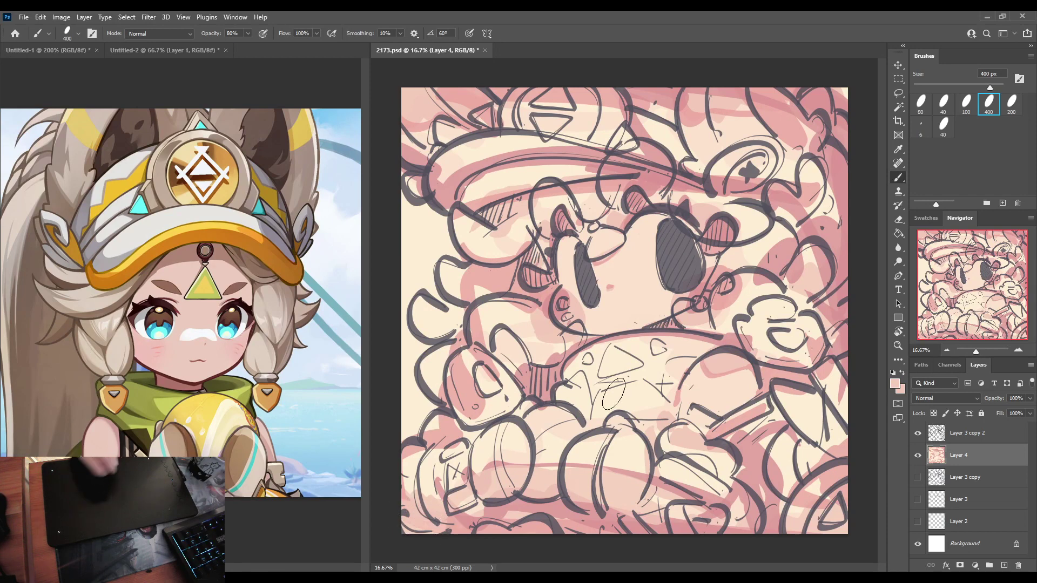
Sample light pinks from the painting and soften the shading on the rounded form left of the collar.
{"action": "left_click", "coordinate": [553, 360], "text": "alt"}
{"action": "mouse_move", "coordinate": [428, 370]}
{"action": "left_mouse_down"}
{"action": "mouse_move", "coordinate": [460, 379]}
{"action": "mouse_move", "coordinate": [523, 346]}
{"action": "mouse_move", "coordinate": [571, 338]}
{"action": "mouse_move", "coordinate": [546, 344]}
{"action": "mouse_move", "coordinate": [558, 353]}
{"action": "mouse_move", "coordinate": [554, 343]}
{"action": "mouse_move", "coordinate": [518, 354]}
{"action": "mouse_move", "coordinate": [526, 361]}
{"action": "mouse_move", "coordinate": [511, 382]}
{"action": "mouse_move", "coordinate": [485, 385]}
{"action": "left_mouse_up"}
{"action": "left_click", "coordinate": [572, 339], "text": "alt"}
{"action": "left_click", "coordinate": [555, 342], "text": "alt"}
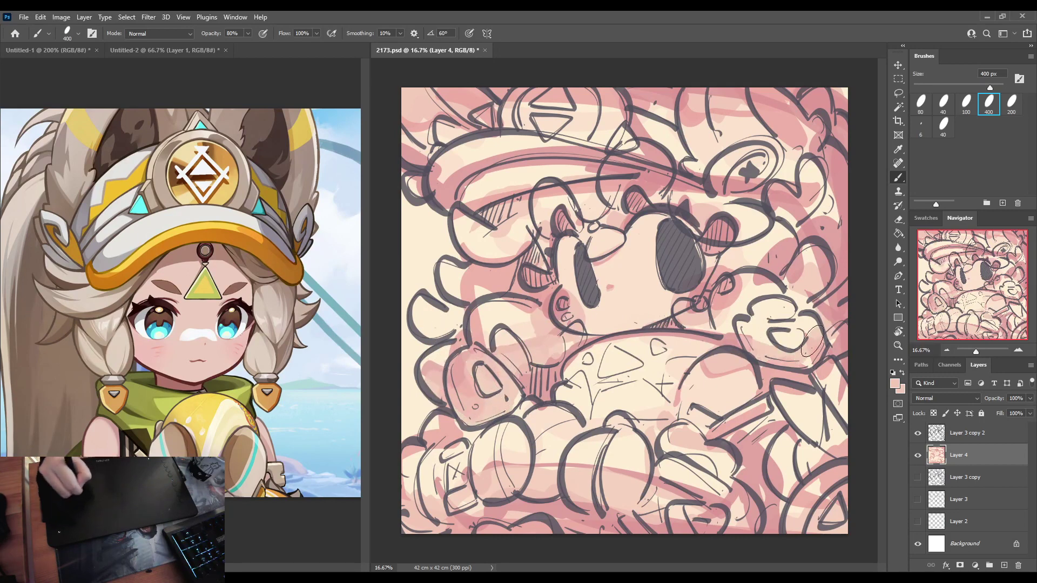
{"action": "left_click", "coordinate": [555, 357], "text": "alt"}
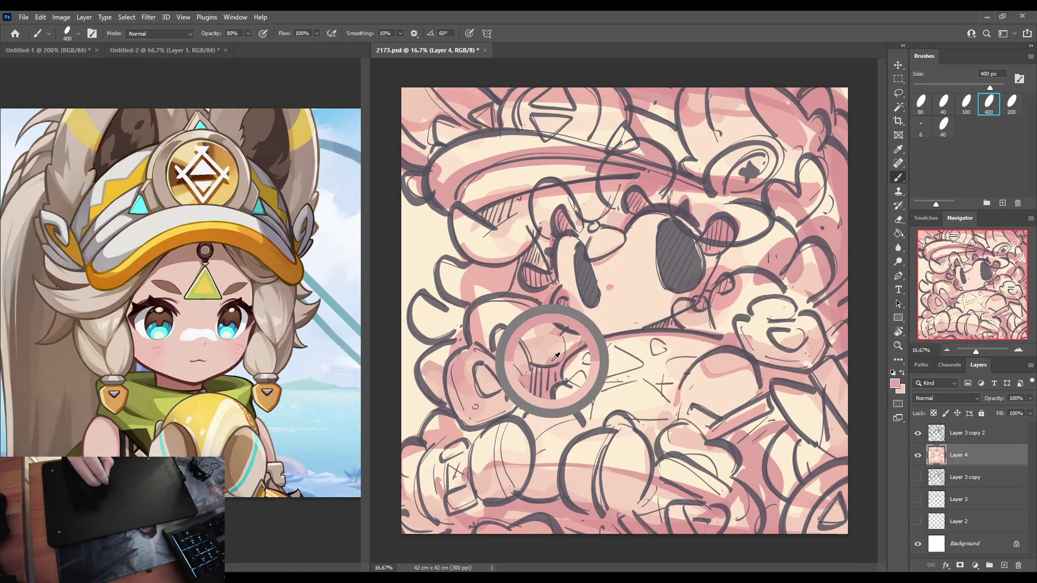
Blend sampled pale pinks across the body below the collar's triangle pattern and over the cap brim.
{"action": "left_click", "coordinate": [644, 384], "text": "alt"}
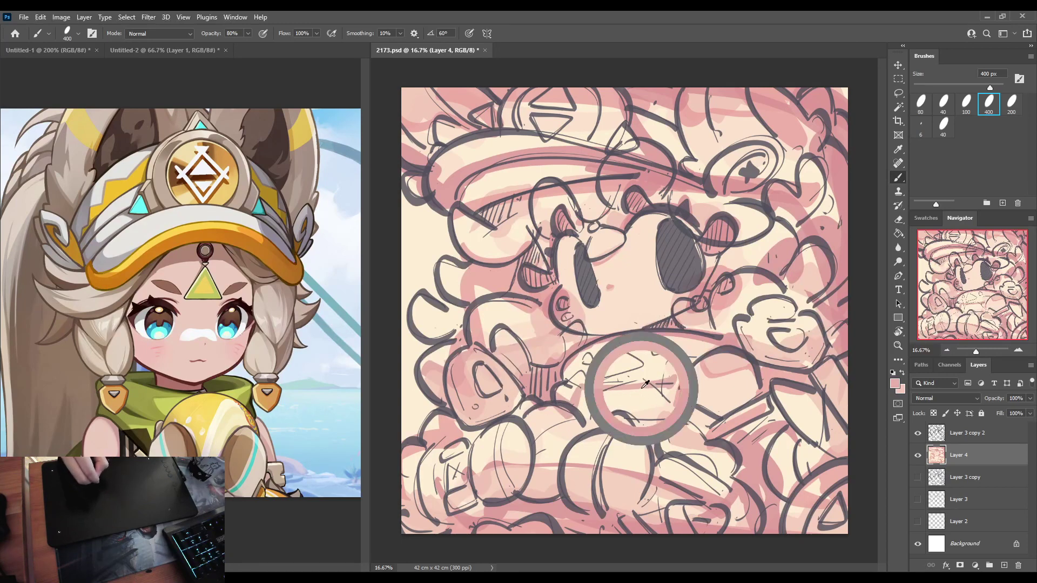
{"action": "left_click", "coordinate": [597, 410], "text": "alt"}
{"action": "left_click", "coordinate": [628, 403], "text": "alt"}
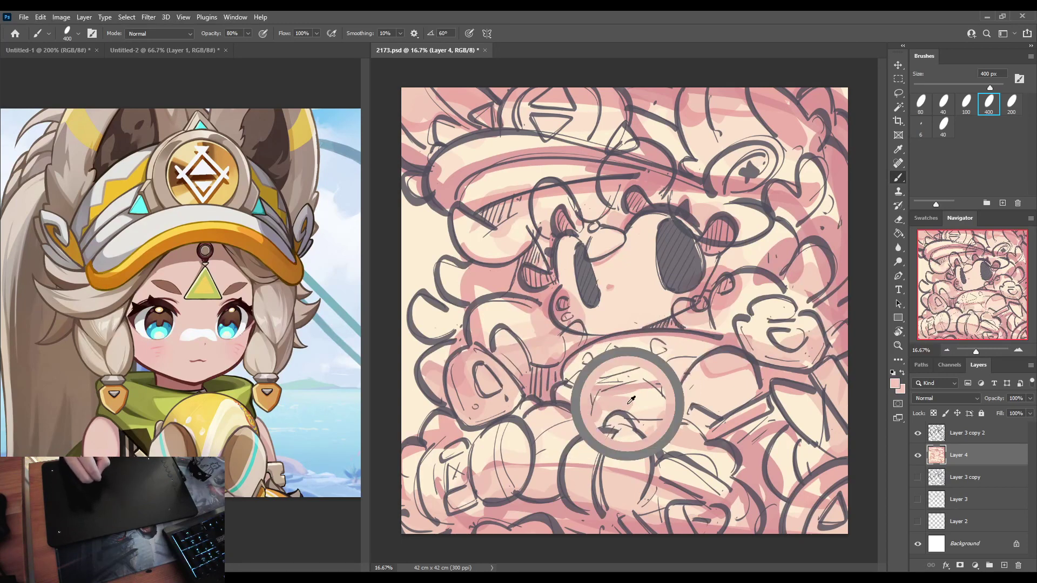
{"action": "left_click_drag", "start_coordinate": [605, 413], "coordinate": [584, 404]}
{"action": "left_click_drag", "start_coordinate": [654, 409], "coordinate": [616, 402]}
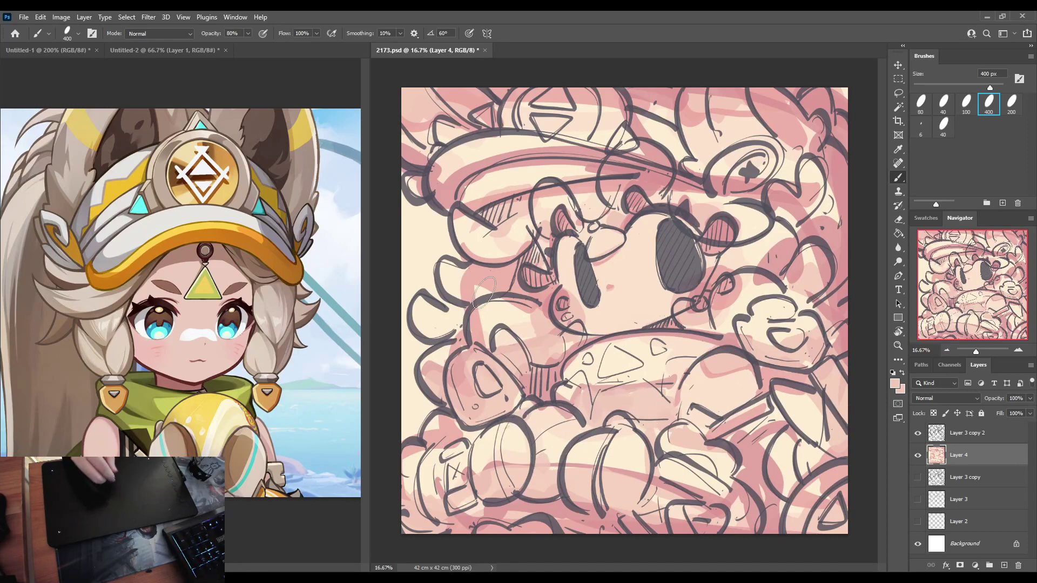
{"action": "mouse_move", "coordinate": [467, 194]}
{"action": "left_mouse_down"}
{"action": "mouse_move", "coordinate": [502, 175]}
{"action": "mouse_move", "coordinate": [487, 175]}
{"action": "mouse_move", "coordinate": [524, 171]}
{"action": "mouse_move", "coordinate": [481, 201]}
{"action": "mouse_move", "coordinate": [635, 173]}
{"action": "mouse_move", "coordinate": [467, 190]}
{"action": "mouse_move", "coordinate": [458, 181]}
{"action": "mouse_move", "coordinate": [601, 159]}
{"action": "mouse_move", "coordinate": [580, 165]}
{"action": "mouse_move", "coordinate": [657, 176]}
{"action": "left_mouse_up"}
{"action": "left_click", "coordinate": [482, 180], "text": "alt"}
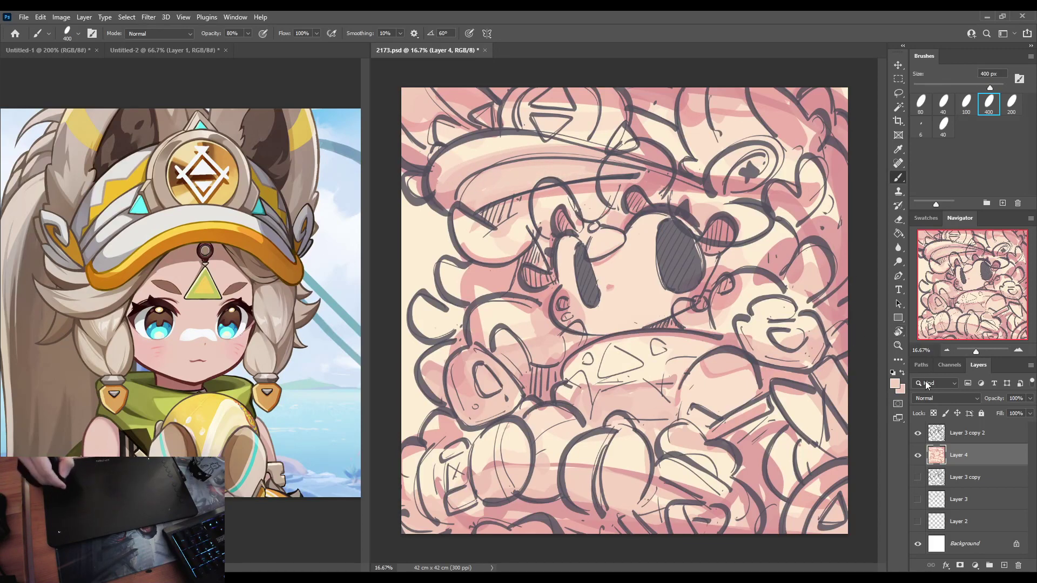
Switch to a dusky mauve and fill the round shape over the cap brim, the loops and gaps beside the face, and outer hair shadows.
{"action": "left_click", "coordinate": [895, 385]}
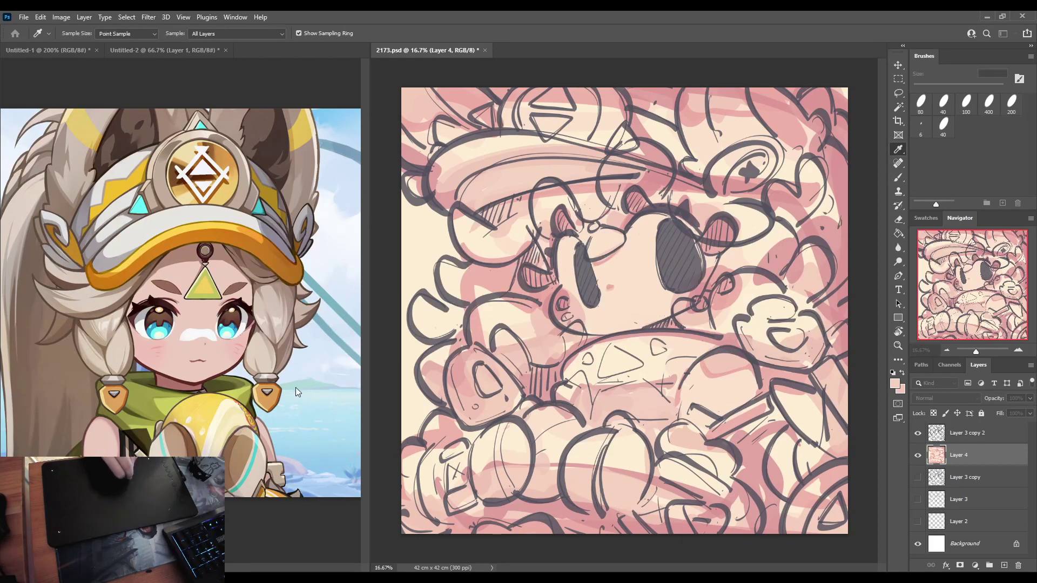
{"action": "left_click", "coordinate": [223, 433]}
{"action": "left_click", "coordinate": [399, 380]}
{"action": "left_click_drag", "start_coordinate": [694, 308], "coordinate": [712, 295]}
{"action": "key", "text": "ctrl+z"}
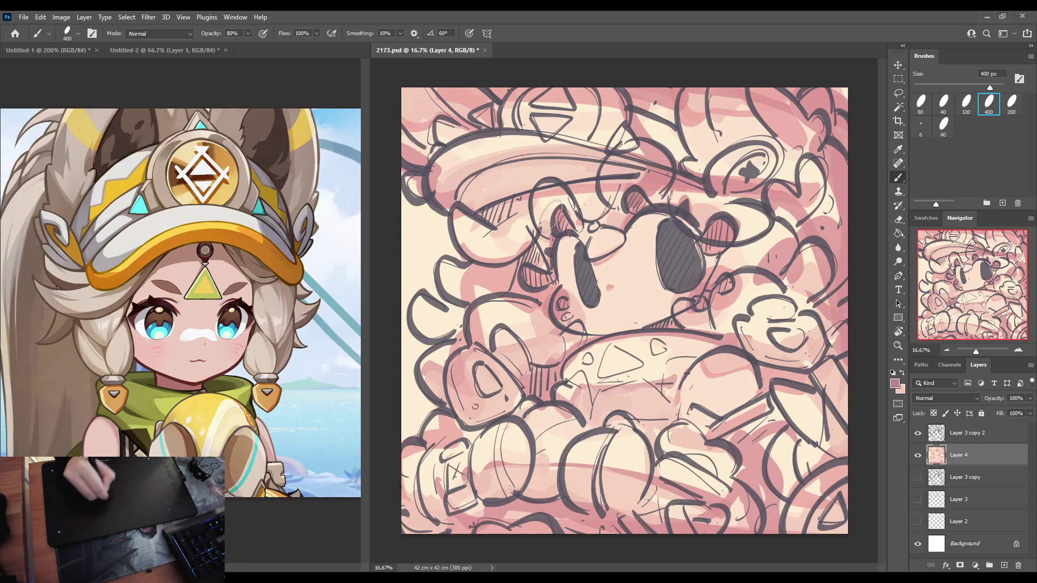
{"action": "mouse_move", "coordinate": [609, 200]}
{"action": "left_mouse_down"}
{"action": "mouse_move", "coordinate": [665, 177]}
{"action": "mouse_move", "coordinate": [650, 153]}
{"action": "mouse_move", "coordinate": [667, 166]}
{"action": "mouse_move", "coordinate": [657, 201]}
{"action": "left_mouse_up"}
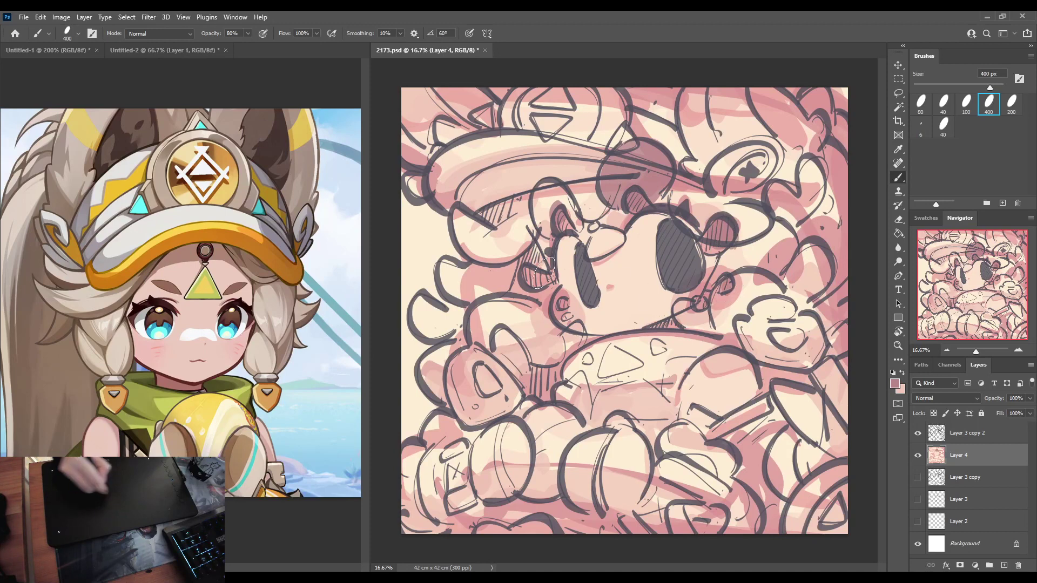
{"action": "left_click_drag", "start_coordinate": [529, 273], "coordinate": [535, 282]}
{"action": "mouse_move", "coordinate": [556, 205]}
{"action": "left_mouse_down"}
{"action": "mouse_move", "coordinate": [536, 195]}
{"action": "mouse_move", "coordinate": [545, 229]}
{"action": "mouse_move", "coordinate": [573, 232]}
{"action": "mouse_move", "coordinate": [559, 254]}
{"action": "mouse_move", "coordinate": [561, 285]}
{"action": "left_mouse_up"}
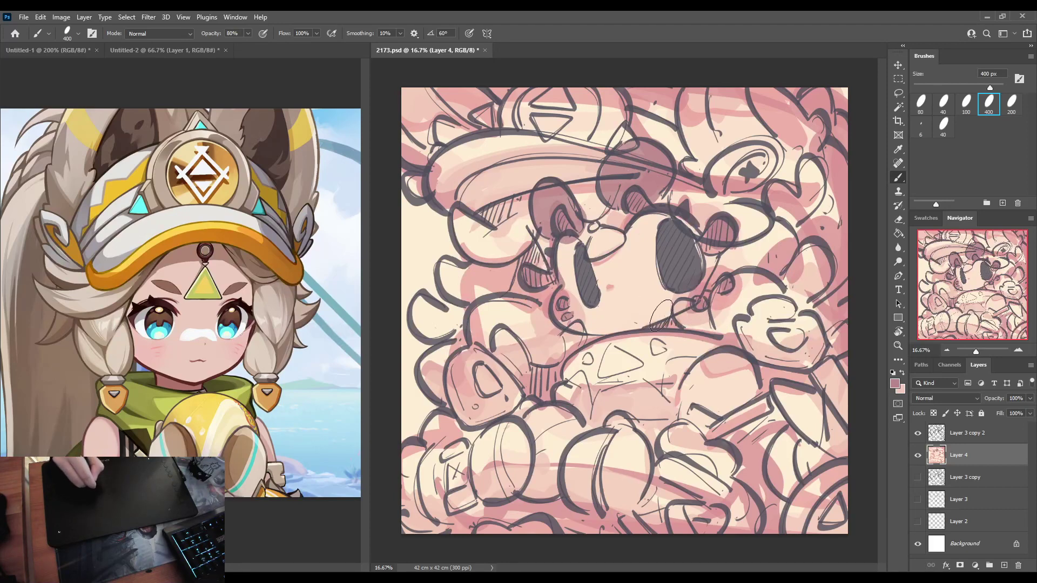
{"action": "mouse_move", "coordinate": [551, 273]}
{"action": "left_mouse_down"}
{"action": "mouse_move", "coordinate": [518, 259]}
{"action": "mouse_move", "coordinate": [494, 300]}
{"action": "mouse_move", "coordinate": [533, 260]}
{"action": "mouse_move", "coordinate": [524, 213]}
{"action": "left_mouse_up"}
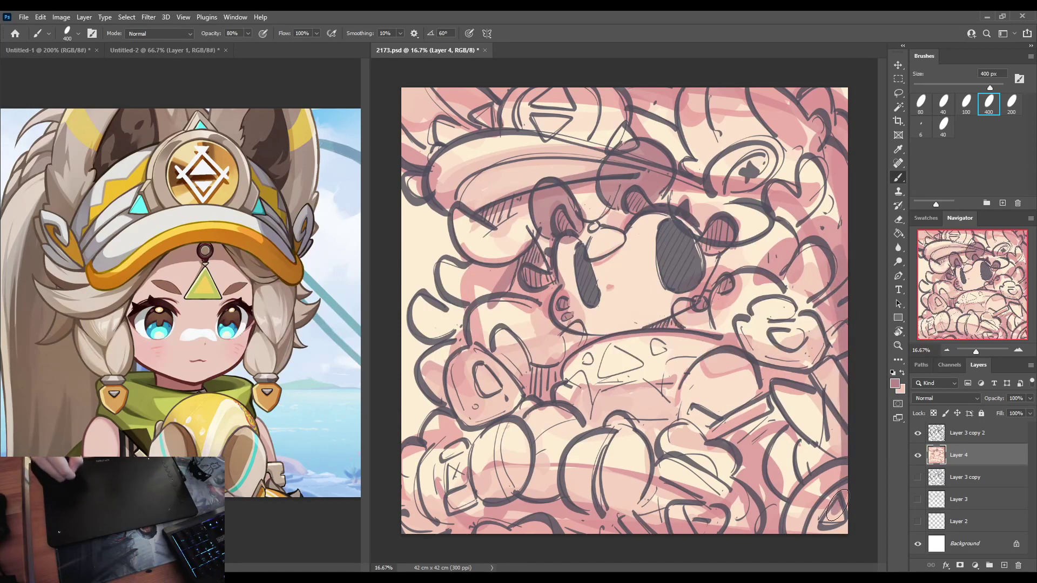
{"action": "left_click_drag", "start_coordinate": [446, 536], "coordinate": [444, 535]}
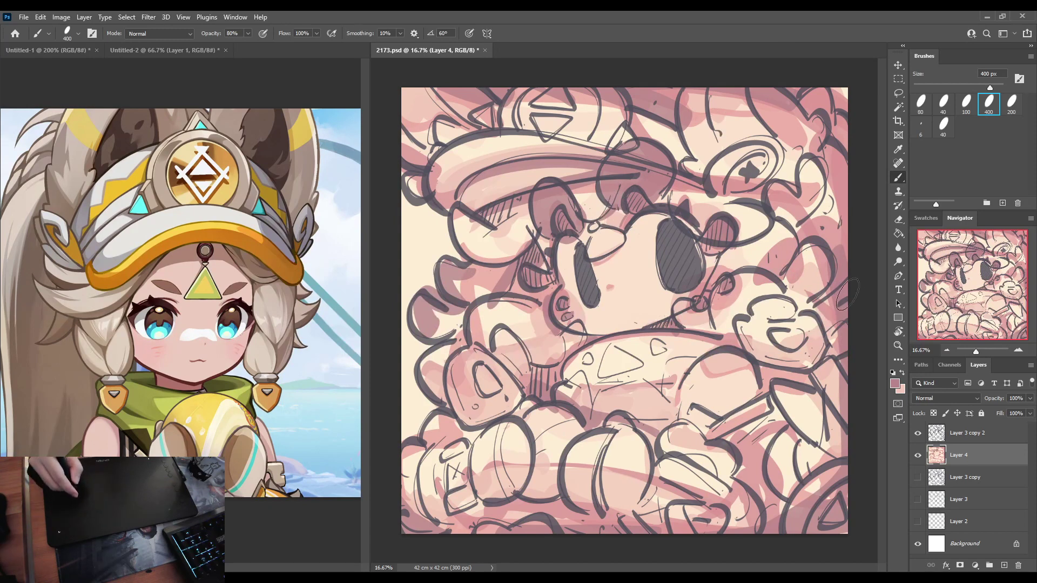
Switch to a greyer purple and darken the hatched gaps around the face, the area under the chin, the cap and the canvas edges.
{"action": "key", "text": "i"}
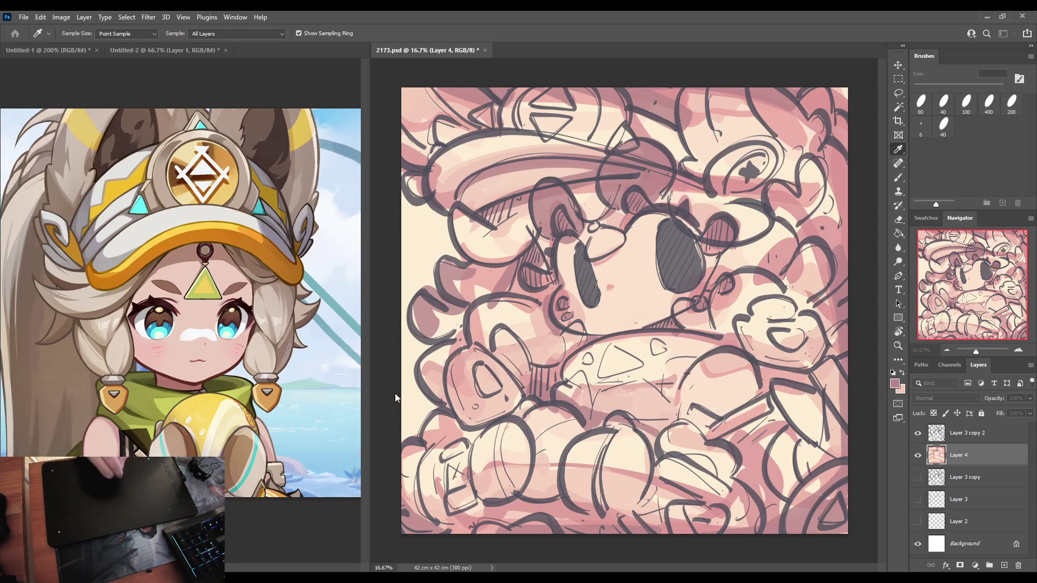
{"action": "key", "text": "b"}
{"action": "left_click_drag", "start_coordinate": [675, 327], "coordinate": [724, 330]}
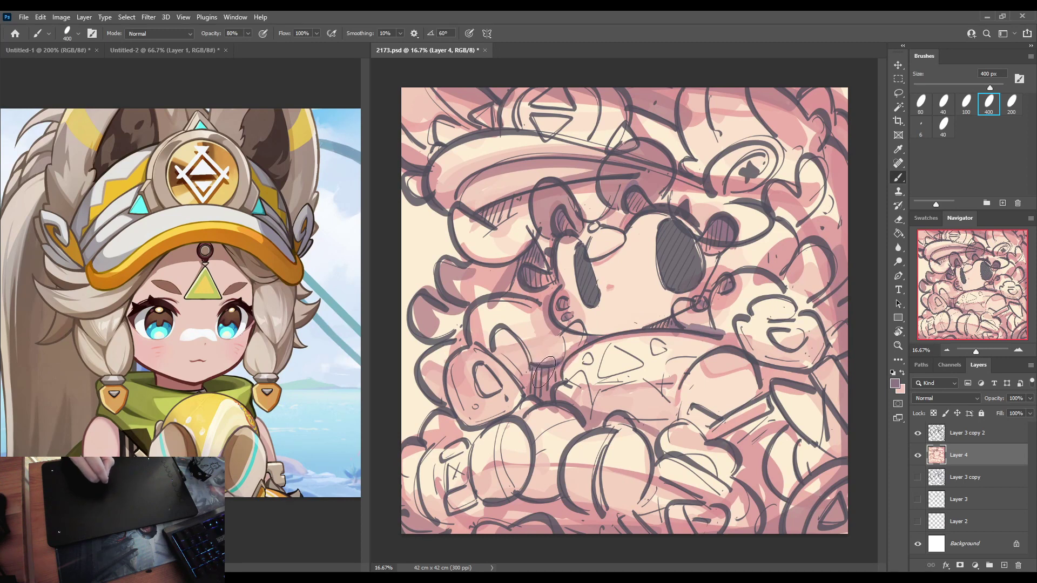
{"action": "mouse_move", "coordinate": [432, 422]}
{"action": "left_mouse_down"}
{"action": "mouse_move", "coordinate": [432, 468]}
{"action": "mouse_move", "coordinate": [401, 509]}
{"action": "mouse_move", "coordinate": [486, 540]}
{"action": "mouse_move", "coordinate": [839, 505]}
{"action": "left_mouse_up"}
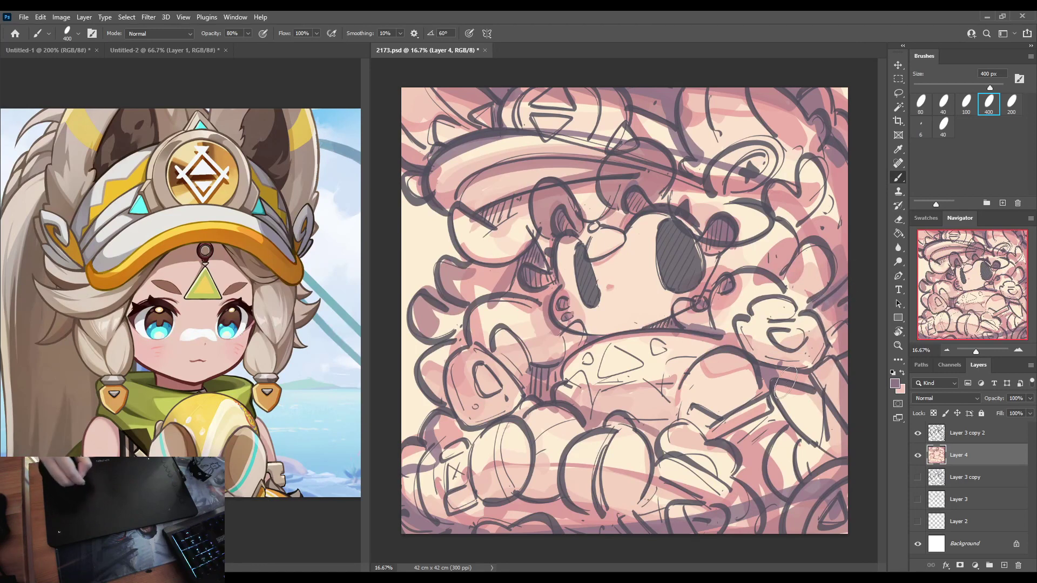
Paint a purple shadow band across the body below the collar, blend it with sampled pinks, and save the file.
{"action": "left_click_drag", "start_coordinate": [581, 404], "coordinate": [671, 376]}
{"action": "mouse_move", "coordinate": [600, 404]}
{"action": "left_mouse_down"}
{"action": "mouse_move", "coordinate": [652, 404]}
{"action": "mouse_move", "coordinate": [640, 402]}
{"action": "mouse_move", "coordinate": [667, 385]}
{"action": "mouse_move", "coordinate": [661, 425]}
{"action": "mouse_move", "coordinate": [660, 392]}
{"action": "mouse_move", "coordinate": [655, 418]}
{"action": "left_mouse_up"}
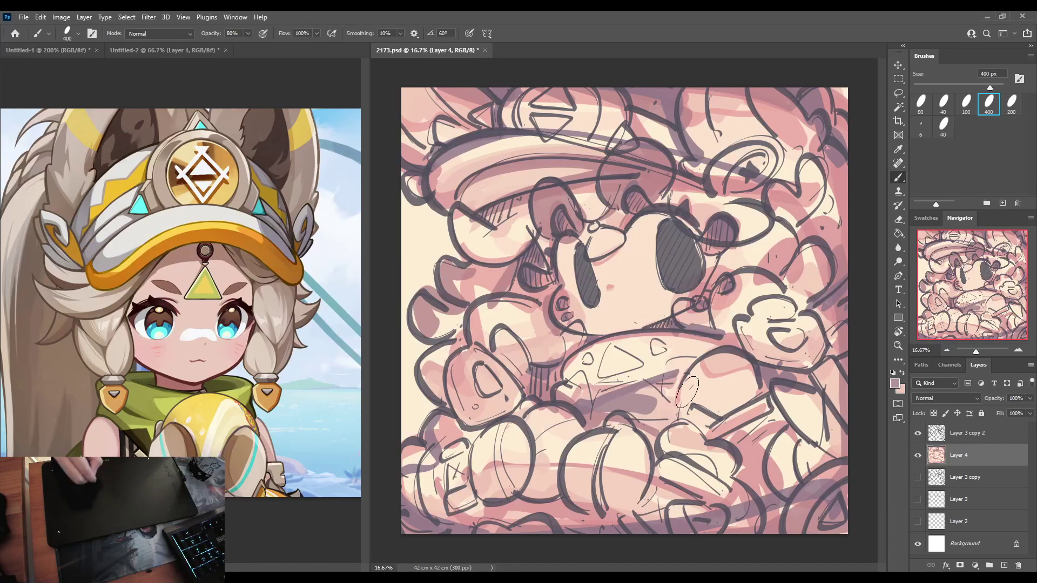
{"action": "left_click", "coordinate": [675, 400], "text": "alt"}
{"action": "left_click", "coordinate": [654, 395], "text": "alt"}
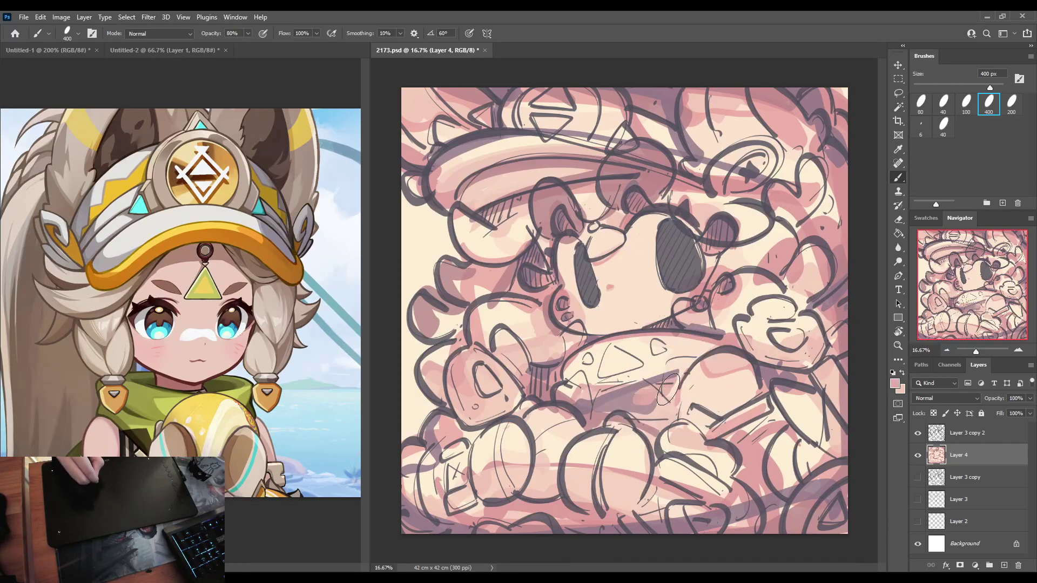
{"action": "left_click", "coordinate": [668, 391], "text": "alt"}
{"action": "left_click", "coordinate": [670, 399], "text": "alt"}
{"action": "left_click_drag", "start_coordinate": [660, 387], "coordinate": [592, 414]}
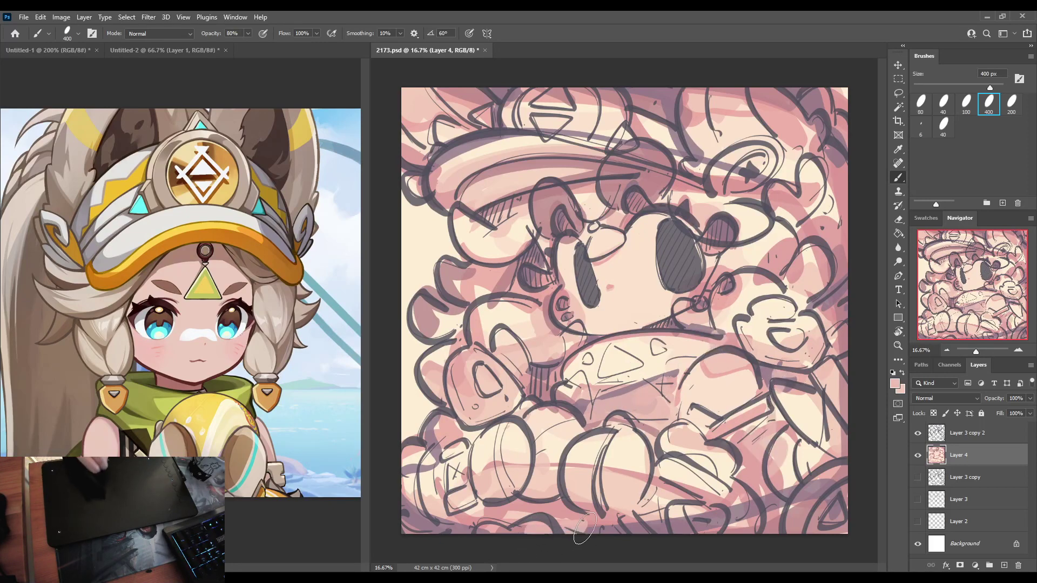
{"action": "key", "text": "ctrl+s"}
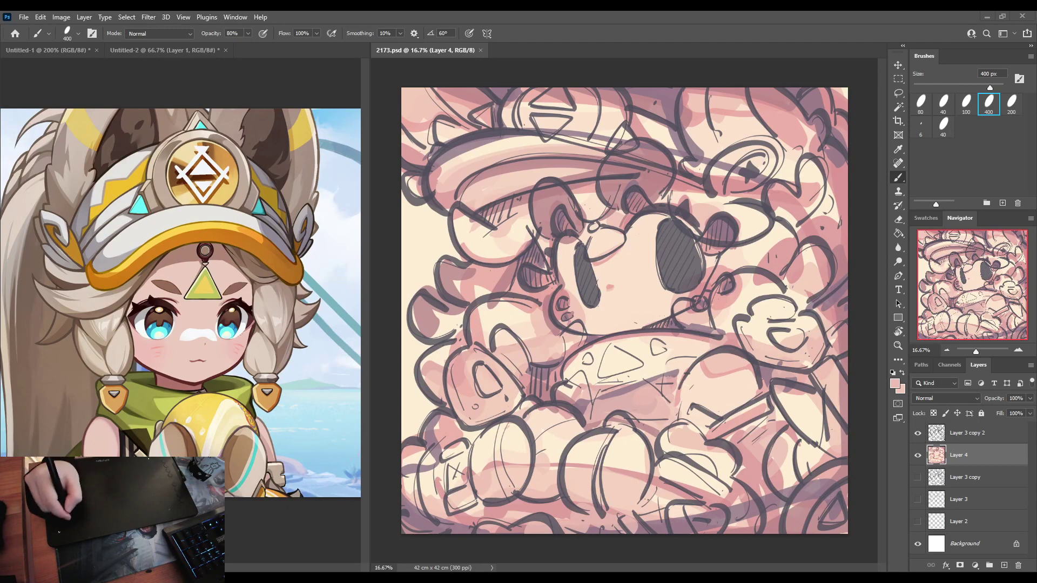
Switch to a bright coral pink and paint blush over both cheeks at the lower corners of the face.
{"action": "key", "text": "i"}
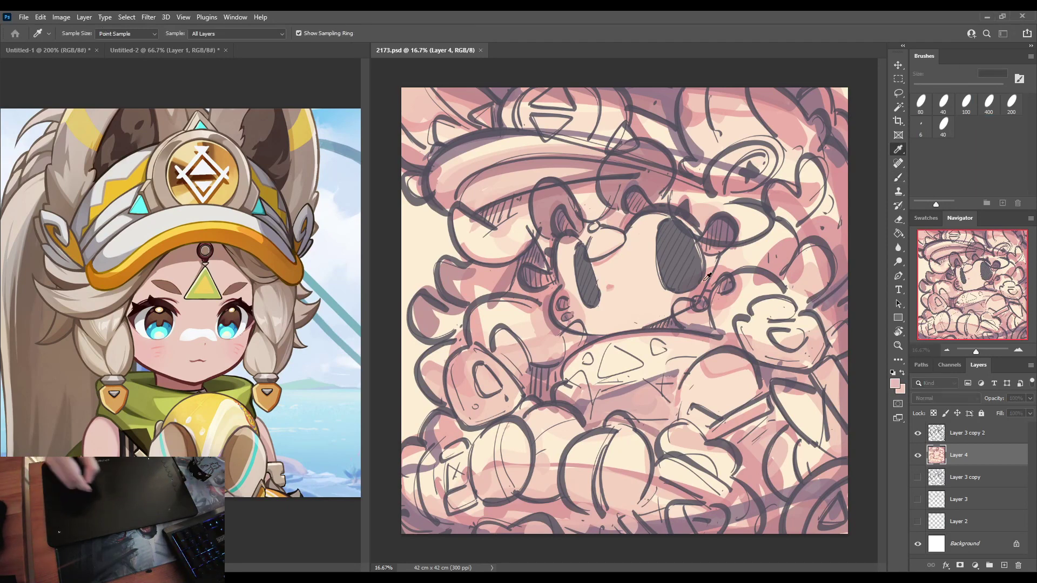
{"action": "left_click", "coordinate": [209, 384]}
{"action": "left_click", "coordinate": [387, 384]}
{"action": "left_click_drag", "start_coordinate": [682, 313], "coordinate": [708, 310]}
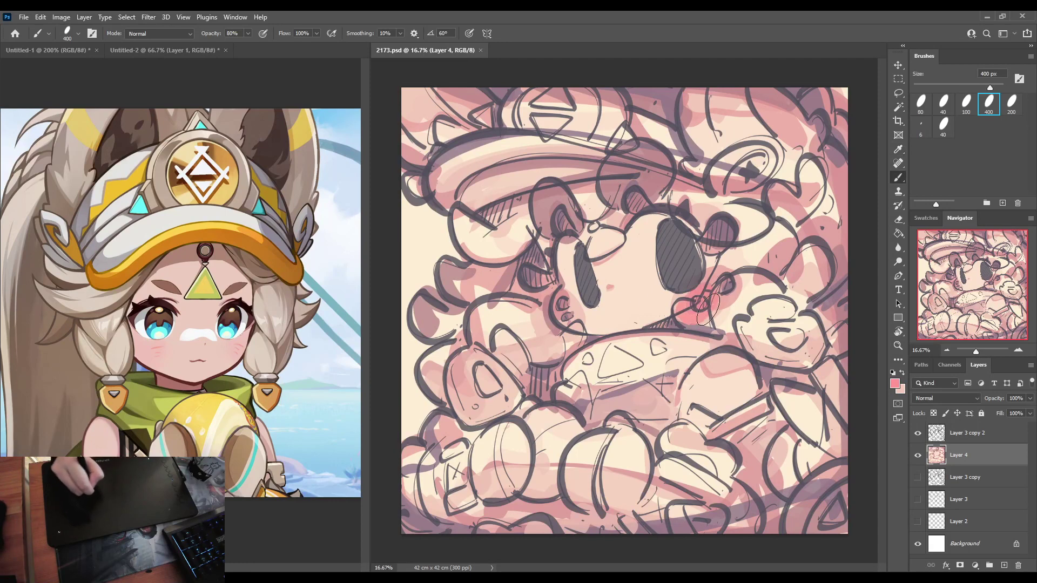
{"action": "left_click_drag", "start_coordinate": [560, 323], "coordinate": [581, 318]}
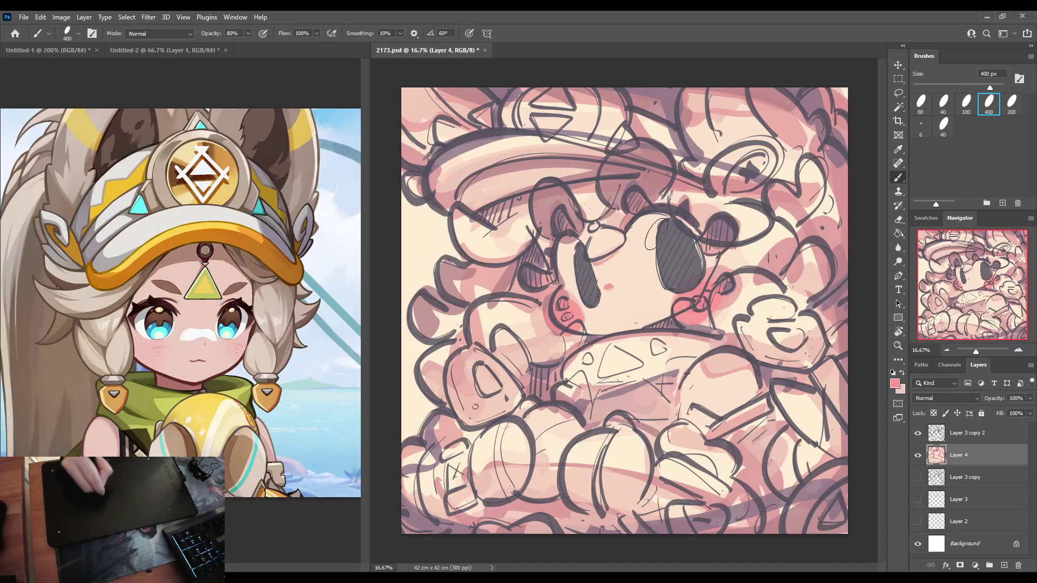
Add coral pink accents to the shoulder, the hair gaps beside the face, both upper canvas corners and the forms at the lower-left edge.
{"action": "left_click_drag", "start_coordinate": [738, 352], "coordinate": [721, 354]}
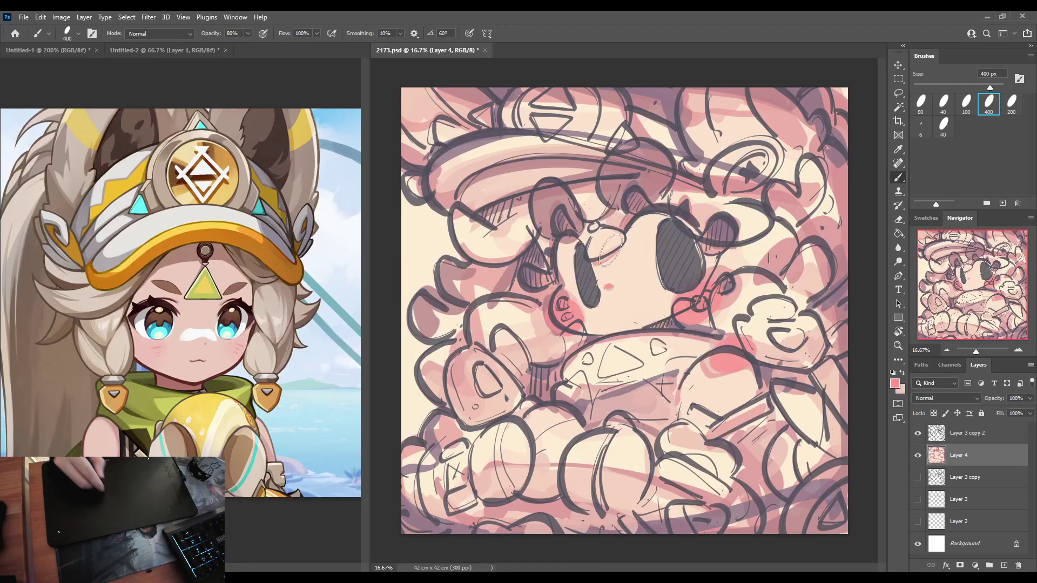
{"action": "left_click_drag", "start_coordinate": [712, 206], "coordinate": [705, 227]}
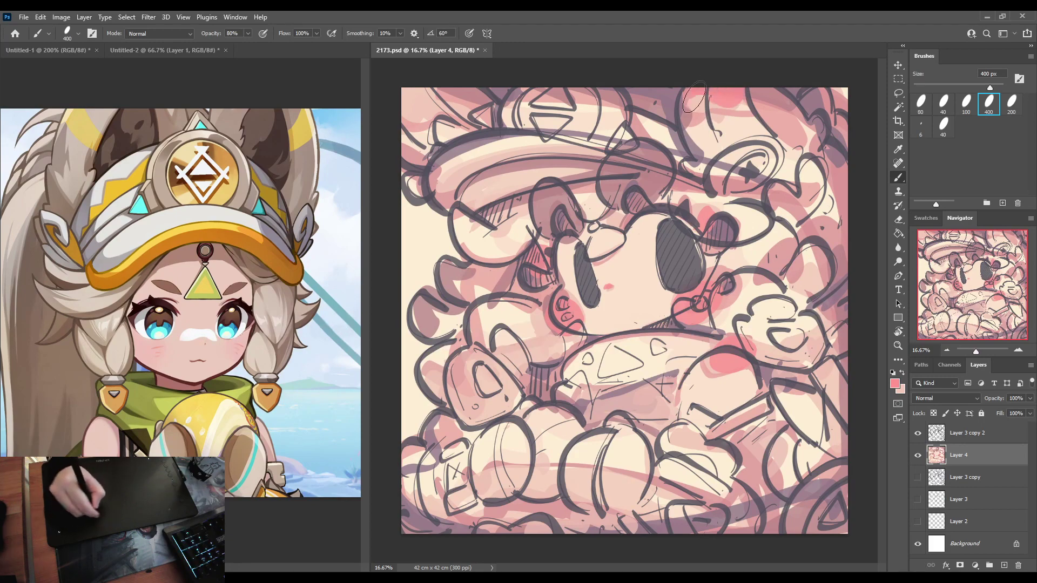
{"action": "mouse_move", "coordinate": [439, 115]}
{"action": "left_mouse_down"}
{"action": "mouse_move", "coordinate": [405, 106]}
{"action": "mouse_move", "coordinate": [415, 129]}
{"action": "left_mouse_up"}
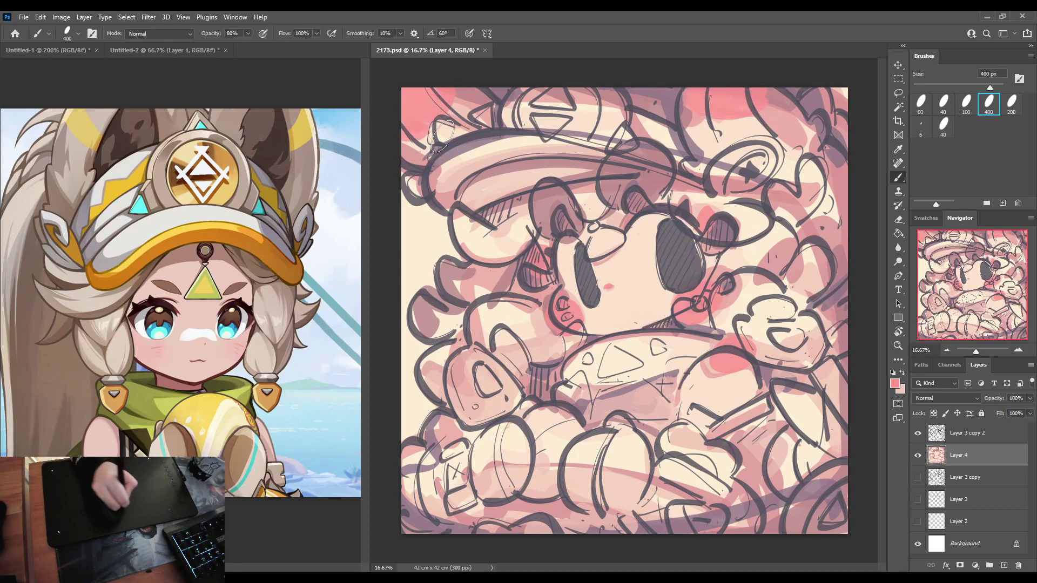
{"action": "mouse_move", "coordinate": [403, 459]}
{"action": "left_mouse_down"}
{"action": "mouse_move", "coordinate": [405, 473]}
{"action": "mouse_move", "coordinate": [423, 472]}
{"action": "left_mouse_up"}
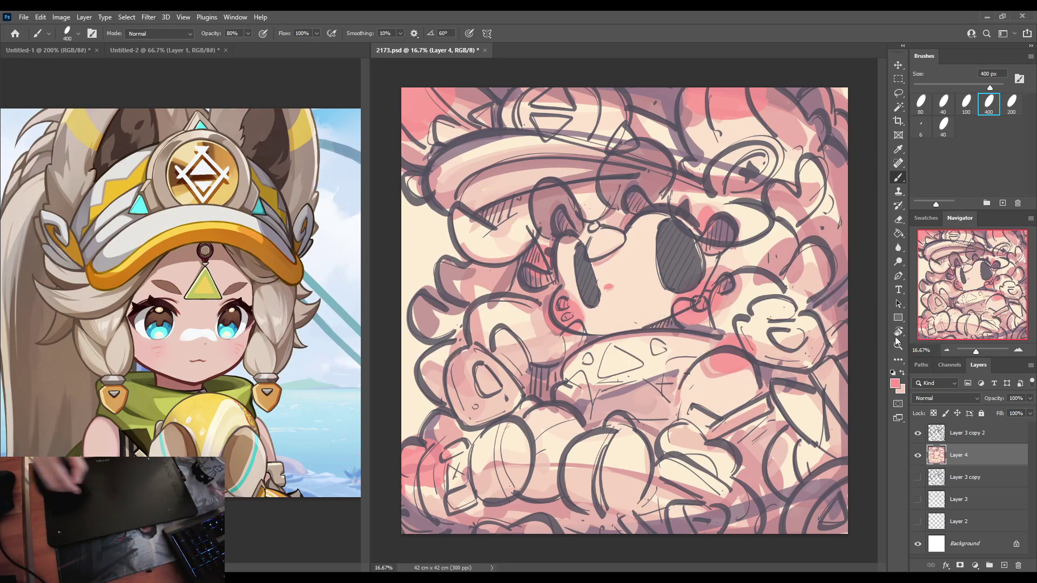
Sample the light grey of the reference character's hair and paint it over the hair masses on both sides of the face and along the canvas edges.
{"action": "left_click", "coordinate": [269, 298], "text": "alt"}
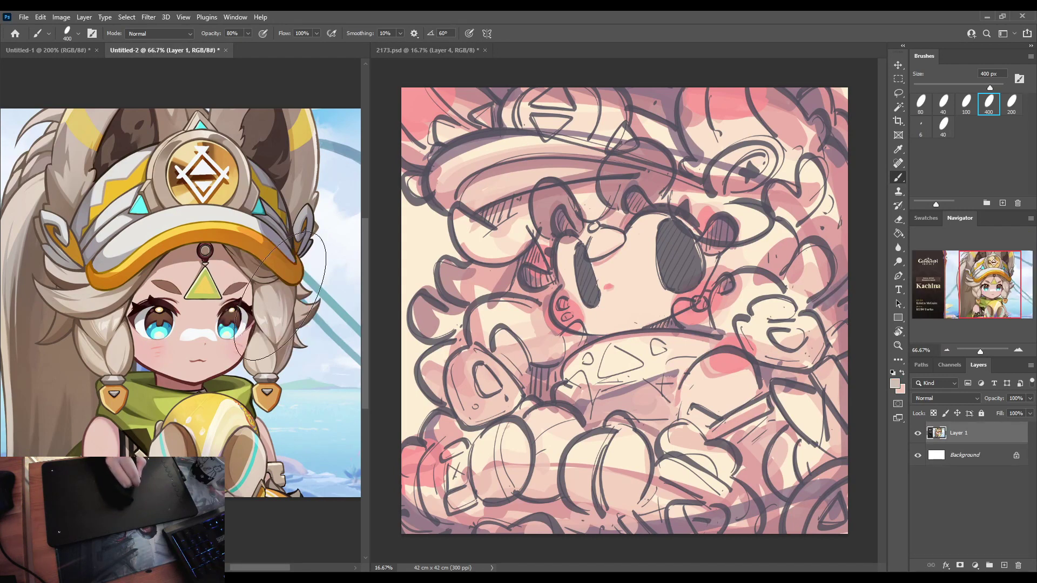
{"action": "mouse_move", "coordinate": [471, 283]}
{"action": "left_mouse_down"}
{"action": "mouse_move", "coordinate": [482, 277]}
{"action": "mouse_move", "coordinate": [465, 227]}
{"action": "mouse_move", "coordinate": [492, 237]}
{"action": "mouse_move", "coordinate": [535, 207]}
{"action": "left_mouse_up"}
{"action": "mouse_move", "coordinate": [485, 306]}
{"action": "left_mouse_down"}
{"action": "mouse_move", "coordinate": [434, 344]}
{"action": "mouse_move", "coordinate": [436, 376]}
{"action": "mouse_move", "coordinate": [480, 312]}
{"action": "mouse_move", "coordinate": [546, 346]}
{"action": "left_mouse_up"}
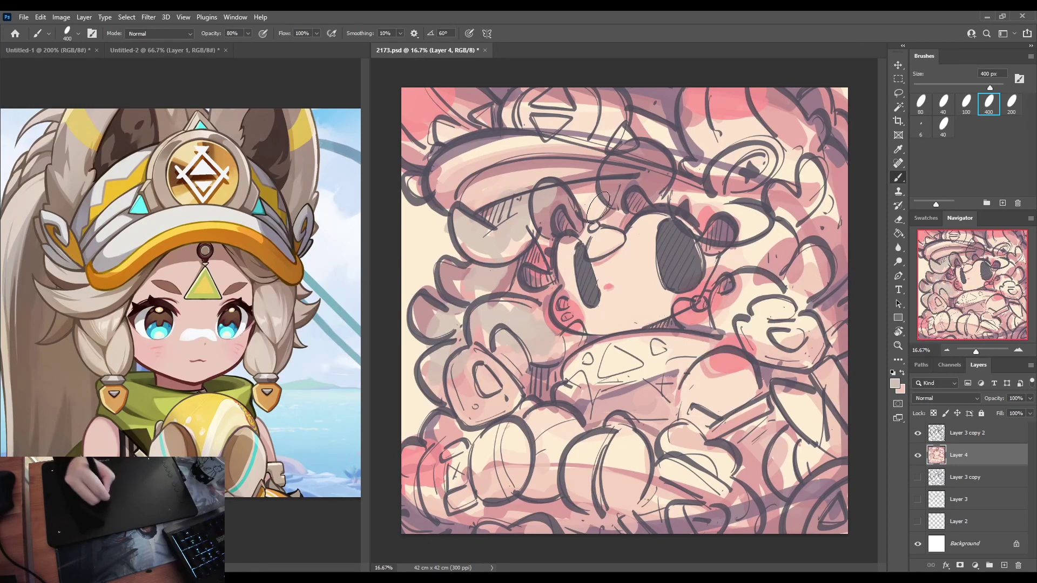
{"action": "left_click_drag", "start_coordinate": [710, 202], "coordinate": [743, 213]}
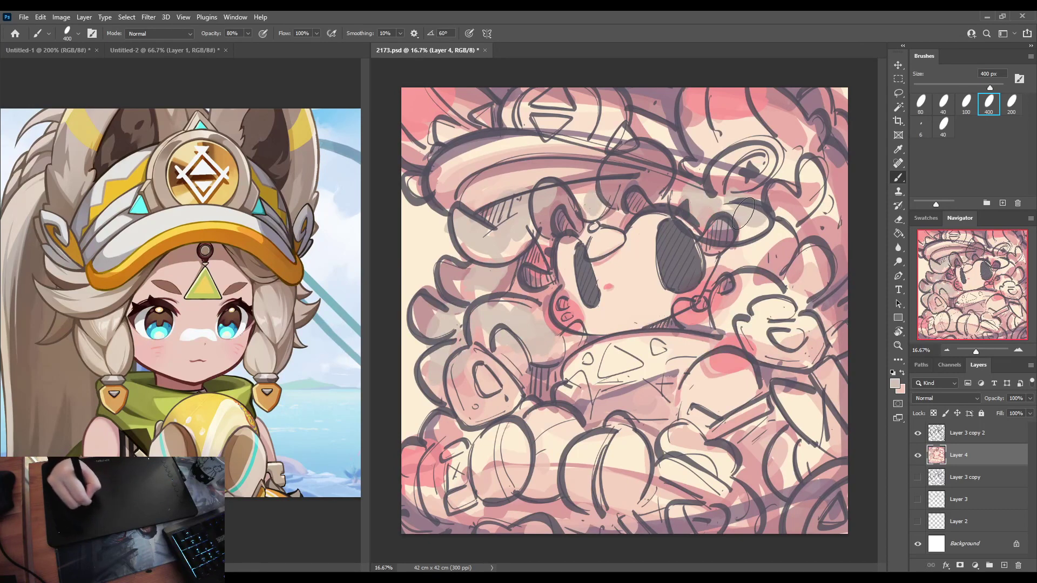
{"action": "mouse_move", "coordinate": [756, 264]}
{"action": "left_mouse_down"}
{"action": "mouse_move", "coordinate": [738, 315]}
{"action": "mouse_move", "coordinate": [689, 315]}
{"action": "mouse_move", "coordinate": [767, 272]}
{"action": "mouse_move", "coordinate": [810, 273]}
{"action": "mouse_move", "coordinate": [794, 253]}
{"action": "left_mouse_up"}
{"action": "mouse_move", "coordinate": [815, 211]}
{"action": "left_mouse_down"}
{"action": "mouse_move", "coordinate": [813, 238]}
{"action": "mouse_move", "coordinate": [827, 194]}
{"action": "mouse_move", "coordinate": [850, 199]}
{"action": "mouse_move", "coordinate": [820, 108]}
{"action": "mouse_move", "coordinate": [853, 254]}
{"action": "mouse_move", "coordinate": [836, 323]}
{"action": "left_mouse_up"}
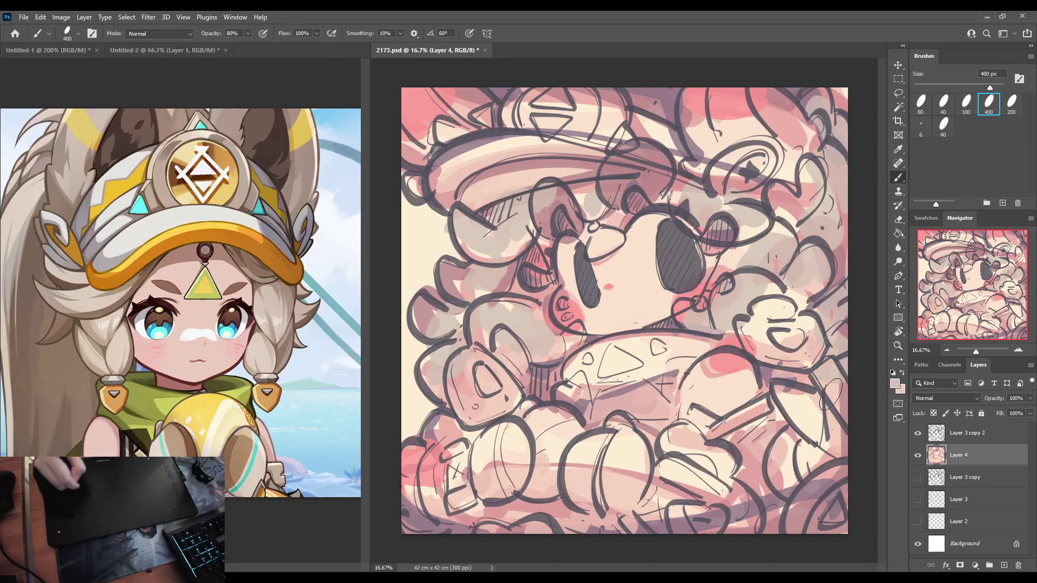
{"action": "left_click_drag", "start_coordinate": [792, 527], "coordinate": [753, 488]}
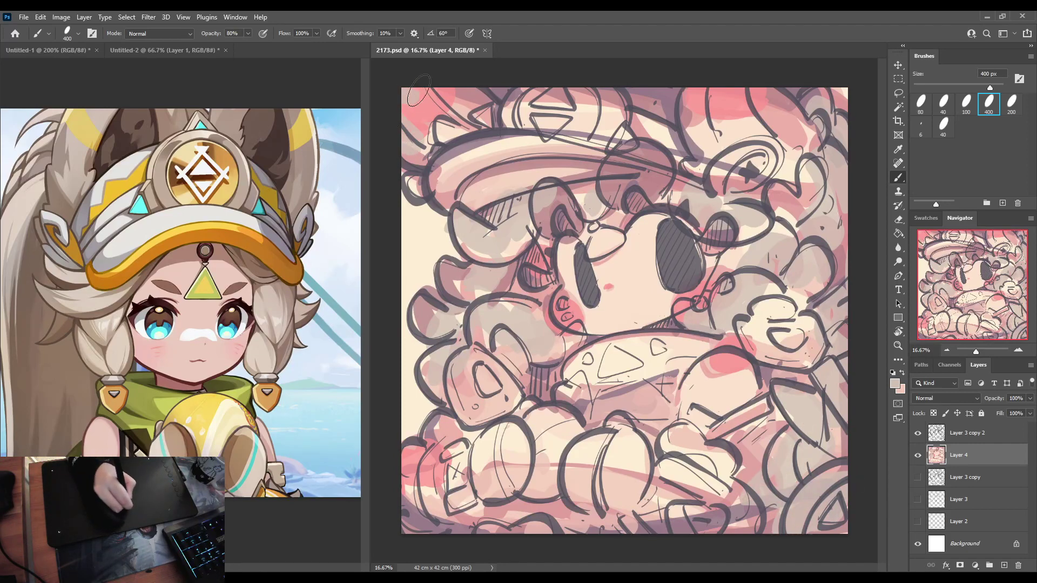
{"action": "mouse_move", "coordinate": [766, 118]}
{"action": "left_mouse_down"}
{"action": "mouse_move", "coordinate": [706, 108]}
{"action": "mouse_move", "coordinate": [694, 128]}
{"action": "mouse_move", "coordinate": [735, 143]}
{"action": "mouse_move", "coordinate": [773, 114]}
{"action": "mouse_move", "coordinate": [772, 97]}
{"action": "mouse_move", "coordinate": [683, 192]}
{"action": "left_mouse_up"}
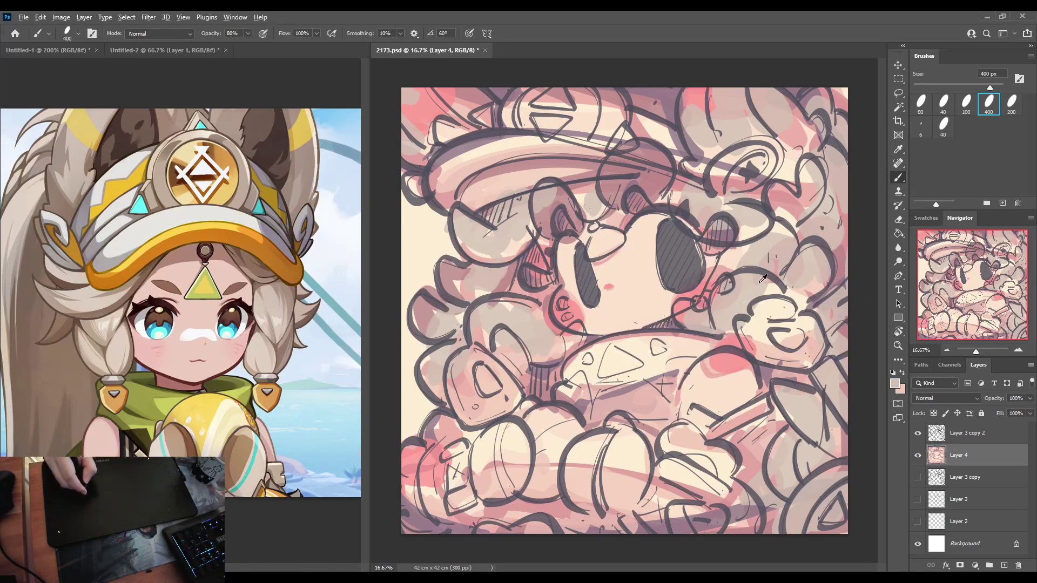
Switch to a warm taupe and paint soft shadows into the hair under the cap, beside the face and around the upper canvas corners.
{"action": "key", "text": "i"}
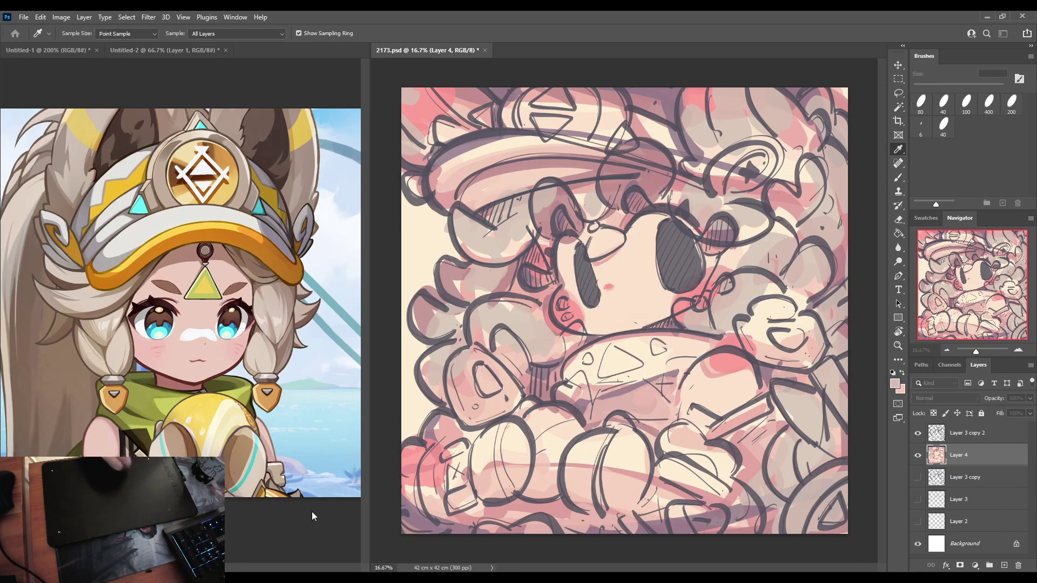
{"action": "key", "text": "b"}
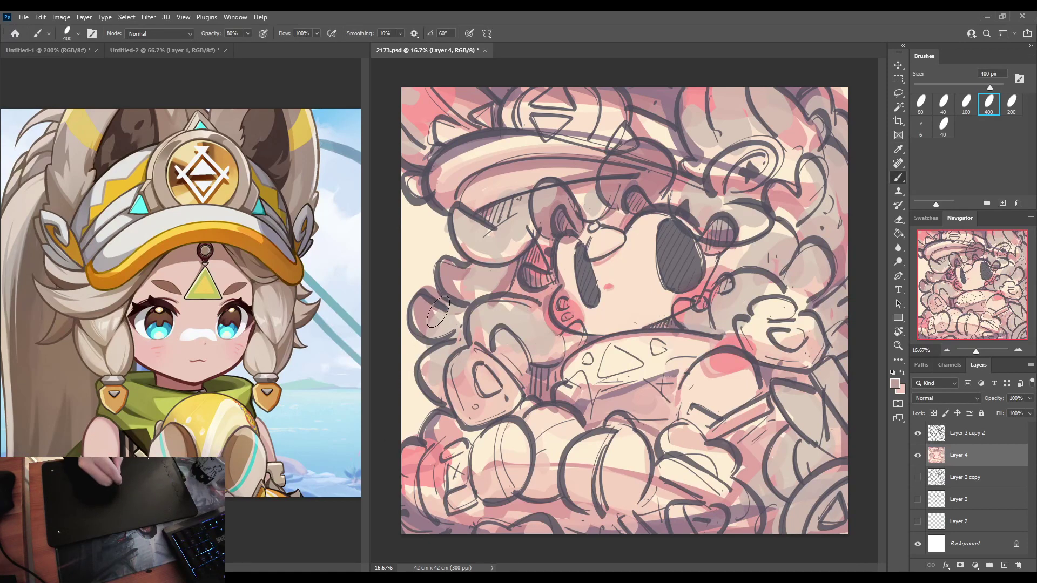
{"action": "mouse_move", "coordinate": [534, 362]}
{"action": "left_mouse_down"}
{"action": "mouse_move", "coordinate": [567, 353]}
{"action": "mouse_move", "coordinate": [529, 370]}
{"action": "left_mouse_up"}
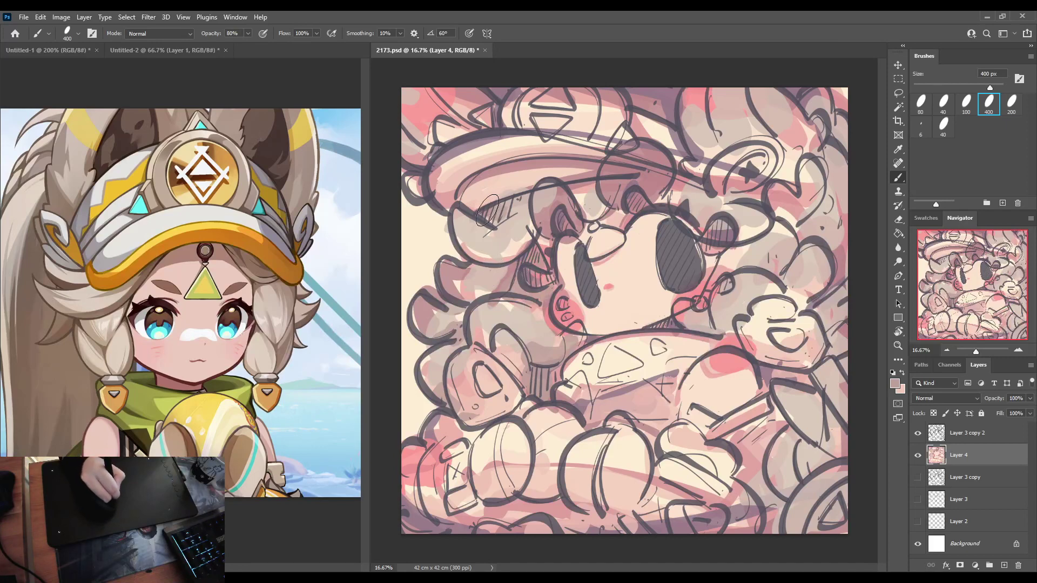
{"action": "mouse_move", "coordinate": [488, 210]}
{"action": "left_mouse_down"}
{"action": "mouse_move", "coordinate": [521, 199]}
{"action": "mouse_move", "coordinate": [529, 235]}
{"action": "mouse_move", "coordinate": [565, 197]}
{"action": "left_mouse_up"}
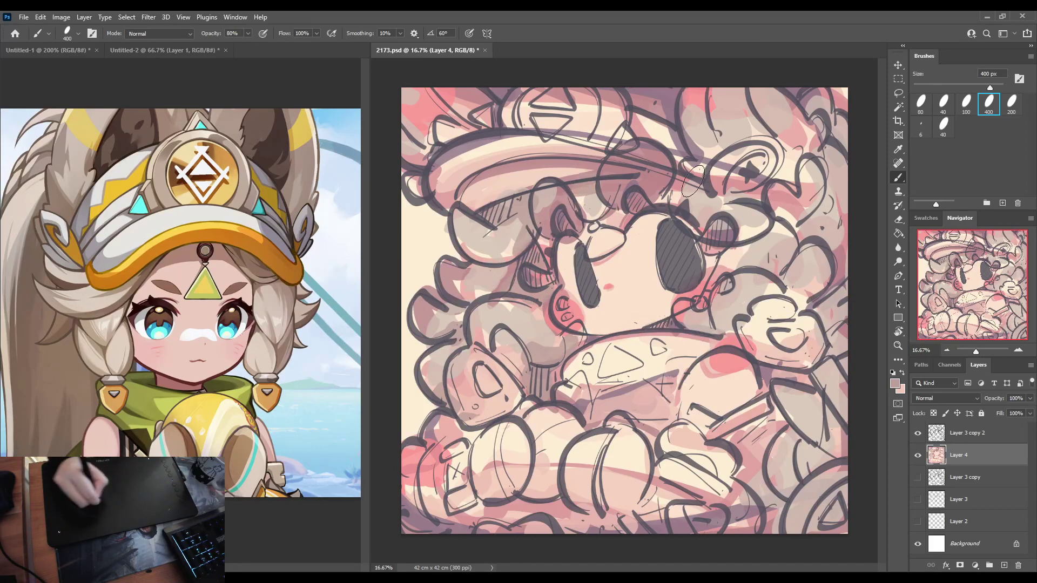
{"action": "left_click_drag", "start_coordinate": [713, 222], "coordinate": [747, 229]}
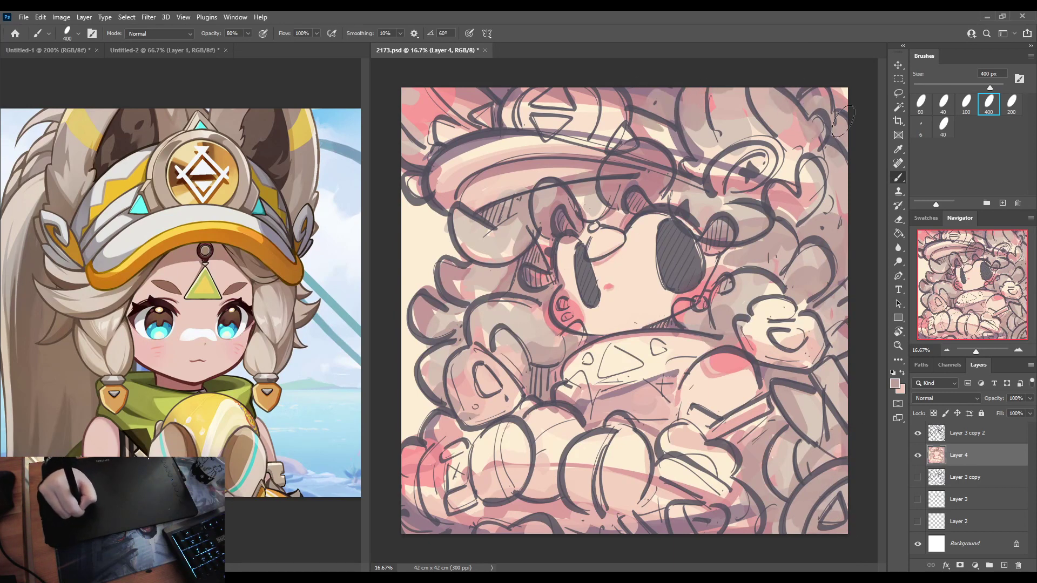
{"action": "mouse_move", "coordinate": [427, 145]}
{"action": "left_mouse_down"}
{"action": "mouse_move", "coordinate": [468, 110]}
{"action": "mouse_move", "coordinate": [493, 107]}
{"action": "left_mouse_up"}
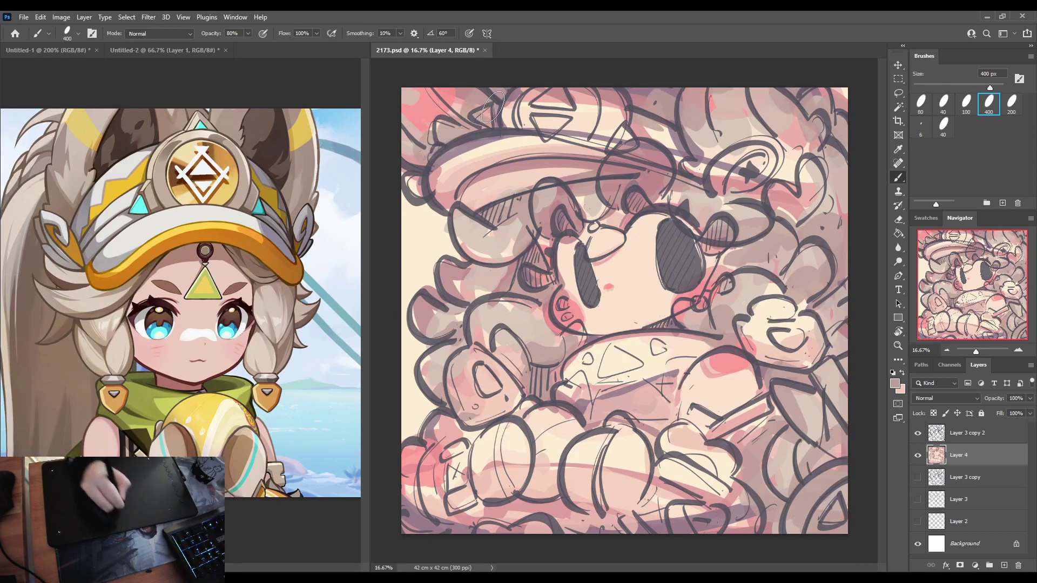
Switch to a darker mauve-grey and deepen the hair shadows beneath the cap brim, around the loops and on the round shape over the brim.
{"action": "key", "text": "i"}
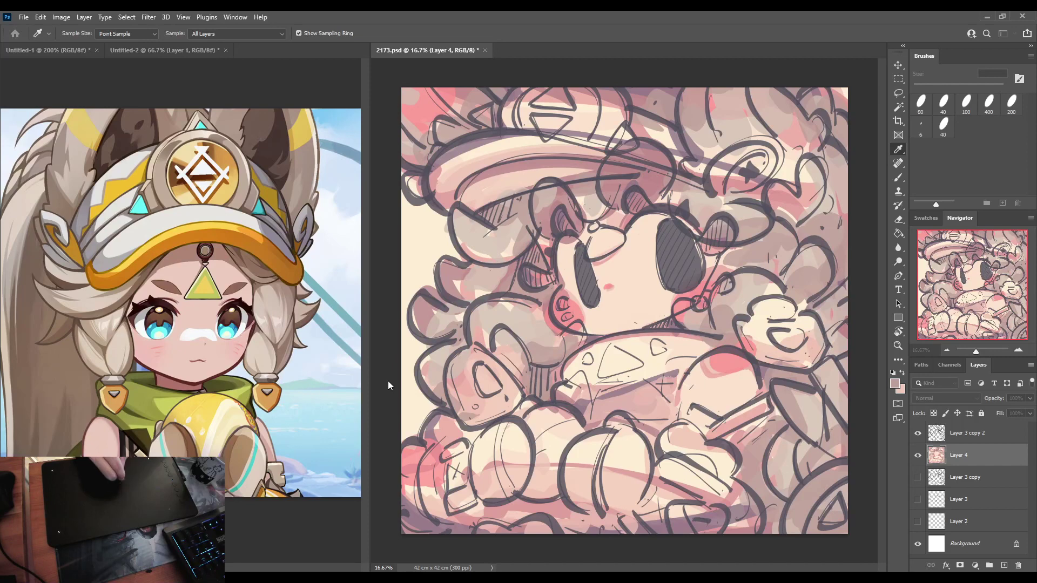
{"action": "key", "text": "b"}
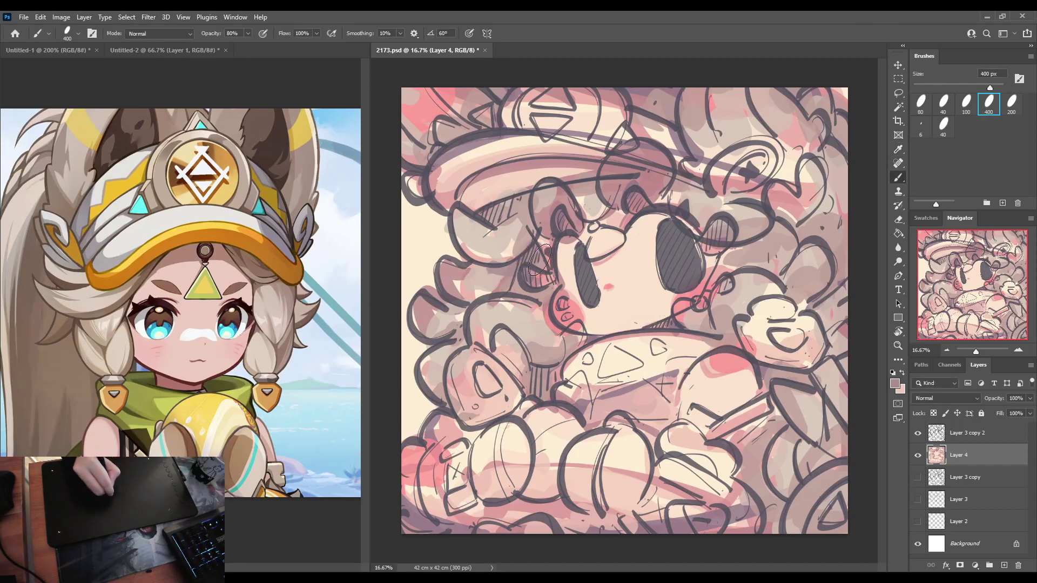
{"action": "left_click_drag", "start_coordinate": [556, 206], "coordinate": [575, 224]}
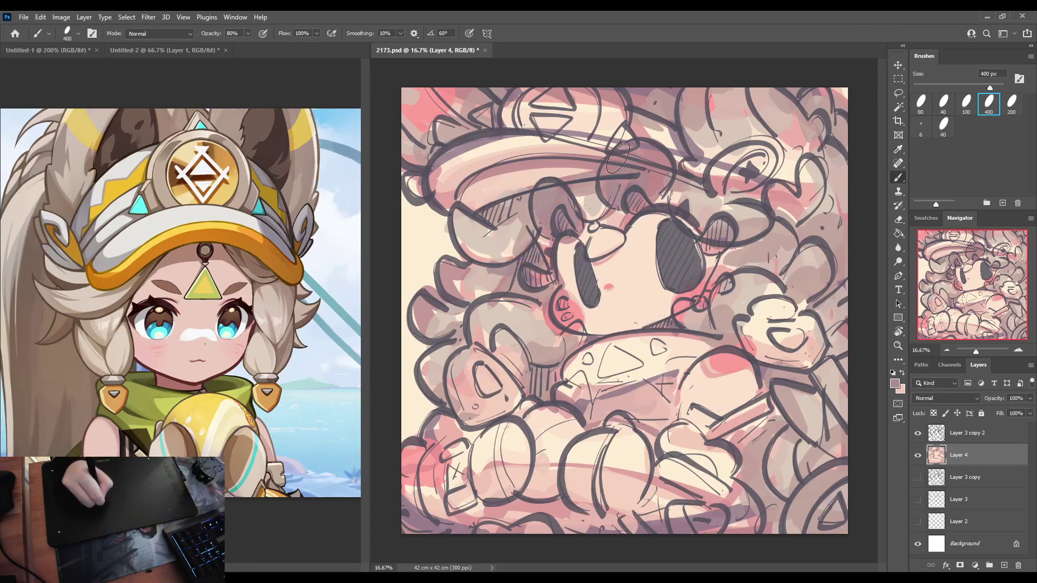
{"action": "left_click_drag", "start_coordinate": [486, 213], "coordinate": [583, 191]}
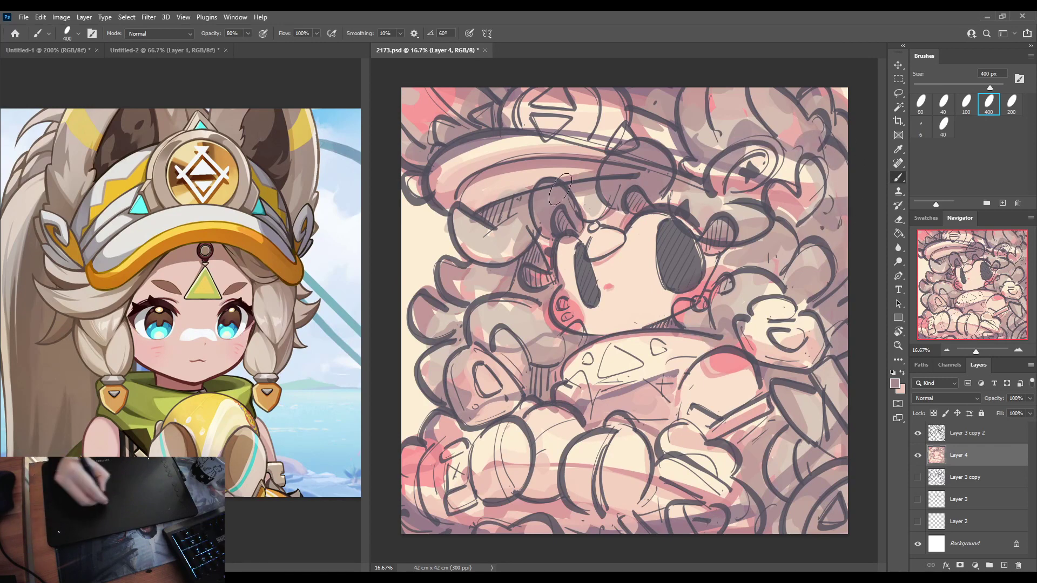
Sample pale tones from the drawing and the reference hair, and lighten the hair locks on both sides of the face.
{"action": "left_click", "coordinate": [535, 340], "text": "alt"}
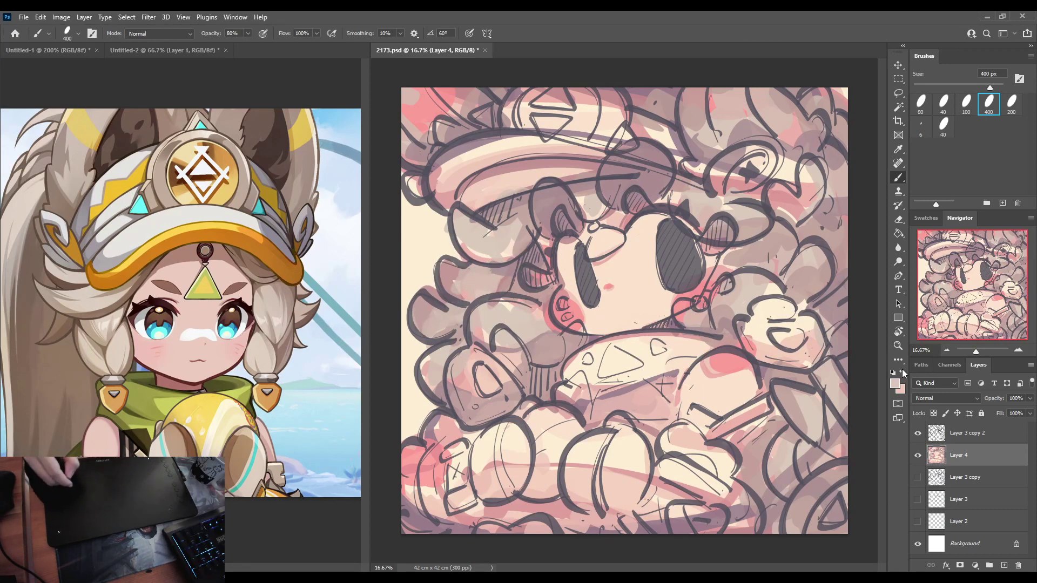
{"action": "left_click", "coordinate": [115, 307], "text": "alt"}
{"action": "left_click", "coordinate": [103, 300], "text": "alt"}
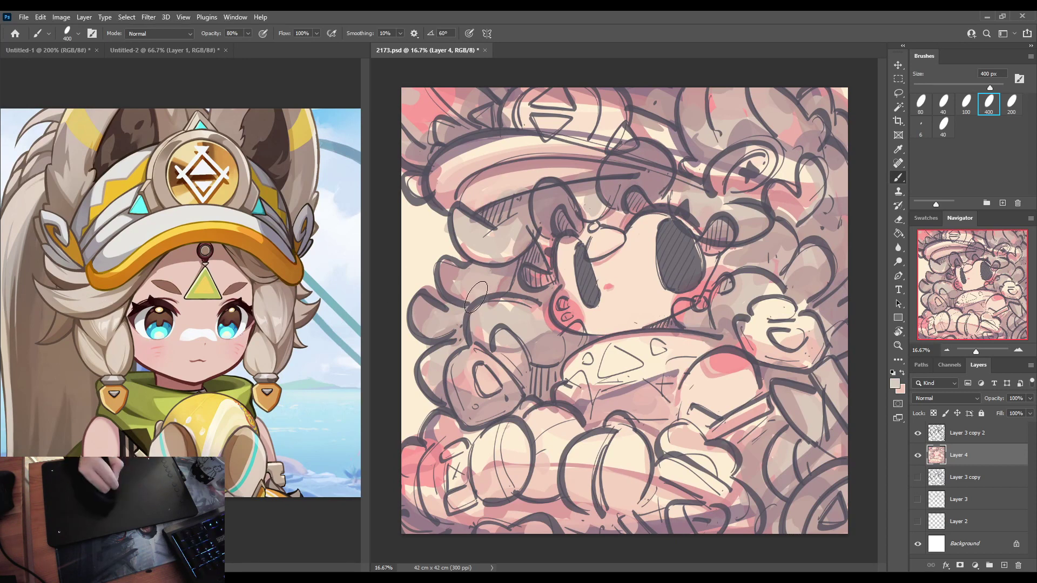
{"action": "key", "text": "i"}
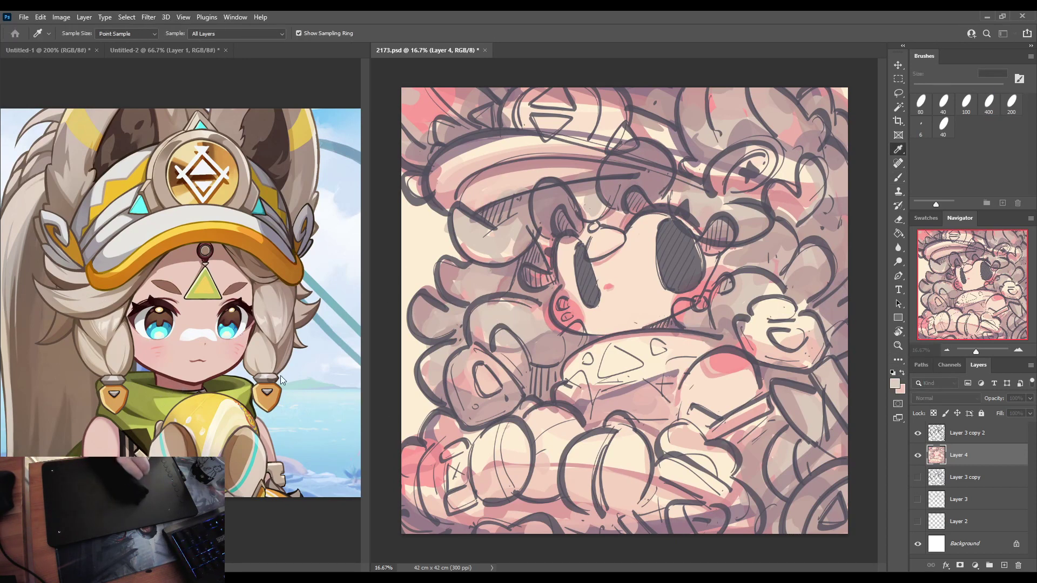
{"action": "key", "text": "b"}
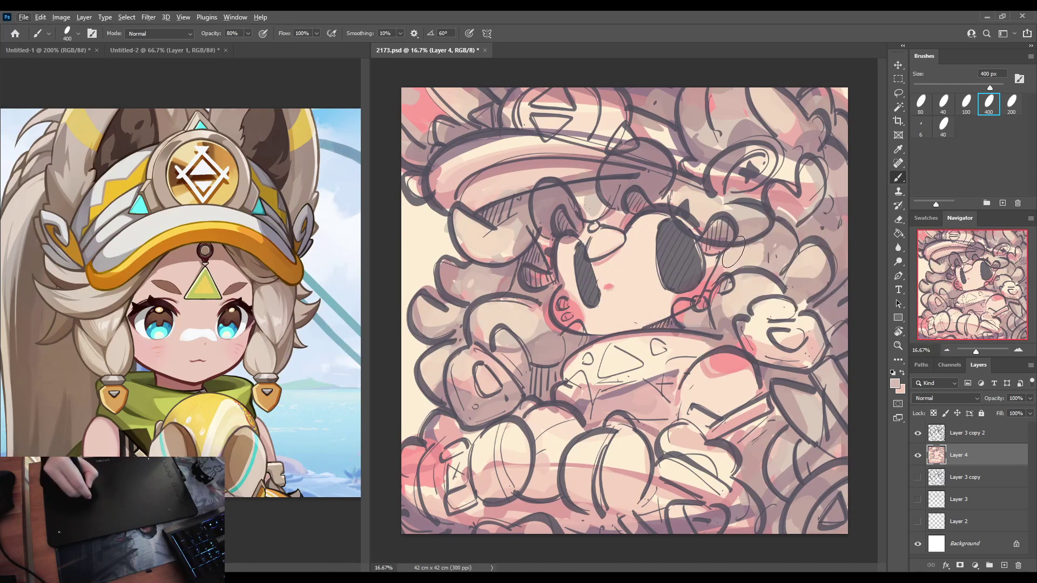
Sample mauve and beige tones from the painting and blend shadows into the hair to the right of the face.
{"action": "left_click", "coordinate": [651, 163], "text": "alt"}
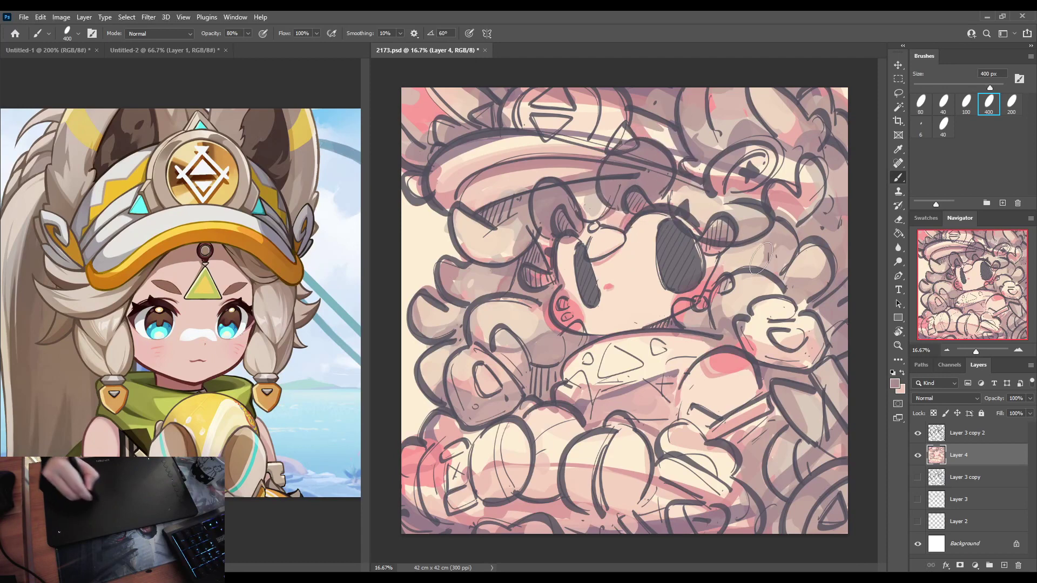
{"action": "left_click_drag", "start_coordinate": [772, 222], "coordinate": [787, 269]}
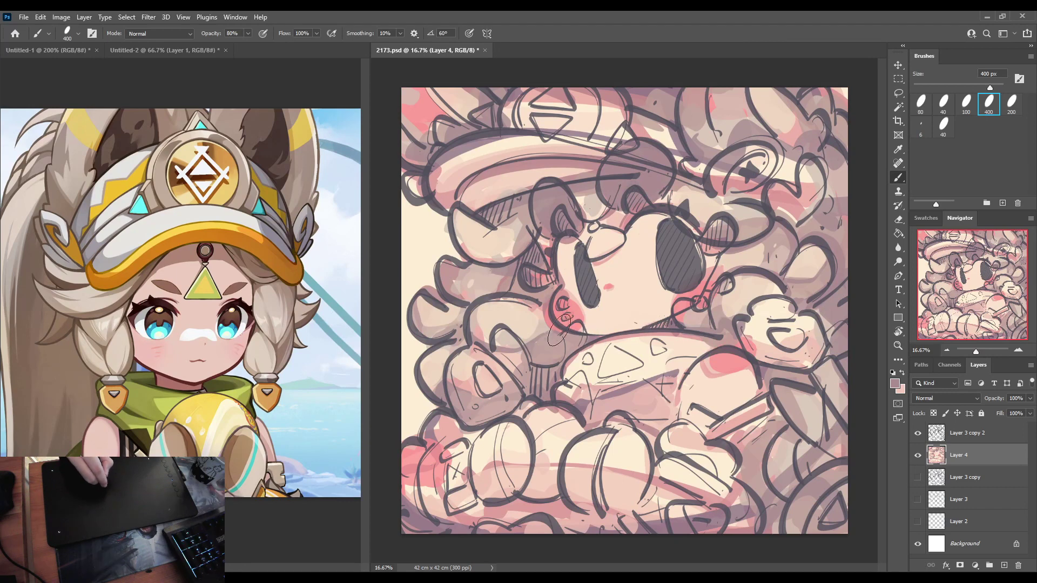
{"action": "left_click", "coordinate": [483, 280], "text": "alt"}
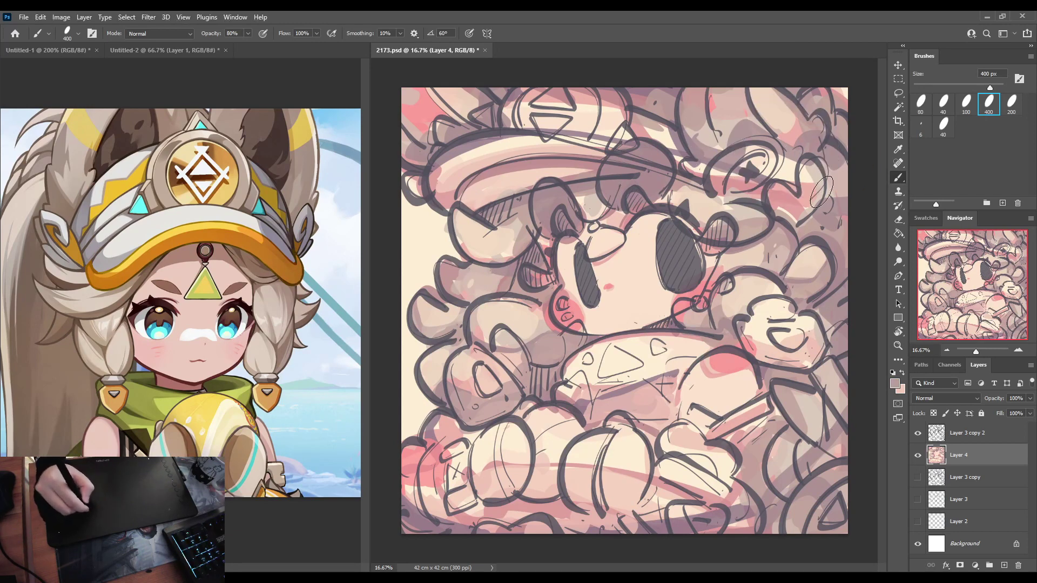
{"action": "left_click", "coordinate": [835, 158], "text": "alt"}
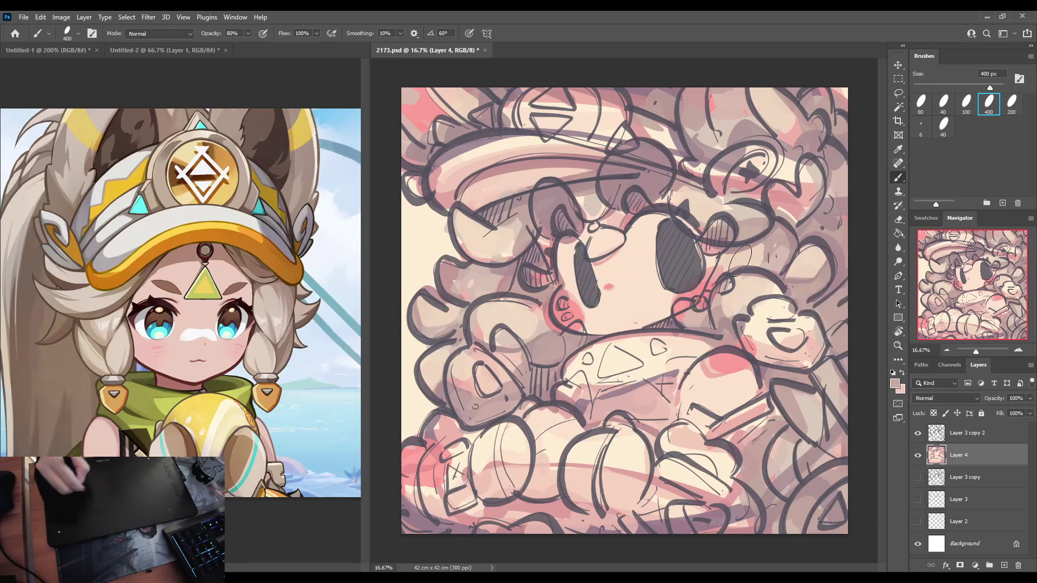
Rework the upper-left corner beside the cap with sampled mauve shadow and coral pink.
{"action": "left_click", "coordinate": [486, 99], "text": "alt"}
{"action": "left_click_drag", "start_coordinate": [435, 95], "coordinate": [456, 126]}
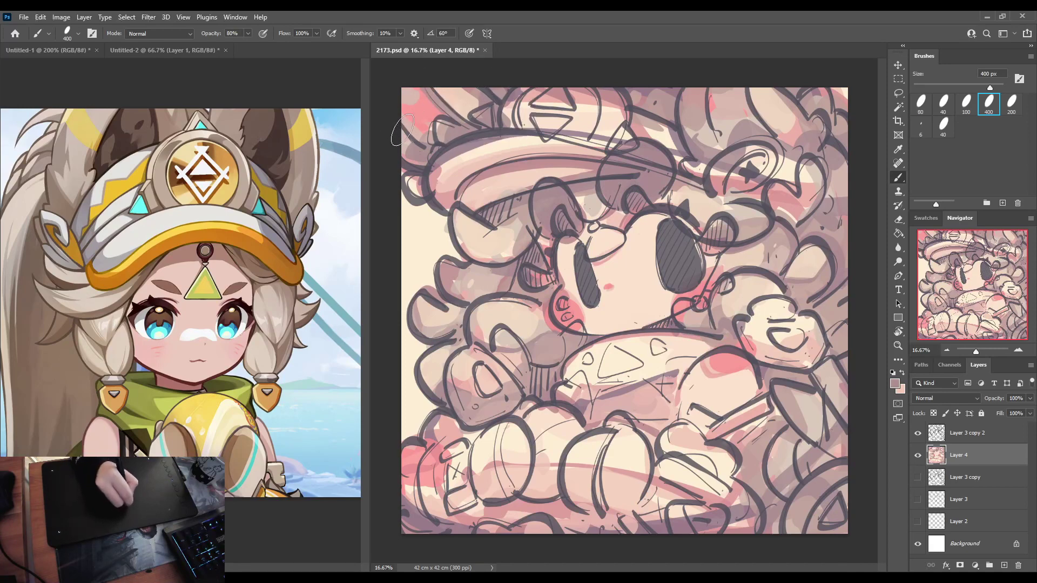
{"action": "left_click", "coordinate": [407, 110], "text": "alt"}
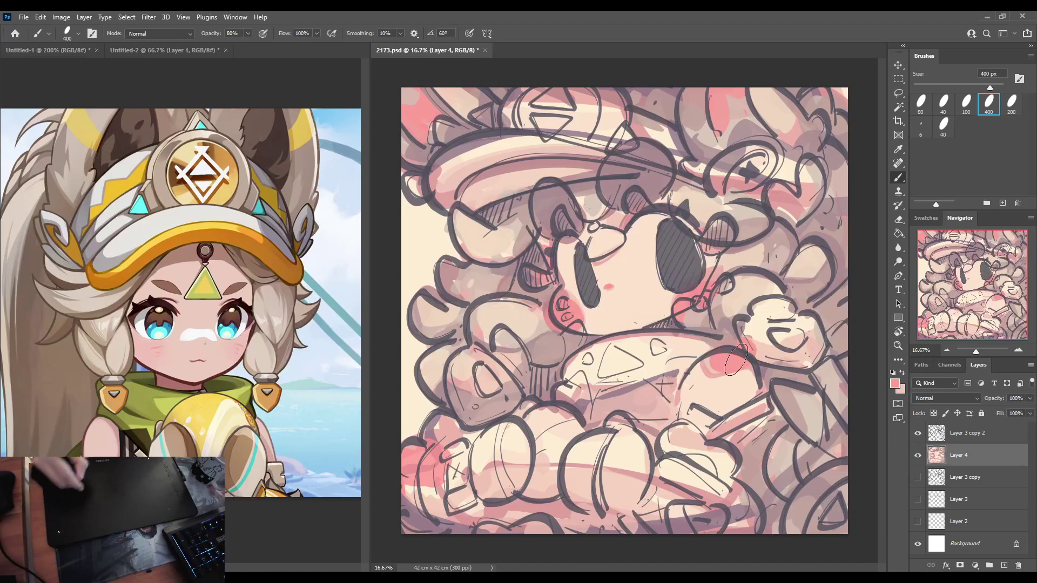
Sample a dark grey and fill the round shape over the cap brim, the loop beside the forehead and the small beads beside both cheeks.
{"action": "left_click", "coordinate": [548, 196], "text": "alt"}
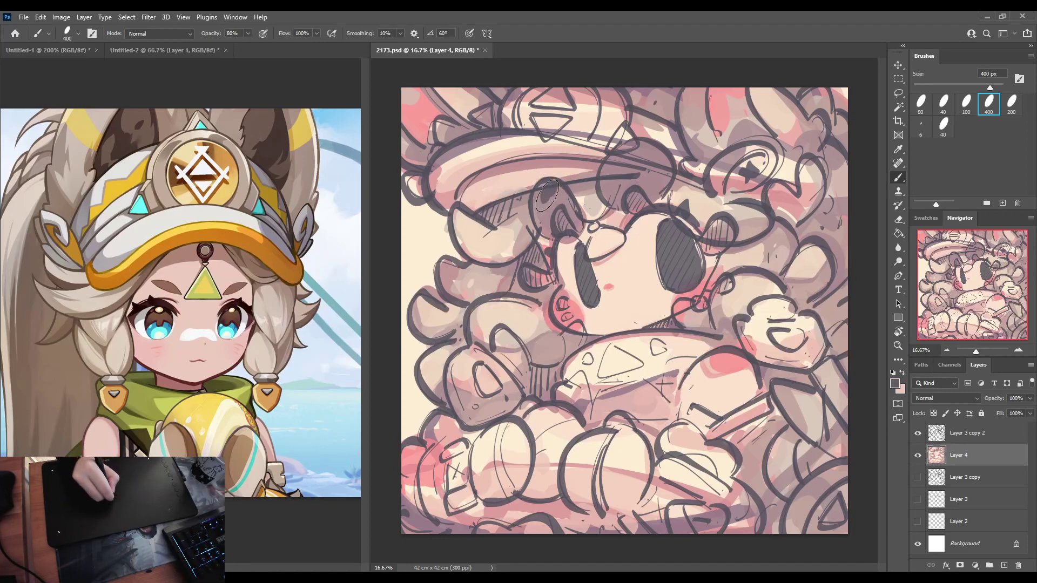
{"action": "left_click_drag", "start_coordinate": [629, 157], "coordinate": [651, 162]}
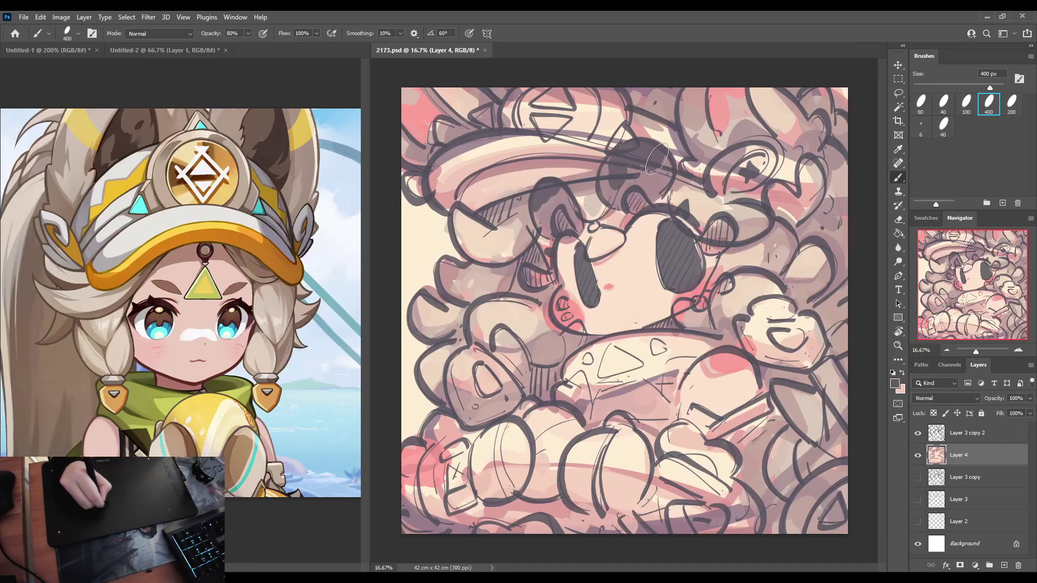
{"action": "left_click", "coordinate": [543, 215], "text": "alt"}
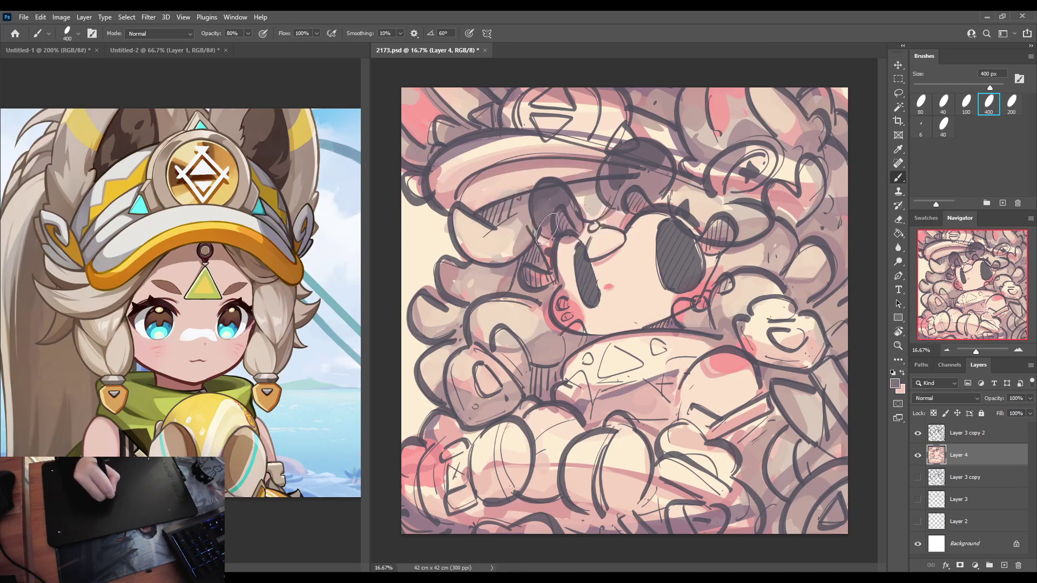
{"action": "left_click_drag", "start_coordinate": [551, 219], "coordinate": [564, 227]}
{"action": "mouse_move", "coordinate": [633, 193]}
{"action": "left_mouse_down"}
{"action": "mouse_move", "coordinate": [612, 190]}
{"action": "mouse_move", "coordinate": [607, 176]}
{"action": "mouse_move", "coordinate": [631, 172]}
{"action": "mouse_move", "coordinate": [616, 188]}
{"action": "mouse_move", "coordinate": [656, 178]}
{"action": "mouse_move", "coordinate": [653, 199]}
{"action": "mouse_move", "coordinate": [661, 175]}
{"action": "left_mouse_up"}
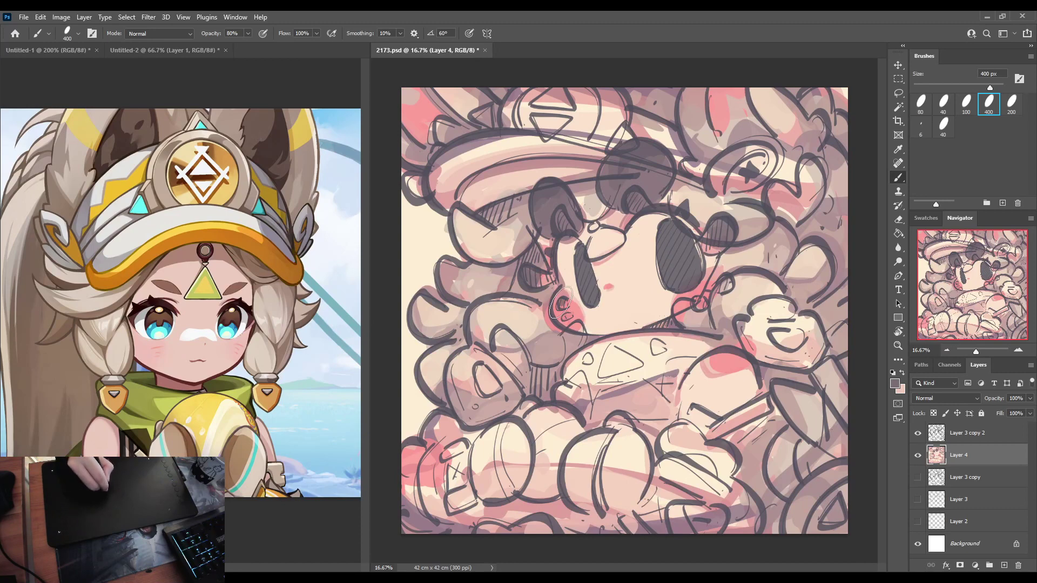
{"action": "left_click", "coordinate": [698, 303]}
{"action": "left_click_drag", "start_coordinate": [723, 289], "coordinate": [718, 270]}
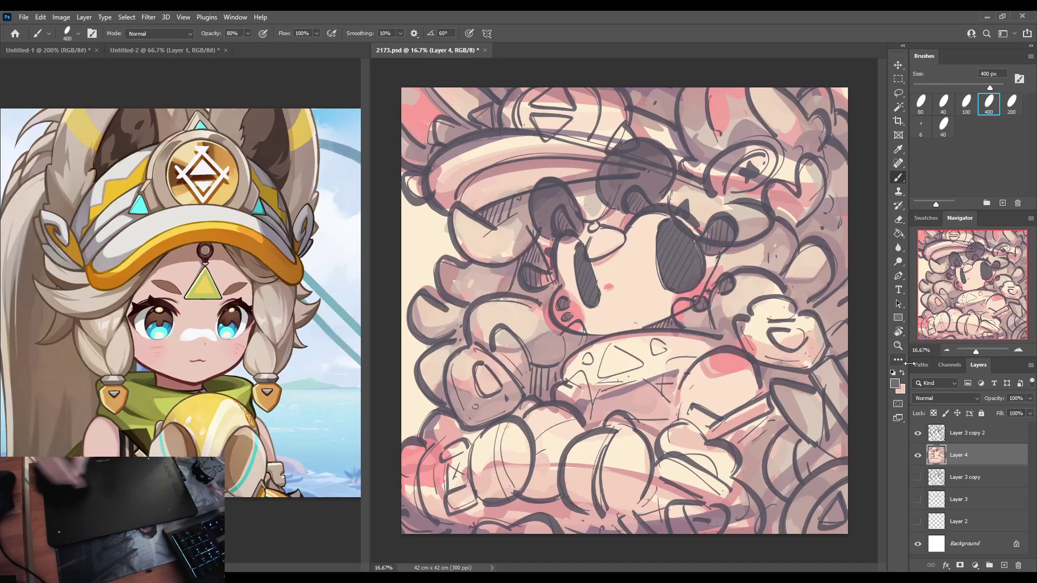
Sample a muted mauve grey and paint shadows over the cap's edges, the ear and the hair on both sides of the face.
{"action": "key", "text": "i"}
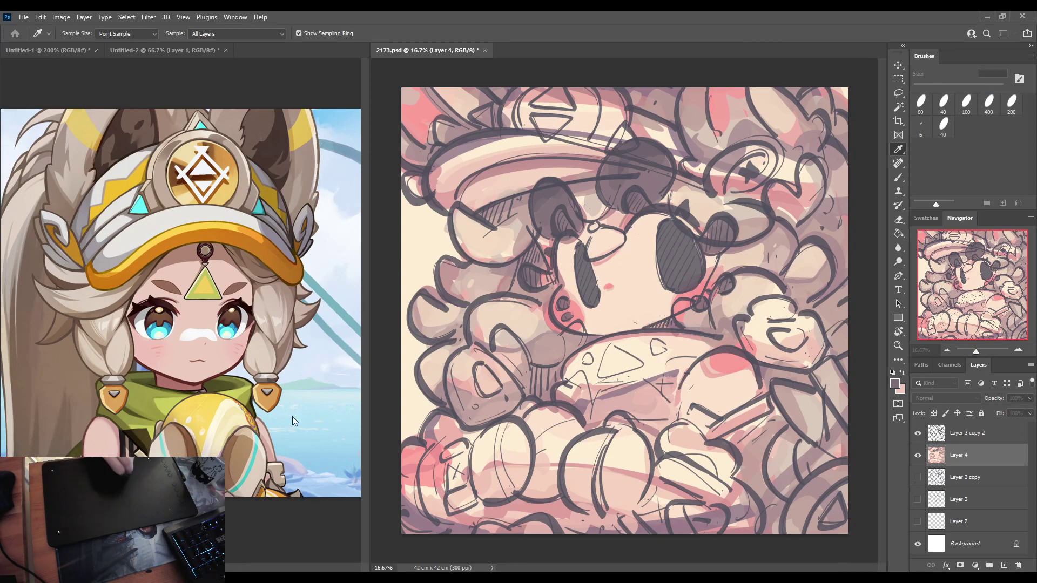
{"action": "key", "text": "b"}
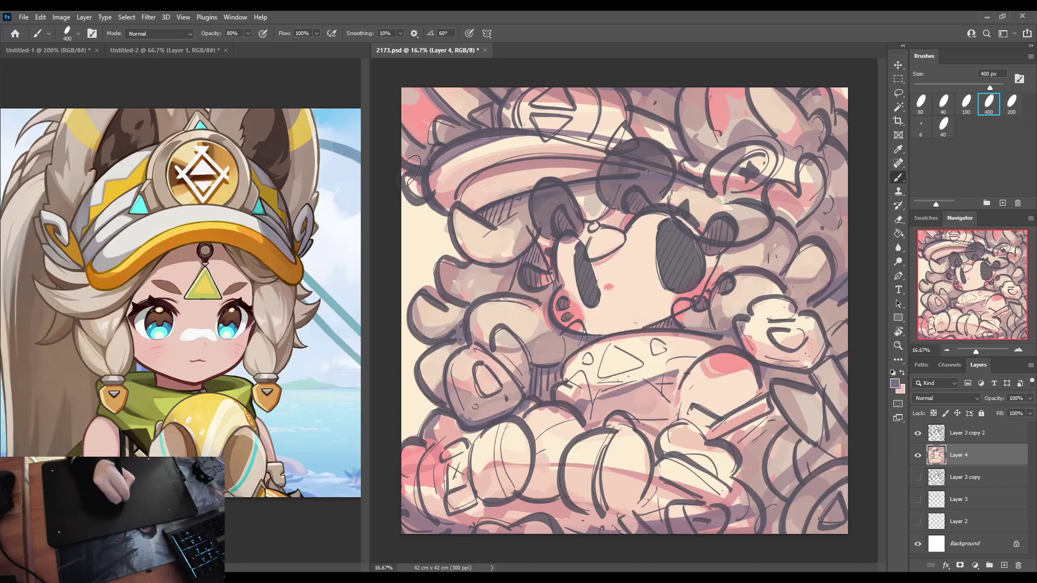
{"action": "left_click_drag", "start_coordinate": [631, 93], "coordinate": [689, 132]}
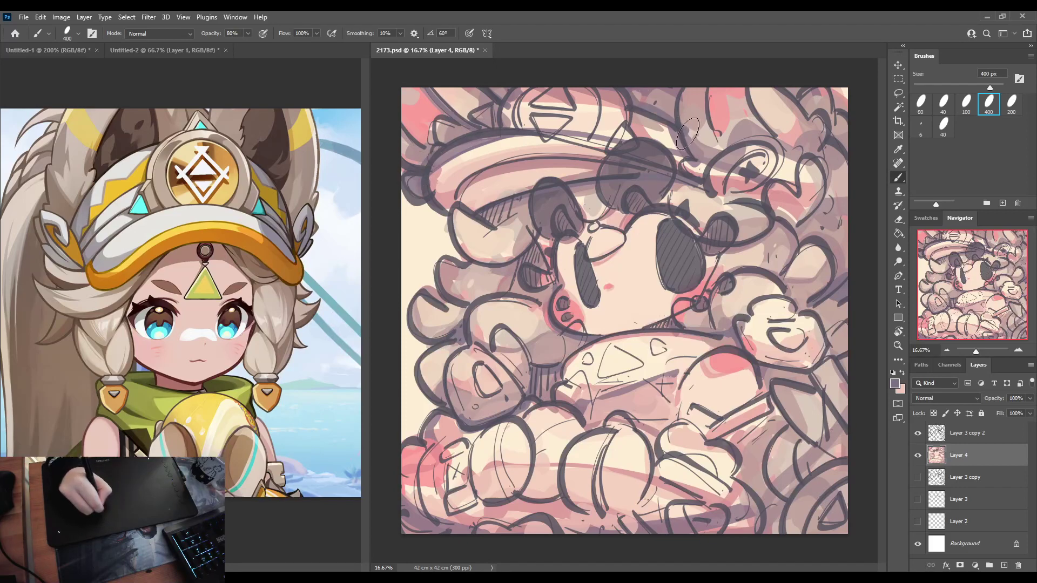
{"action": "left_click_drag", "start_coordinate": [679, 81], "coordinate": [699, 158]}
{"action": "mouse_move", "coordinate": [767, 202]}
{"action": "left_mouse_down"}
{"action": "mouse_move", "coordinate": [821, 212]}
{"action": "mouse_move", "coordinate": [827, 160]}
{"action": "left_mouse_up"}
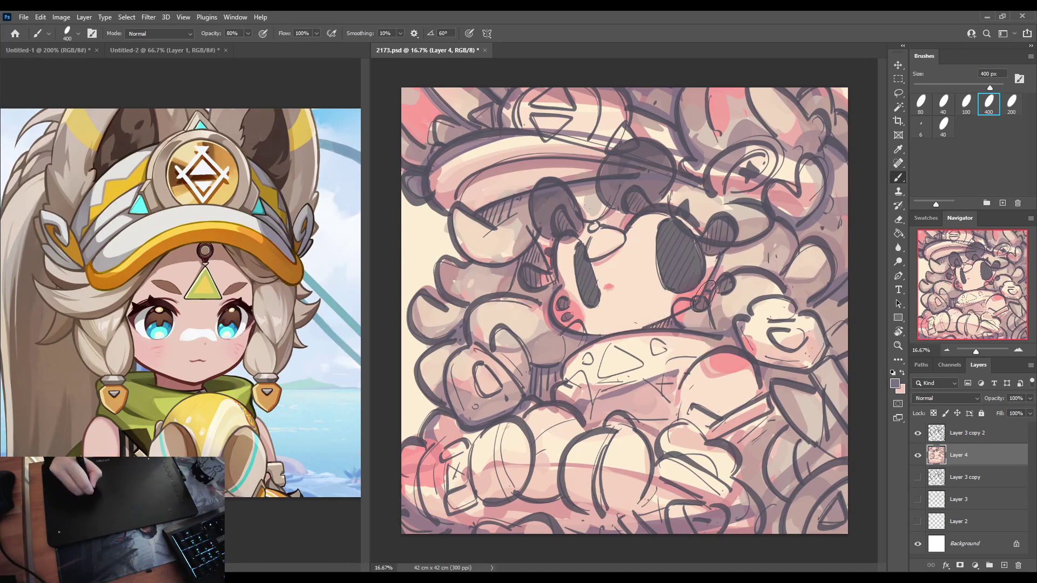
{"action": "left_click_drag", "start_coordinate": [689, 303], "coordinate": [685, 329]}
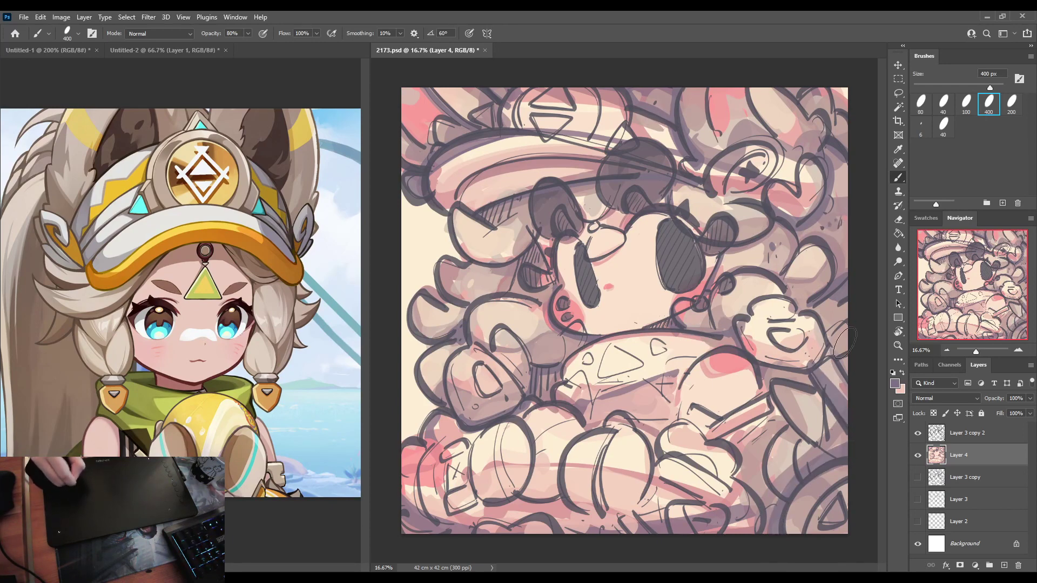
{"action": "left_click_drag", "start_coordinate": [767, 362], "coordinate": [820, 372]}
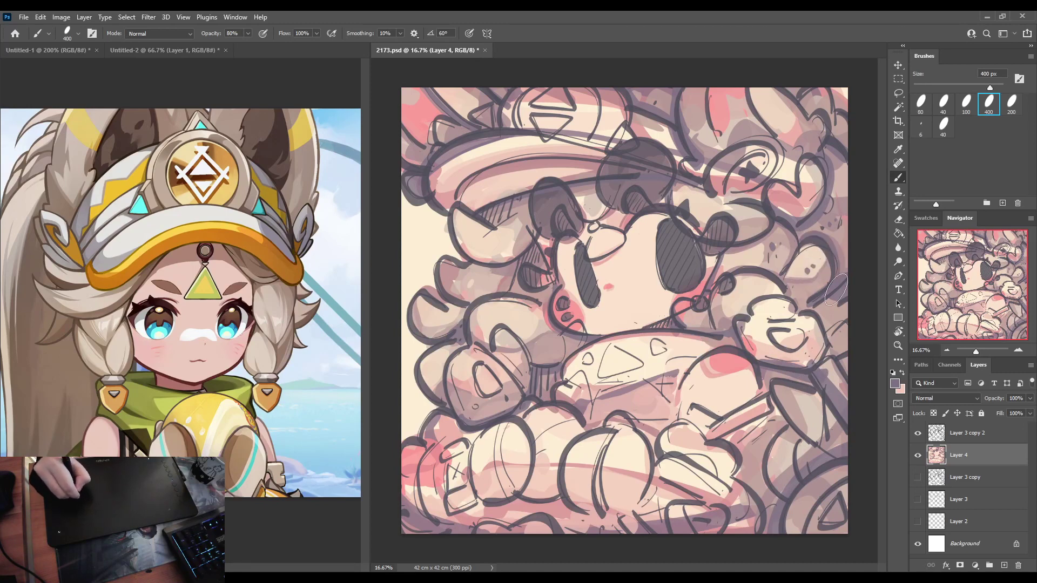
{"action": "left_click_drag", "start_coordinate": [547, 278], "coordinate": [539, 279]}
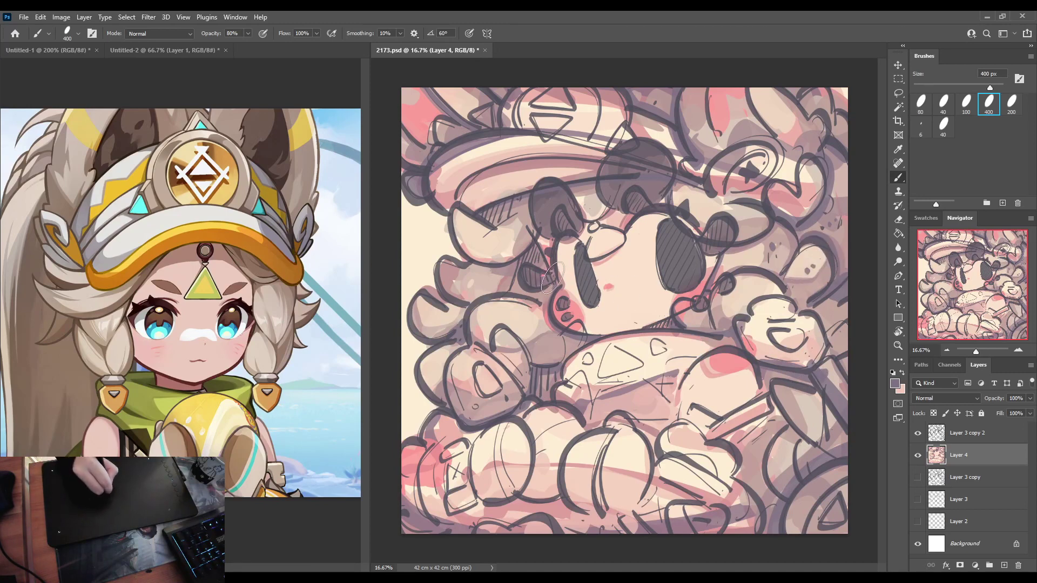
{"action": "mouse_move", "coordinate": [531, 241]}
{"action": "left_mouse_down"}
{"action": "mouse_move", "coordinate": [551, 268]}
{"action": "mouse_move", "coordinate": [599, 231]}
{"action": "mouse_move", "coordinate": [584, 237]}
{"action": "left_mouse_up"}
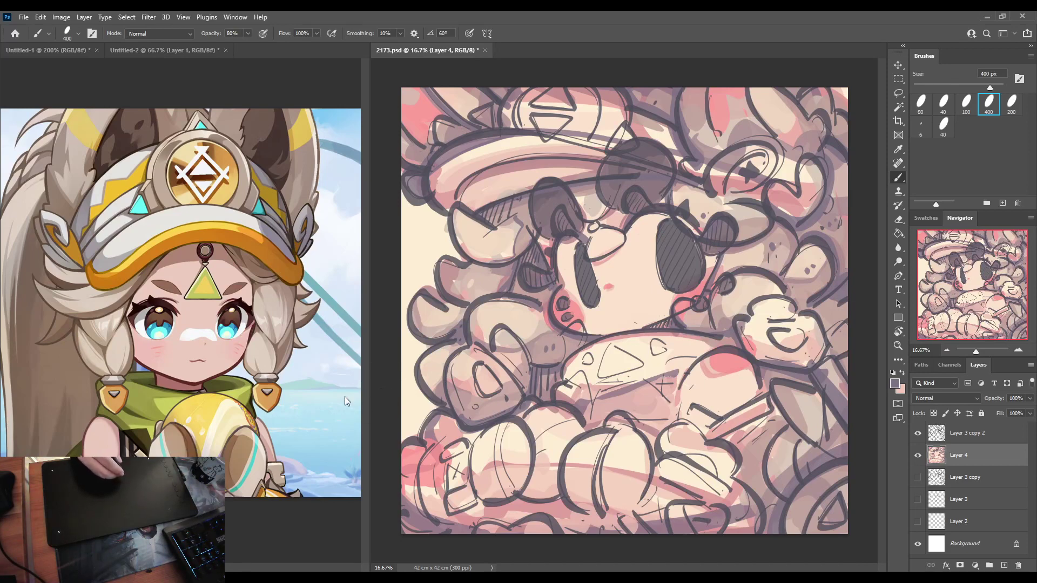
Sample green from the reference scarf, block in the character's scarf, and bring up the Untitled-1 reference image.
{"action": "left_click", "coordinate": [159, 410], "text": "alt"}
{"action": "mouse_move", "coordinate": [627, 370]}
{"action": "left_mouse_down"}
{"action": "mouse_move", "coordinate": [575, 368]}
{"action": "mouse_move", "coordinate": [583, 405]}
{"action": "mouse_move", "coordinate": [642, 357]}
{"action": "mouse_move", "coordinate": [593, 385]}
{"action": "mouse_move", "coordinate": [590, 399]}
{"action": "mouse_move", "coordinate": [584, 369]}
{"action": "mouse_move", "coordinate": [596, 353]}
{"action": "mouse_move", "coordinate": [668, 349]}
{"action": "mouse_move", "coordinate": [625, 409]}
{"action": "mouse_move", "coordinate": [637, 367]}
{"action": "mouse_move", "coordinate": [654, 379]}
{"action": "mouse_move", "coordinate": [604, 419]}
{"action": "left_mouse_up"}
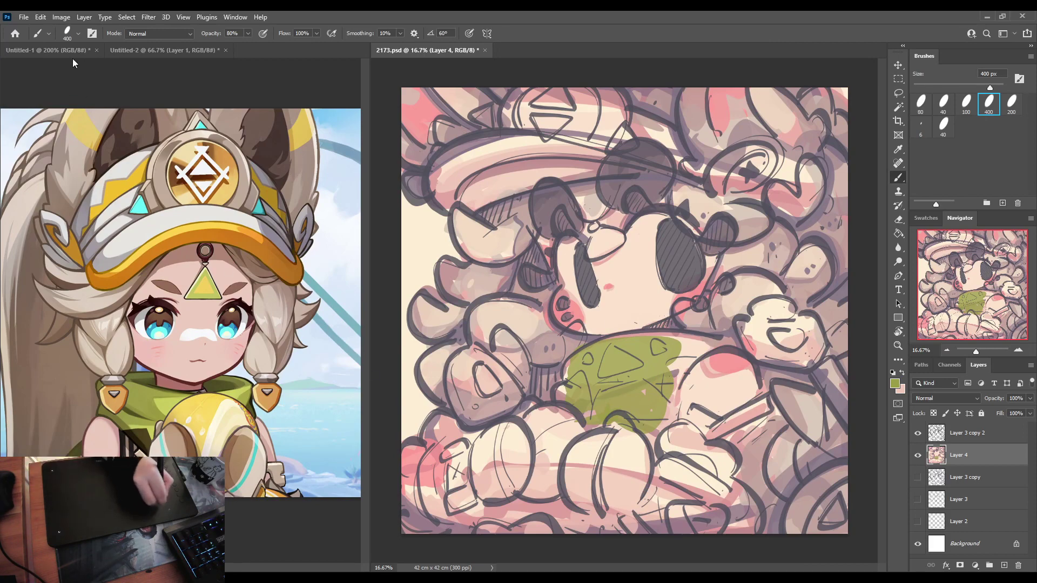
{"action": "left_click", "coordinate": [49, 49]}
{"action": "left_click", "coordinate": [585, 389]}
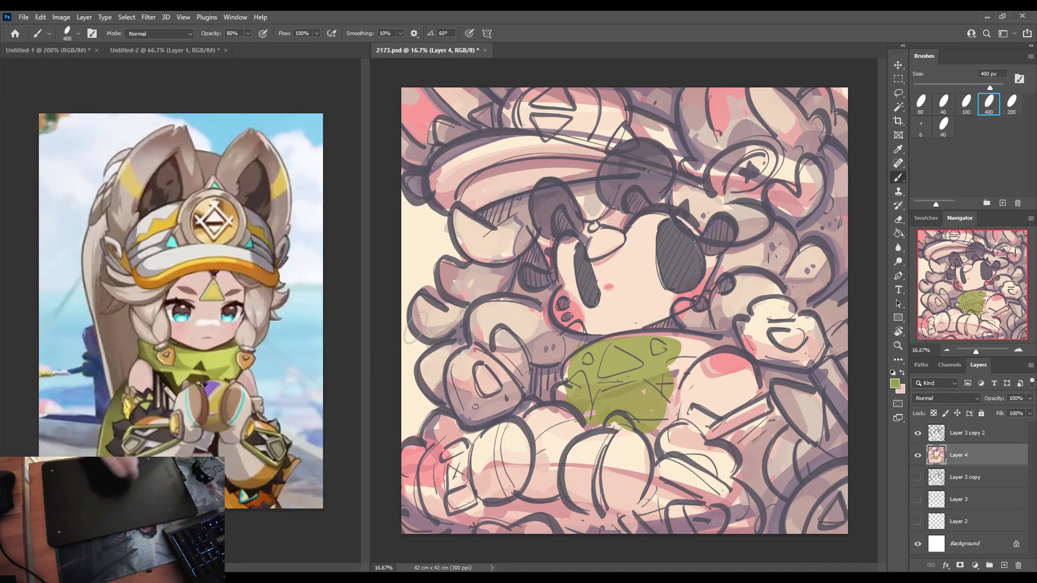
Sample brown from the reference ball and block in brown patches on the rounded shapes below the scarf.
{"action": "left_click", "coordinate": [218, 401], "text": "alt"}
{"action": "mouse_move", "coordinate": [601, 467]}
{"action": "left_mouse_down"}
{"action": "mouse_move", "coordinate": [586, 475]}
{"action": "mouse_move", "coordinate": [626, 483]}
{"action": "left_mouse_up"}
{"action": "mouse_move", "coordinate": [489, 468]}
{"action": "left_mouse_down"}
{"action": "mouse_move", "coordinate": [498, 491]}
{"action": "mouse_move", "coordinate": [462, 476]}
{"action": "left_mouse_up"}
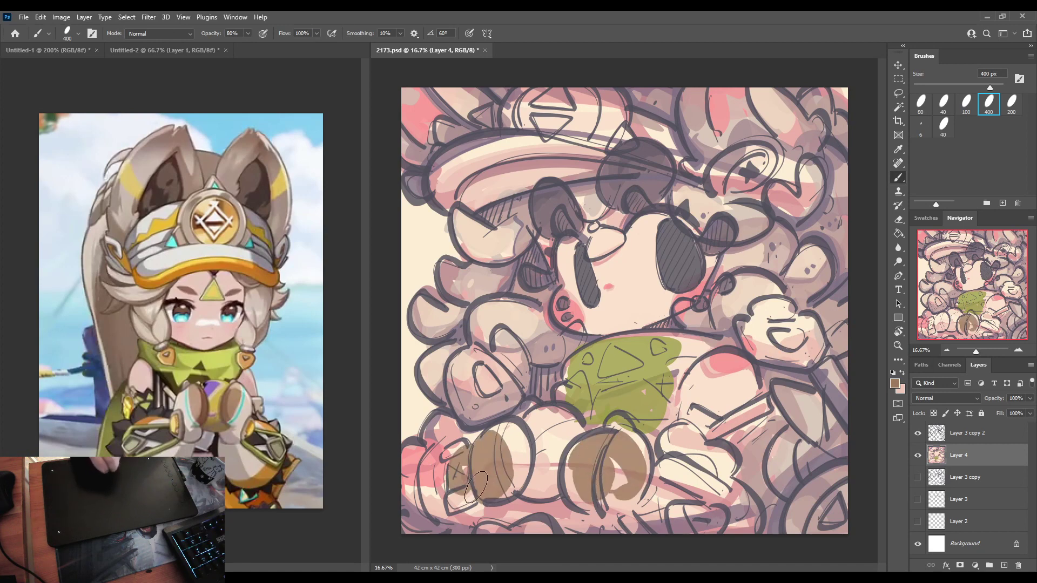
Using colours sampled from the reference, paint pale grey on both lower side areas and olive yellow between the brown patches.
{"action": "left_click", "coordinate": [172, 452], "text": "alt"}
{"action": "mouse_move", "coordinate": [671, 501]}
{"action": "left_mouse_down"}
{"action": "mouse_move", "coordinate": [702, 484]}
{"action": "mouse_move", "coordinate": [709, 507]}
{"action": "left_mouse_up"}
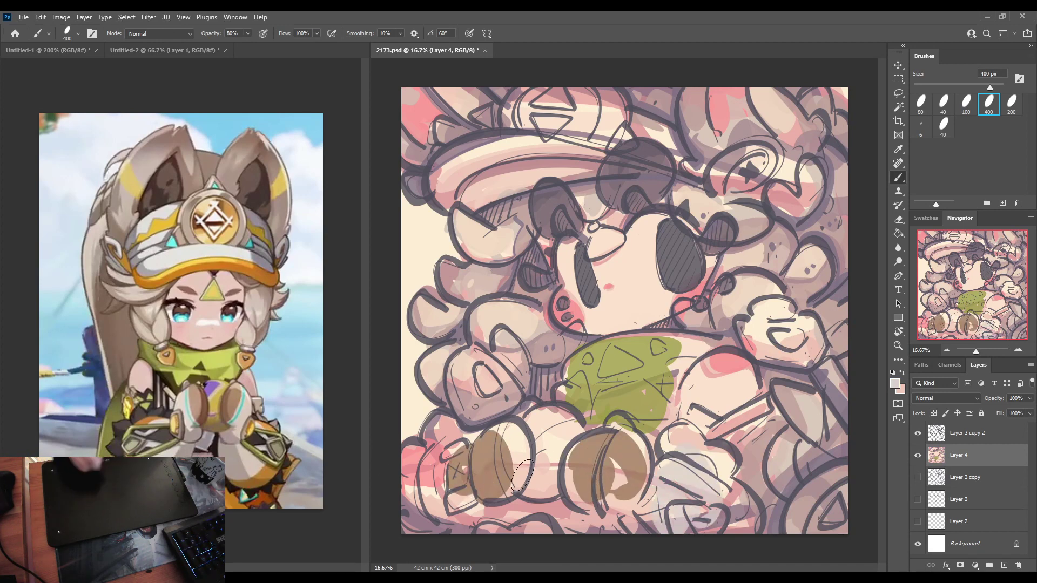
{"action": "left_click_drag", "start_coordinate": [436, 481], "coordinate": [435, 510]}
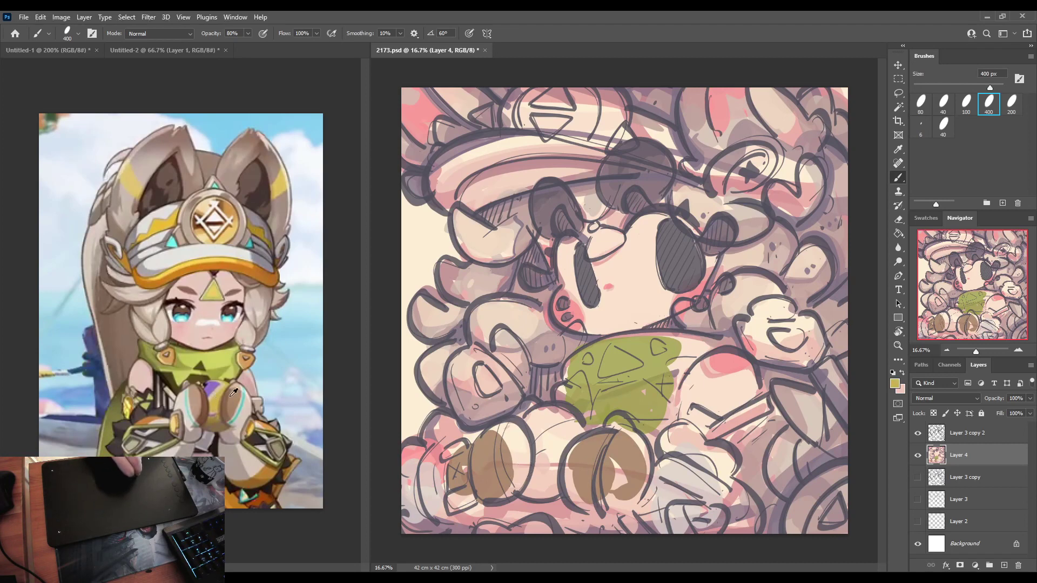
{"action": "mouse_move", "coordinate": [556, 427]}
{"action": "left_mouse_down"}
{"action": "mouse_move", "coordinate": [536, 439]}
{"action": "mouse_move", "coordinate": [533, 420]}
{"action": "mouse_move", "coordinate": [529, 475]}
{"action": "mouse_move", "coordinate": [435, 496]}
{"action": "mouse_move", "coordinate": [424, 488]}
{"action": "mouse_move", "coordinate": [428, 510]}
{"action": "mouse_move", "coordinate": [447, 523]}
{"action": "mouse_move", "coordinate": [568, 523]}
{"action": "mouse_move", "coordinate": [680, 534]}
{"action": "left_mouse_up"}
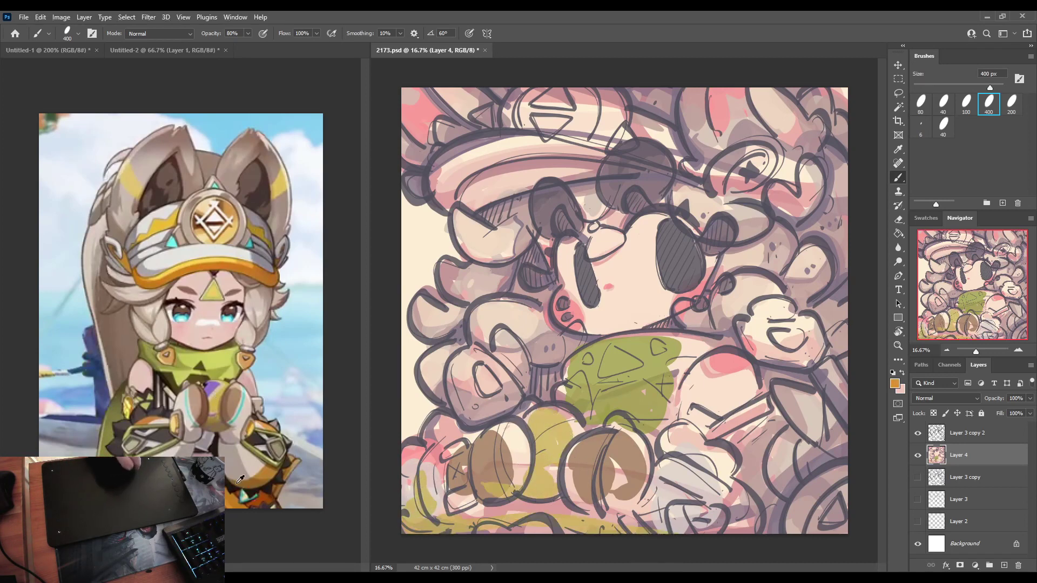
Paint the canvas's bottom edge orange and add dark brown over the shapes at the lower right, using reference colours.
{"action": "mouse_move", "coordinate": [467, 516]}
{"action": "left_mouse_down"}
{"action": "mouse_move", "coordinate": [497, 535]}
{"action": "mouse_move", "coordinate": [621, 532]}
{"action": "left_mouse_up"}
{"action": "left_click_drag", "start_coordinate": [405, 513], "coordinate": [483, 522]}
{"action": "left_click_drag", "start_coordinate": [621, 524], "coordinate": [734, 519]}
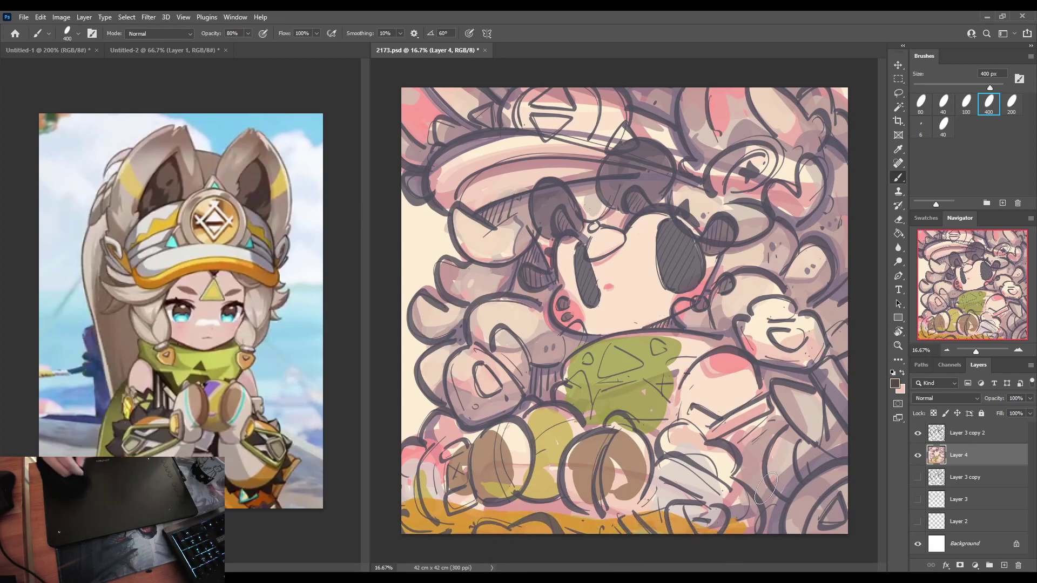
{"action": "left_click_drag", "start_coordinate": [683, 437], "coordinate": [761, 532]}
{"action": "mouse_move", "coordinate": [745, 470]}
{"action": "left_mouse_down"}
{"action": "mouse_move", "coordinate": [774, 420]}
{"action": "mouse_move", "coordinate": [732, 424]}
{"action": "mouse_move", "coordinate": [739, 477]}
{"action": "left_mouse_up"}
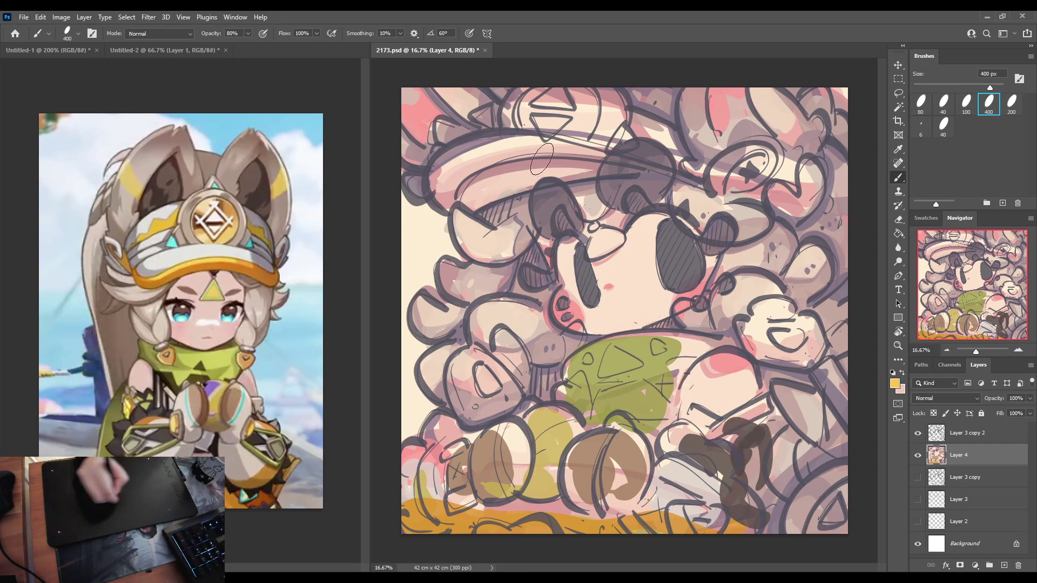
Block in the cap brim with golden yellow and orange on both sides of the dark round shape.
{"action": "mouse_move", "coordinate": [542, 158]}
{"action": "left_mouse_down"}
{"action": "mouse_move", "coordinate": [515, 148]}
{"action": "mouse_move", "coordinate": [459, 165]}
{"action": "mouse_move", "coordinate": [486, 176]}
{"action": "left_mouse_up"}
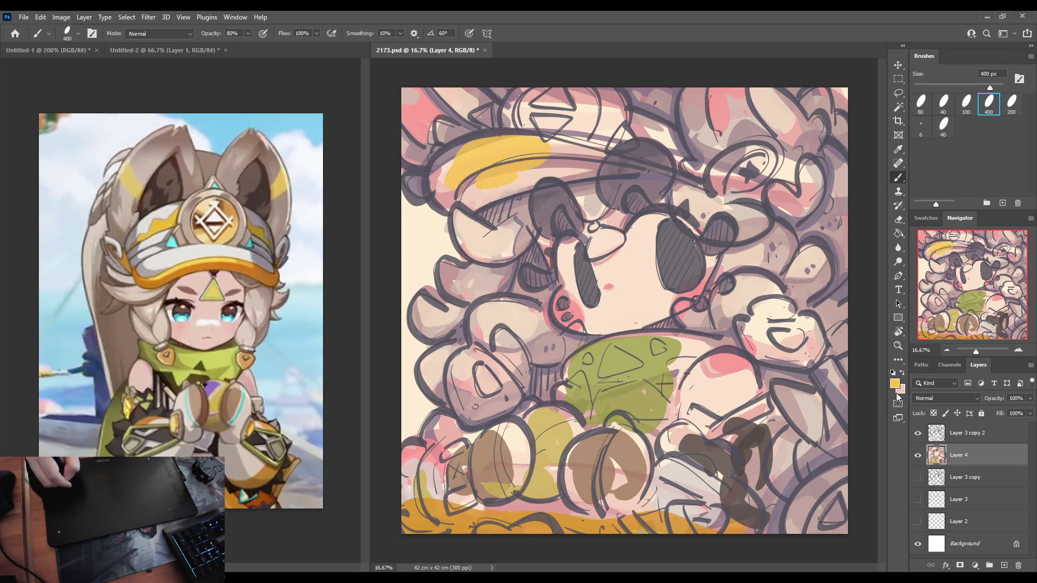
{"action": "key", "text": "i"}
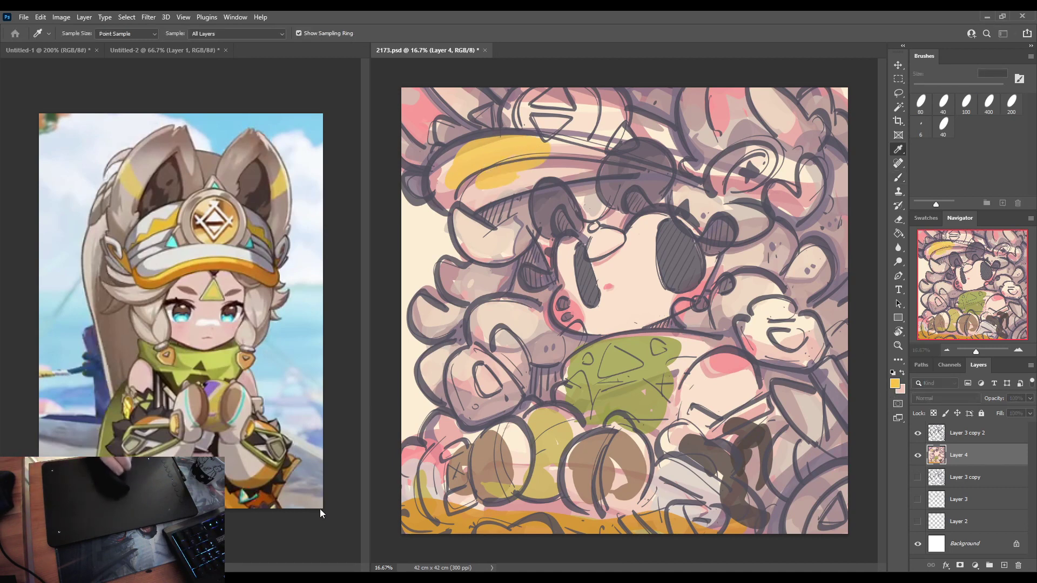
{"action": "left_click", "coordinate": [401, 383]}
{"action": "key", "text": "ctrl+z"}
{"action": "mouse_move", "coordinate": [480, 193]}
{"action": "left_mouse_down"}
{"action": "mouse_move", "coordinate": [494, 177]}
{"action": "mouse_move", "coordinate": [460, 166]}
{"action": "mouse_move", "coordinate": [550, 171]}
{"action": "mouse_move", "coordinate": [552, 162]}
{"action": "mouse_move", "coordinate": [529, 164]}
{"action": "mouse_move", "coordinate": [574, 171]}
{"action": "mouse_move", "coordinate": [561, 159]}
{"action": "mouse_move", "coordinate": [574, 158]}
{"action": "mouse_move", "coordinate": [586, 167]}
{"action": "mouse_move", "coordinate": [440, 187]}
{"action": "left_mouse_up"}
{"action": "key", "text": "x"}
{"action": "left_click_drag", "start_coordinate": [695, 187], "coordinate": [701, 192]}
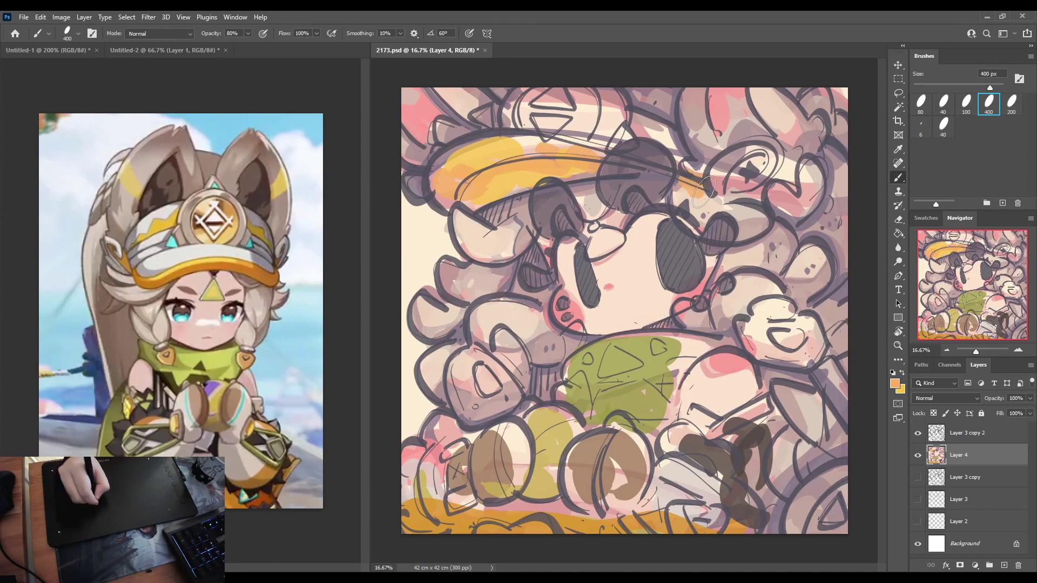
Paint the round cap emblem and the ear ornament golden yellow, and lighten the cap around them with a sampled cream.
{"action": "mouse_move", "coordinate": [615, 121]}
{"action": "left_mouse_down"}
{"action": "mouse_move", "coordinate": [578, 116]}
{"action": "mouse_move", "coordinate": [540, 128]}
{"action": "mouse_move", "coordinate": [583, 118]}
{"action": "mouse_move", "coordinate": [572, 81]}
{"action": "mouse_move", "coordinate": [555, 97]}
{"action": "mouse_move", "coordinate": [559, 112]}
{"action": "mouse_move", "coordinate": [570, 90]}
{"action": "mouse_move", "coordinate": [570, 115]}
{"action": "left_mouse_up"}
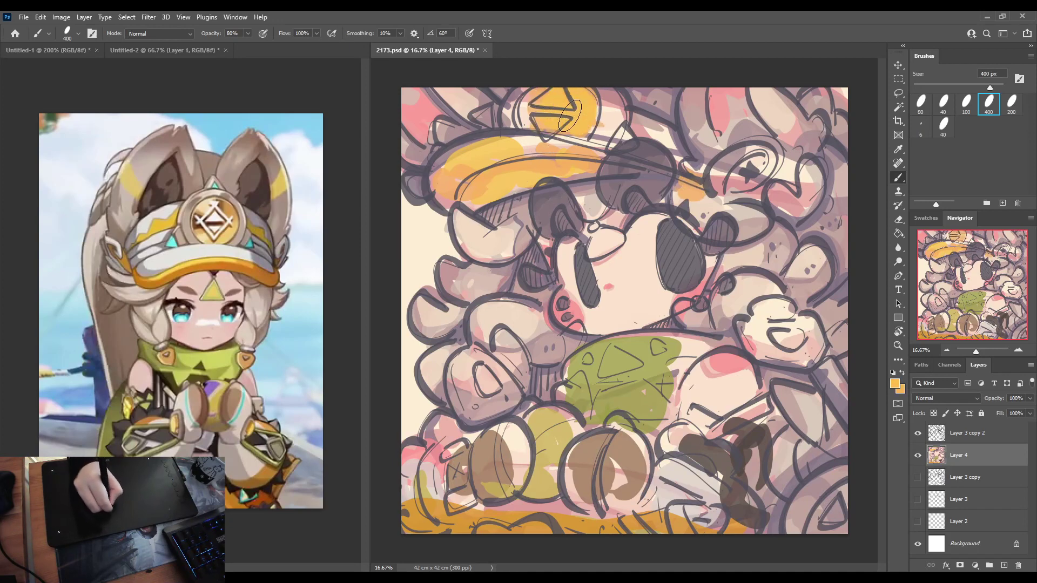
{"action": "left_click_drag", "start_coordinate": [712, 168], "coordinate": [748, 182]}
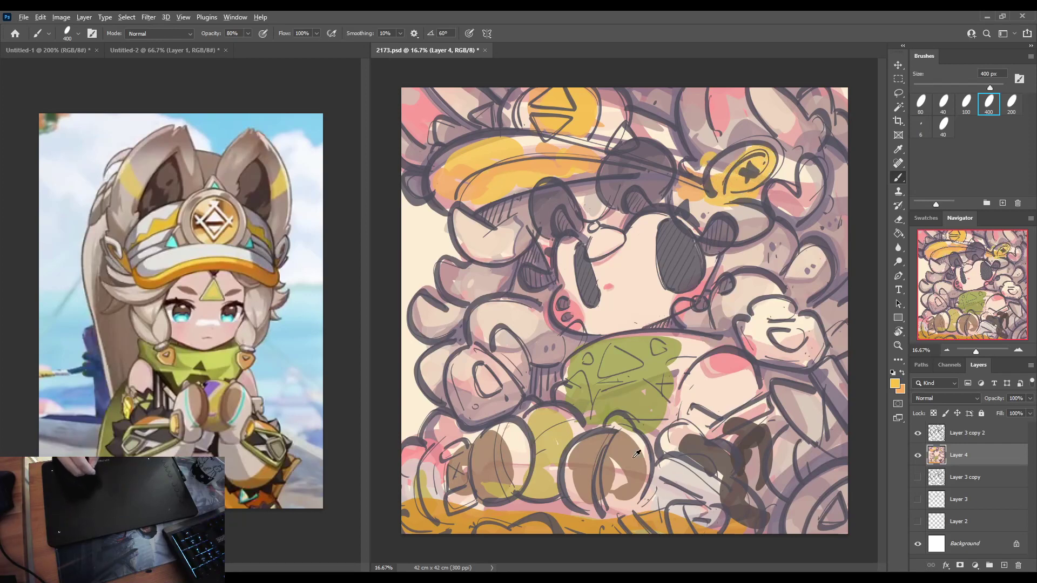
{"action": "left_click", "coordinate": [514, 427], "text": "alt"}
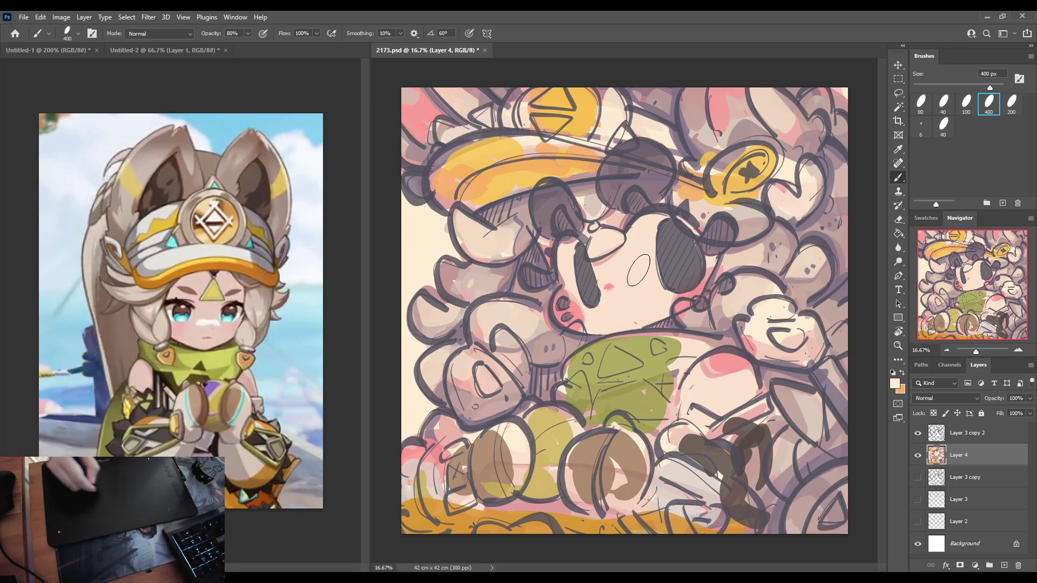
Sample orange from the cap brim and fill the two hair ornaments beside the scarf.
{"action": "left_click", "coordinate": [542, 171], "text": "alt"}
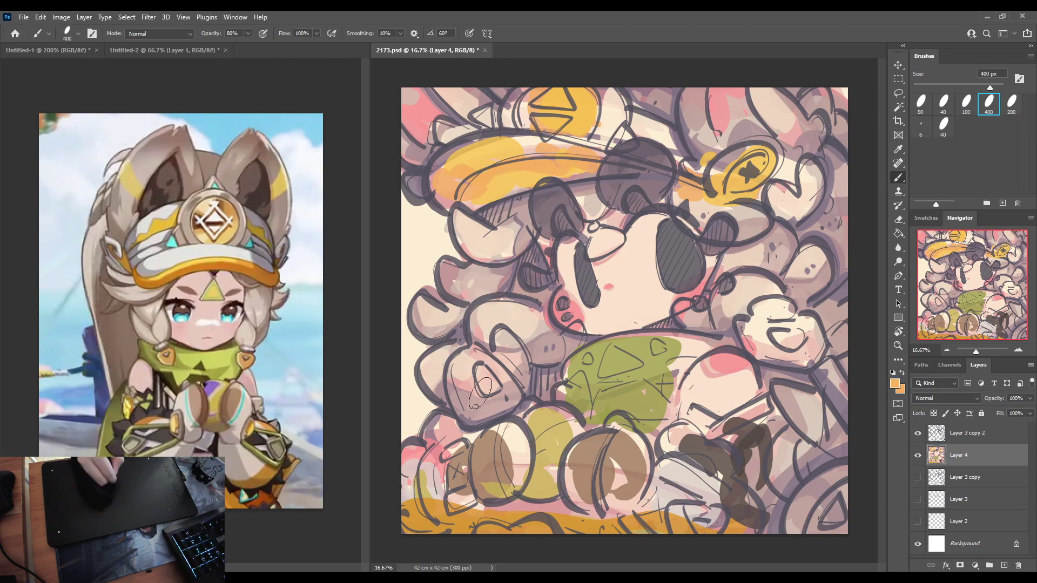
{"action": "mouse_move", "coordinate": [478, 393]}
{"action": "left_mouse_down"}
{"action": "mouse_move", "coordinate": [502, 383]}
{"action": "mouse_move", "coordinate": [480, 380]}
{"action": "left_mouse_up"}
{"action": "mouse_move", "coordinate": [756, 324]}
{"action": "left_mouse_down"}
{"action": "mouse_move", "coordinate": [785, 337]}
{"action": "mouse_move", "coordinate": [808, 318]}
{"action": "left_mouse_up"}
Sample dark brown and dark grey and paint shadows across both lower corners and along the bottom edge.
{"action": "left_click", "coordinate": [728, 425], "text": "alt"}
{"action": "mouse_move", "coordinate": [700, 418]}
{"action": "left_mouse_down"}
{"action": "mouse_move", "coordinate": [756, 430]}
{"action": "mouse_move", "coordinate": [741, 427]}
{"action": "mouse_move", "coordinate": [751, 428]}
{"action": "mouse_move", "coordinate": [743, 468]}
{"action": "mouse_move", "coordinate": [751, 478]}
{"action": "mouse_move", "coordinate": [763, 437]}
{"action": "left_mouse_up"}
{"action": "left_click", "coordinate": [696, 273], "text": "alt"}
{"action": "left_click", "coordinate": [749, 477], "text": "alt"}
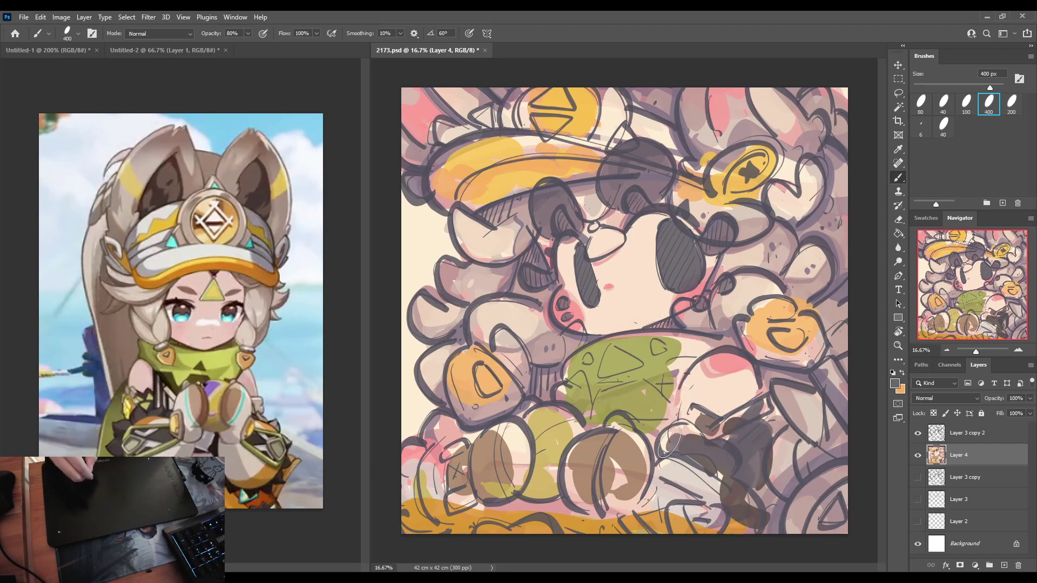
{"action": "mouse_move", "coordinate": [671, 444]}
{"action": "left_mouse_down"}
{"action": "mouse_move", "coordinate": [730, 486]}
{"action": "mouse_move", "coordinate": [692, 483]}
{"action": "mouse_move", "coordinate": [713, 520]}
{"action": "mouse_move", "coordinate": [856, 521]}
{"action": "left_mouse_up"}
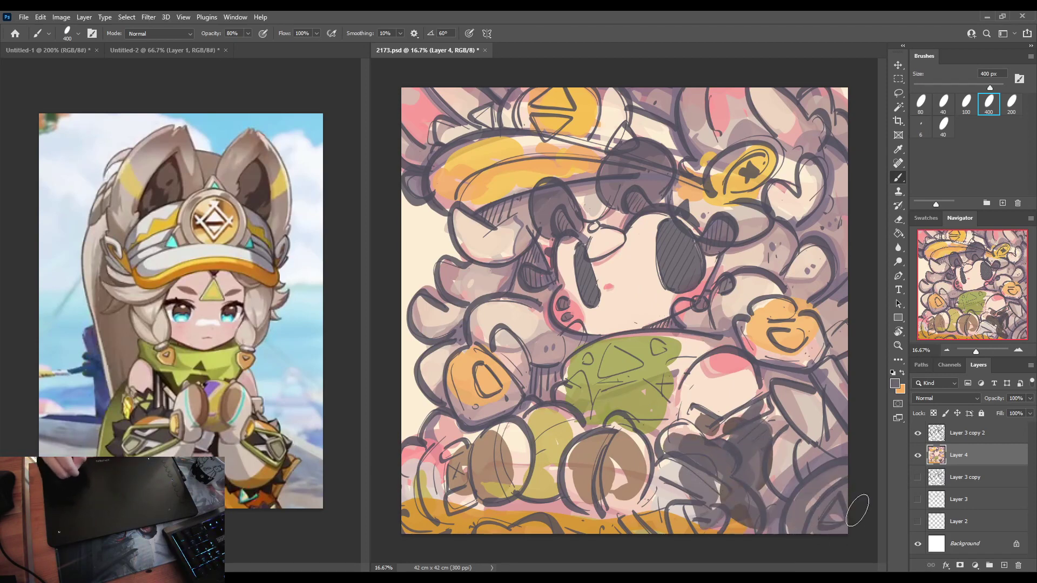
{"action": "mouse_move", "coordinate": [400, 448]}
{"action": "left_mouse_down"}
{"action": "mouse_move", "coordinate": [419, 523]}
{"action": "mouse_move", "coordinate": [437, 448]}
{"action": "mouse_move", "coordinate": [440, 475]}
{"action": "left_mouse_up"}
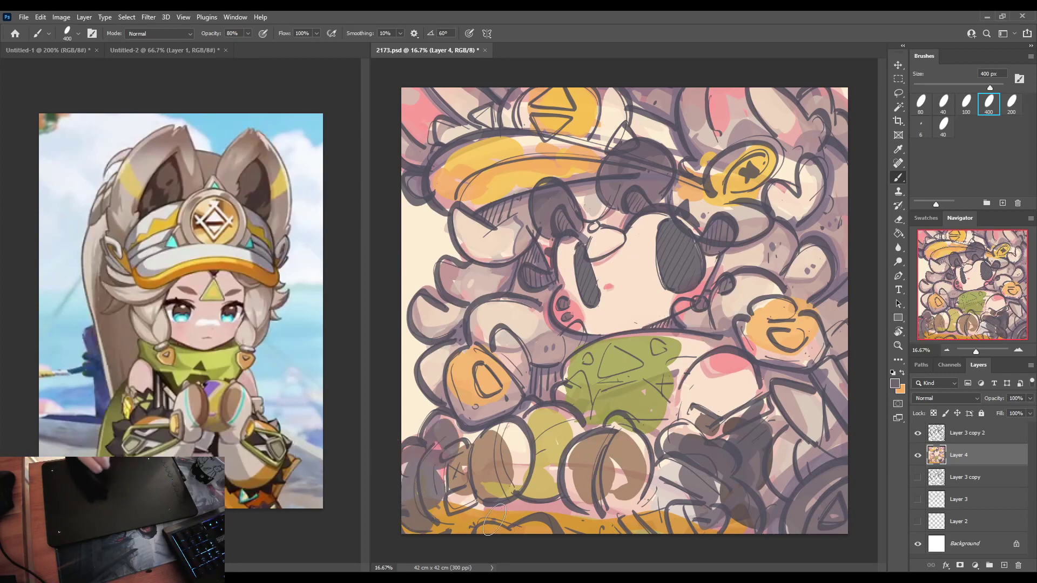
{"action": "mouse_move", "coordinate": [488, 532]}
{"action": "left_mouse_down"}
{"action": "mouse_move", "coordinate": [575, 510]}
{"action": "mouse_move", "coordinate": [514, 537]}
{"action": "left_mouse_up"}
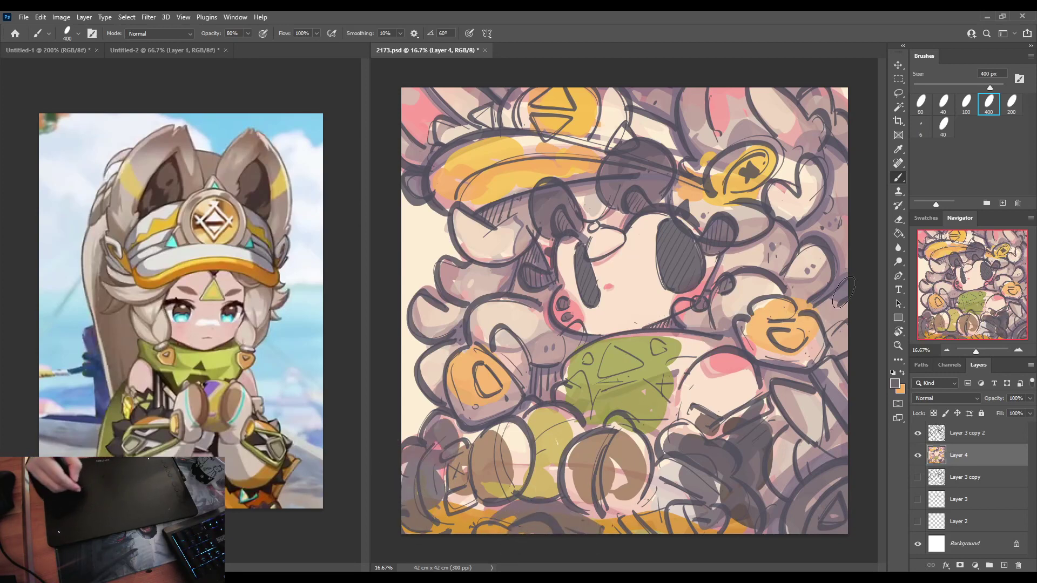
Add a dark grey patch above each orange hair ornament and save the document.
{"action": "left_click_drag", "start_coordinate": [770, 310], "coordinate": [786, 308]}
{"action": "mouse_move", "coordinate": [500, 346]}
{"action": "left_mouse_down"}
{"action": "mouse_move", "coordinate": [513, 362]}
{"action": "mouse_move", "coordinate": [507, 343]}
{"action": "left_mouse_up"}
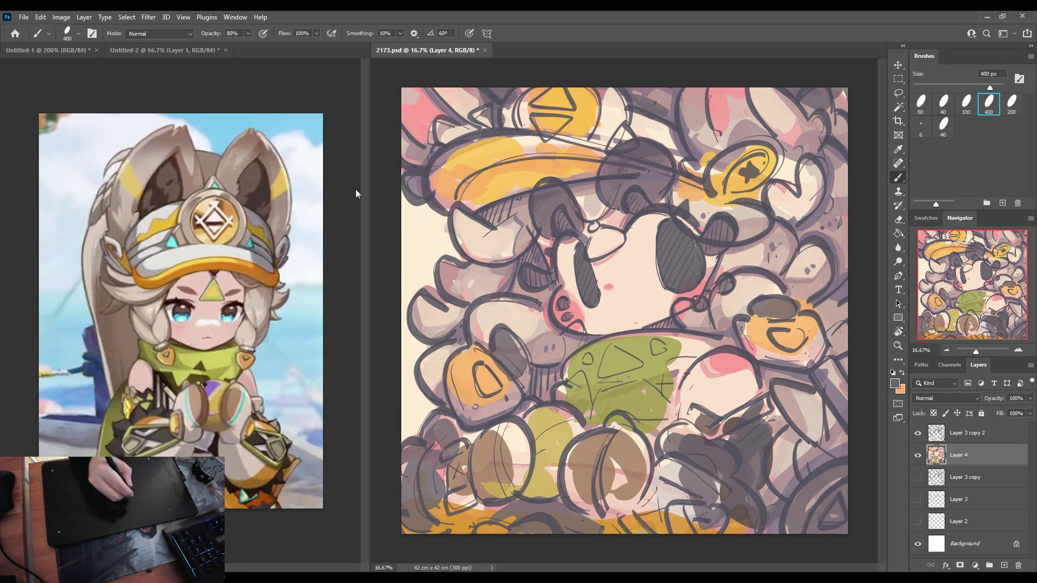
{"action": "key", "text": "ctrl+s"}
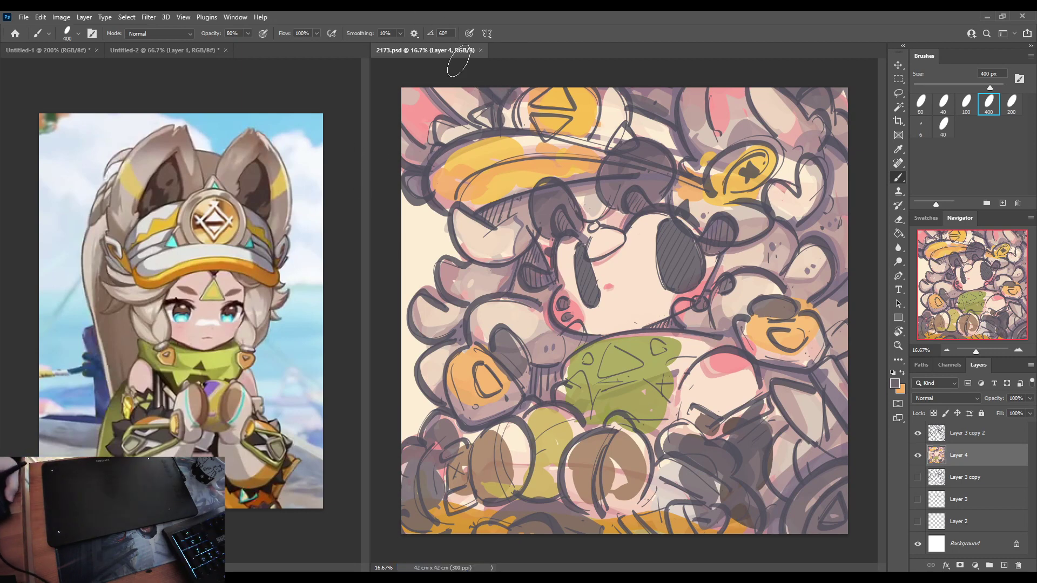
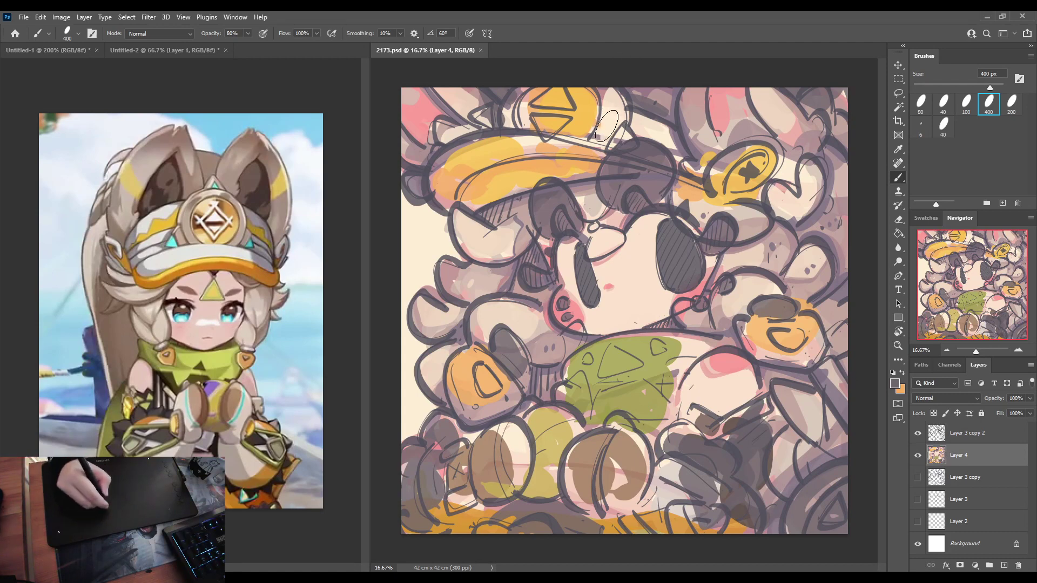
Smooth the cap brim with sampled golden yellow and shade its folds with sampled mauve.
{"action": "left_click", "coordinate": [515, 145], "text": "alt"}
{"action": "left_click_drag", "start_coordinate": [516, 145], "coordinate": [549, 150]}
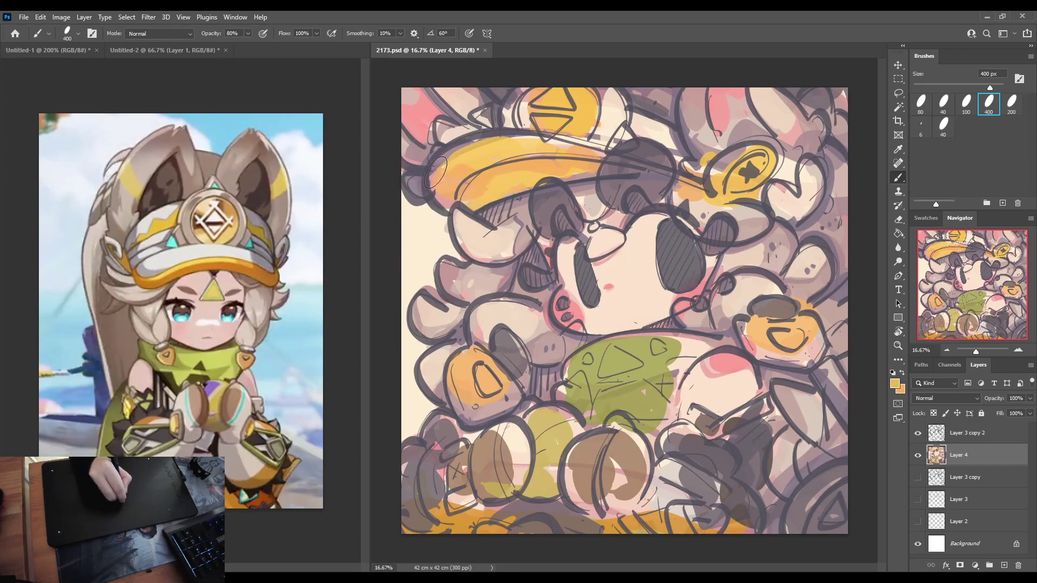
{"action": "left_click", "coordinate": [437, 188], "text": "alt"}
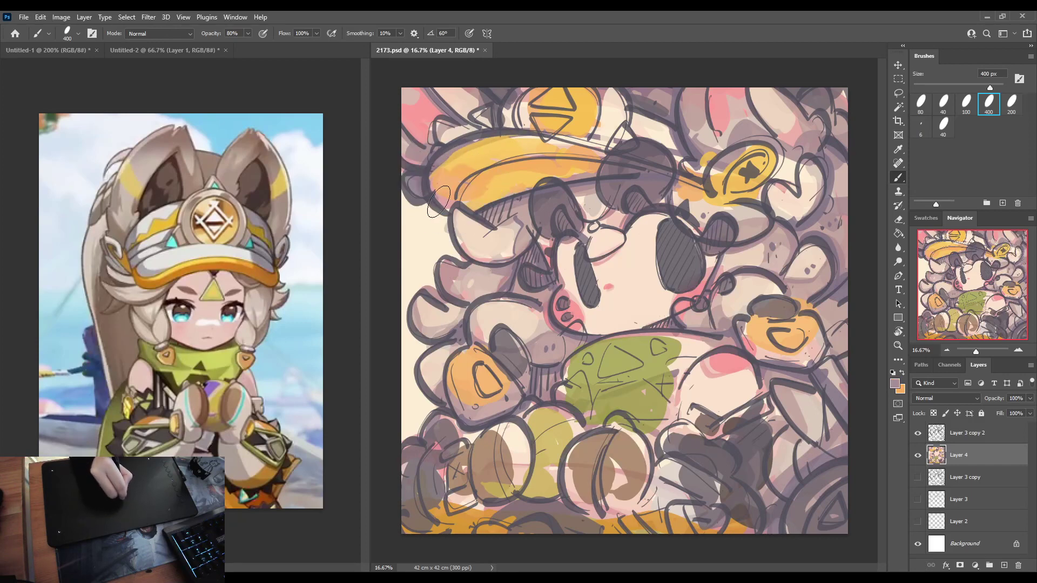
{"action": "mouse_move", "coordinate": [461, 192]}
{"action": "left_mouse_down"}
{"action": "mouse_move", "coordinate": [482, 170]}
{"action": "mouse_move", "coordinate": [539, 156]}
{"action": "mouse_move", "coordinate": [582, 161]}
{"action": "left_mouse_up"}
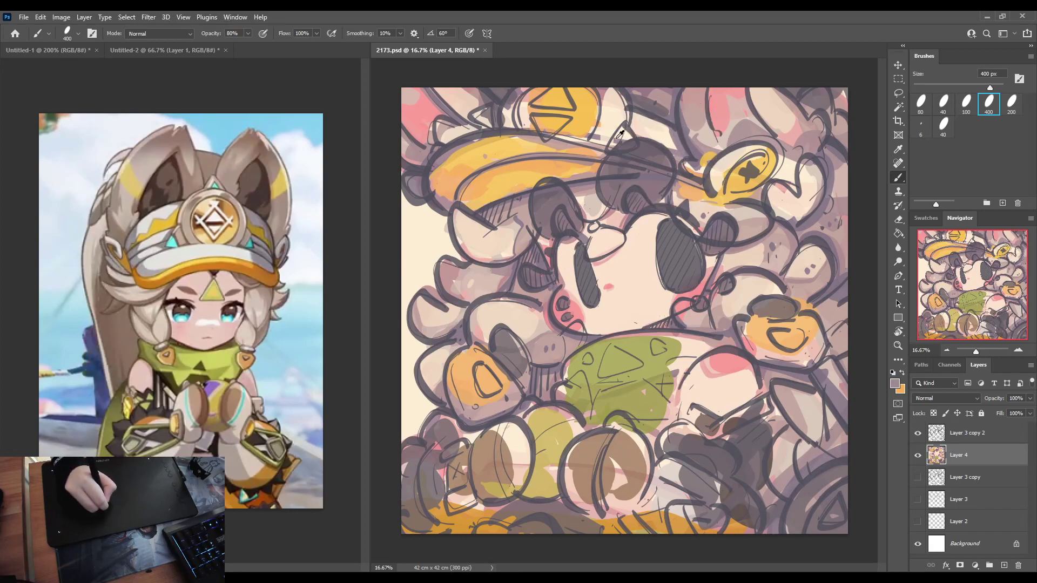
Rework the round cap emblem and the cap band beneath it with sampled mauve and golden yellow.
{"action": "left_click", "coordinate": [588, 130], "text": "alt"}
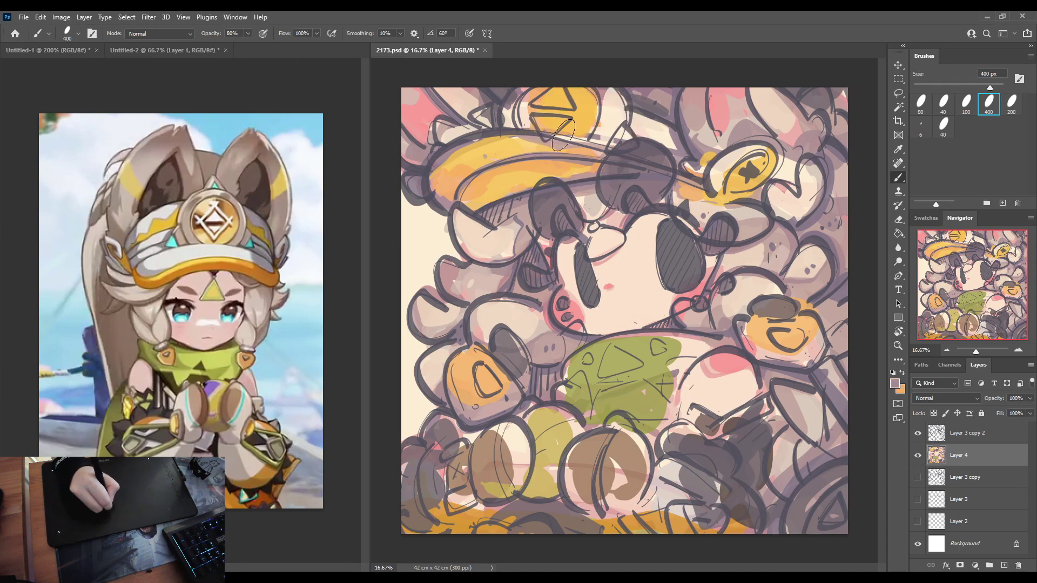
{"action": "left_click", "coordinate": [537, 109], "text": "alt"}
{"action": "mouse_move", "coordinate": [535, 108]}
{"action": "left_mouse_down"}
{"action": "mouse_move", "coordinate": [520, 115]}
{"action": "mouse_move", "coordinate": [547, 131]}
{"action": "left_mouse_up"}
{"action": "left_click", "coordinate": [544, 111], "text": "alt"}
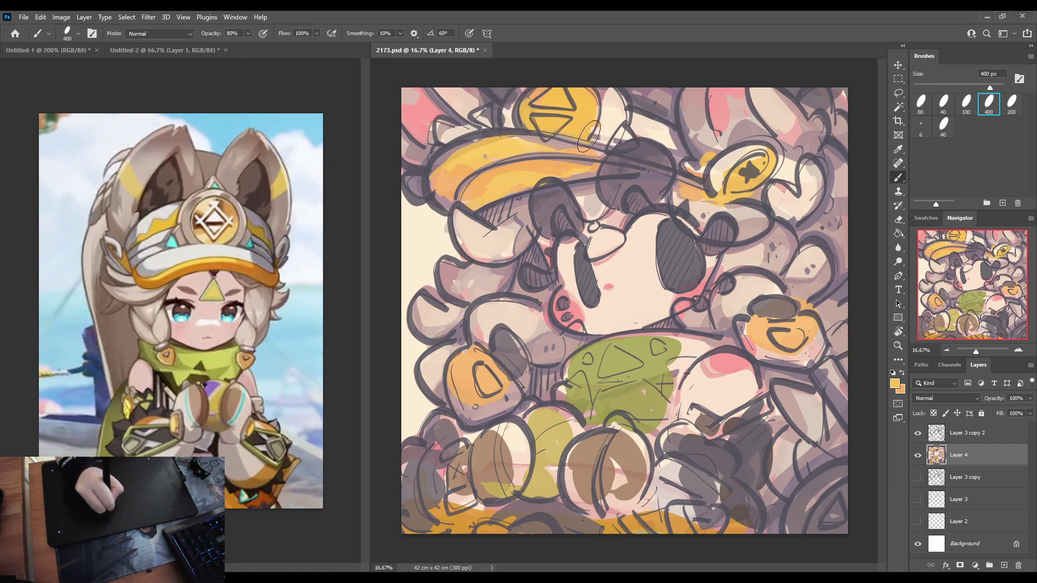
Touch up the area beside the round cap emblem with sampled cream and pink, and shade beneath the brim in dark grey.
{"action": "left_click", "coordinate": [538, 90], "text": "alt"}
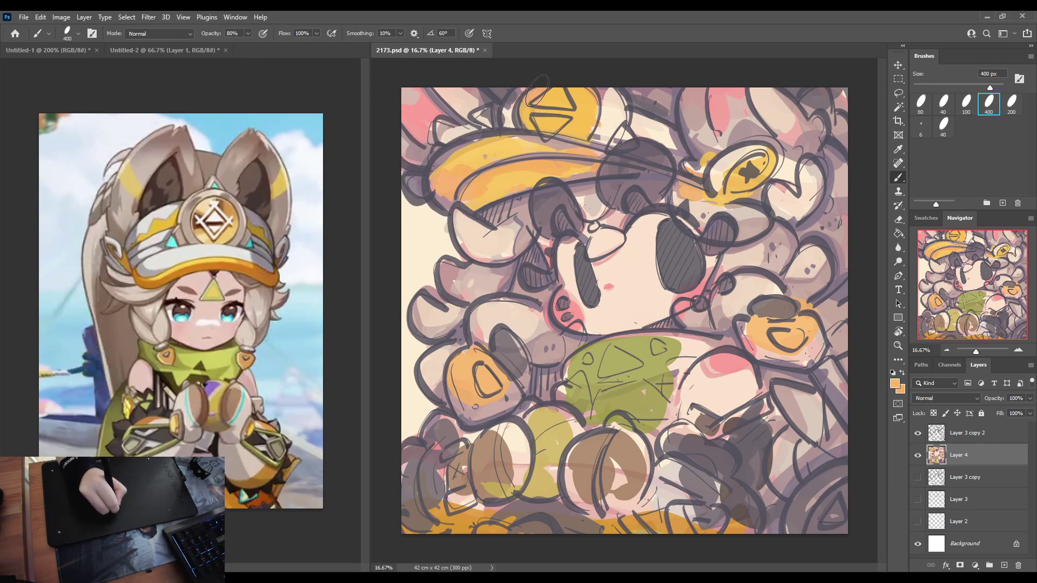
{"action": "left_click_drag", "start_coordinate": [594, 92], "coordinate": [595, 112]}
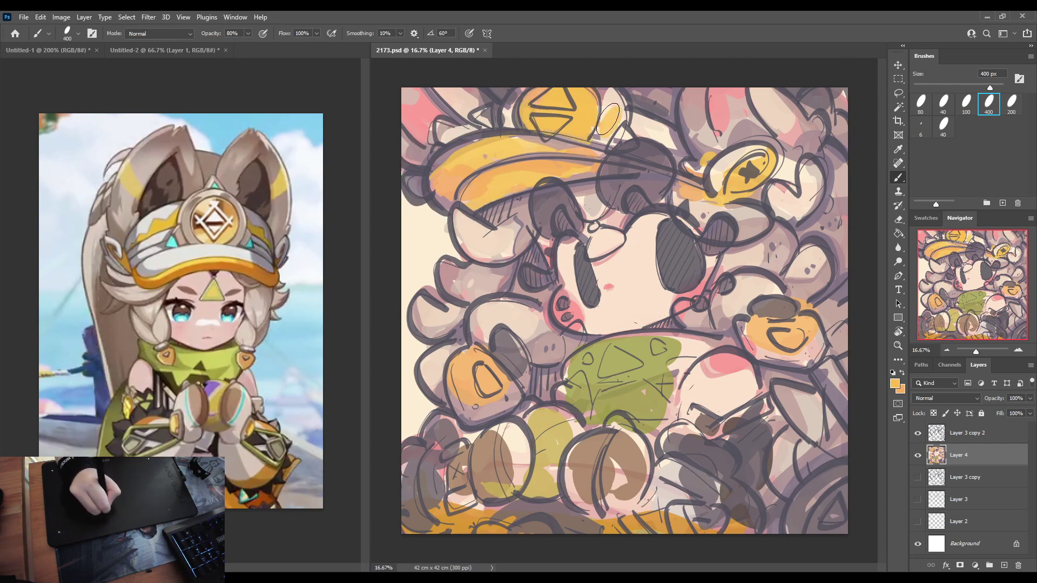
{"action": "left_click", "coordinate": [606, 107], "text": "alt"}
{"action": "mouse_move", "coordinate": [607, 111]}
{"action": "left_mouse_down"}
{"action": "mouse_move", "coordinate": [609, 132]}
{"action": "mouse_move", "coordinate": [617, 116]}
{"action": "mouse_move", "coordinate": [607, 108]}
{"action": "mouse_move", "coordinate": [611, 137]}
{"action": "left_mouse_up"}
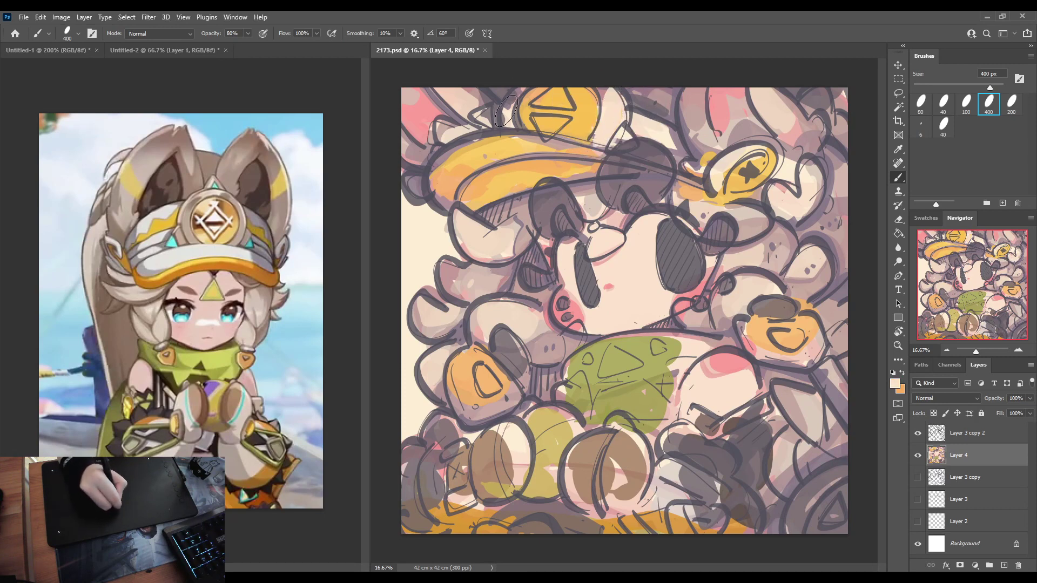
{"action": "left_click", "coordinate": [527, 85], "text": "alt"}
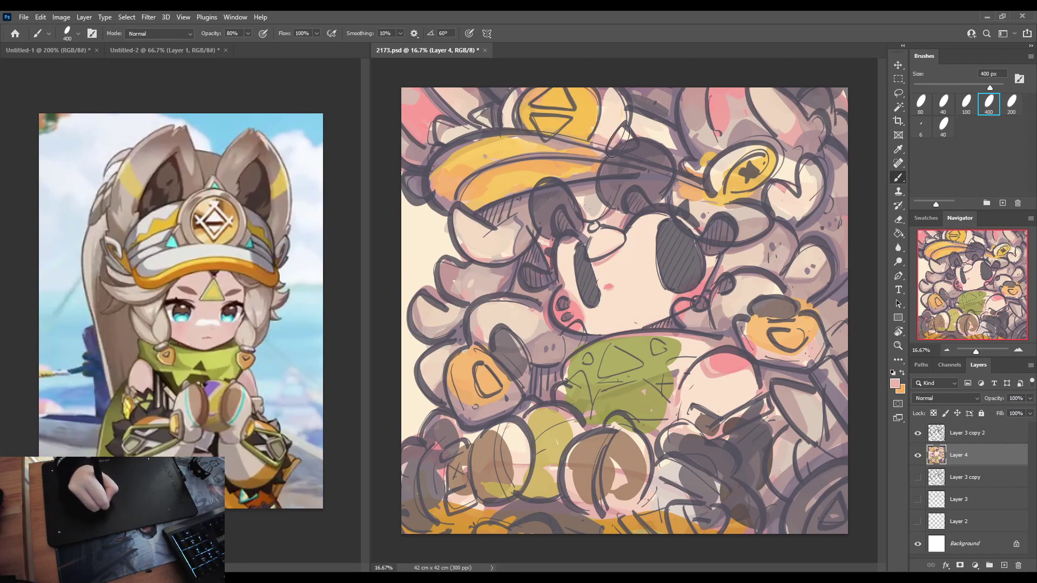
{"action": "left_click", "coordinate": [522, 91], "text": "alt"}
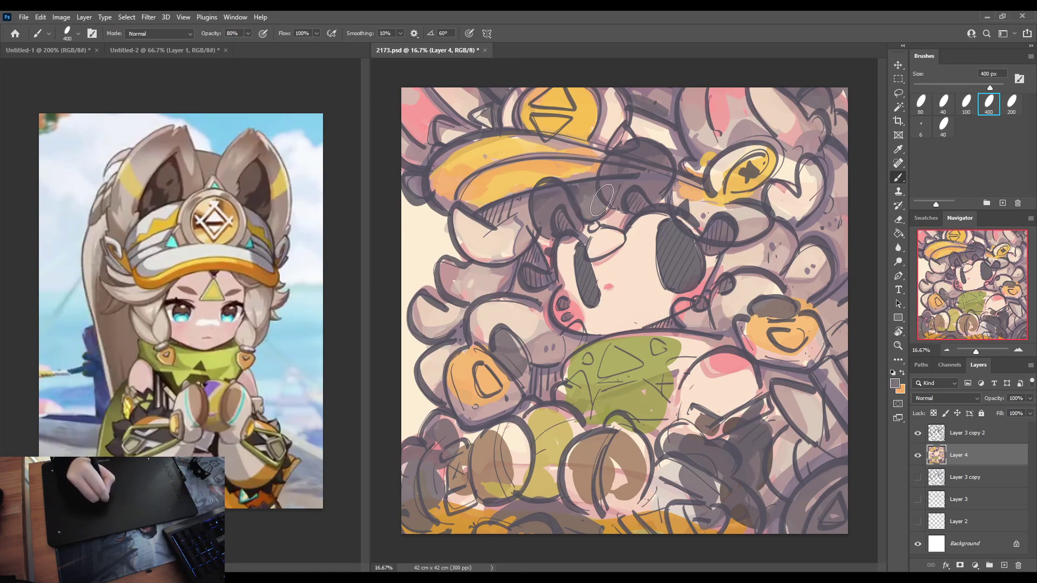
Fill the forehead mark above the eyes with scarf green and go over it with a brighter green.
{"action": "left_click", "coordinate": [598, 362], "text": "alt"}
{"action": "mouse_move", "coordinate": [604, 249]}
{"action": "left_mouse_down"}
{"action": "mouse_move", "coordinate": [594, 241]}
{"action": "mouse_move", "coordinate": [599, 249]}
{"action": "mouse_move", "coordinate": [598, 236]}
{"action": "mouse_move", "coordinate": [599, 244]}
{"action": "mouse_move", "coordinate": [609, 238]}
{"action": "mouse_move", "coordinate": [595, 248]}
{"action": "left_mouse_up"}
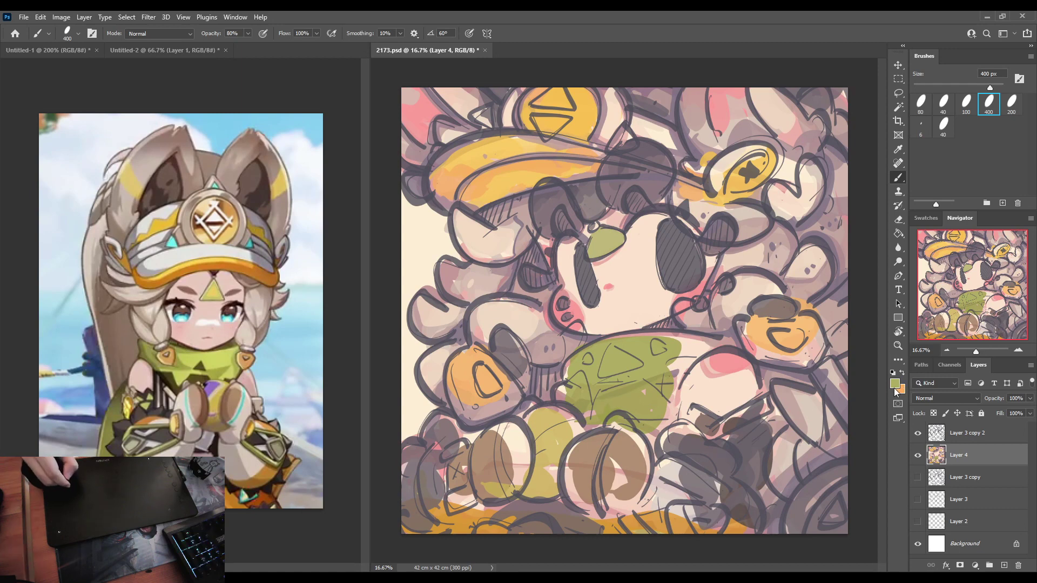
{"action": "key", "text": "i"}
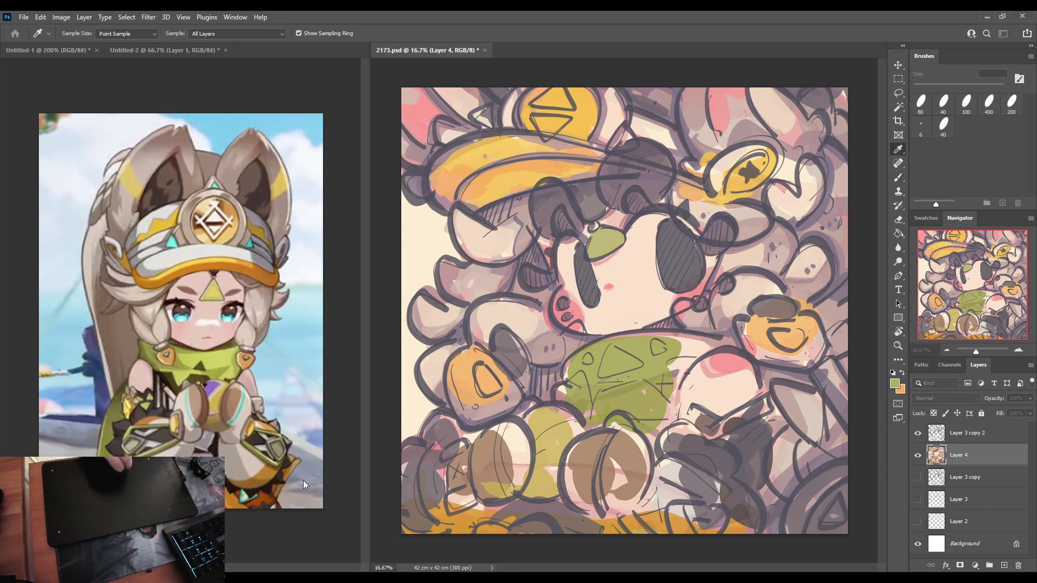
{"action": "key", "text": "b"}
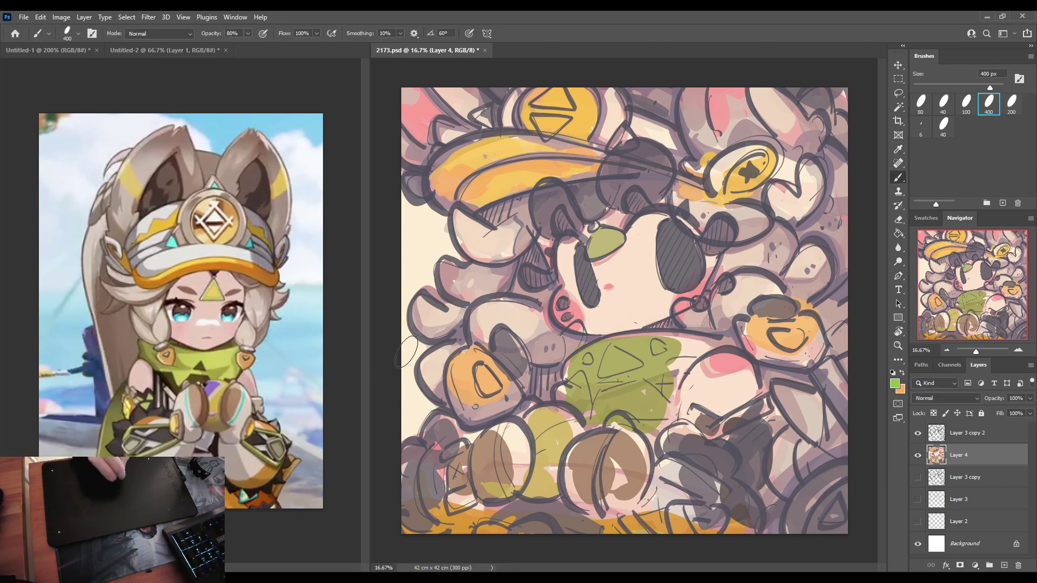
{"action": "left_click", "coordinate": [590, 243], "text": "alt"}
{"action": "left_click_drag", "start_coordinate": [593, 249], "coordinate": [601, 244]}
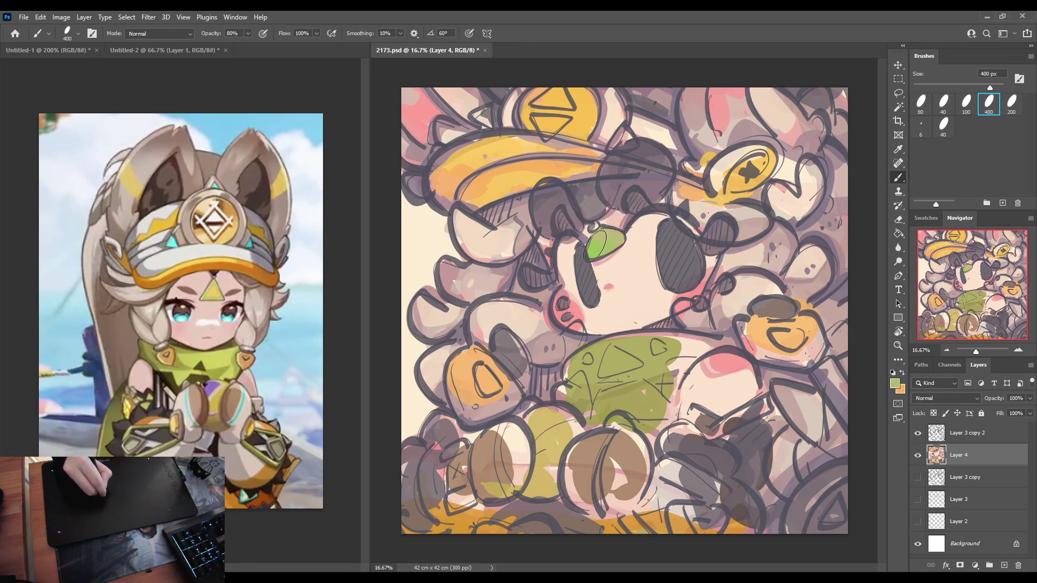
{"action": "left_click", "coordinate": [602, 244], "text": "alt"}
{"action": "mouse_move", "coordinate": [597, 246]}
{"action": "left_mouse_down"}
{"action": "mouse_move", "coordinate": [616, 242]}
{"action": "mouse_move", "coordinate": [613, 232]}
{"action": "left_mouse_up"}
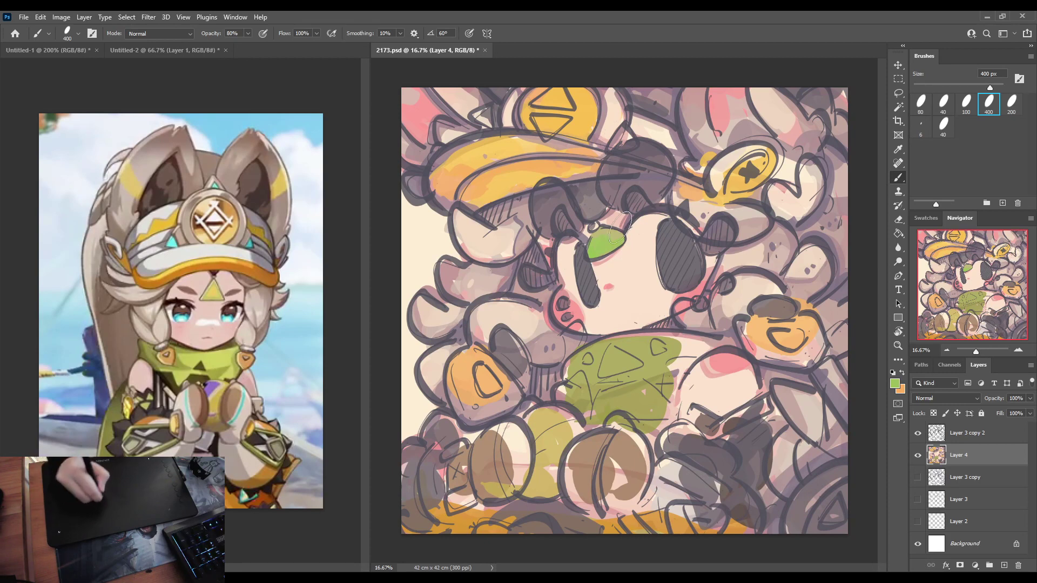
Shade the cap brim's lower edge, the ear and its round yellow ornament with sampled greys and mauve, adding pink accents.
{"action": "left_click", "coordinate": [591, 192], "text": "alt"}
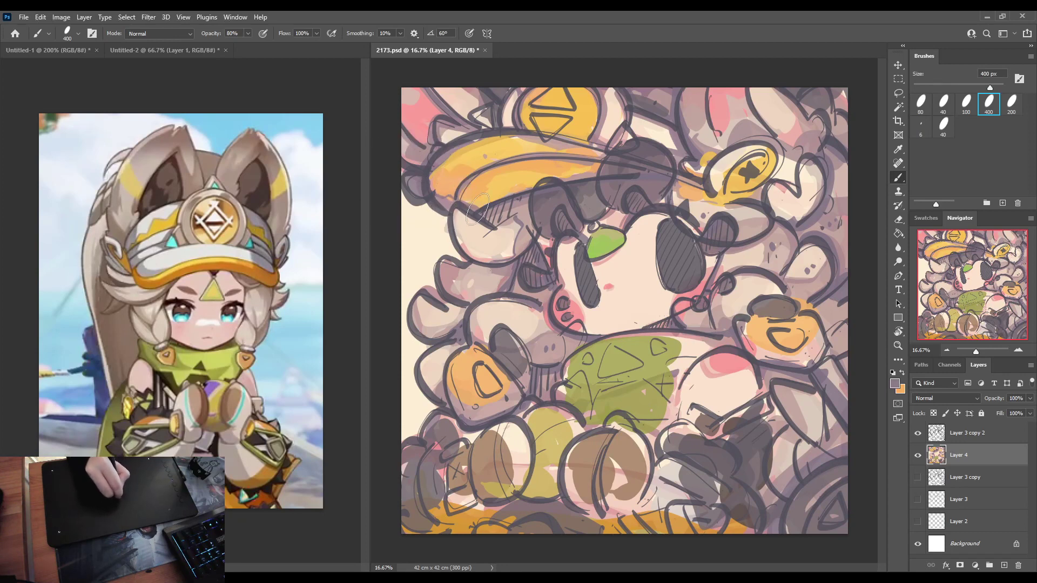
{"action": "mouse_move", "coordinate": [456, 195]}
{"action": "left_mouse_down"}
{"action": "mouse_move", "coordinate": [477, 176]}
{"action": "mouse_move", "coordinate": [566, 166]}
{"action": "left_mouse_up"}
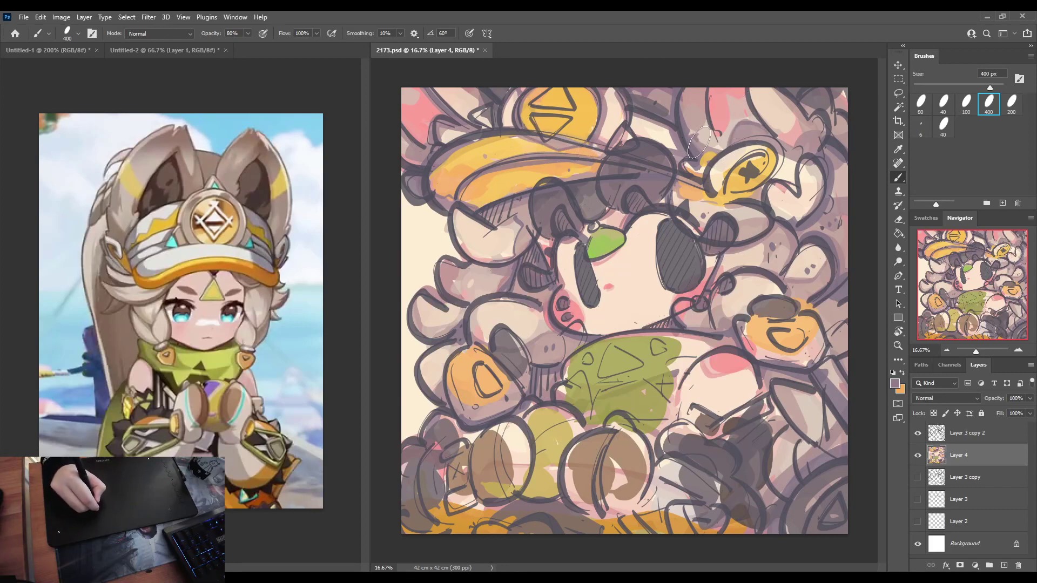
{"action": "left_click", "coordinate": [696, 117], "text": "alt"}
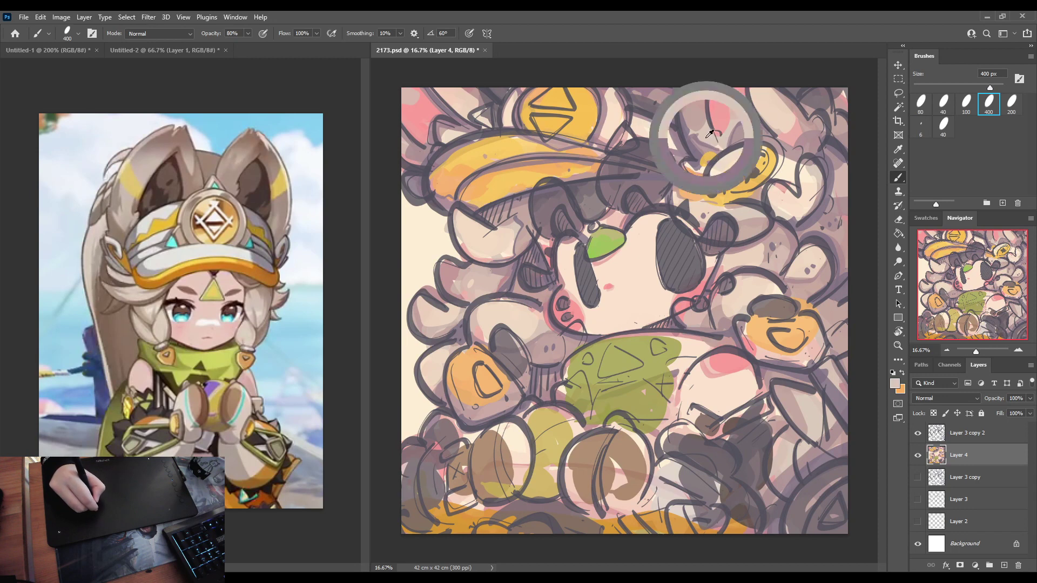
{"action": "left_click", "coordinate": [803, 142], "text": "alt"}
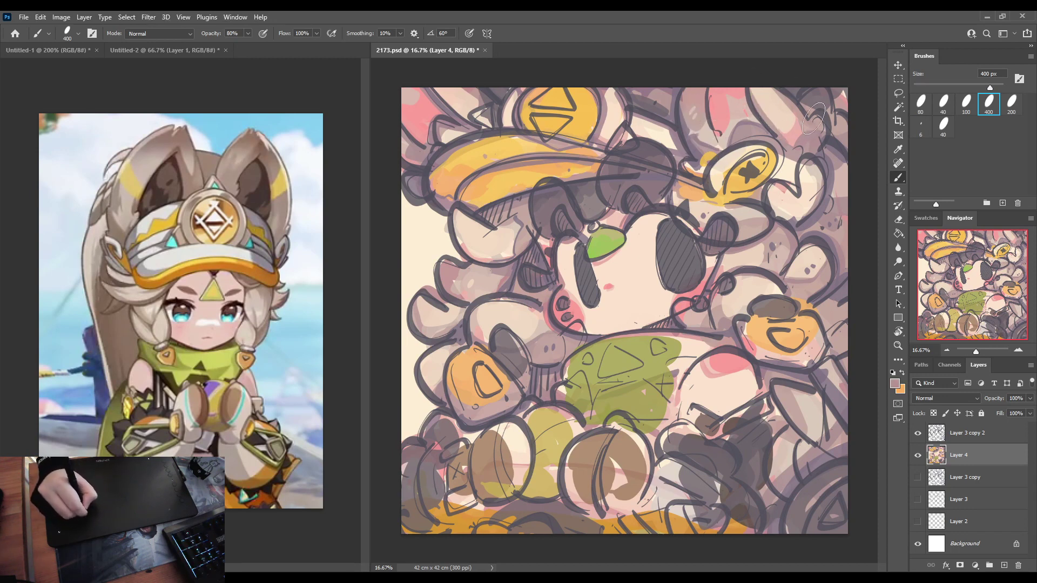
{"action": "left_click", "coordinate": [726, 176], "text": "alt"}
{"action": "left_click", "coordinate": [647, 149], "text": "alt"}
{"action": "mouse_move", "coordinate": [718, 201]}
{"action": "left_mouse_down"}
{"action": "mouse_move", "coordinate": [736, 169]}
{"action": "mouse_move", "coordinate": [767, 159]}
{"action": "mouse_move", "coordinate": [761, 143]}
{"action": "mouse_move", "coordinate": [775, 158]}
{"action": "mouse_move", "coordinate": [728, 193]}
{"action": "mouse_move", "coordinate": [765, 181]}
{"action": "mouse_move", "coordinate": [785, 191]}
{"action": "mouse_move", "coordinate": [765, 202]}
{"action": "mouse_move", "coordinate": [765, 188]}
{"action": "mouse_move", "coordinate": [798, 185]}
{"action": "mouse_move", "coordinate": [807, 159]}
{"action": "mouse_move", "coordinate": [824, 181]}
{"action": "mouse_move", "coordinate": [794, 211]}
{"action": "mouse_move", "coordinate": [793, 150]}
{"action": "left_mouse_up"}
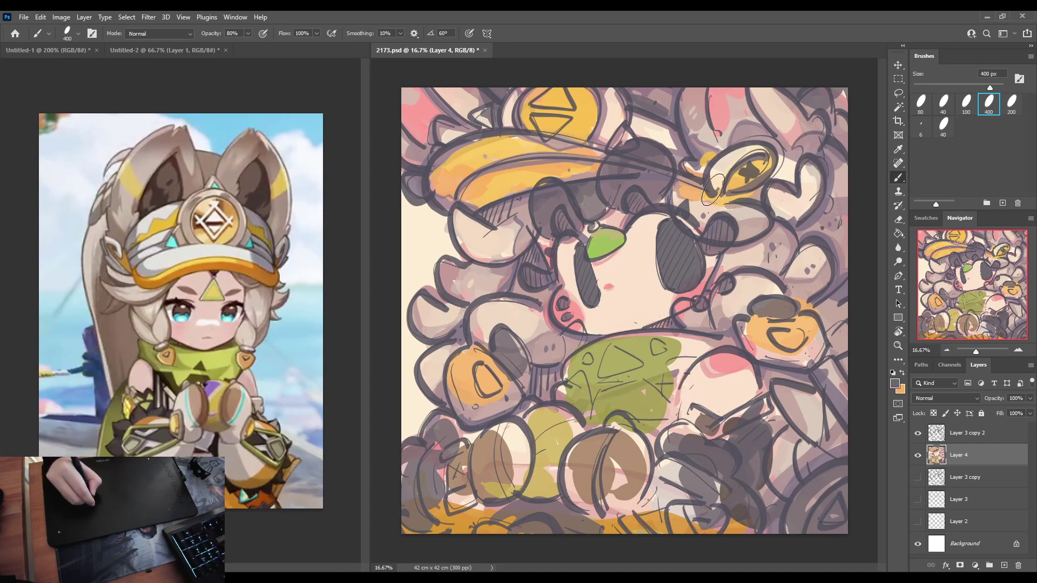
{"action": "left_click", "coordinate": [722, 123], "text": "alt"}
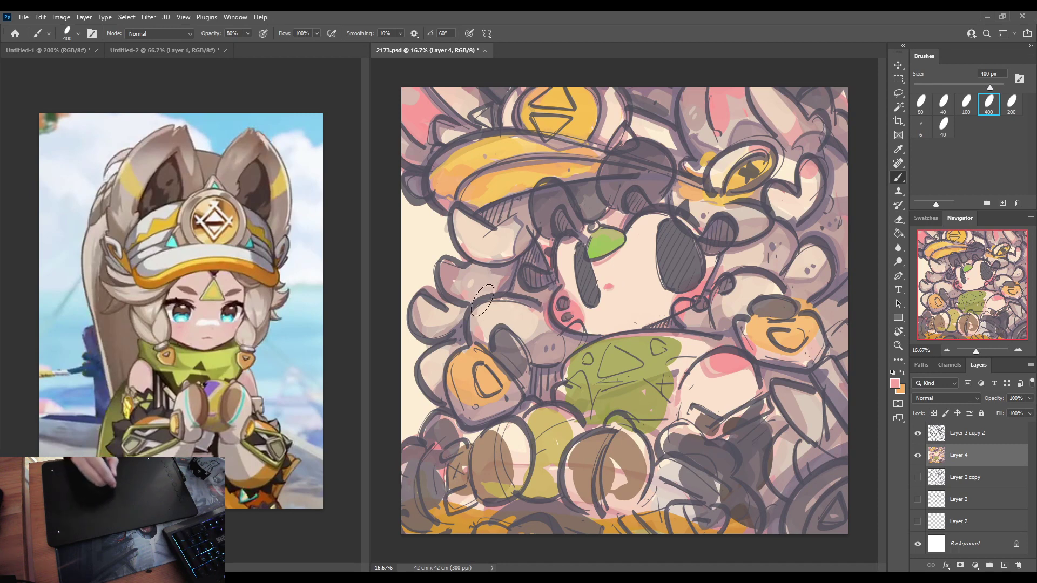
Sample the forehead mark's bright green and paint it across the upper part of the scarf up to the raised hand.
{"action": "left_click", "coordinate": [603, 249], "text": "alt"}
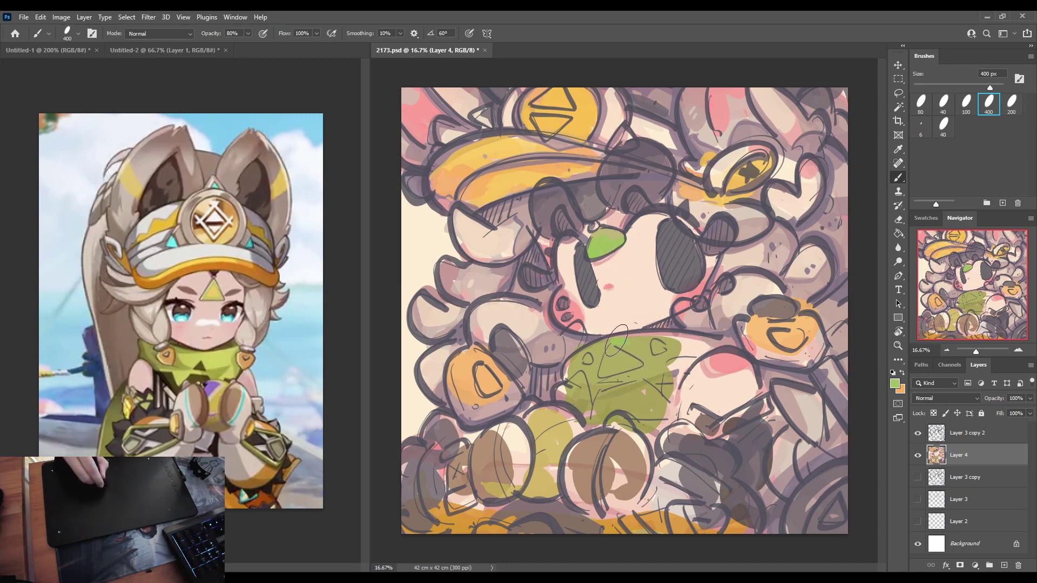
{"action": "left_click_drag", "start_coordinate": [638, 354], "coordinate": [704, 348]}
{"action": "left_click", "coordinate": [664, 359], "text": "alt"}
{"action": "left_click", "coordinate": [695, 347], "text": "alt"}
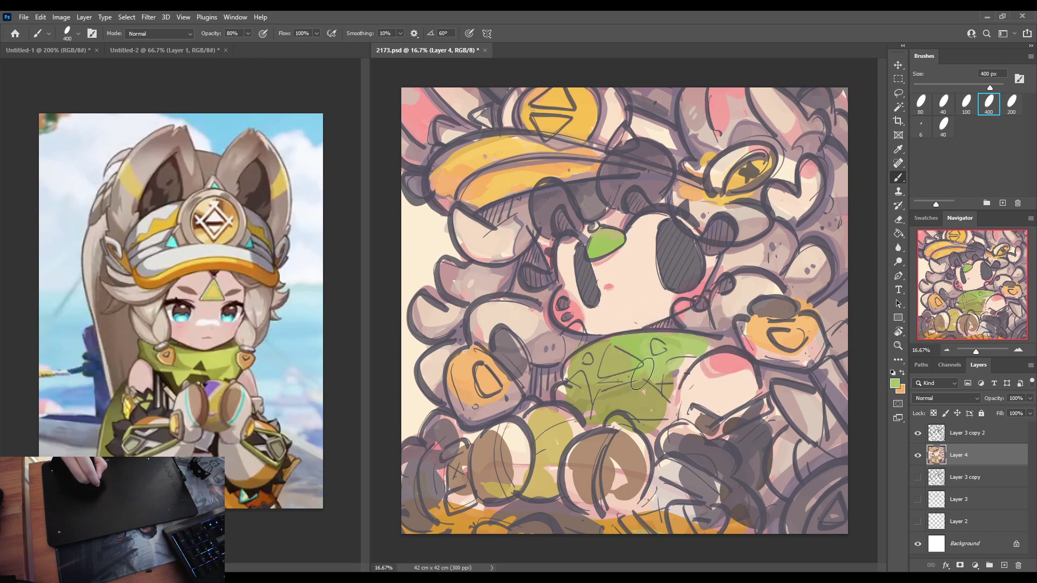
Shift the sampled olive to a cooler green and shade the scarf's lower folds and outer edges with it.
{"action": "left_click", "coordinate": [643, 394], "text": "alt"}
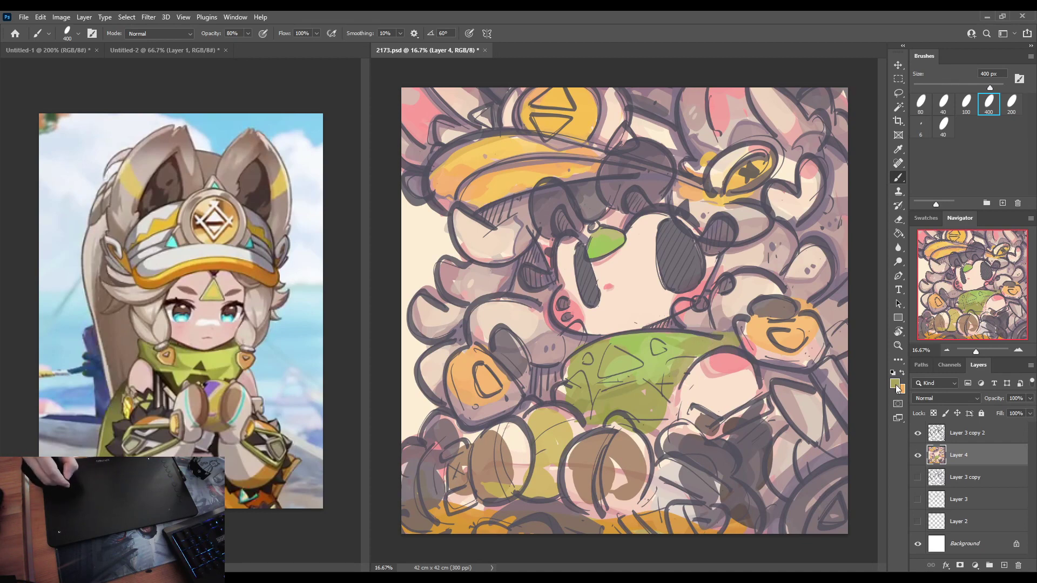
{"action": "key", "text": "i"}
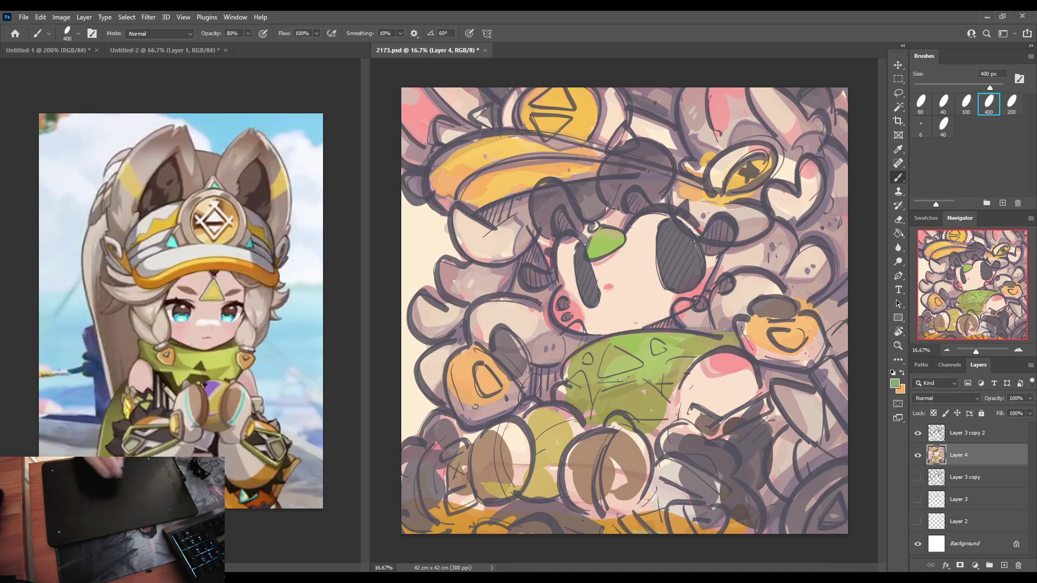
{"action": "left_click", "coordinate": [562, 389]}
{"action": "key", "text": "b"}
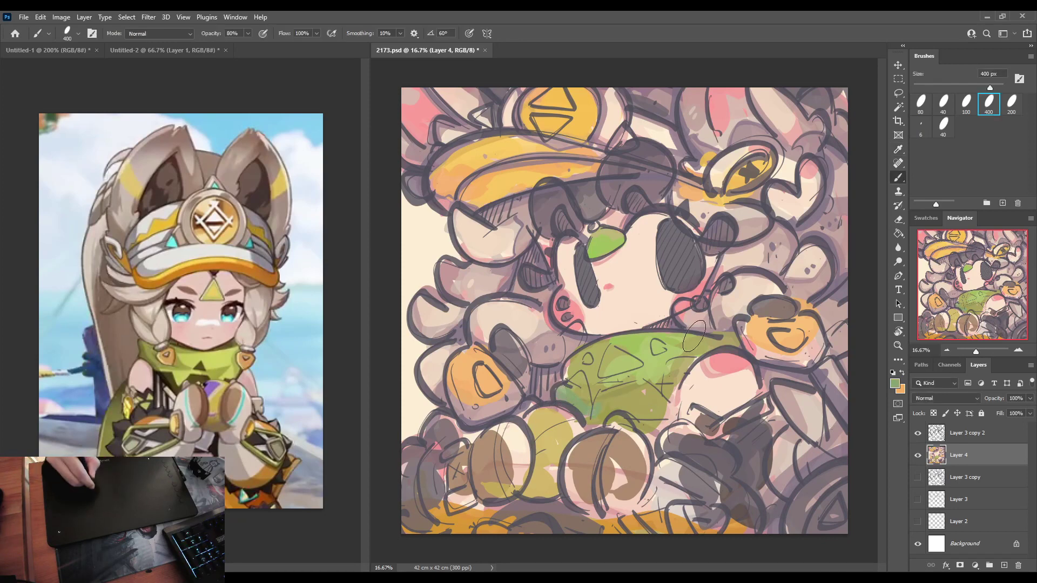
{"action": "mouse_move", "coordinate": [694, 334]}
{"action": "left_mouse_down"}
{"action": "mouse_move", "coordinate": [670, 345]}
{"action": "mouse_move", "coordinate": [671, 366]}
{"action": "mouse_move", "coordinate": [621, 402]}
{"action": "left_mouse_up"}
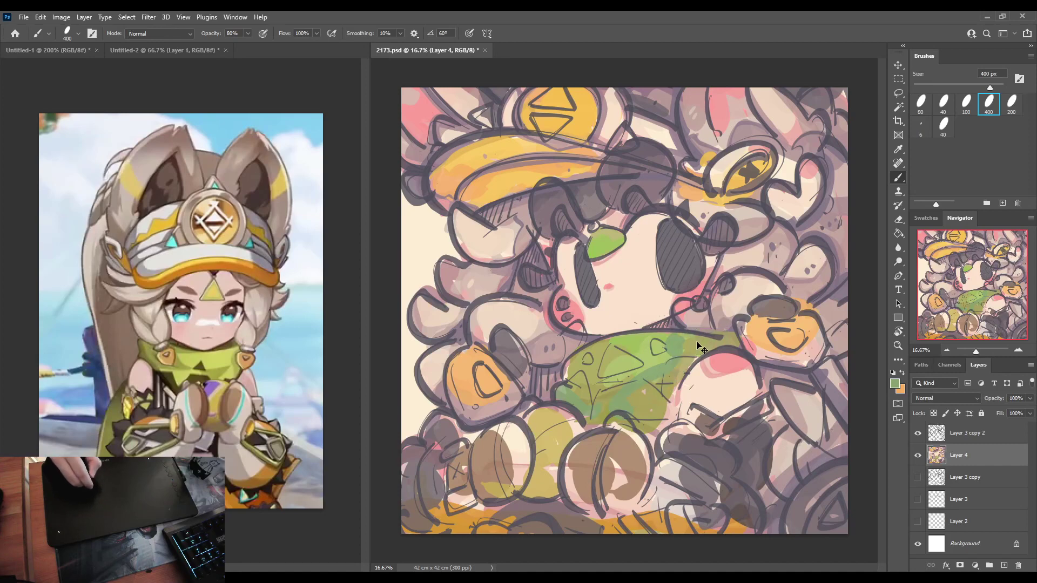
{"action": "key", "text": "ctrl+z"}
{"action": "key", "text": "ctrl+shift+z"}
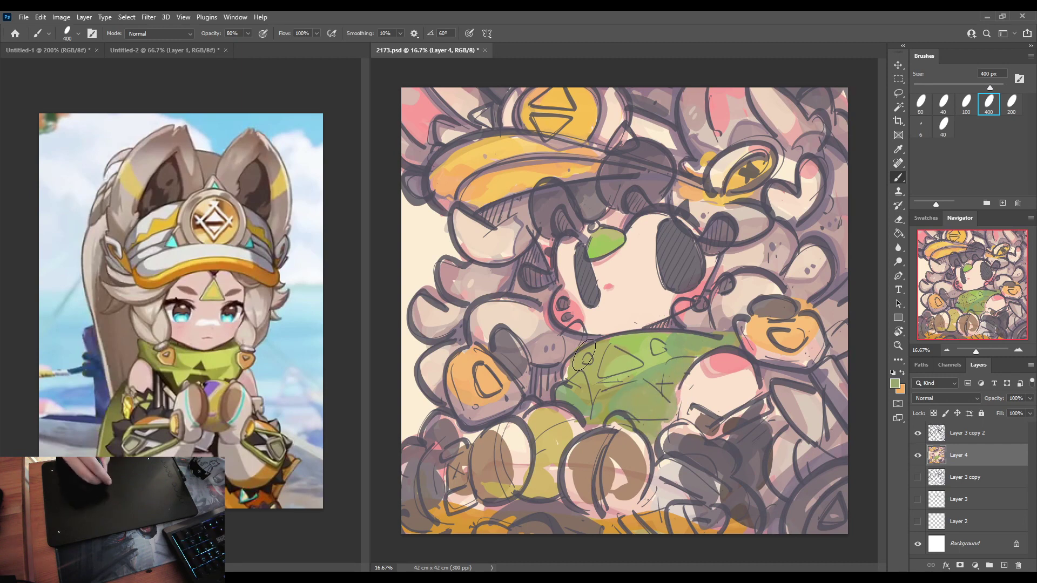
Darken the scarf's edges beside the raised hand and above the ball with sampled grey and muted green.
{"action": "left_click", "coordinate": [682, 374], "text": "alt"}
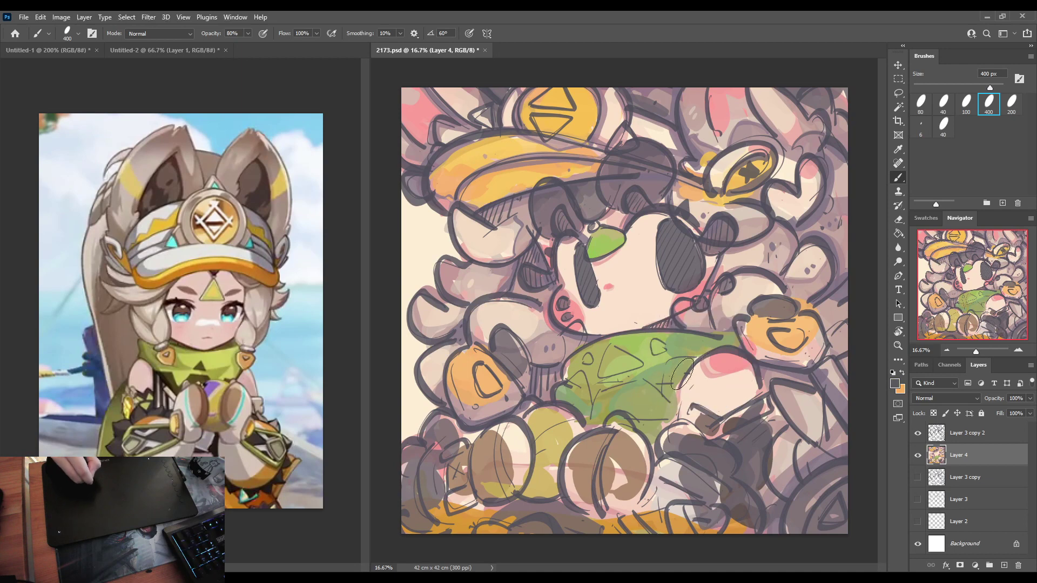
{"action": "left_click_drag", "start_coordinate": [691, 371], "coordinate": [681, 415]}
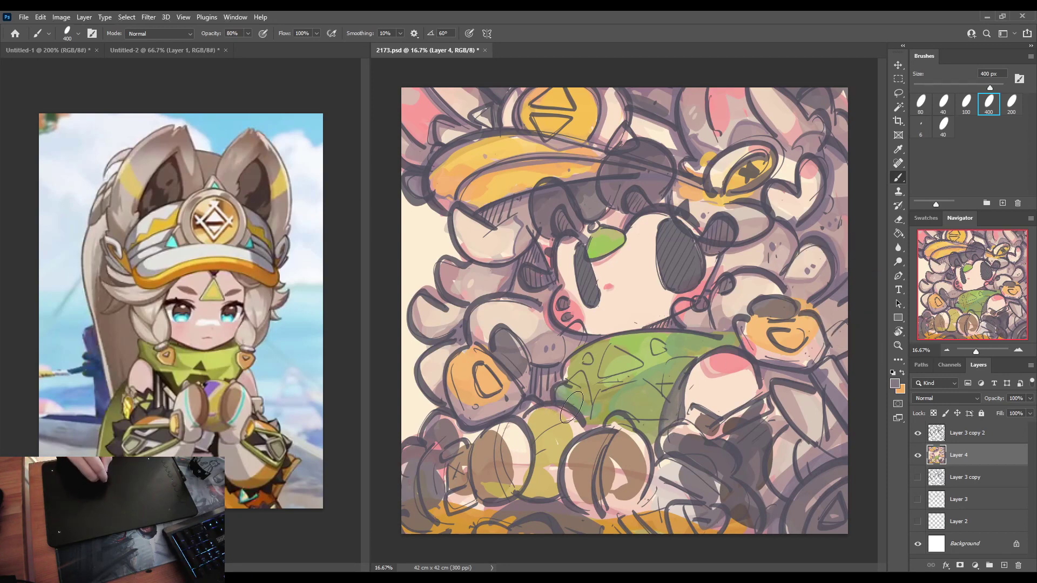
{"action": "left_click", "coordinate": [601, 414], "text": "alt"}
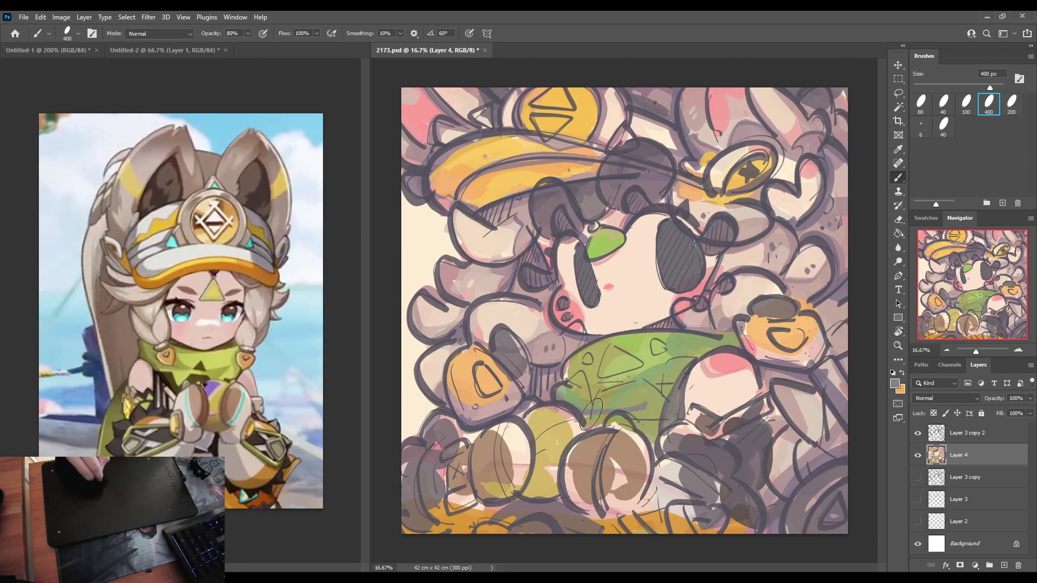
{"action": "left_click", "coordinate": [652, 404], "text": "alt"}
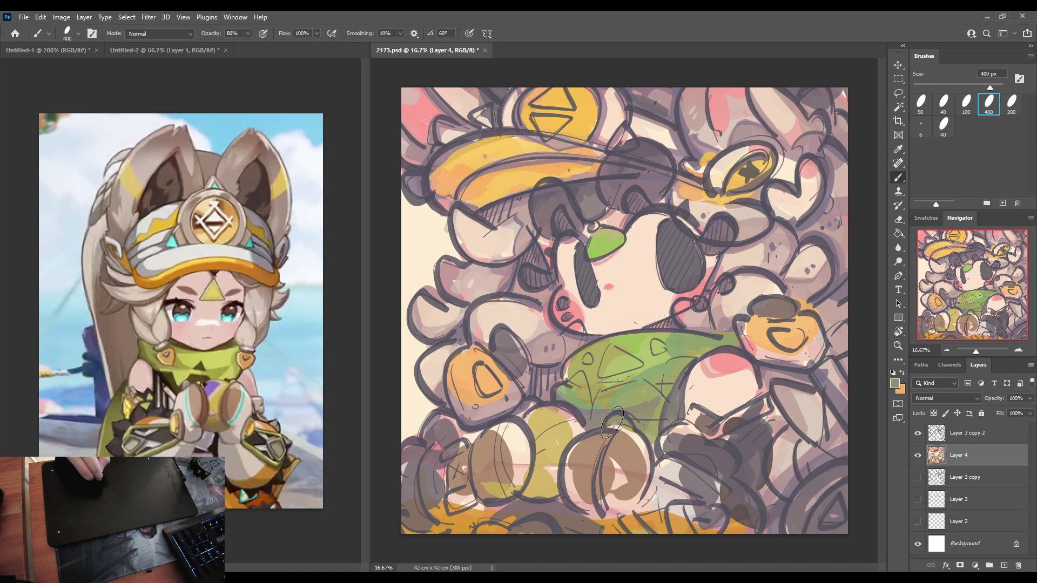
{"action": "left_click", "coordinate": [643, 424], "text": "alt"}
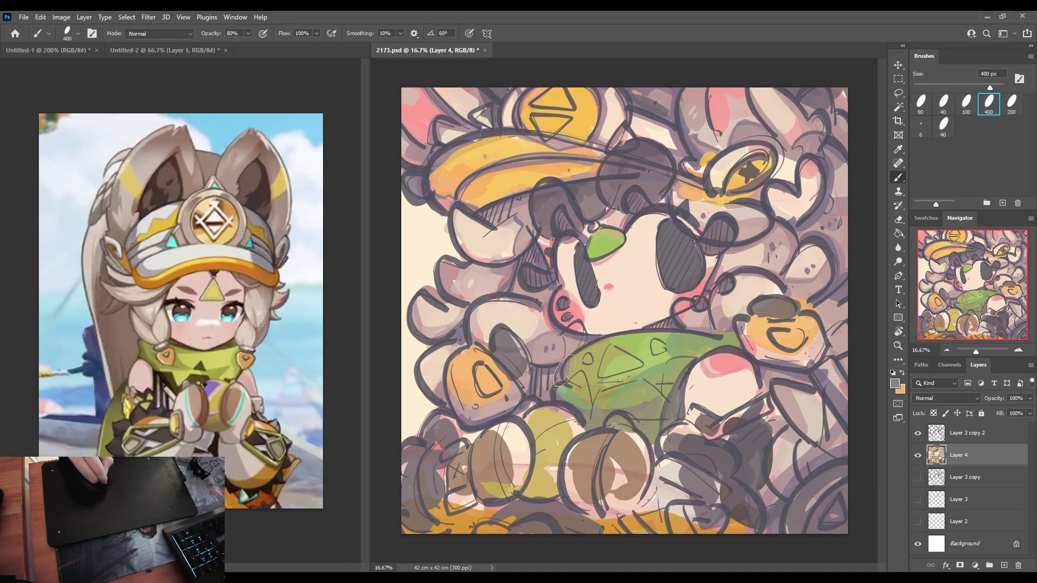
Paint dark fold shadows across the scarf and fill its triangle and round motifs with dark grey-green.
{"action": "mouse_move", "coordinate": [573, 376]}
{"action": "left_mouse_down"}
{"action": "mouse_move", "coordinate": [637, 379]}
{"action": "mouse_move", "coordinate": [615, 390]}
{"action": "mouse_move", "coordinate": [578, 380]}
{"action": "left_mouse_up"}
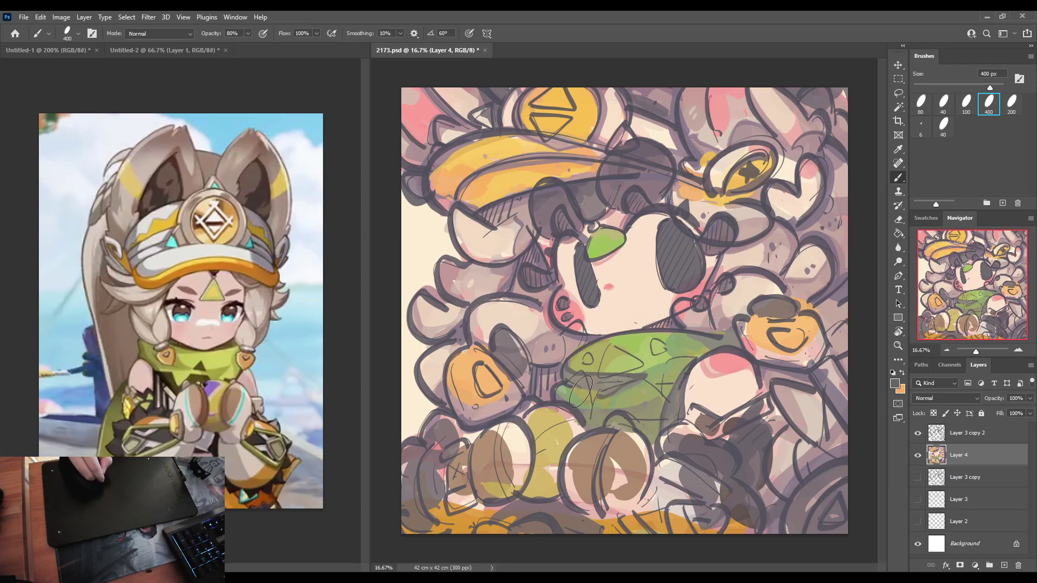
{"action": "mouse_move", "coordinate": [569, 359]}
{"action": "left_mouse_down"}
{"action": "mouse_move", "coordinate": [621, 332]}
{"action": "mouse_move", "coordinate": [681, 330]}
{"action": "mouse_move", "coordinate": [717, 351]}
{"action": "left_mouse_up"}
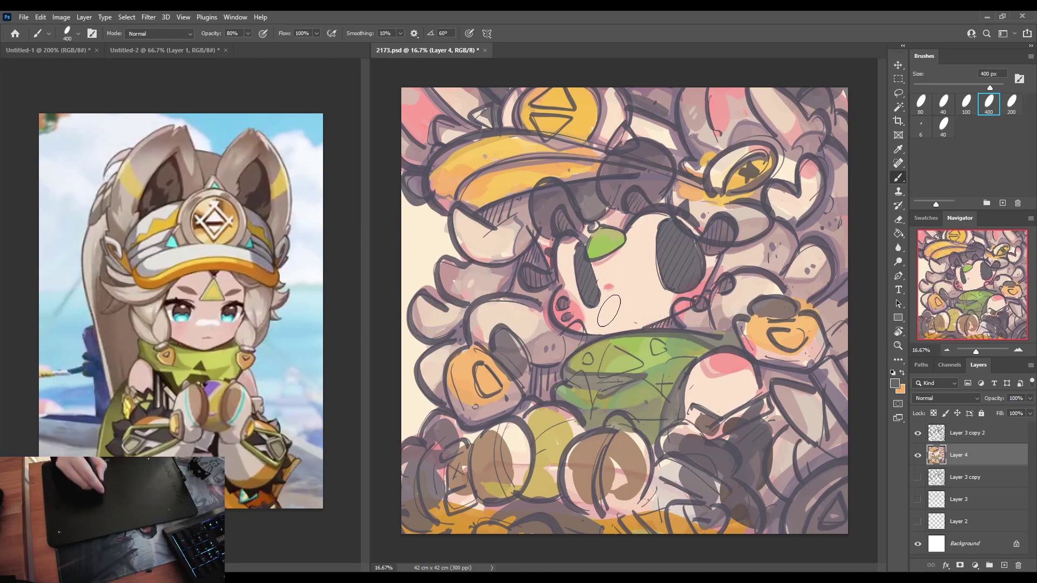
{"action": "mouse_move", "coordinate": [597, 357]}
{"action": "left_mouse_down"}
{"action": "mouse_move", "coordinate": [608, 357]}
{"action": "mouse_move", "coordinate": [604, 373]}
{"action": "mouse_move", "coordinate": [608, 354]}
{"action": "mouse_move", "coordinate": [608, 370]}
{"action": "mouse_move", "coordinate": [627, 362]}
{"action": "mouse_move", "coordinate": [607, 353]}
{"action": "mouse_move", "coordinate": [639, 366]}
{"action": "mouse_move", "coordinate": [607, 352]}
{"action": "mouse_move", "coordinate": [600, 378]}
{"action": "mouse_move", "coordinate": [620, 372]}
{"action": "mouse_move", "coordinate": [621, 350]}
{"action": "mouse_move", "coordinate": [643, 366]}
{"action": "mouse_move", "coordinate": [653, 350]}
{"action": "left_mouse_up"}
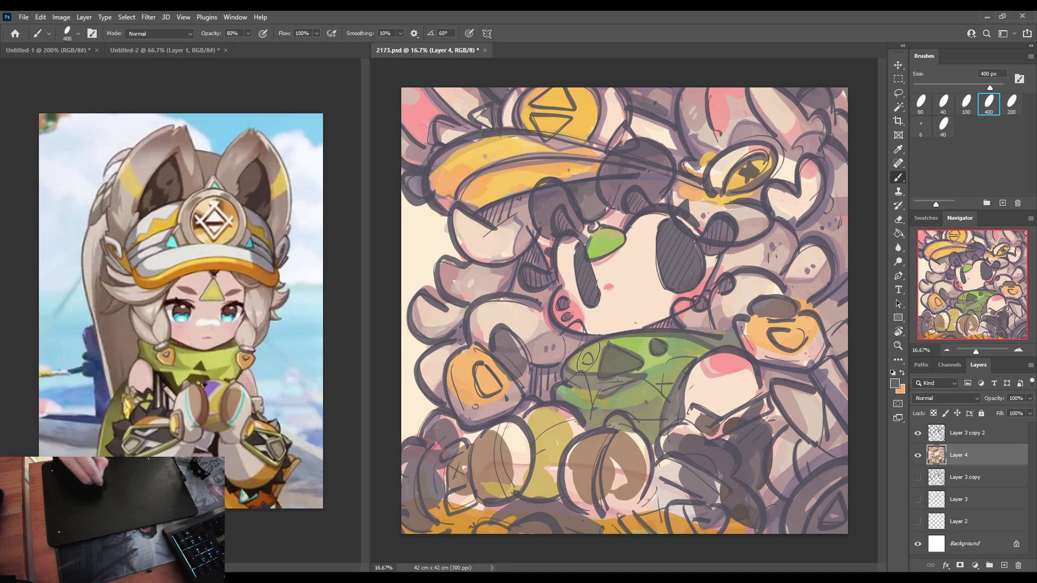
{"action": "mouse_move", "coordinate": [586, 357]}
{"action": "left_mouse_down"}
{"action": "mouse_move", "coordinate": [605, 400]}
{"action": "mouse_move", "coordinate": [596, 418]}
{"action": "mouse_move", "coordinate": [598, 404]}
{"action": "mouse_move", "coordinate": [646, 390]}
{"action": "mouse_move", "coordinate": [598, 414]}
{"action": "mouse_move", "coordinate": [642, 397]}
{"action": "mouse_move", "coordinate": [606, 410]}
{"action": "mouse_move", "coordinate": [650, 412]}
{"action": "mouse_move", "coordinate": [680, 368]}
{"action": "mouse_move", "coordinate": [669, 391]}
{"action": "mouse_move", "coordinate": [678, 365]}
{"action": "left_mouse_up"}
{"action": "mouse_move", "coordinate": [597, 413]}
{"action": "left_mouse_down"}
{"action": "mouse_move", "coordinate": [651, 389]}
{"action": "mouse_move", "coordinate": [662, 402]}
{"action": "mouse_move", "coordinate": [658, 414]}
{"action": "mouse_move", "coordinate": [556, 392]}
{"action": "mouse_move", "coordinate": [571, 382]}
{"action": "mouse_move", "coordinate": [582, 407]}
{"action": "mouse_move", "coordinate": [559, 392]}
{"action": "mouse_move", "coordinate": [578, 403]}
{"action": "mouse_move", "coordinate": [569, 386]}
{"action": "mouse_move", "coordinate": [581, 412]}
{"action": "mouse_move", "coordinate": [609, 383]}
{"action": "mouse_move", "coordinate": [692, 352]}
{"action": "left_mouse_up"}
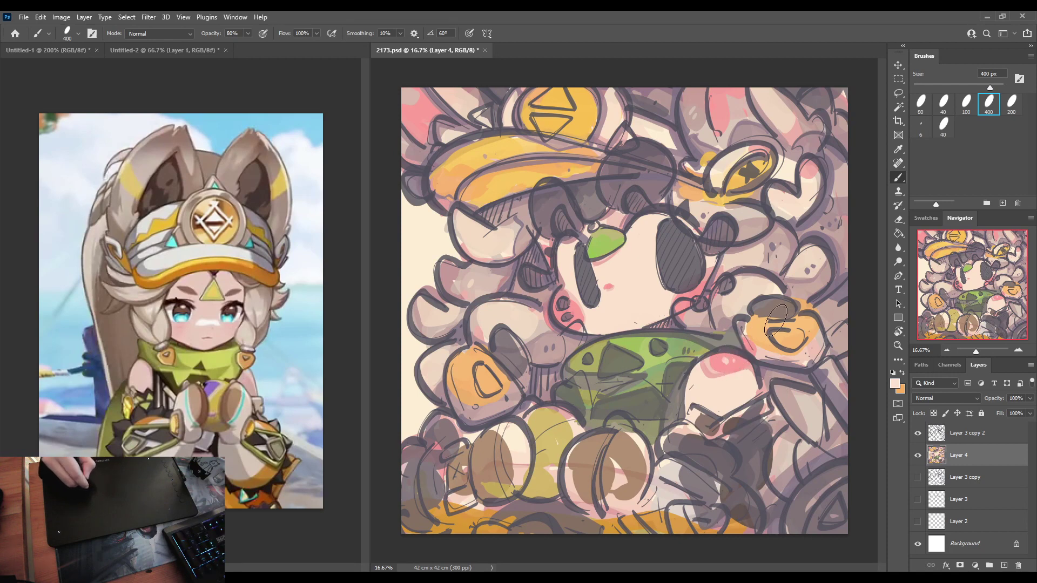
Mix a saturated orange from the sampled yellow and add orange shading to the cap brim, round emblem and ear ornament.
{"action": "left_click", "coordinate": [588, 439], "text": "alt"}
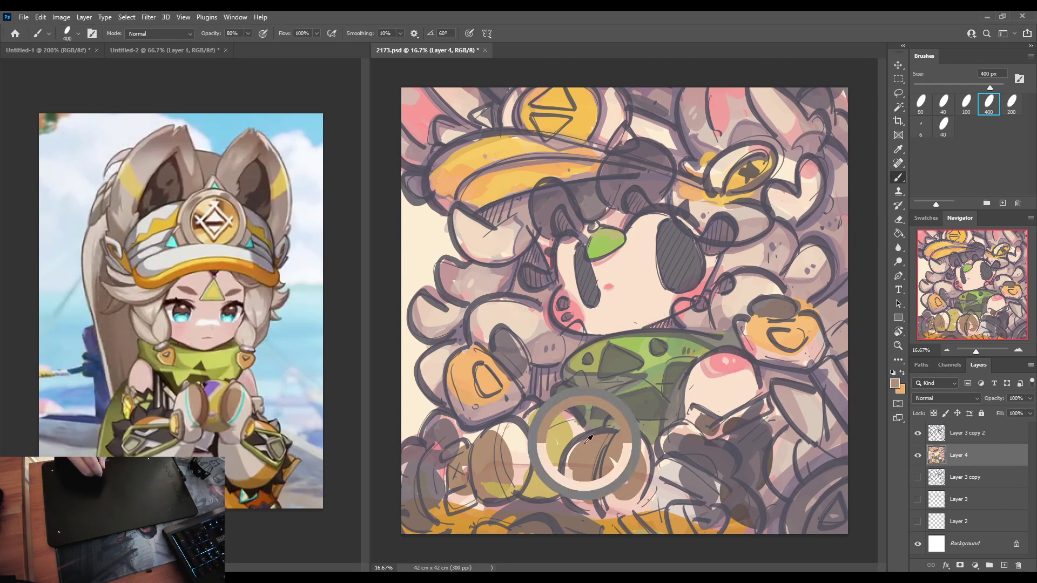
{"action": "left_click", "coordinate": [828, 370], "text": "alt"}
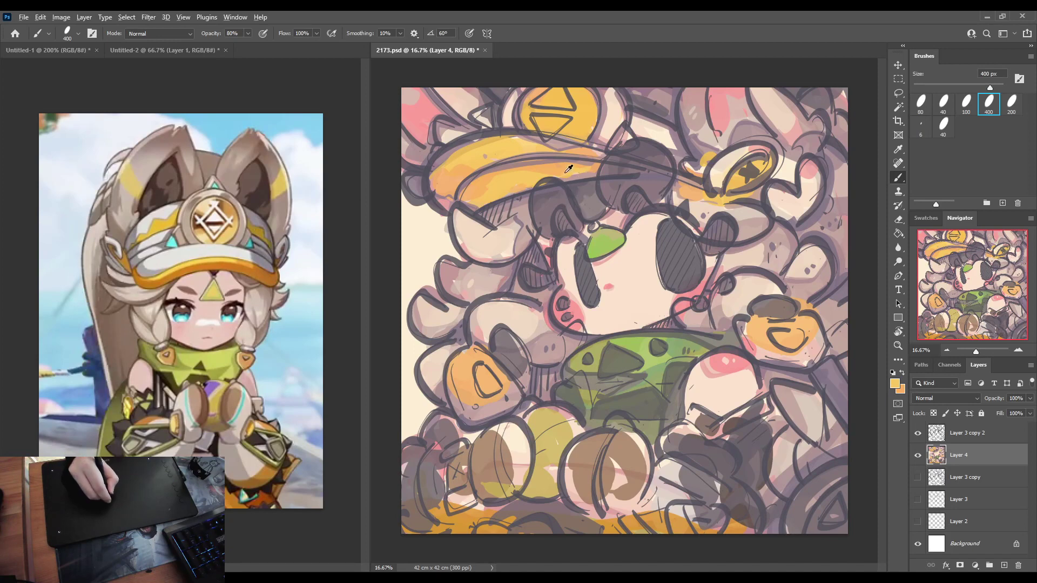
{"action": "key", "text": "i"}
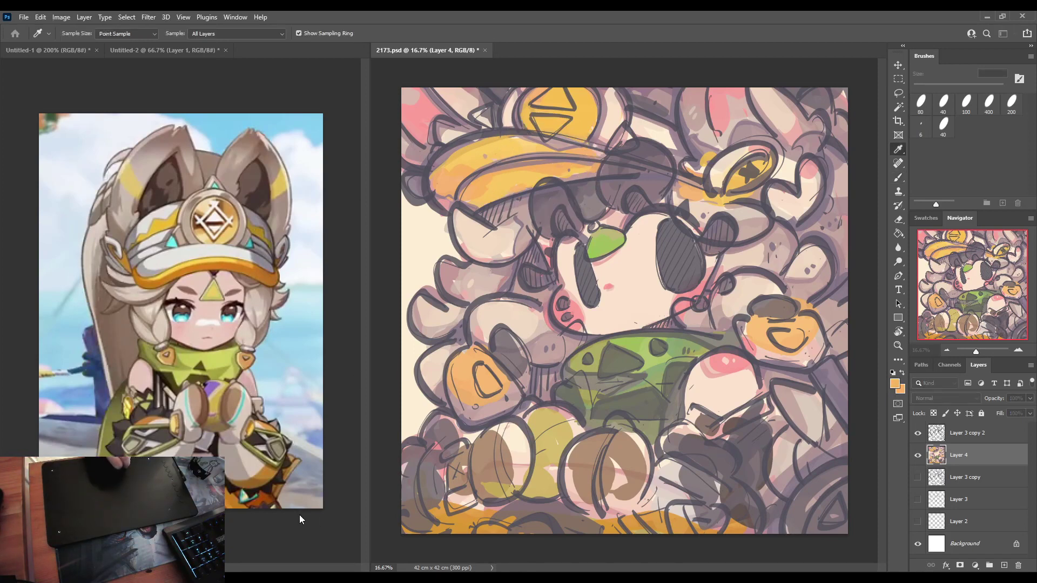
{"action": "key", "text": "b"}
{"action": "left_click_drag", "start_coordinate": [466, 192], "coordinate": [441, 190]}
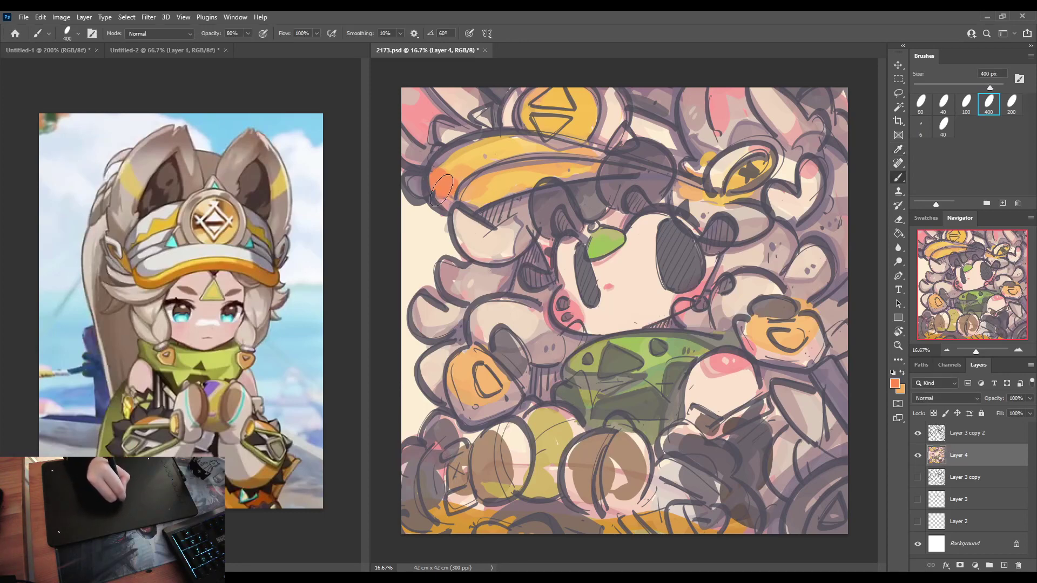
{"action": "mouse_move", "coordinate": [513, 169]}
{"action": "left_mouse_down"}
{"action": "mouse_move", "coordinate": [527, 179]}
{"action": "mouse_move", "coordinate": [543, 170]}
{"action": "mouse_move", "coordinate": [527, 177]}
{"action": "left_mouse_up"}
{"action": "left_click", "coordinate": [521, 173], "text": "alt"}
{"action": "left_click", "coordinate": [545, 171], "text": "alt"}
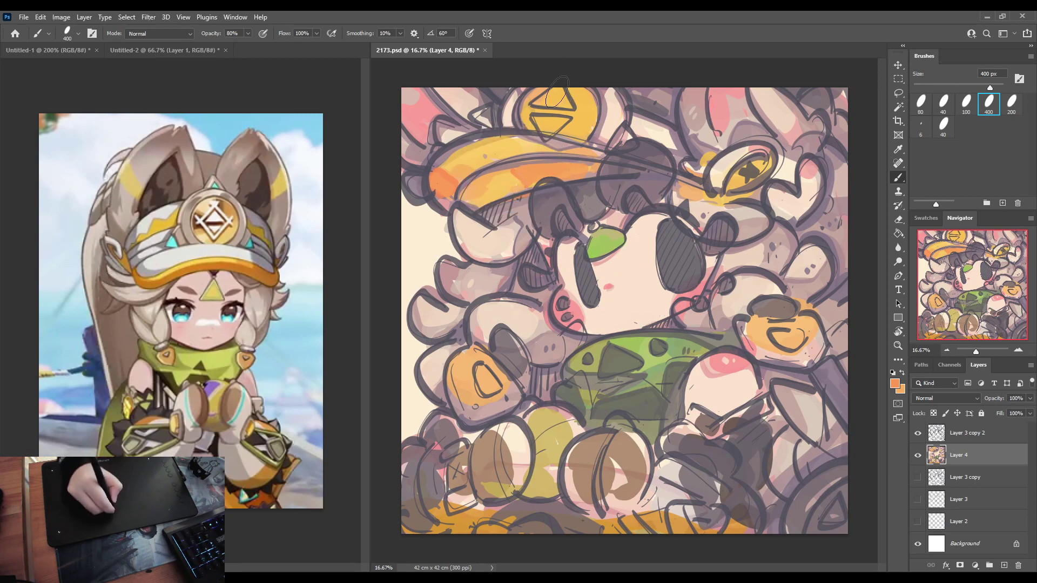
{"action": "left_click_drag", "start_coordinate": [533, 99], "coordinate": [591, 105]}
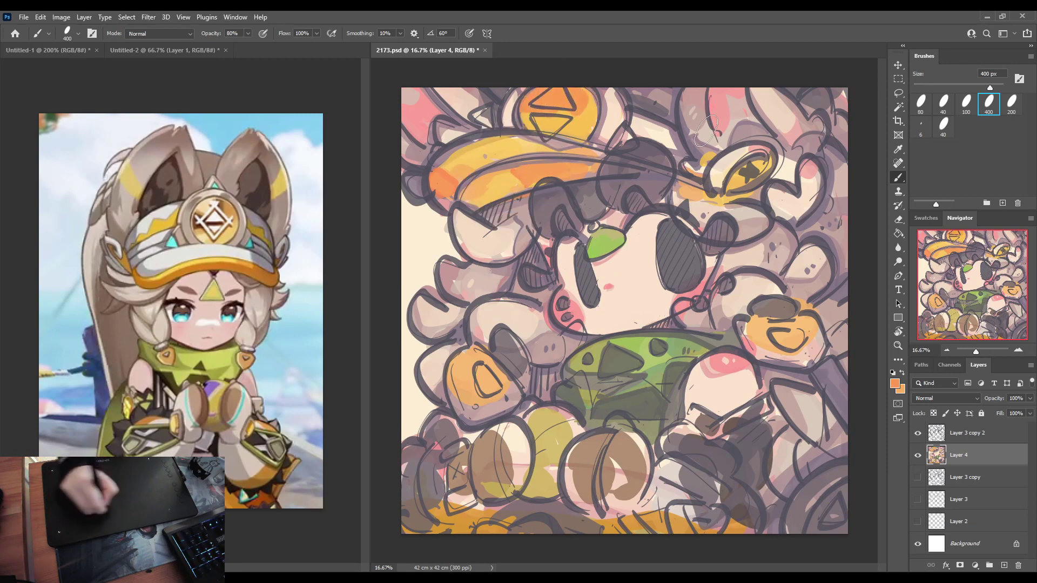
{"action": "mouse_move", "coordinate": [744, 175]}
{"action": "left_mouse_down"}
{"action": "mouse_move", "coordinate": [755, 164]}
{"action": "mouse_move", "coordinate": [748, 170]}
{"action": "left_mouse_up"}
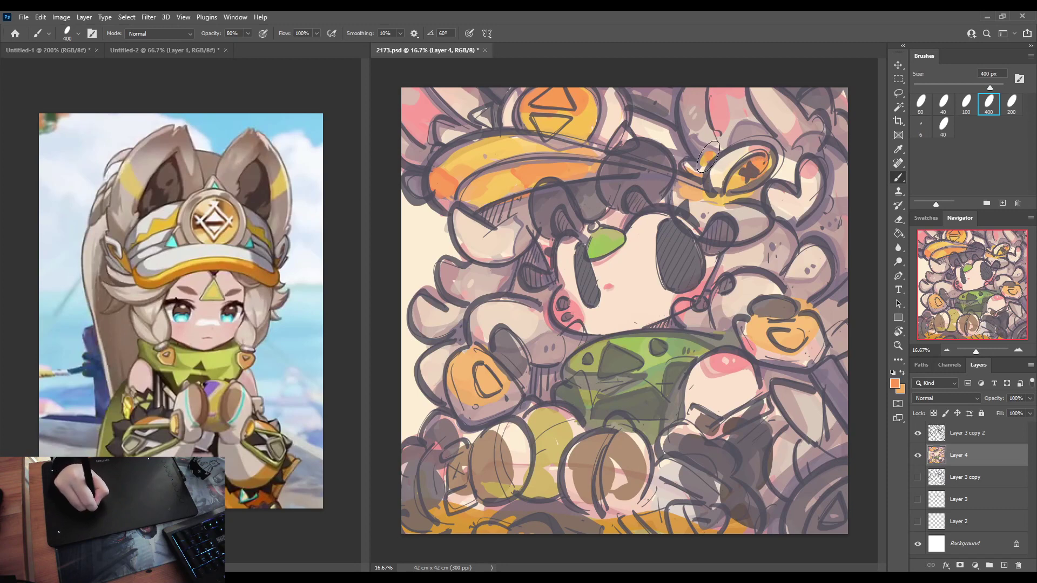
Paint orange shading and yellow highlights on the two orange hair ornaments on Layer 4 with the 400 px brush.
{"action": "left_click_drag", "start_coordinate": [686, 187], "coordinate": [691, 188]}
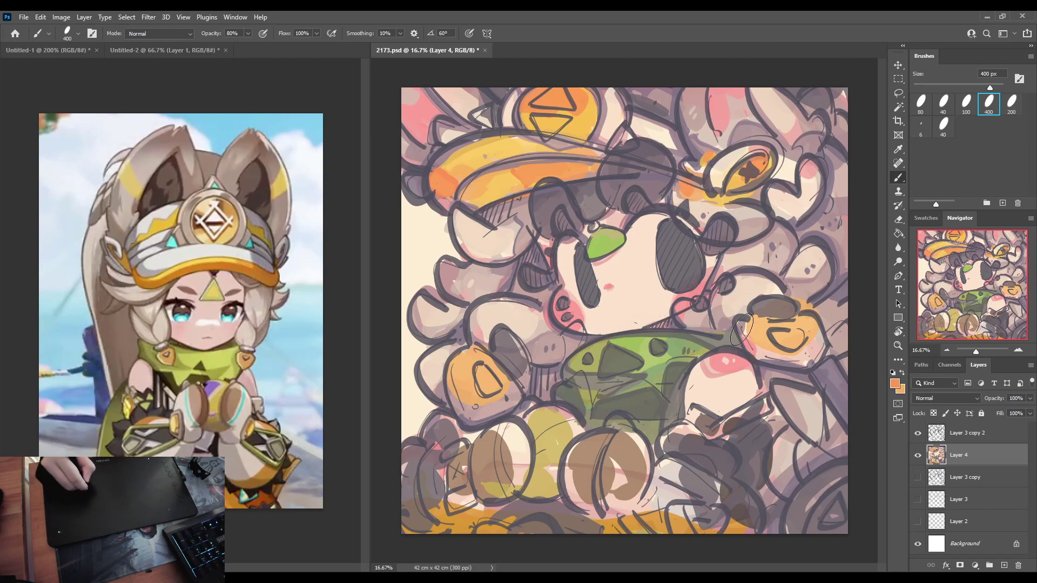
{"action": "left_click_drag", "start_coordinate": [742, 333], "coordinate": [791, 348]}
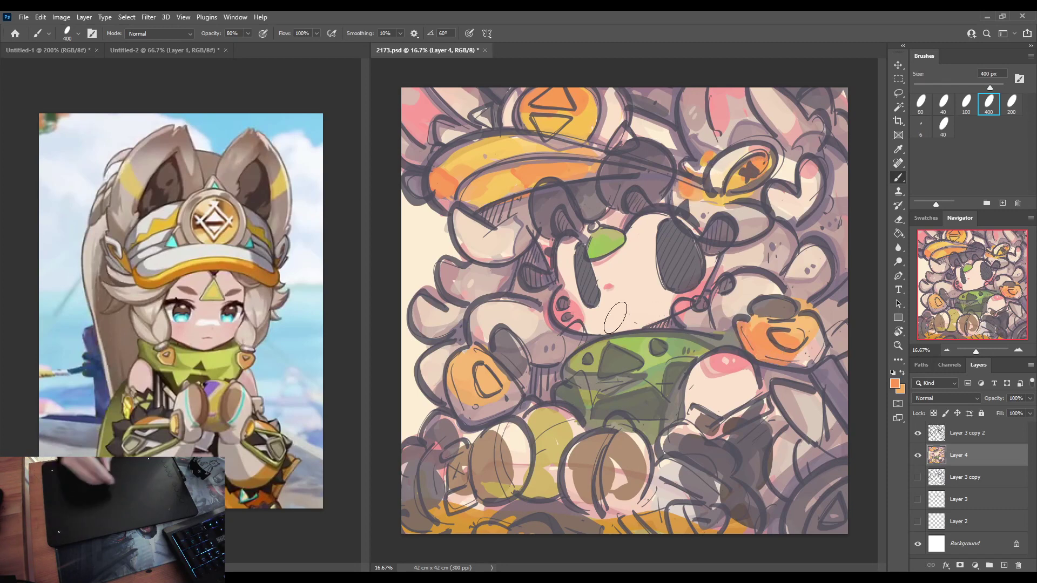
{"action": "mouse_move", "coordinate": [480, 404]}
{"action": "left_mouse_down"}
{"action": "mouse_move", "coordinate": [461, 396]}
{"action": "mouse_move", "coordinate": [467, 415]}
{"action": "mouse_move", "coordinate": [462, 403]}
{"action": "mouse_move", "coordinate": [497, 409]}
{"action": "mouse_move", "coordinate": [469, 415]}
{"action": "mouse_move", "coordinate": [512, 400]}
{"action": "left_mouse_up"}
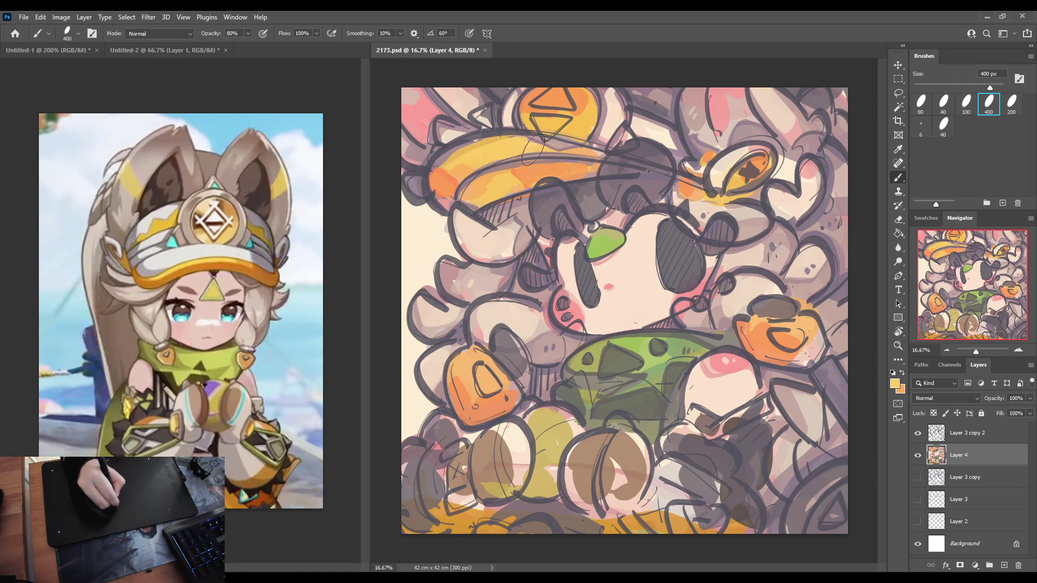
{"action": "mouse_move", "coordinate": [806, 354]}
{"action": "left_mouse_down"}
{"action": "mouse_move", "coordinate": [785, 356]}
{"action": "mouse_move", "coordinate": [813, 350]}
{"action": "mouse_move", "coordinate": [810, 328]}
{"action": "left_mouse_up"}
{"action": "mouse_move", "coordinate": [456, 376]}
{"action": "left_mouse_down"}
{"action": "mouse_move", "coordinate": [484, 393]}
{"action": "mouse_move", "coordinate": [479, 366]}
{"action": "mouse_move", "coordinate": [509, 394]}
{"action": "mouse_move", "coordinate": [483, 358]}
{"action": "mouse_move", "coordinate": [504, 383]}
{"action": "left_mouse_up"}
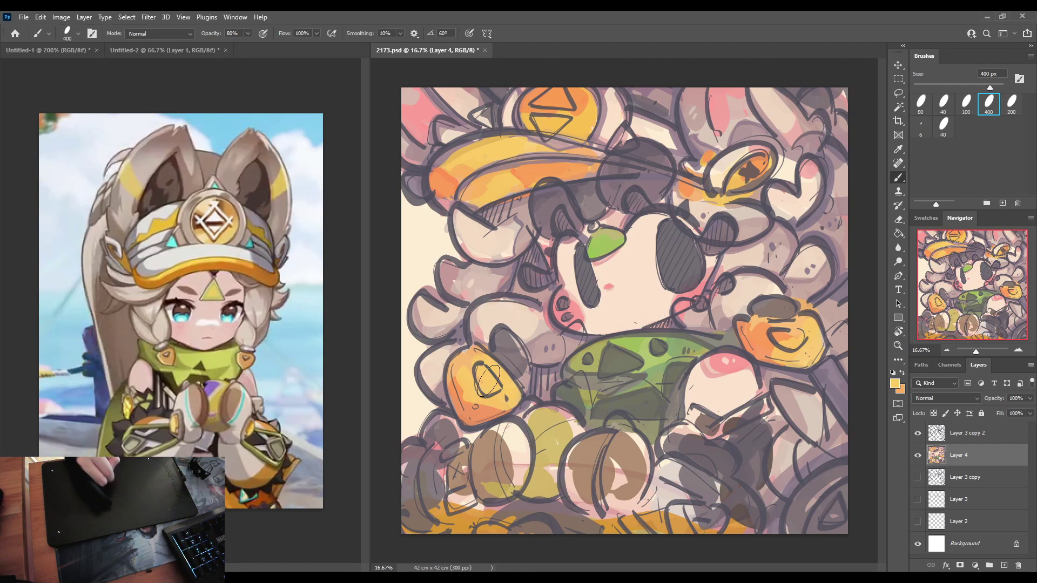
Sample the dark grey and paint the dark shapes and shadows along the upper edges of both orange hair ornaments.
{"action": "left_click", "coordinate": [498, 337], "text": "alt"}
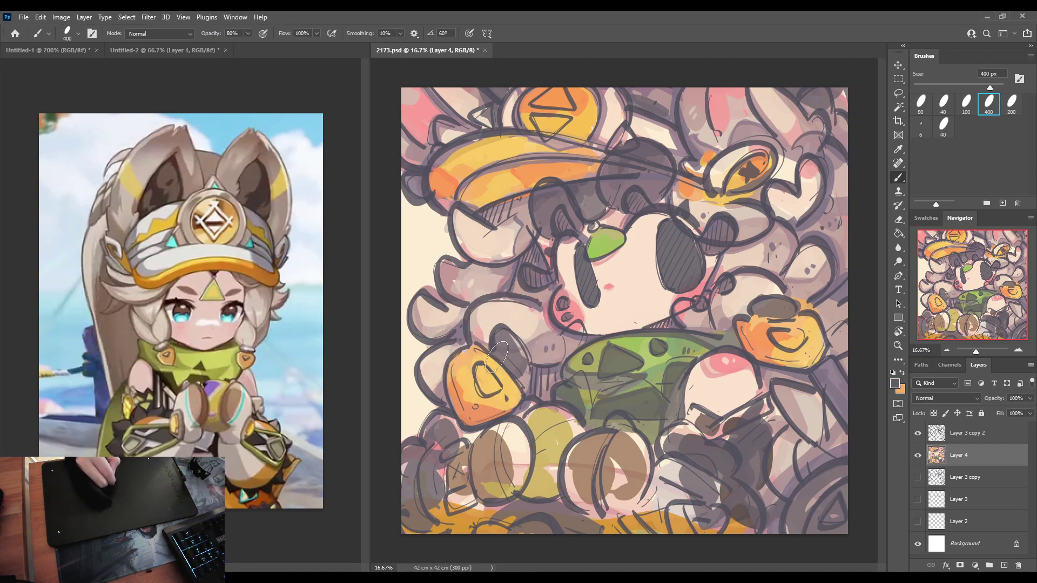
{"action": "mouse_move", "coordinate": [498, 346]}
{"action": "left_mouse_down"}
{"action": "mouse_move", "coordinate": [510, 368]}
{"action": "mouse_move", "coordinate": [524, 362]}
{"action": "left_mouse_up"}
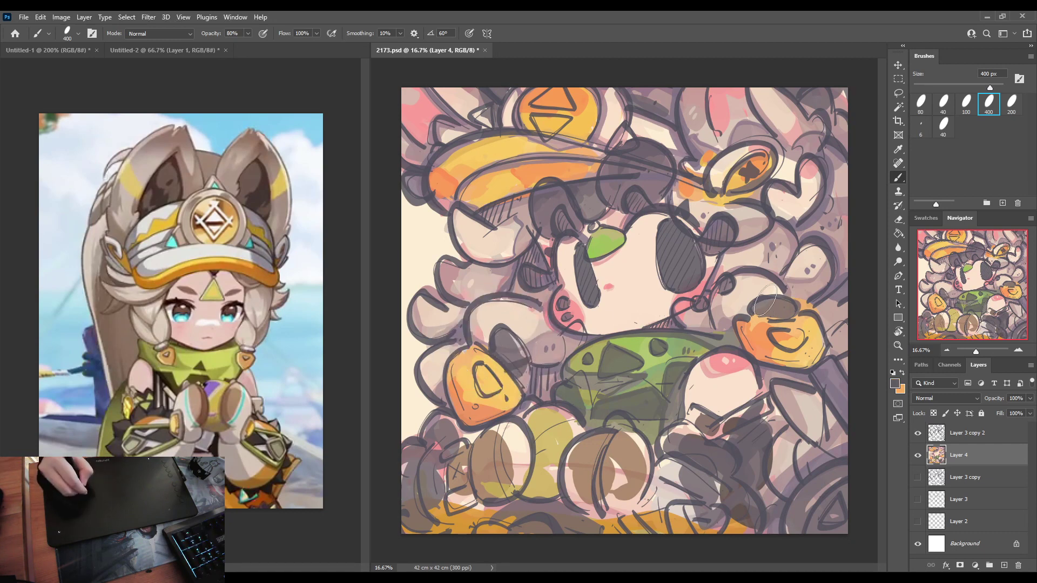
{"action": "mouse_move", "coordinate": [766, 300]}
{"action": "left_mouse_down"}
{"action": "mouse_move", "coordinate": [784, 314]}
{"action": "mouse_move", "coordinate": [780, 296]}
{"action": "left_mouse_up"}
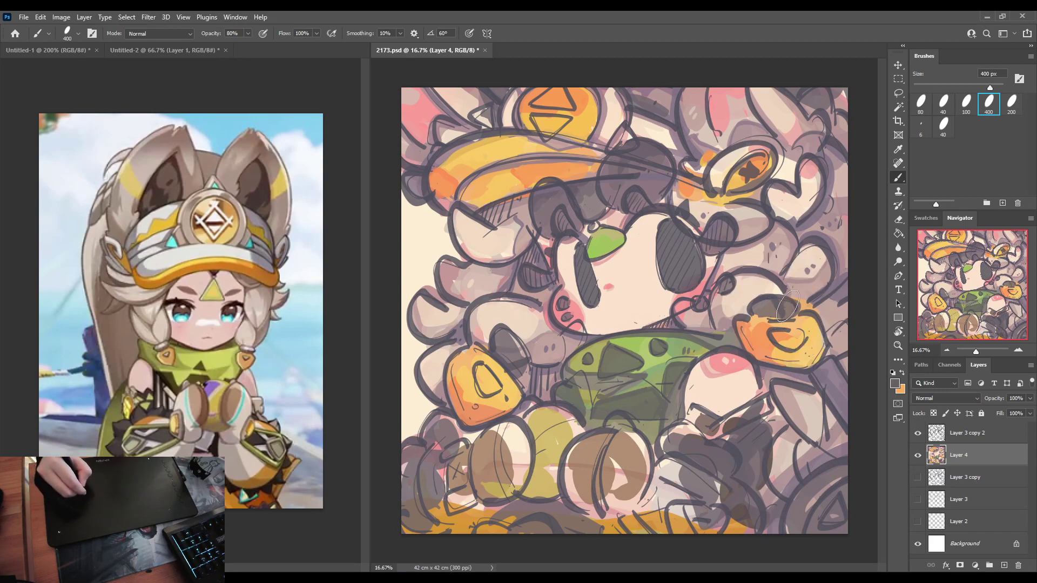
{"action": "left_click_drag", "start_coordinate": [787, 305], "coordinate": [793, 312]}
{"action": "left_click_drag", "start_coordinate": [755, 320], "coordinate": [807, 317]}
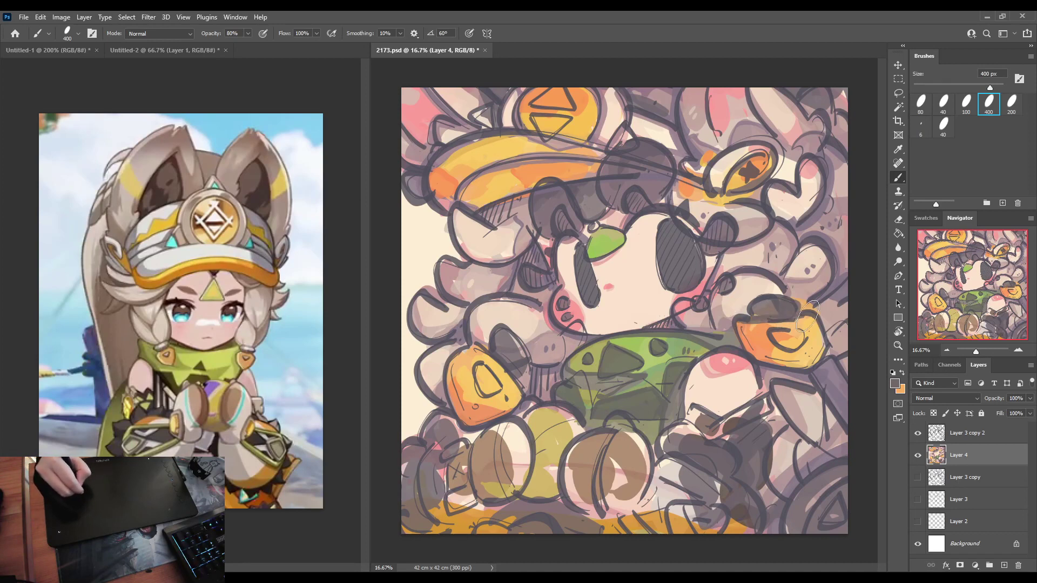
{"action": "left_click_drag", "start_coordinate": [527, 367], "coordinate": [529, 385]}
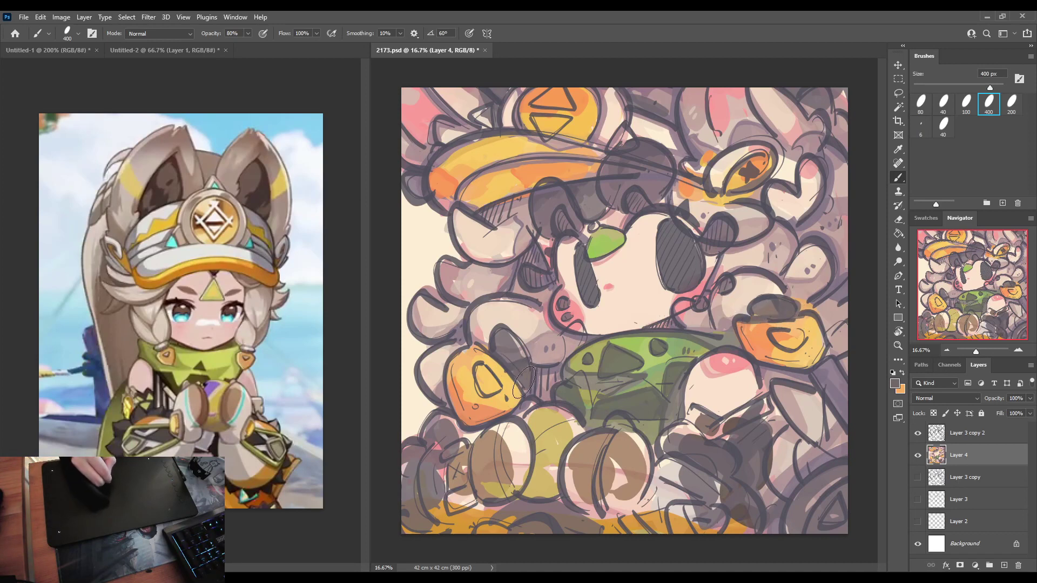
{"action": "left_click_drag", "start_coordinate": [494, 350], "coordinate": [531, 398]}
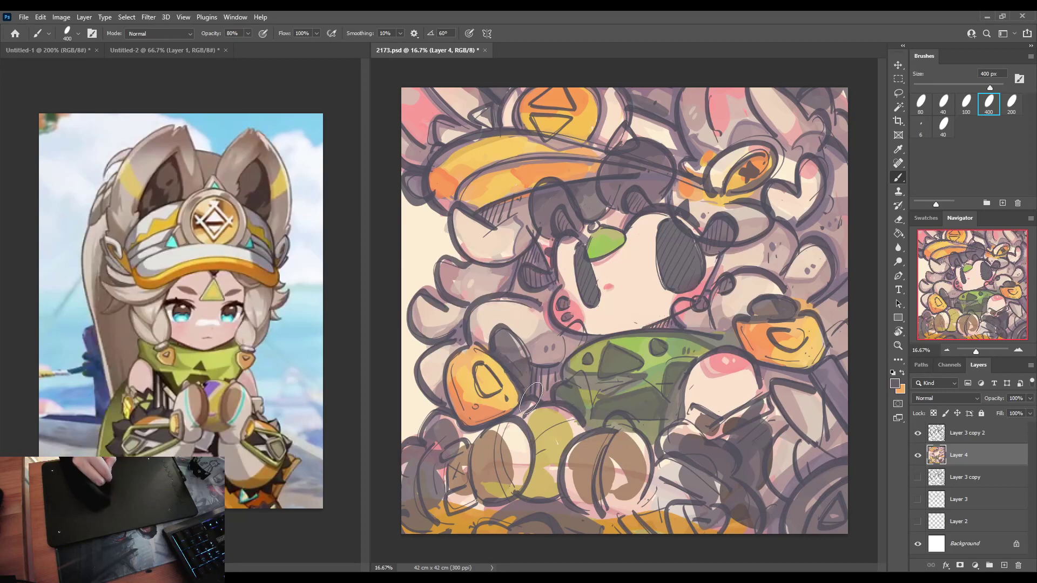
{"action": "mouse_move", "coordinate": [500, 330]}
{"action": "left_mouse_down"}
{"action": "mouse_move", "coordinate": [525, 356]}
{"action": "mouse_move", "coordinate": [529, 402]}
{"action": "mouse_move", "coordinate": [524, 388]}
{"action": "mouse_move", "coordinate": [565, 362]}
{"action": "mouse_move", "coordinate": [549, 400]}
{"action": "mouse_move", "coordinate": [497, 398]}
{"action": "left_mouse_up"}
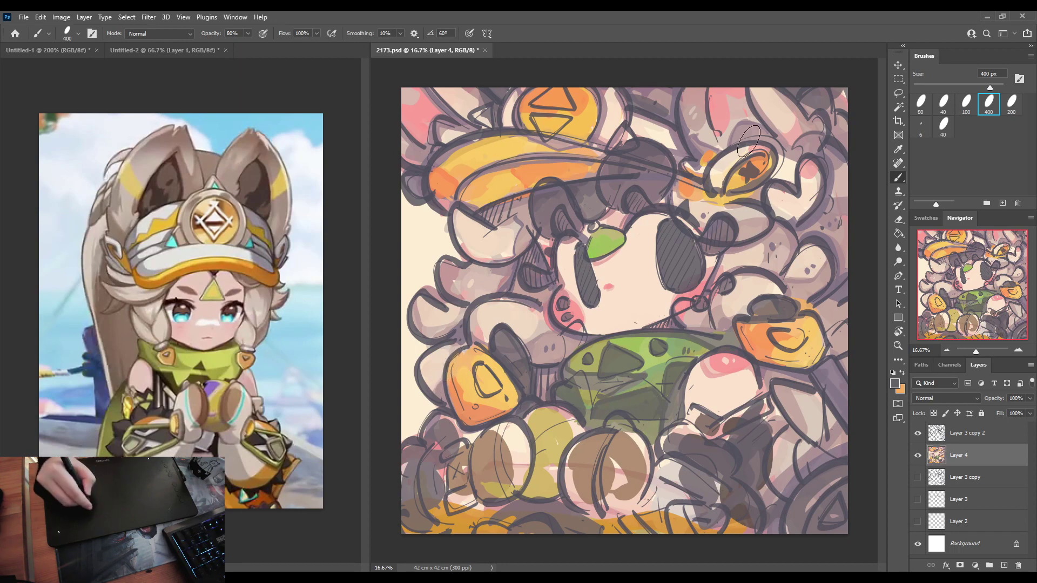
Sample a dark grey from the painting and fill the inner shapes of both orange hair ornaments with it.
{"action": "left_click", "coordinate": [698, 147], "text": "alt"}
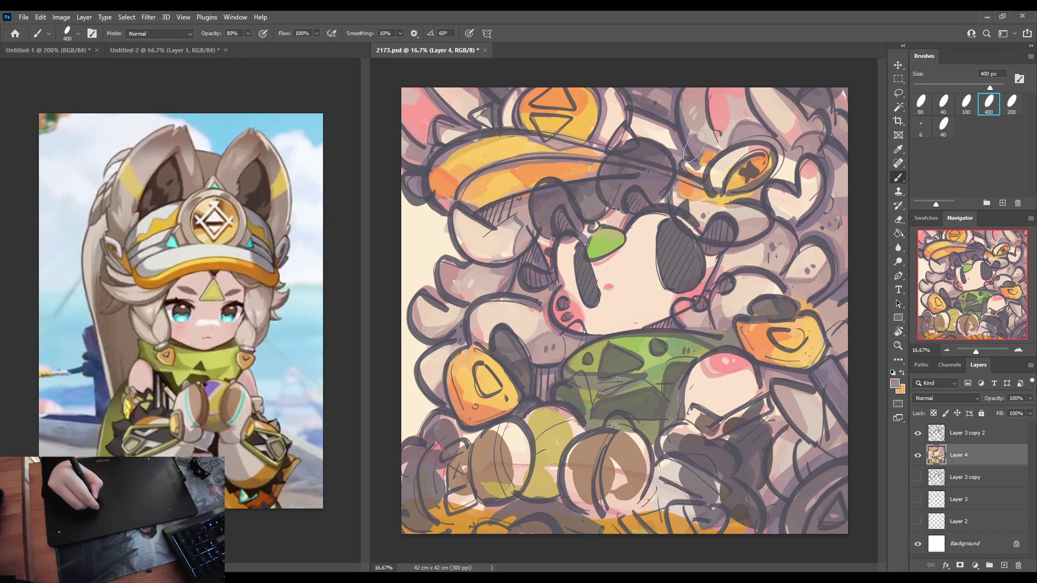
{"action": "left_click", "coordinate": [667, 112], "text": "alt"}
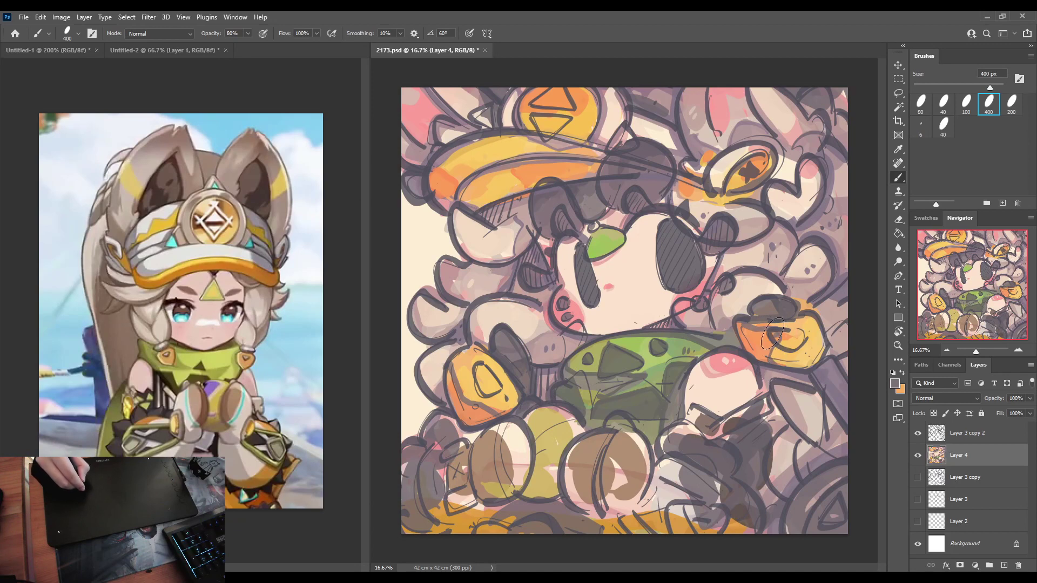
{"action": "mouse_move", "coordinate": [773, 334]}
{"action": "left_mouse_down"}
{"action": "mouse_move", "coordinate": [799, 343]}
{"action": "mouse_move", "coordinate": [772, 342]}
{"action": "left_mouse_up"}
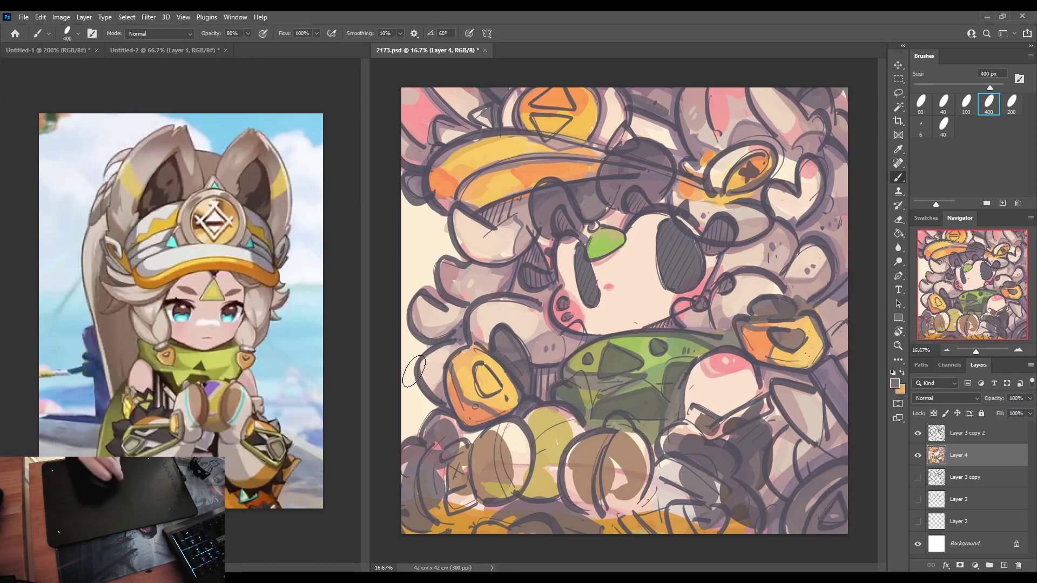
{"action": "left_click_drag", "start_coordinate": [482, 374], "coordinate": [496, 387]}
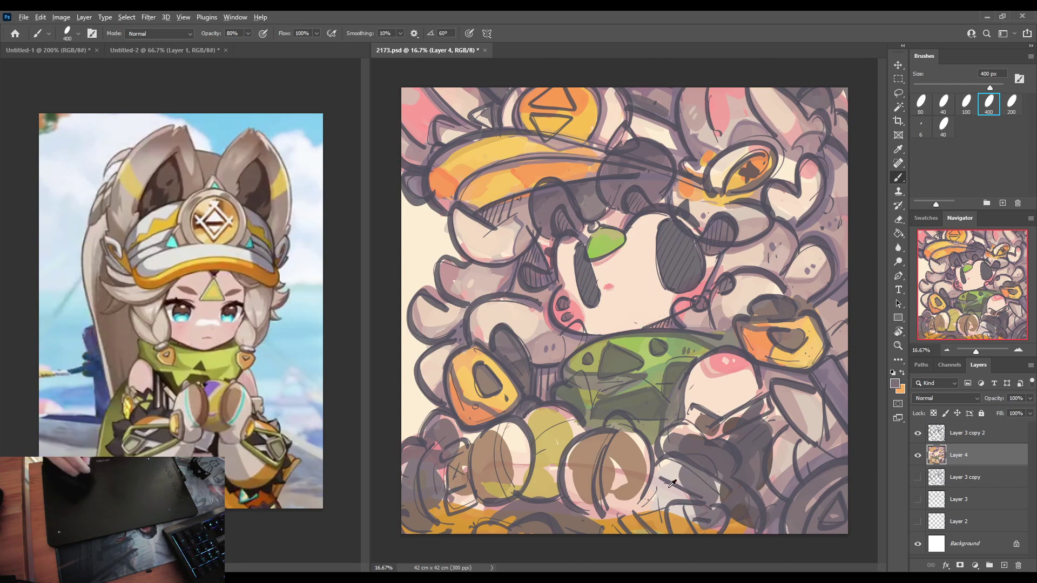
Paint the lower-left corner of the artwork with dark grey and brown tones sampled from the painting.
{"action": "left_click", "coordinate": [714, 449], "text": "alt"}
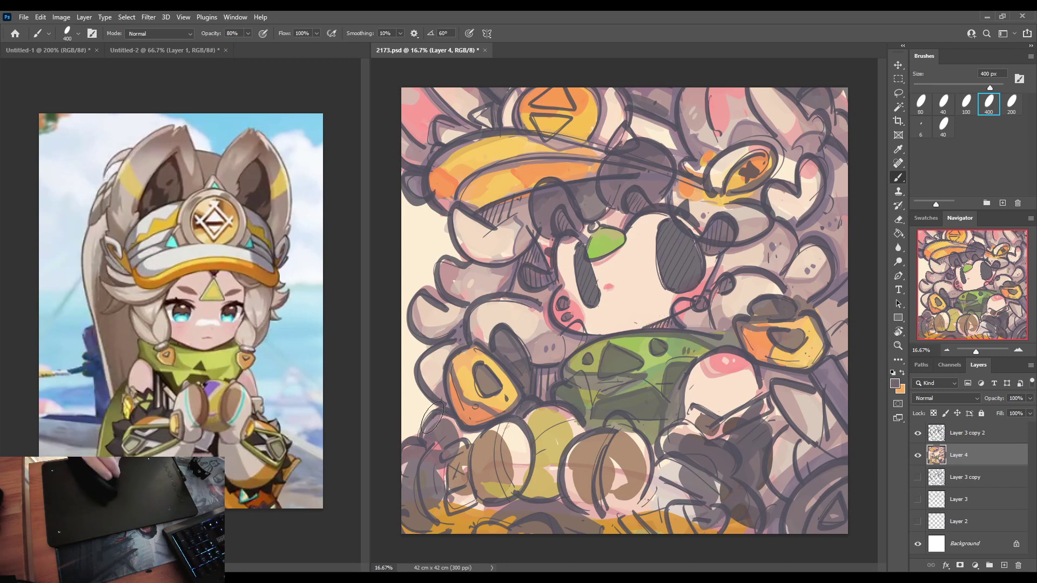
{"action": "left_click", "coordinate": [422, 440], "text": "alt"}
{"action": "mouse_move", "coordinate": [400, 475]}
{"action": "left_mouse_down"}
{"action": "mouse_move", "coordinate": [420, 516]}
{"action": "mouse_move", "coordinate": [403, 519]}
{"action": "mouse_move", "coordinate": [422, 538]}
{"action": "left_mouse_up"}
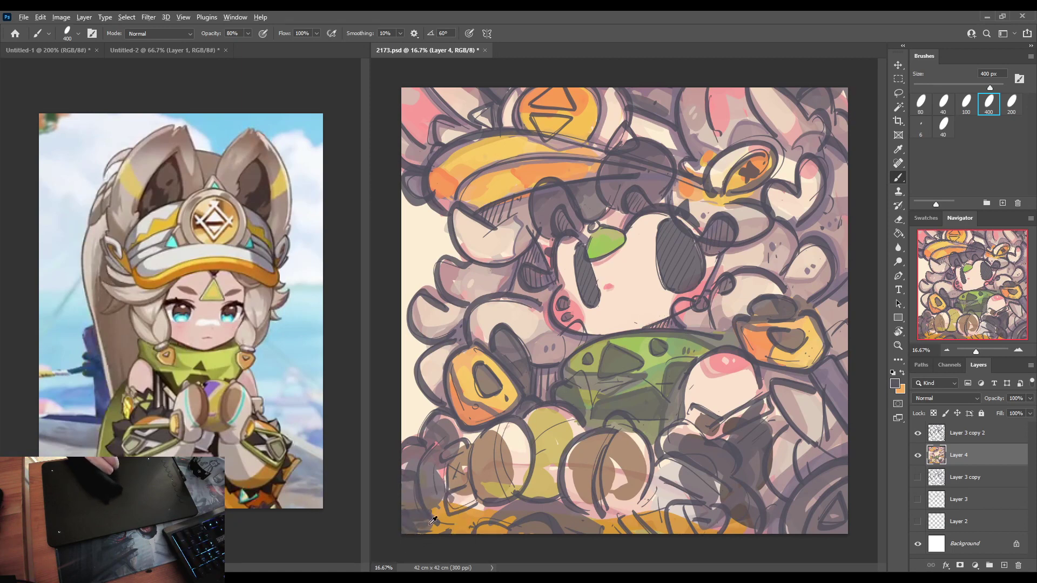
{"action": "left_click", "coordinate": [431, 523], "text": "alt"}
{"action": "left_click", "coordinate": [420, 519], "text": "alt"}
{"action": "left_click", "coordinate": [440, 528], "text": "alt"}
{"action": "mouse_move", "coordinate": [424, 528]}
{"action": "left_mouse_down"}
{"action": "mouse_move", "coordinate": [403, 523]}
{"action": "mouse_move", "coordinate": [411, 490]}
{"action": "mouse_move", "coordinate": [399, 477]}
{"action": "mouse_move", "coordinate": [419, 454]}
{"action": "left_mouse_up"}
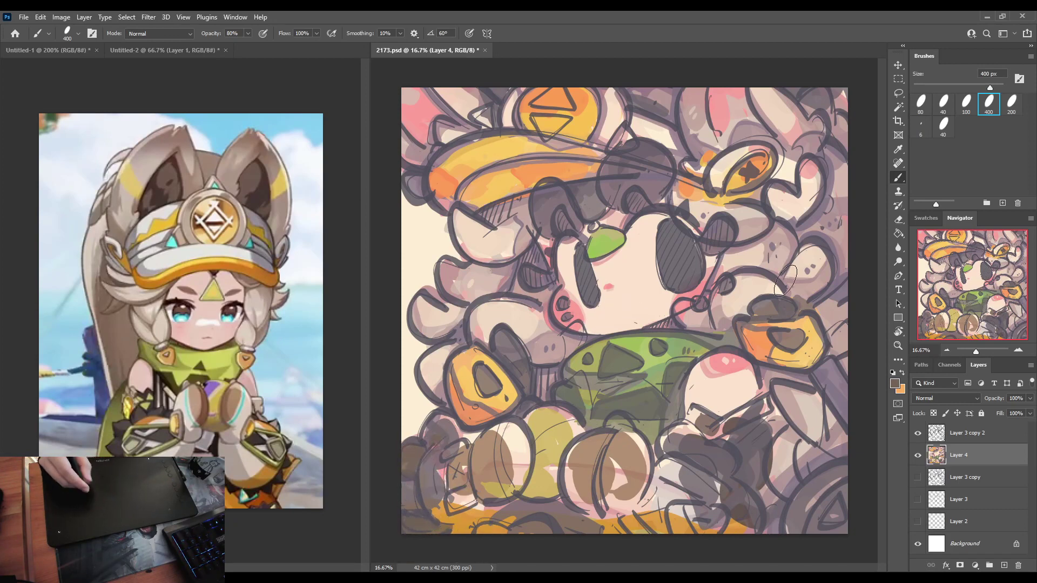
Add orange shading to the left hair ornament and light cream highlights in the dark centres of both ornaments.
{"action": "left_click", "coordinate": [485, 412], "text": "alt"}
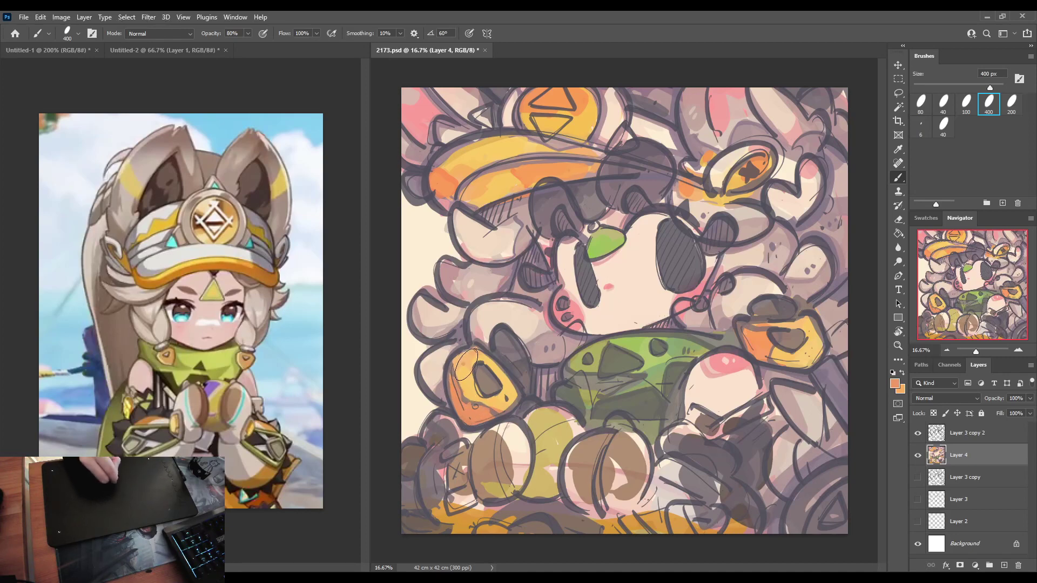
{"action": "left_click", "coordinate": [497, 309], "text": "alt"}
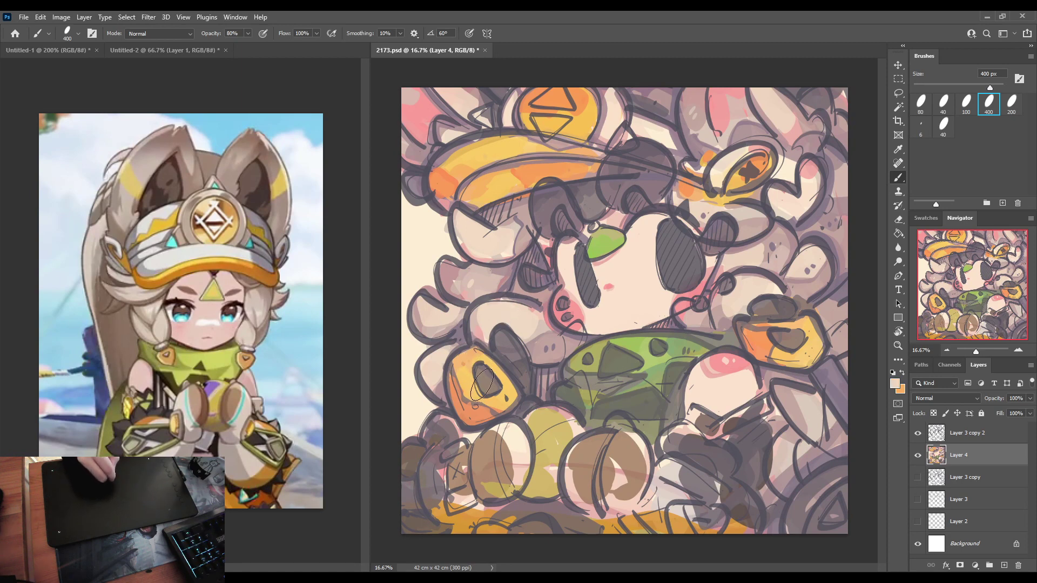
{"action": "left_click_drag", "start_coordinate": [477, 381], "coordinate": [482, 387]}
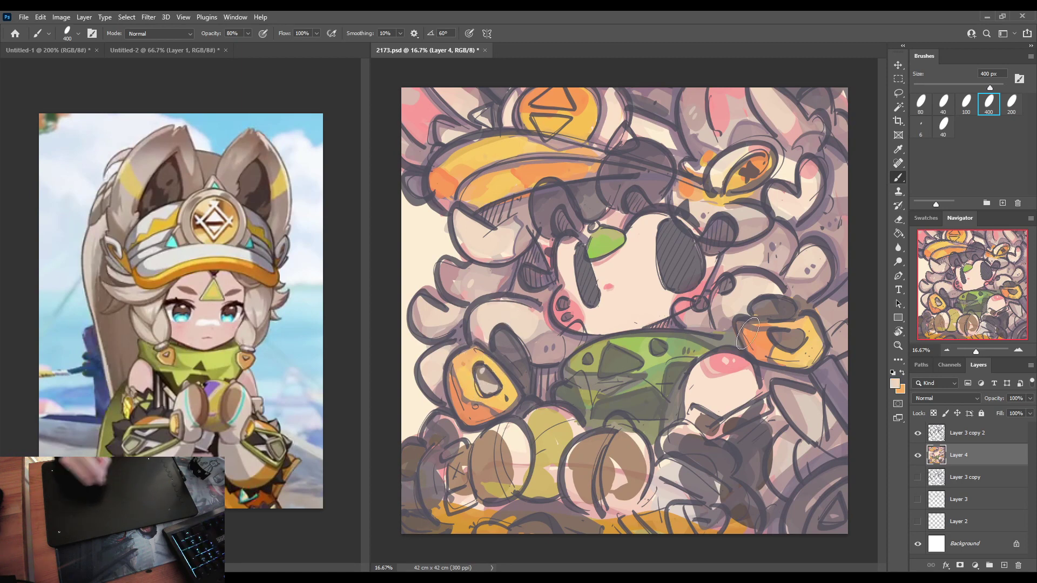
{"action": "mouse_move", "coordinate": [799, 346]}
{"action": "left_mouse_down"}
{"action": "mouse_move", "coordinate": [780, 339]}
{"action": "mouse_move", "coordinate": [789, 345]}
{"action": "left_mouse_up"}
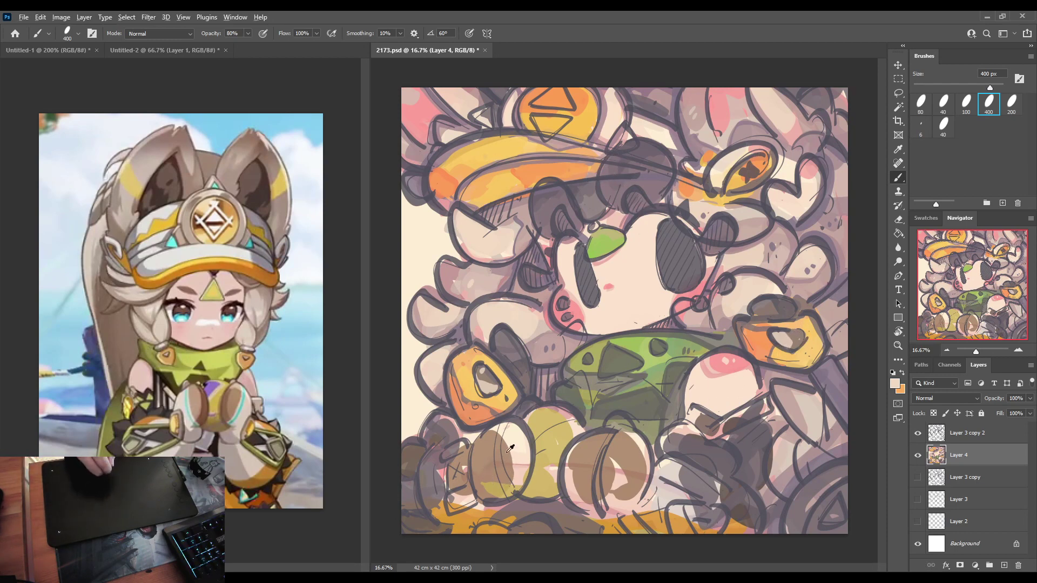
Cover the light areas of the two rounded hands at the bottom of the figure with brown.
{"action": "mouse_move", "coordinate": [492, 437]}
{"action": "left_mouse_down"}
{"action": "mouse_move", "coordinate": [527, 455]}
{"action": "mouse_move", "coordinate": [520, 483]}
{"action": "left_mouse_up"}
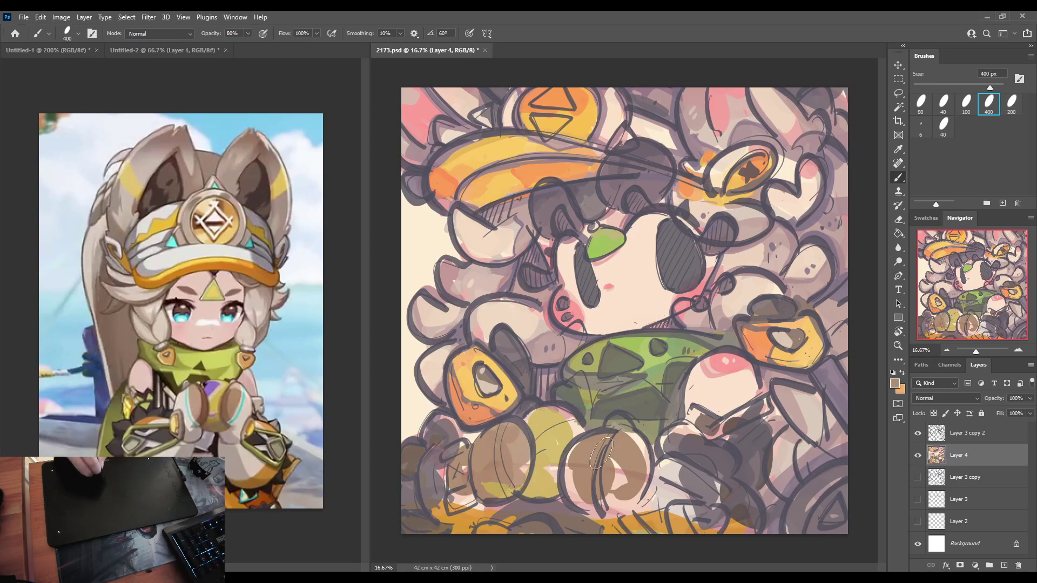
{"action": "mouse_move", "coordinate": [579, 458]}
{"action": "left_mouse_down"}
{"action": "mouse_move", "coordinate": [575, 480]}
{"action": "mouse_move", "coordinate": [576, 470]}
{"action": "mouse_move", "coordinate": [627, 468]}
{"action": "mouse_move", "coordinate": [616, 486]}
{"action": "left_mouse_up"}
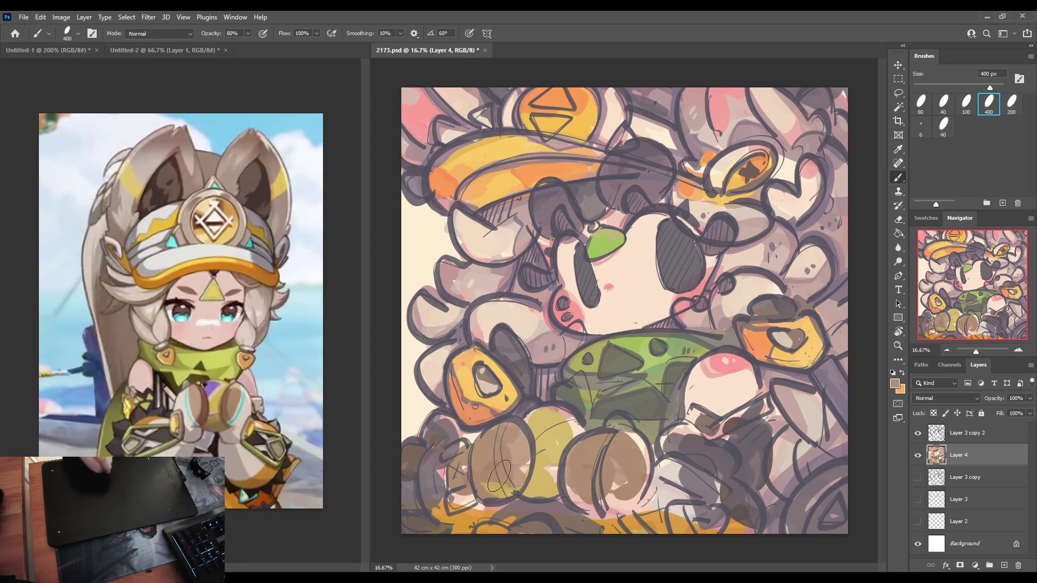
{"action": "left_click_drag", "start_coordinate": [500, 476], "coordinate": [494, 486]}
Sample light cream and paint the outer part of each rounded hand, leaving brown on the inner part.
{"action": "left_click", "coordinate": [666, 478], "text": "alt"}
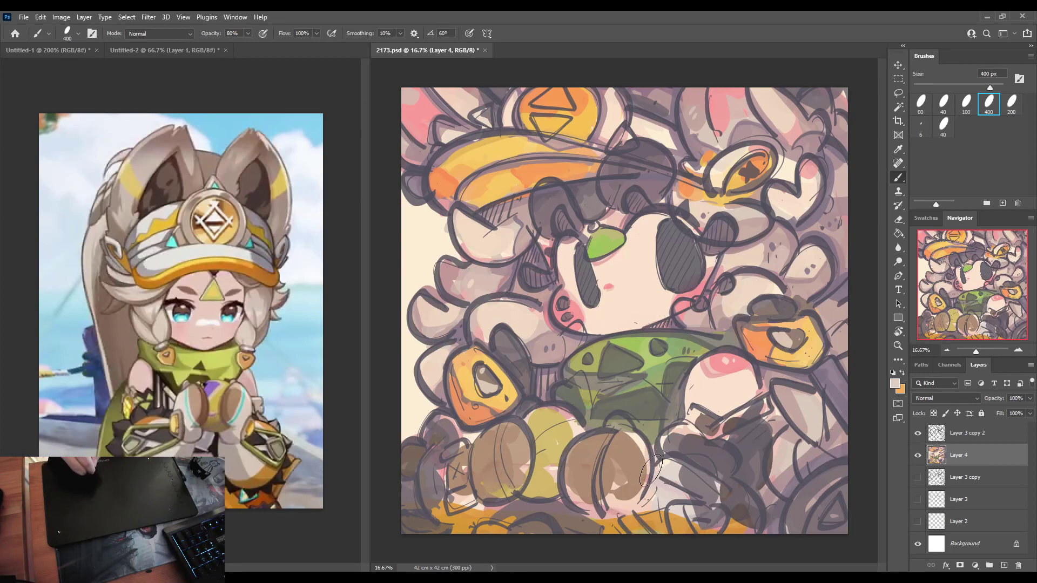
{"action": "mouse_move", "coordinate": [650, 470]}
{"action": "left_mouse_down"}
{"action": "mouse_move", "coordinate": [621, 443]}
{"action": "mouse_move", "coordinate": [618, 486]}
{"action": "mouse_move", "coordinate": [629, 470]}
{"action": "mouse_move", "coordinate": [613, 497]}
{"action": "mouse_move", "coordinate": [638, 459]}
{"action": "mouse_move", "coordinate": [637, 484]}
{"action": "left_mouse_up"}
{"action": "mouse_move", "coordinate": [478, 463]}
{"action": "left_mouse_down"}
{"action": "mouse_move", "coordinate": [489, 435]}
{"action": "mouse_move", "coordinate": [496, 491]}
{"action": "mouse_move", "coordinate": [476, 459]}
{"action": "mouse_move", "coordinate": [464, 498]}
{"action": "mouse_move", "coordinate": [492, 433]}
{"action": "mouse_move", "coordinate": [494, 478]}
{"action": "left_mouse_up"}
{"action": "mouse_move", "coordinate": [626, 449]}
{"action": "left_mouse_down"}
{"action": "mouse_move", "coordinate": [620, 458]}
{"action": "mouse_move", "coordinate": [635, 464]}
{"action": "mouse_move", "coordinate": [619, 421]}
{"action": "mouse_move", "coordinate": [627, 426]}
{"action": "left_mouse_up"}
Sample intermediate brown and beige tones and blend soft shading into the brown parts of both rounded hands.
{"action": "left_click", "coordinate": [480, 475], "text": "alt"}
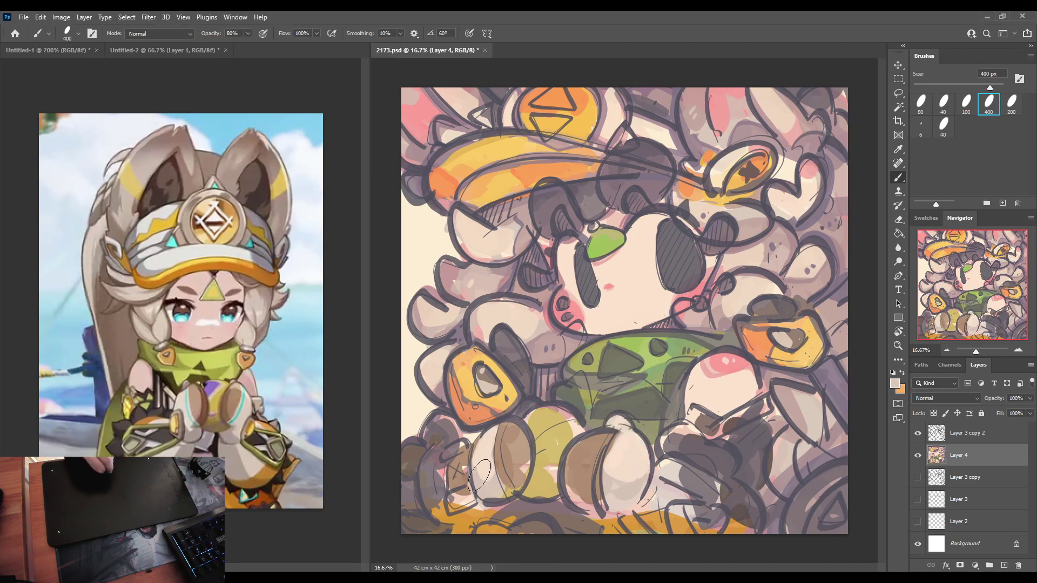
{"action": "left_click", "coordinate": [474, 476], "text": "alt"}
{"action": "left_click", "coordinate": [508, 452], "text": "alt"}
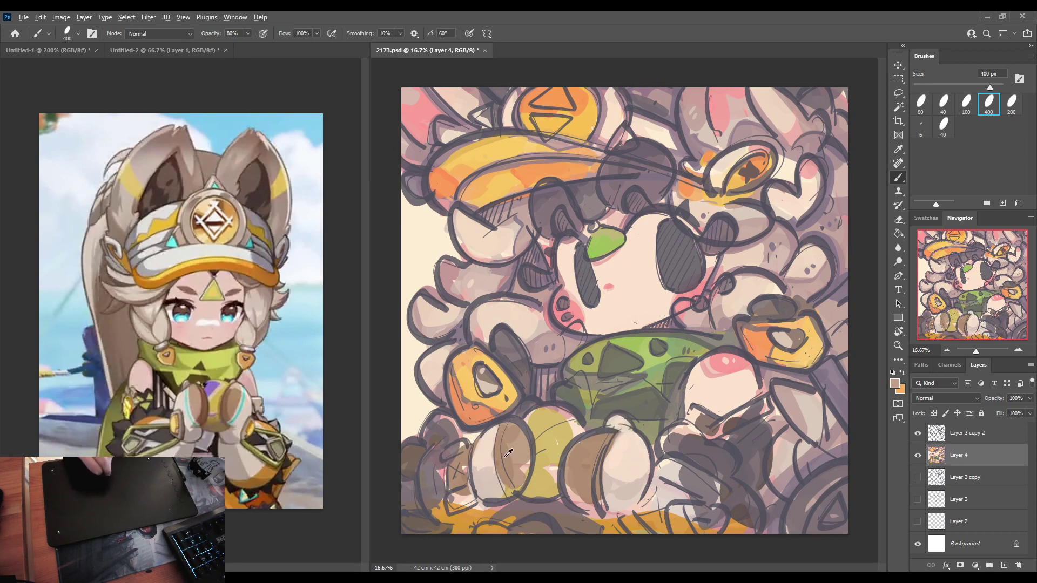
{"action": "left_click", "coordinate": [508, 453], "text": "alt"}
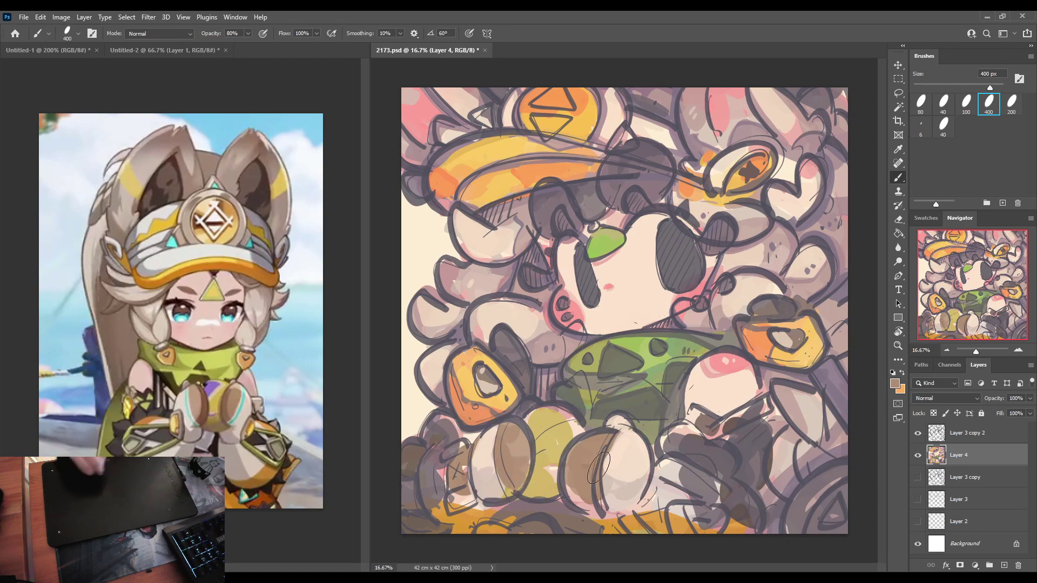
{"action": "left_click_drag", "start_coordinate": [571, 474], "coordinate": [590, 504]}
{"action": "left_click", "coordinate": [520, 447], "text": "alt"}
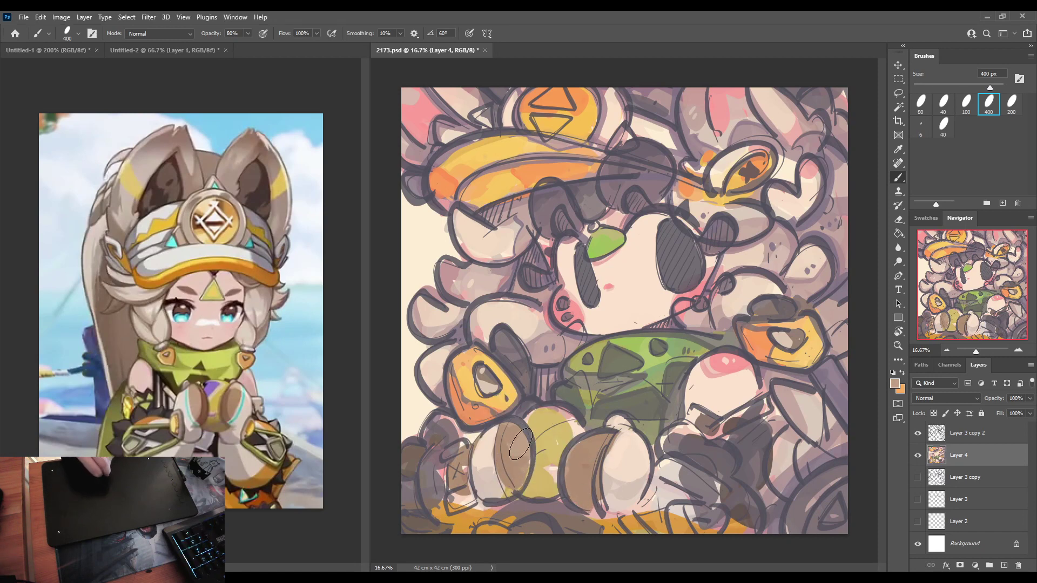
{"action": "mouse_move", "coordinate": [581, 448]}
{"action": "left_mouse_down"}
{"action": "mouse_move", "coordinate": [589, 456]}
{"action": "mouse_move", "coordinate": [596, 442]}
{"action": "left_mouse_up"}
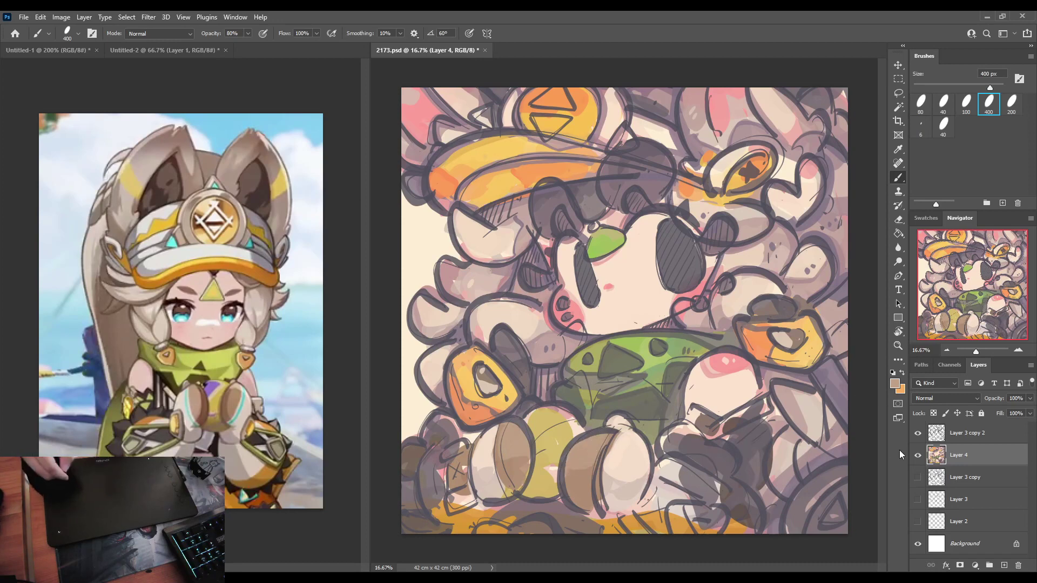
Pick a muted brown from the reference image and paint it over the orange band beneath the hands.
{"action": "key", "text": "i"}
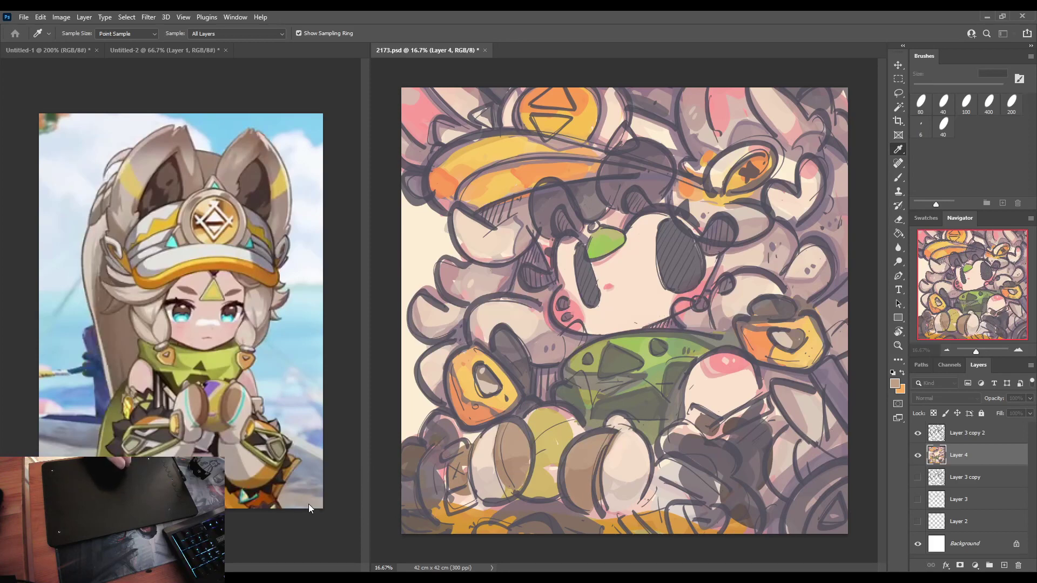
{"action": "key", "text": "b"}
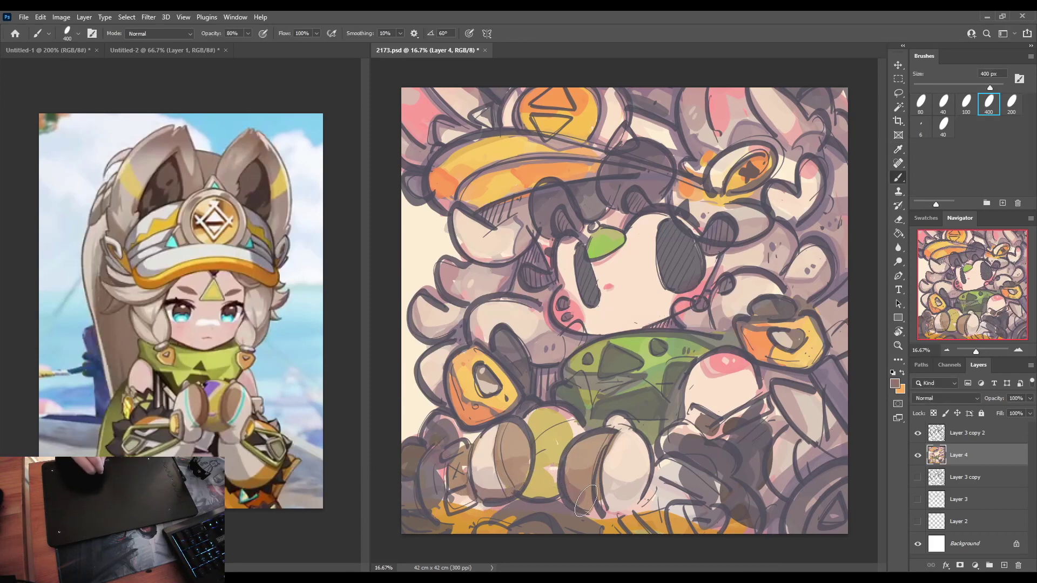
{"action": "mouse_move", "coordinate": [586, 501]}
{"action": "left_mouse_down"}
{"action": "mouse_move", "coordinate": [619, 509]}
{"action": "mouse_move", "coordinate": [600, 509]}
{"action": "mouse_move", "coordinate": [636, 498]}
{"action": "mouse_move", "coordinate": [611, 508]}
{"action": "mouse_move", "coordinate": [645, 475]}
{"action": "mouse_move", "coordinate": [650, 497]}
{"action": "mouse_move", "coordinate": [639, 503]}
{"action": "mouse_move", "coordinate": [677, 515]}
{"action": "mouse_move", "coordinate": [644, 502]}
{"action": "mouse_move", "coordinate": [626, 518]}
{"action": "mouse_move", "coordinate": [603, 513]}
{"action": "mouse_move", "coordinate": [640, 526]}
{"action": "left_mouse_up"}
{"action": "left_click", "coordinate": [629, 517], "text": "alt"}
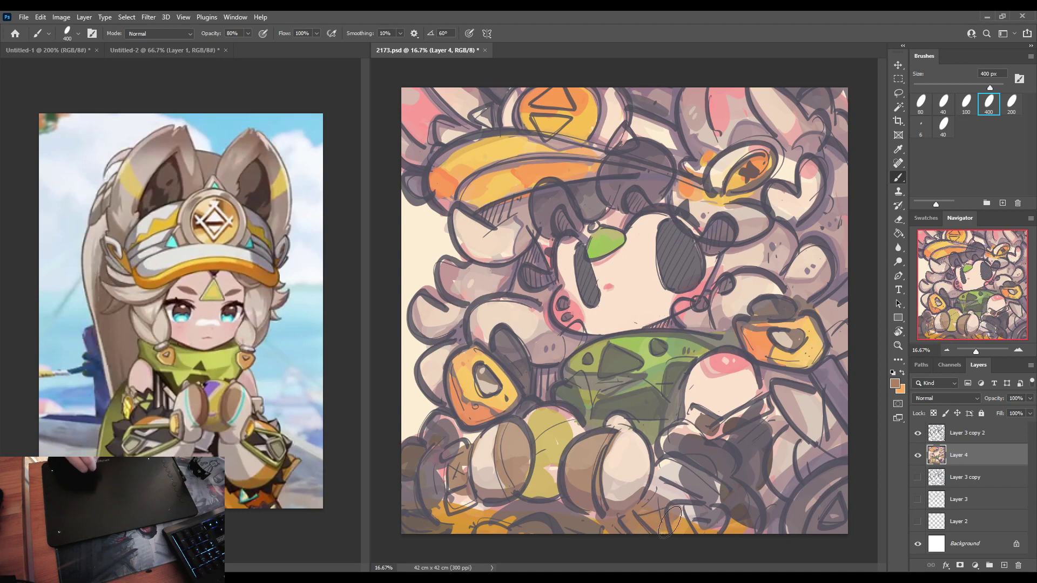
{"action": "mouse_move", "coordinate": [494, 498]}
{"action": "left_mouse_down"}
{"action": "mouse_move", "coordinate": [484, 517]}
{"action": "mouse_move", "coordinate": [507, 512]}
{"action": "mouse_move", "coordinate": [471, 519]}
{"action": "mouse_move", "coordinate": [446, 512]}
{"action": "mouse_move", "coordinate": [478, 500]}
{"action": "mouse_move", "coordinate": [487, 508]}
{"action": "mouse_move", "coordinate": [518, 485]}
{"action": "mouse_move", "coordinate": [478, 443]}
{"action": "left_mouse_up"}
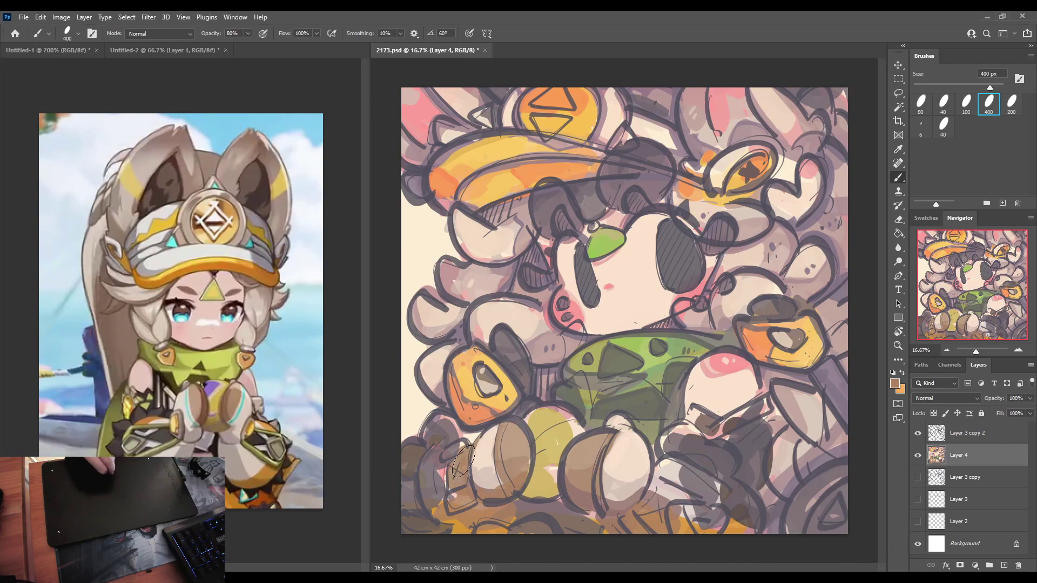
Sample a soft beige-grey tone and shade the lower parts of the two rounded hands.
{"action": "mouse_move", "coordinate": [474, 482]}
{"action": "left_mouse_down"}
{"action": "mouse_move", "coordinate": [514, 458]}
{"action": "mouse_move", "coordinate": [485, 483]}
{"action": "mouse_move", "coordinate": [520, 477]}
{"action": "left_mouse_up"}
{"action": "left_click", "coordinate": [481, 475], "text": "alt"}
{"action": "mouse_move", "coordinate": [600, 477]}
{"action": "left_mouse_down"}
{"action": "mouse_move", "coordinate": [580, 498]}
{"action": "mouse_move", "coordinate": [618, 510]}
{"action": "mouse_move", "coordinate": [636, 496]}
{"action": "left_mouse_up"}
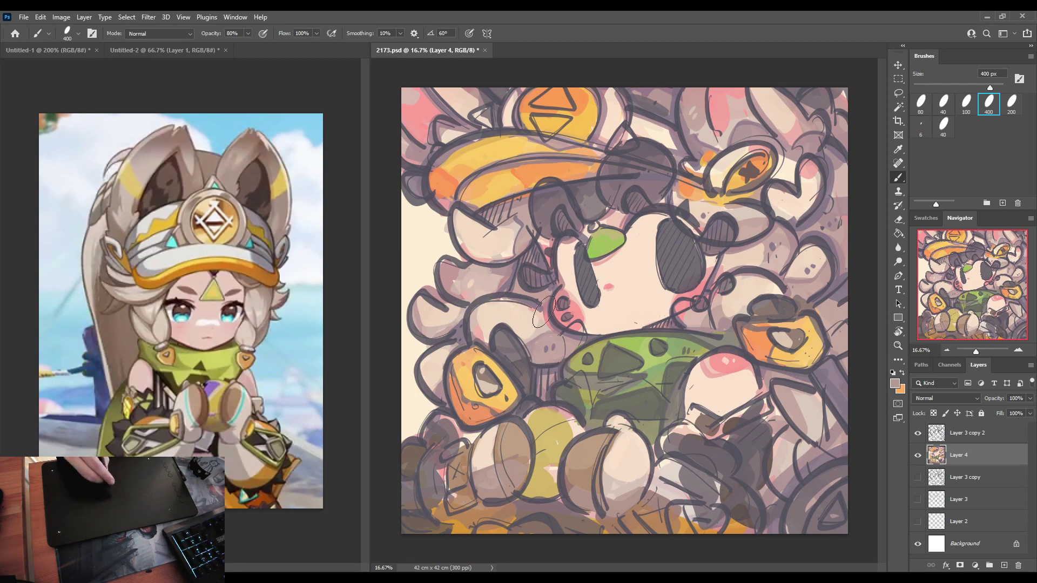
Sample orange and yellow from the round ornament and repaint the olive ball between the two hands.
{"action": "left_click", "coordinate": [480, 411], "text": "alt"}
{"action": "mouse_move", "coordinate": [552, 459]}
{"action": "left_mouse_down"}
{"action": "mouse_move", "coordinate": [541, 474]}
{"action": "mouse_move", "coordinate": [558, 481]}
{"action": "left_mouse_up"}
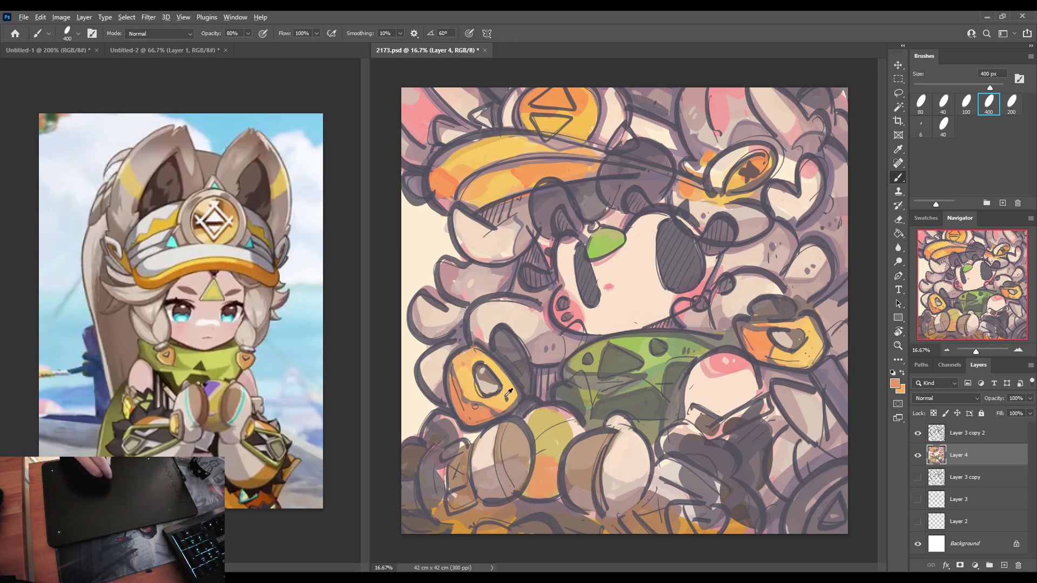
{"action": "left_click_drag", "start_coordinate": [542, 444], "coordinate": [544, 420]}
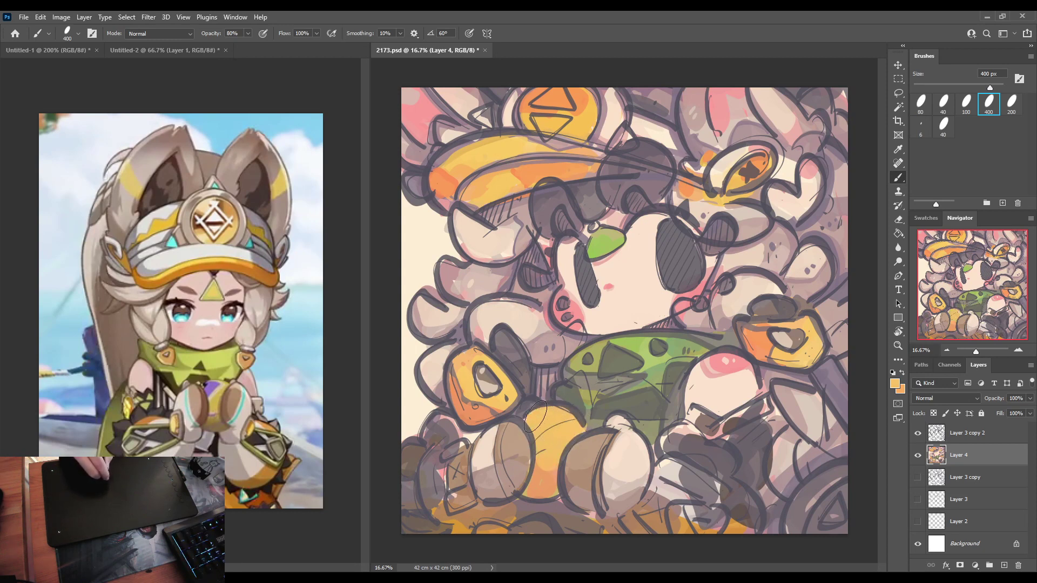
Sample dark grey and brown tones and darken the orange patches on the forearm guards beside both hands.
{"action": "left_click", "coordinate": [421, 470], "text": "alt"}
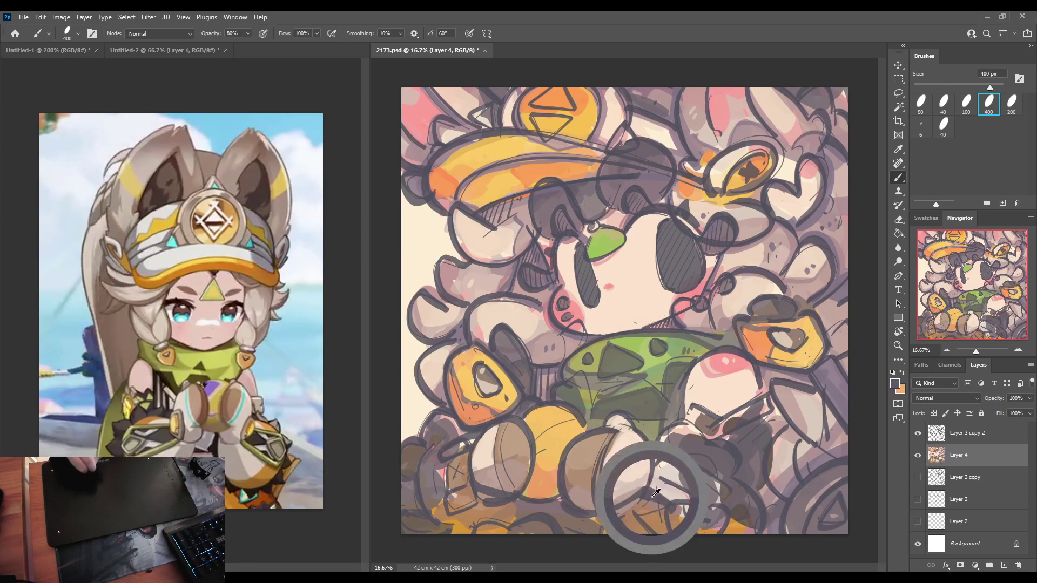
{"action": "left_click", "coordinate": [614, 529], "text": "alt"}
{"action": "mouse_move", "coordinate": [607, 530]}
{"action": "left_mouse_down"}
{"action": "mouse_move", "coordinate": [641, 528]}
{"action": "mouse_move", "coordinate": [653, 505]}
{"action": "left_mouse_up"}
{"action": "left_click", "coordinate": [640, 528], "text": "alt"}
{"action": "left_click", "coordinate": [666, 512], "text": "alt"}
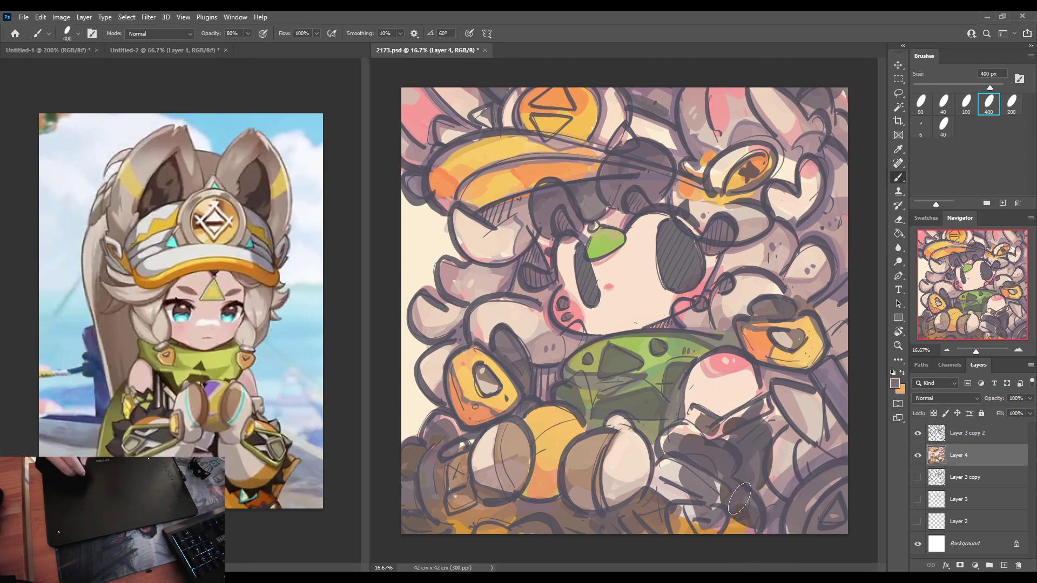
Sample dark purple-grey and paint the dark clothing around the forearm guards and in the lower corner of the canvas.
{"action": "left_click", "coordinate": [722, 436], "text": "alt"}
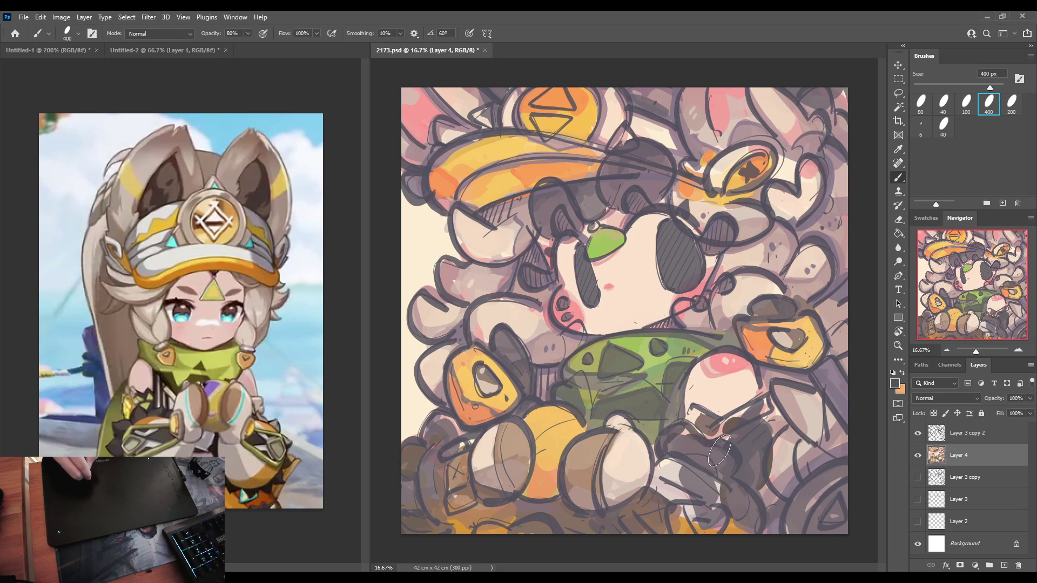
{"action": "mouse_move", "coordinate": [719, 451]}
{"action": "left_mouse_down"}
{"action": "mouse_move", "coordinate": [715, 473]}
{"action": "mouse_move", "coordinate": [735, 540]}
{"action": "left_mouse_up"}
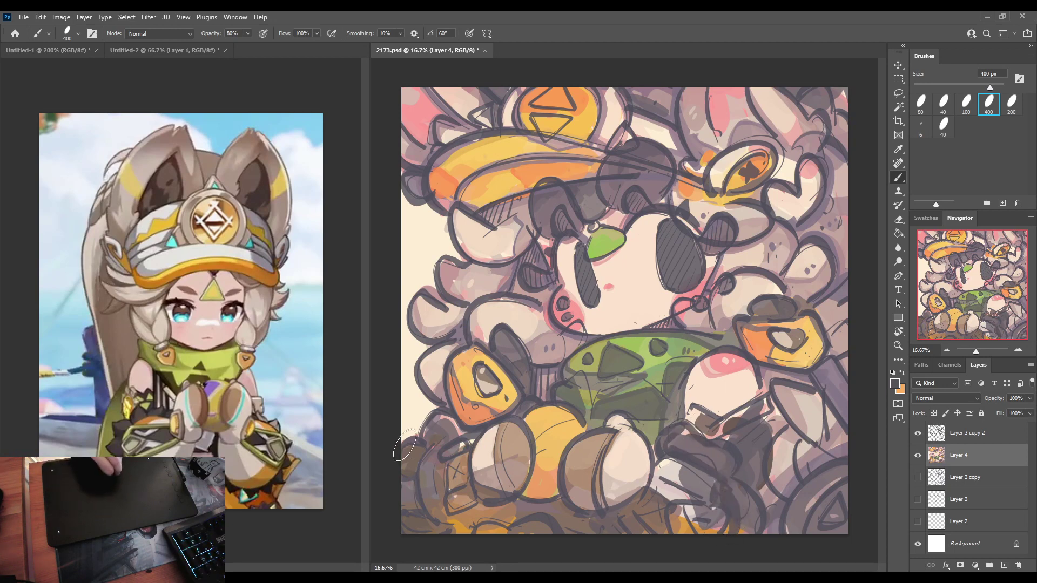
{"action": "mouse_move", "coordinate": [404, 446]}
{"action": "left_mouse_down"}
{"action": "mouse_move", "coordinate": [426, 445]}
{"action": "mouse_move", "coordinate": [430, 424]}
{"action": "mouse_move", "coordinate": [454, 436]}
{"action": "mouse_move", "coordinate": [431, 451]}
{"action": "mouse_move", "coordinate": [420, 488]}
{"action": "mouse_move", "coordinate": [443, 526]}
{"action": "left_mouse_up"}
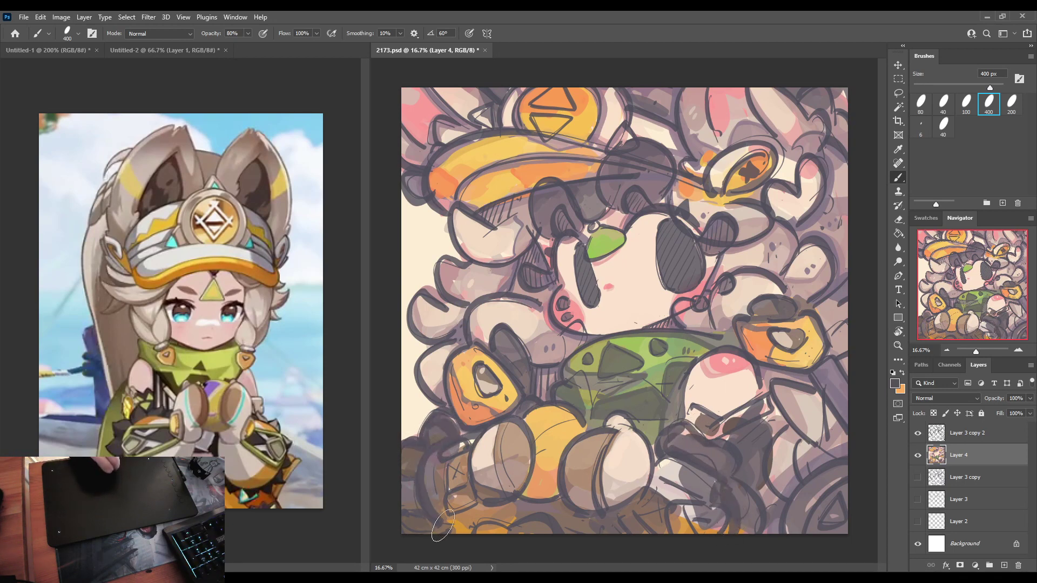
{"action": "left_click_drag", "start_coordinate": [679, 431], "coordinate": [695, 463]}
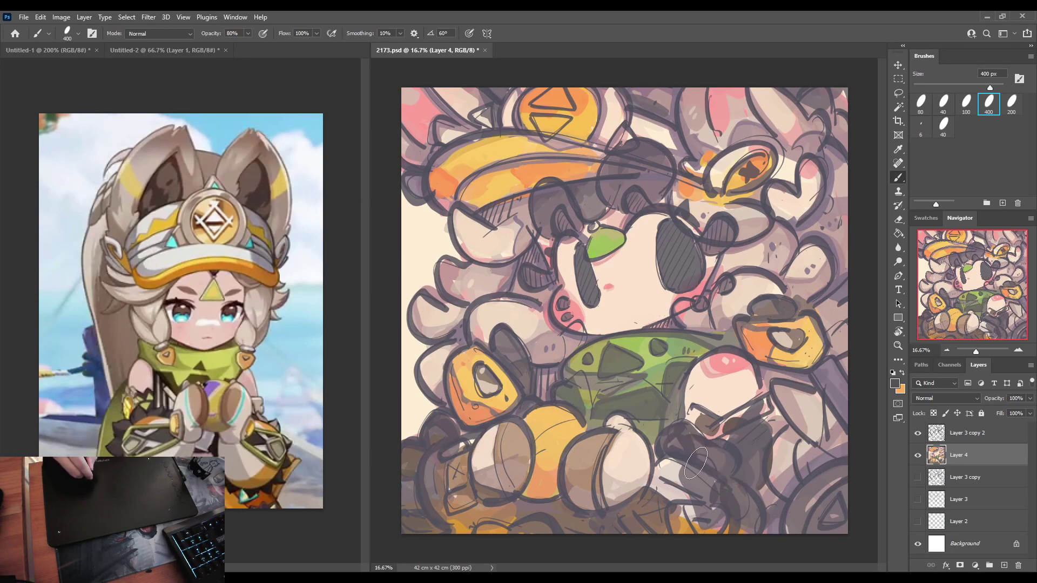
{"action": "left_click", "coordinate": [668, 436], "text": "alt"}
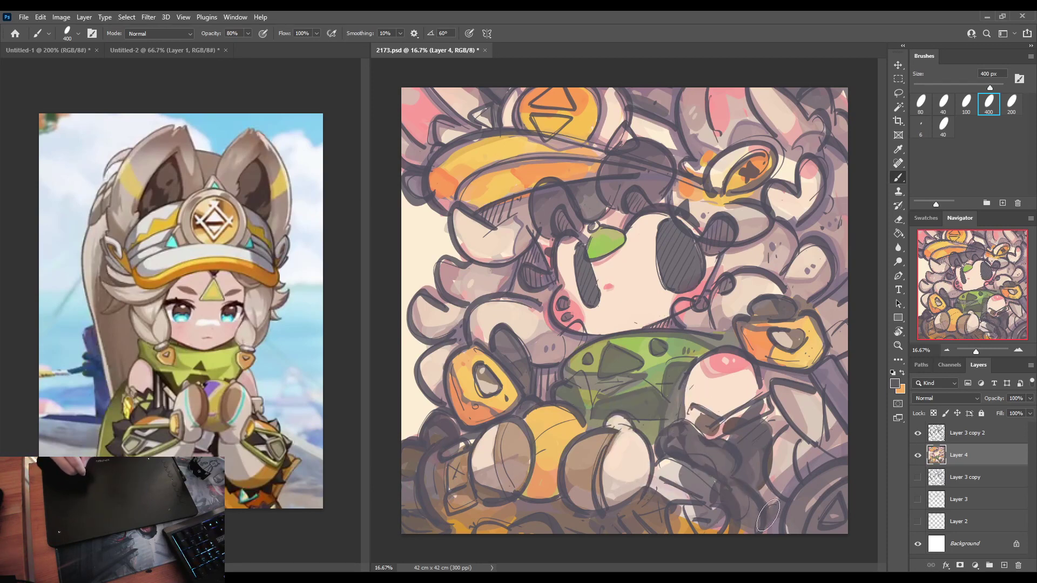
{"action": "left_click", "coordinate": [753, 497], "text": "alt"}
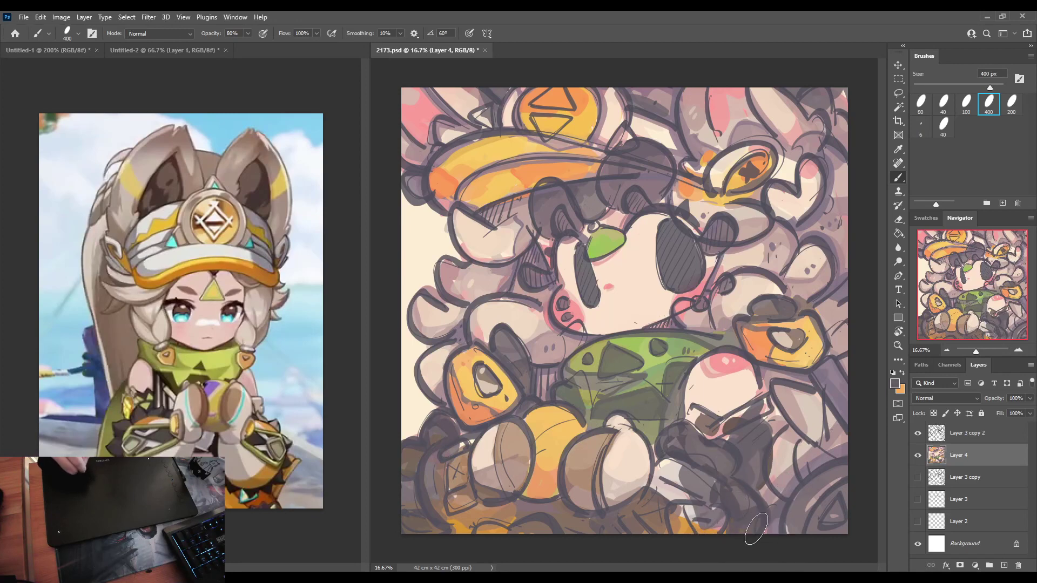
Sample green from the scarf and paint the panels of the forearm guard below the pink-tinted shoulder, adding grey-green shading.
{"action": "left_click", "coordinate": [648, 378], "text": "alt"}
{"action": "mouse_move", "coordinate": [658, 478]}
{"action": "left_mouse_down"}
{"action": "mouse_move", "coordinate": [690, 490]}
{"action": "mouse_move", "coordinate": [664, 476]}
{"action": "left_mouse_up"}
{"action": "mouse_move", "coordinate": [626, 511]}
{"action": "left_mouse_down"}
{"action": "mouse_move", "coordinate": [646, 539]}
{"action": "mouse_move", "coordinate": [704, 516]}
{"action": "left_mouse_up"}
{"action": "left_click", "coordinate": [675, 348], "text": "alt"}
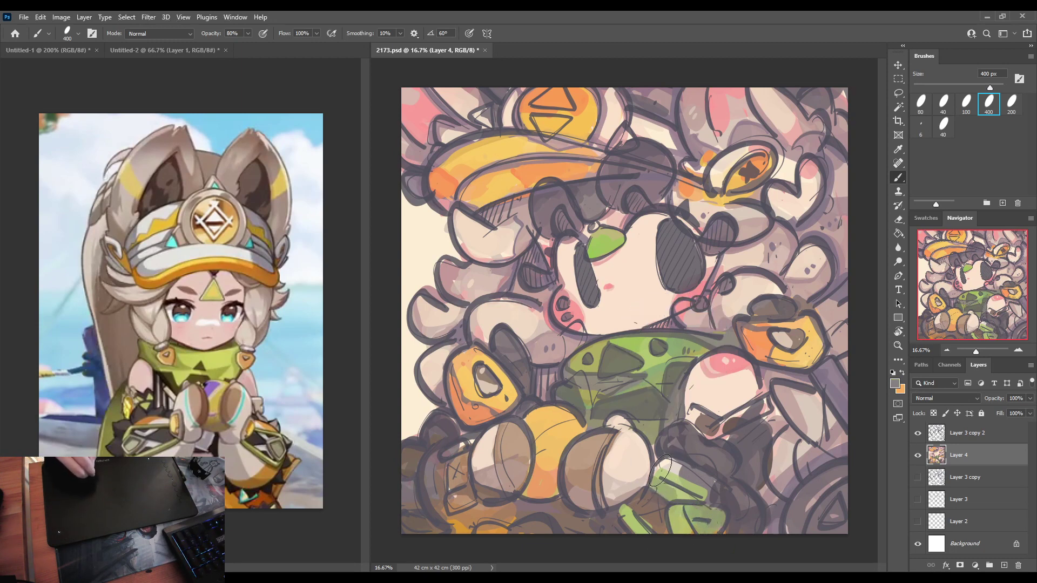
{"action": "mouse_move", "coordinate": [660, 470]}
{"action": "left_mouse_down"}
{"action": "mouse_move", "coordinate": [714, 499]}
{"action": "mouse_move", "coordinate": [666, 463]}
{"action": "left_mouse_up"}
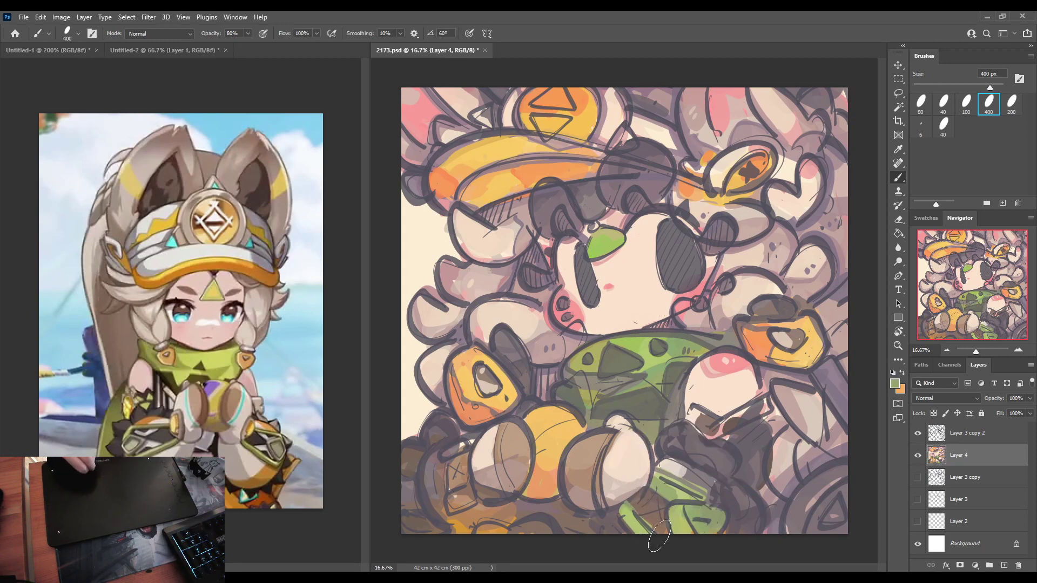
Sample a light green and paint the panels of the opposite forearm guard, keeping its centre brown.
{"action": "left_click", "coordinate": [675, 524], "text": "alt"}
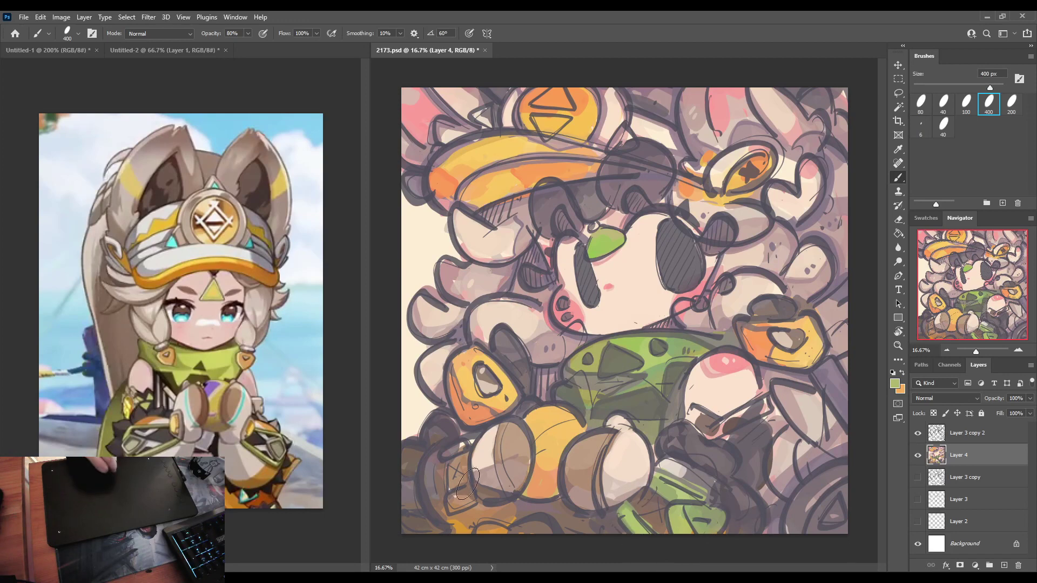
{"action": "mouse_move", "coordinate": [462, 495]}
{"action": "left_mouse_down"}
{"action": "mouse_move", "coordinate": [450, 503]}
{"action": "mouse_move", "coordinate": [463, 497]}
{"action": "left_mouse_up"}
{"action": "mouse_move", "coordinate": [455, 459]}
{"action": "left_mouse_down"}
{"action": "mouse_move", "coordinate": [452, 444]}
{"action": "mouse_move", "coordinate": [446, 490]}
{"action": "left_mouse_up"}
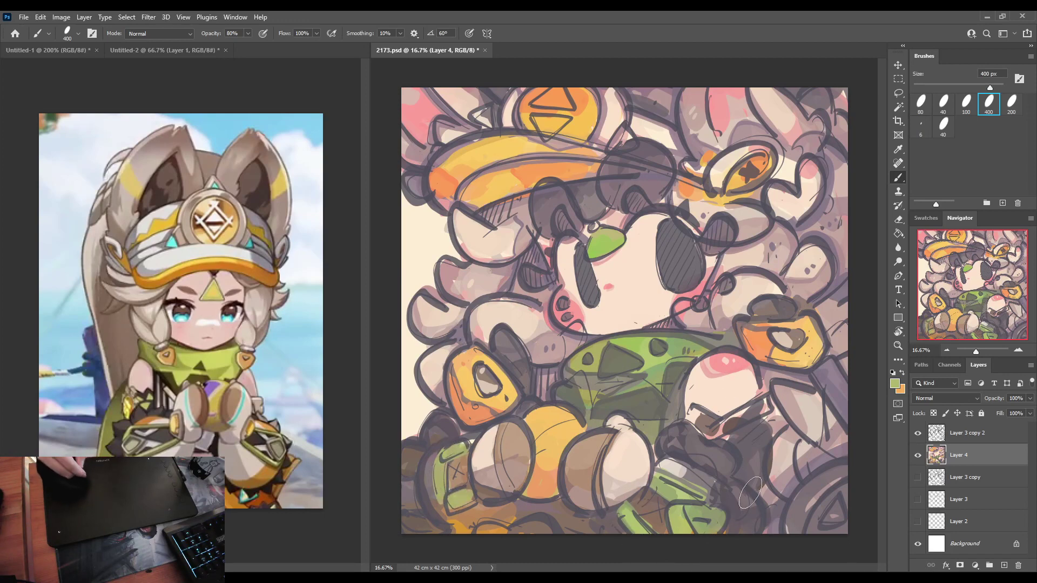
{"action": "left_click", "coordinate": [658, 528], "text": "alt"}
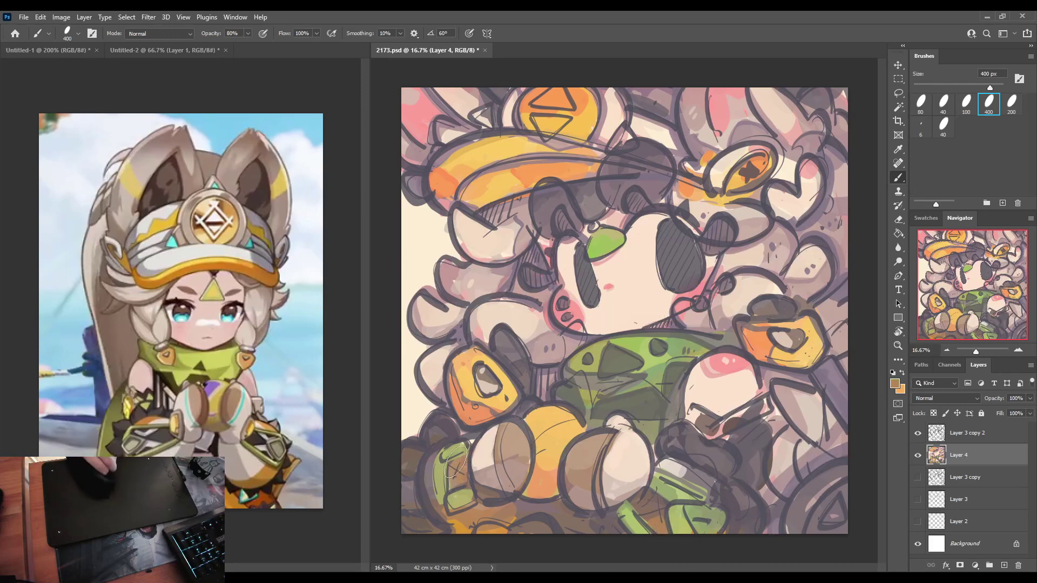
Sample brown and dark tones and paint the gaps between the orange shapes along the lower canvas edge.
{"action": "left_click", "coordinate": [486, 495], "text": "alt"}
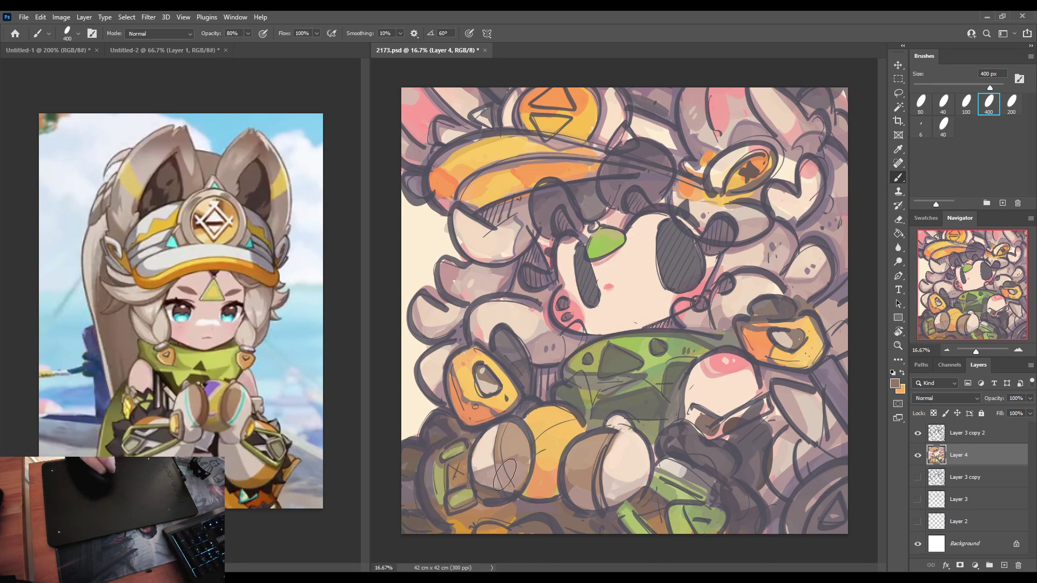
{"action": "left_click", "coordinate": [493, 532], "text": "alt"}
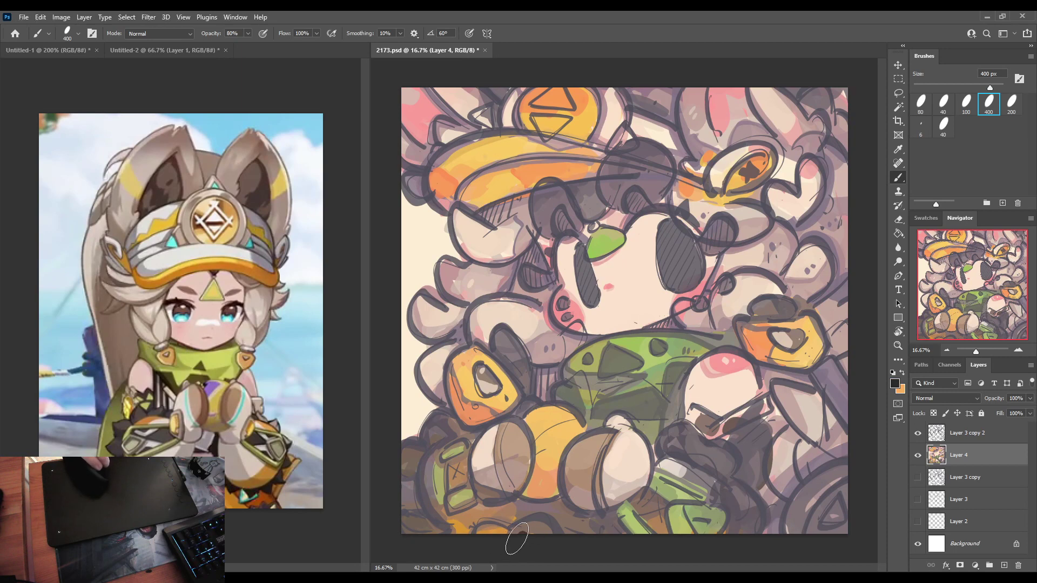
{"action": "left_click_drag", "start_coordinate": [514, 540], "coordinate": [546, 540]}
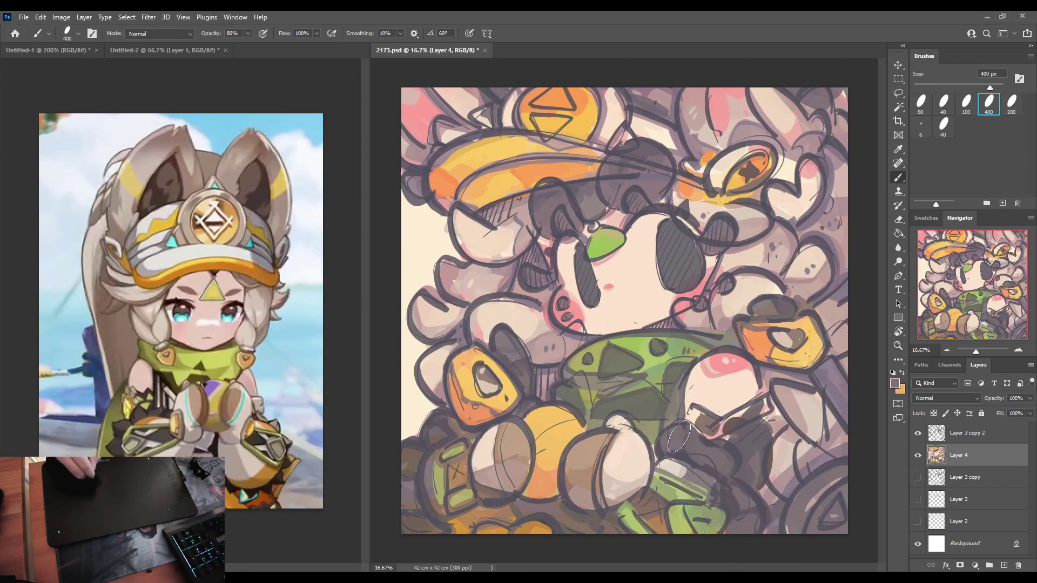
Sample dark purple-grey tones and fill in the clothing below and beside the pink-tinted shoulder.
{"action": "left_click", "coordinate": [733, 452], "text": "alt"}
{"action": "mouse_move", "coordinate": [714, 448]}
{"action": "left_mouse_down"}
{"action": "mouse_move", "coordinate": [770, 414]}
{"action": "mouse_move", "coordinate": [780, 421]}
{"action": "mouse_move", "coordinate": [766, 440]}
{"action": "mouse_move", "coordinate": [778, 496]}
{"action": "left_mouse_up"}
{"action": "left_click", "coordinate": [786, 451], "text": "alt"}
{"action": "mouse_move", "coordinate": [779, 447]}
{"action": "left_mouse_down"}
{"action": "mouse_move", "coordinate": [742, 495]}
{"action": "mouse_move", "coordinate": [747, 464]}
{"action": "mouse_move", "coordinate": [760, 488]}
{"action": "mouse_move", "coordinate": [750, 471]}
{"action": "mouse_move", "coordinate": [767, 424]}
{"action": "mouse_move", "coordinate": [757, 429]}
{"action": "mouse_move", "coordinate": [761, 497]}
{"action": "left_mouse_up"}
Paint an orange patch on the clothing near the canvas edge and cover the band under the pink-tinted shoulder with dark grey and brown.
{"action": "left_click", "coordinate": [743, 498], "text": "alt"}
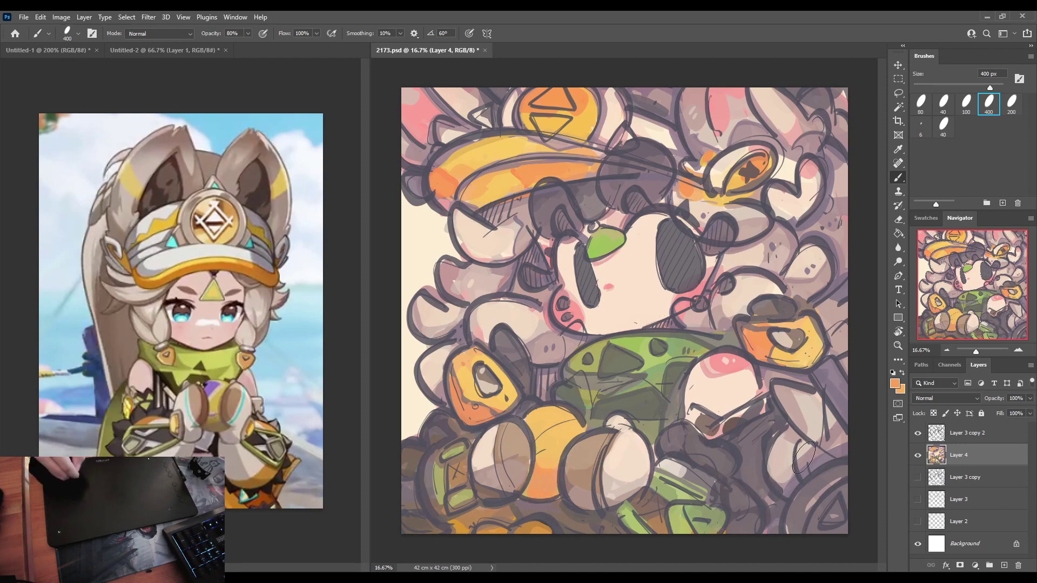
{"action": "mouse_move", "coordinate": [803, 457]}
{"action": "left_mouse_down"}
{"action": "mouse_move", "coordinate": [828, 456]}
{"action": "mouse_move", "coordinate": [816, 462]}
{"action": "mouse_move", "coordinate": [834, 425]}
{"action": "left_mouse_up"}
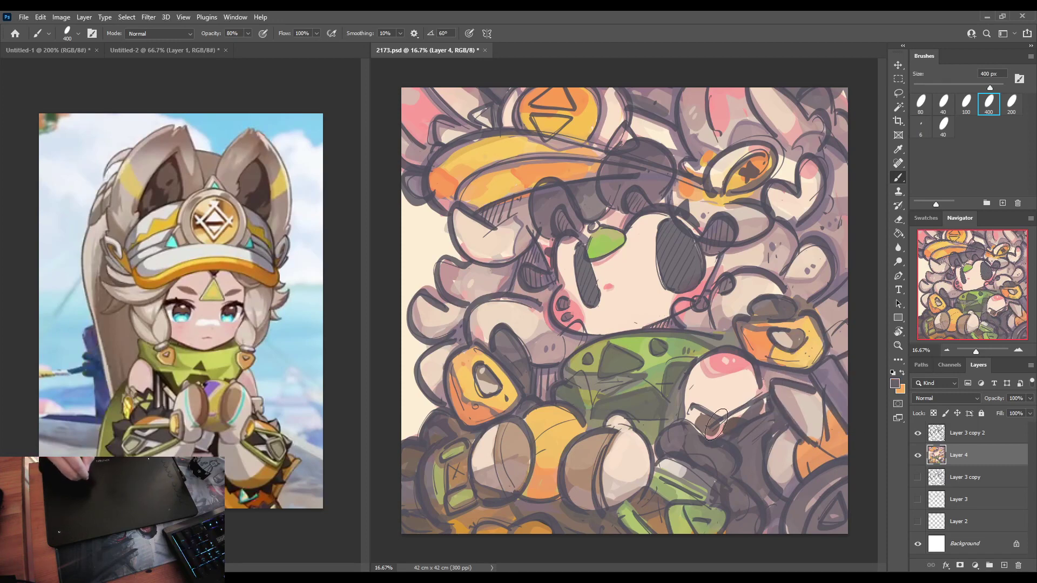
{"action": "left_click_drag", "start_coordinate": [715, 424], "coordinate": [689, 427]}
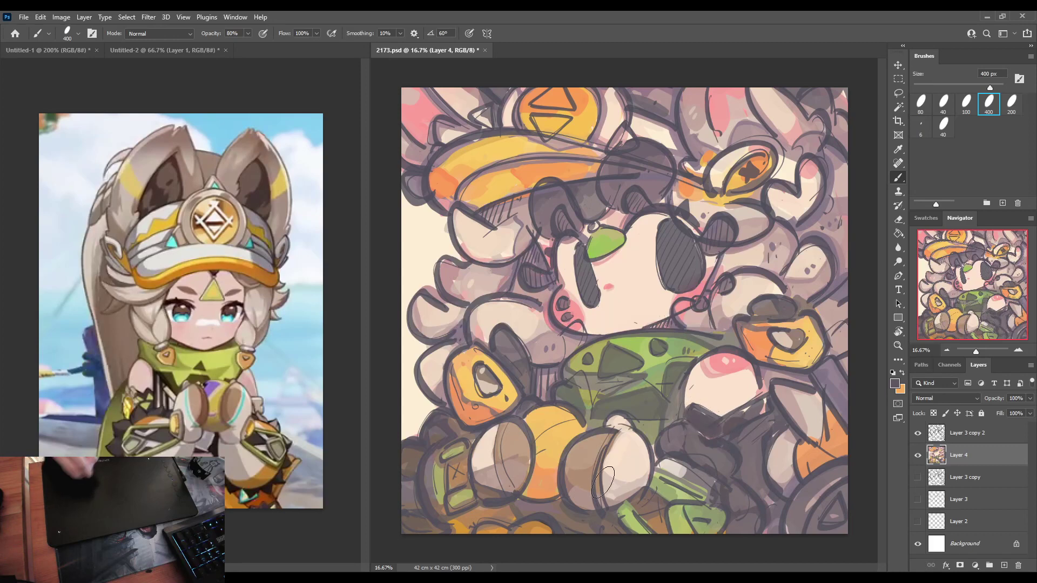
{"action": "mouse_move", "coordinate": [708, 431]}
{"action": "left_mouse_down"}
{"action": "mouse_move", "coordinate": [735, 418]}
{"action": "mouse_move", "coordinate": [722, 426]}
{"action": "mouse_move", "coordinate": [765, 404]}
{"action": "mouse_move", "coordinate": [716, 431]}
{"action": "mouse_move", "coordinate": [758, 408]}
{"action": "left_mouse_up"}
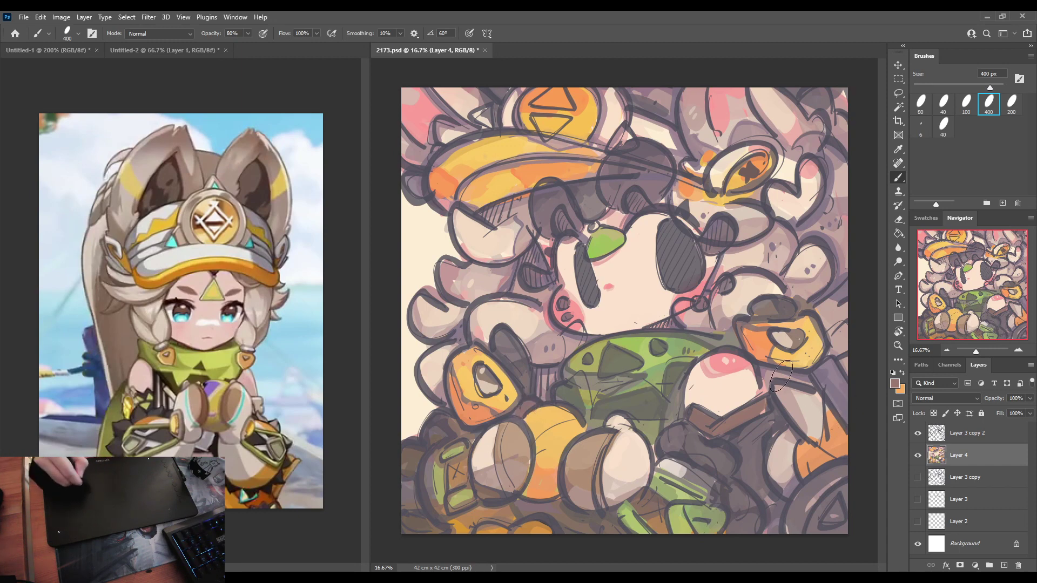
Paint the area around the orange ornament near the canvas edge brown and add sampled green beneath it.
{"action": "mouse_move", "coordinate": [776, 375]}
{"action": "left_mouse_down"}
{"action": "mouse_move", "coordinate": [805, 383]}
{"action": "mouse_move", "coordinate": [768, 371]}
{"action": "mouse_move", "coordinate": [846, 366]}
{"action": "mouse_move", "coordinate": [826, 375]}
{"action": "mouse_move", "coordinate": [845, 402]}
{"action": "left_mouse_up"}
{"action": "mouse_move", "coordinate": [843, 360]}
{"action": "left_mouse_down"}
{"action": "mouse_move", "coordinate": [835, 327]}
{"action": "mouse_move", "coordinate": [846, 312]}
{"action": "left_mouse_up"}
{"action": "left_click", "coordinate": [455, 517], "text": "alt"}
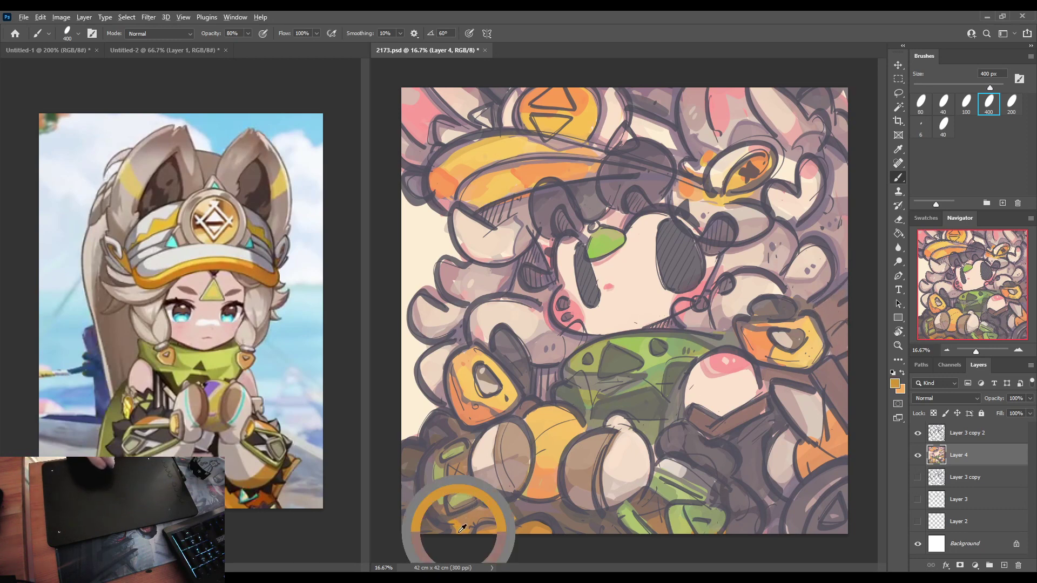
{"action": "left_click", "coordinate": [656, 373], "text": "alt"}
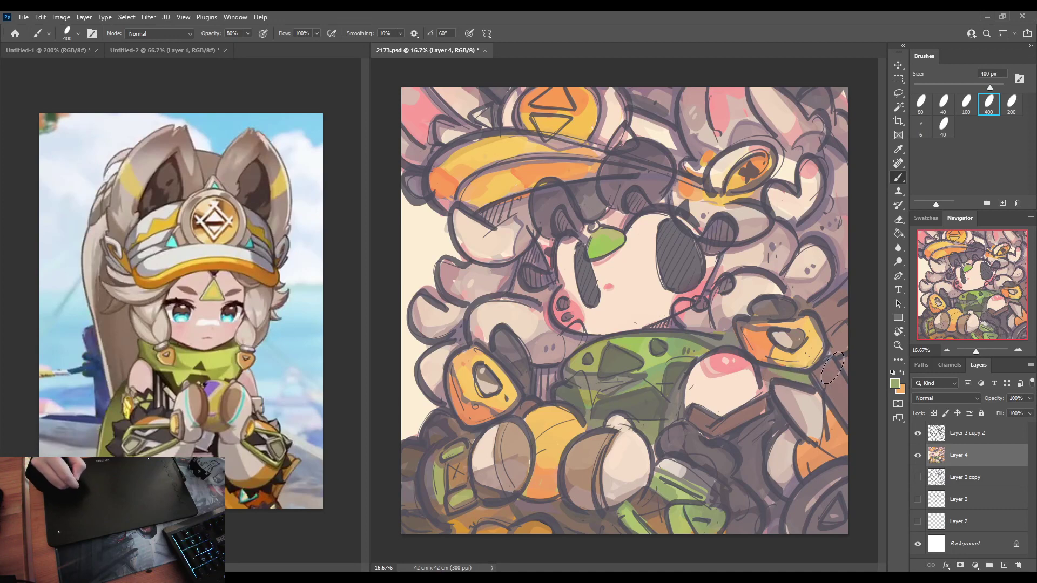
Shade the clothing folds beside the orange patch with sampled grey and brown tones, undoing one stroke, and refine the brown band under the shoulder.
{"action": "left_click", "coordinate": [733, 524], "text": "alt"}
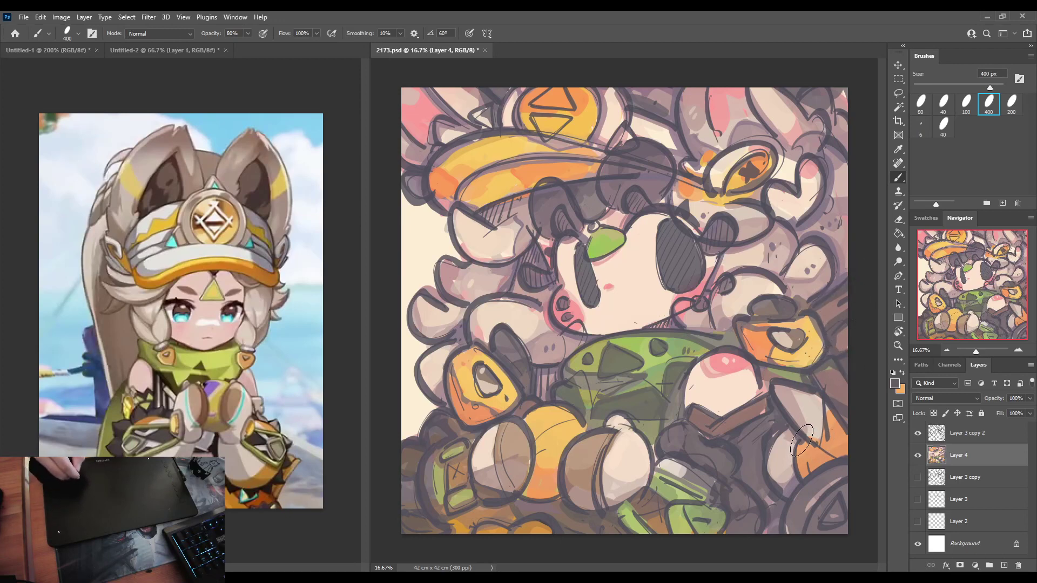
{"action": "left_click", "coordinate": [773, 347], "text": "alt"}
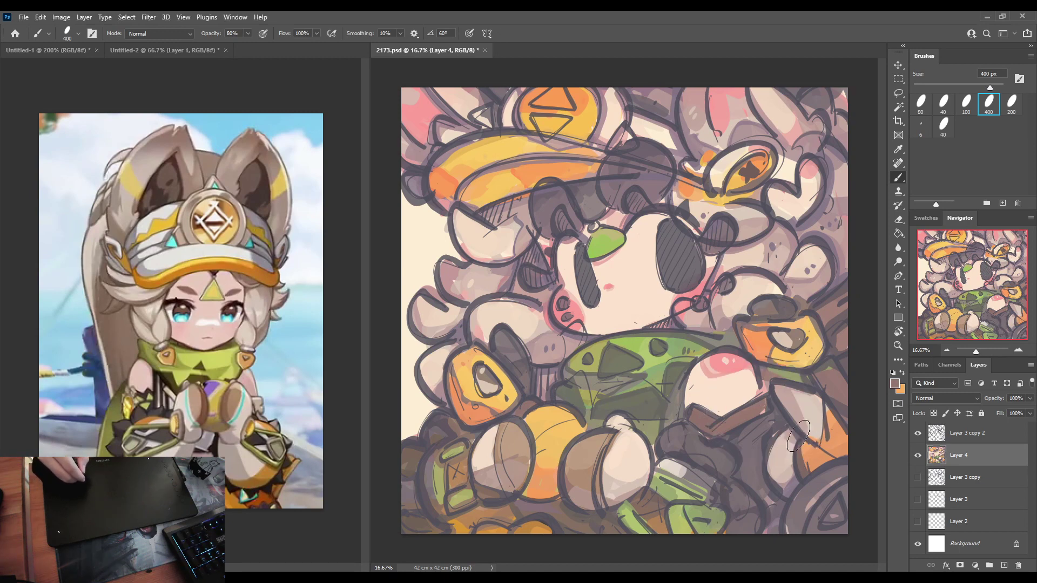
{"action": "mouse_move", "coordinate": [804, 444]}
{"action": "left_mouse_down"}
{"action": "mouse_move", "coordinate": [836, 453]}
{"action": "mouse_move", "coordinate": [826, 449]}
{"action": "mouse_move", "coordinate": [827, 401]}
{"action": "mouse_move", "coordinate": [841, 427]}
{"action": "mouse_move", "coordinate": [782, 405]}
{"action": "mouse_move", "coordinate": [800, 434]}
{"action": "mouse_move", "coordinate": [782, 436]}
{"action": "mouse_move", "coordinate": [789, 427]}
{"action": "mouse_move", "coordinate": [768, 453]}
{"action": "mouse_move", "coordinate": [781, 499]}
{"action": "mouse_move", "coordinate": [765, 463]}
{"action": "mouse_move", "coordinate": [758, 473]}
{"action": "mouse_move", "coordinate": [738, 449]}
{"action": "mouse_move", "coordinate": [770, 530]}
{"action": "left_mouse_up"}
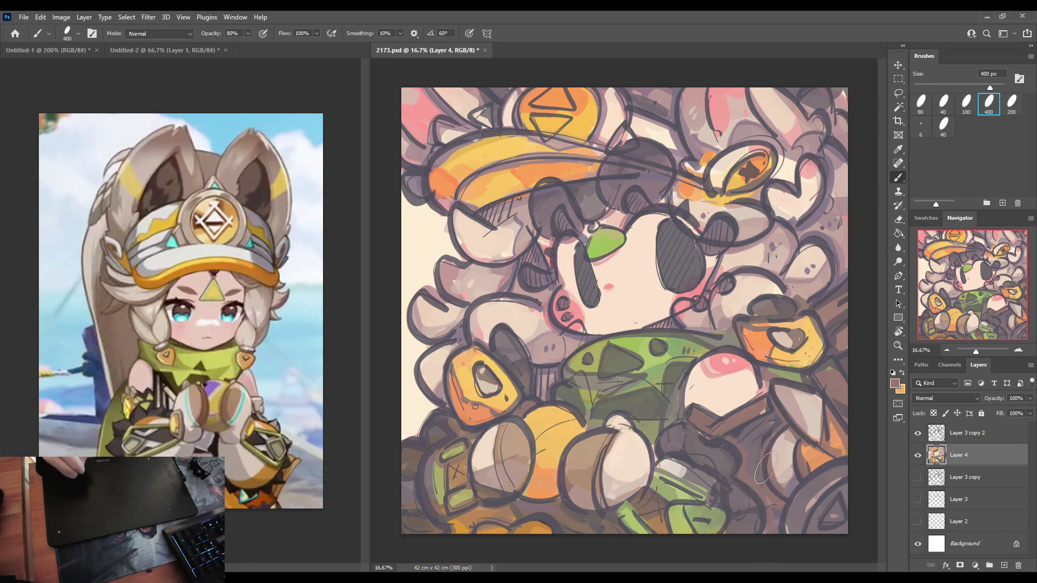
{"action": "key", "text": "ctrl+z"}
{"action": "left_click", "coordinate": [753, 479], "text": "alt"}
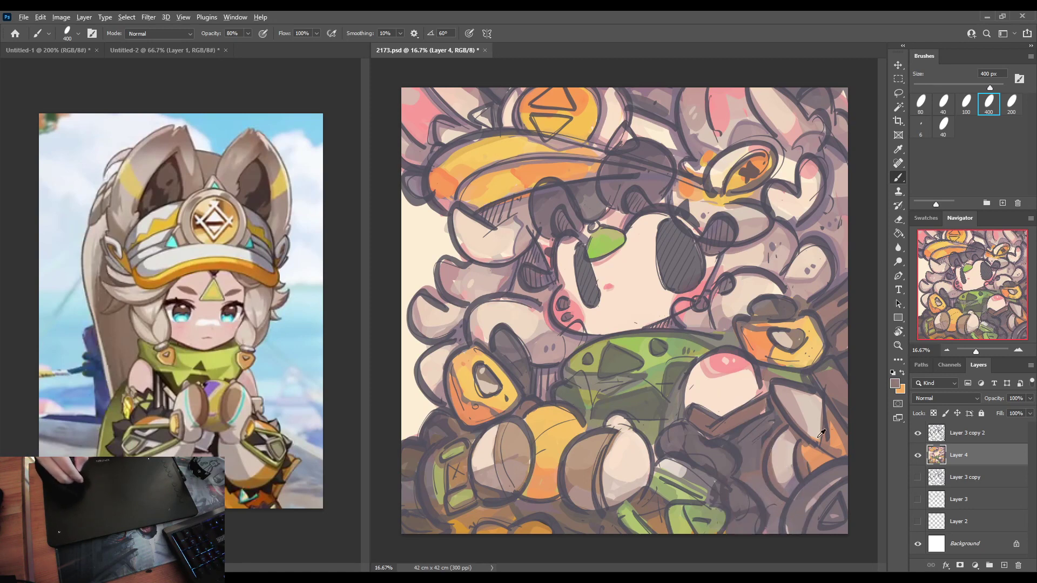
{"action": "left_click", "coordinate": [810, 463], "text": "alt"}
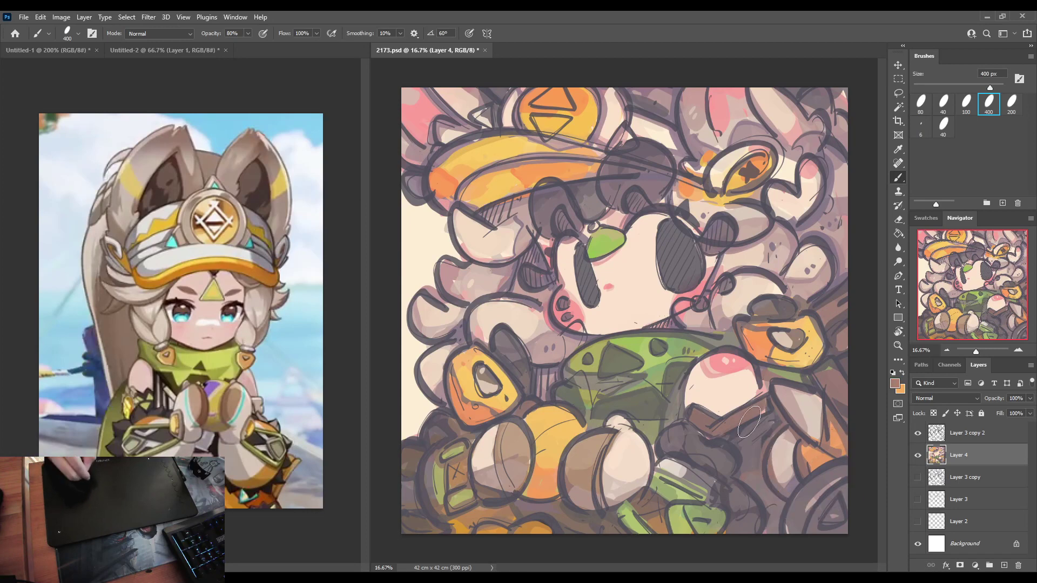
{"action": "left_click", "coordinate": [723, 416], "text": "alt"}
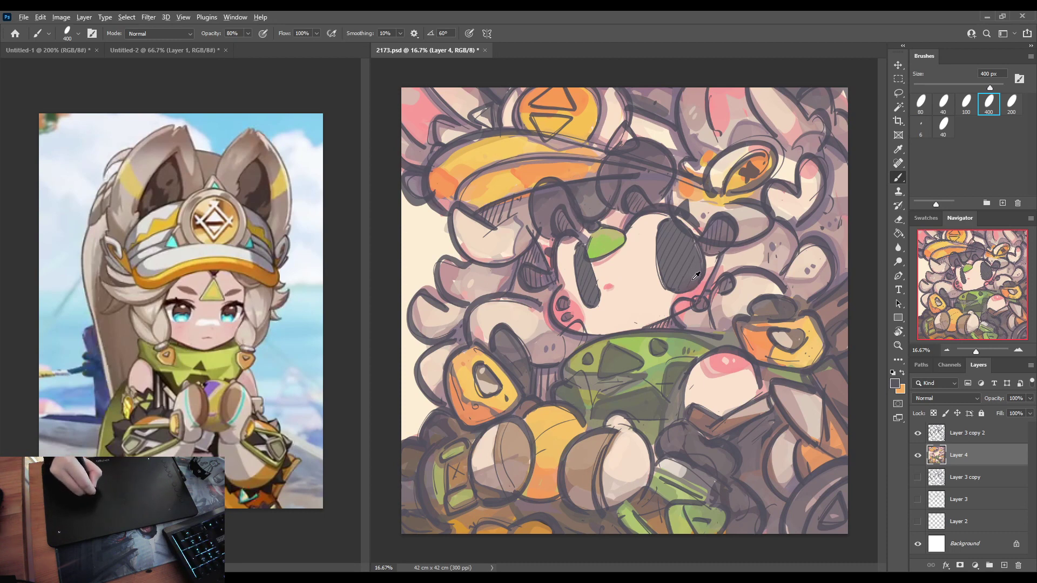
Sample orange, brown and grey tones to shade the ball between the hands and add dark spots to one hand.
{"action": "left_click", "coordinate": [546, 477], "text": "alt"}
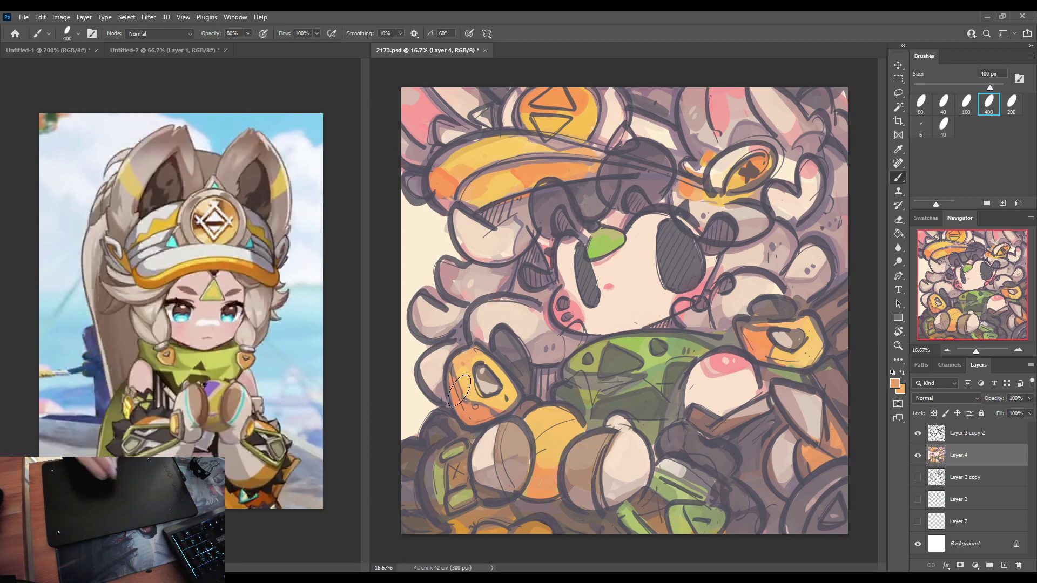
{"action": "left_click", "coordinate": [497, 408], "text": "alt"}
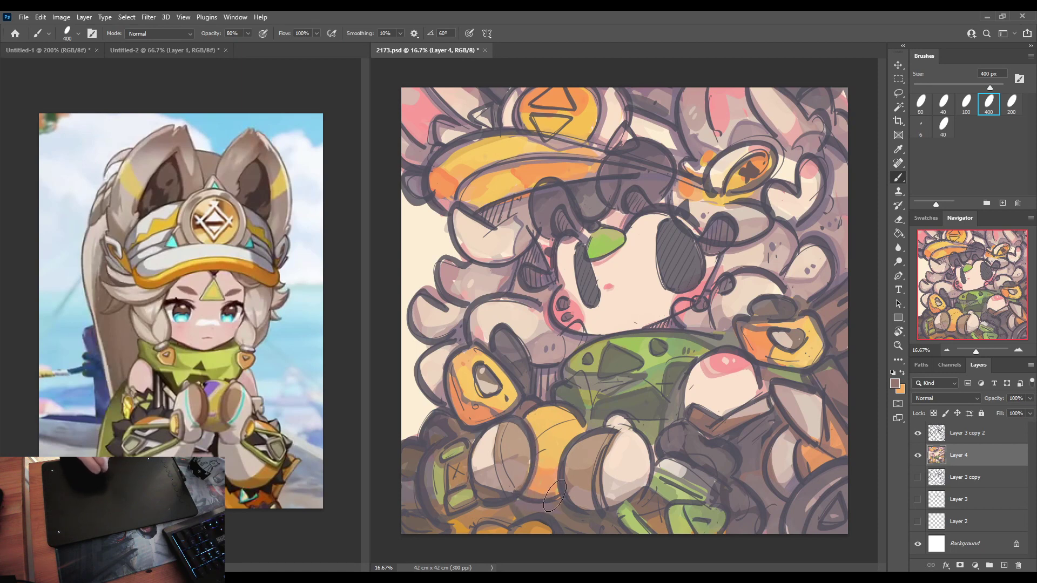
{"action": "left_click", "coordinate": [543, 474], "text": "alt"}
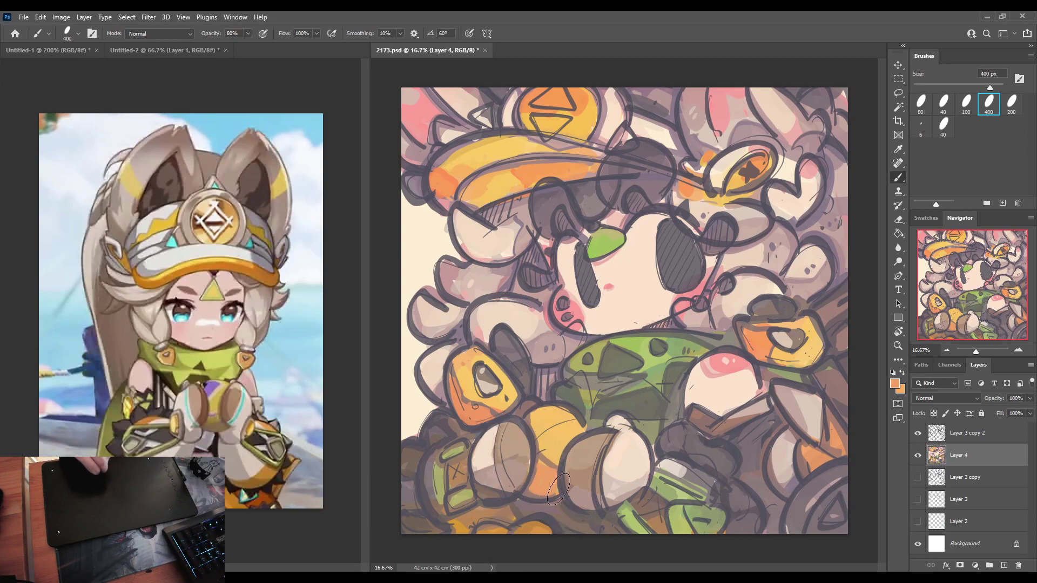
{"action": "left_click", "coordinate": [527, 495], "text": "alt"}
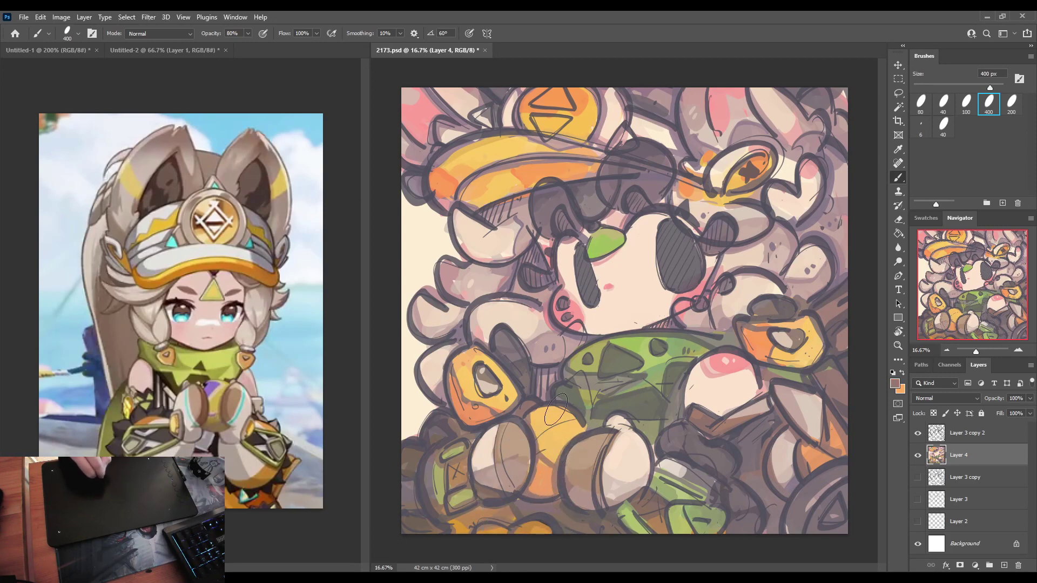
{"action": "left_click", "coordinate": [621, 465], "text": "alt"}
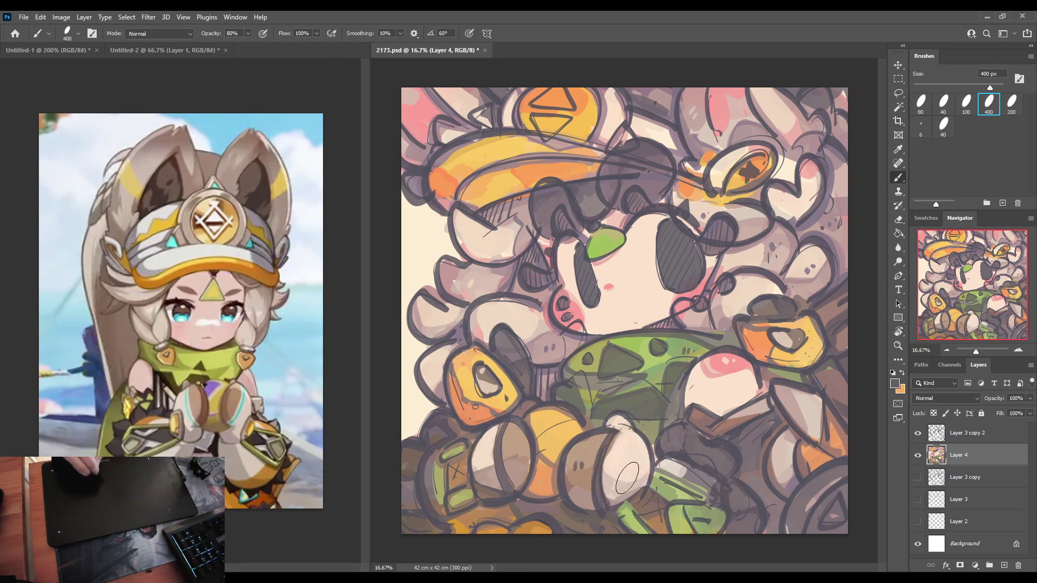
Touch up the glove shadows and the green and brown clothing beneath the hands with sampled tones, and save the document.
{"action": "left_click", "coordinate": [617, 496], "text": "alt"}
{"action": "left_click", "coordinate": [612, 510], "text": "alt"}
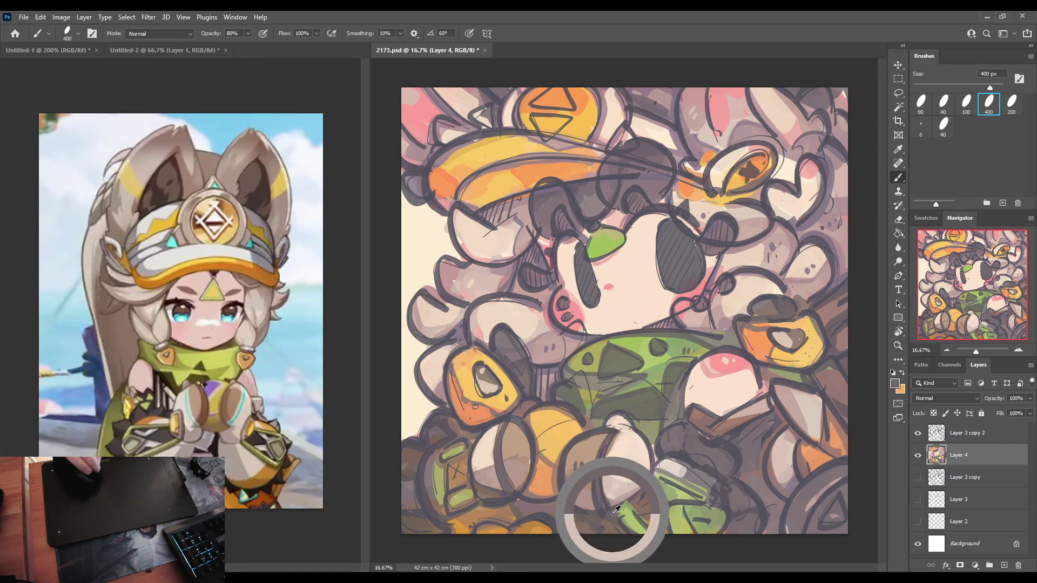
{"action": "left_click_drag", "start_coordinate": [610, 513], "coordinate": [626, 507]}
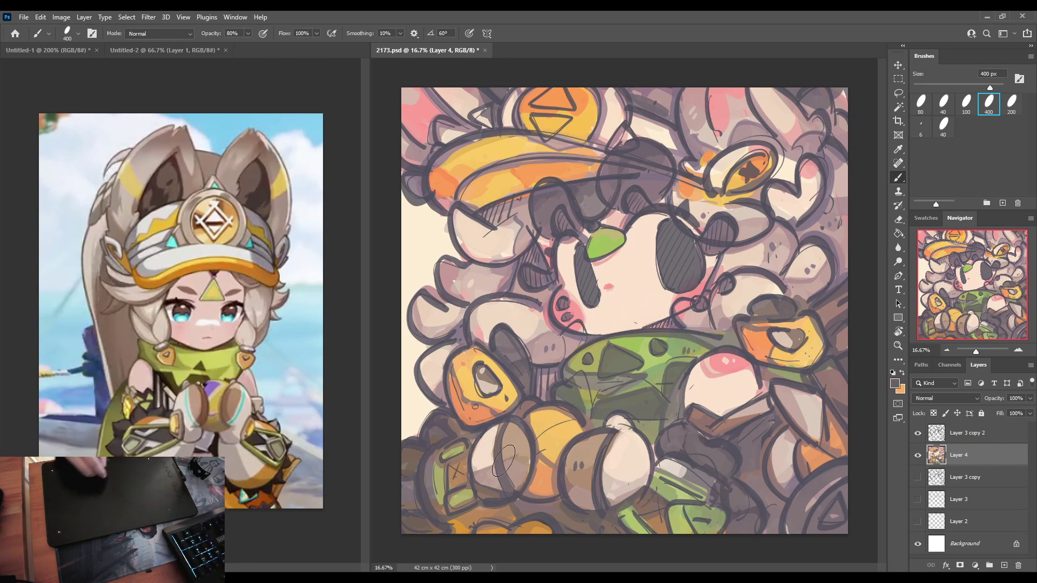
{"action": "left_click", "coordinate": [695, 510], "text": "alt"}
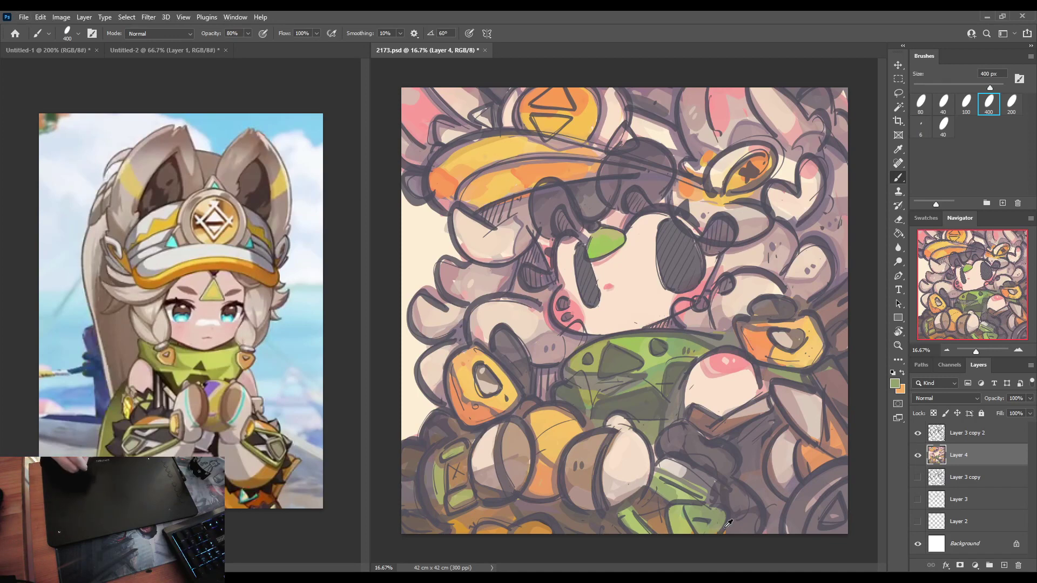
{"action": "left_click", "coordinate": [710, 518], "text": "alt"}
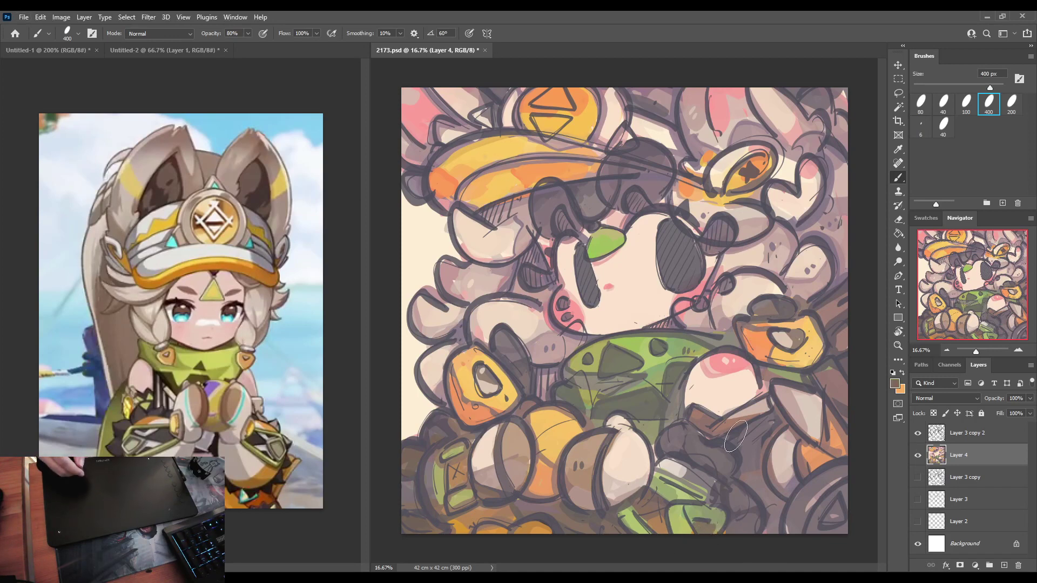
{"action": "key", "text": "ctrl+s"}
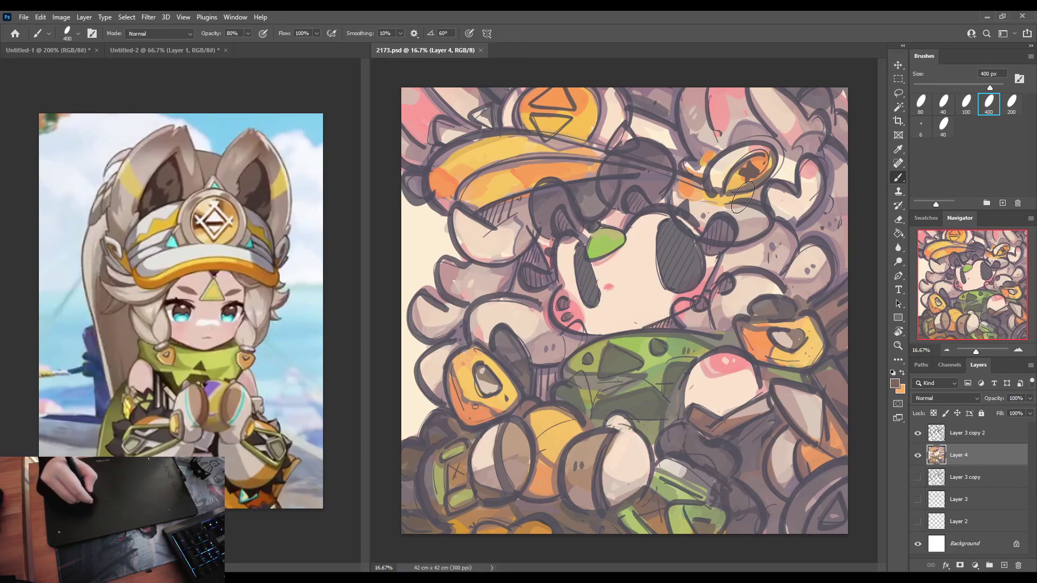
Paint the whites of both eyes with pure white and blend their inner edges using tones sampled from the face.
{"action": "key", "text": "d"}
{"action": "key", "text": "x"}
{"action": "left_click_drag", "start_coordinate": [568, 248], "coordinate": [573, 249]}
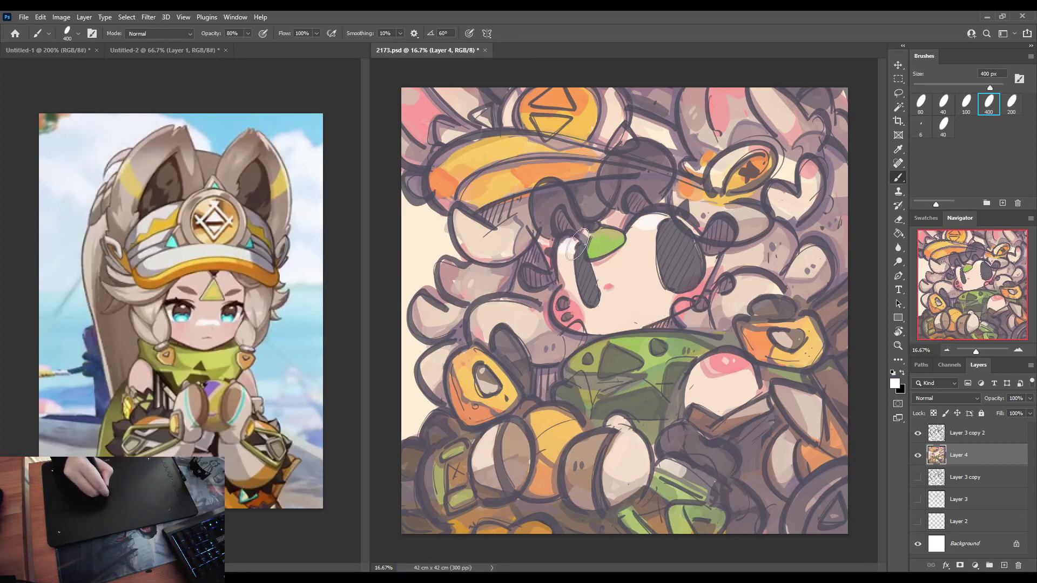
{"action": "left_click", "coordinate": [569, 283], "text": "alt"}
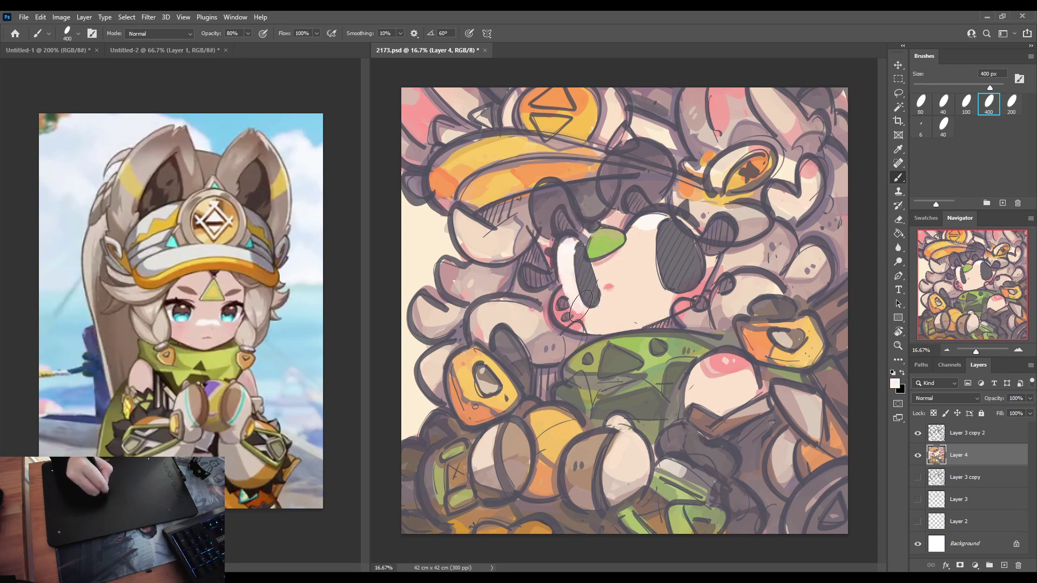
{"action": "left_click", "coordinate": [646, 227], "text": "alt"}
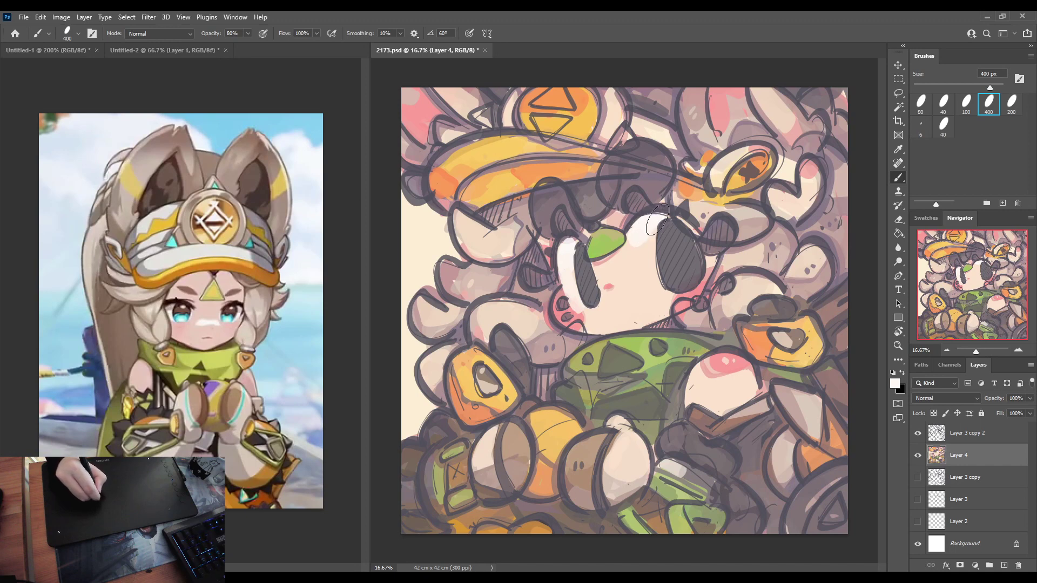
{"action": "left_click", "coordinate": [647, 246], "text": "alt"}
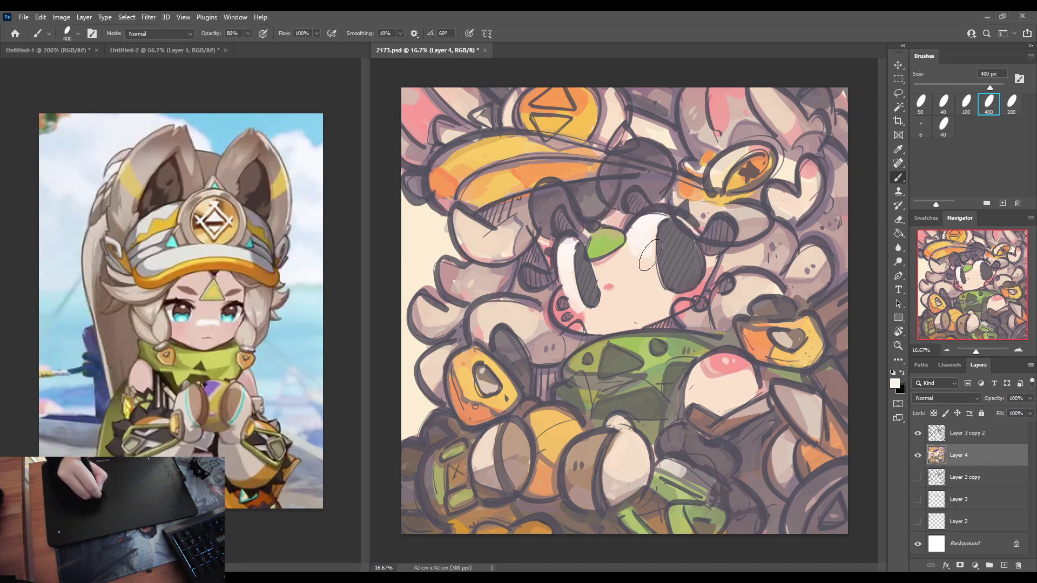
{"action": "left_click", "coordinate": [647, 259], "text": "alt"}
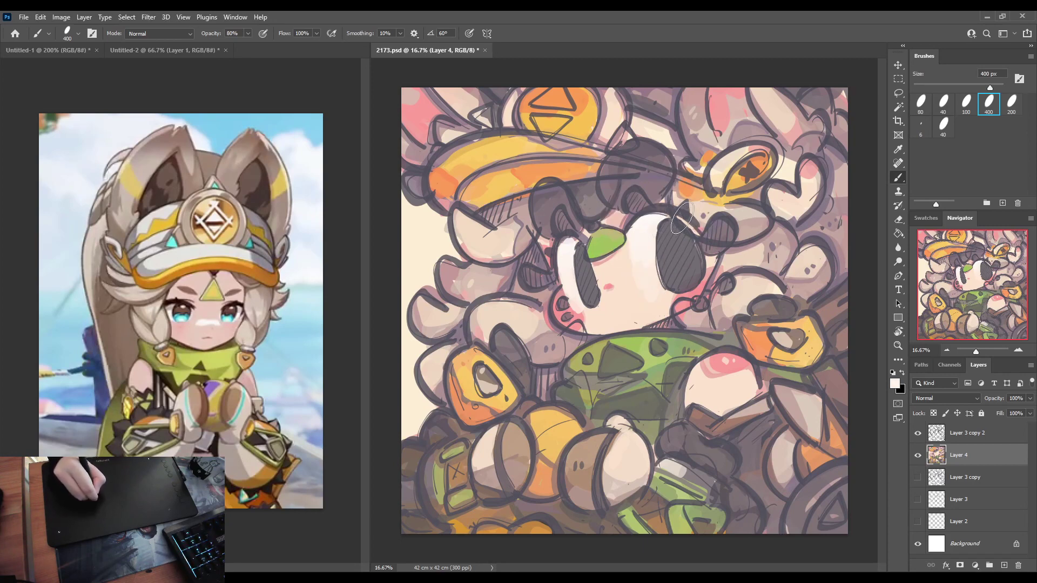
Undo the last stroke and tone down the whites of both eyes with a light grey.
{"action": "left_click", "coordinate": [566, 240], "text": "alt"}
{"action": "left_click", "coordinate": [508, 241], "text": "alt"}
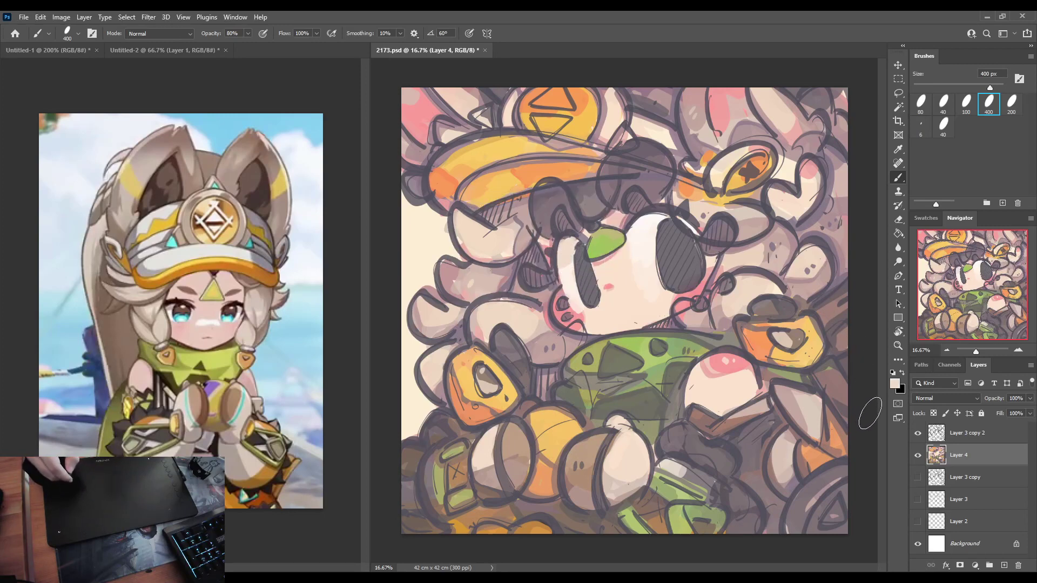
{"action": "key", "text": "ctrl+z"}
{"action": "left_click", "coordinate": [896, 382]}
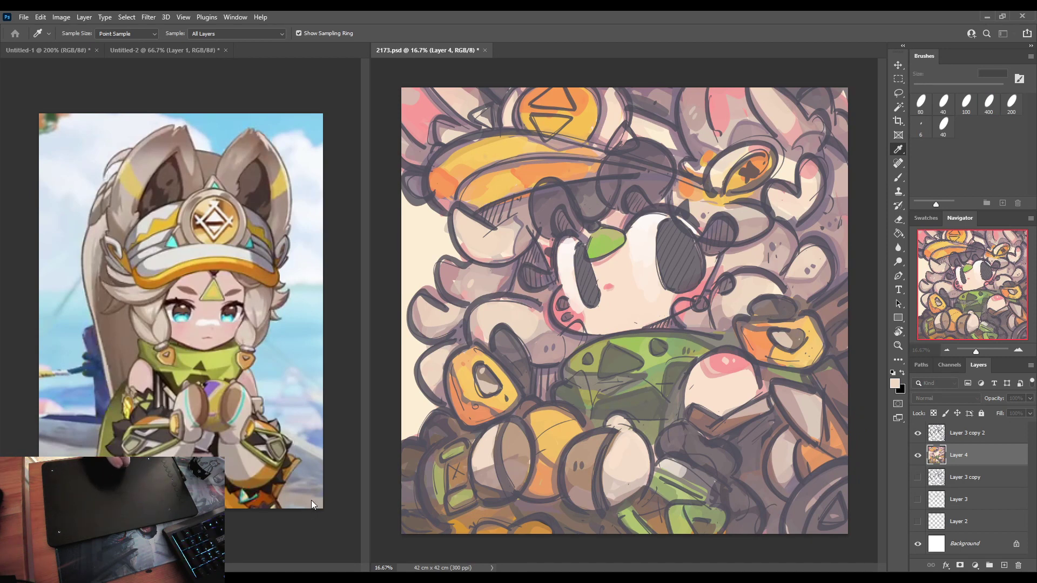
{"action": "key", "text": "b"}
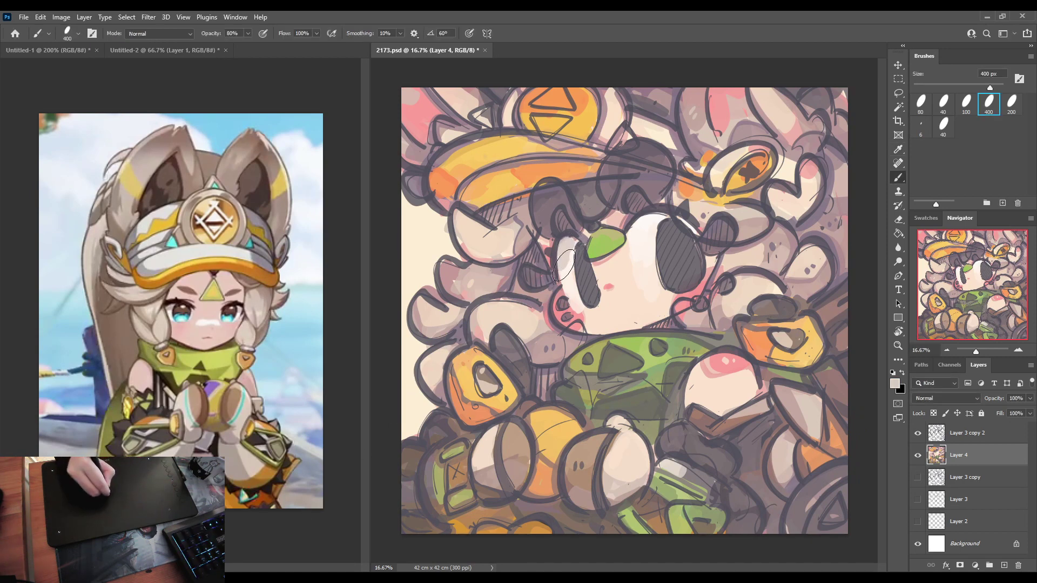
{"action": "left_click_drag", "start_coordinate": [567, 254], "coordinate": [573, 274]}
{"action": "mouse_move", "coordinate": [654, 244]}
{"action": "left_mouse_down"}
{"action": "mouse_move", "coordinate": [636, 232]}
{"action": "mouse_move", "coordinate": [636, 253]}
{"action": "mouse_move", "coordinate": [638, 230]}
{"action": "mouse_move", "coordinate": [643, 249]}
{"action": "mouse_move", "coordinate": [654, 218]}
{"action": "mouse_move", "coordinate": [692, 234]}
{"action": "left_mouse_up"}
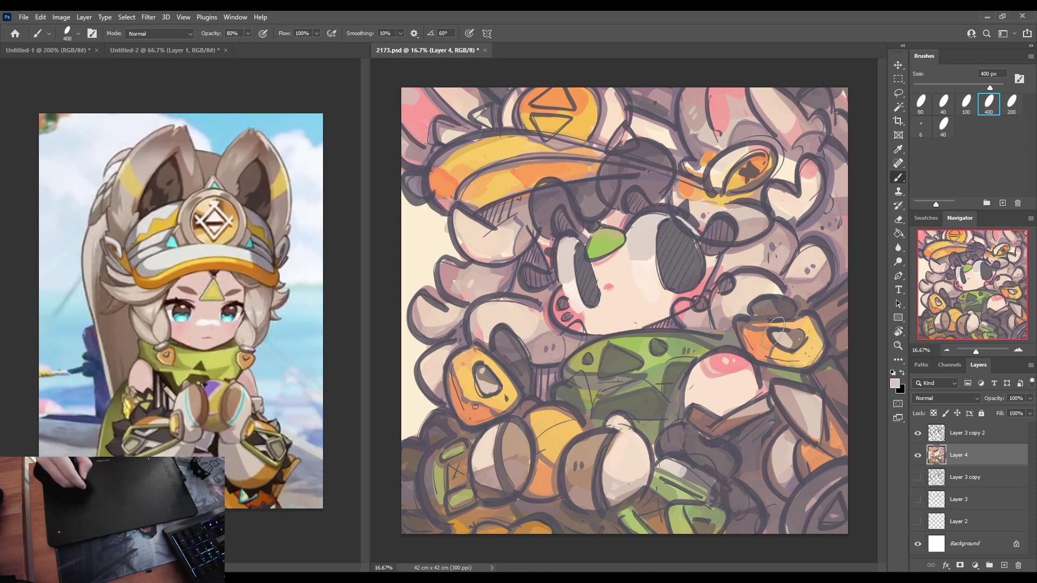
Shade the upper part of both eye whites with darker greyish-mauve tones sampled from the hair and surroundings.
{"action": "left_click", "coordinate": [788, 292], "text": "alt"}
{"action": "left_click", "coordinate": [724, 323], "text": "alt"}
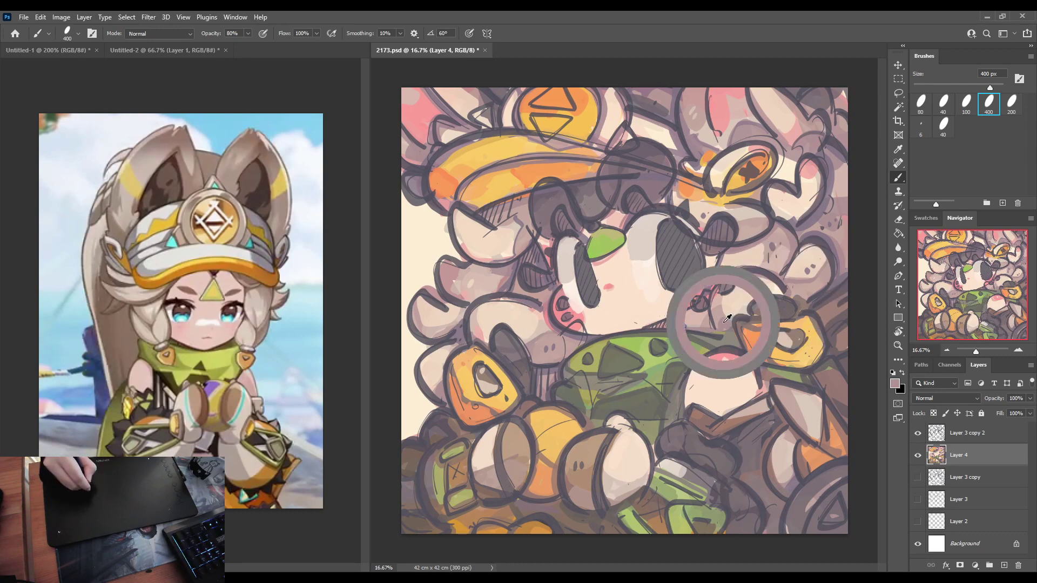
{"action": "left_click_drag", "start_coordinate": [560, 253], "coordinate": [575, 242]}
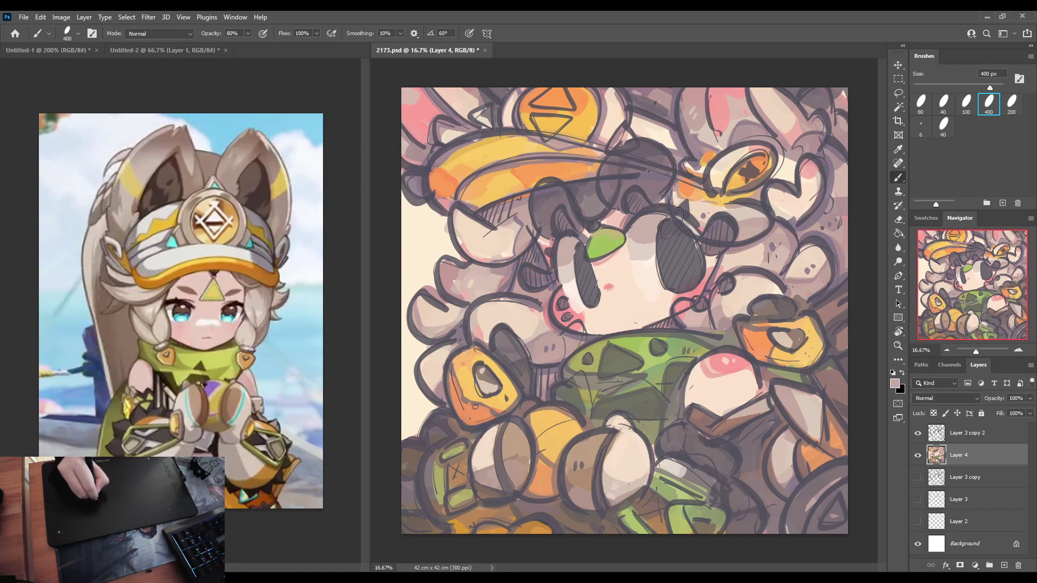
{"action": "key", "text": "i"}
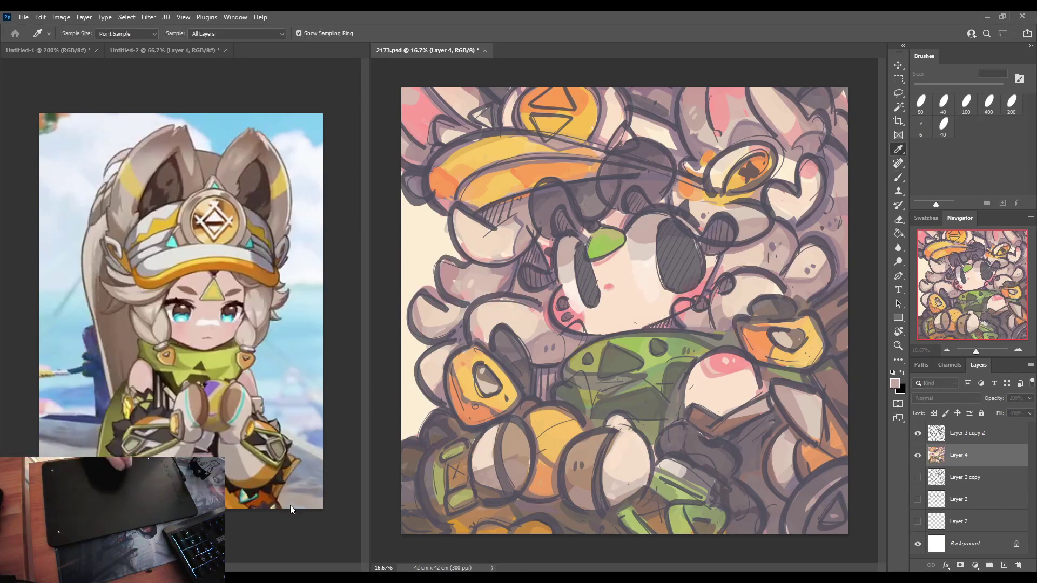
{"action": "key", "text": "b"}
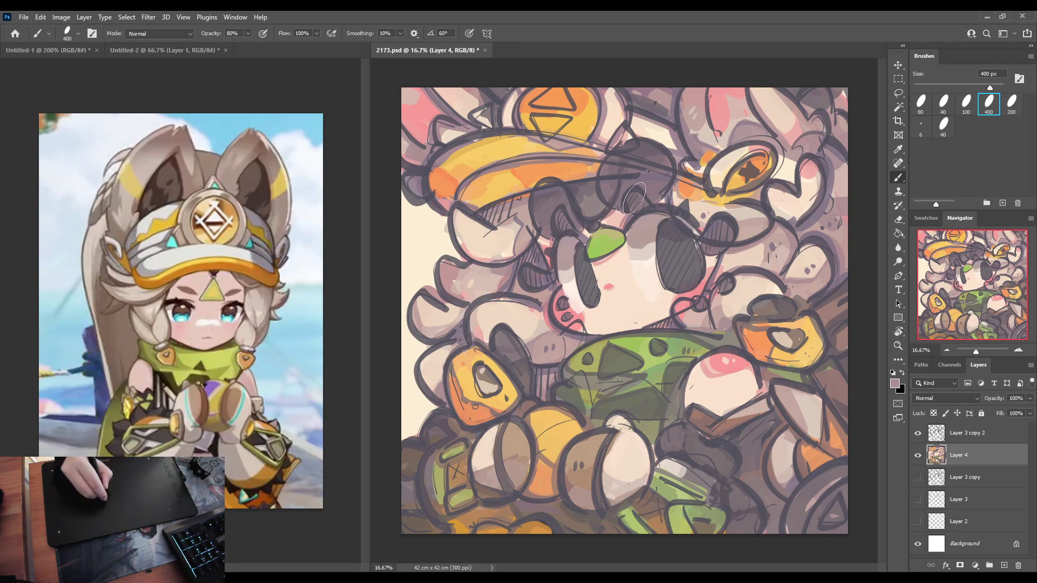
{"action": "left_click", "coordinate": [662, 186], "text": "alt"}
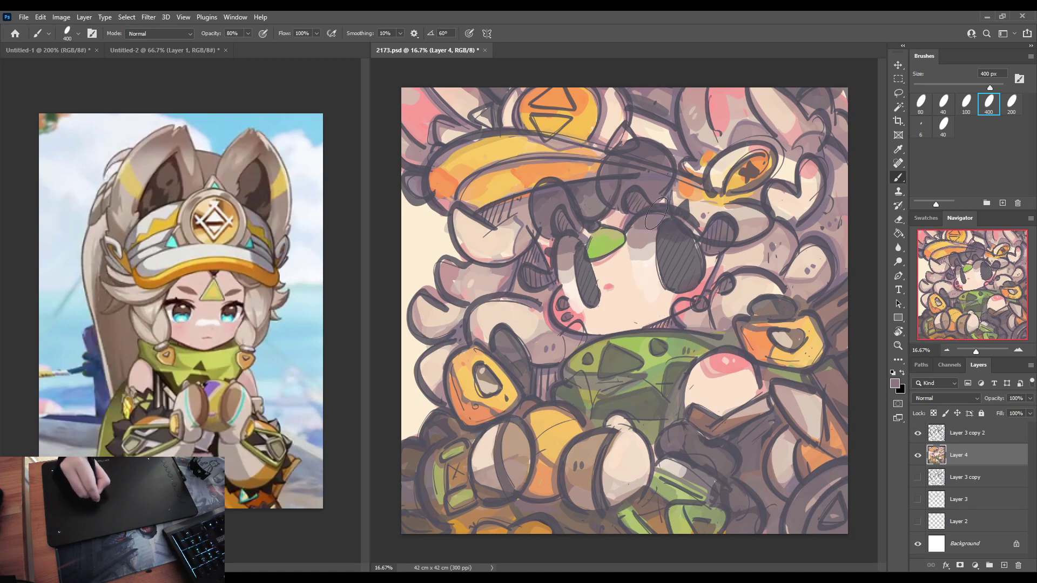
Darken both irises with sampled dark grey and refine the shadow on the eye whites, undoing one stroke.
{"action": "left_click", "coordinate": [696, 274], "text": "alt"}
{"action": "mouse_move", "coordinate": [682, 255]}
{"action": "left_mouse_down"}
{"action": "mouse_move", "coordinate": [667, 227]}
{"action": "mouse_move", "coordinate": [686, 281]}
{"action": "left_mouse_up"}
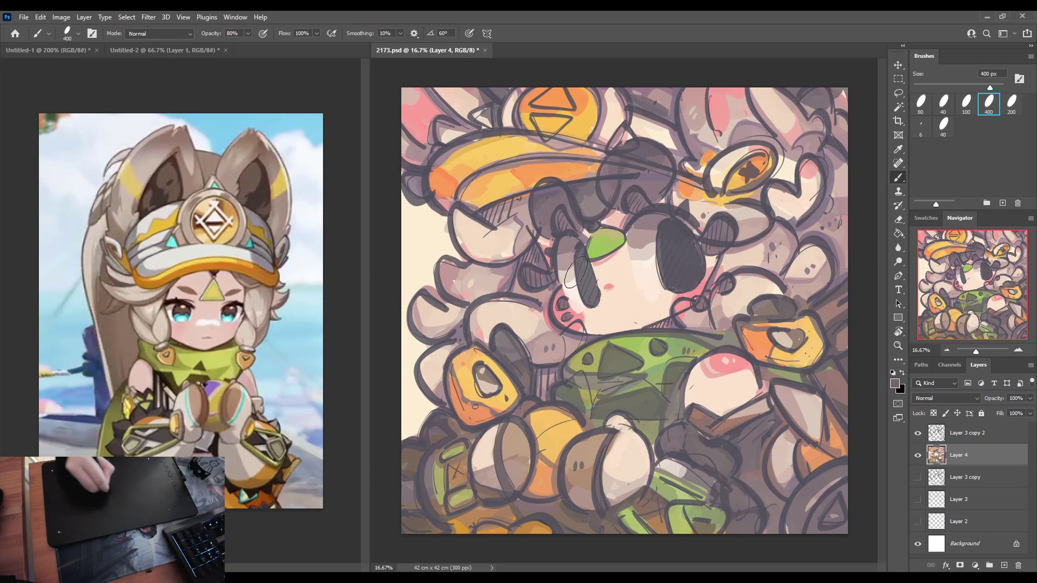
{"action": "mouse_move", "coordinate": [582, 268]}
{"action": "left_mouse_down"}
{"action": "mouse_move", "coordinate": [592, 295]}
{"action": "mouse_move", "coordinate": [605, 260]}
{"action": "left_mouse_up"}
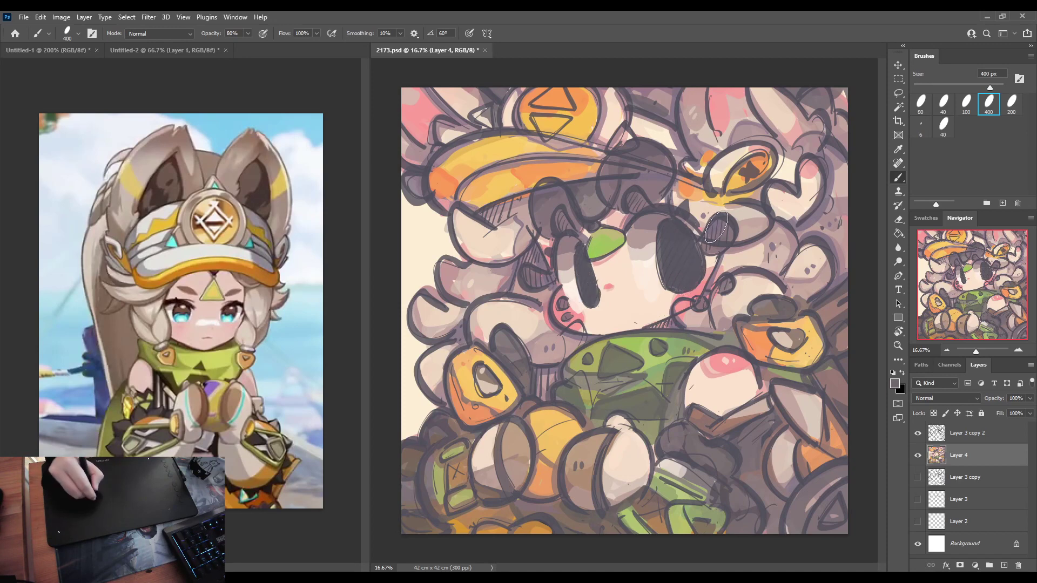
{"action": "left_click", "coordinate": [655, 238], "text": "alt"}
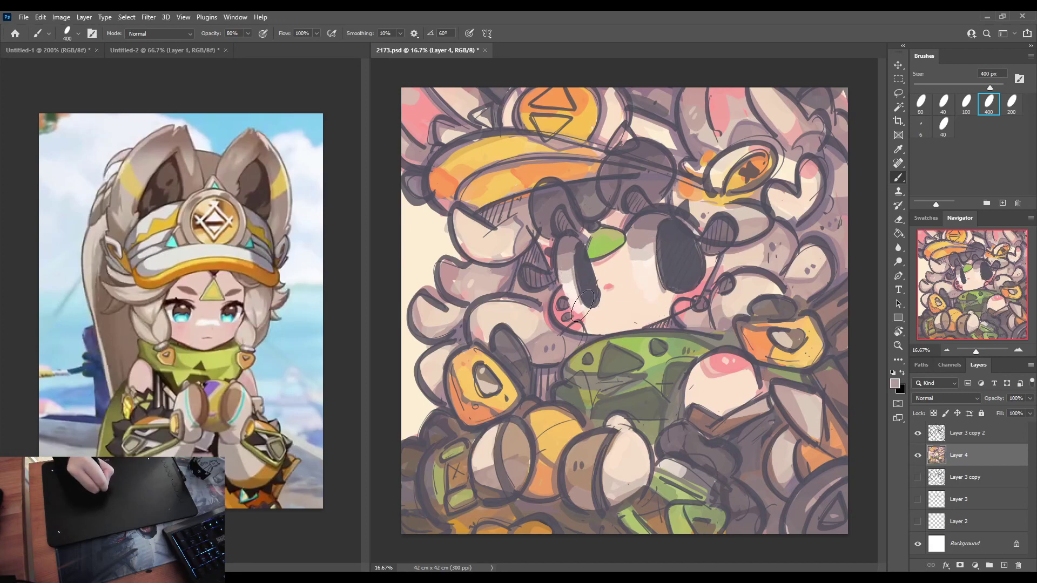
{"action": "key", "text": "ctrl+z"}
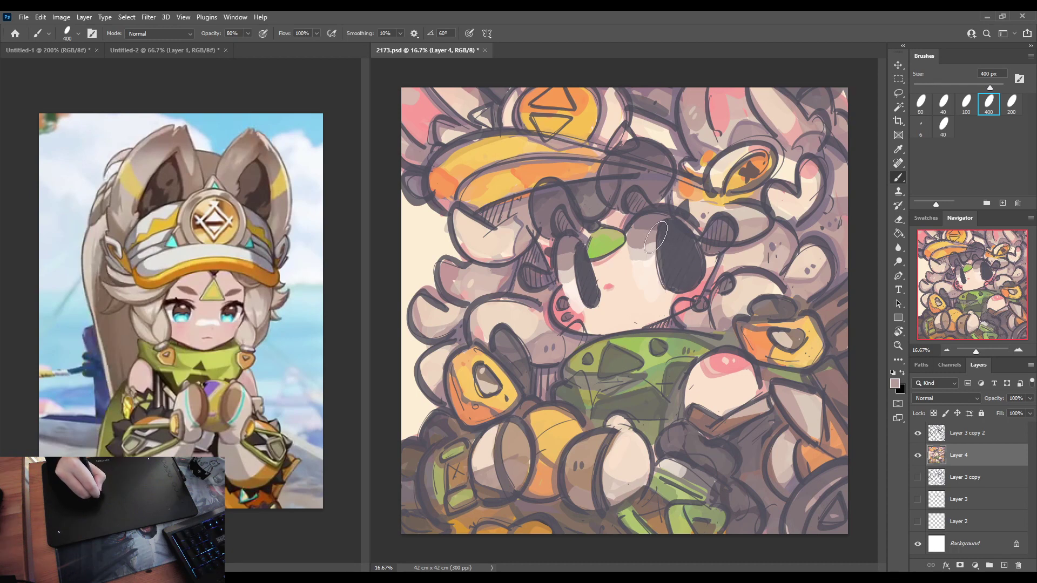
{"action": "left_click_drag", "start_coordinate": [655, 243], "coordinate": [665, 285]}
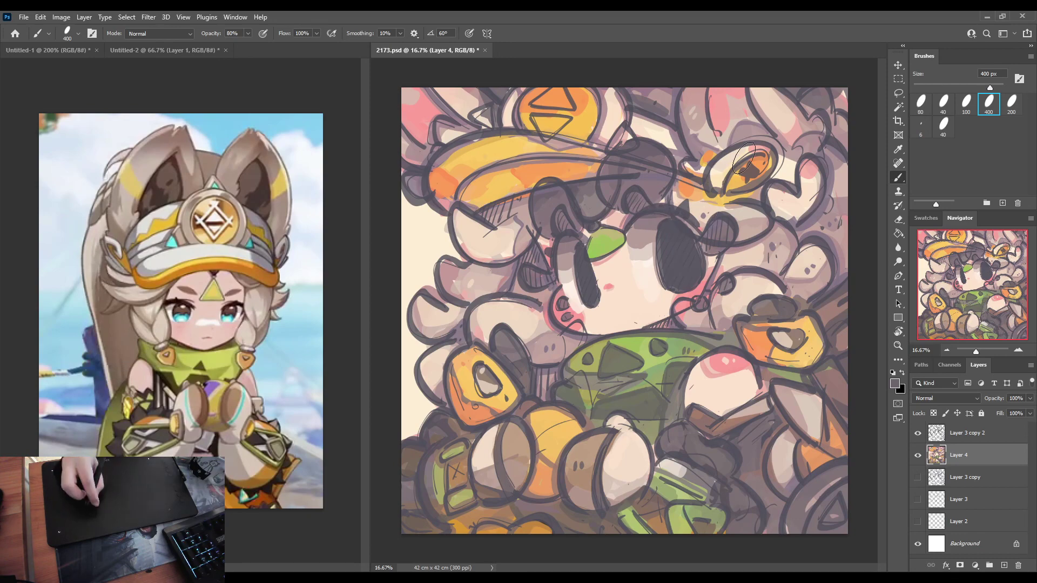
Save the document, duplicate the line art layer Layer 3 copy 2 and hide the original.
{"action": "key", "text": "F2"}
{"action": "key", "text": "h"}
{"action": "key", "text": "ctrl+s"}
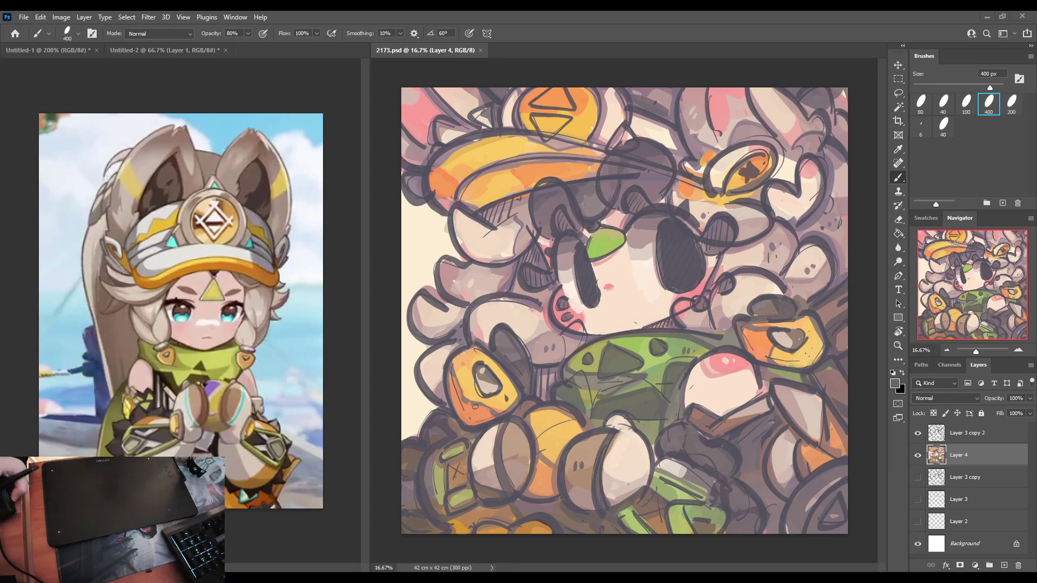
{"action": "left_click", "coordinate": [946, 438]}
{"action": "key", "text": "ctrl+j"}
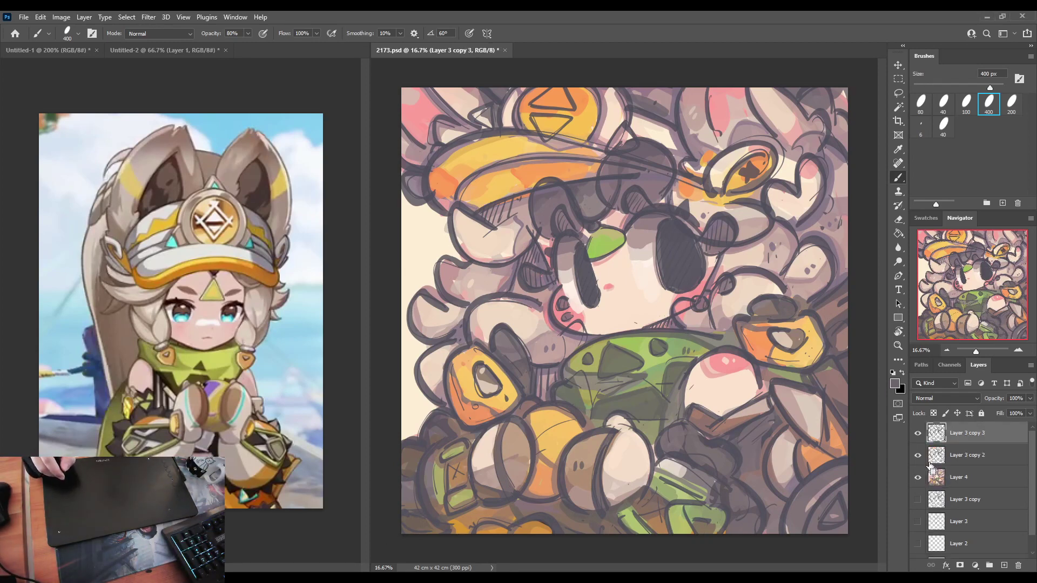
{"action": "left_click", "coordinate": [918, 455]}
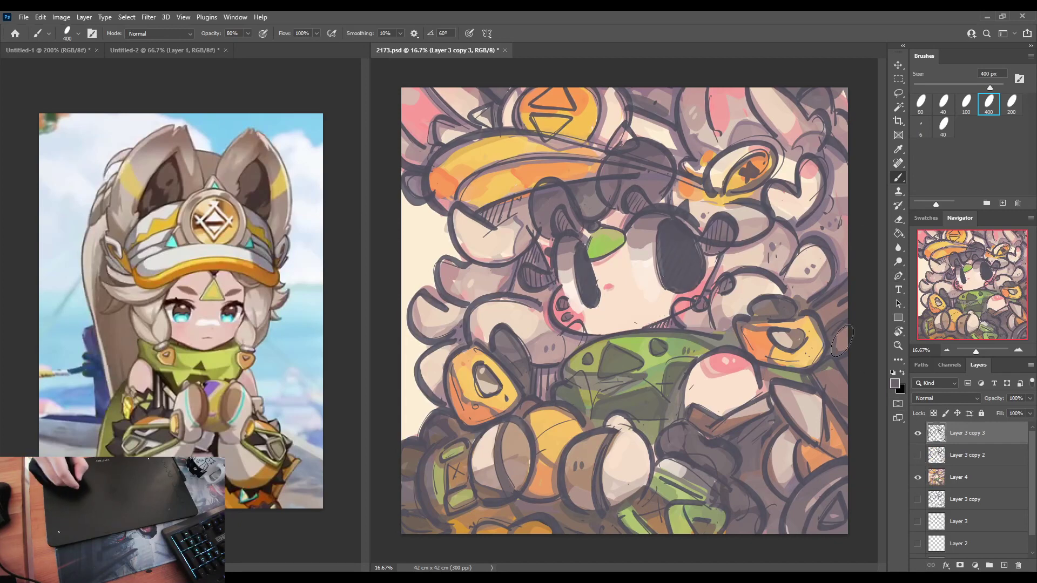
Set the brush to 100% opacity and 175 px and paint a white highlight above the nose on Layer 3 copy 3.
{"action": "left_click", "coordinate": [684, 296], "text": "alt"}
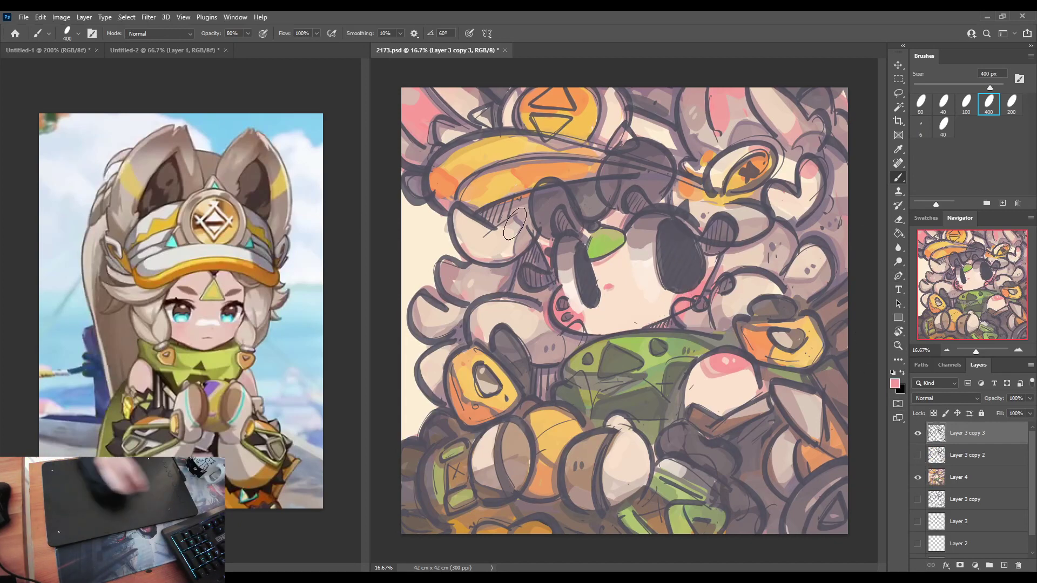
{"action": "key", "text": "0"}
{"action": "key", "text": "["}
{"action": "key", "text": "["}
{"action": "key", "text": "["}
{"action": "key", "text": "["}
{"action": "key", "text": "["}
{"action": "key", "text": "["}
{"action": "key", "text": "["}
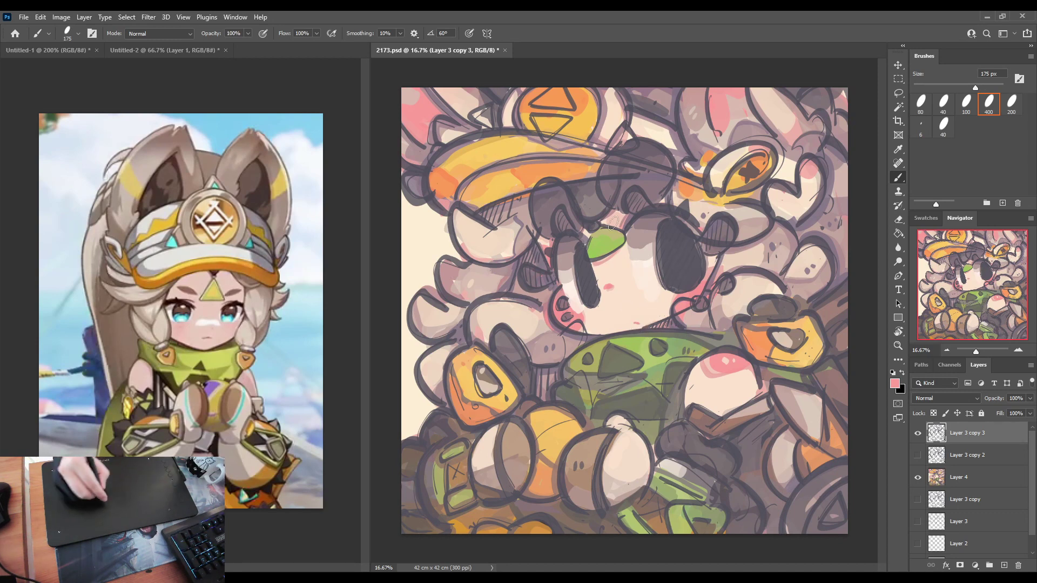
{"action": "left_click", "coordinate": [648, 263], "text": "alt"}
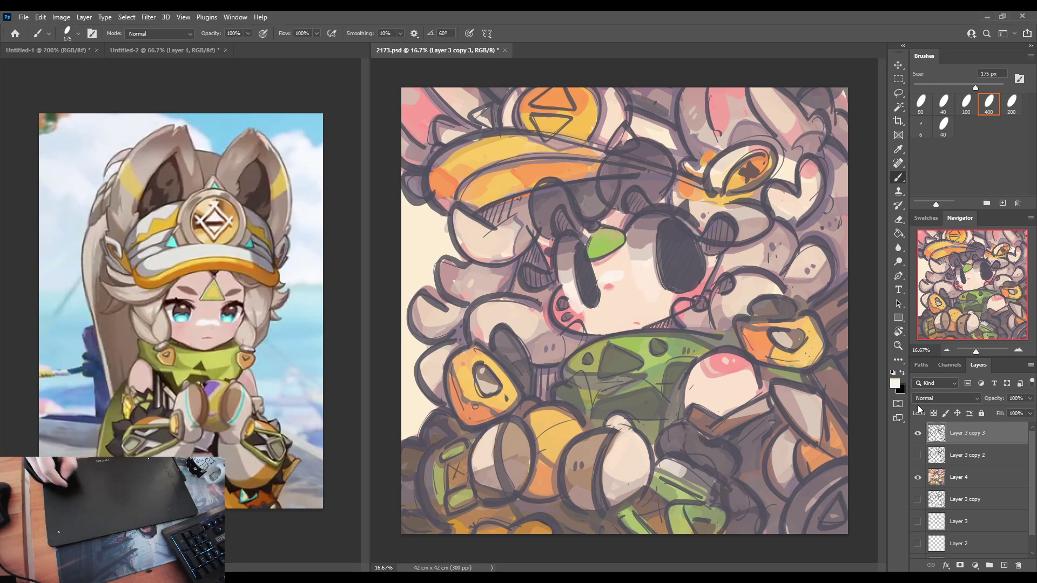
{"action": "left_click", "coordinate": [894, 383]}
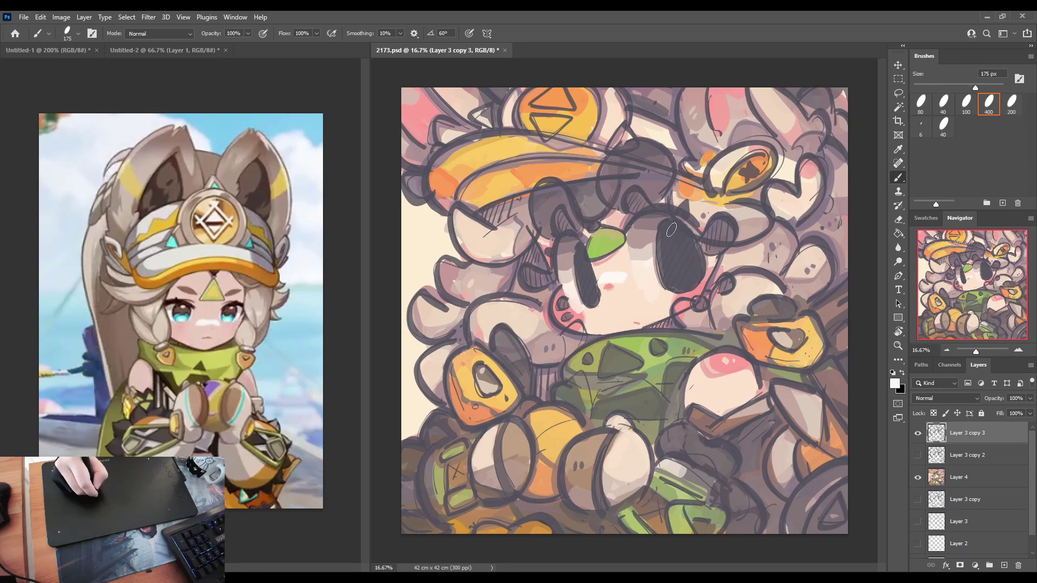
Retouch the face around the eyes and cheek with sampled cream, grey and pink tones.
{"action": "left_click", "coordinate": [598, 279], "text": "alt"}
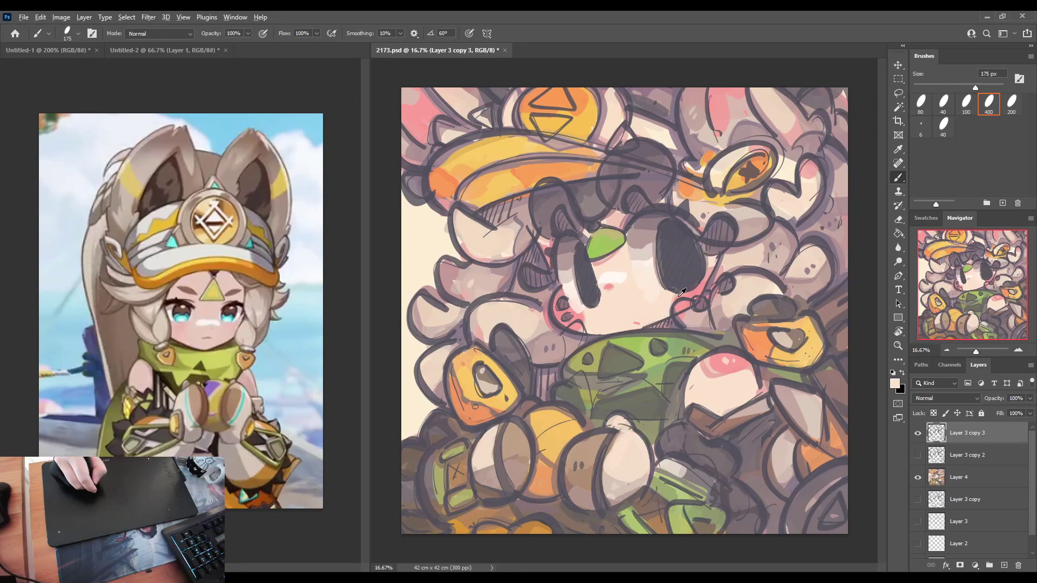
{"action": "left_click", "coordinate": [712, 269], "text": "alt"}
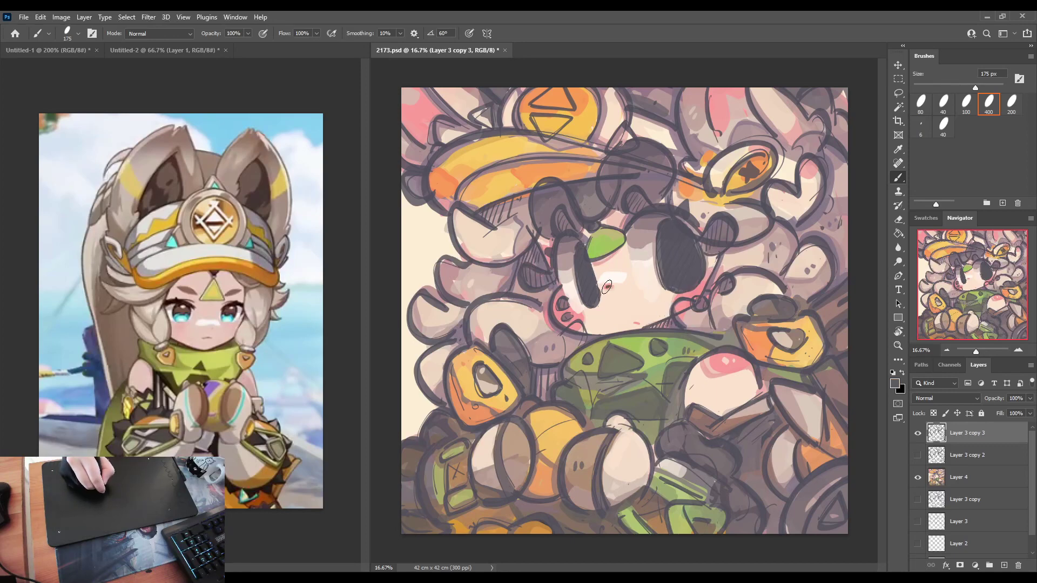
{"action": "left_click", "coordinate": [722, 267], "text": "alt"}
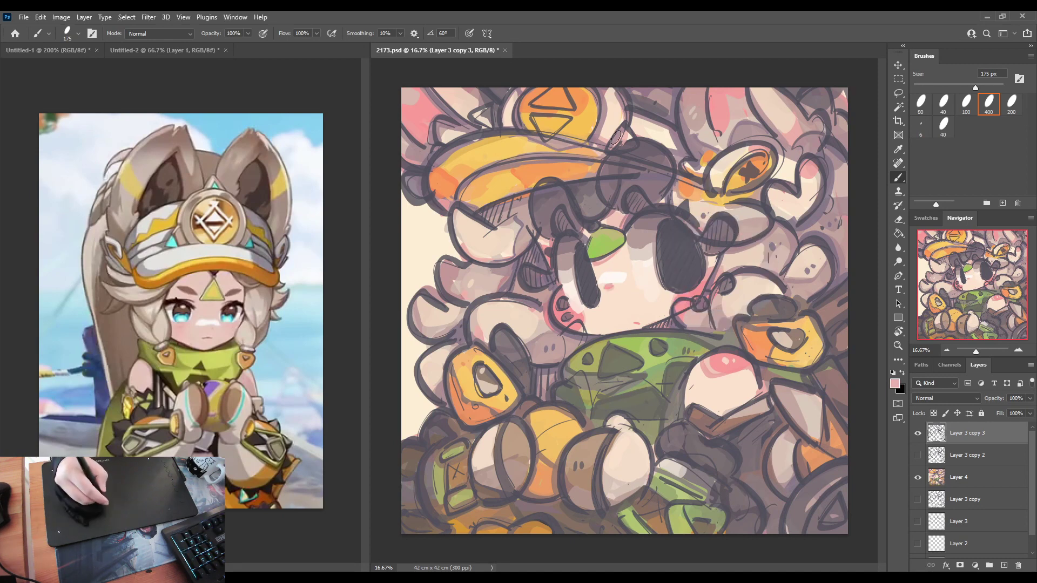
{"action": "left_click", "coordinate": [656, 299], "text": "alt"}
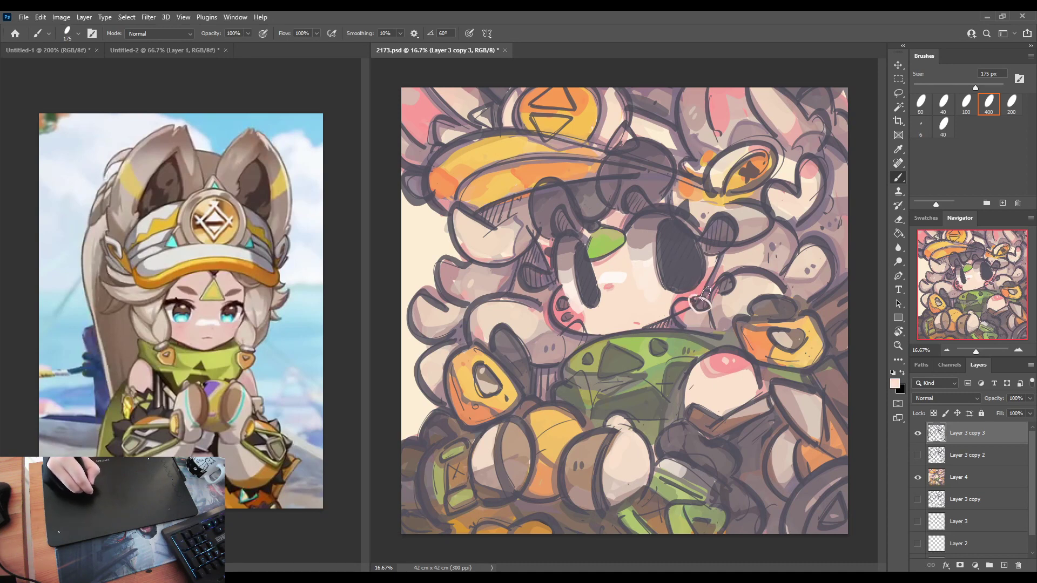
Outline the beads beside both cheeks and the dark hair tufts around the face with cream brush lines.
{"action": "mouse_move", "coordinate": [707, 293]}
{"action": "left_mouse_down"}
{"action": "mouse_move", "coordinate": [729, 284]}
{"action": "mouse_move", "coordinate": [720, 272]}
{"action": "left_mouse_up"}
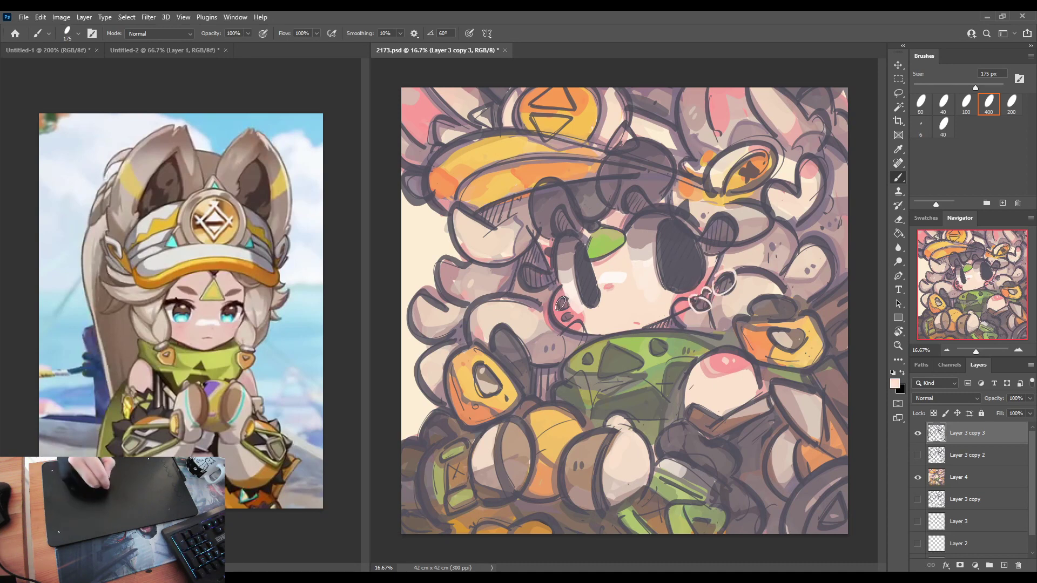
{"action": "left_click_drag", "start_coordinate": [565, 310], "coordinate": [573, 313]}
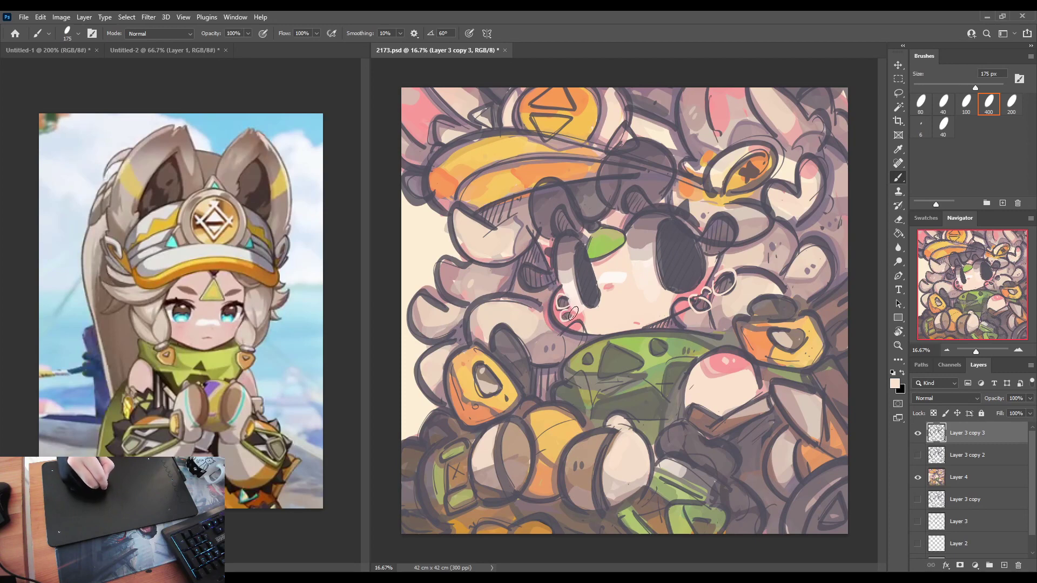
{"action": "mouse_move", "coordinate": [648, 189]}
{"action": "left_mouse_down"}
{"action": "mouse_move", "coordinate": [628, 201]}
{"action": "mouse_move", "coordinate": [637, 213]}
{"action": "left_mouse_up"}
{"action": "mouse_move", "coordinate": [555, 208]}
{"action": "left_mouse_down"}
{"action": "mouse_move", "coordinate": [578, 229]}
{"action": "mouse_move", "coordinate": [558, 202]}
{"action": "mouse_move", "coordinate": [558, 249]}
{"action": "mouse_move", "coordinate": [553, 241]}
{"action": "mouse_move", "coordinate": [542, 251]}
{"action": "mouse_move", "coordinate": [551, 266]}
{"action": "mouse_move", "coordinate": [517, 275]}
{"action": "mouse_move", "coordinate": [552, 282]}
{"action": "left_mouse_up"}
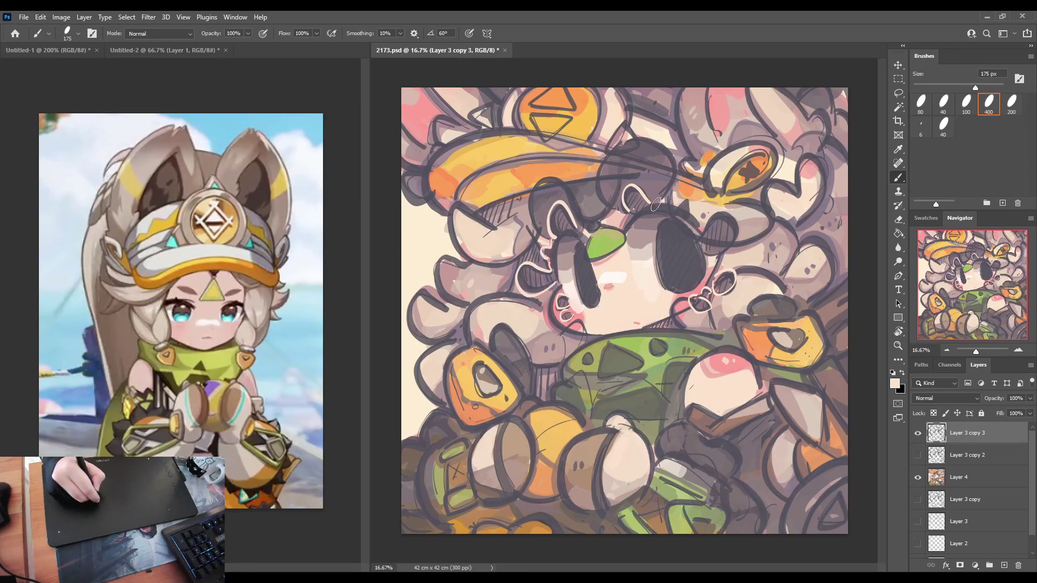
{"action": "mouse_move", "coordinate": [652, 205]}
{"action": "left_mouse_down"}
{"action": "mouse_move", "coordinate": [682, 199]}
{"action": "mouse_move", "coordinate": [708, 223]}
{"action": "mouse_move", "coordinate": [700, 235]}
{"action": "mouse_move", "coordinate": [732, 219]}
{"action": "mouse_move", "coordinate": [719, 258]}
{"action": "left_mouse_up"}
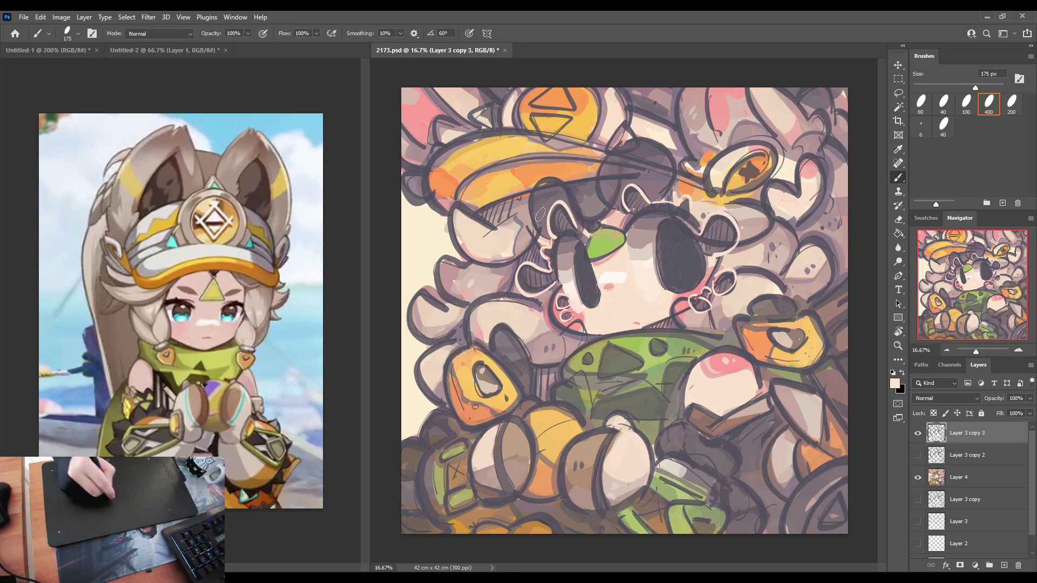
Accent the outlines around the face with sampled pink and mauve, and resample cream from the face.
{"action": "left_click", "coordinate": [683, 303], "text": "alt"}
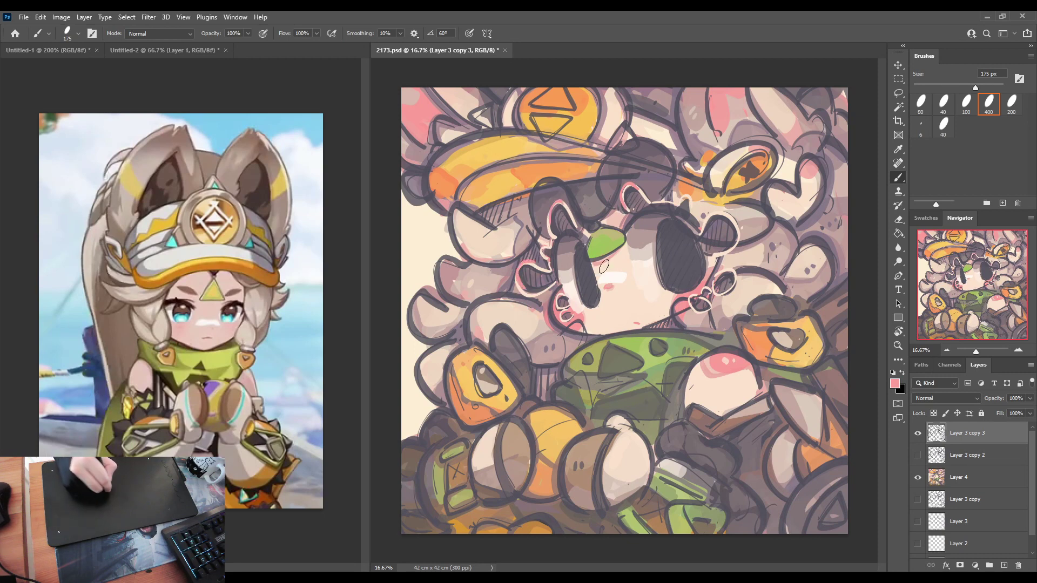
{"action": "mouse_move", "coordinate": [706, 224]}
{"action": "left_mouse_down"}
{"action": "mouse_move", "coordinate": [734, 220]}
{"action": "mouse_move", "coordinate": [727, 251]}
{"action": "left_mouse_up"}
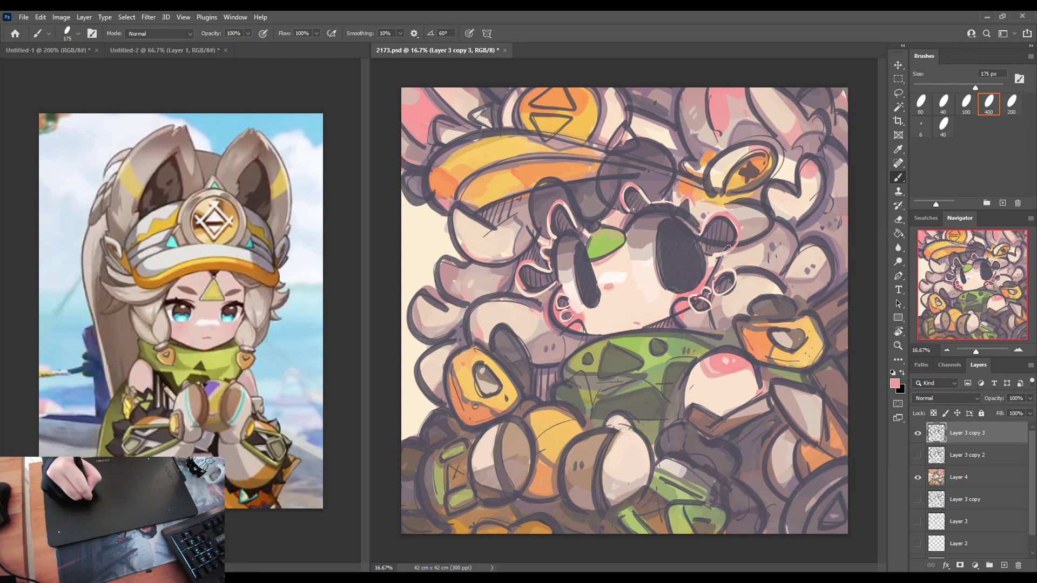
{"action": "left_click", "coordinate": [699, 322], "text": "alt"}
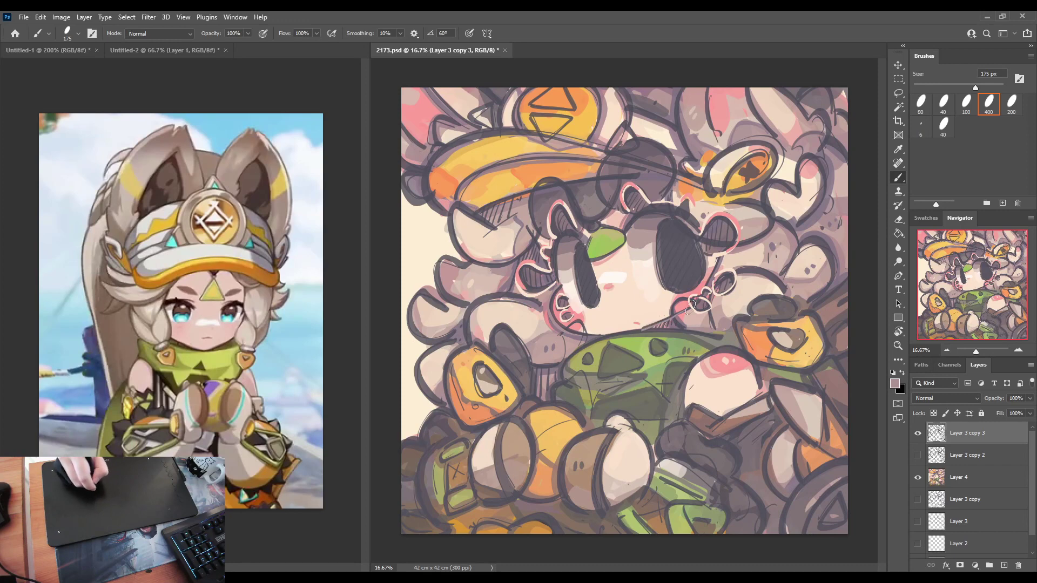
{"action": "left_click", "coordinate": [575, 309], "text": "alt"}
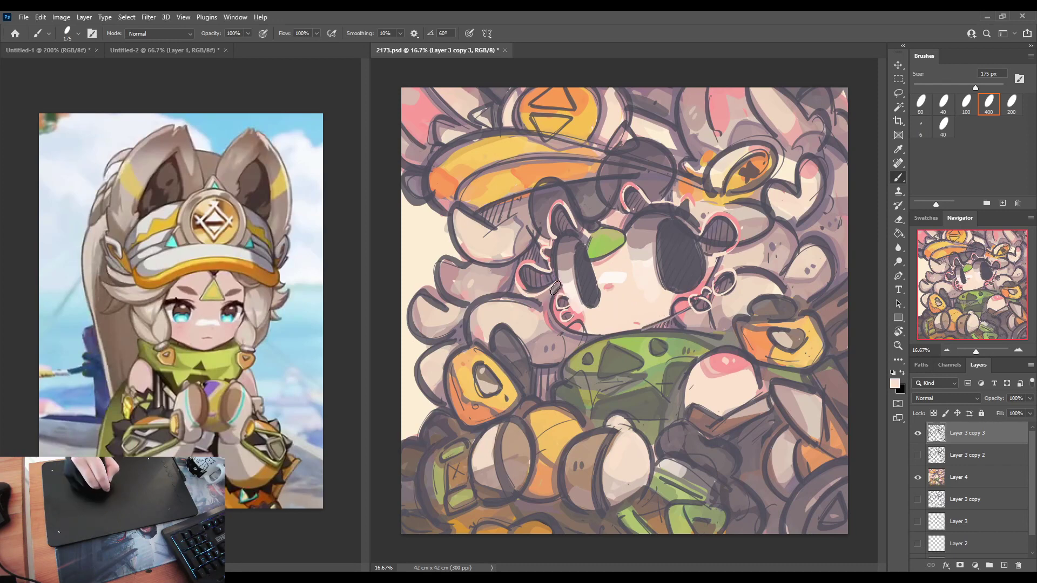
{"action": "mouse_move", "coordinate": [552, 290]}
{"action": "left_mouse_down"}
{"action": "mouse_move", "coordinate": [553, 322]}
{"action": "mouse_move", "coordinate": [590, 331]}
{"action": "left_mouse_up"}
{"action": "key", "text": "ctrl+z"}
{"action": "mouse_move", "coordinate": [557, 286]}
{"action": "left_mouse_down"}
{"action": "mouse_move", "coordinate": [551, 316]}
{"action": "mouse_move", "coordinate": [574, 331]}
{"action": "left_mouse_up"}
{"action": "key", "text": "ctrl+z"}
{"action": "mouse_move", "coordinate": [558, 284]}
{"action": "left_mouse_down"}
{"action": "mouse_move", "coordinate": [564, 324]}
{"action": "mouse_move", "coordinate": [590, 333]}
{"action": "left_mouse_up"}
{"action": "key", "text": "ctrl+z"}
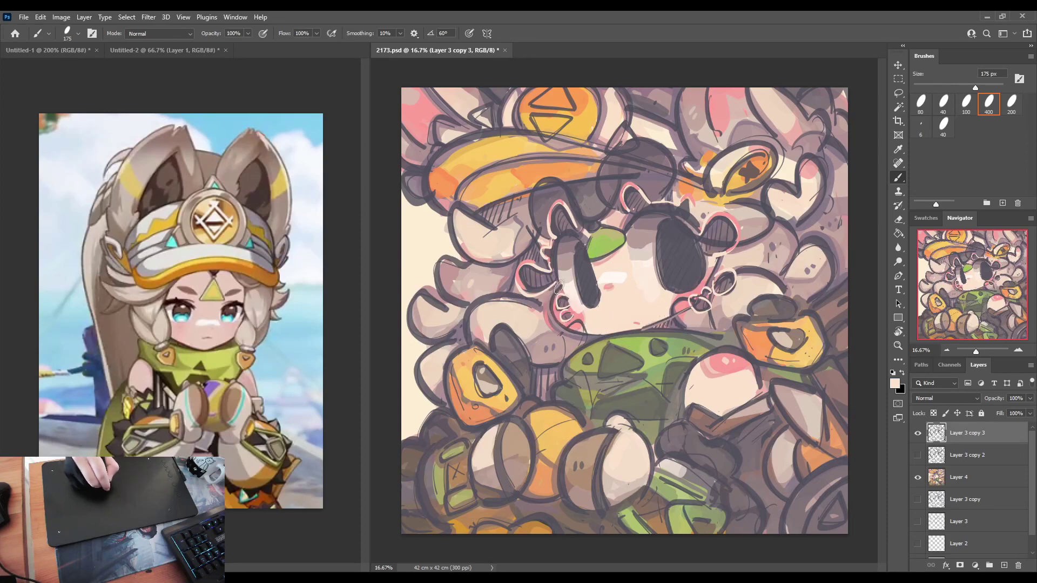
{"action": "left_click_drag", "start_coordinate": [557, 284], "coordinate": [562, 328]}
{"action": "key", "text": "ctrl+z"}
{"action": "left_click_drag", "start_coordinate": [557, 287], "coordinate": [586, 332]}
{"action": "key", "text": "ctrl+z"}
{"action": "left_click_drag", "start_coordinate": [552, 290], "coordinate": [594, 331]}
{"action": "key", "text": "ctrl+z"}
{"action": "mouse_move", "coordinate": [555, 288]}
{"action": "left_mouse_down"}
{"action": "mouse_move", "coordinate": [587, 343]}
{"action": "mouse_move", "coordinate": [563, 292]}
{"action": "mouse_move", "coordinate": [598, 336]}
{"action": "left_mouse_up"}
{"action": "key", "text": "ctrl+z"}
{"action": "mouse_move", "coordinate": [556, 289]}
{"action": "left_mouse_down"}
{"action": "mouse_move", "coordinate": [551, 315]}
{"action": "mouse_move", "coordinate": [589, 329]}
{"action": "left_mouse_up"}
{"action": "key", "text": "ctrl+z"}
{"action": "key", "text": "ctrl+z"}
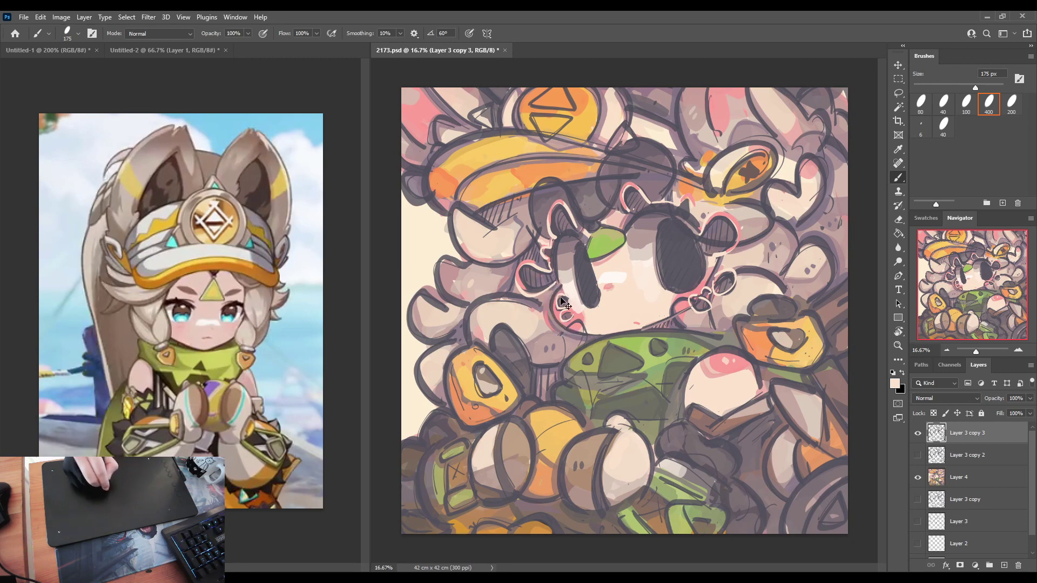
{"action": "left_click_drag", "start_coordinate": [557, 289], "coordinate": [579, 340]}
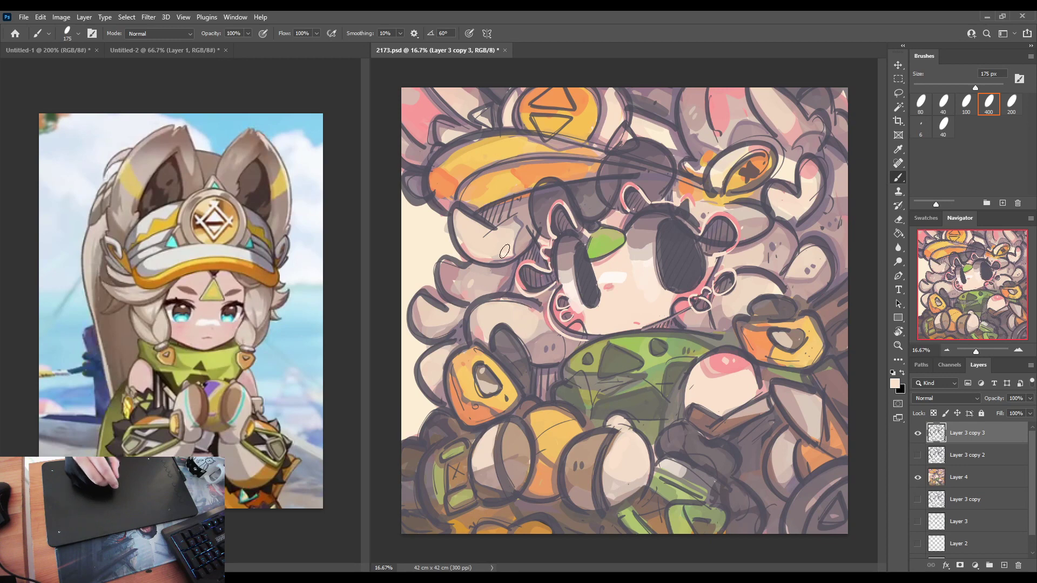
{"action": "key", "text": "ctrl+z"}
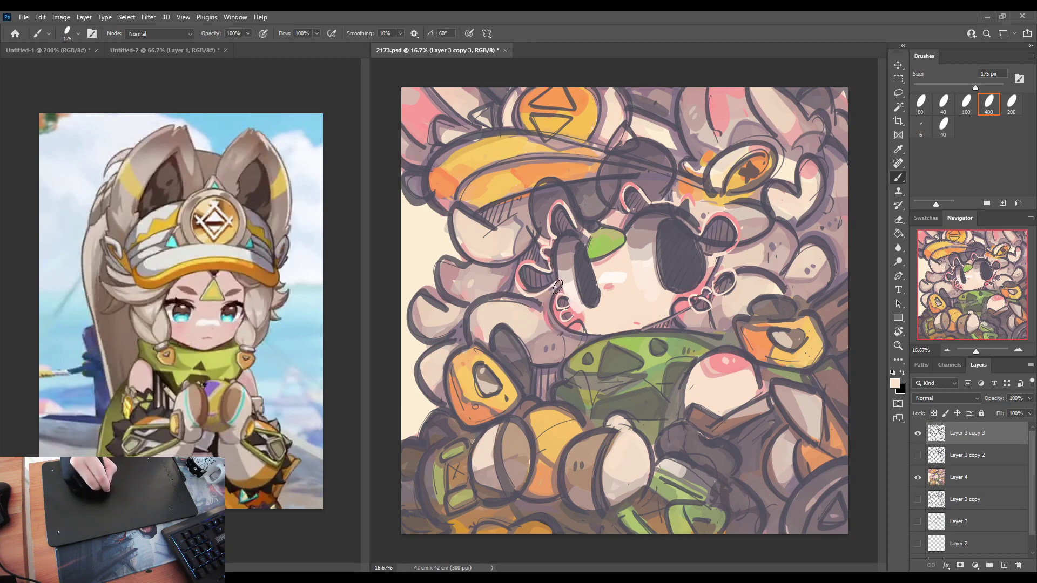
Draw a cream stroke along the outer edge of the left cheek, beside the small beads.
{"action": "left_click_drag", "start_coordinate": [557, 287], "coordinate": [559, 325]}
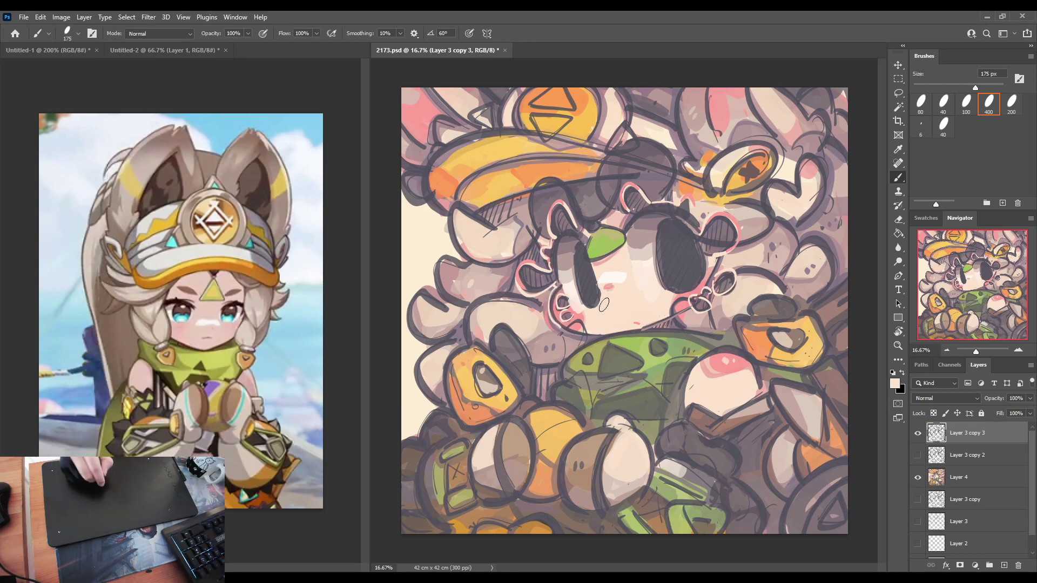
Paint a yellow centre and orange outline on the green forehead mark, and undo a trial orange stroke along the scarf's upper edge.
{"action": "left_click", "coordinate": [508, 166], "text": "alt"}
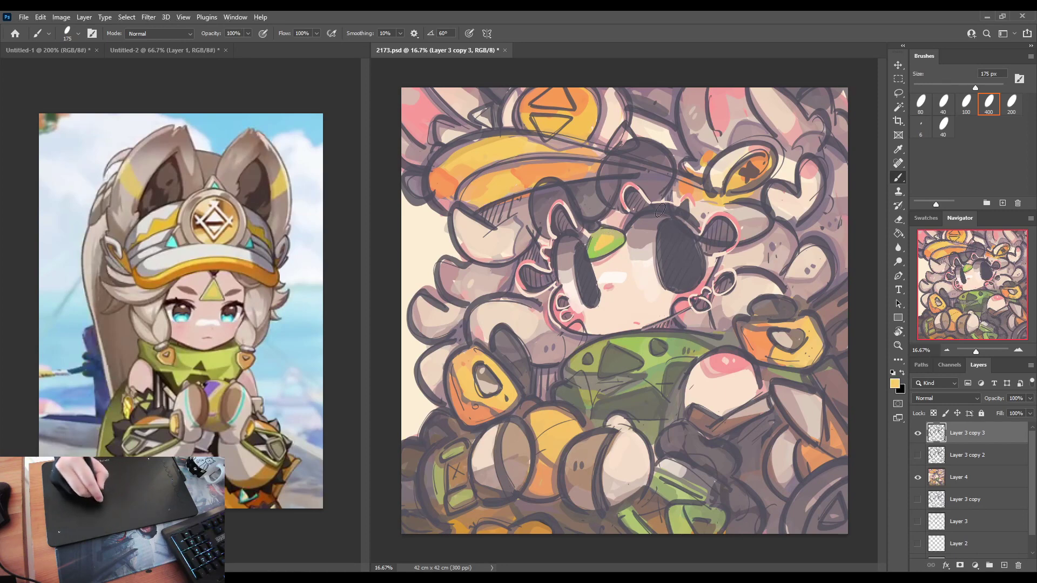
{"action": "left_click", "coordinate": [479, 404], "text": "alt"}
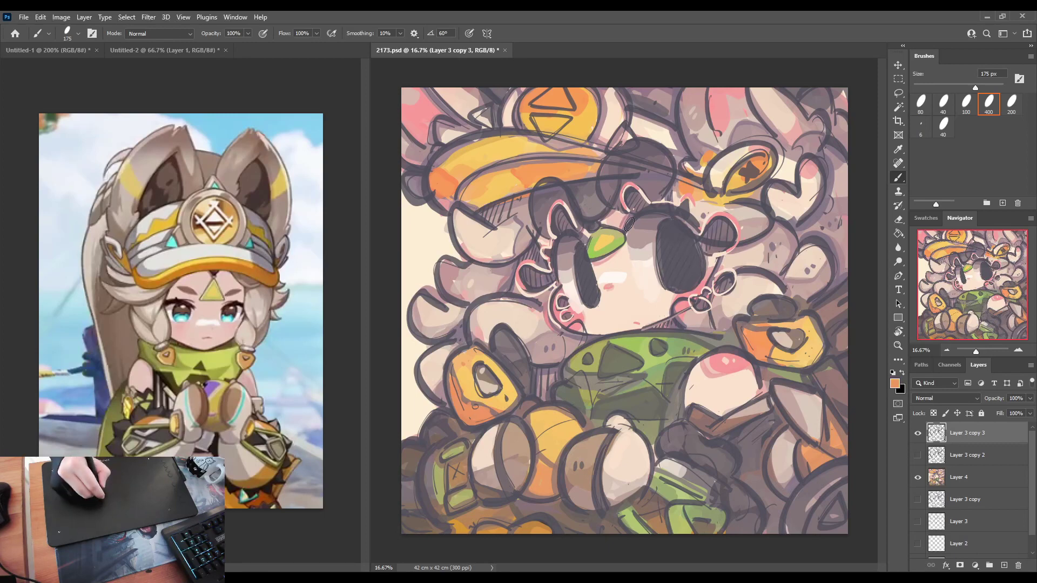
{"action": "left_click", "coordinate": [700, 157], "text": "alt"}
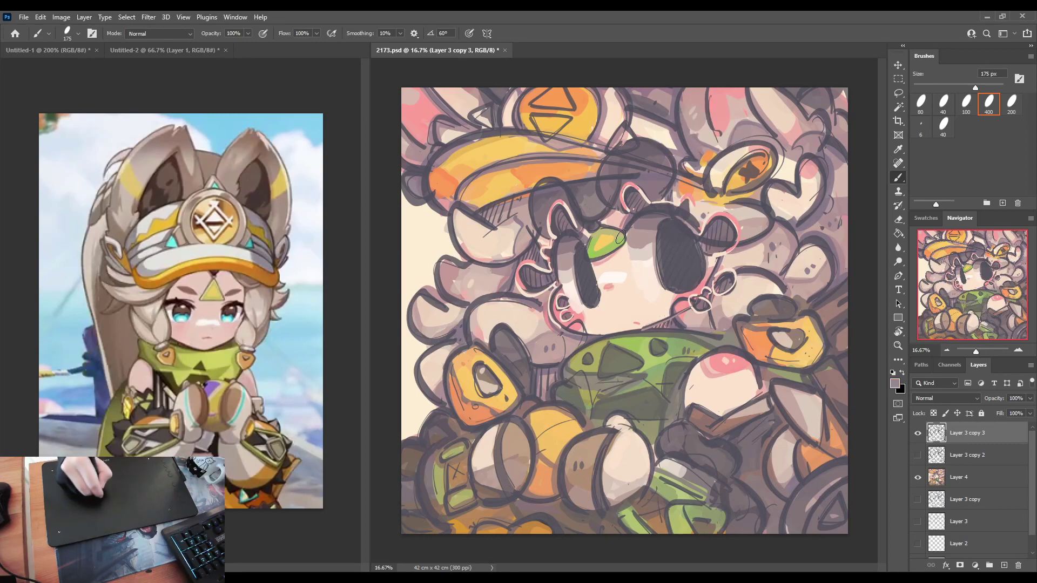
{"action": "mouse_move", "coordinate": [600, 239]}
{"action": "left_mouse_down"}
{"action": "mouse_move", "coordinate": [586, 263]}
{"action": "mouse_move", "coordinate": [626, 240]}
{"action": "mouse_move", "coordinate": [592, 228]}
{"action": "mouse_move", "coordinate": [606, 237]}
{"action": "mouse_move", "coordinate": [592, 244]}
{"action": "mouse_move", "coordinate": [594, 234]}
{"action": "mouse_move", "coordinate": [599, 259]}
{"action": "mouse_move", "coordinate": [607, 229]}
{"action": "left_mouse_up"}
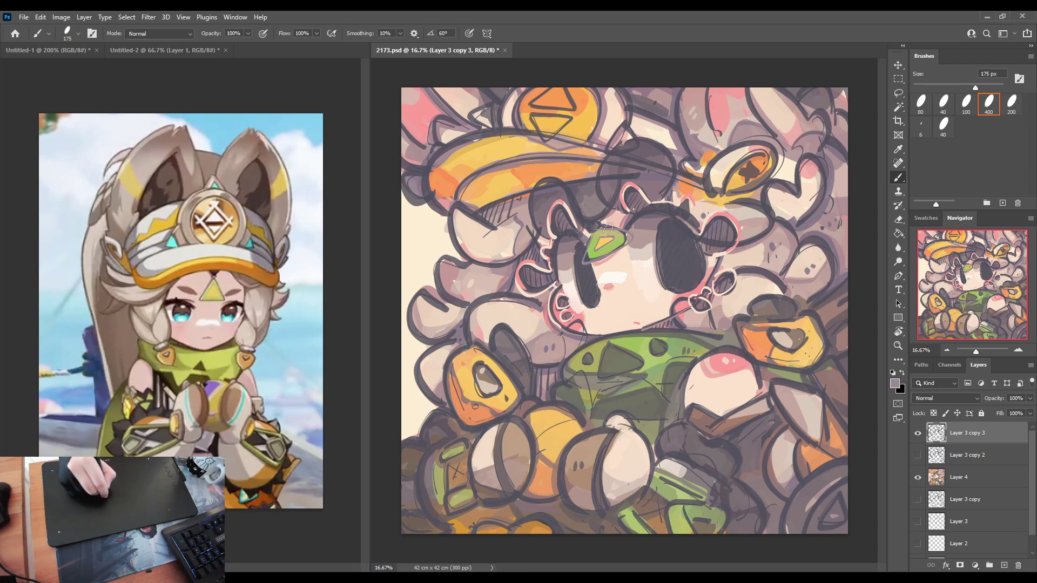
{"action": "left_click", "coordinate": [763, 342], "text": "alt"}
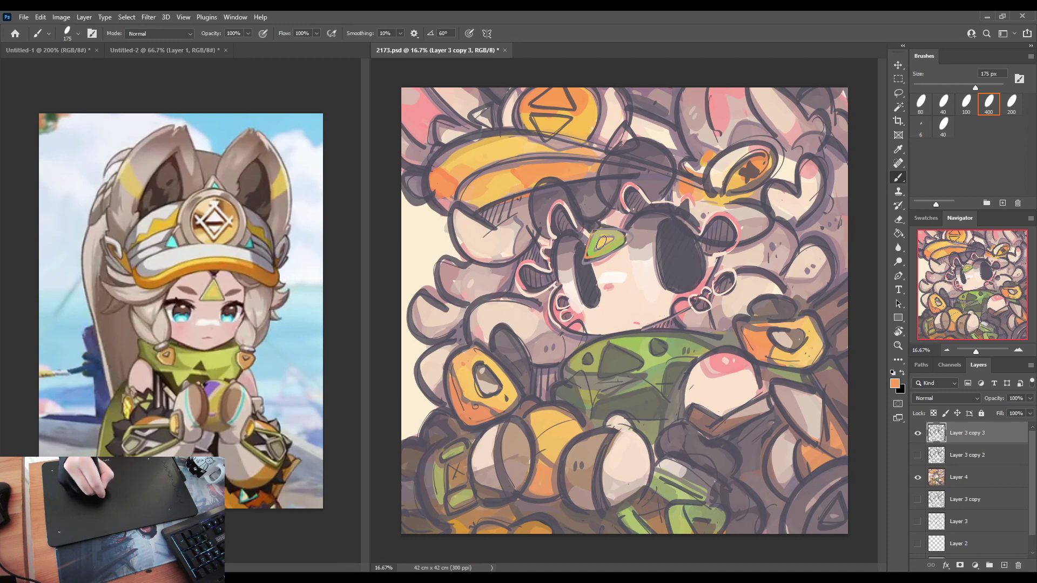
{"action": "mouse_move", "coordinate": [601, 243]}
{"action": "left_mouse_down"}
{"action": "mouse_move", "coordinate": [594, 262]}
{"action": "mouse_move", "coordinate": [629, 234]}
{"action": "left_mouse_up"}
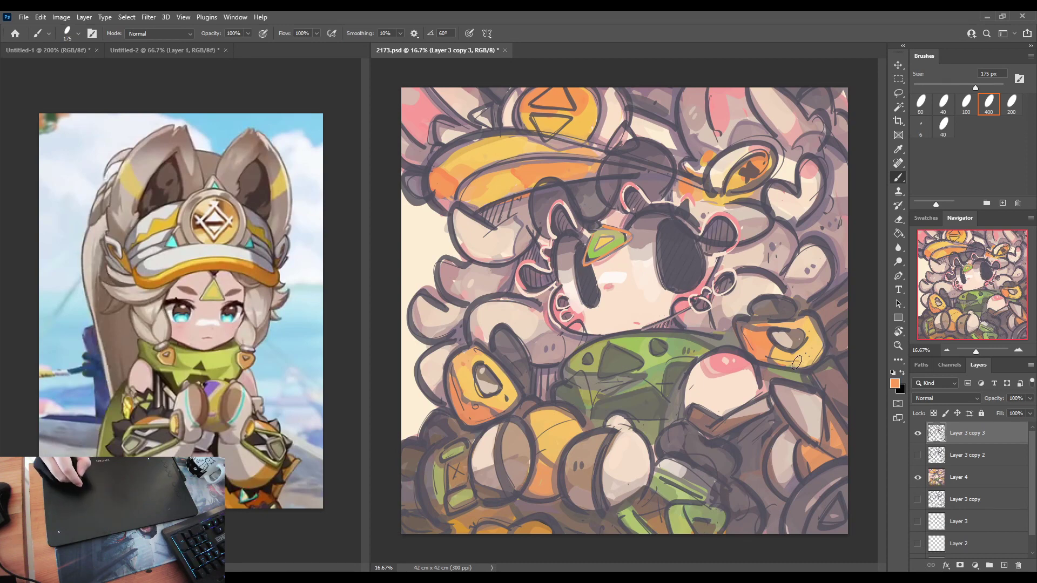
{"action": "left_click_drag", "start_coordinate": [565, 373], "coordinate": [675, 333]}
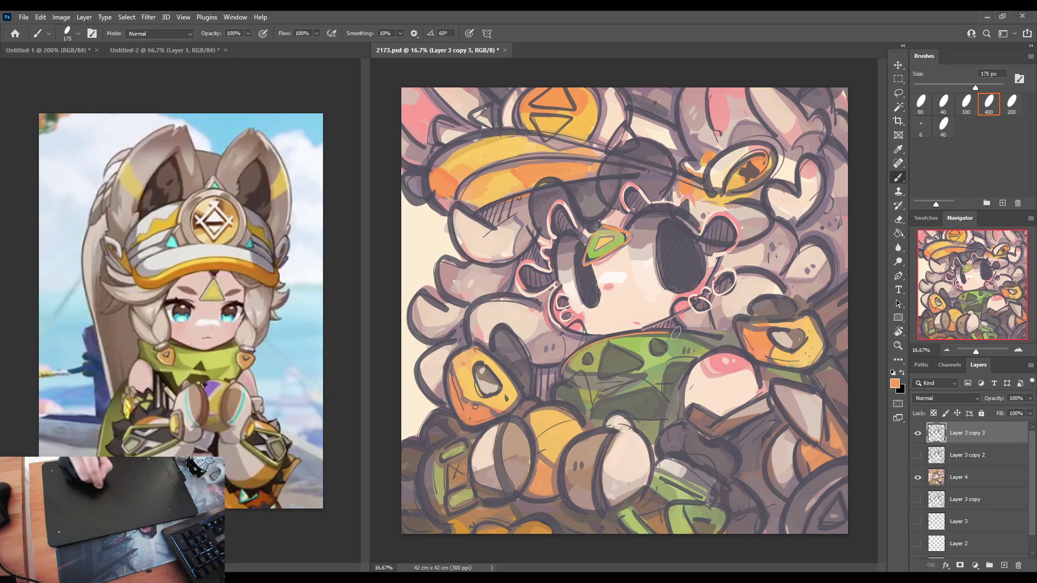
{"action": "key", "text": "ctrl+z"}
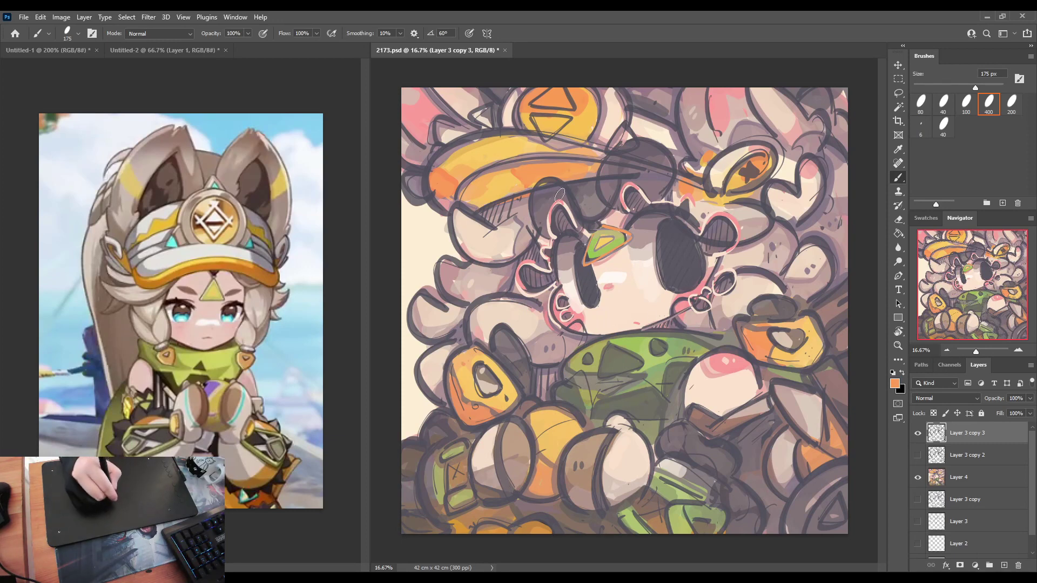
Touch up the central hair tuft with sampled pink and outline the dark round shape above the face in cream.
{"action": "left_click", "coordinate": [679, 306], "text": "alt"}
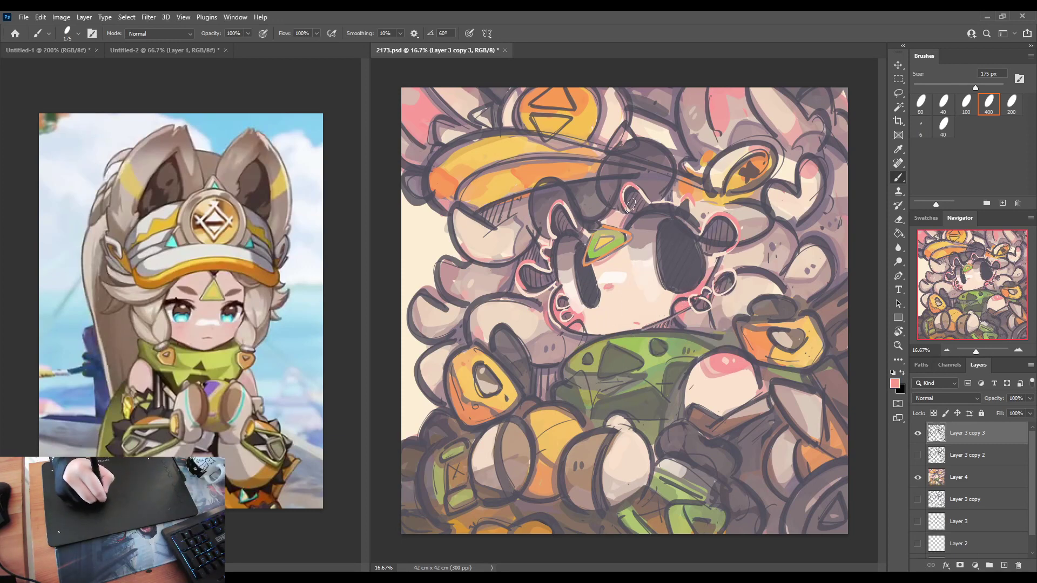
{"action": "left_click", "coordinate": [651, 301], "text": "alt"}
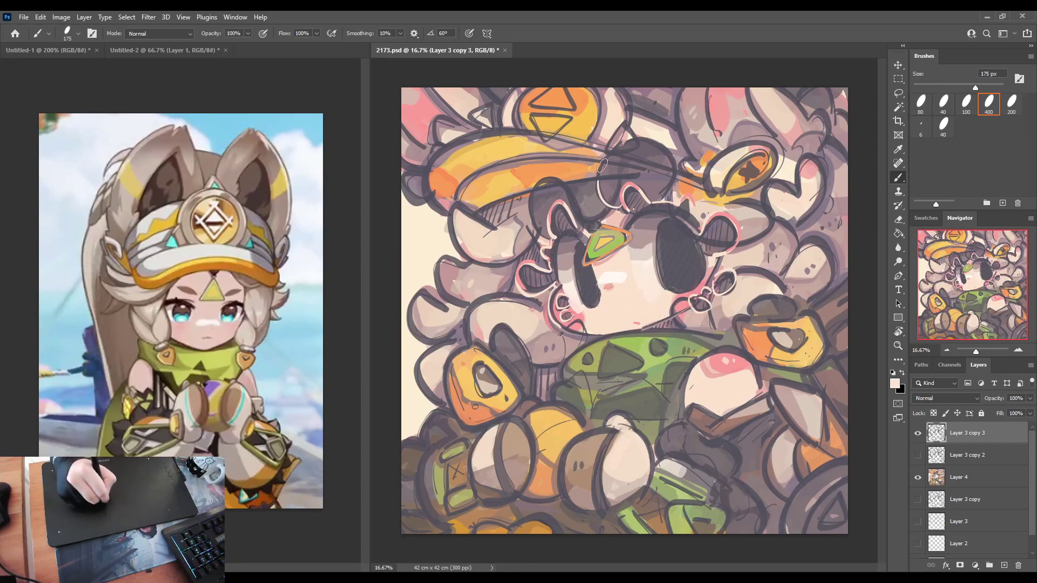
{"action": "key", "text": "ctrl+z"}
{"action": "left_click_drag", "start_coordinate": [656, 201], "coordinate": [672, 155]}
{"action": "left_click_drag", "start_coordinate": [633, 136], "coordinate": [597, 162]}
{"action": "key", "text": "ctrl+z"}
{"action": "key", "text": "ctrl+z"}
{"action": "left_click_drag", "start_coordinate": [653, 203], "coordinate": [603, 189]}
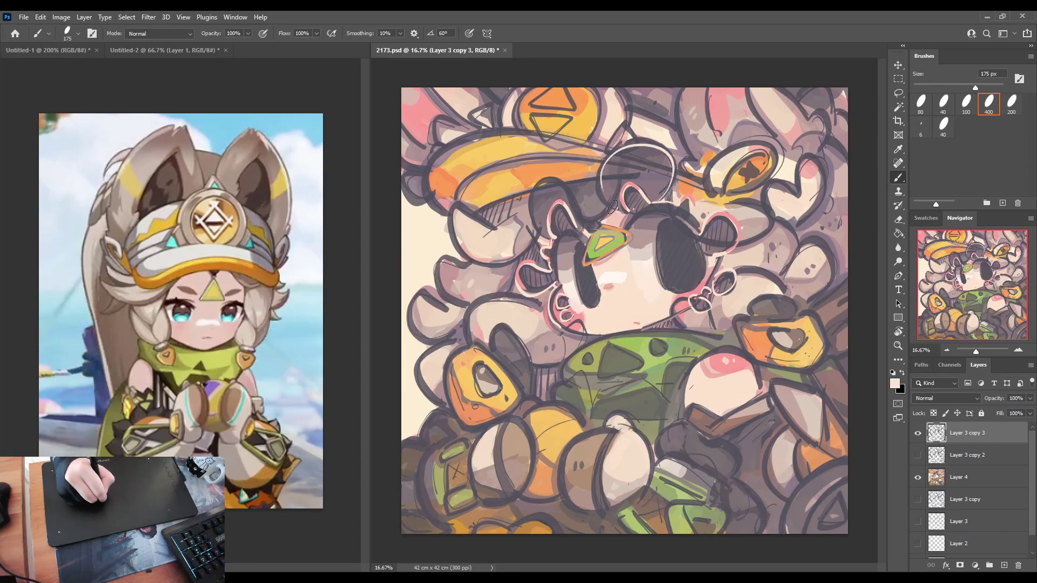
Draw a cream looped outline around the dark tuft at the upper left of the face, redoing the stroke once.
{"action": "mouse_move", "coordinate": [559, 236]}
{"action": "left_mouse_down"}
{"action": "mouse_move", "coordinate": [534, 217]}
{"action": "mouse_move", "coordinate": [582, 224]}
{"action": "left_mouse_up"}
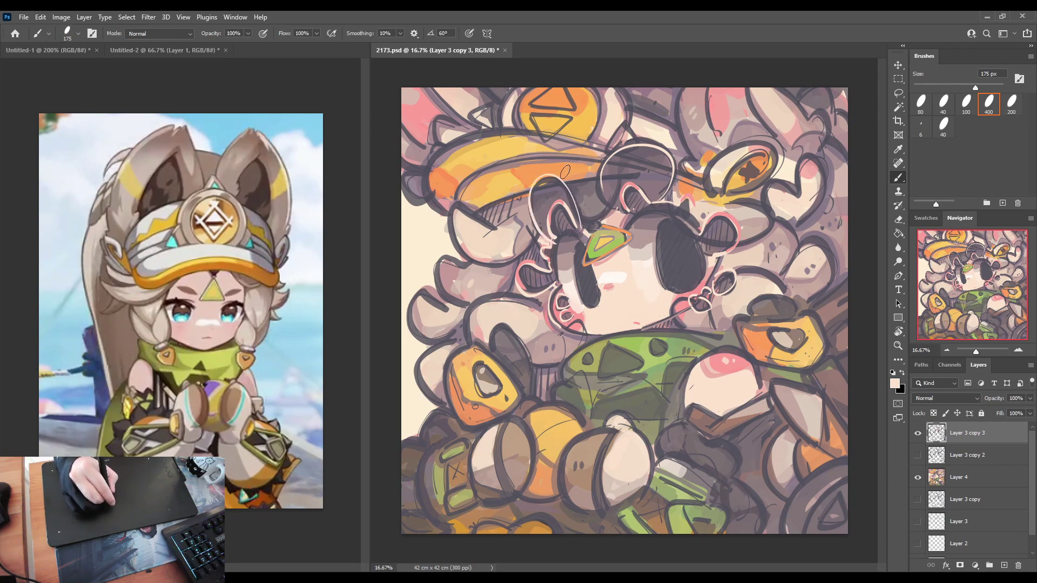
{"action": "key", "text": "ctrl+z"}
{"action": "mouse_move", "coordinate": [543, 175]}
{"action": "left_mouse_down"}
{"action": "mouse_move", "coordinate": [581, 230]}
{"action": "mouse_move", "coordinate": [552, 175]}
{"action": "left_mouse_up"}
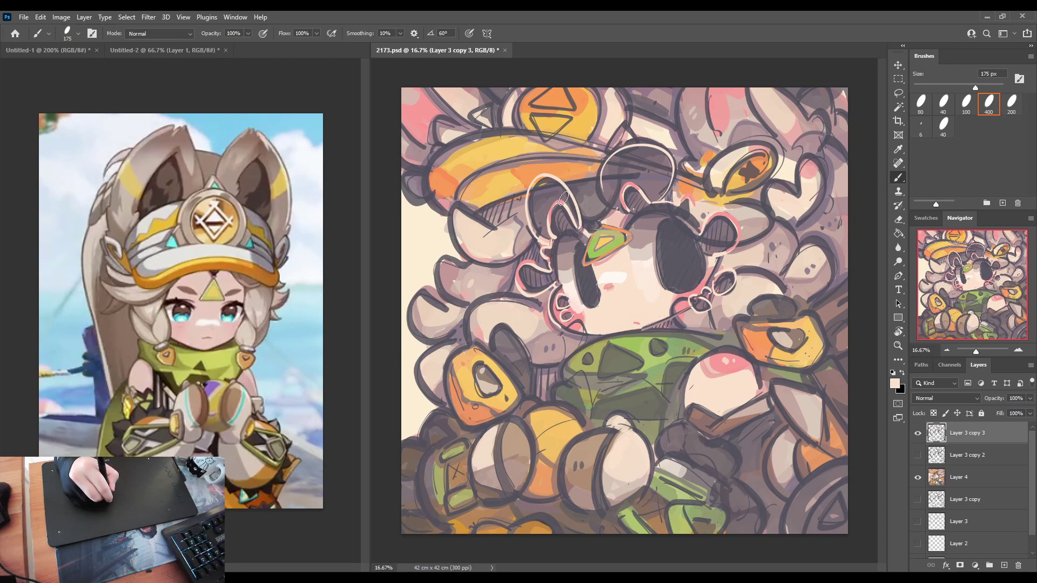
Sample mauve and paint shading strokes along the edges of both large ears.
{"action": "left_click", "coordinate": [702, 137], "text": "alt"}
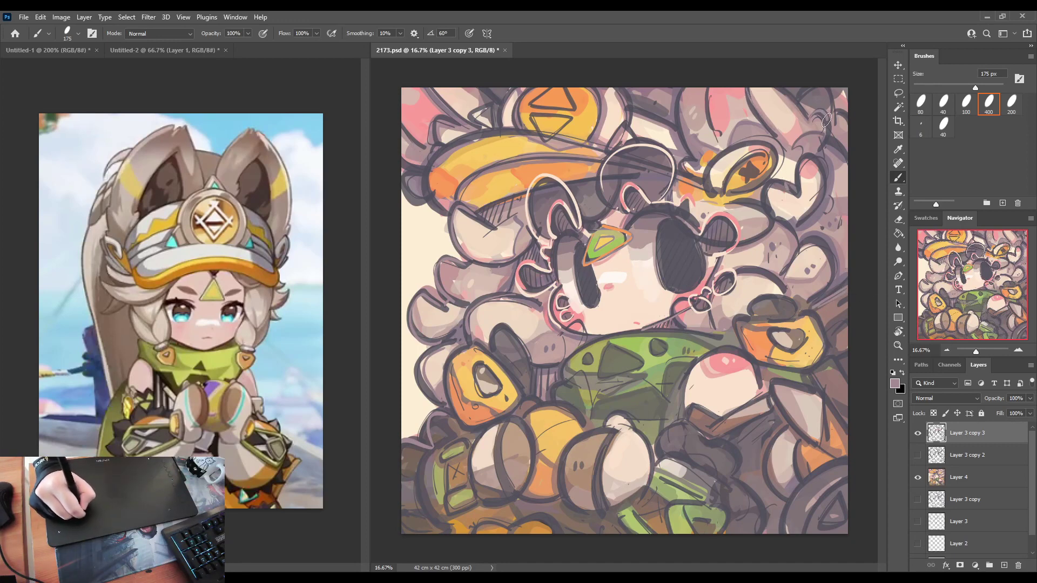
{"action": "left_click_drag", "start_coordinate": [827, 120], "coordinate": [831, 114]}
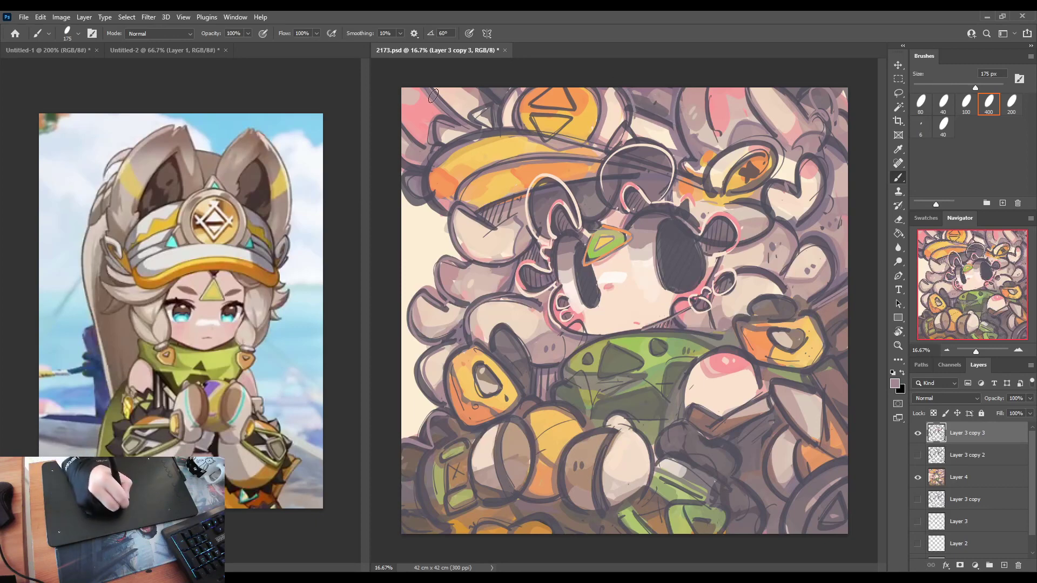
{"action": "mouse_move", "coordinate": [406, 124]}
{"action": "left_mouse_down"}
{"action": "mouse_move", "coordinate": [423, 147]}
{"action": "mouse_move", "coordinate": [399, 145]}
{"action": "mouse_move", "coordinate": [420, 188]}
{"action": "left_mouse_up"}
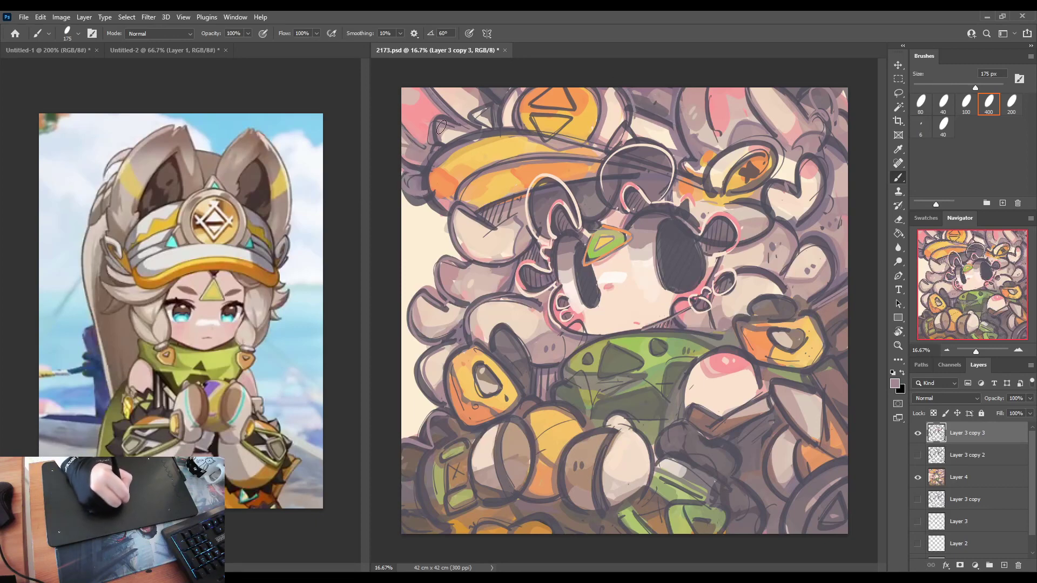
{"action": "left_click_drag", "start_coordinate": [441, 127], "coordinate": [458, 123]}
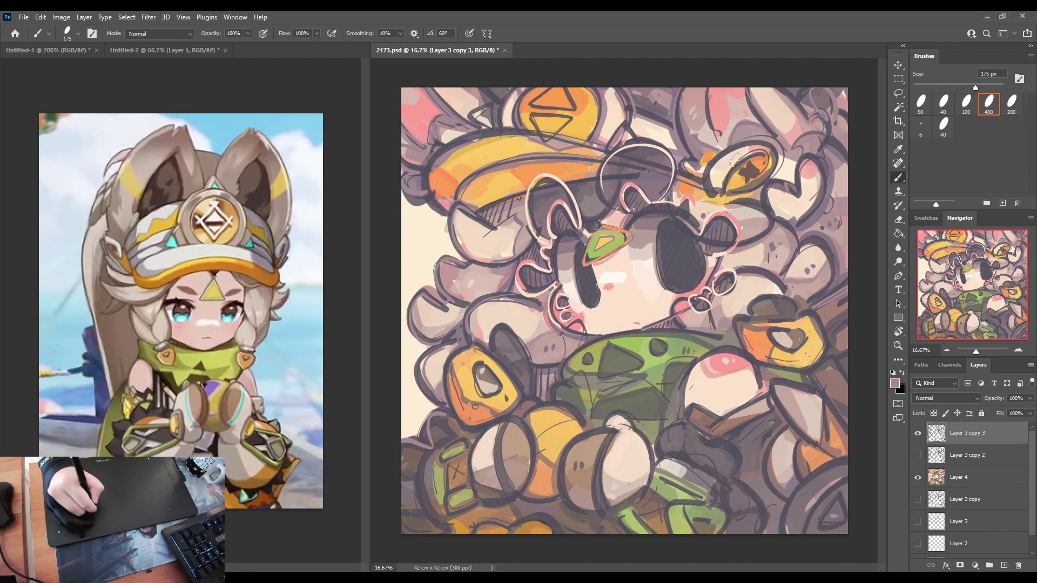
Sample yellow from the cap's brim and paint short diagonal stripes on both large ears.
{"action": "left_click", "coordinate": [478, 150], "text": "alt"}
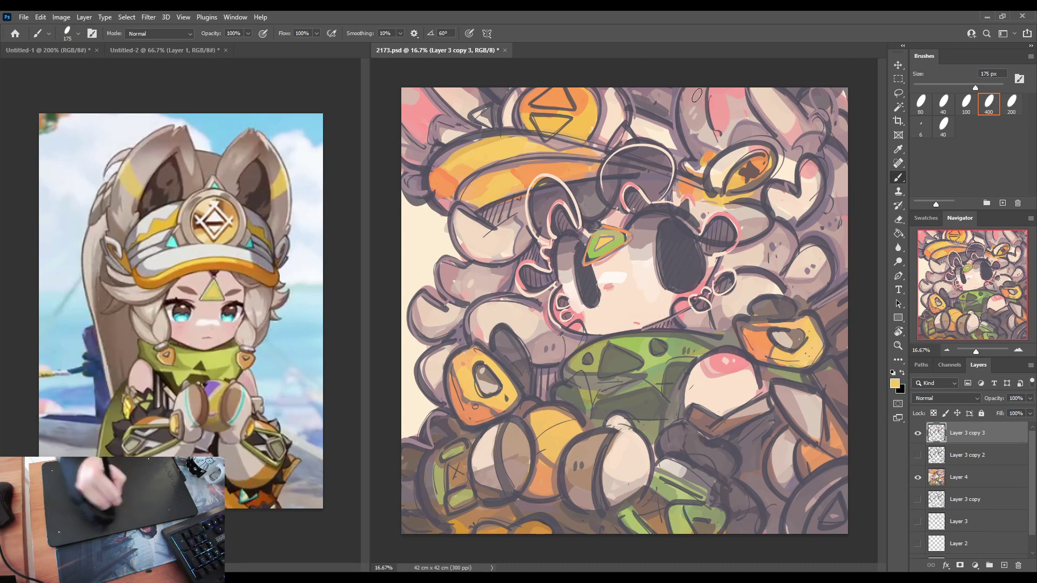
{"action": "mouse_move", "coordinate": [756, 112]}
{"action": "left_mouse_down"}
{"action": "mouse_move", "coordinate": [794, 91]}
{"action": "mouse_move", "coordinate": [785, 116]}
{"action": "left_mouse_up"}
{"action": "left_click_drag", "start_coordinate": [437, 101], "coordinate": [444, 95]}
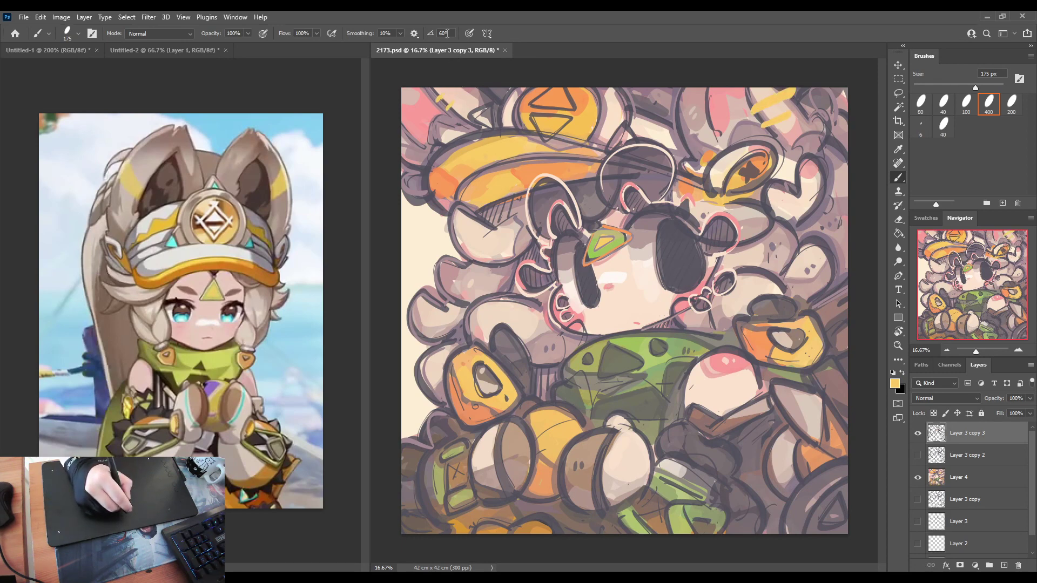
Sample cream and fill both triangles of the cap's round emblem, undoing and repainting the first fill.
{"action": "left_click", "coordinate": [663, 135], "text": "alt"}
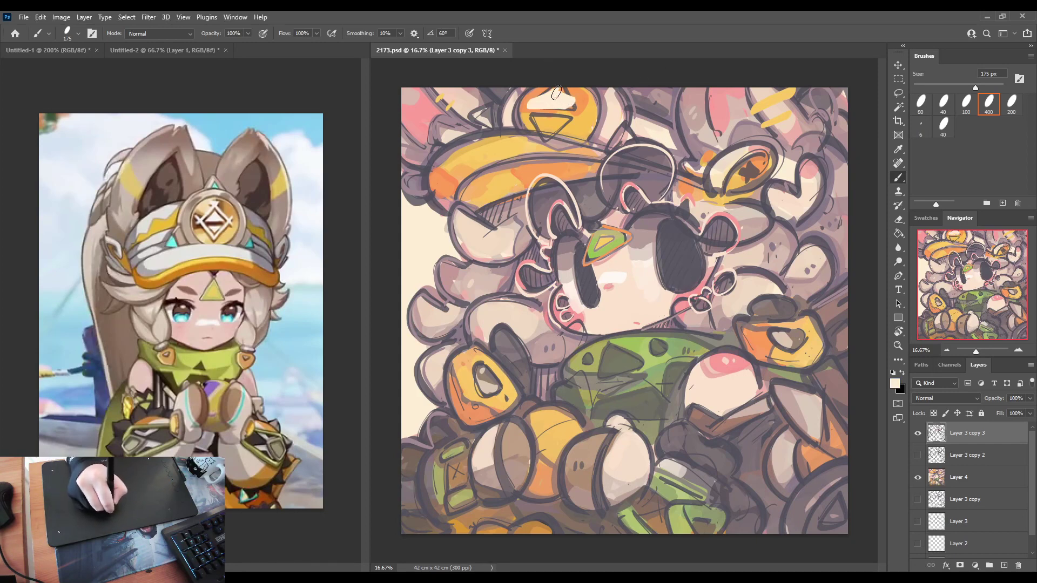
{"action": "key", "text": "ctrl+shift+z"}
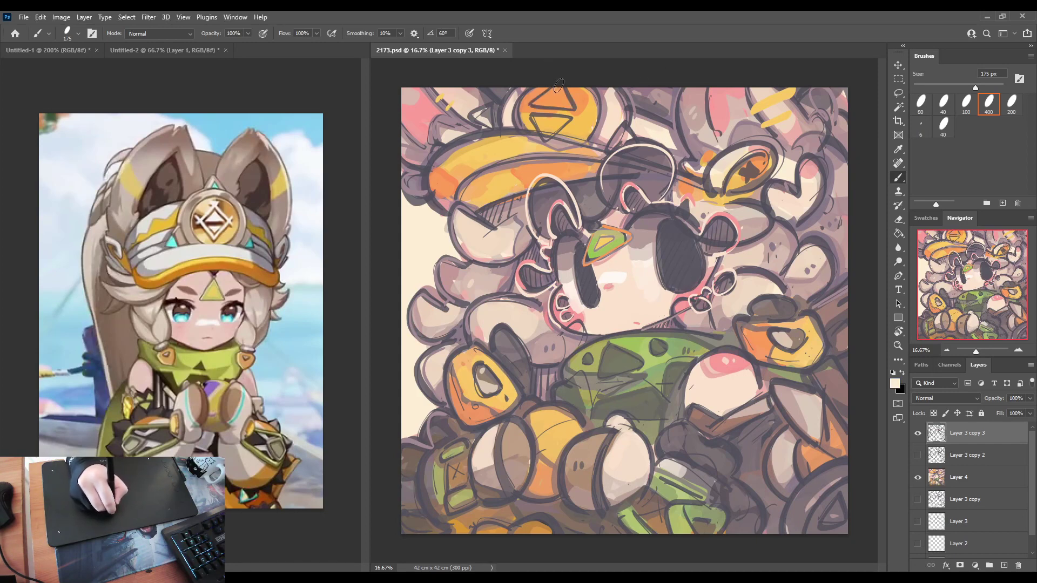
{"action": "mouse_move", "coordinate": [559, 85]}
{"action": "left_mouse_down"}
{"action": "mouse_move", "coordinate": [535, 102]}
{"action": "mouse_move", "coordinate": [573, 104]}
{"action": "mouse_move", "coordinate": [549, 100]}
{"action": "mouse_move", "coordinate": [573, 97]}
{"action": "mouse_move", "coordinate": [566, 85]}
{"action": "mouse_move", "coordinate": [576, 106]}
{"action": "mouse_move", "coordinate": [549, 131]}
{"action": "left_mouse_up"}
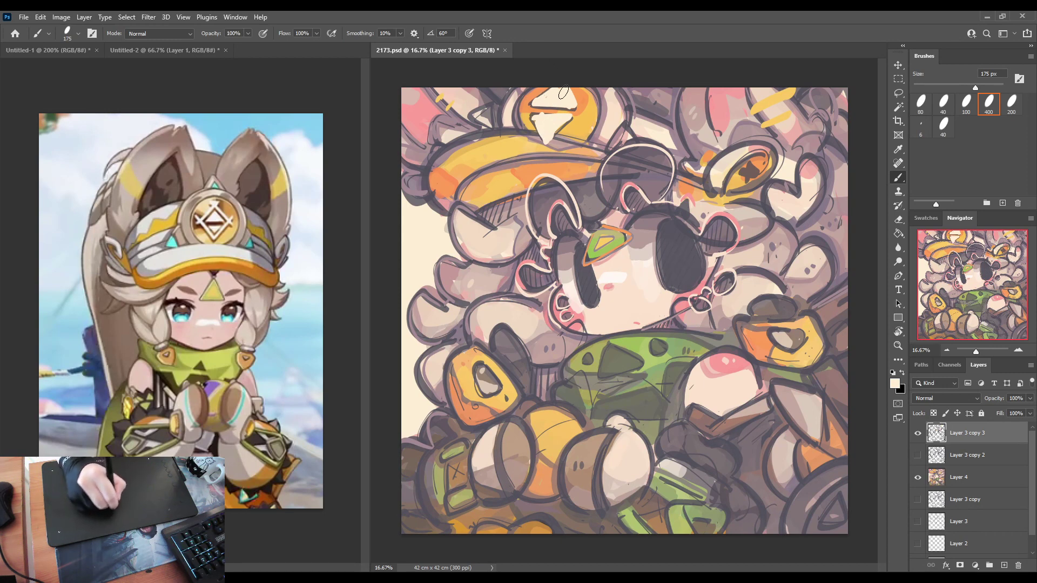
Paint crossing cream lines over the cap's round emblem and sweep long cream curves along the brim, redoing one curve.
{"action": "mouse_move", "coordinate": [516, 115]}
{"action": "left_mouse_down"}
{"action": "mouse_move", "coordinate": [519, 96]}
{"action": "mouse_move", "coordinate": [541, 146]}
{"action": "left_mouse_up"}
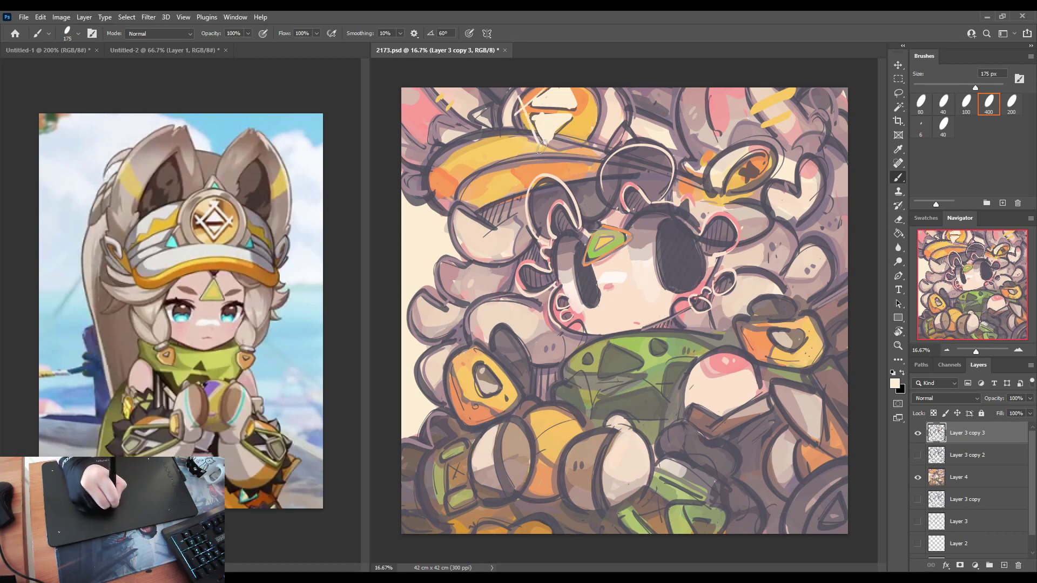
{"action": "mouse_move", "coordinate": [586, 86]}
{"action": "left_mouse_down"}
{"action": "mouse_move", "coordinate": [589, 117]}
{"action": "mouse_move", "coordinate": [539, 157]}
{"action": "left_mouse_up"}
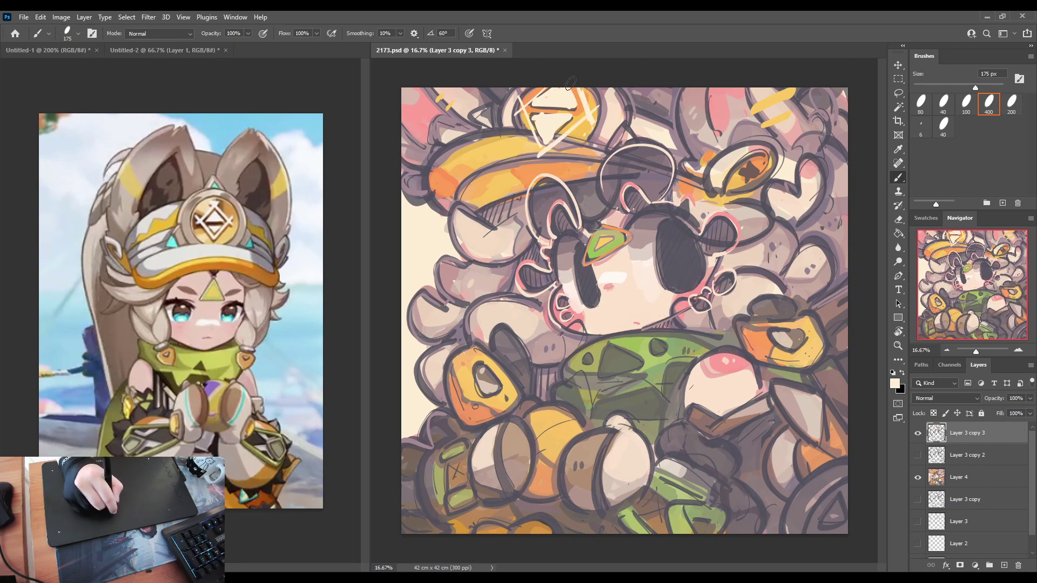
{"action": "mouse_move", "coordinate": [463, 195]}
{"action": "left_mouse_down"}
{"action": "mouse_move", "coordinate": [532, 159]}
{"action": "mouse_move", "coordinate": [663, 168]}
{"action": "left_mouse_up"}
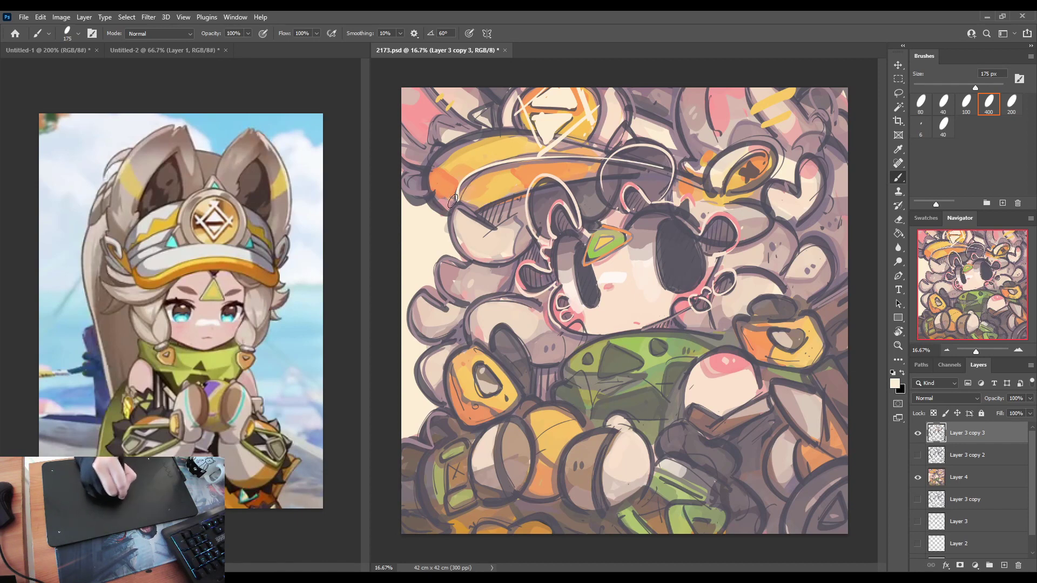
{"action": "mouse_move", "coordinate": [432, 189]}
{"action": "left_mouse_down"}
{"action": "mouse_move", "coordinate": [445, 206]}
{"action": "mouse_move", "coordinate": [462, 144]}
{"action": "mouse_move", "coordinate": [638, 164]}
{"action": "mouse_move", "coordinate": [777, 197]}
{"action": "left_mouse_up"}
{"action": "key", "text": "ctrl+z"}
{"action": "mouse_move", "coordinate": [480, 210]}
{"action": "left_mouse_down"}
{"action": "mouse_move", "coordinate": [541, 190]}
{"action": "mouse_move", "coordinate": [746, 185]}
{"action": "left_mouse_up"}
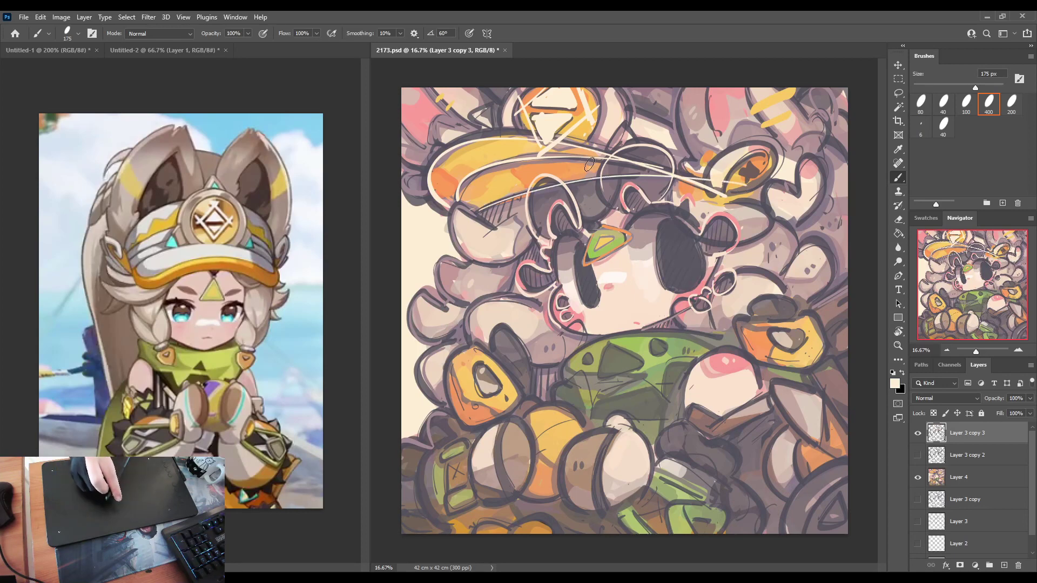
Sample turquoise from the reference and paint a small triangle on the cap at each side of the round emblem.
{"action": "left_click", "coordinate": [179, 244], "text": "alt"}
{"action": "mouse_move", "coordinate": [619, 138]}
{"action": "left_mouse_down"}
{"action": "mouse_move", "coordinate": [627, 144]}
{"action": "mouse_move", "coordinate": [617, 142]}
{"action": "left_mouse_up"}
{"action": "key", "text": "ctrl+z"}
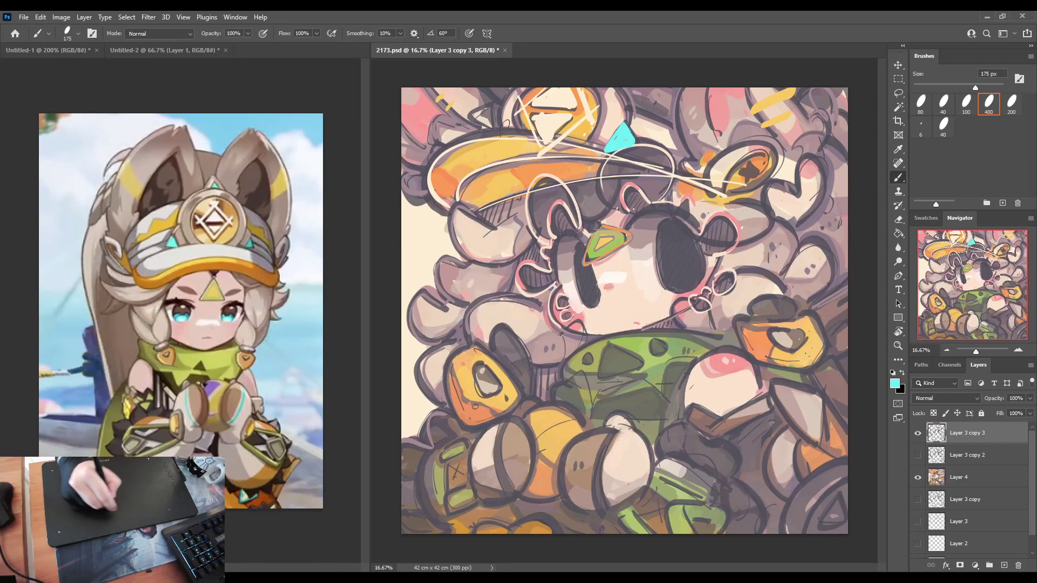
{"action": "mouse_move", "coordinate": [488, 112]}
{"action": "left_mouse_down"}
{"action": "mouse_move", "coordinate": [478, 120]}
{"action": "mouse_move", "coordinate": [486, 113]}
{"action": "left_mouse_up"}
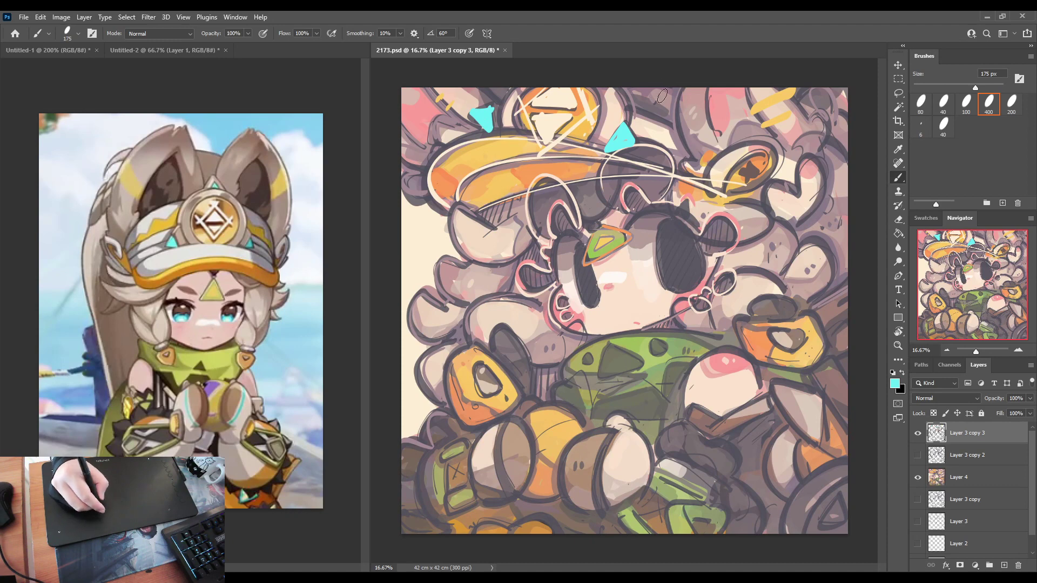
Sample pink and outline the heart-shaped tuft and the hair curls on both sides of the face, undoing stray strokes.
{"action": "left_click", "coordinate": [812, 174], "text": "alt"}
{"action": "mouse_move", "coordinate": [772, 222]}
{"action": "left_mouse_down"}
{"action": "mouse_move", "coordinate": [773, 184]}
{"action": "mouse_move", "coordinate": [805, 151]}
{"action": "mouse_move", "coordinate": [815, 215]}
{"action": "left_mouse_up"}
{"action": "mouse_move", "coordinate": [679, 209]}
{"action": "left_mouse_down"}
{"action": "mouse_move", "coordinate": [709, 240]}
{"action": "mouse_move", "coordinate": [732, 202]}
{"action": "left_mouse_up"}
{"action": "mouse_move", "coordinate": [486, 222]}
{"action": "left_mouse_down"}
{"action": "mouse_move", "coordinate": [449, 225]}
{"action": "mouse_move", "coordinate": [476, 254]}
{"action": "mouse_move", "coordinate": [464, 268]}
{"action": "mouse_move", "coordinate": [434, 265]}
{"action": "mouse_move", "coordinate": [444, 293]}
{"action": "mouse_move", "coordinate": [421, 291]}
{"action": "mouse_move", "coordinate": [435, 341]}
{"action": "mouse_move", "coordinate": [414, 361]}
{"action": "mouse_move", "coordinate": [440, 394]}
{"action": "left_mouse_up"}
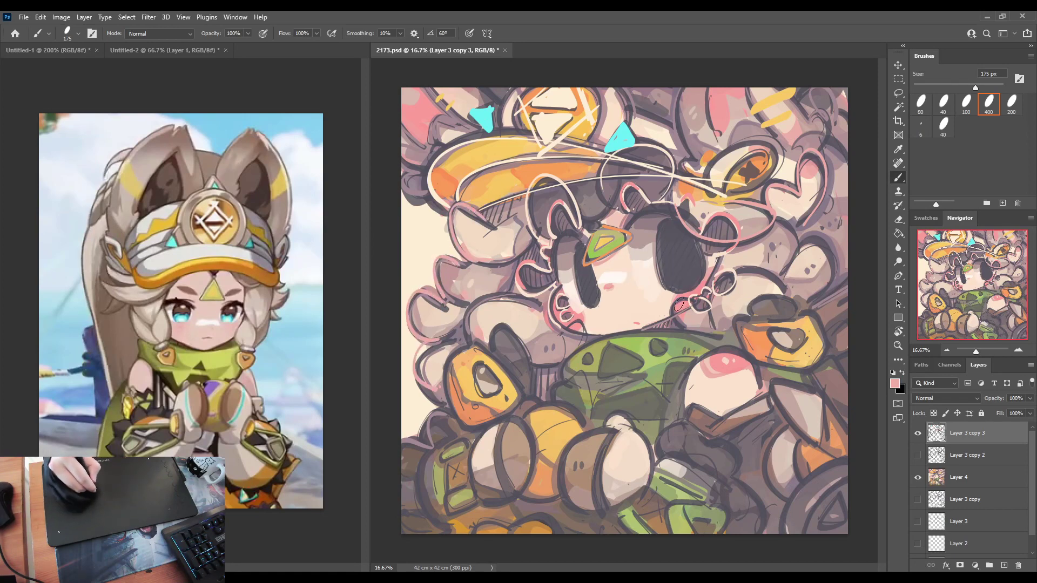
{"action": "left_click_drag", "start_coordinate": [680, 305], "coordinate": [681, 323]}
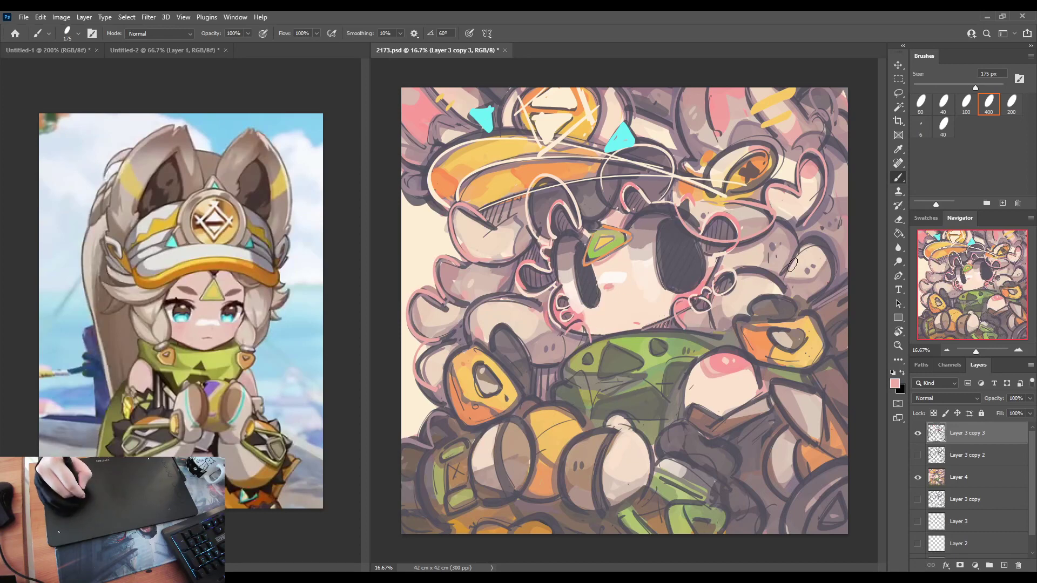
{"action": "key", "text": "ctrl+z"}
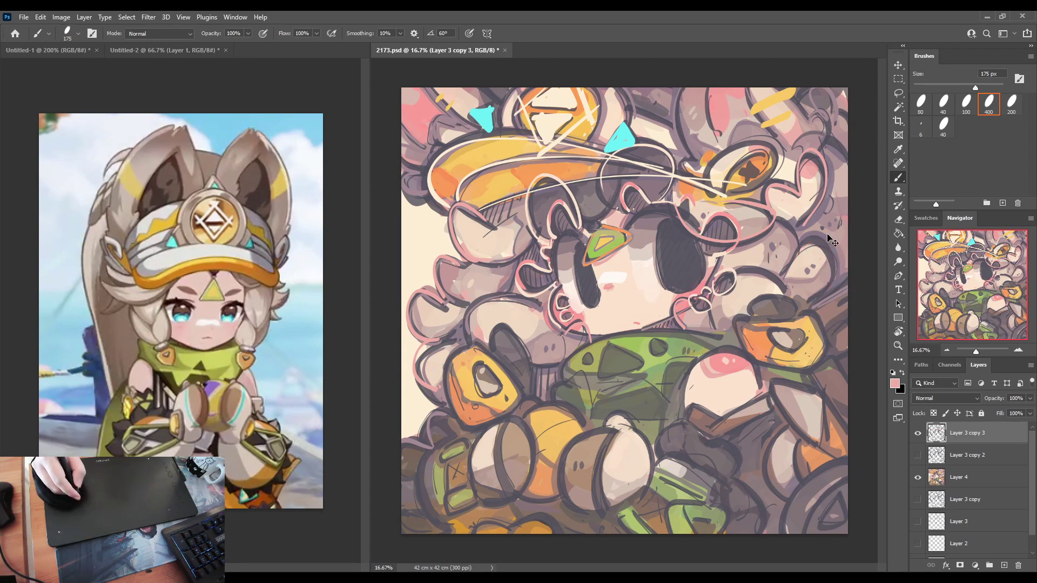
{"action": "key", "text": "ctrl+z"}
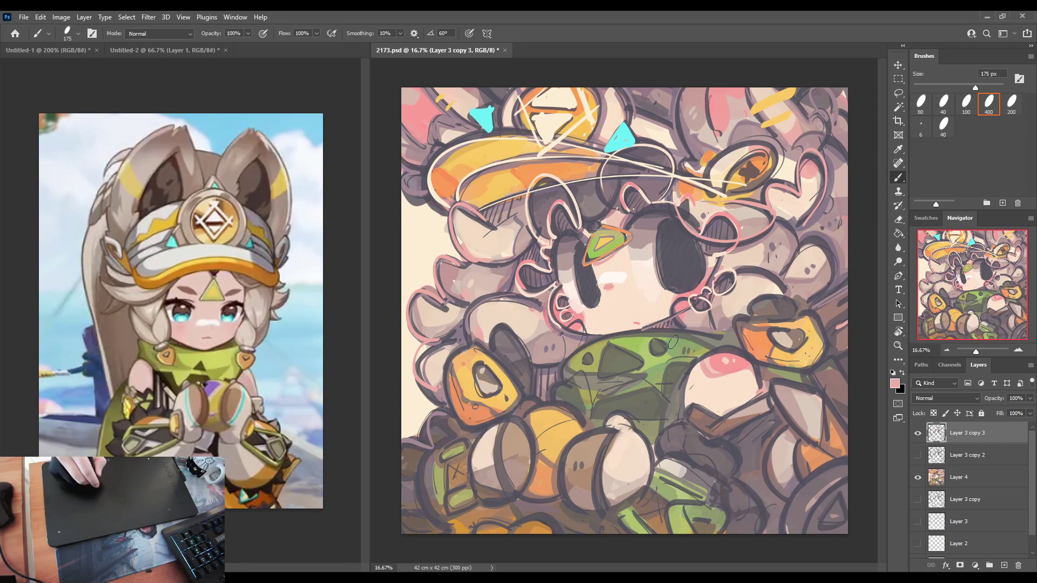
Sample light orange and draw loose outlines around both orange hair ornaments and the dark loops above them.
{"action": "left_click", "coordinate": [805, 276], "text": "alt"}
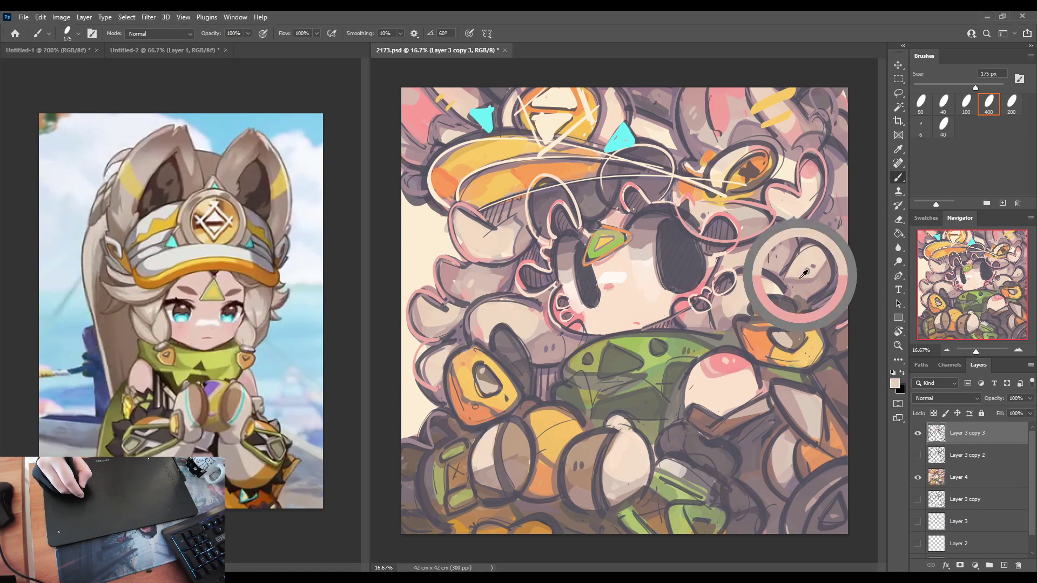
{"action": "left_click", "coordinate": [785, 334], "text": "alt"}
{"action": "mouse_move", "coordinate": [790, 329]}
{"action": "left_mouse_down"}
{"action": "mouse_move", "coordinate": [738, 318]}
{"action": "mouse_move", "coordinate": [751, 363]}
{"action": "mouse_move", "coordinate": [812, 378]}
{"action": "left_mouse_up"}
{"action": "left_click", "coordinate": [771, 329], "text": "alt"}
{"action": "left_click", "coordinate": [801, 324], "text": "alt"}
{"action": "mouse_move", "coordinate": [789, 321]}
{"action": "left_mouse_down"}
{"action": "mouse_move", "coordinate": [829, 327]}
{"action": "mouse_move", "coordinate": [825, 361]}
{"action": "left_mouse_up"}
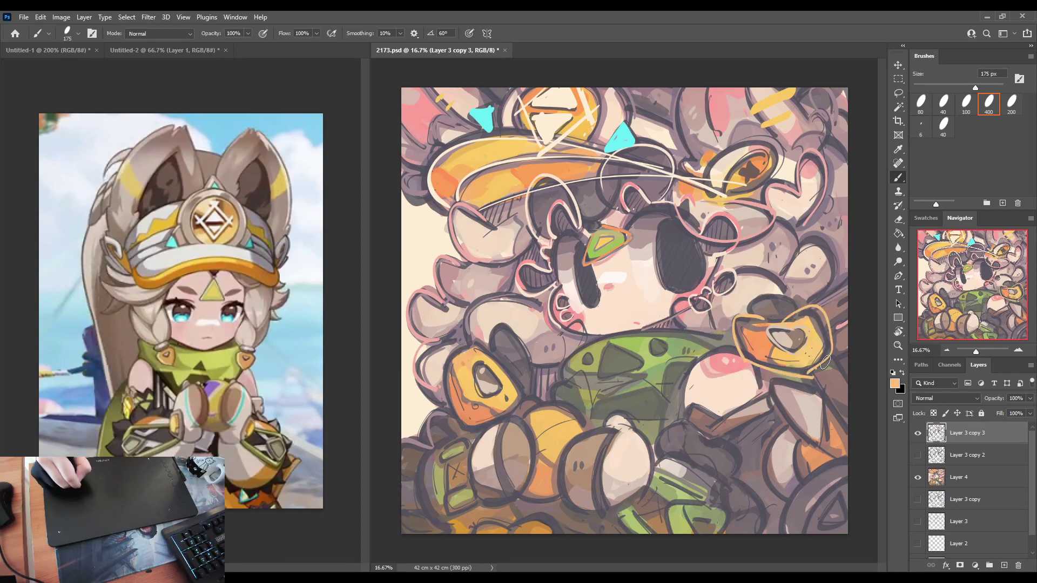
{"action": "mouse_move", "coordinate": [482, 345]}
{"action": "left_mouse_down"}
{"action": "mouse_move", "coordinate": [450, 421]}
{"action": "mouse_move", "coordinate": [462, 431]}
{"action": "mouse_move", "coordinate": [520, 395]}
{"action": "left_mouse_up"}
{"action": "mouse_move", "coordinate": [495, 345]}
{"action": "left_mouse_down"}
{"action": "mouse_move", "coordinate": [520, 326]}
{"action": "mouse_move", "coordinate": [532, 384]}
{"action": "left_mouse_up"}
{"action": "mouse_move", "coordinate": [746, 323]}
{"action": "left_mouse_down"}
{"action": "mouse_move", "coordinate": [772, 295]}
{"action": "mouse_move", "coordinate": [789, 313]}
{"action": "left_mouse_up"}
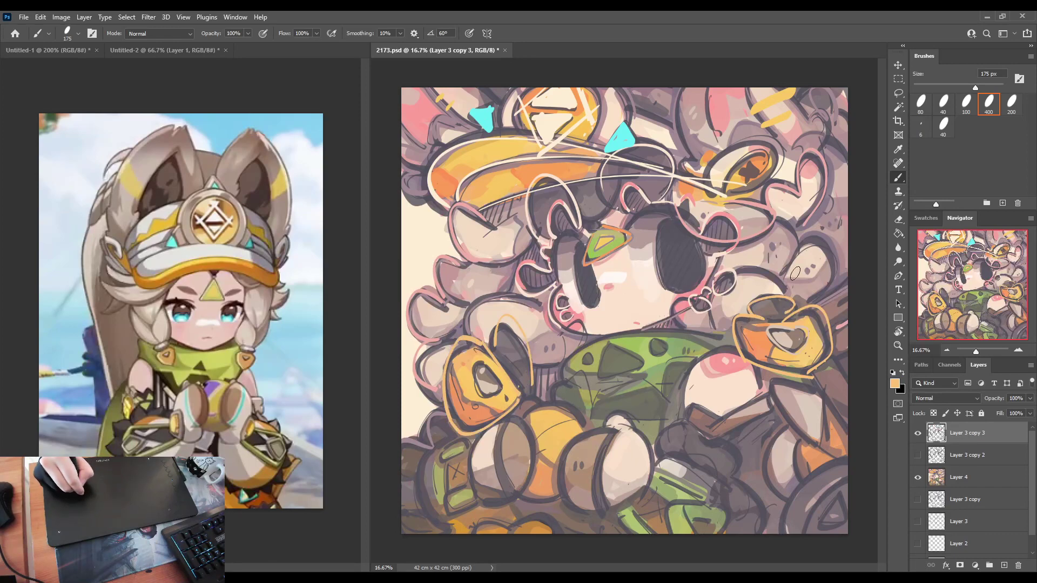
Sample beige and add highlight strokes around the centres and edges of both orange hair ornaments and their dark loops.
{"action": "left_click", "coordinate": [486, 381], "text": "alt"}
{"action": "mouse_move", "coordinate": [475, 368]}
{"action": "left_mouse_down"}
{"action": "mouse_move", "coordinate": [499, 381]}
{"action": "mouse_move", "coordinate": [492, 396]}
{"action": "left_mouse_up"}
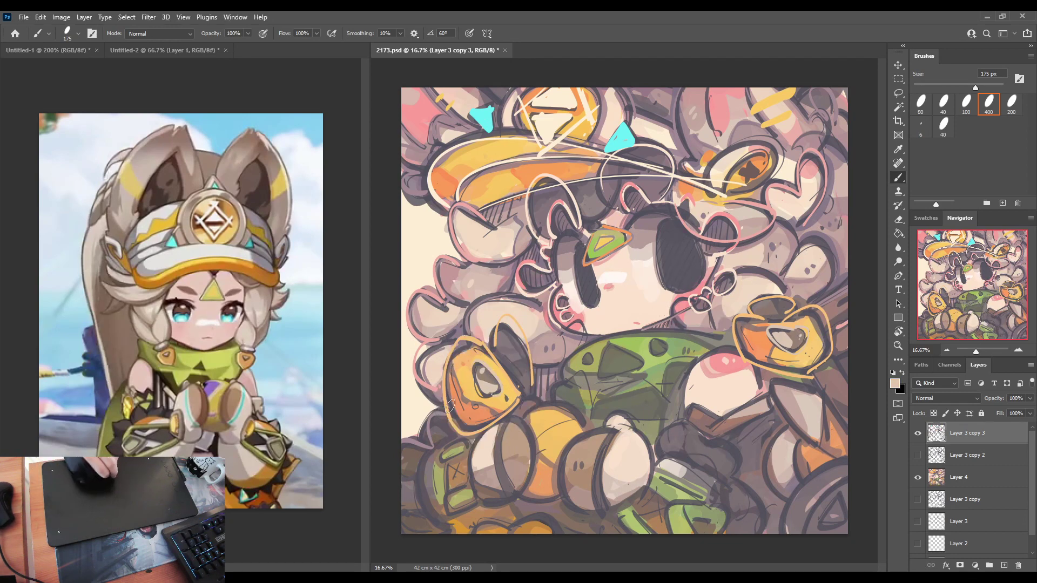
{"action": "left_click_drag", "start_coordinate": [460, 425], "coordinate": [516, 399]}
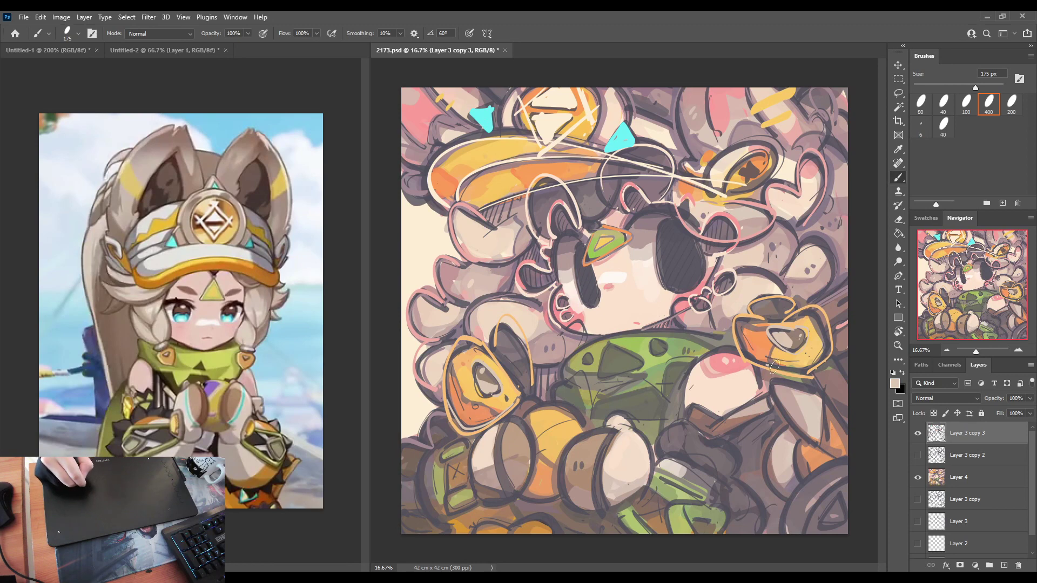
{"action": "left_click_drag", "start_coordinate": [774, 367], "coordinate": [830, 358]}
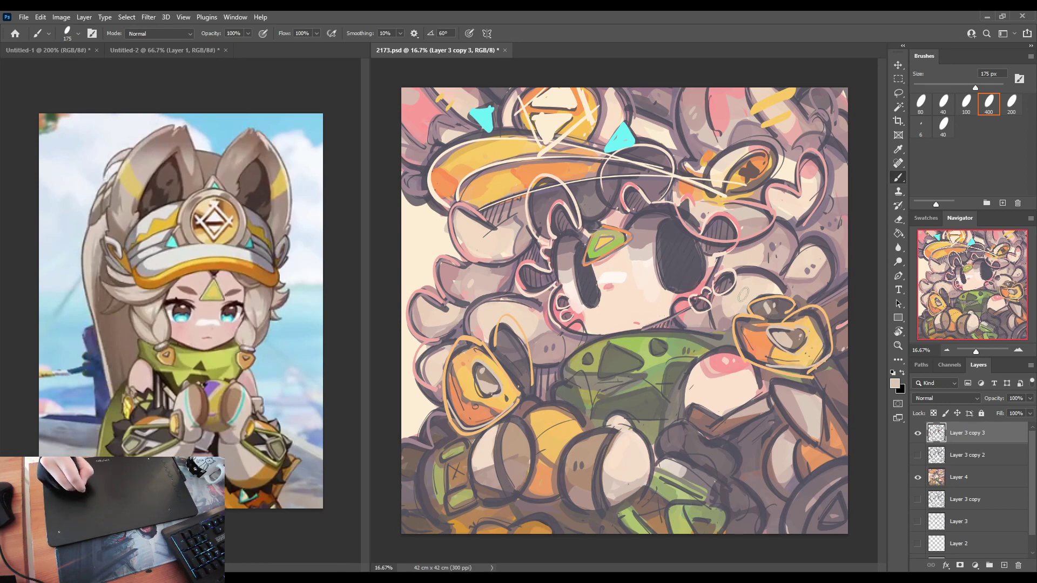
{"action": "left_click_drag", "start_coordinate": [507, 346], "coordinate": [516, 353]}
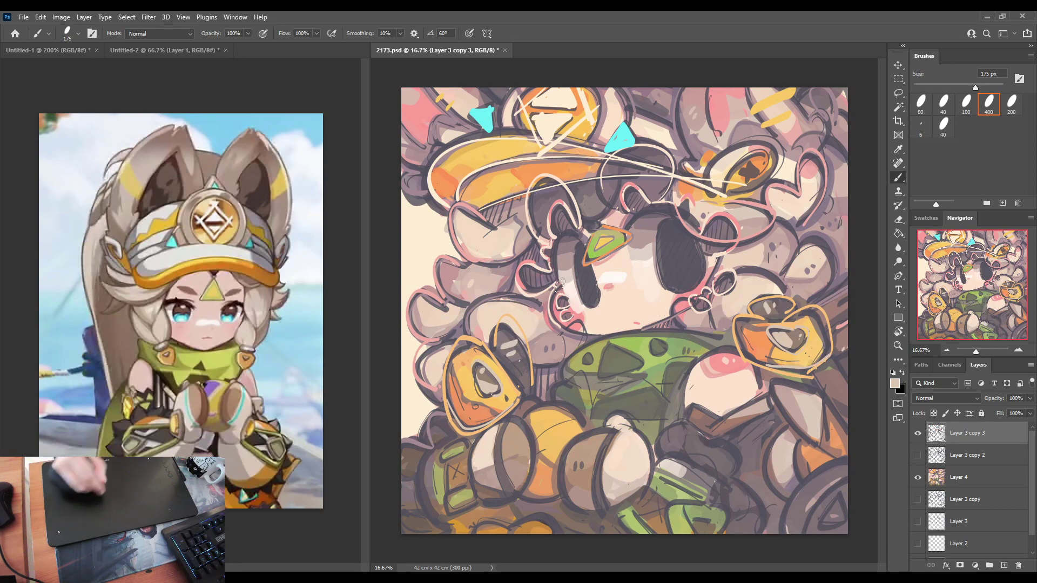
Try a yellow outline on the scarf's triangle, then sample muted brown and outline the triangle and scarf folds instead.
{"action": "left_click", "coordinate": [777, 355], "text": "alt"}
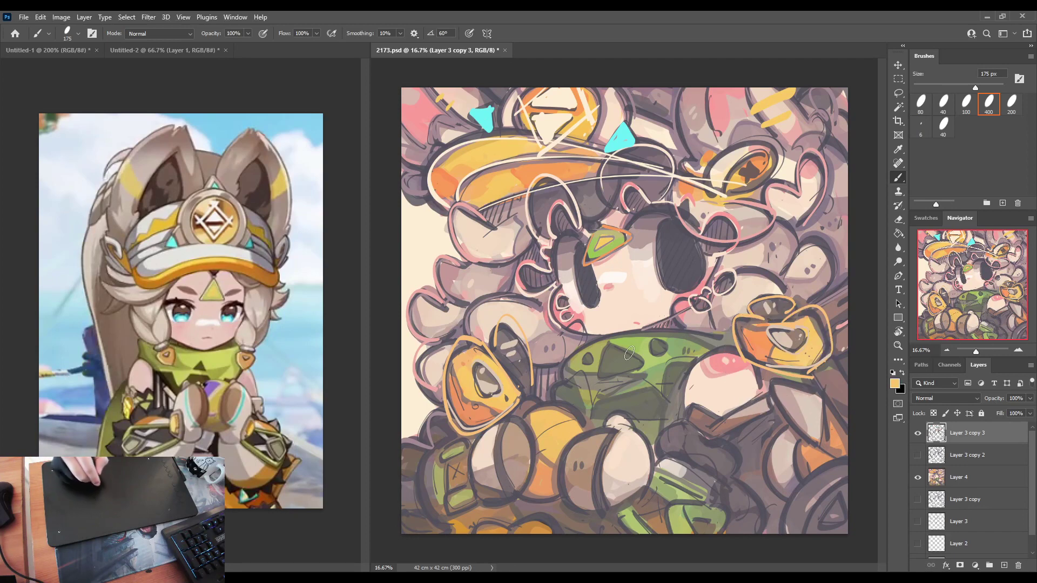
{"action": "mouse_move", "coordinate": [601, 350]}
{"action": "left_mouse_down"}
{"action": "mouse_move", "coordinate": [640, 369]}
{"action": "mouse_move", "coordinate": [610, 346]}
{"action": "left_mouse_up"}
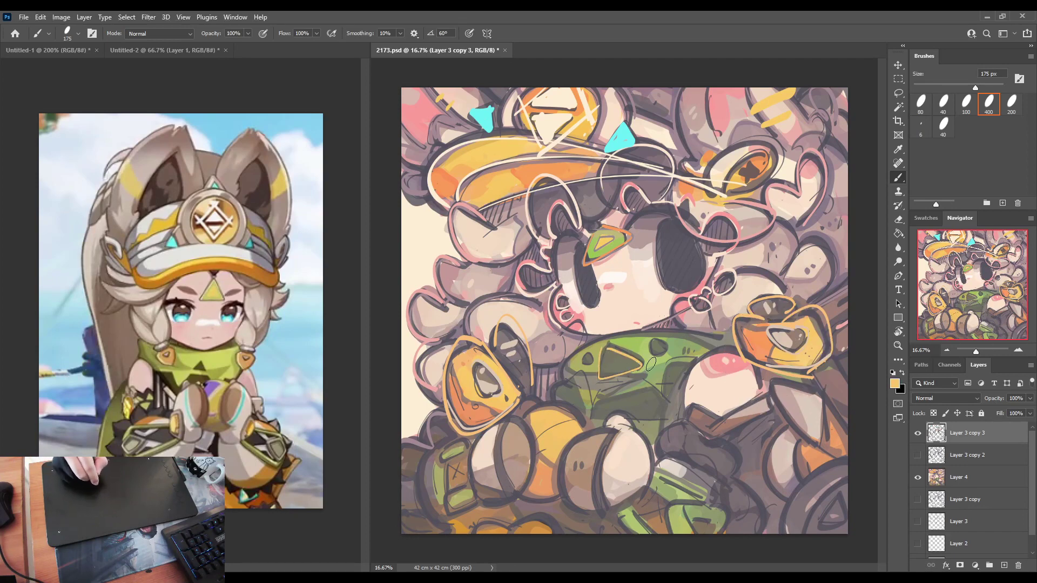
{"action": "left_click", "coordinate": [827, 388], "text": "alt"}
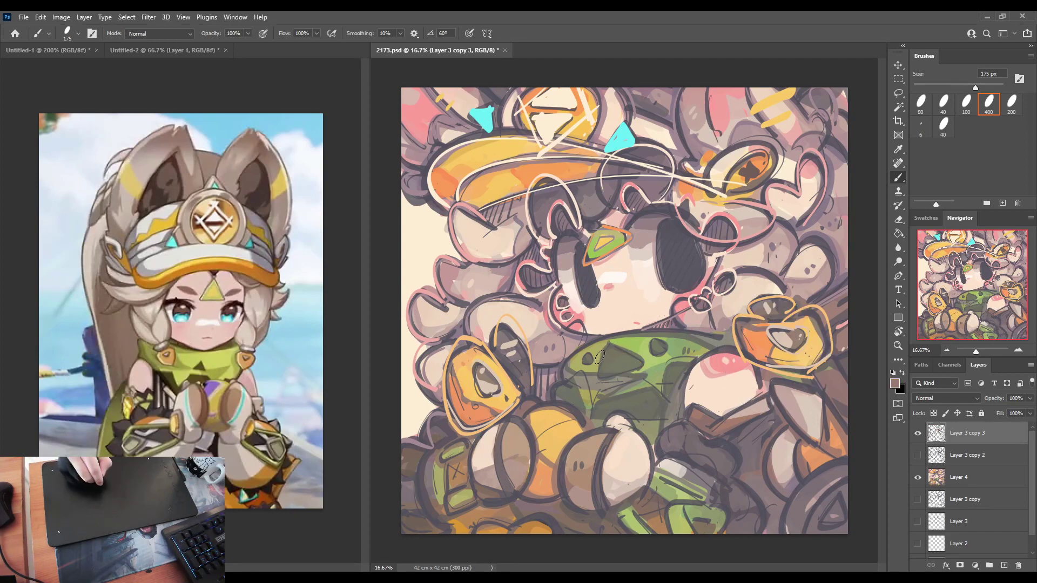
{"action": "mouse_move", "coordinate": [614, 351]}
{"action": "left_mouse_down"}
{"action": "mouse_move", "coordinate": [637, 363]}
{"action": "mouse_move", "coordinate": [615, 373]}
{"action": "mouse_move", "coordinate": [682, 363]}
{"action": "mouse_move", "coordinate": [667, 392]}
{"action": "left_mouse_up"}
{"action": "mouse_move", "coordinate": [595, 409]}
{"action": "left_mouse_down"}
{"action": "mouse_move", "coordinate": [652, 389]}
{"action": "mouse_move", "coordinate": [672, 400]}
{"action": "left_mouse_up"}
{"action": "left_click_drag", "start_coordinate": [562, 384], "coordinate": [583, 409]}
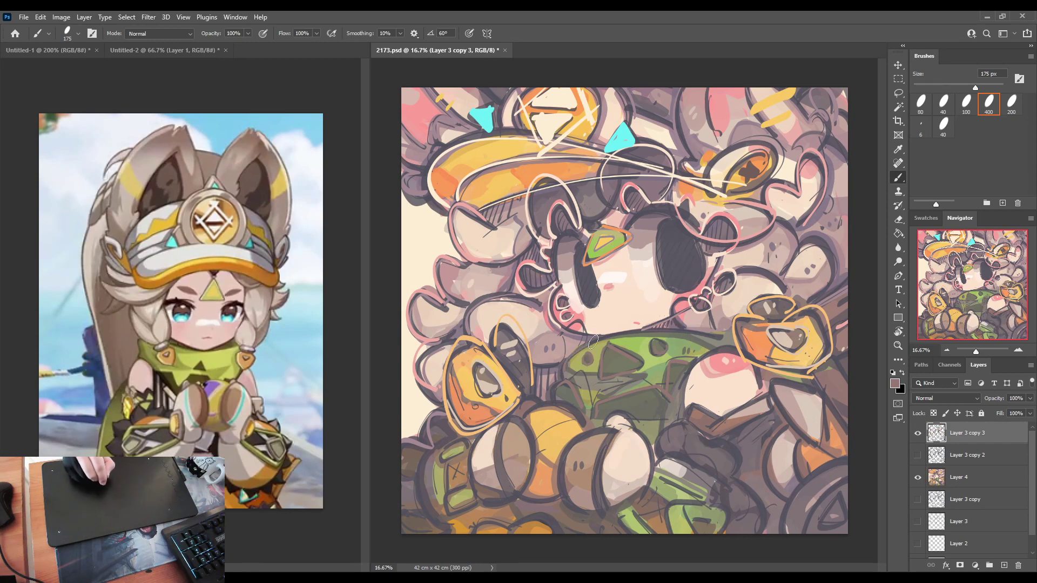
Sample light green and outline the scarf's folds, the angular trim below the pink shoulder and the round shape at the lower right.
{"action": "left_click", "coordinate": [650, 356], "text": "alt"}
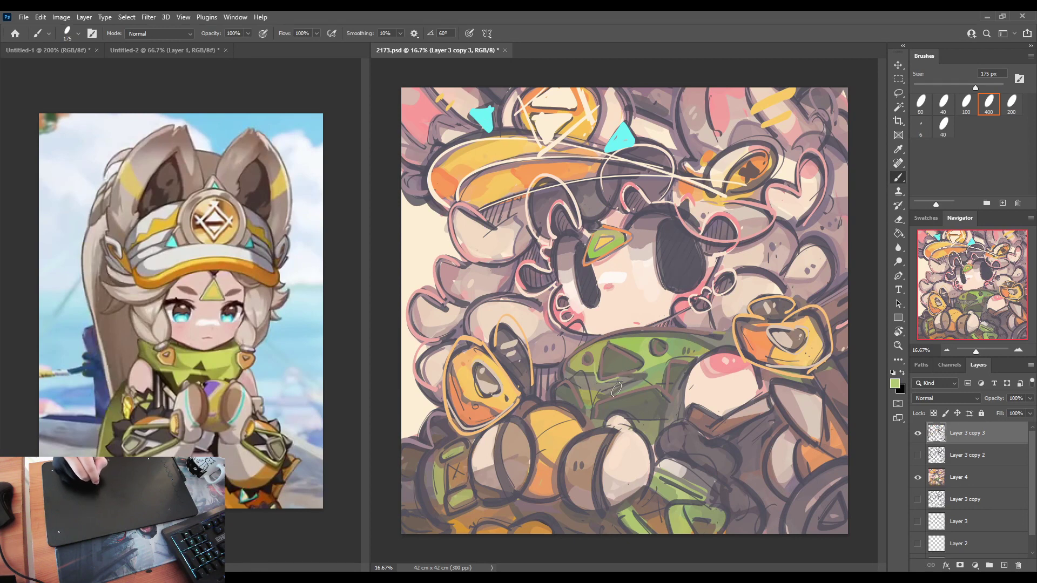
{"action": "left_click_drag", "start_coordinate": [589, 419], "coordinate": [695, 355]}
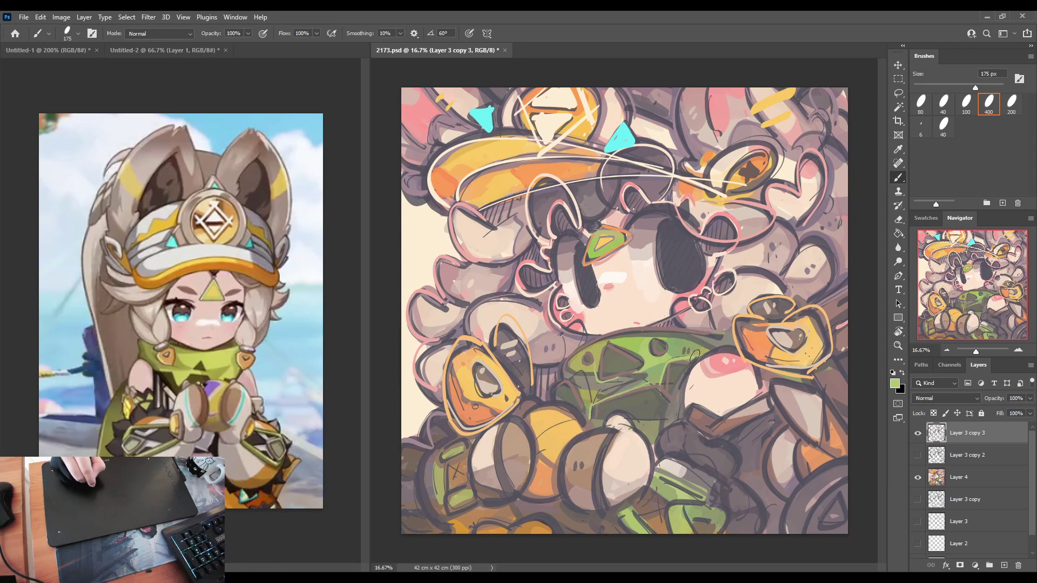
{"action": "left_click_drag", "start_coordinate": [562, 380], "coordinate": [587, 414]}
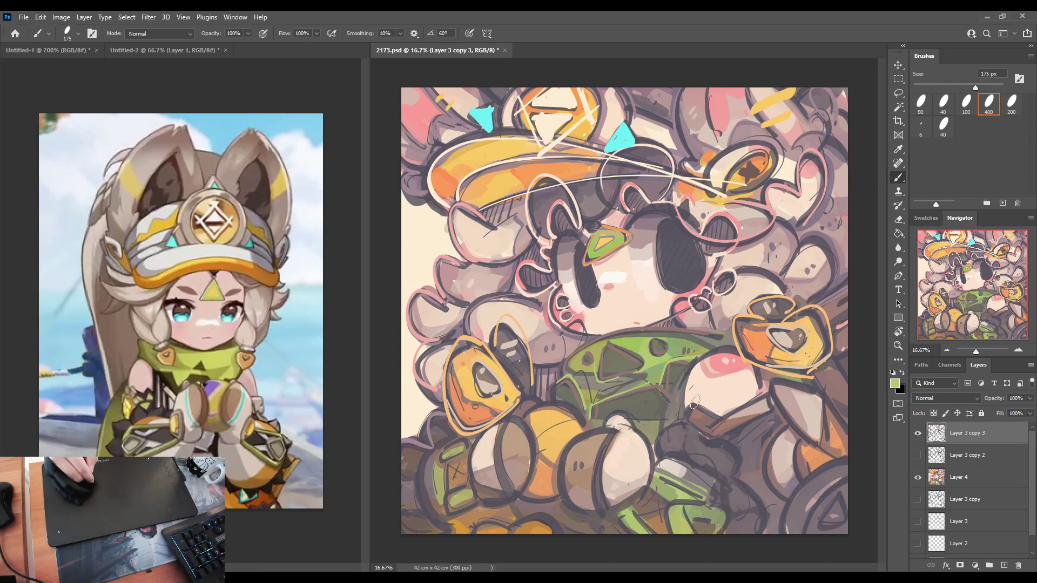
{"action": "mouse_move", "coordinate": [695, 402]}
{"action": "left_mouse_down"}
{"action": "mouse_move", "coordinate": [712, 435]}
{"action": "mouse_move", "coordinate": [699, 404]}
{"action": "mouse_move", "coordinate": [721, 416]}
{"action": "mouse_move", "coordinate": [766, 397]}
{"action": "mouse_move", "coordinate": [753, 420]}
{"action": "mouse_move", "coordinate": [710, 444]}
{"action": "left_mouse_up"}
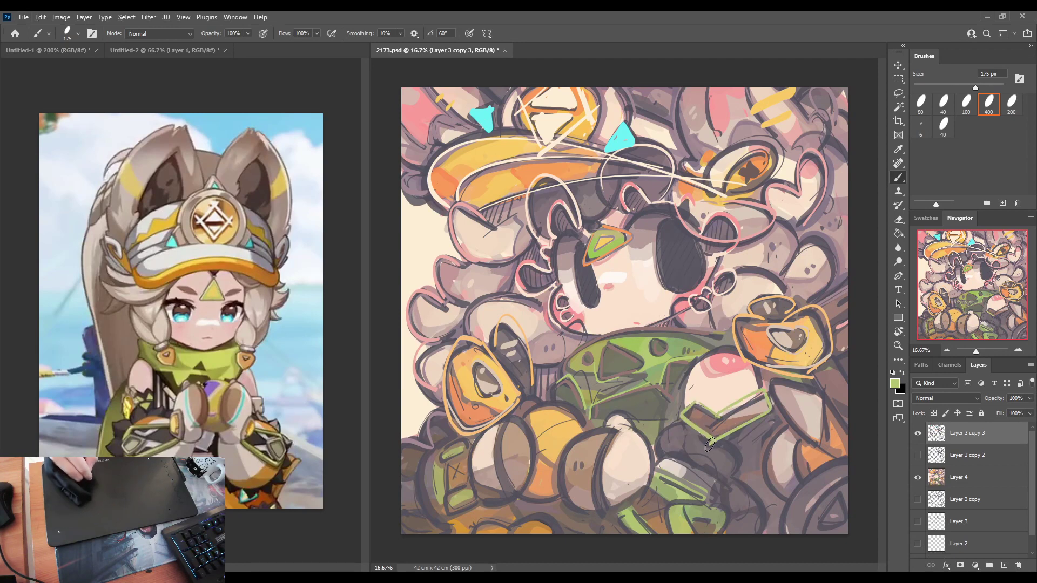
{"action": "mouse_move", "coordinate": [789, 428]}
{"action": "left_mouse_down"}
{"action": "mouse_move", "coordinate": [771, 493]}
{"action": "mouse_move", "coordinate": [781, 540]}
{"action": "mouse_move", "coordinate": [827, 464]}
{"action": "mouse_move", "coordinate": [847, 455]}
{"action": "left_mouse_up"}
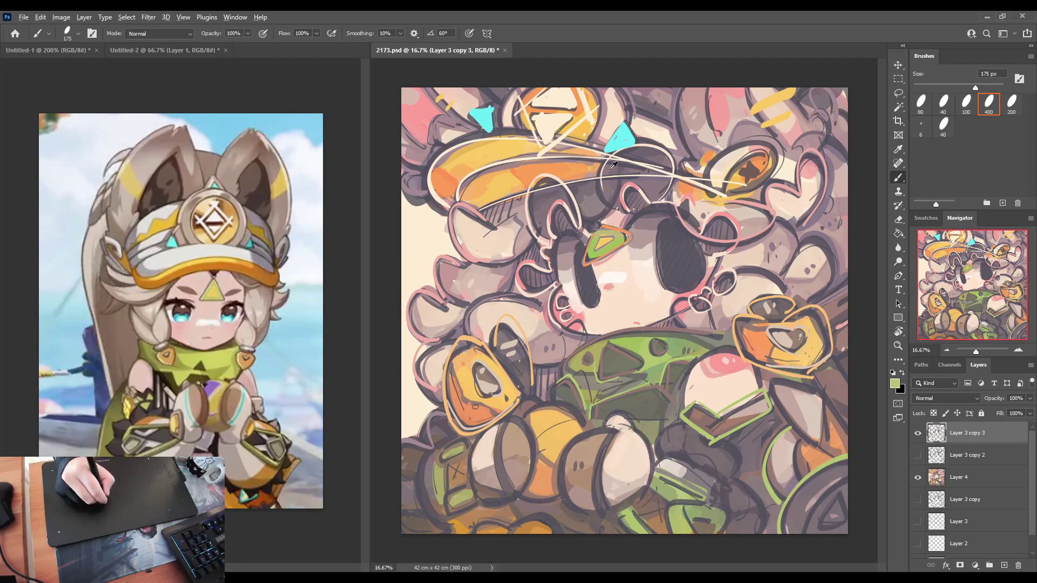
Sample turquoise and paint the lower-right round shape's inner arc and triangle, then outline the pointed panel above it.
{"action": "left_click", "coordinate": [623, 140], "text": "alt"}
{"action": "left_click_drag", "start_coordinate": [847, 479], "coordinate": [805, 543]}
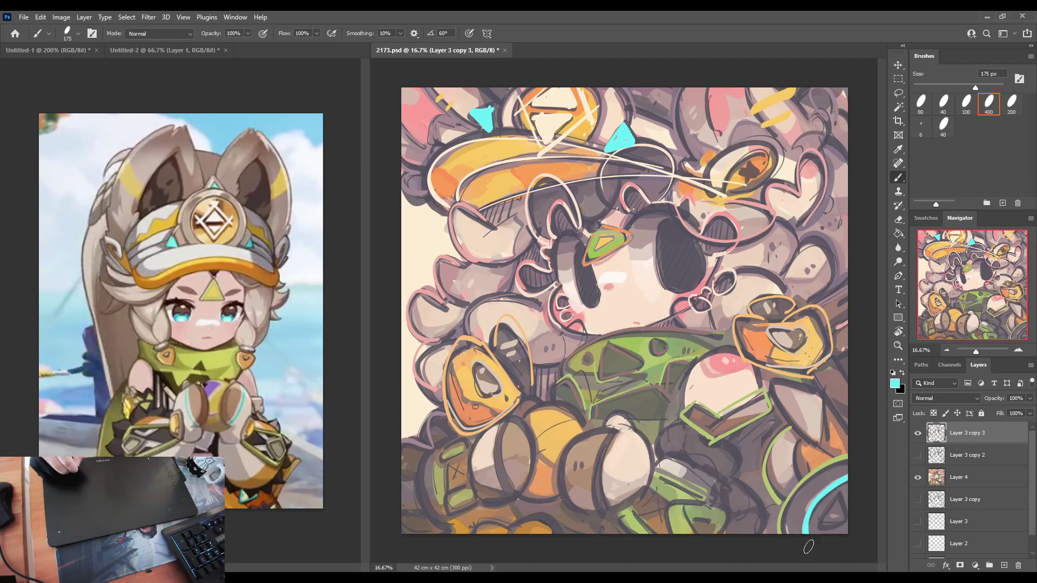
{"action": "mouse_move", "coordinate": [829, 505]}
{"action": "left_mouse_down"}
{"action": "mouse_move", "coordinate": [824, 525]}
{"action": "mouse_move", "coordinate": [844, 503]}
{"action": "left_mouse_up"}
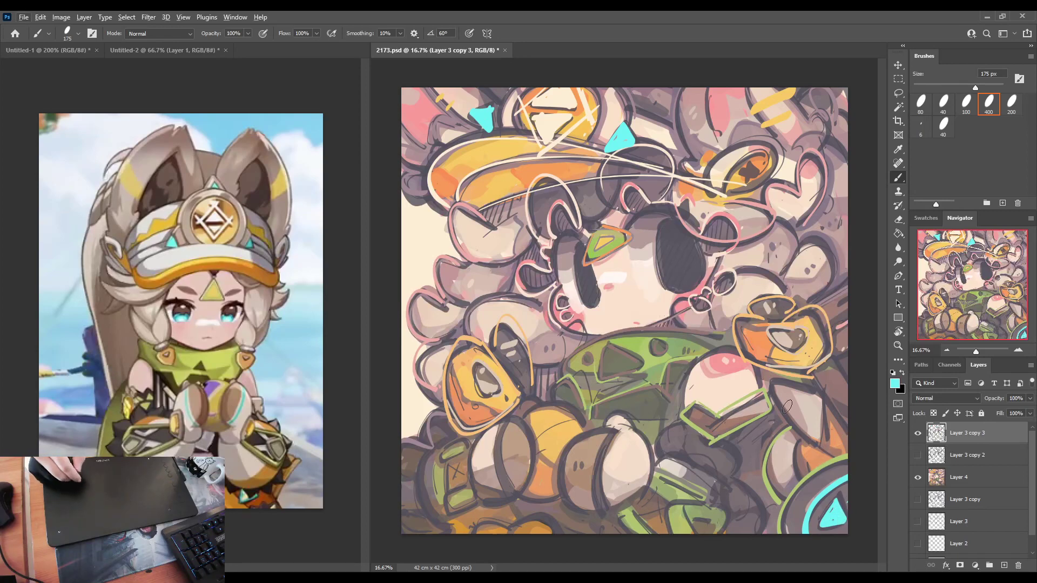
{"action": "mouse_move", "coordinate": [785, 387]}
{"action": "left_mouse_down"}
{"action": "mouse_move", "coordinate": [766, 393]}
{"action": "mouse_move", "coordinate": [825, 449]}
{"action": "left_mouse_up"}
{"action": "mouse_move", "coordinate": [816, 390]}
{"action": "left_mouse_down"}
{"action": "mouse_move", "coordinate": [826, 446]}
{"action": "mouse_move", "coordinate": [838, 435]}
{"action": "left_mouse_up"}
{"action": "left_click_drag", "start_coordinate": [845, 426], "coordinate": [847, 433]}
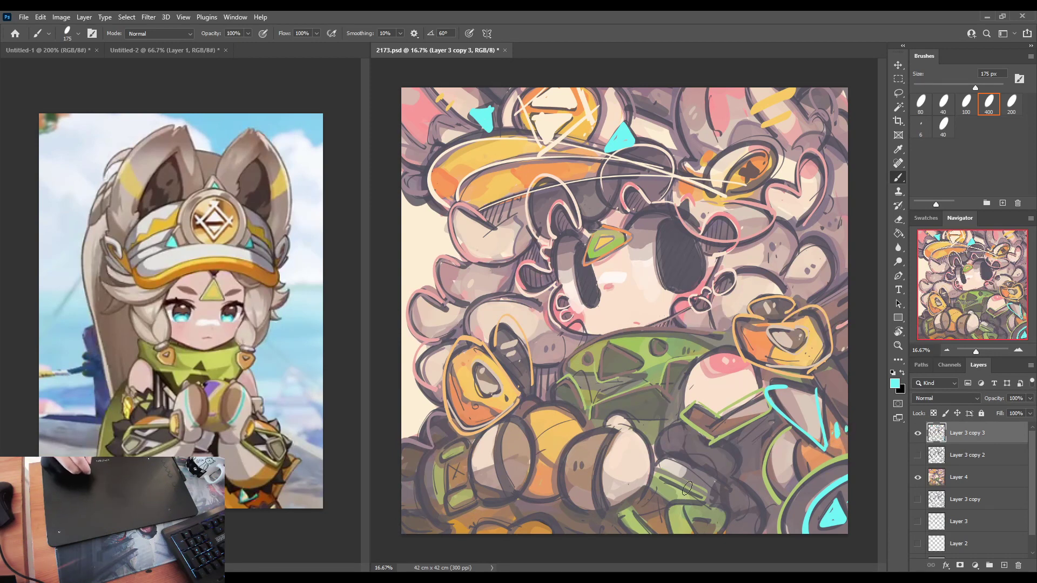
Outline the lower green glove plate in light grey and draw orange-yellow zigzag trim along the dark sleeves.
{"action": "left_click", "coordinate": [682, 468], "text": "alt"}
{"action": "mouse_move", "coordinate": [683, 500]}
{"action": "left_mouse_down"}
{"action": "mouse_move", "coordinate": [680, 544]}
{"action": "mouse_move", "coordinate": [690, 517]}
{"action": "mouse_move", "coordinate": [704, 539]}
{"action": "mouse_move", "coordinate": [722, 504]}
{"action": "mouse_move", "coordinate": [728, 535]}
{"action": "left_mouse_up"}
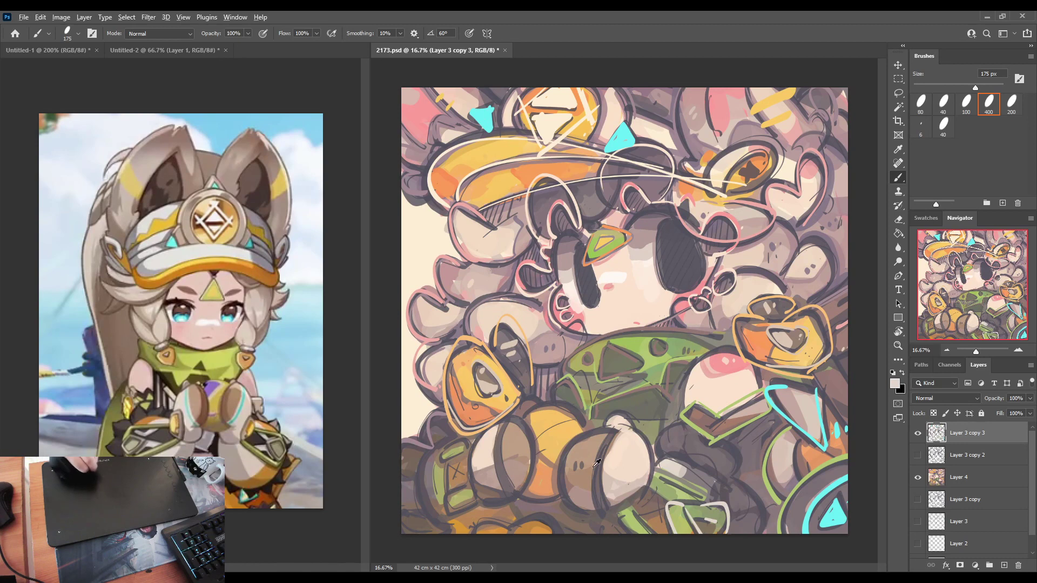
{"action": "left_click", "coordinate": [565, 441], "text": "alt"}
{"action": "mouse_move", "coordinate": [663, 452]}
{"action": "left_mouse_down"}
{"action": "mouse_move", "coordinate": [693, 429]}
{"action": "mouse_move", "coordinate": [702, 462]}
{"action": "mouse_move", "coordinate": [740, 454]}
{"action": "mouse_move", "coordinate": [735, 497]}
{"action": "mouse_move", "coordinate": [769, 501]}
{"action": "mouse_move", "coordinate": [753, 540]}
{"action": "left_mouse_up"}
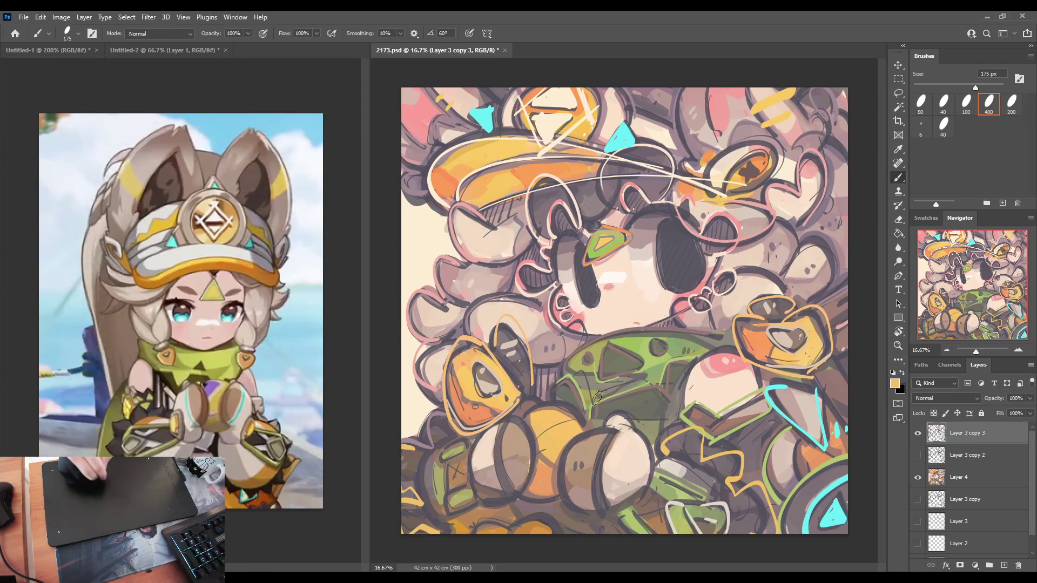
Darken the inner panel of the green cuff at the lower left and paint an orange cross on it.
{"action": "left_click", "coordinate": [634, 340], "text": "alt"}
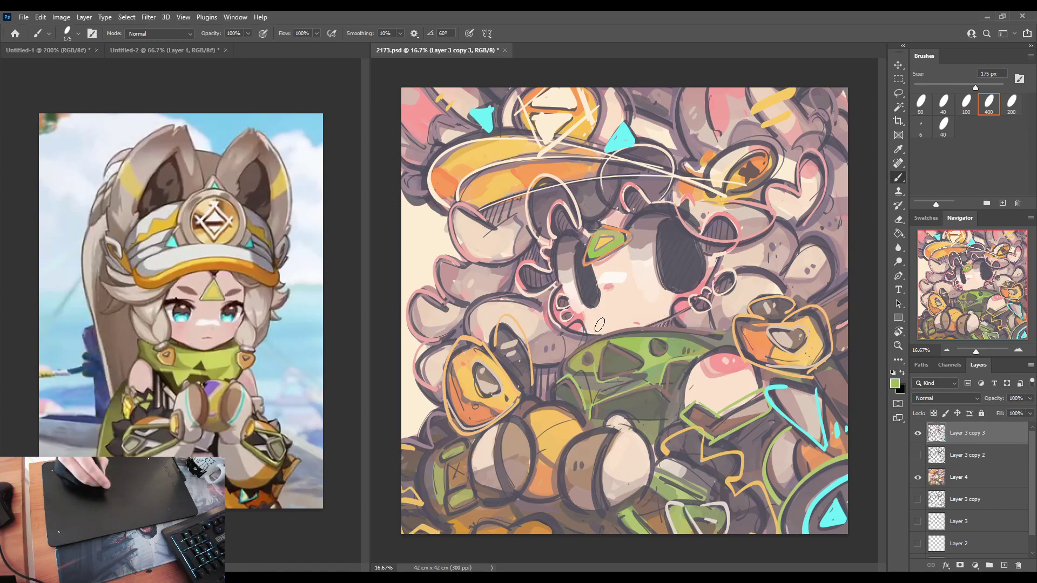
{"action": "left_click", "coordinate": [479, 449], "text": "alt"}
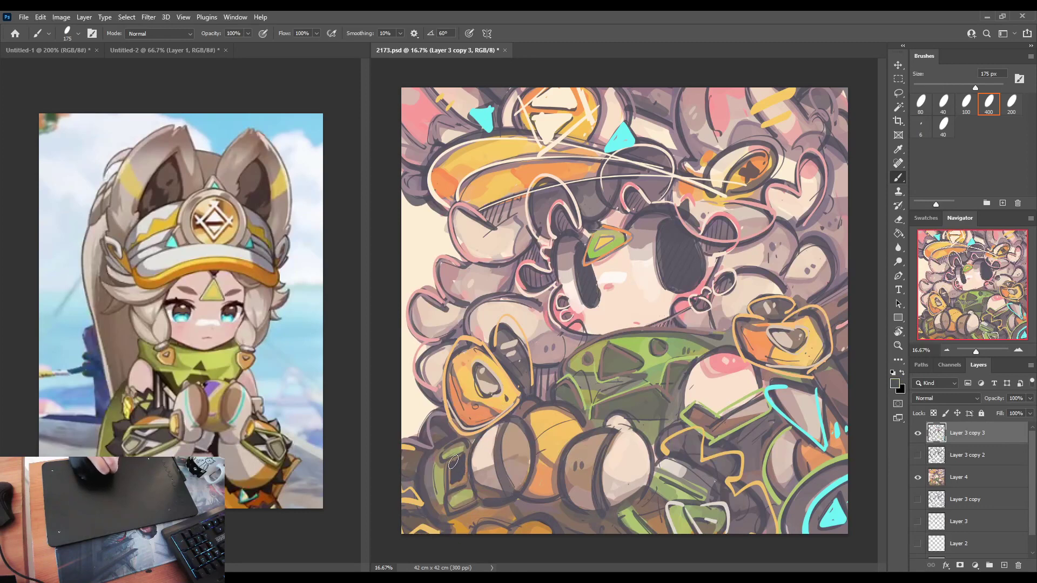
{"action": "left_click", "coordinate": [480, 422], "text": "alt"}
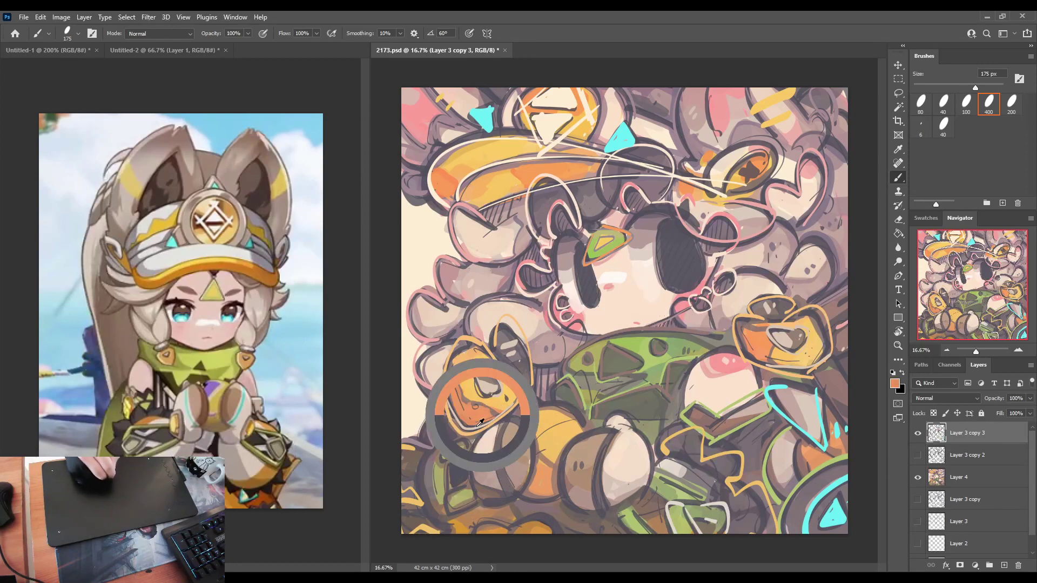
{"action": "mouse_move", "coordinate": [454, 464]}
{"action": "left_mouse_down"}
{"action": "mouse_move", "coordinate": [463, 482]}
{"action": "mouse_move", "coordinate": [451, 482]}
{"action": "left_mouse_up"}
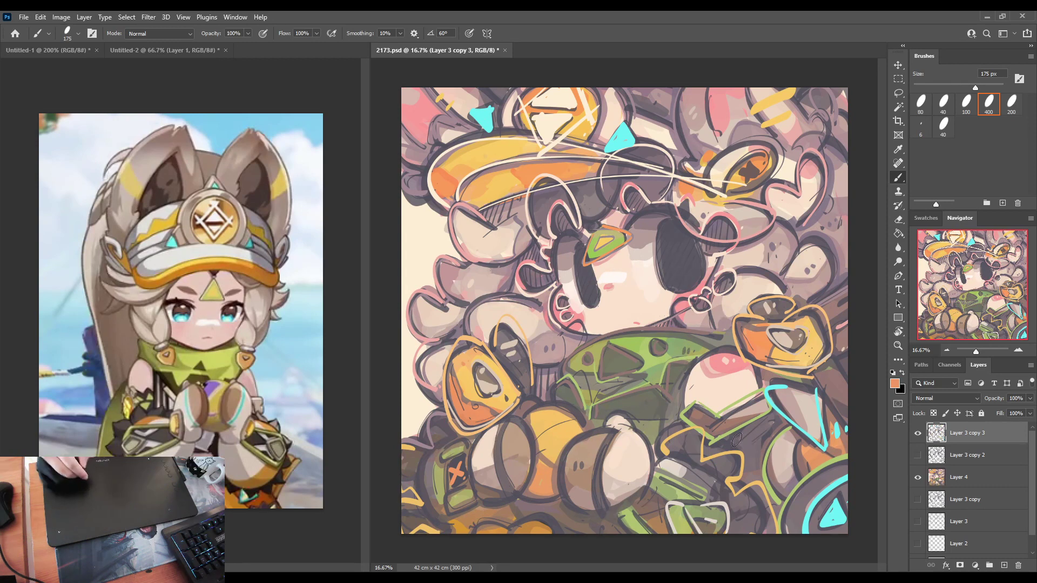
Paint an orange cross on the lower green glove plate and curved turquoise stripes across both round paws.
{"action": "left_click_drag", "start_coordinate": [707, 518], "coordinate": [710, 534]}
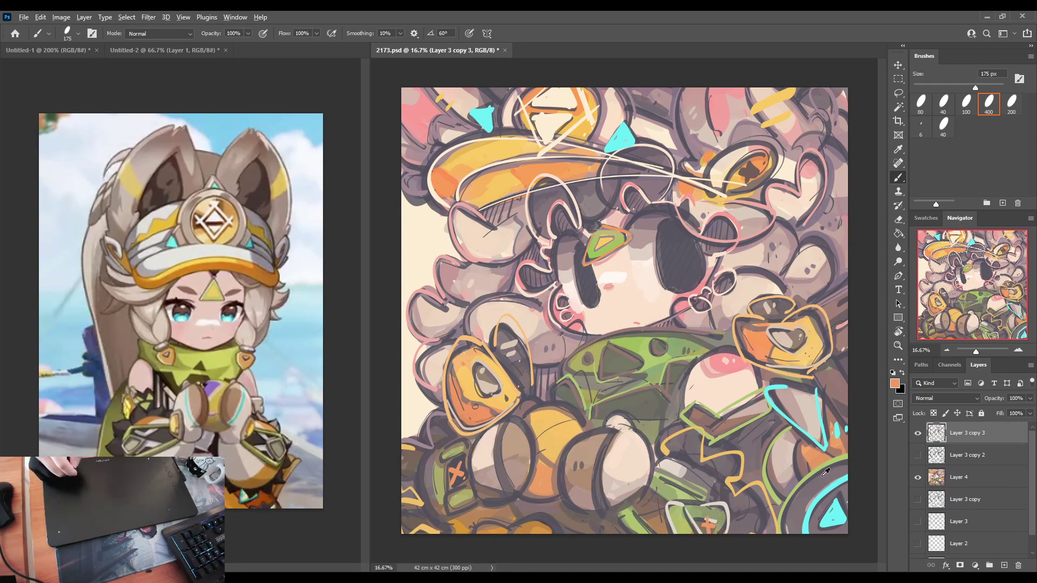
{"action": "left_click", "coordinate": [833, 505], "text": "alt"}
{"action": "left_click_drag", "start_coordinate": [623, 432], "coordinate": [615, 507]}
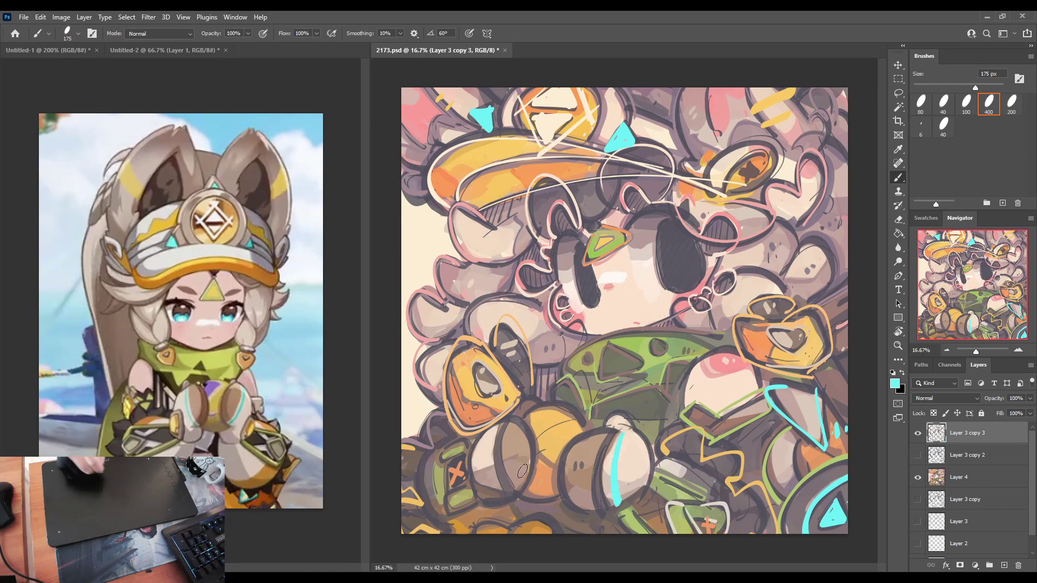
{"action": "left_click_drag", "start_coordinate": [490, 432], "coordinate": [495, 495]}
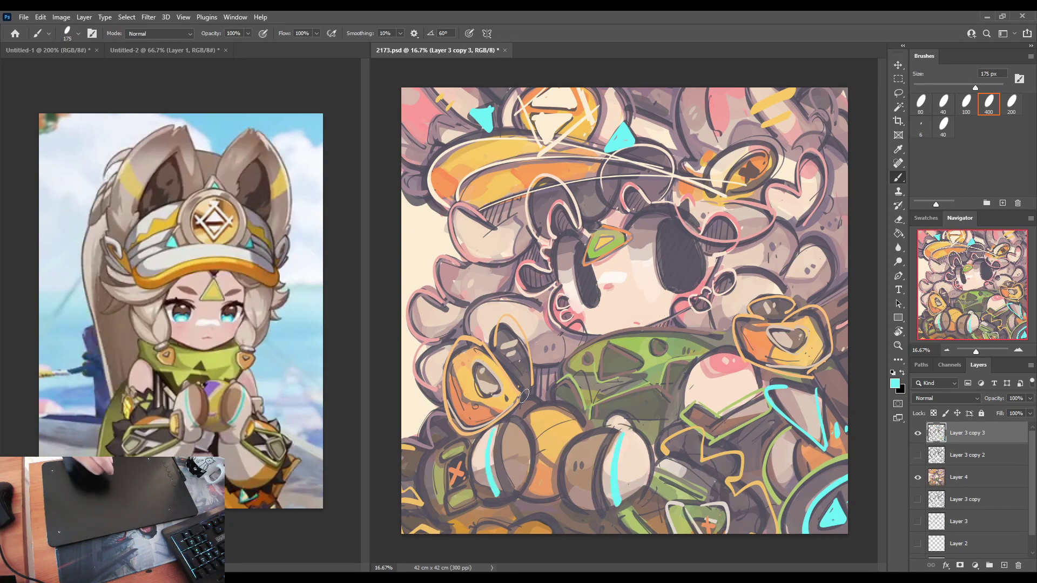
Outline both round paws in cream and trace the edges of the green scarf in light green.
{"action": "left_click", "coordinate": [632, 447], "text": "alt"}
{"action": "mouse_move", "coordinate": [607, 429]}
{"action": "left_mouse_down"}
{"action": "mouse_move", "coordinate": [564, 452]}
{"action": "mouse_move", "coordinate": [599, 511]}
{"action": "mouse_move", "coordinate": [635, 422]}
{"action": "mouse_move", "coordinate": [640, 492]}
{"action": "left_mouse_up"}
{"action": "left_click_drag", "start_coordinate": [475, 445], "coordinate": [493, 506]}
{"action": "mouse_move", "coordinate": [505, 424]}
{"action": "left_mouse_down"}
{"action": "mouse_move", "coordinate": [534, 432]}
{"action": "mouse_move", "coordinate": [500, 502]}
{"action": "left_mouse_up"}
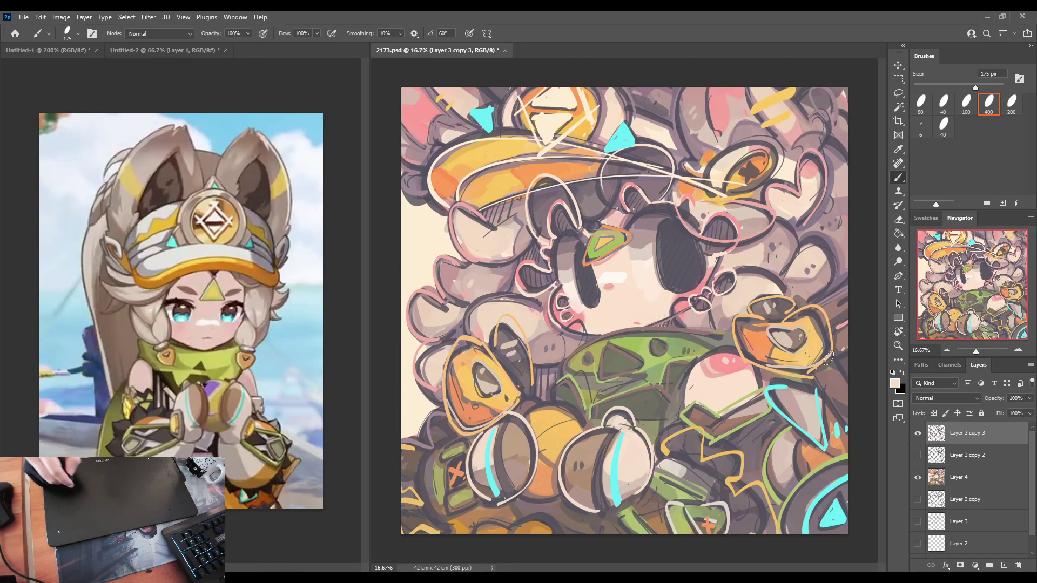
{"action": "left_click", "coordinate": [794, 346], "text": "alt"}
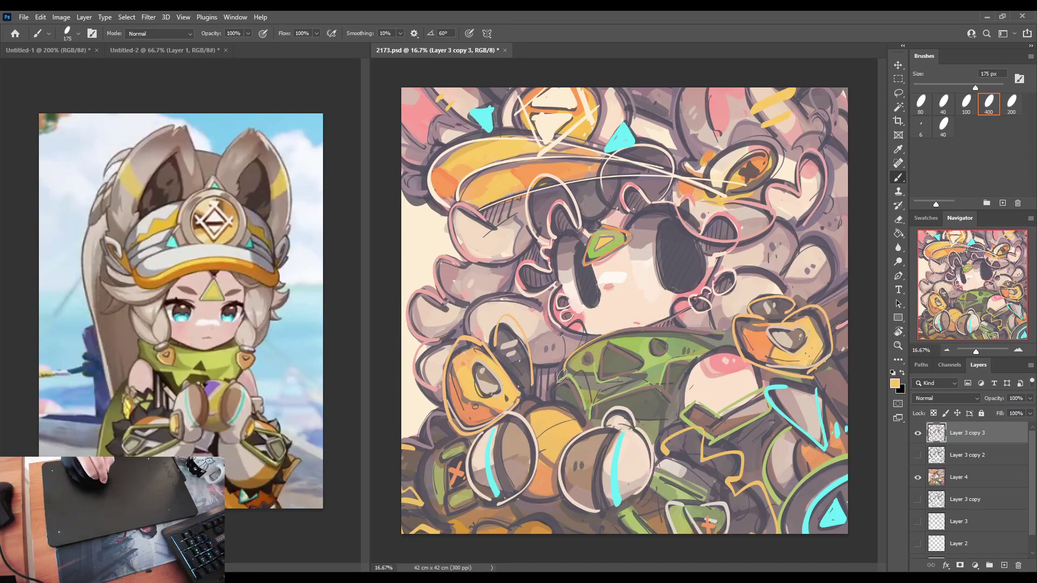
{"action": "left_click", "coordinate": [589, 365], "text": "alt"}
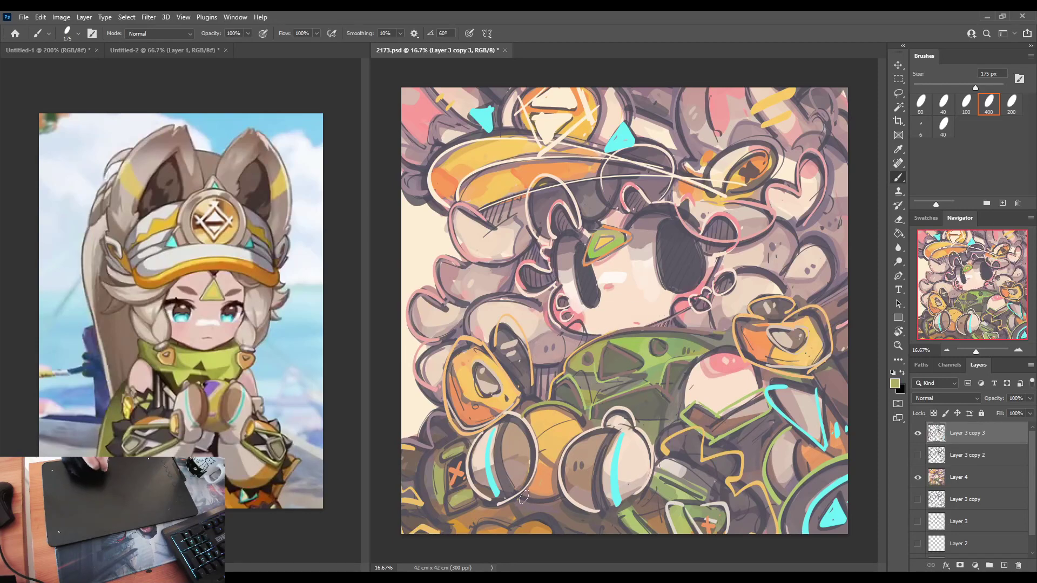
Sample purple and paint a triangle near the top and a short stripe near the bottom of the orange ball.
{"action": "key", "text": "i"}
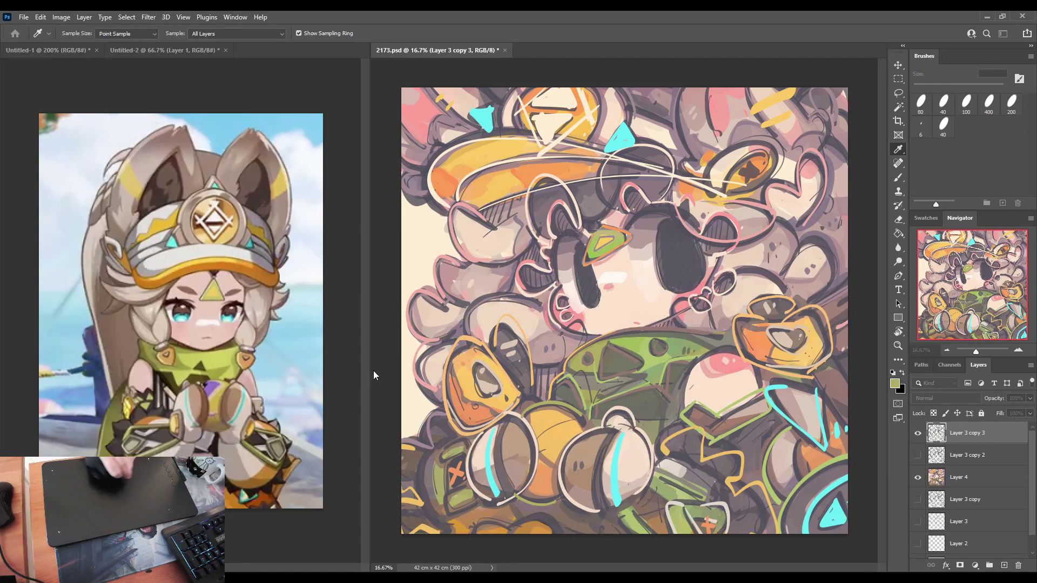
{"action": "left_click", "coordinate": [391, 380]}
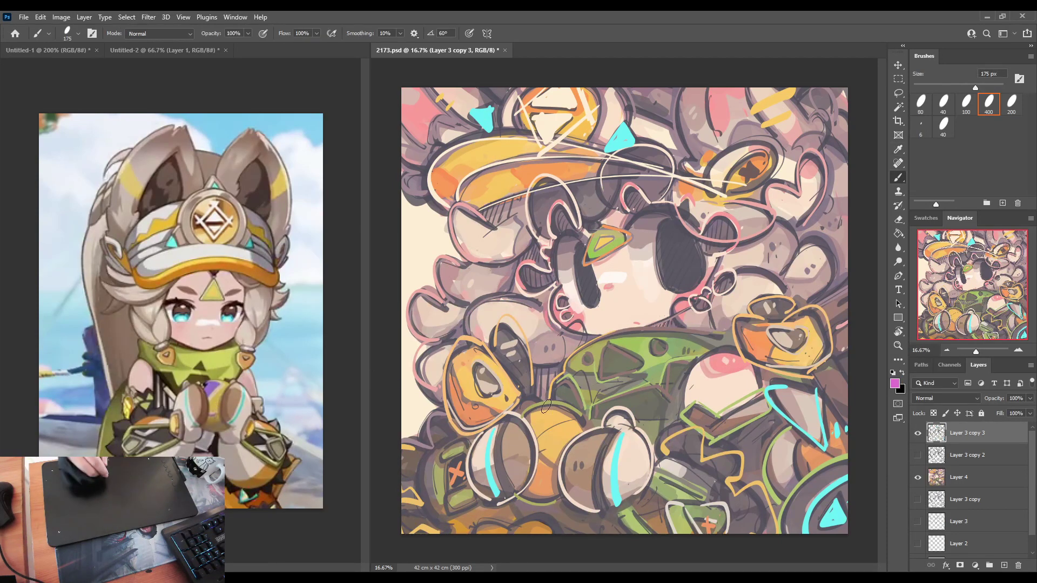
{"action": "key", "text": "i"}
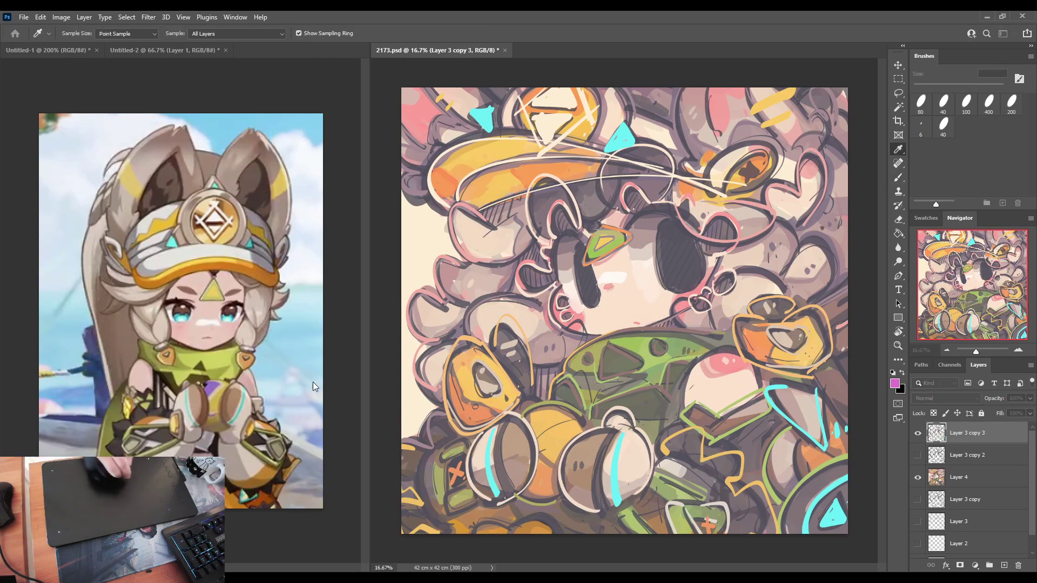
{"action": "key", "text": "b"}
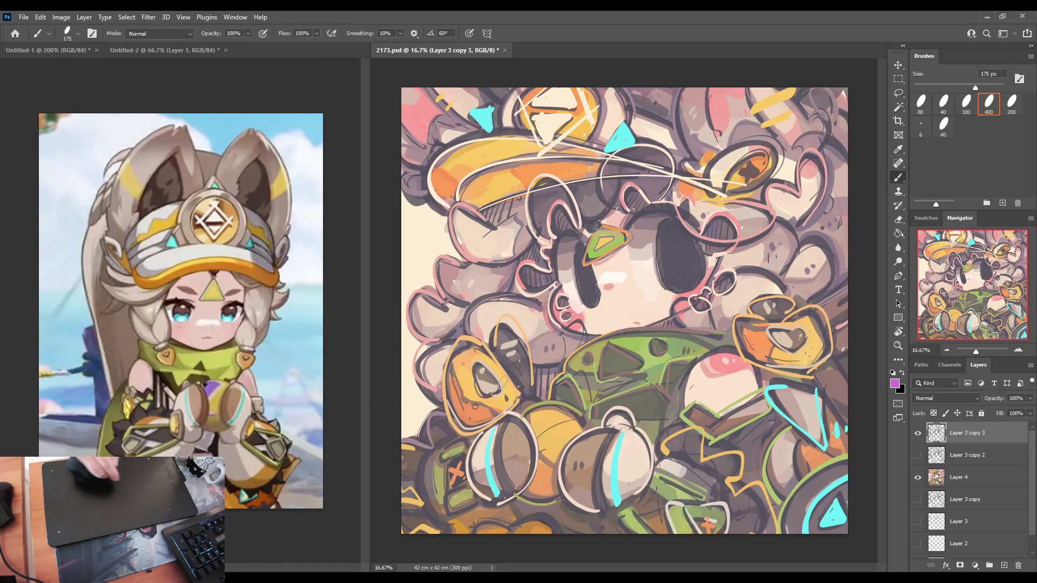
{"action": "mouse_move", "coordinate": [534, 417]}
{"action": "left_mouse_down"}
{"action": "mouse_move", "coordinate": [540, 432]}
{"action": "mouse_move", "coordinate": [562, 421]}
{"action": "mouse_move", "coordinate": [546, 434]}
{"action": "mouse_move", "coordinate": [538, 417]}
{"action": "left_mouse_up"}
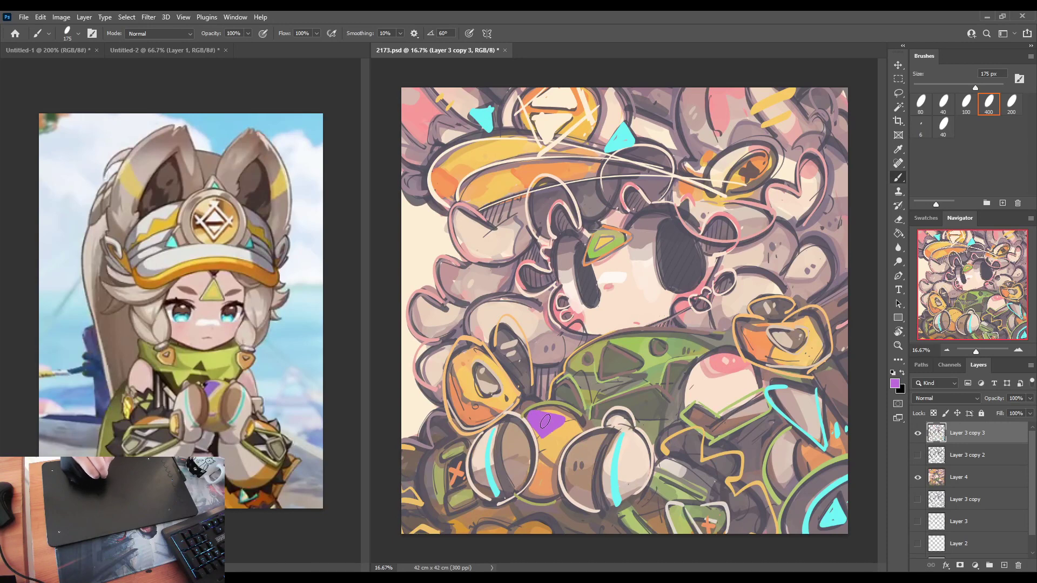
{"action": "left_click_drag", "start_coordinate": [537, 476], "coordinate": [552, 482]}
Sample cream and edge the purple triangle and the purple stripe on the ball between the paws.
{"action": "left_click", "coordinate": [621, 449], "text": "alt"}
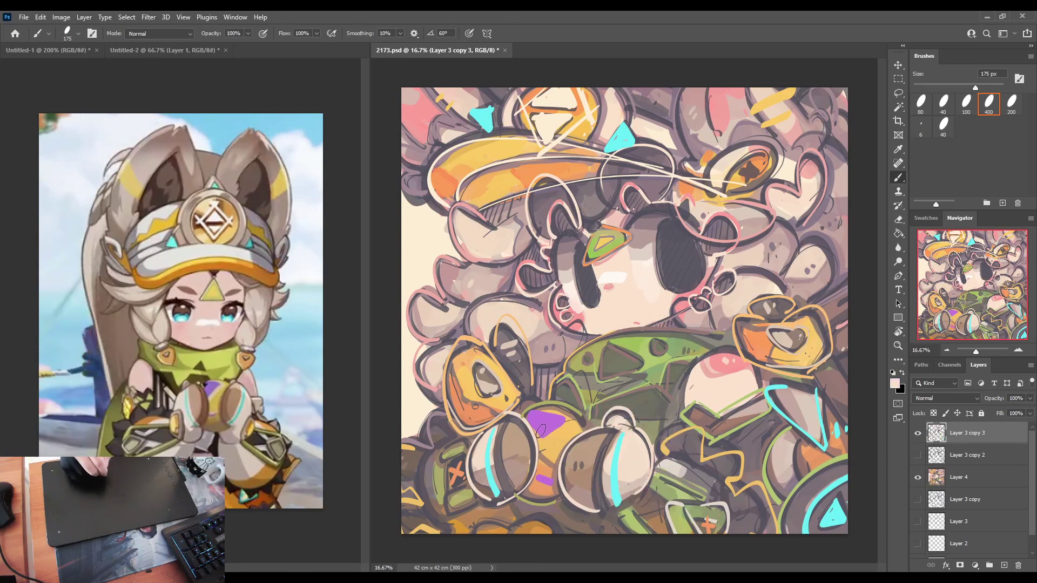
{"action": "mouse_move", "coordinate": [530, 418]}
{"action": "left_mouse_down"}
{"action": "mouse_move", "coordinate": [545, 438]}
{"action": "mouse_move", "coordinate": [565, 420]}
{"action": "left_mouse_up"}
{"action": "left_click_drag", "start_coordinate": [566, 419], "coordinate": [533, 413]}
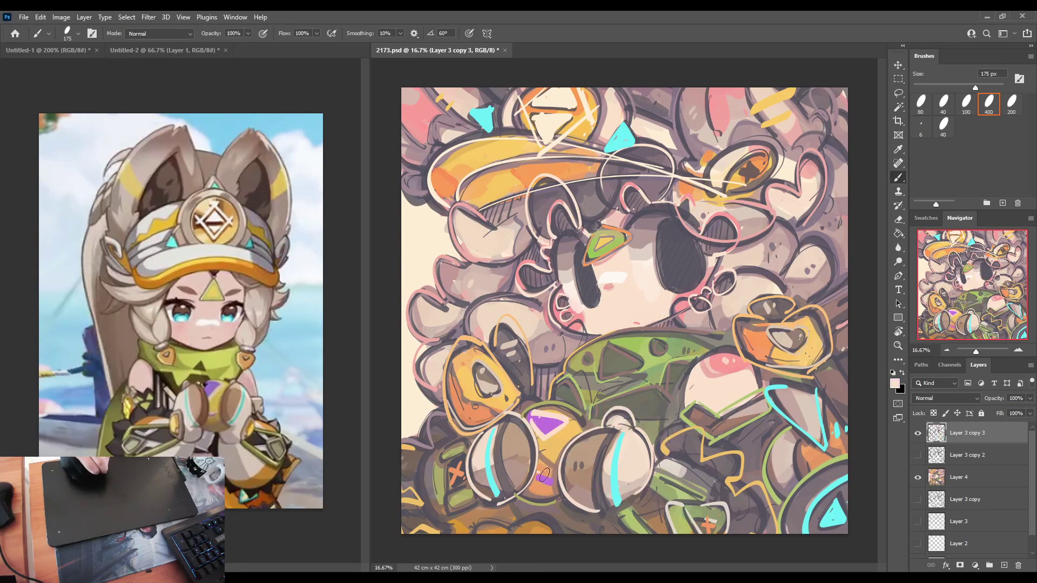
{"action": "left_click_drag", "start_coordinate": [545, 475], "coordinate": [551, 485]}
Outline the ball between the paws in yellow and sample light green for the details along the canvas's lower edge.
{"action": "left_click", "coordinate": [555, 432], "text": "alt"}
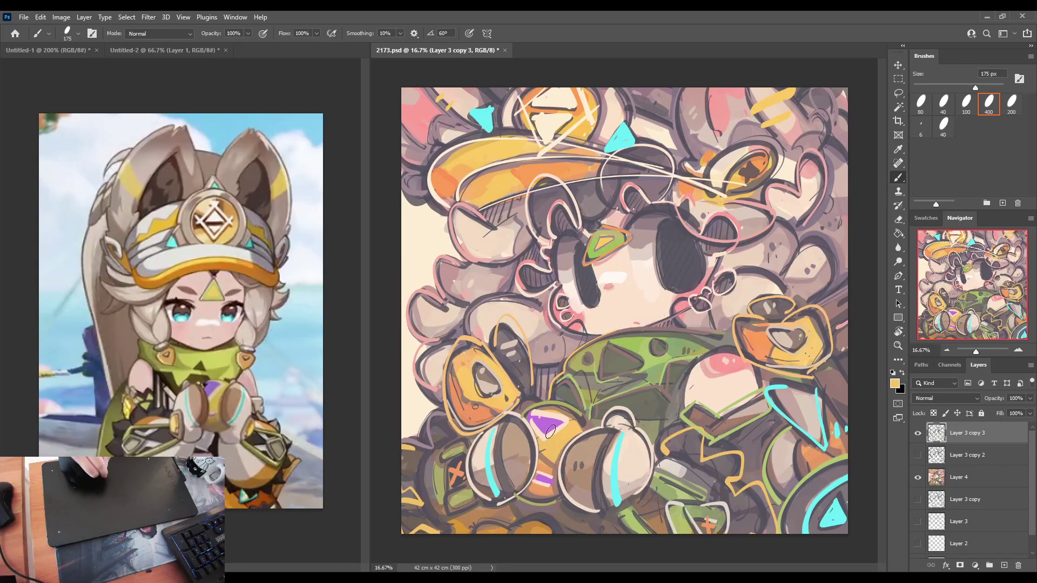
{"action": "mouse_move", "coordinate": [521, 413]}
{"action": "left_mouse_down"}
{"action": "mouse_move", "coordinate": [597, 437]}
{"action": "mouse_move", "coordinate": [505, 499]}
{"action": "left_mouse_up"}
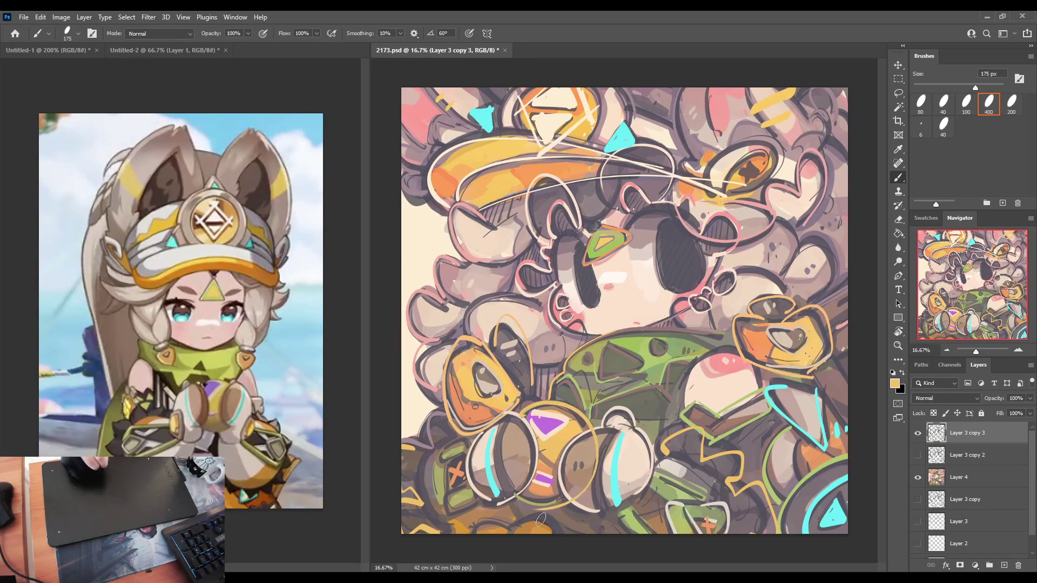
{"action": "key", "text": "ctrl+z"}
{"action": "left_click_drag", "start_coordinate": [520, 417], "coordinate": [586, 416]}
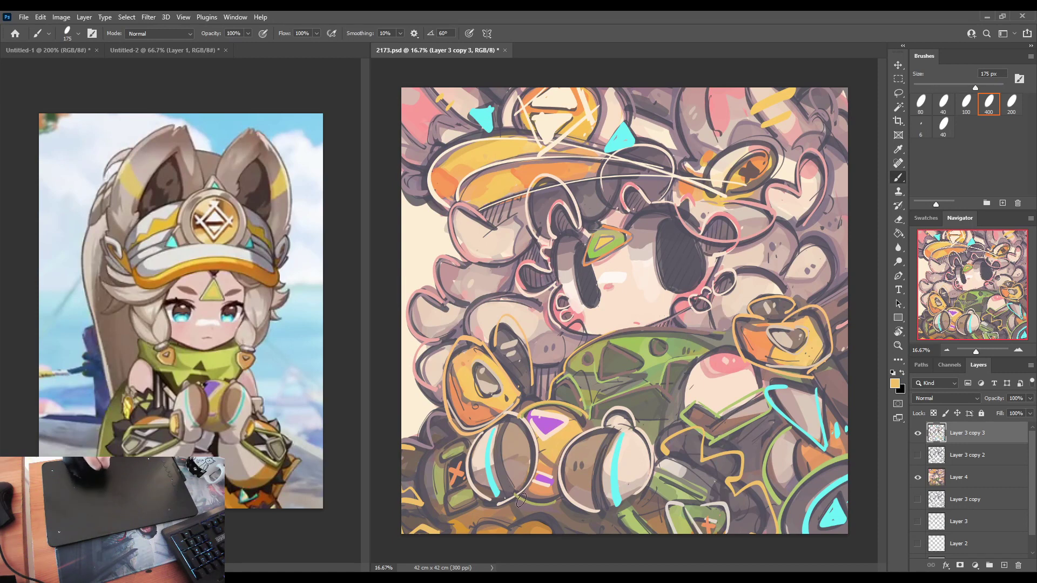
{"action": "left_click_drag", "start_coordinate": [515, 495], "coordinate": [561, 507]}
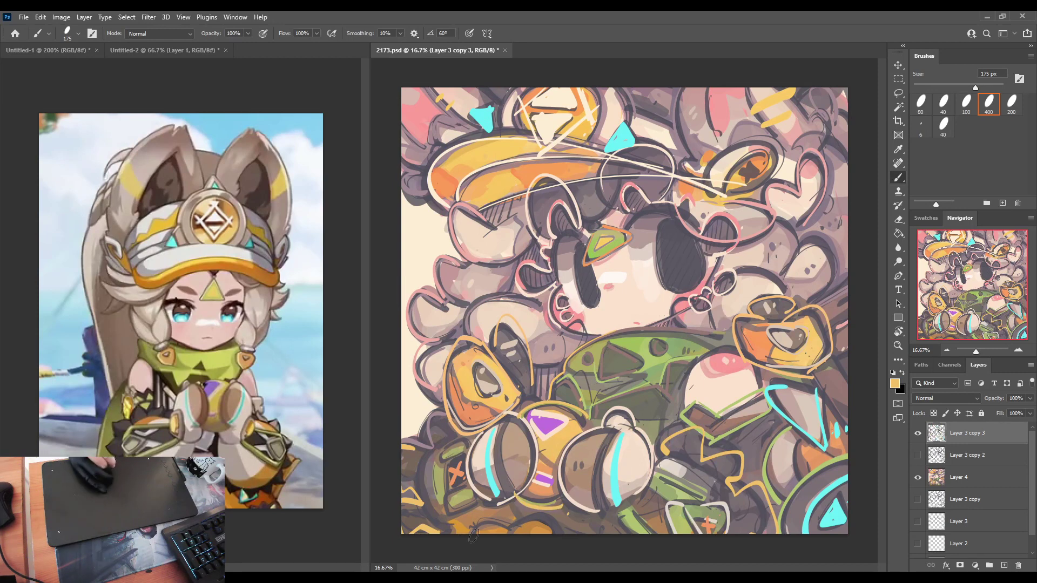
{"action": "left_click", "coordinate": [469, 495], "text": "alt"}
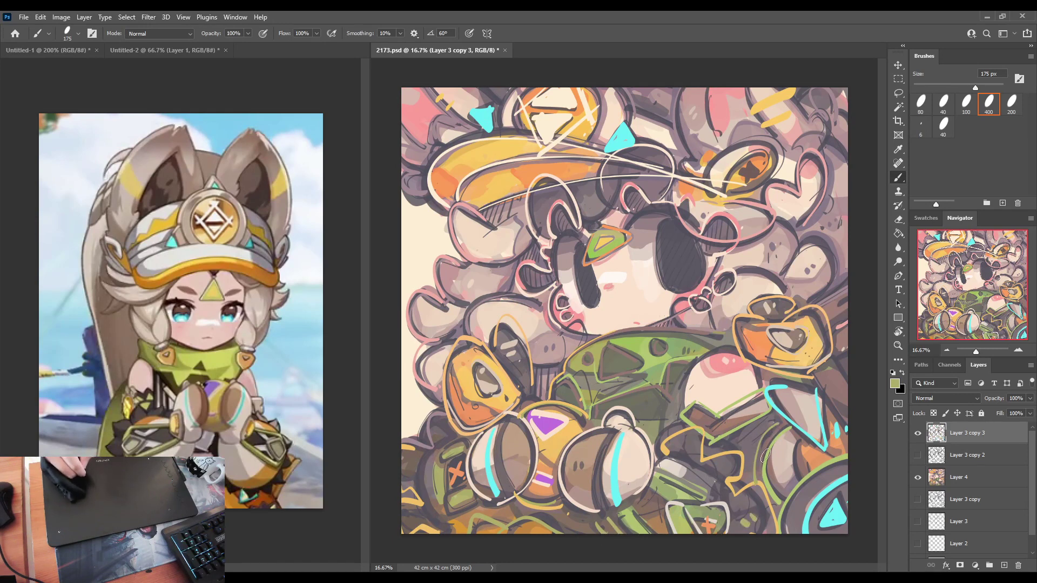
Sample light grey and paint crossed lacing strokes on the dark sleeve below the bare shoulder.
{"action": "left_click", "coordinate": [783, 454], "text": "alt"}
{"action": "mouse_move", "coordinate": [736, 440]}
{"action": "left_mouse_down"}
{"action": "mouse_move", "coordinate": [763, 445]}
{"action": "mouse_move", "coordinate": [749, 447]}
{"action": "mouse_move", "coordinate": [775, 431]}
{"action": "left_mouse_up"}
{"action": "mouse_move", "coordinate": [763, 419]}
{"action": "left_mouse_down"}
{"action": "mouse_move", "coordinate": [760, 436]}
{"action": "mouse_move", "coordinate": [775, 417]}
{"action": "left_mouse_up"}
Sample pink from the bare shoulder and outline its rounded upper edge.
{"action": "left_click", "coordinate": [709, 372], "text": "alt"}
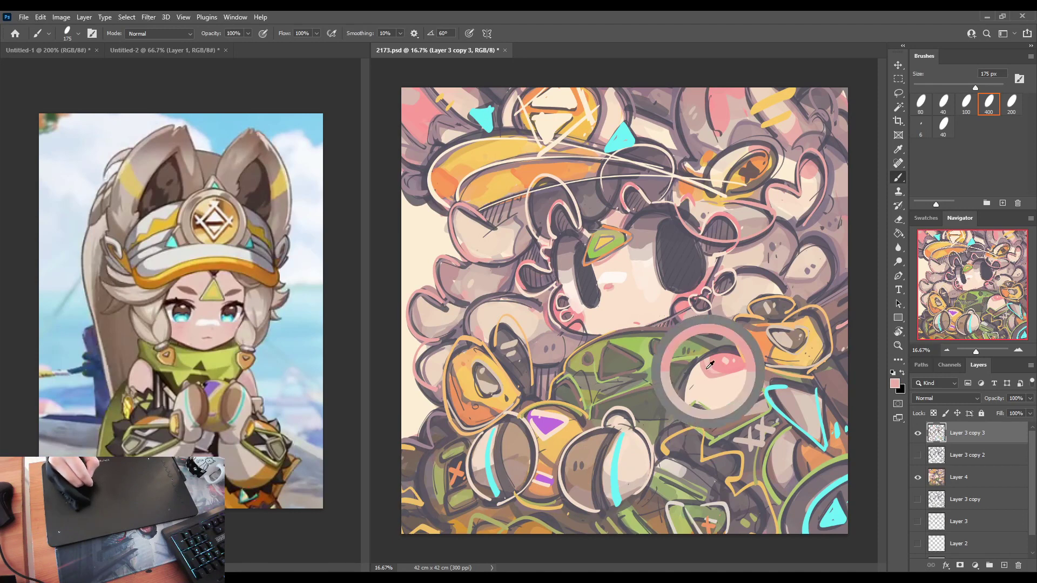
{"action": "left_click_drag", "start_coordinate": [692, 364], "coordinate": [740, 354]}
{"action": "key", "text": "ctrl+z"}
{"action": "mouse_move", "coordinate": [681, 378]}
{"action": "left_mouse_down"}
{"action": "mouse_move", "coordinate": [753, 353]}
{"action": "mouse_move", "coordinate": [767, 382]}
{"action": "left_mouse_up"}
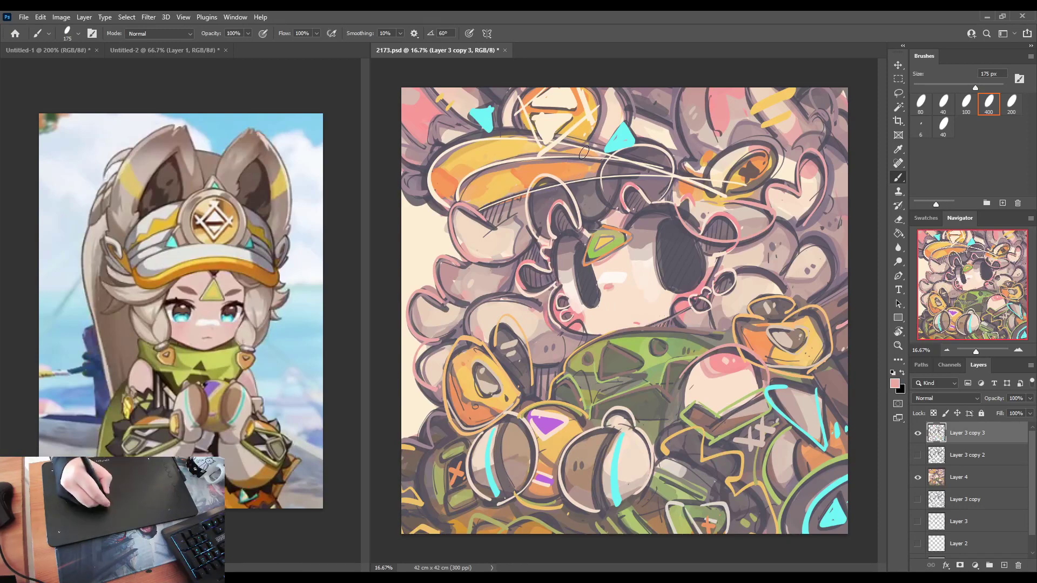
Trace both ears and the fur beside the cap in cream, then sample mauve and yellow for touch-ups.
{"action": "left_click", "coordinate": [421, 90], "text": "alt"}
{"action": "mouse_move", "coordinate": [424, 91]}
{"action": "left_mouse_down"}
{"action": "mouse_move", "coordinate": [450, 117]}
{"action": "mouse_move", "coordinate": [433, 145]}
{"action": "mouse_move", "coordinate": [403, 124]}
{"action": "left_mouse_up"}
{"action": "mouse_move", "coordinate": [709, 95]}
{"action": "left_mouse_down"}
{"action": "mouse_move", "coordinate": [715, 138]}
{"action": "mouse_move", "coordinate": [692, 158]}
{"action": "left_mouse_up"}
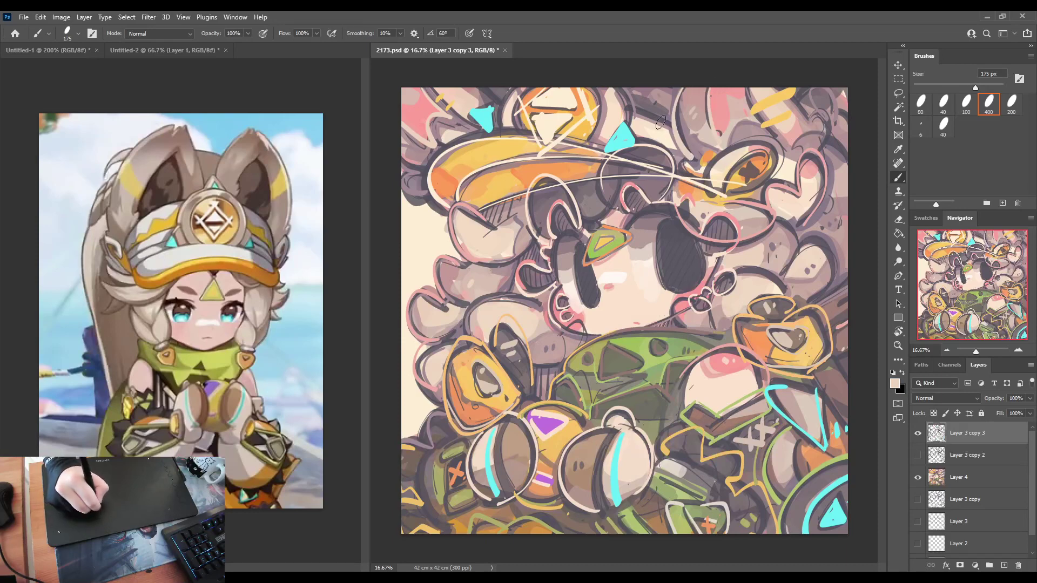
{"action": "left_click_drag", "start_coordinate": [646, 112], "coordinate": [653, 89]}
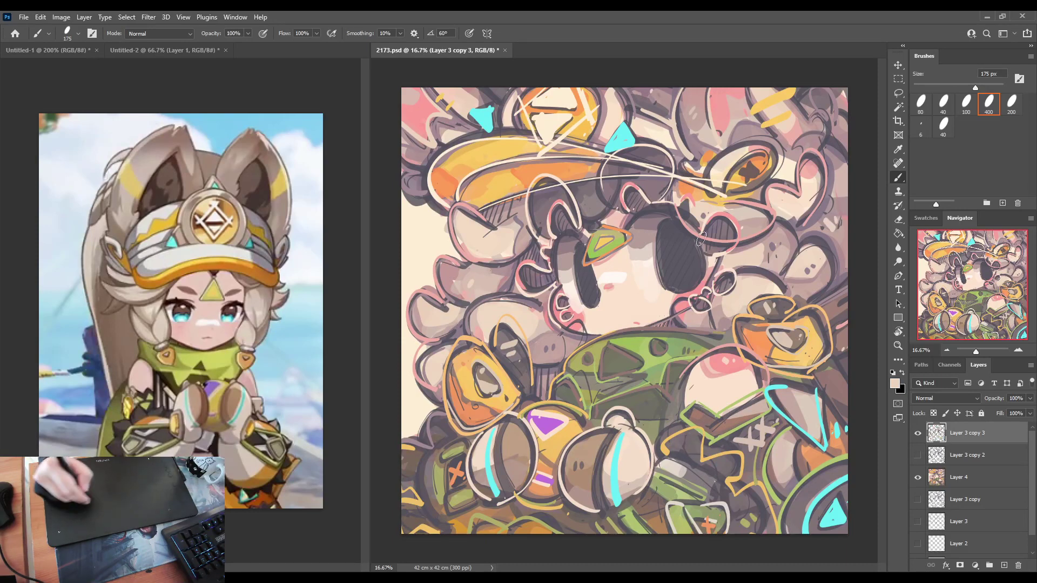
{"action": "left_click", "coordinate": [798, 279], "text": "alt"}
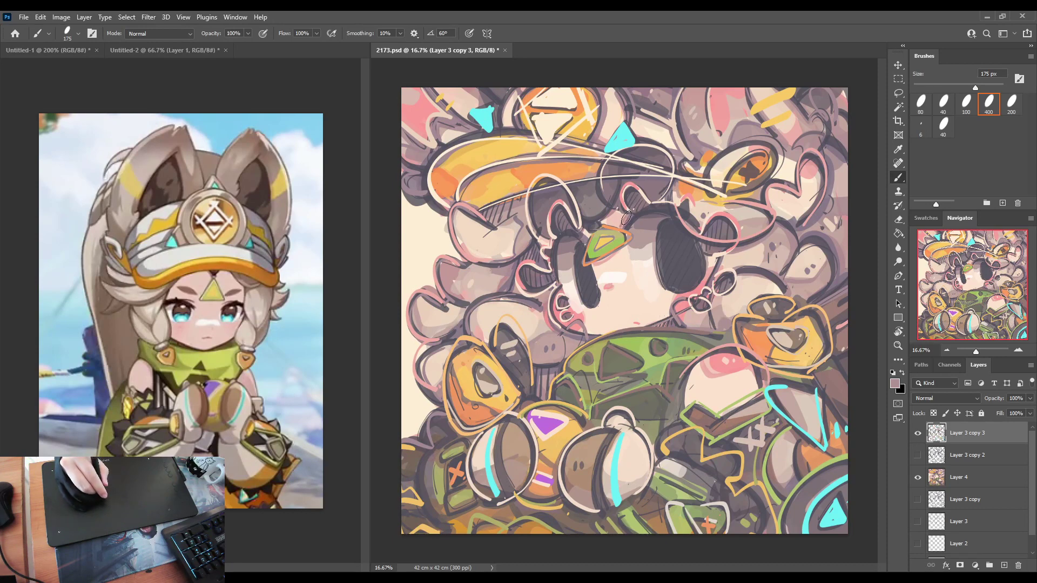
{"action": "left_click", "coordinate": [461, 377], "text": "alt"}
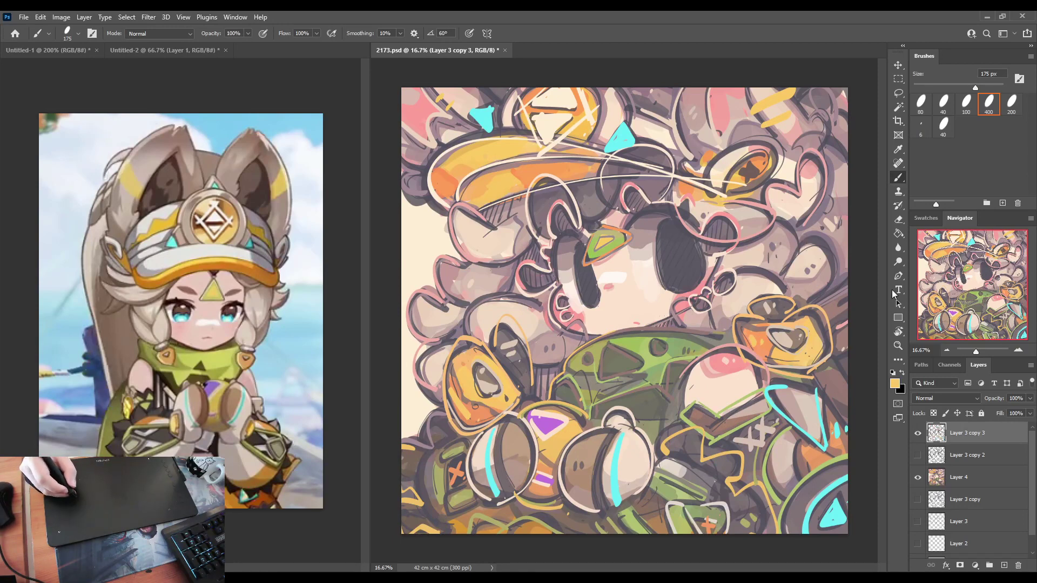
Sample turquoise, fill the lower part of both eyes and extend a thin rim up the larger eye.
{"action": "left_click", "coordinate": [829, 508], "text": "alt"}
{"action": "mouse_move", "coordinate": [688, 286]}
{"action": "left_mouse_down"}
{"action": "mouse_move", "coordinate": [672, 285]}
{"action": "mouse_move", "coordinate": [682, 291]}
{"action": "left_mouse_up"}
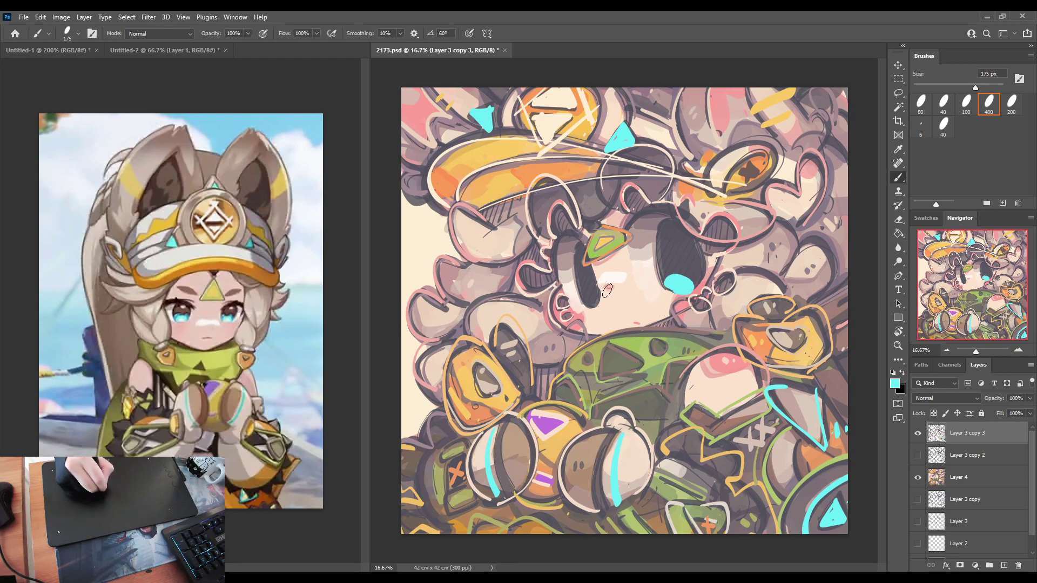
{"action": "left_click_drag", "start_coordinate": [592, 302], "coordinate": [594, 303]}
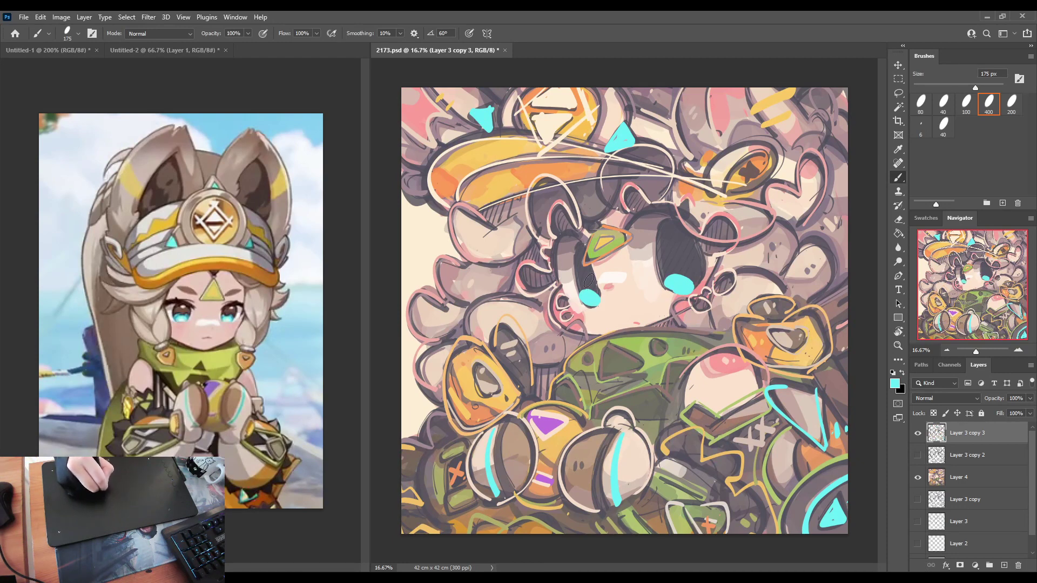
{"action": "key", "text": "ctrl+z"}
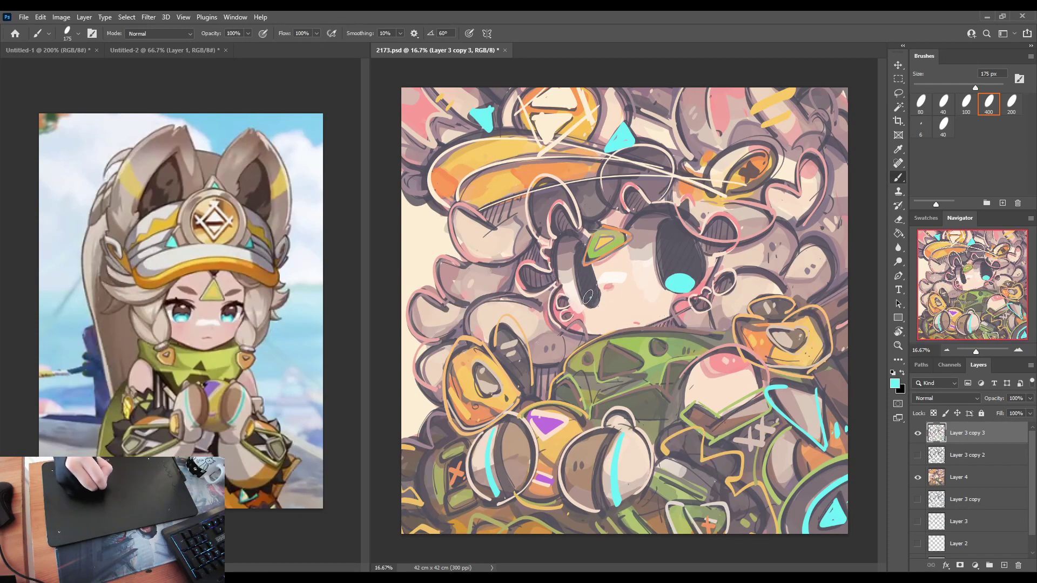
{"action": "left_click_drag", "start_coordinate": [589, 298], "coordinate": [597, 300]}
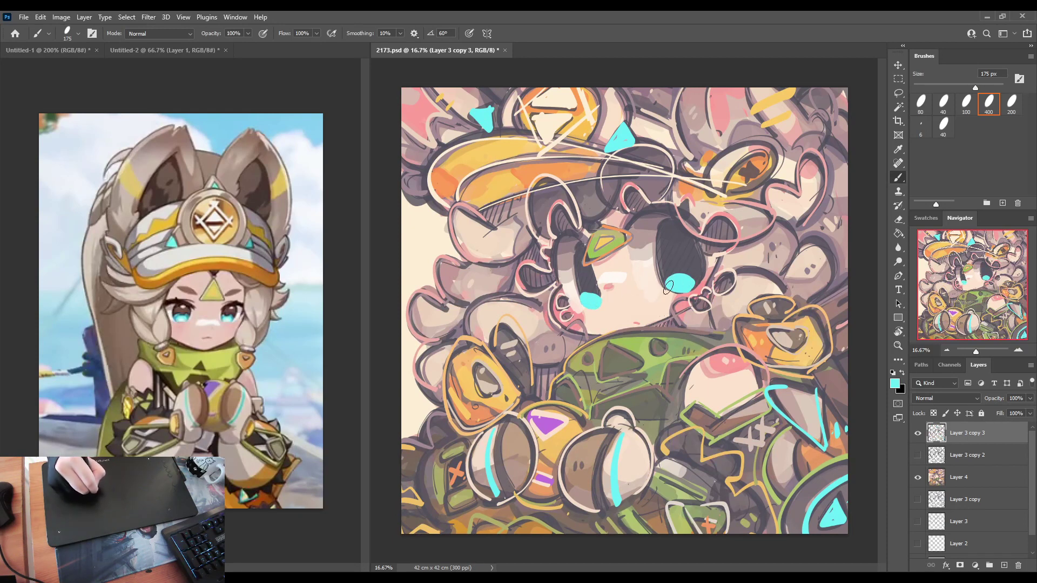
{"action": "left_click_drag", "start_coordinate": [668, 287], "coordinate": [664, 278]}
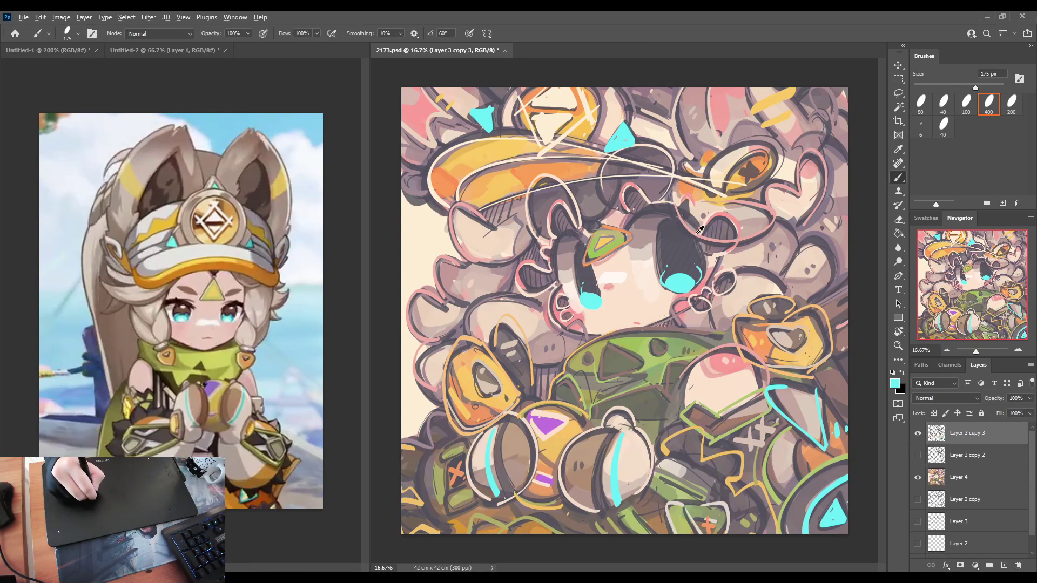
Add dark notches to the turquoise irises and outline an elongated pupil in turquoise inside each eye.
{"action": "left_click", "coordinate": [688, 215], "text": "alt"}
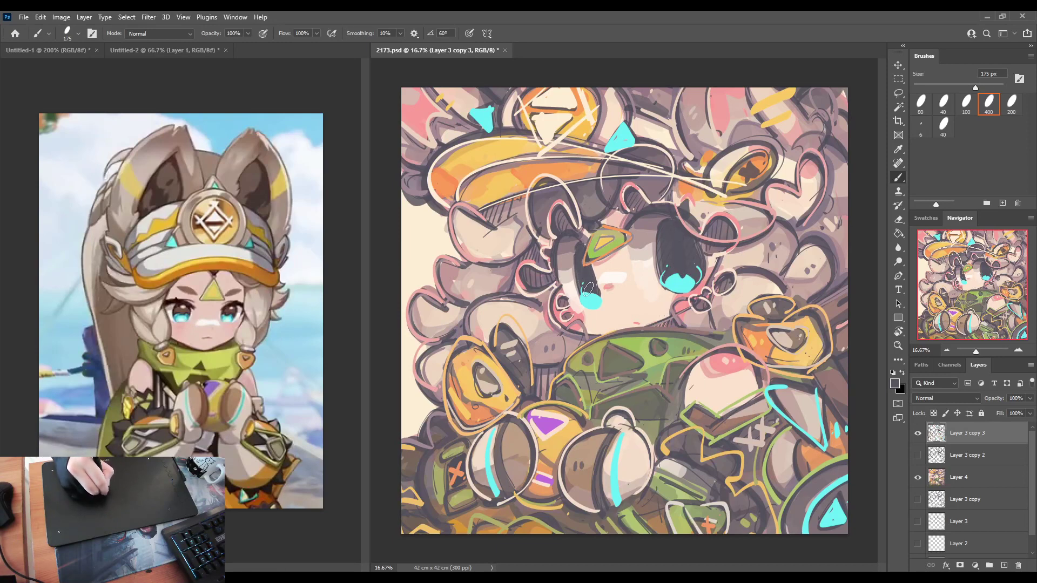
{"action": "left_click", "coordinate": [680, 275], "text": "alt"}
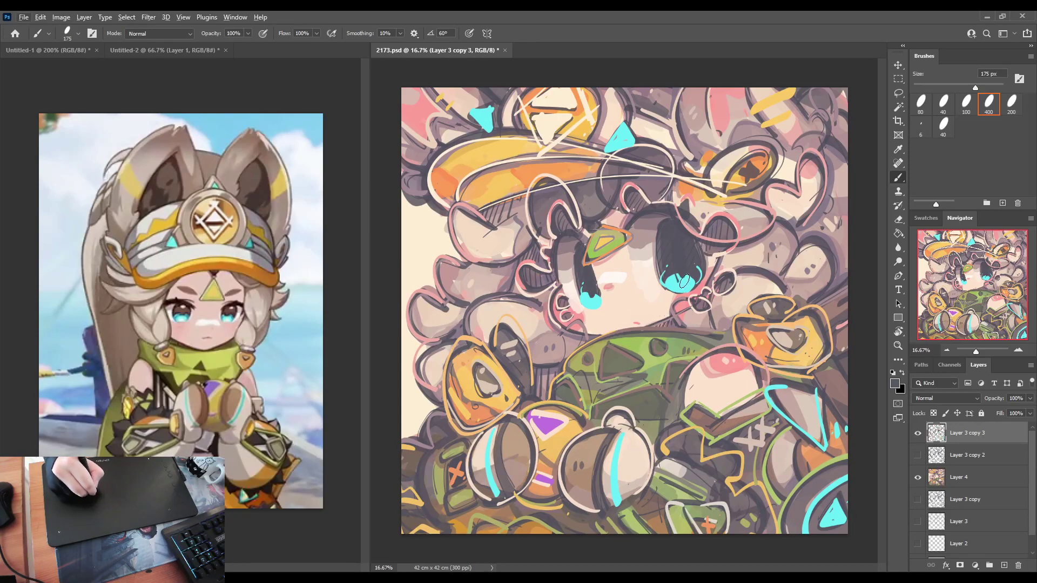
{"action": "left_click", "coordinate": [678, 272], "text": "alt"}
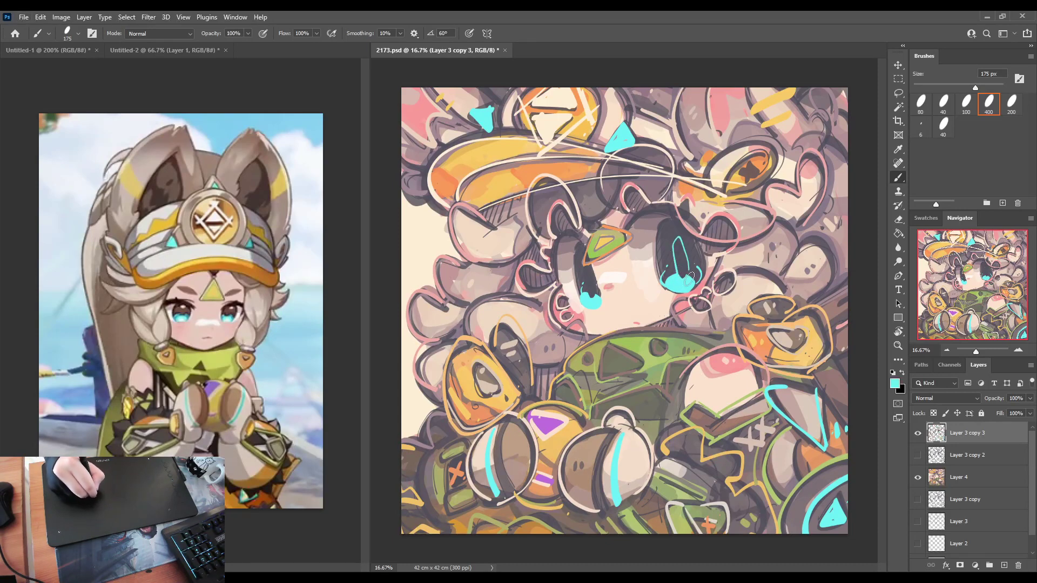
{"action": "mouse_move", "coordinate": [679, 237]}
{"action": "left_mouse_down"}
{"action": "mouse_move", "coordinate": [676, 281]}
{"action": "mouse_move", "coordinate": [674, 246]}
{"action": "mouse_move", "coordinate": [688, 281]}
{"action": "left_mouse_up"}
{"action": "key", "text": "ctrl+z"}
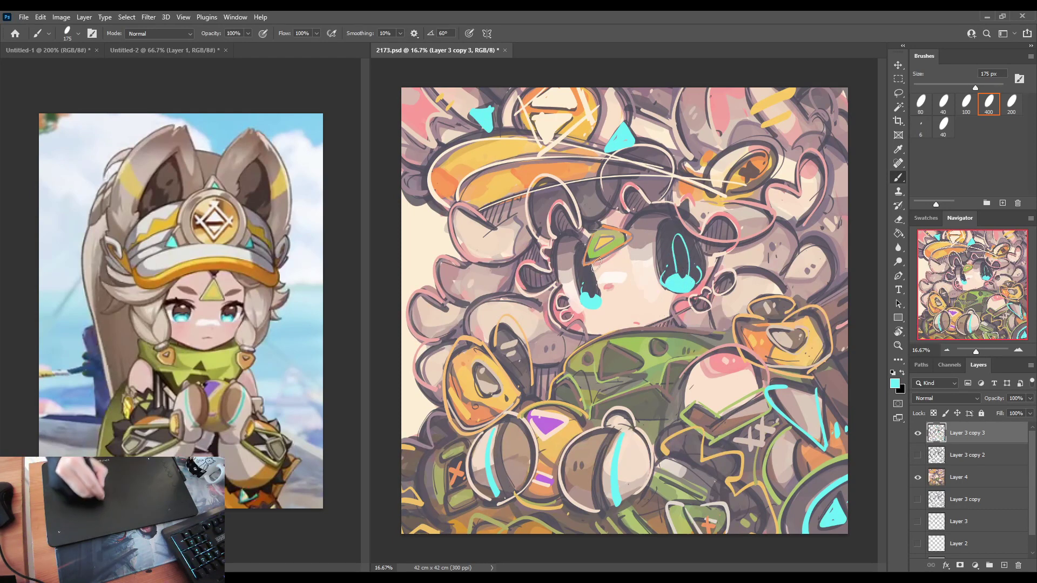
{"action": "left_click_drag", "start_coordinate": [584, 268], "coordinate": [596, 295]}
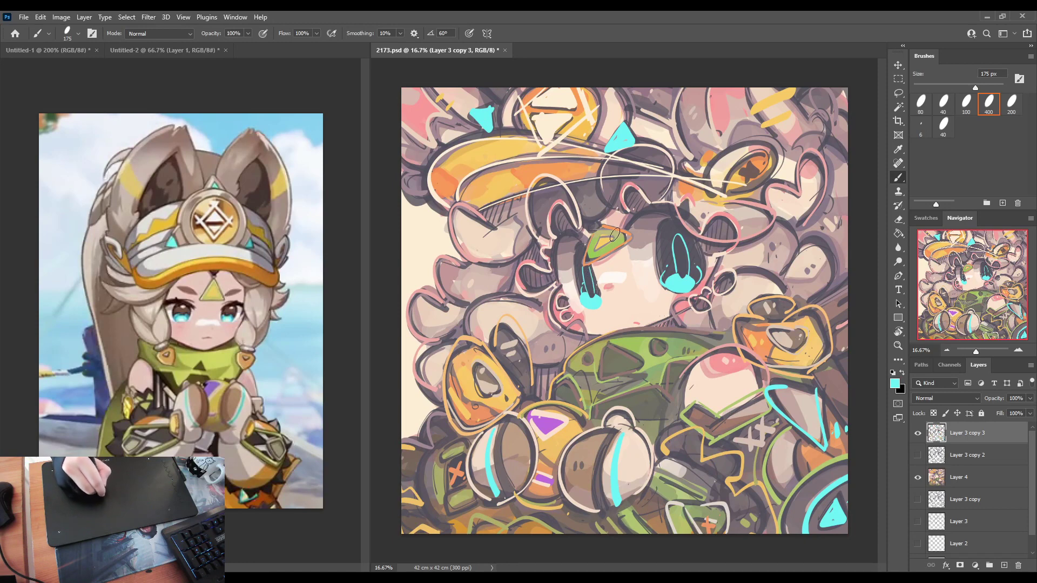
{"action": "left_click", "coordinate": [597, 288], "text": "alt"}
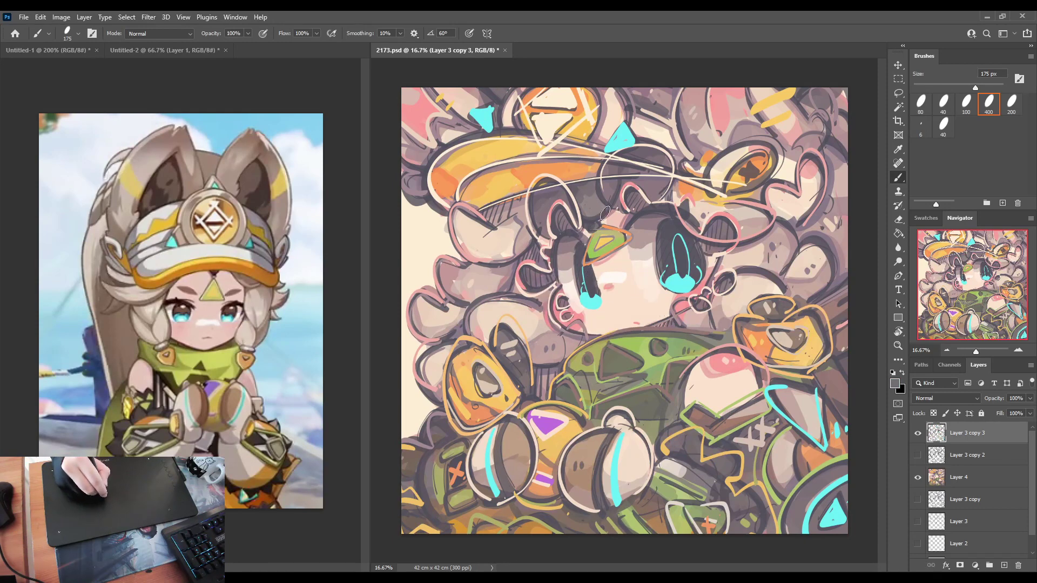
Pick a pale mint green and add brighter strokes to the turquoise irises and the larger eye's pupil outline.
{"action": "left_click", "coordinate": [680, 281], "text": "alt"}
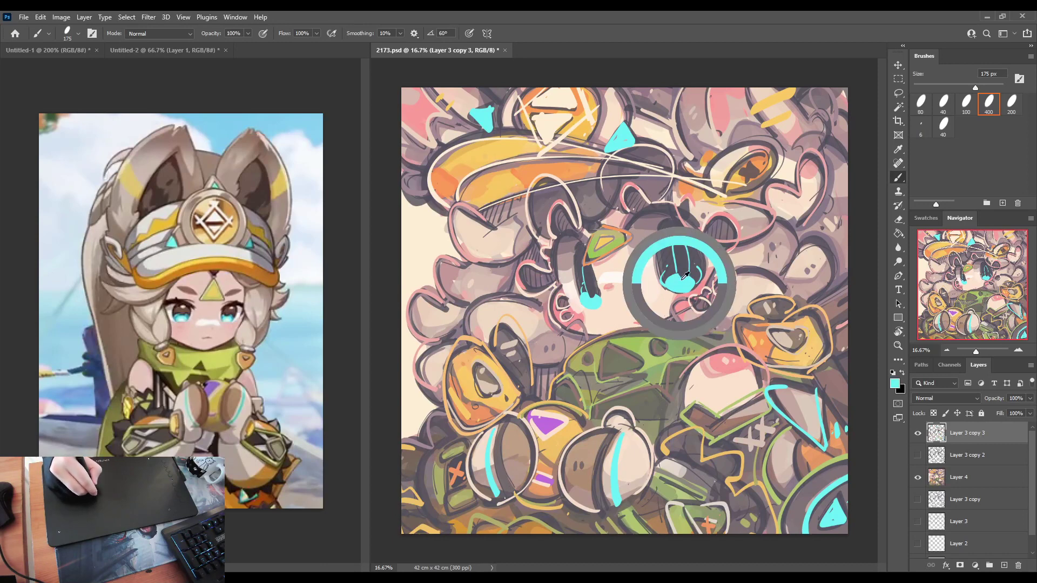
{"action": "left_click", "coordinate": [703, 193], "text": "alt"}
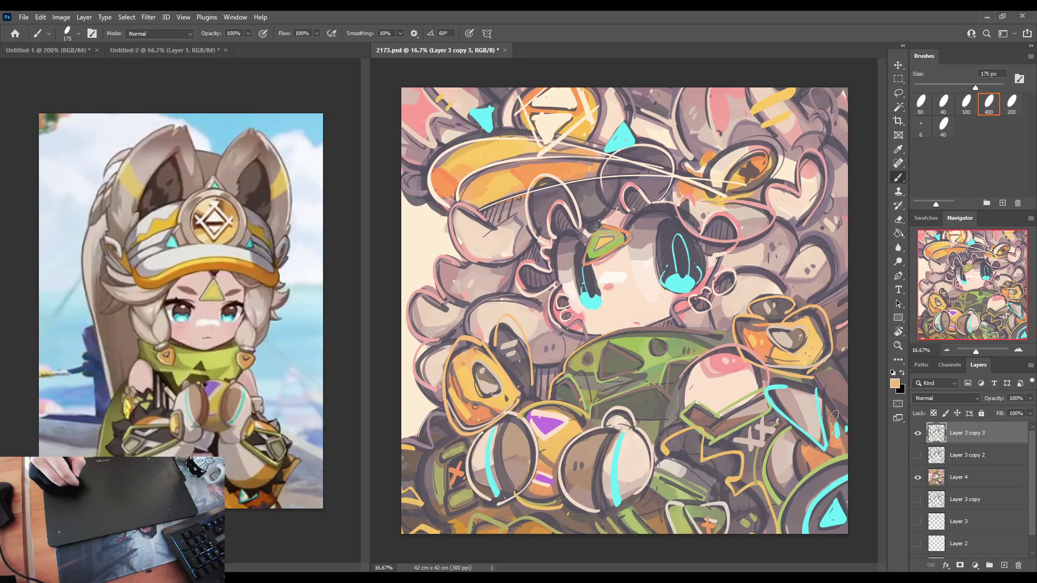
{"action": "key", "text": "i"}
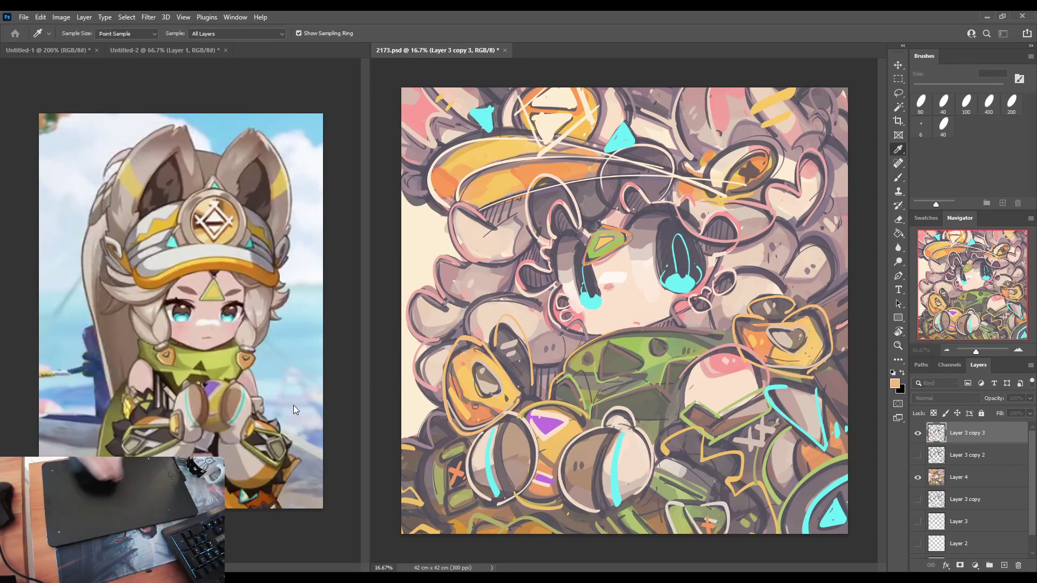
{"action": "left_click", "coordinate": [387, 381]}
{"action": "left_click_drag", "start_coordinate": [679, 286], "coordinate": [678, 289]}
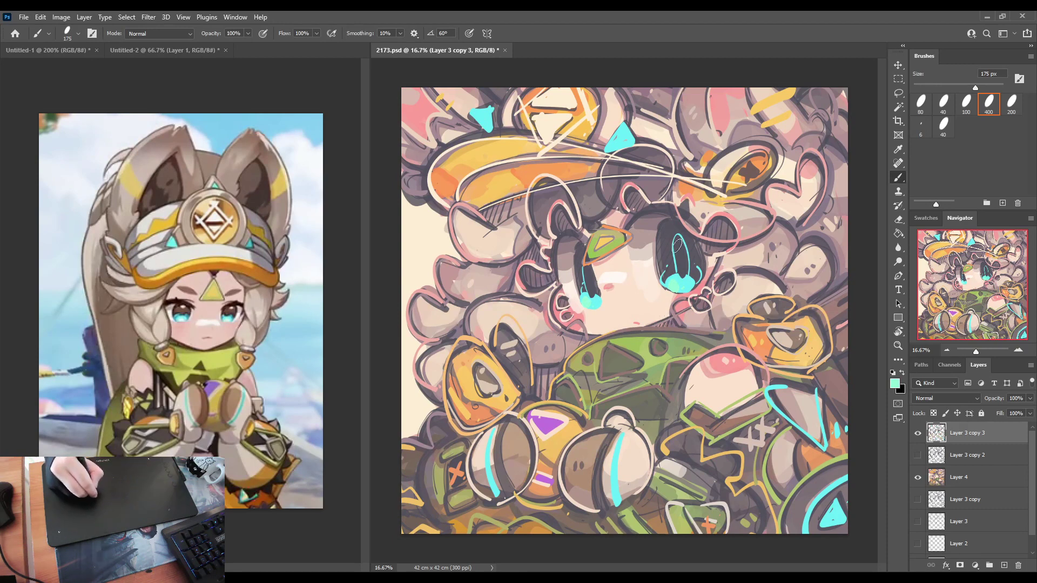
{"action": "left_click_drag", "start_coordinate": [681, 236], "coordinate": [690, 271]}
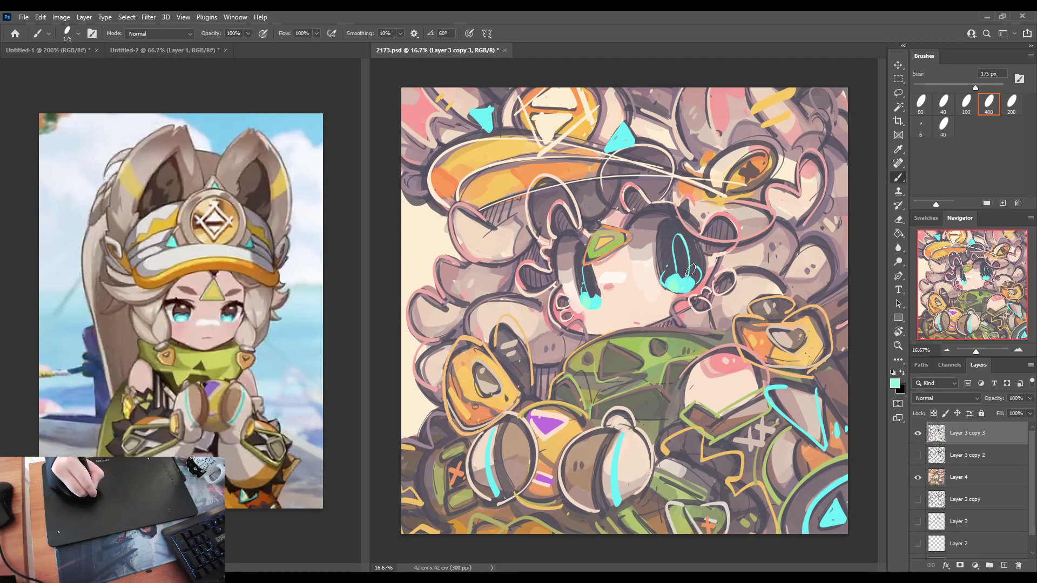
{"action": "left_click", "coordinate": [597, 286], "text": "alt"}
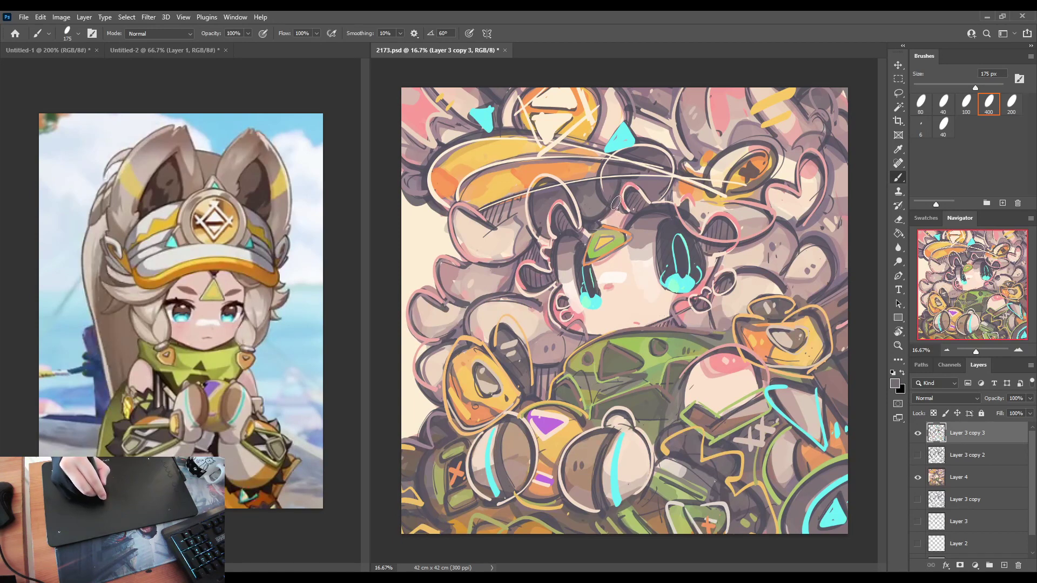
{"action": "key", "text": "ctrl+z"}
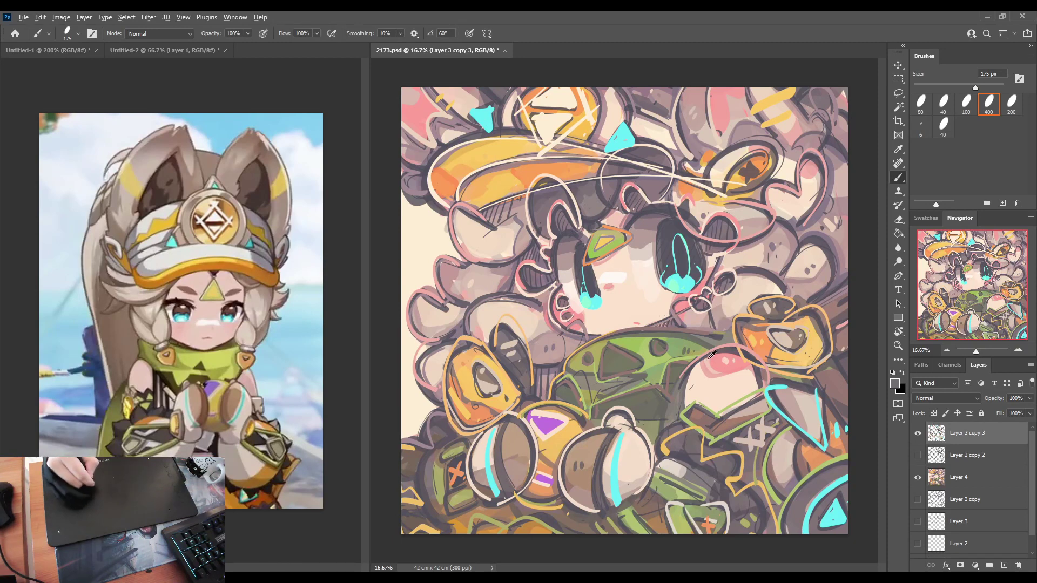
Dot the base of both irises with sampled pink and yellow-orange, and run a mint rim down the smaller eye's outer edge.
{"action": "left_click", "coordinate": [681, 310], "text": "alt"}
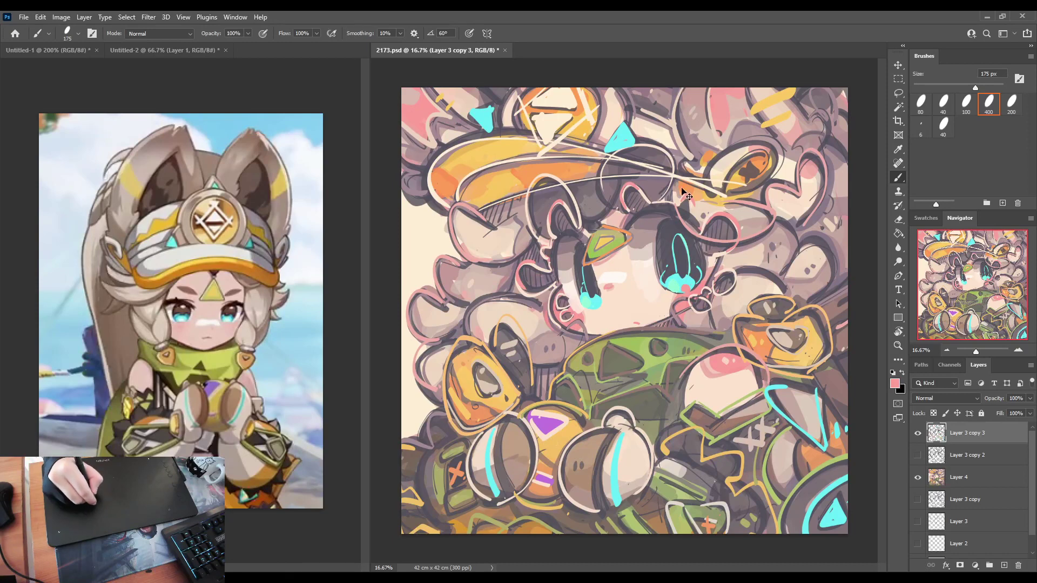
{"action": "left_click", "coordinate": [780, 90], "text": "alt"}
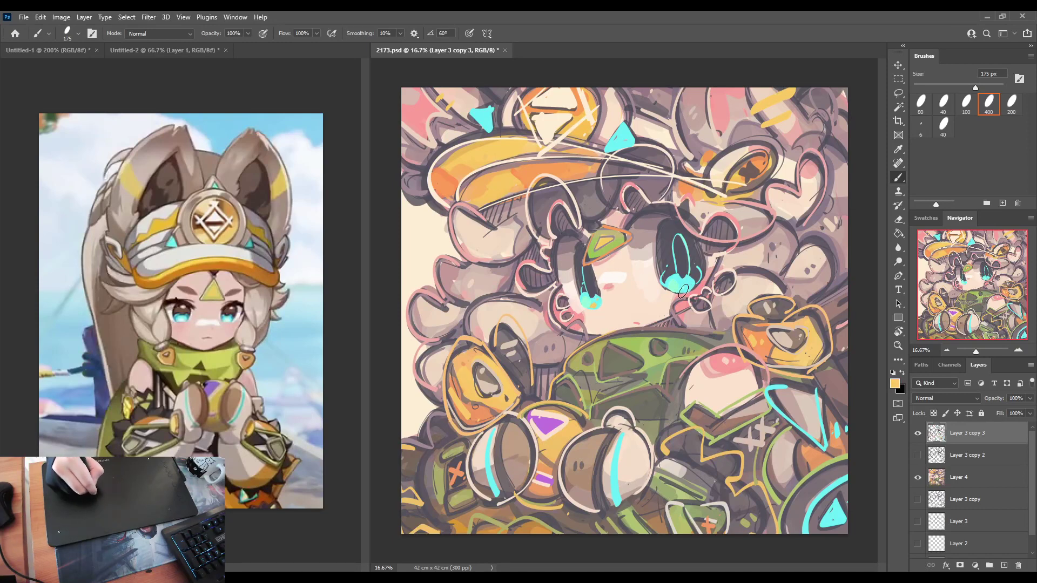
{"action": "left_click_drag", "start_coordinate": [683, 290], "coordinate": [687, 290]}
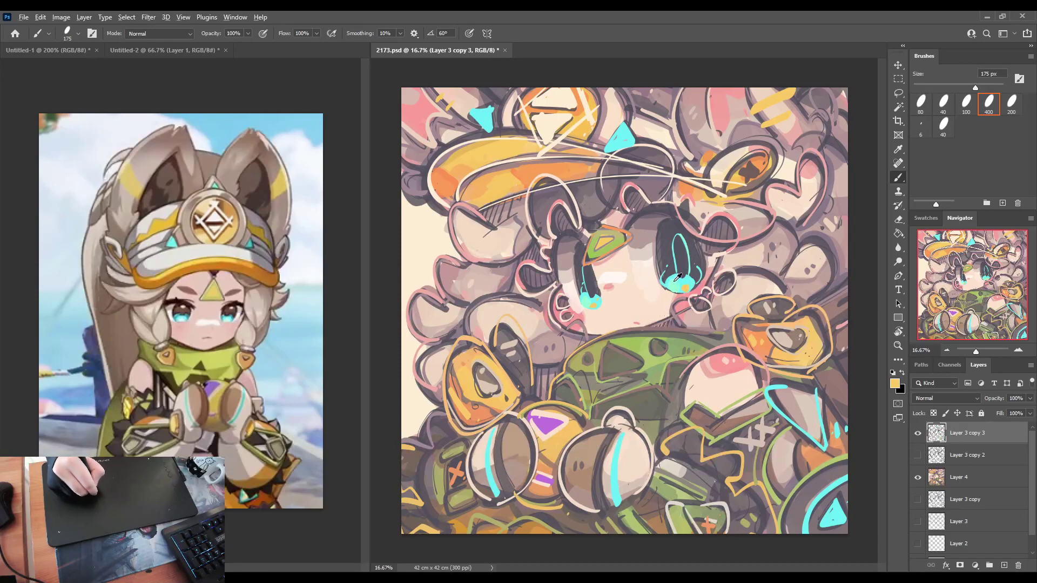
{"action": "left_click", "coordinate": [683, 282], "text": "alt"}
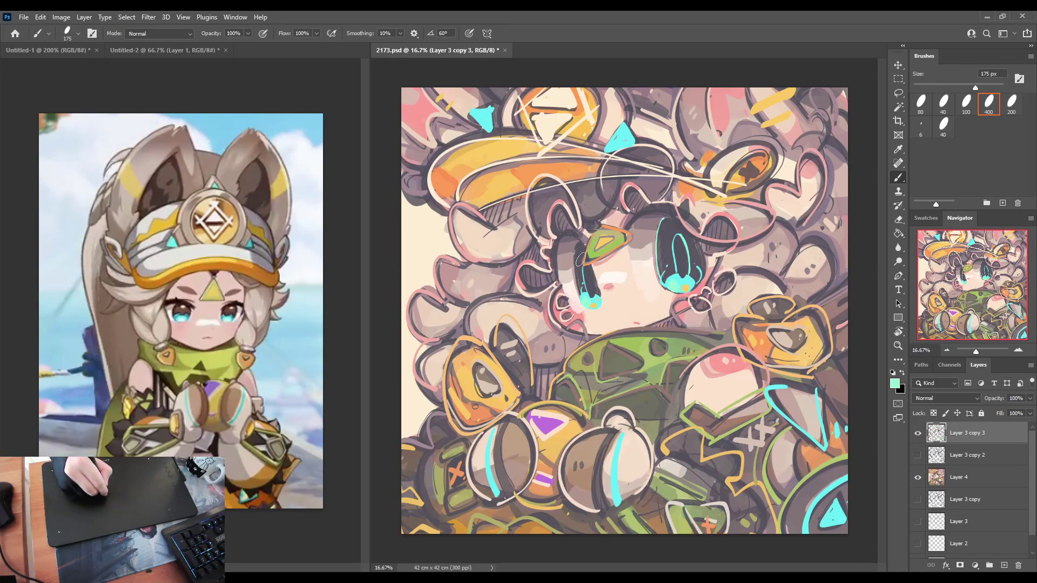
{"action": "left_click_drag", "start_coordinate": [577, 241], "coordinate": [579, 291]}
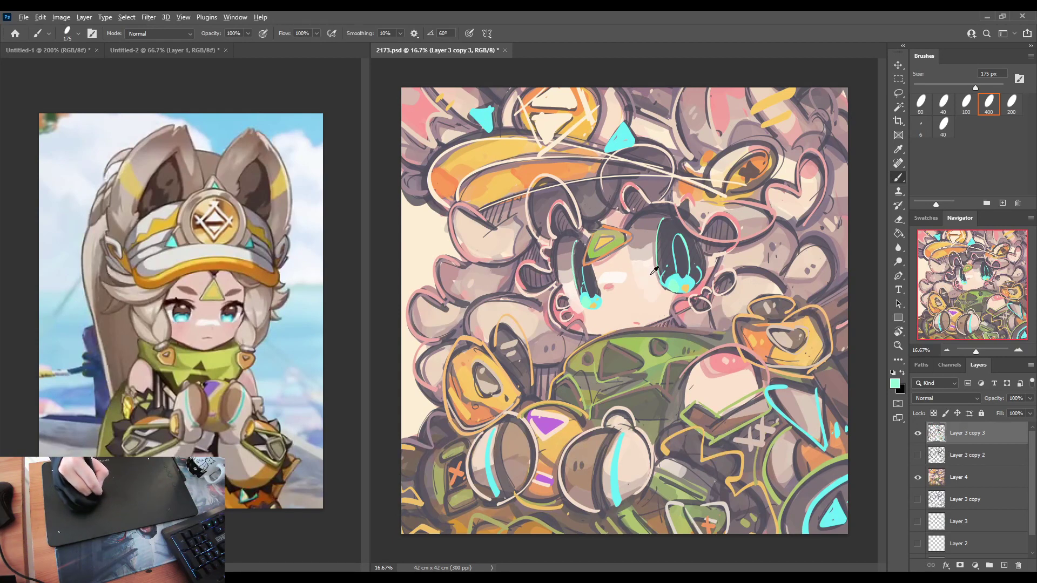
Sample white and place a highlight dot in the larger eye, accenting it with pink sampled from the shoulder.
{"action": "left_click", "coordinate": [614, 277], "text": "alt"}
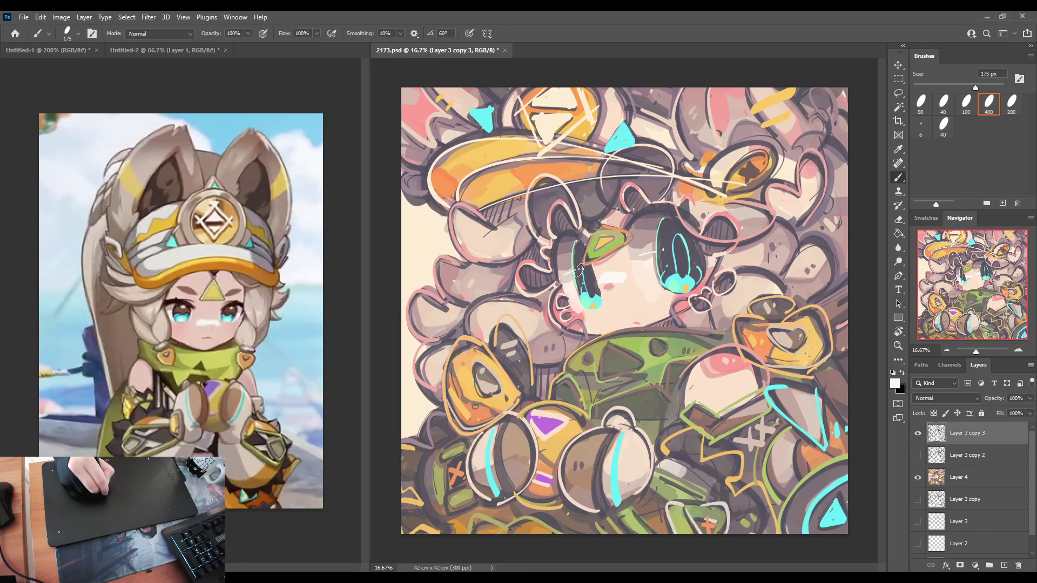
{"action": "left_click", "coordinate": [692, 263]}
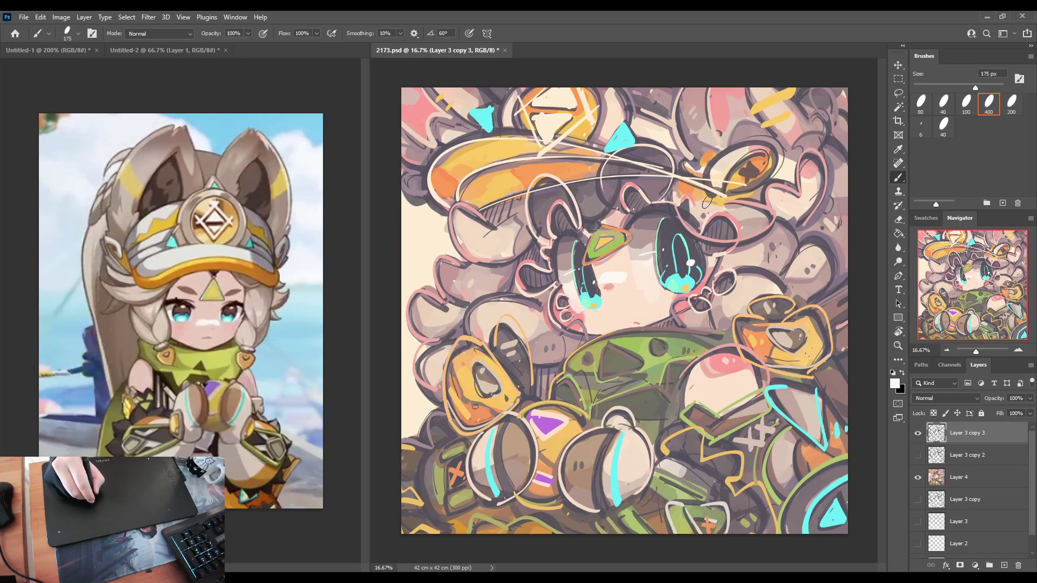
{"action": "left_click", "coordinate": [717, 357], "text": "alt"}
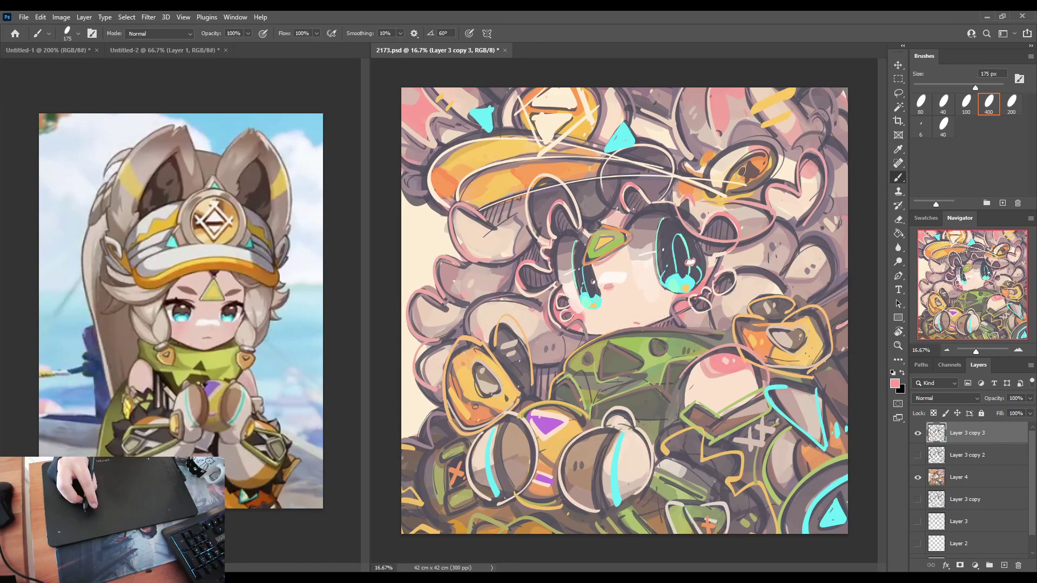
{"action": "key", "text": "ctrl+shift+h"}
{"action": "key", "text": "h"}
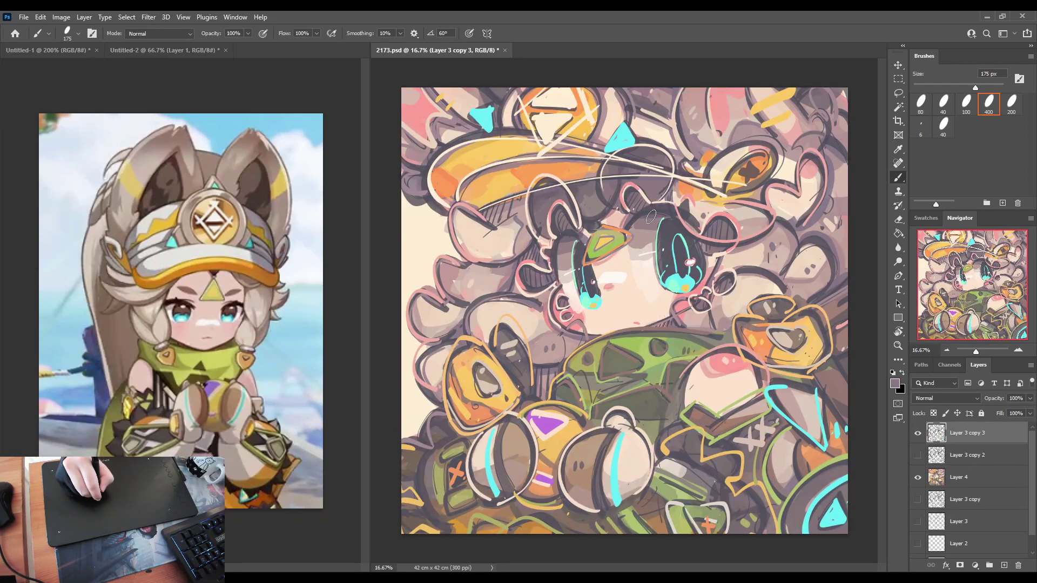
Add a mauve stroke above the larger eye and trace the upper lash lines of both eyes in orange.
{"action": "left_click_drag", "start_coordinate": [634, 217], "coordinate": [675, 217]}
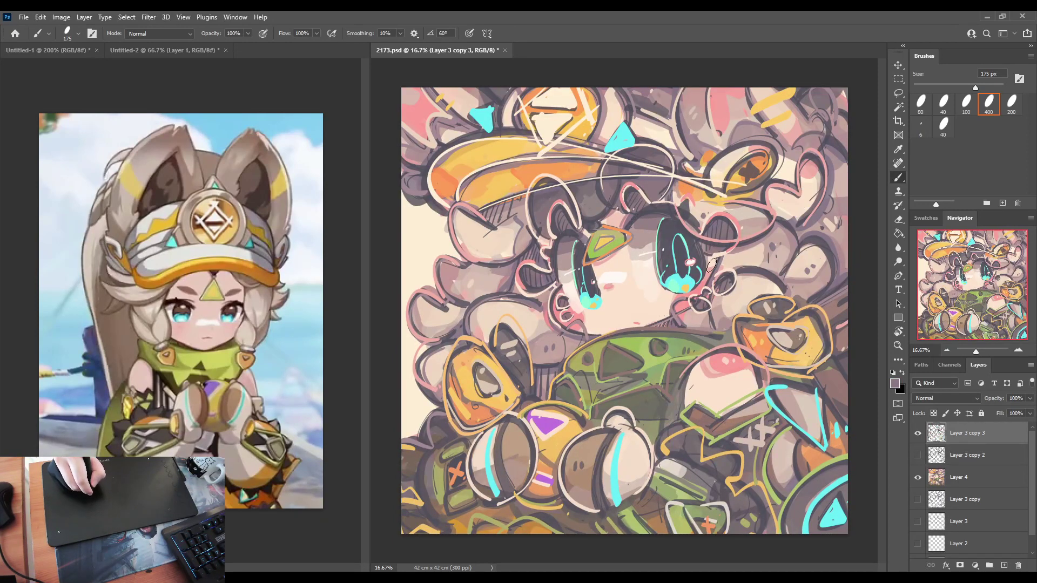
{"action": "left_click", "coordinate": [709, 276], "text": "alt"}
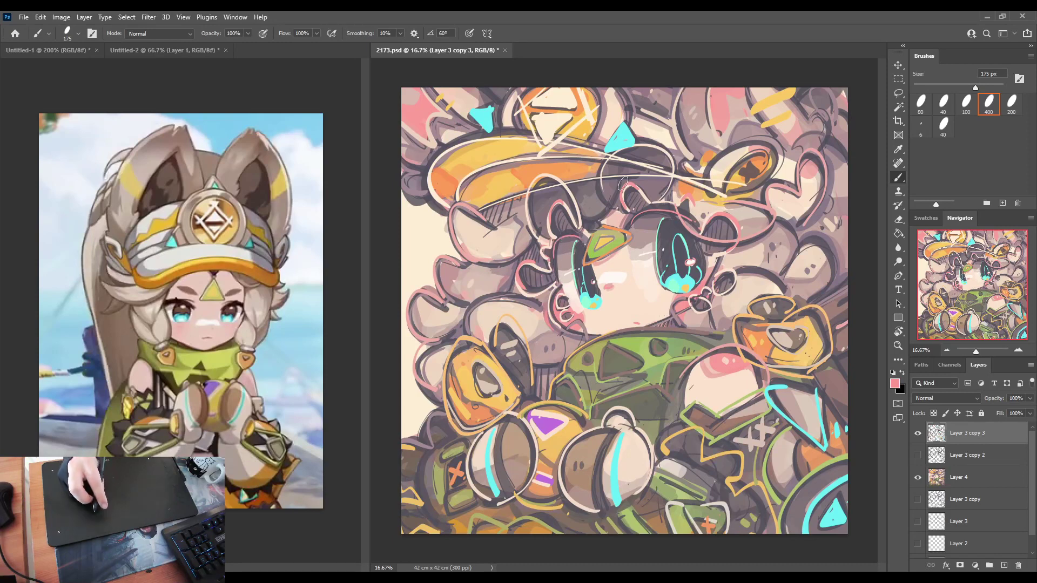
{"action": "key", "text": "ctrl+shift+h"}
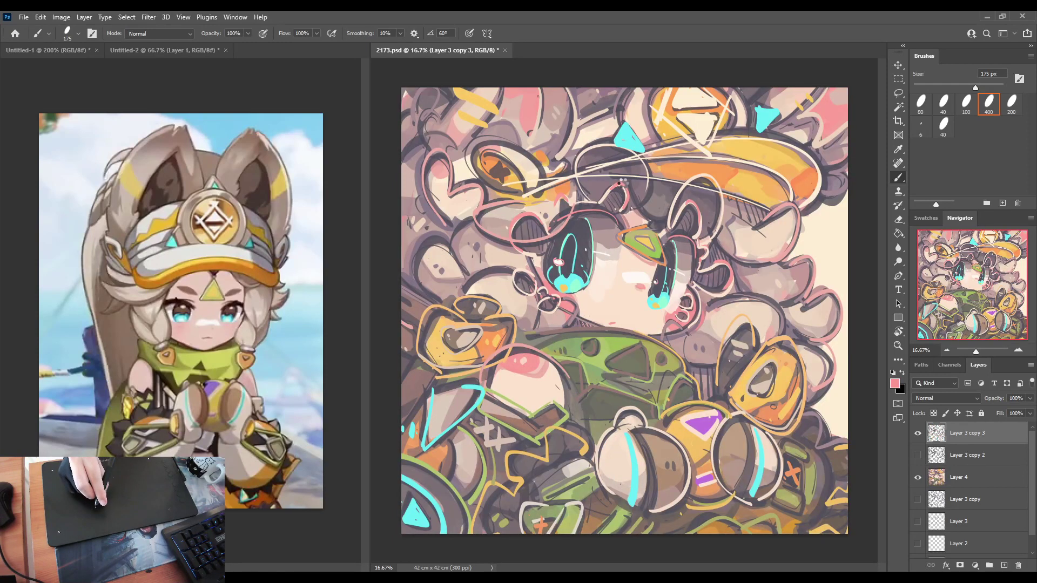
{"action": "key", "text": "ctrl+shift+h"}
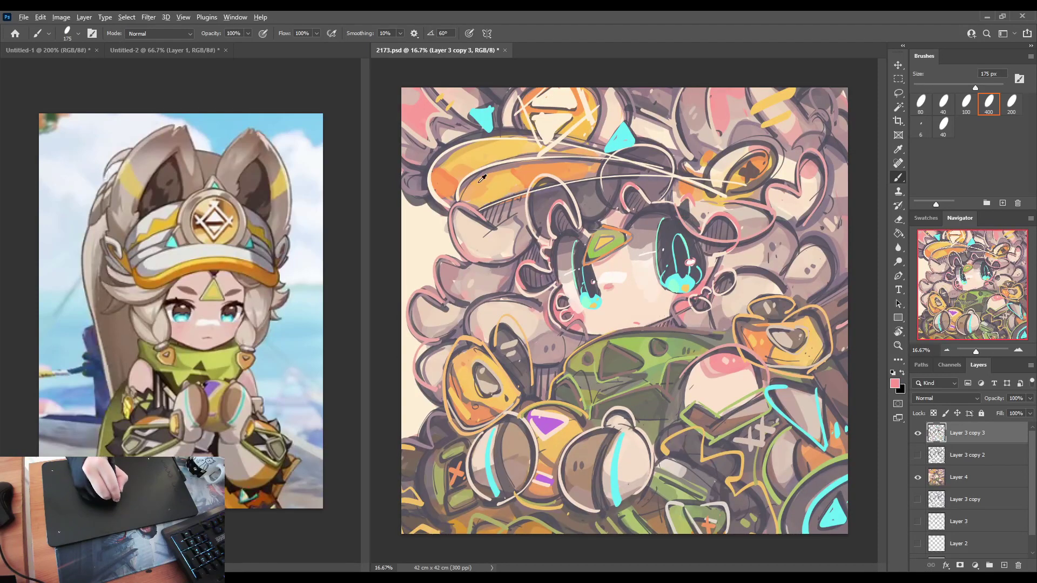
{"action": "left_click_drag", "start_coordinate": [550, 252], "coordinate": [582, 236]}
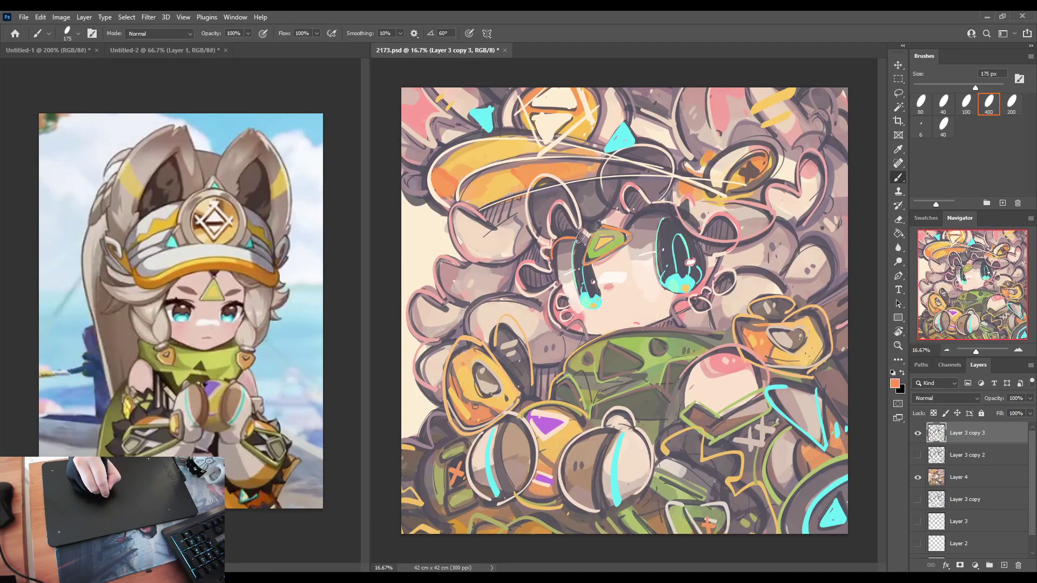
{"action": "left_click_drag", "start_coordinate": [641, 212], "coordinate": [686, 218]}
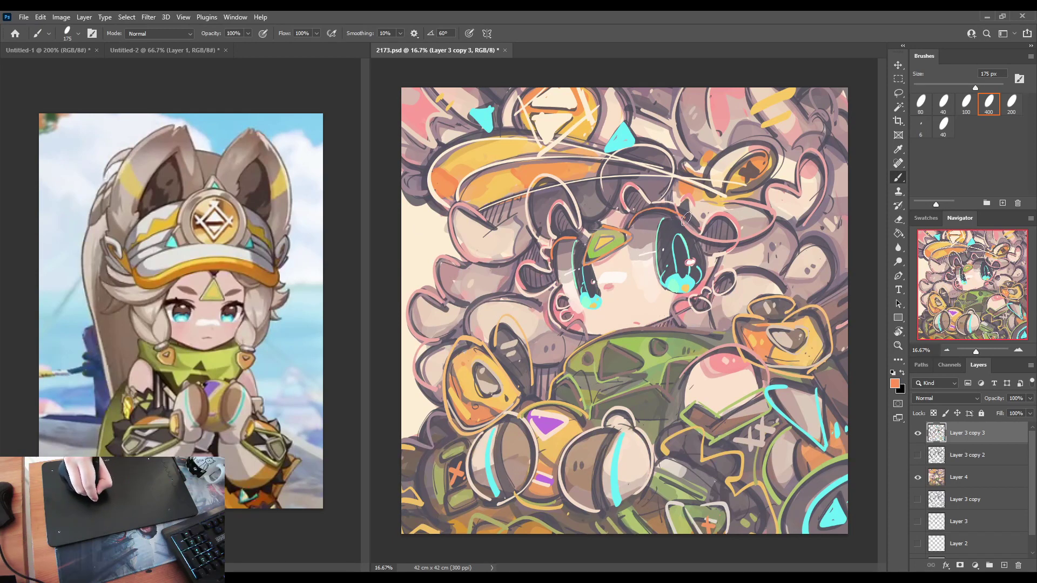
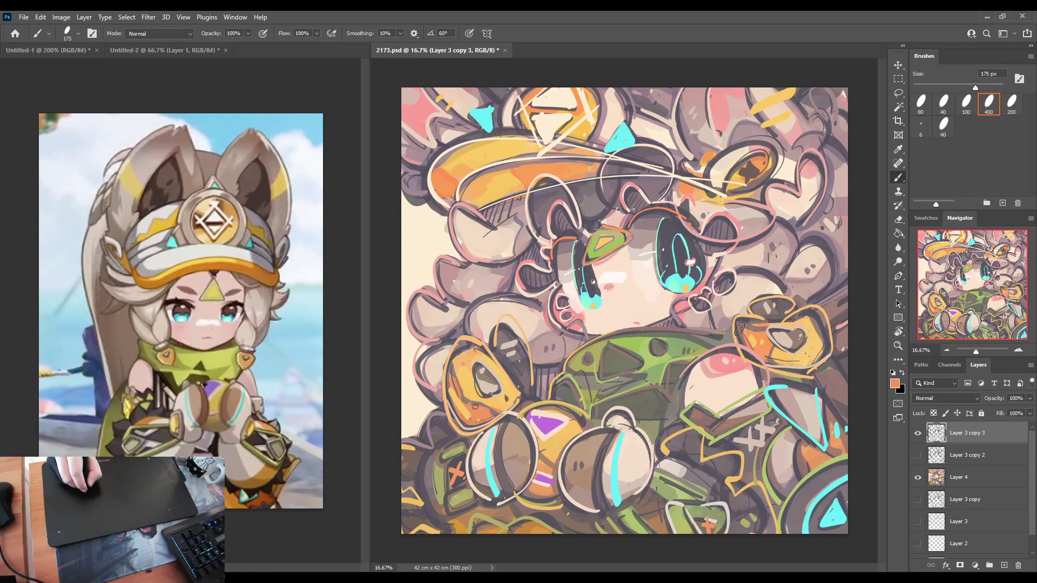
Paint an orange line along the green collar's upper edge and short orange marks below the bare shoulder, and save the file.
{"action": "left_click_drag", "start_coordinate": [646, 329], "coordinate": [722, 340]}
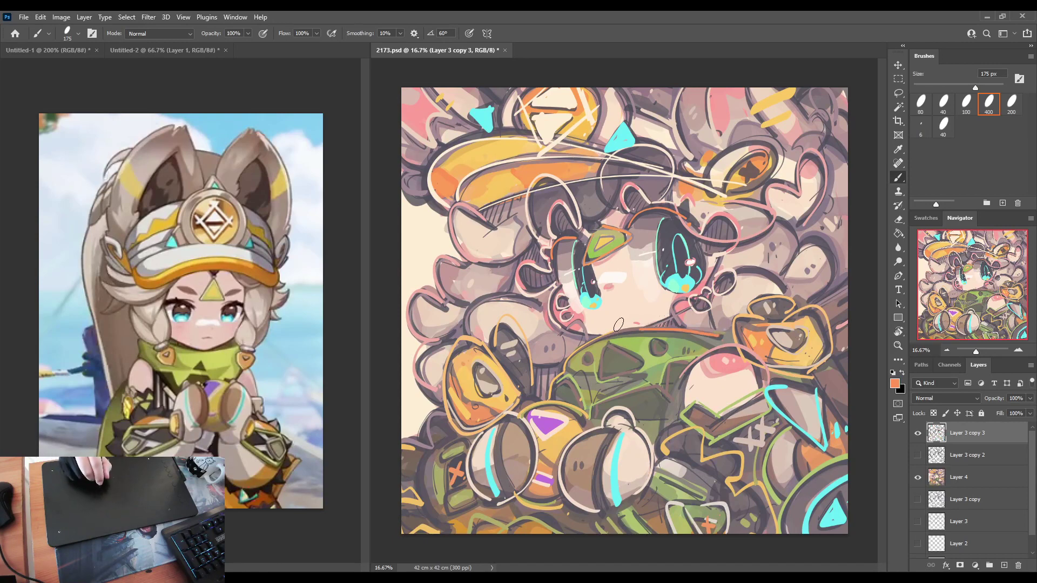
{"action": "left_click_drag", "start_coordinate": [653, 417], "coordinate": [669, 419]}
{"action": "key", "text": "F2"}
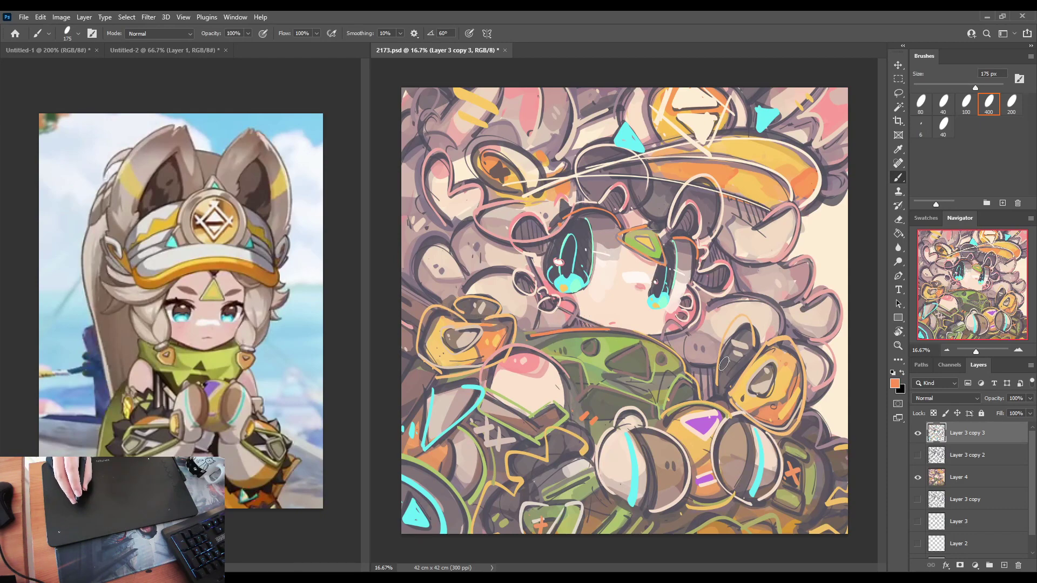
{"action": "key", "text": "h"}
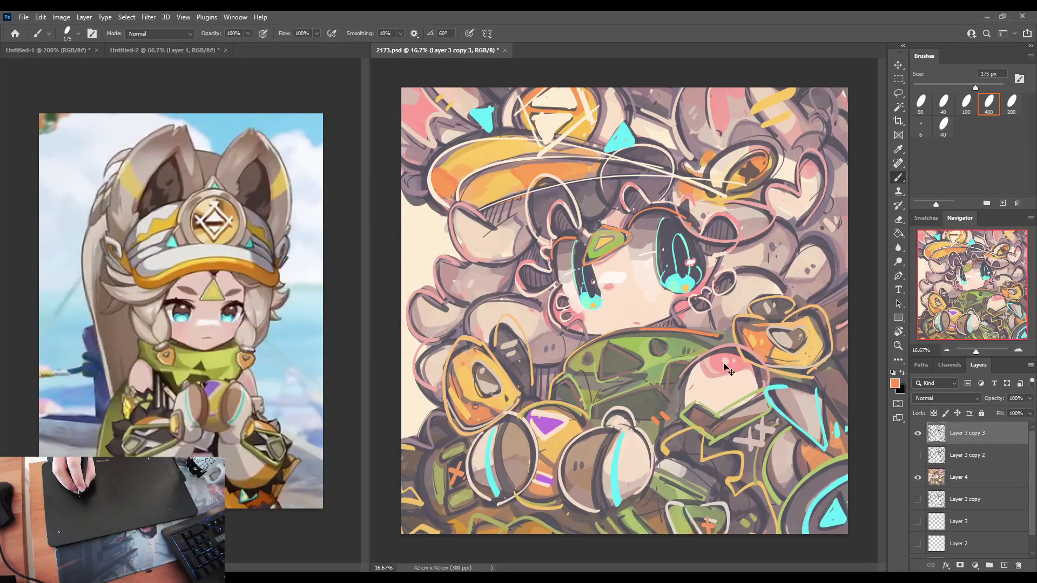
{"action": "key", "text": "ctrl+s"}
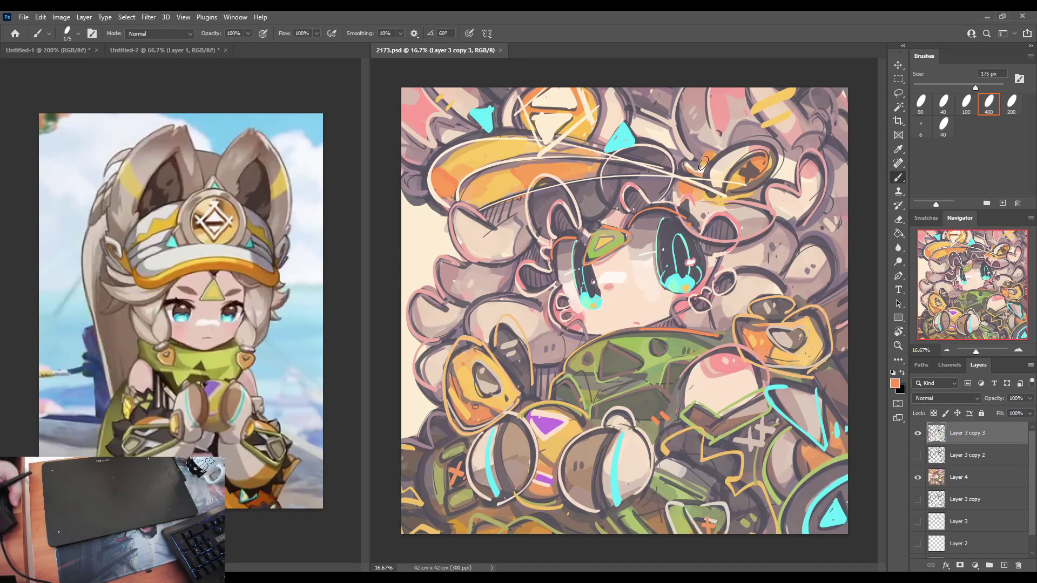
Select the cream background, invert the selection, copy the character from Layer 4 onto its own layer and hide Layer 4.
{"action": "key", "text": "w"}
{"action": "left_click", "coordinate": [420, 241]}
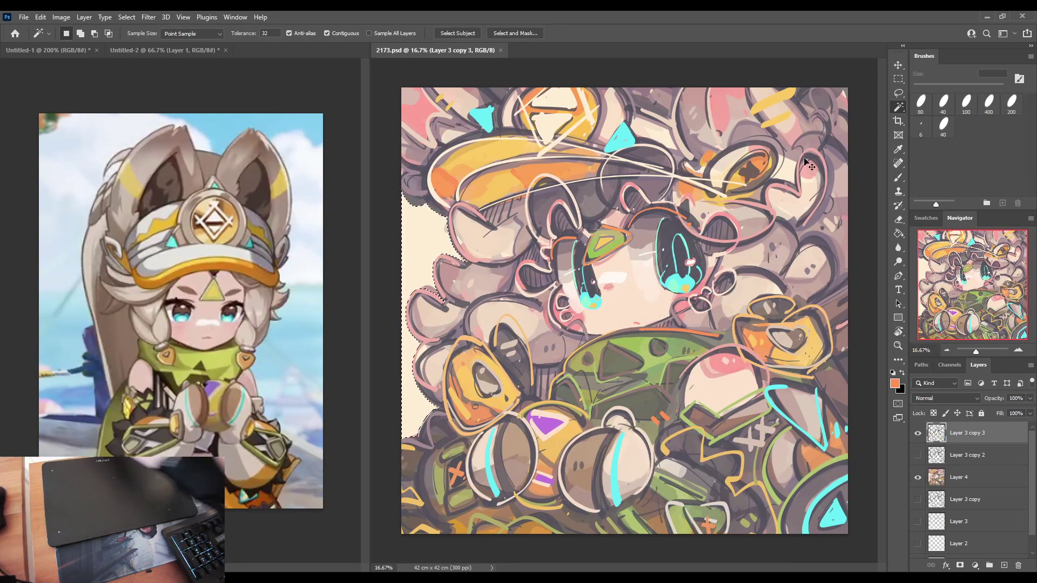
{"action": "key", "text": "ctrl+shift+i"}
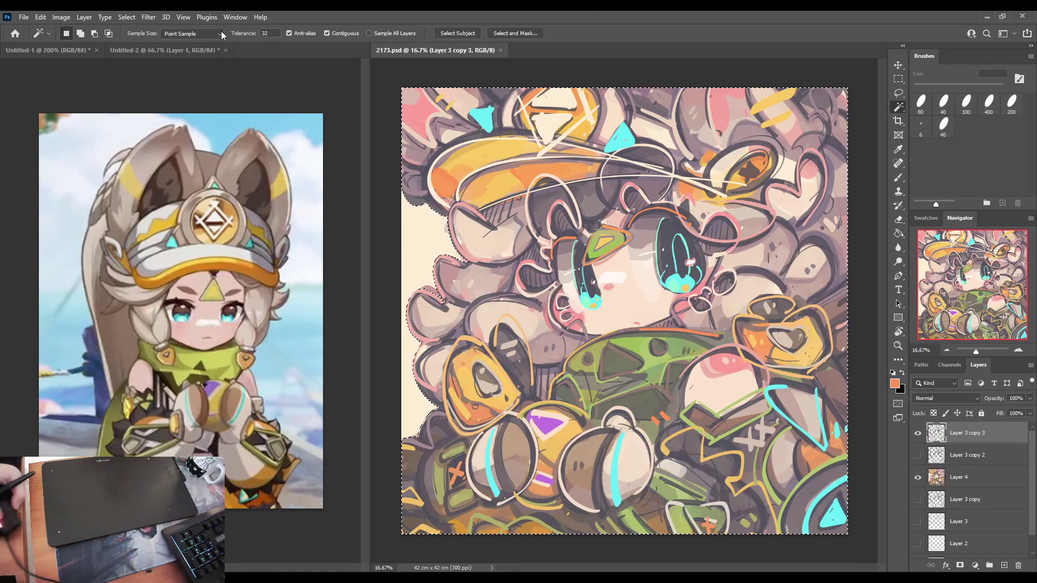
{"action": "left_click", "coordinate": [127, 17]}
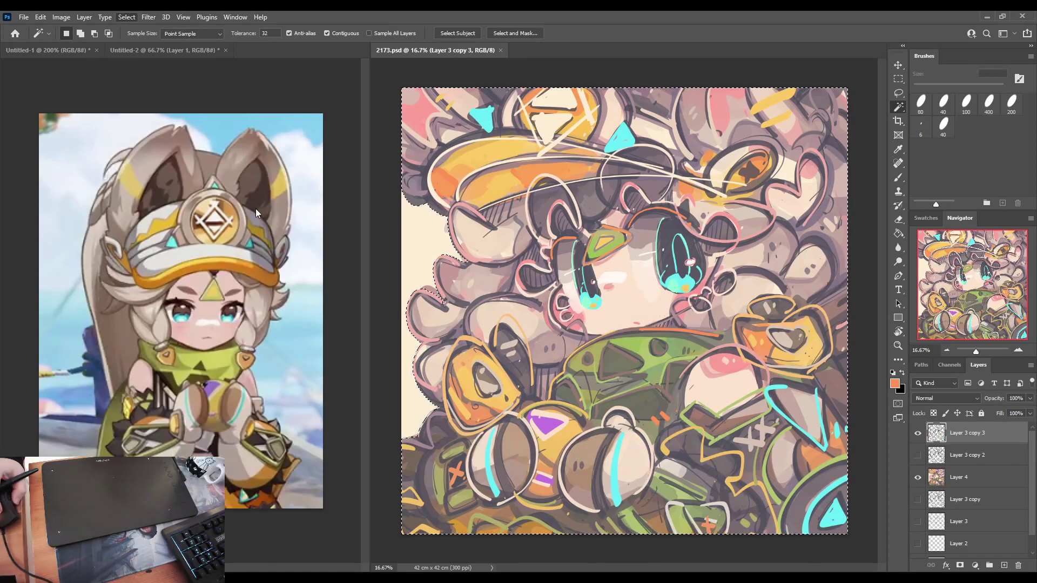
{"action": "key", "text": "ctrl+j"}
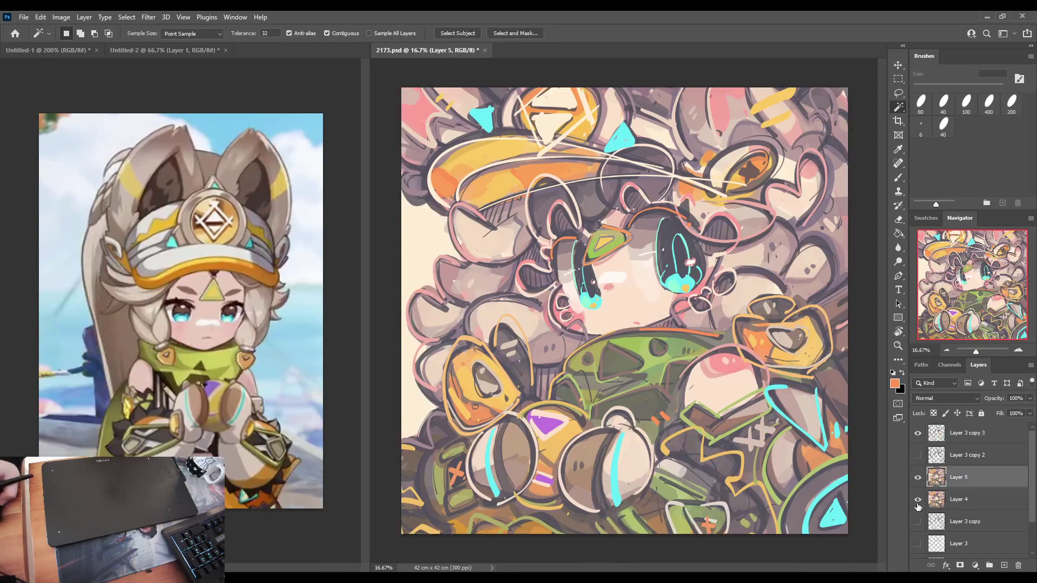
{"action": "left_click", "coordinate": [917, 500]}
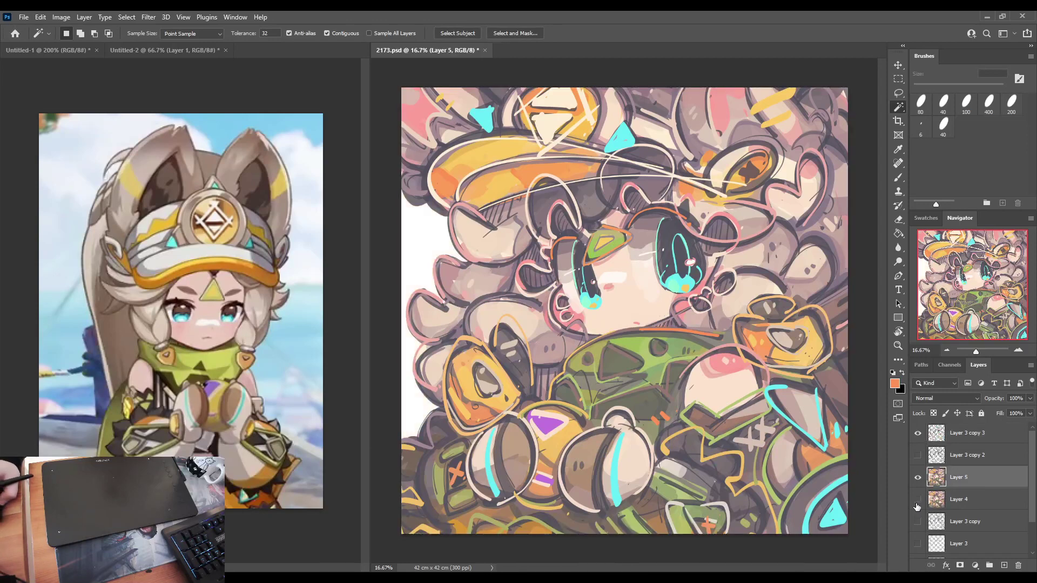
Duplicate the layers from Layer 3 copy 3 to Layer 5, merge the copies into one, hide the originals and return to the Brush tool.
{"action": "left_click", "coordinate": [982, 443], "text": "shift"}
{"action": "key", "text": "ctrl+j"}
{"action": "key", "text": "ctrl+e"}
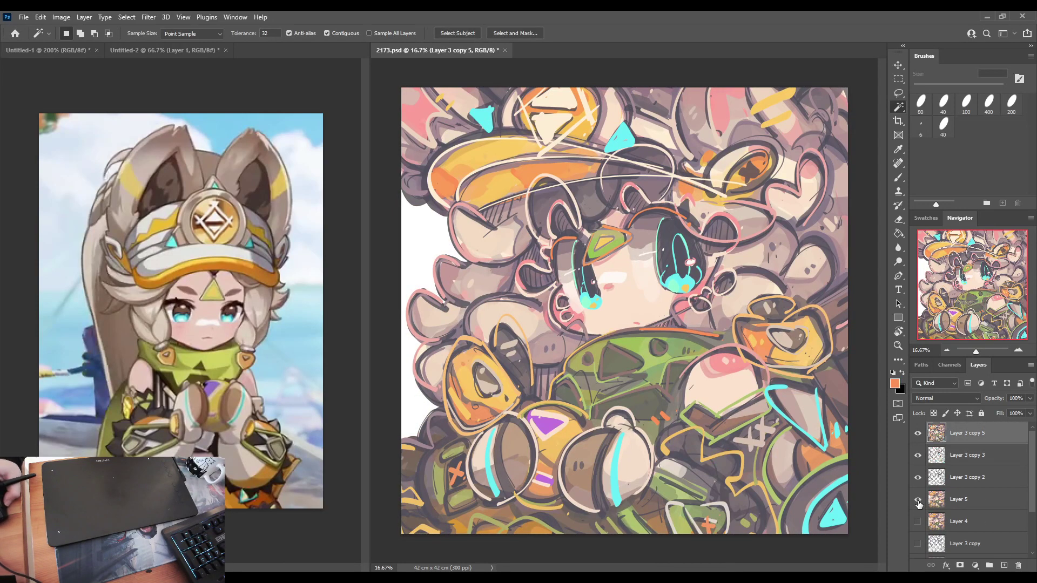
{"action": "left_click", "coordinate": [918, 500]}
{"action": "scroll", "coordinate": [921, 474], "scroll_direction": "down", "scroll_amount": 3}
{"action": "scroll", "coordinate": [935, 505], "scroll_direction": "up", "scroll_amount": 3}
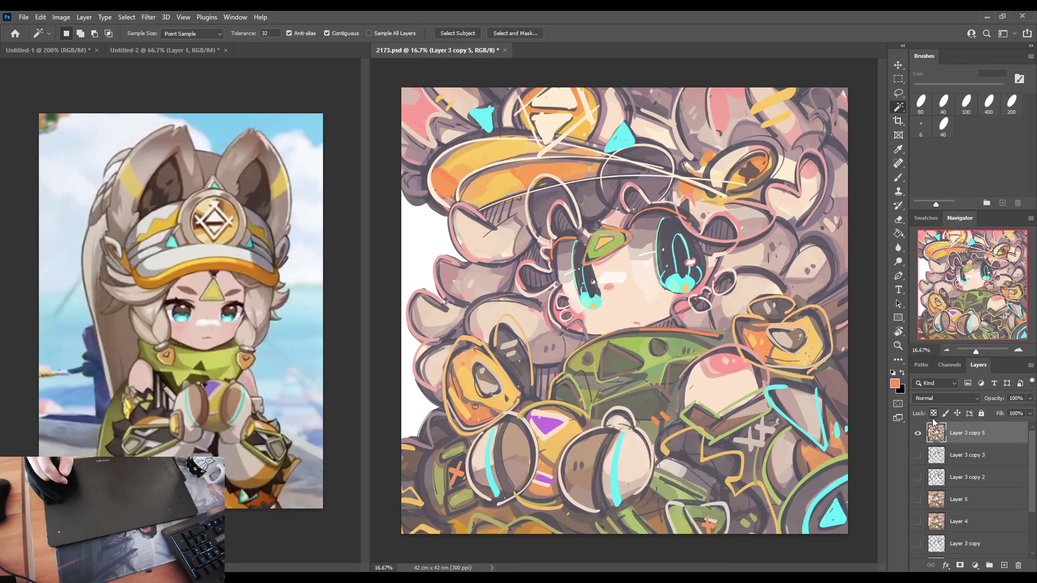
{"action": "key", "text": "b"}
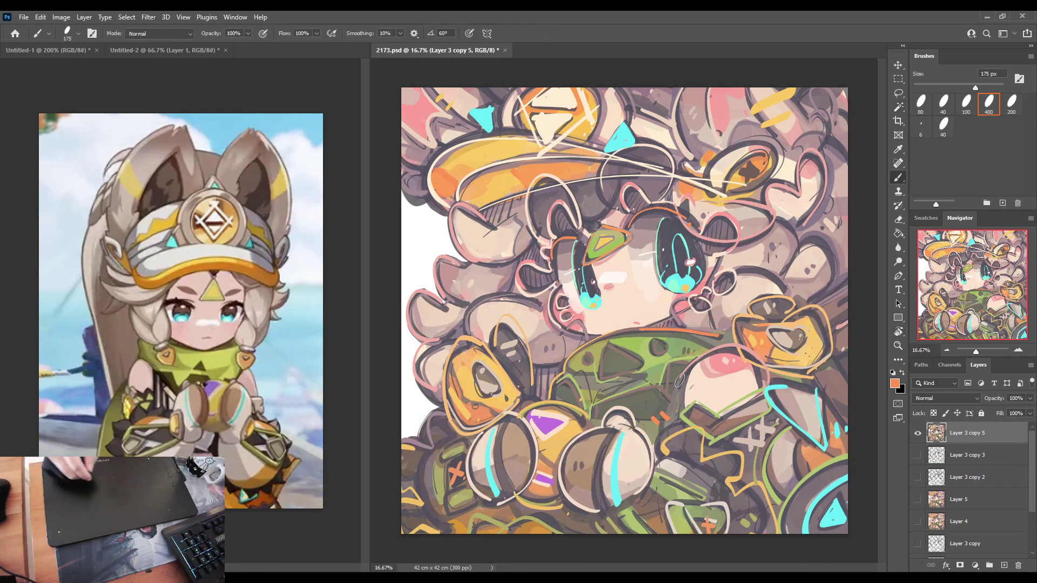
Paint two light green triangles on the hair at the canvas's right edge and outline them with yellow zigzag strokes.
{"action": "left_click", "coordinate": [649, 351], "text": "alt"}
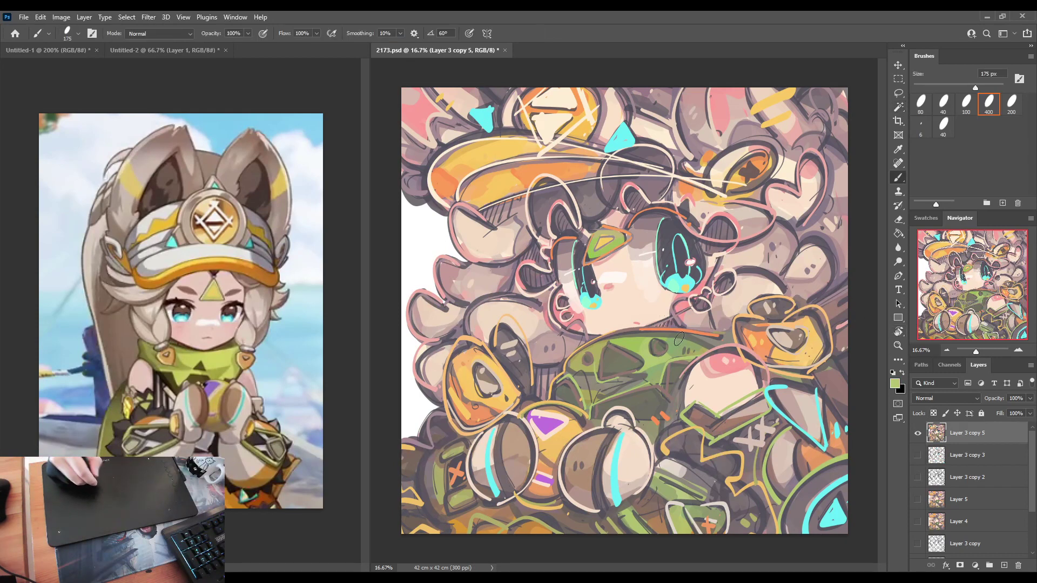
{"action": "mouse_move", "coordinate": [829, 247]}
{"action": "left_mouse_down"}
{"action": "mouse_move", "coordinate": [815, 263]}
{"action": "mouse_move", "coordinate": [839, 258]}
{"action": "mouse_move", "coordinate": [846, 213]}
{"action": "mouse_move", "coordinate": [836, 216]}
{"action": "mouse_move", "coordinate": [837, 250]}
{"action": "mouse_move", "coordinate": [827, 231]}
{"action": "mouse_move", "coordinate": [842, 213]}
{"action": "mouse_move", "coordinate": [831, 214]}
{"action": "mouse_move", "coordinate": [842, 231]}
{"action": "mouse_move", "coordinate": [849, 208]}
{"action": "mouse_move", "coordinate": [813, 269]}
{"action": "mouse_move", "coordinate": [840, 264]}
{"action": "left_mouse_up"}
{"action": "left_click", "coordinate": [825, 236], "text": "alt"}
{"action": "left_click_drag", "start_coordinate": [833, 243], "coordinate": [846, 259]}
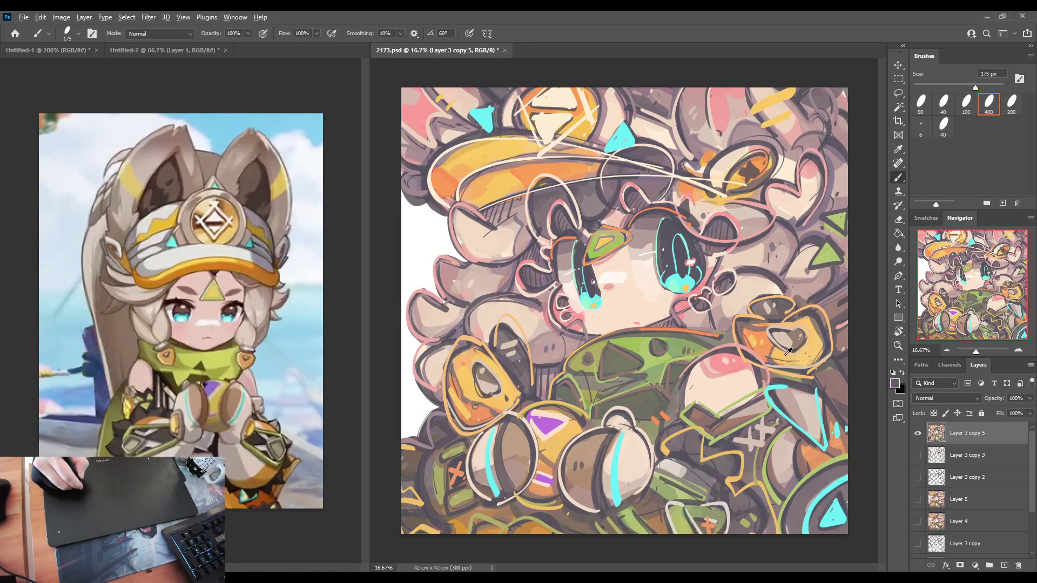
{"action": "left_click", "coordinate": [793, 323], "text": "alt"}
{"action": "mouse_move", "coordinate": [820, 240]}
{"action": "left_mouse_down"}
{"action": "mouse_move", "coordinate": [840, 270]}
{"action": "mouse_move", "coordinate": [817, 235]}
{"action": "mouse_move", "coordinate": [833, 250]}
{"action": "mouse_move", "coordinate": [839, 206]}
{"action": "mouse_move", "coordinate": [836, 233]}
{"action": "left_mouse_up"}
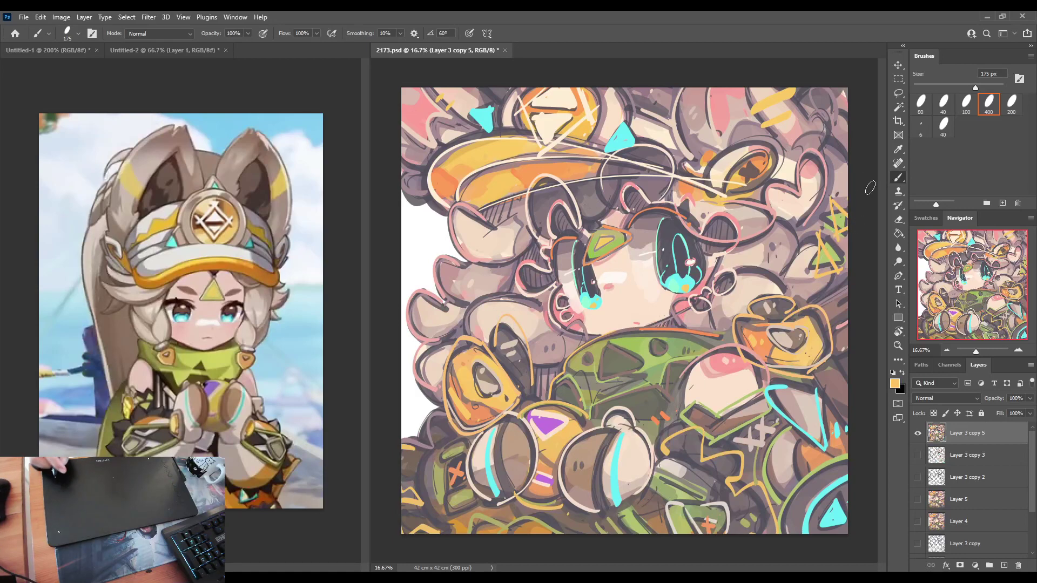
Add a new layer beneath the merged character and paint green and yellow zigzag strokes over the white background with a 250 px brush.
{"action": "left_click", "coordinate": [967, 461]}
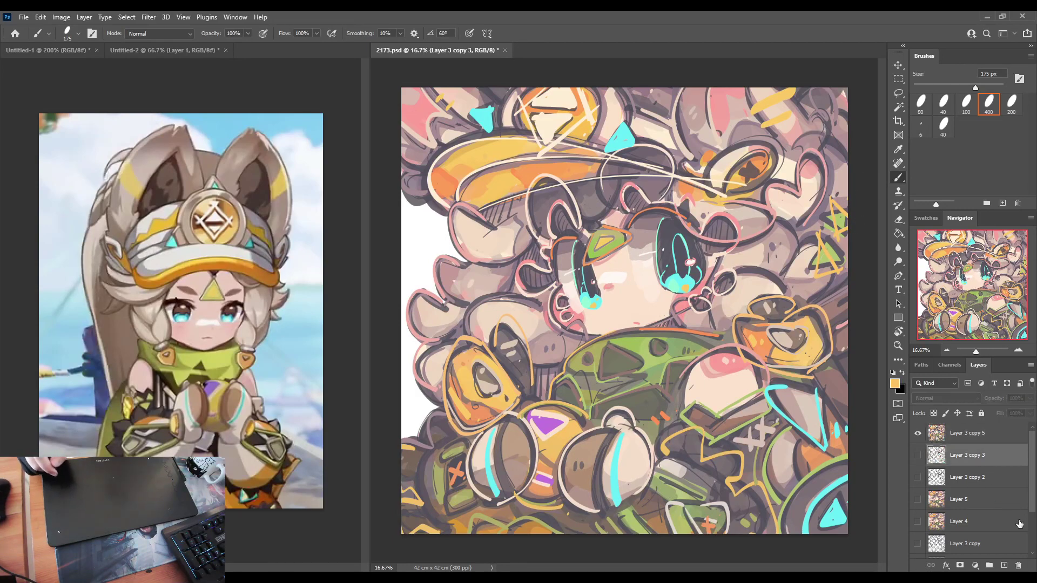
{"action": "left_click", "coordinate": [1005, 565]}
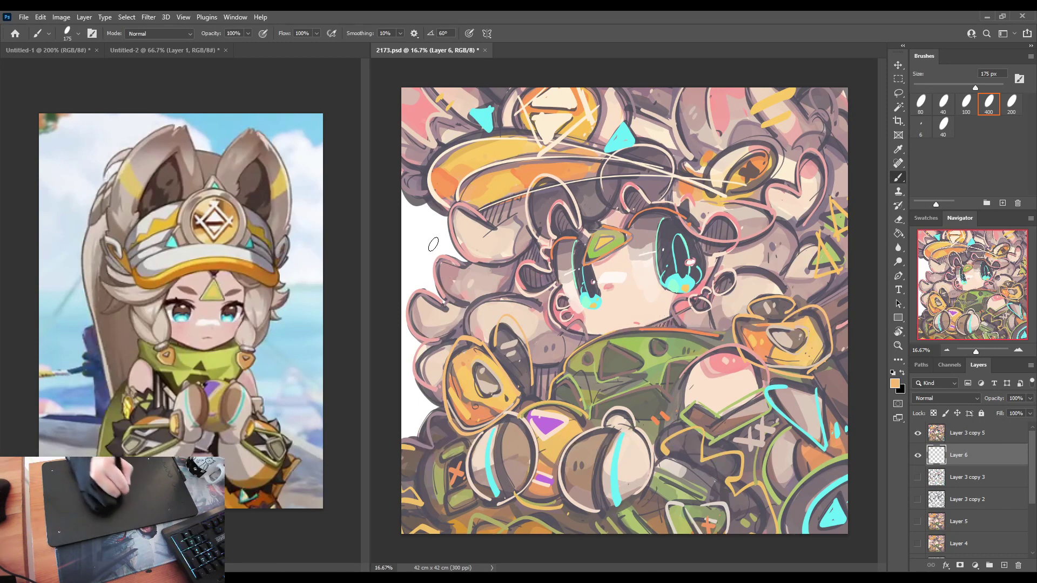
{"action": "left_click", "coordinate": [652, 350], "text": "alt"}
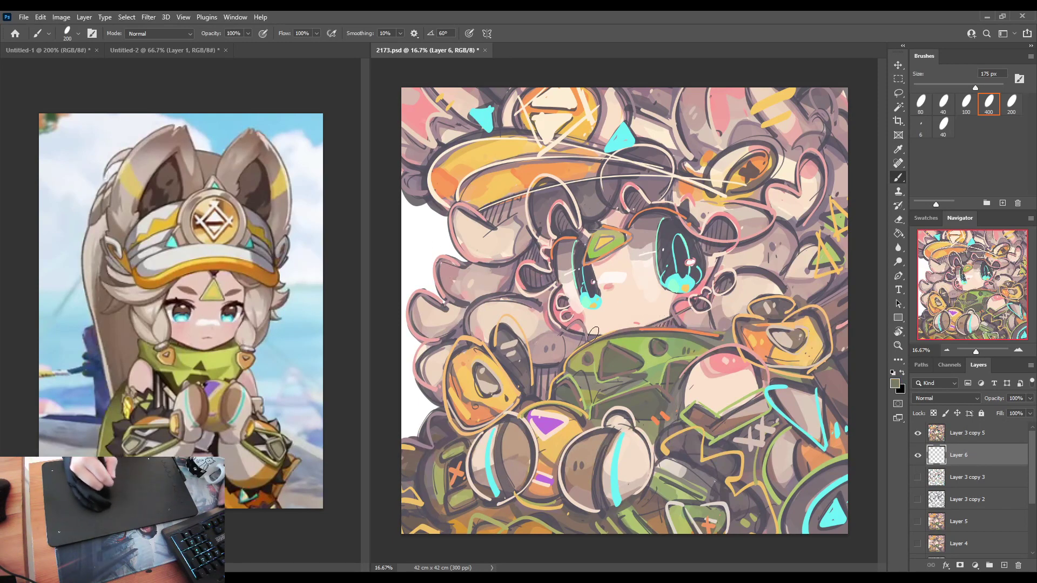
{"action": "key", "text": "bracketright"}
{"action": "key", "text": "bracketright"}
{"action": "left_click", "coordinate": [647, 342], "text": "alt"}
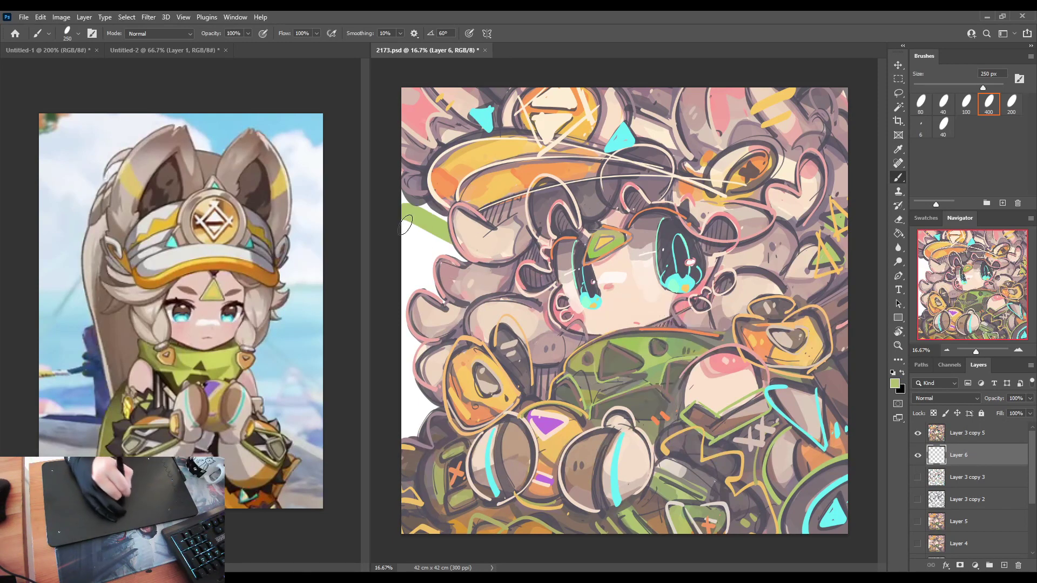
{"action": "mouse_move", "coordinate": [451, 213]}
{"action": "left_mouse_down"}
{"action": "mouse_move", "coordinate": [410, 243]}
{"action": "mouse_move", "coordinate": [436, 295]}
{"action": "left_mouse_up"}
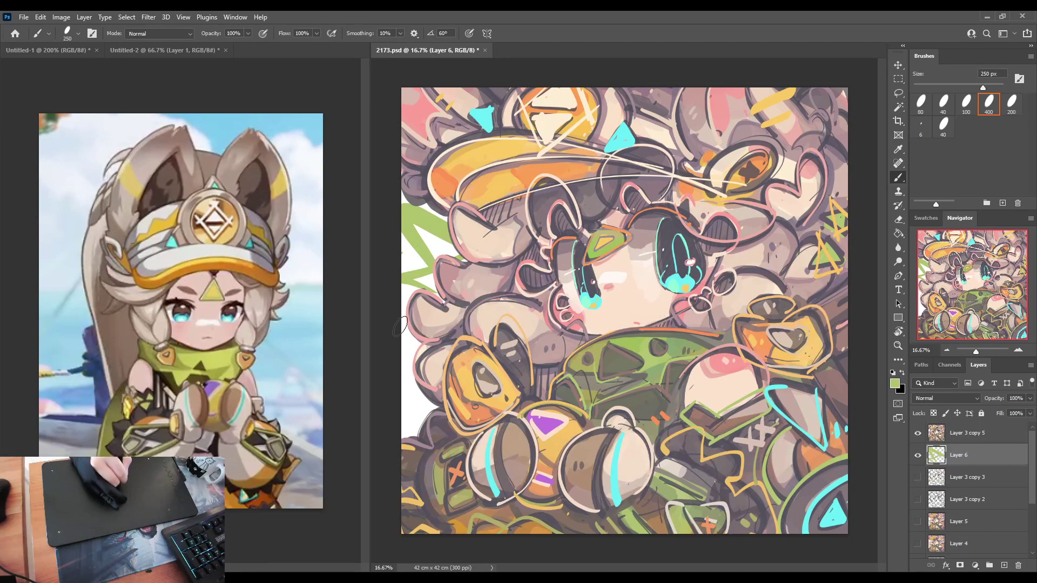
{"action": "mouse_move", "coordinate": [400, 324]}
{"action": "left_mouse_down"}
{"action": "mouse_move", "coordinate": [379, 345]}
{"action": "mouse_move", "coordinate": [405, 370]}
{"action": "left_mouse_up"}
{"action": "left_click", "coordinate": [460, 210], "text": "alt"}
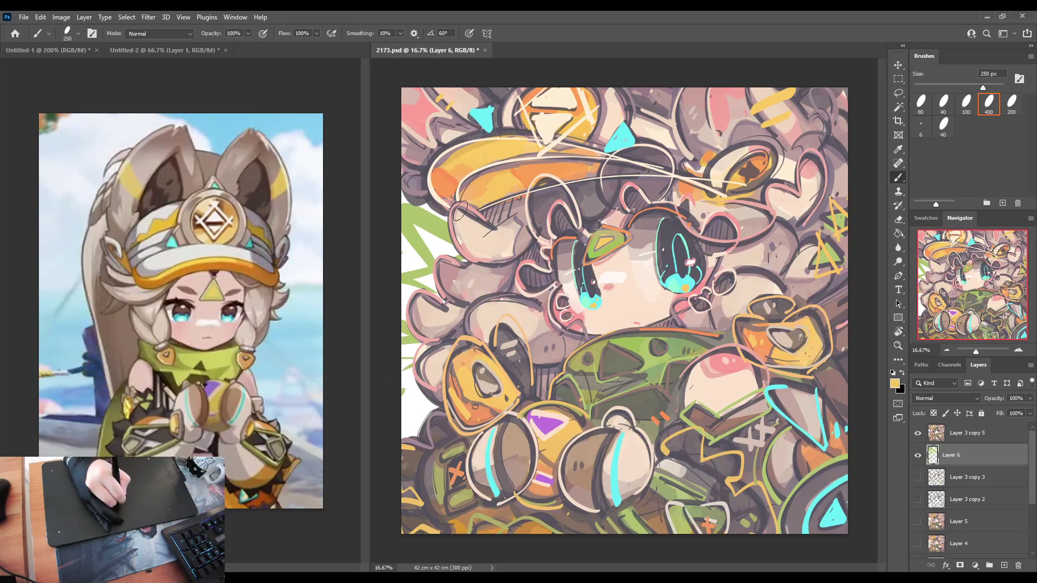
{"action": "mouse_move", "coordinate": [406, 237]}
{"action": "left_mouse_down"}
{"action": "mouse_move", "coordinate": [446, 246]}
{"action": "mouse_move", "coordinate": [400, 278]}
{"action": "mouse_move", "coordinate": [411, 279]}
{"action": "mouse_move", "coordinate": [423, 322]}
{"action": "mouse_move", "coordinate": [418, 374]}
{"action": "mouse_move", "coordinate": [397, 388]}
{"action": "mouse_move", "coordinate": [424, 383]}
{"action": "mouse_move", "coordinate": [400, 417]}
{"action": "left_mouse_up"}
{"action": "key", "text": "e"}
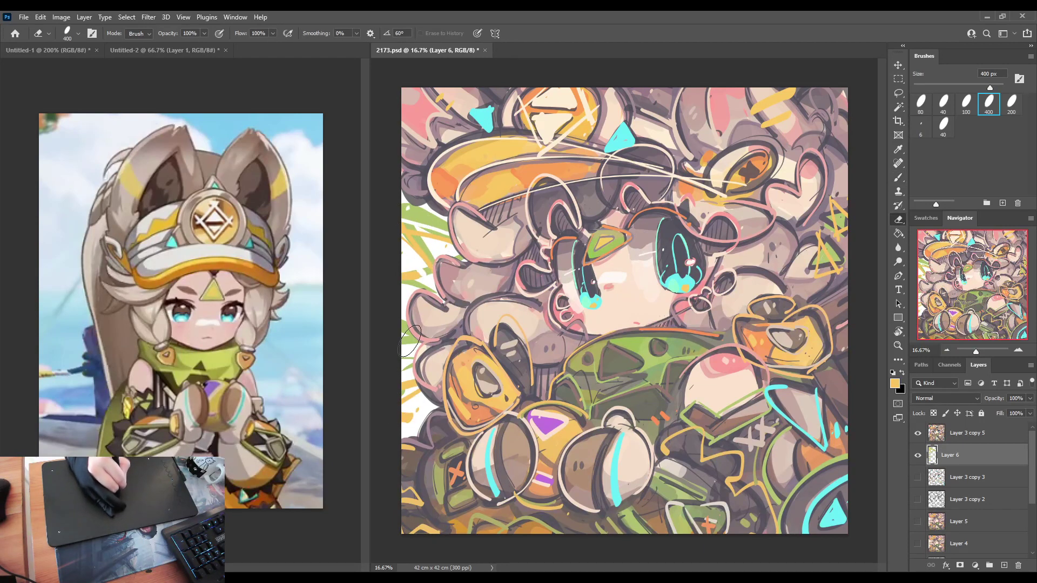
{"action": "key", "text": "i"}
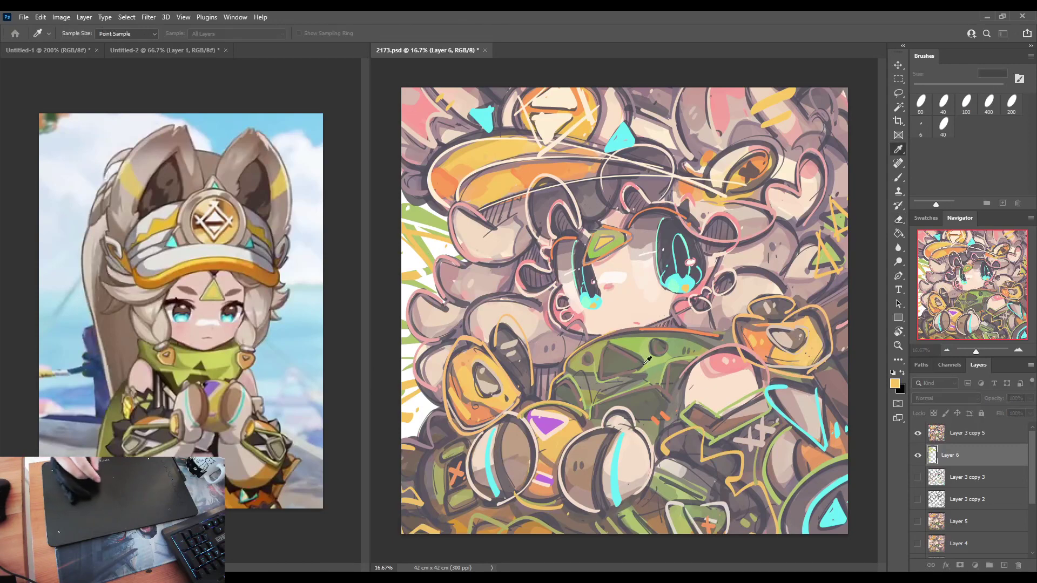
{"action": "left_click_drag", "start_coordinate": [775, 459], "coordinate": [786, 460]}
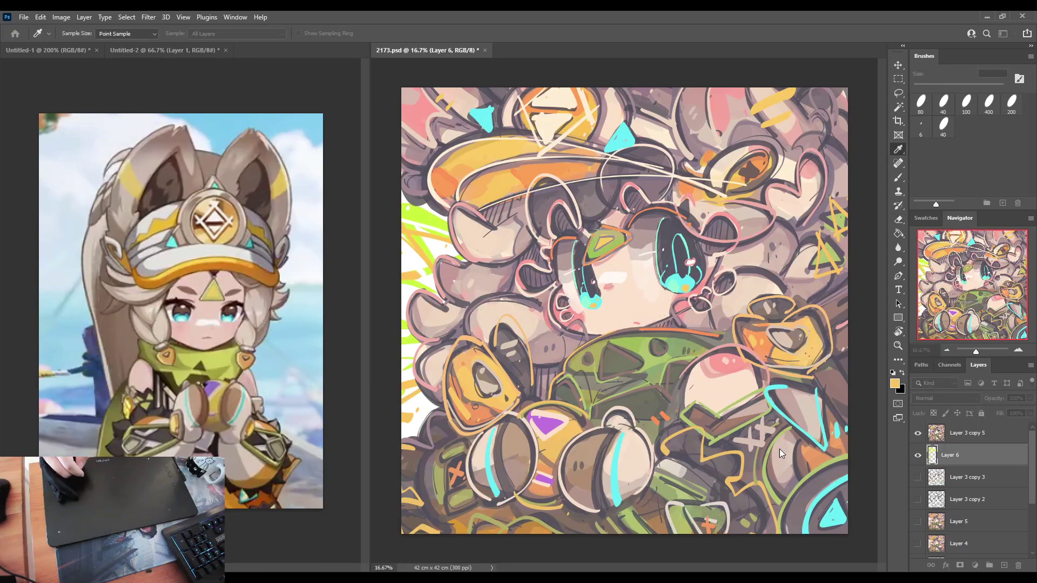
{"action": "left_click_drag", "start_coordinate": [766, 482], "coordinate": [775, 485]}
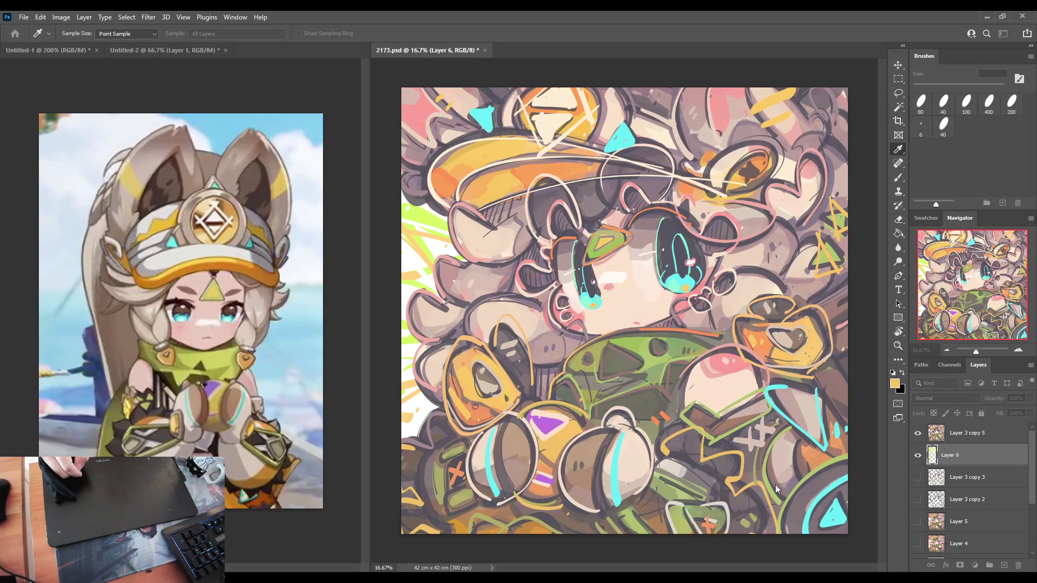
{"action": "key", "text": "ctrl+shift+z"}
{"action": "key", "text": "ctrl+shift+z"}
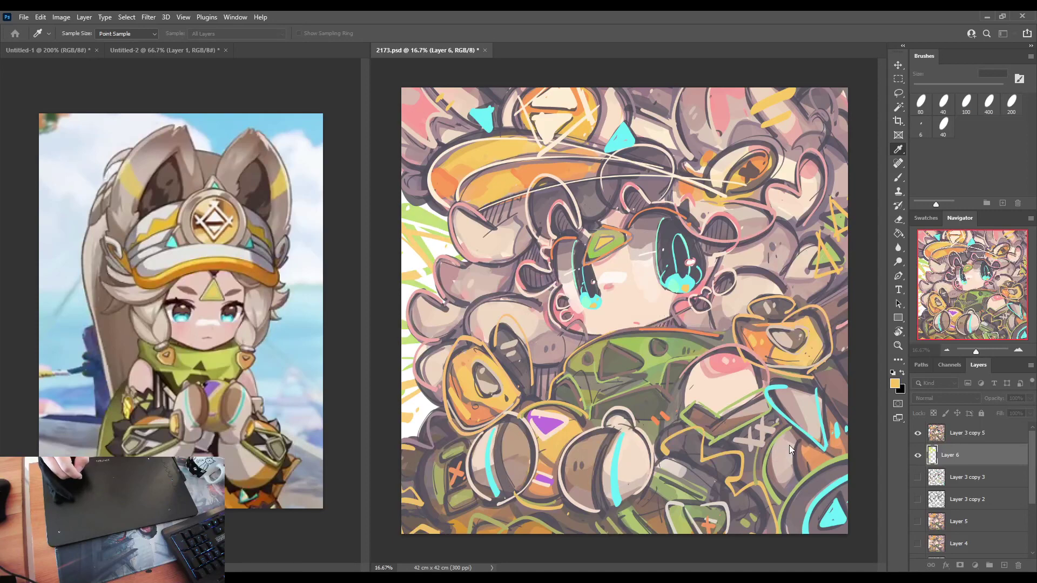
{"action": "key", "text": "e"}
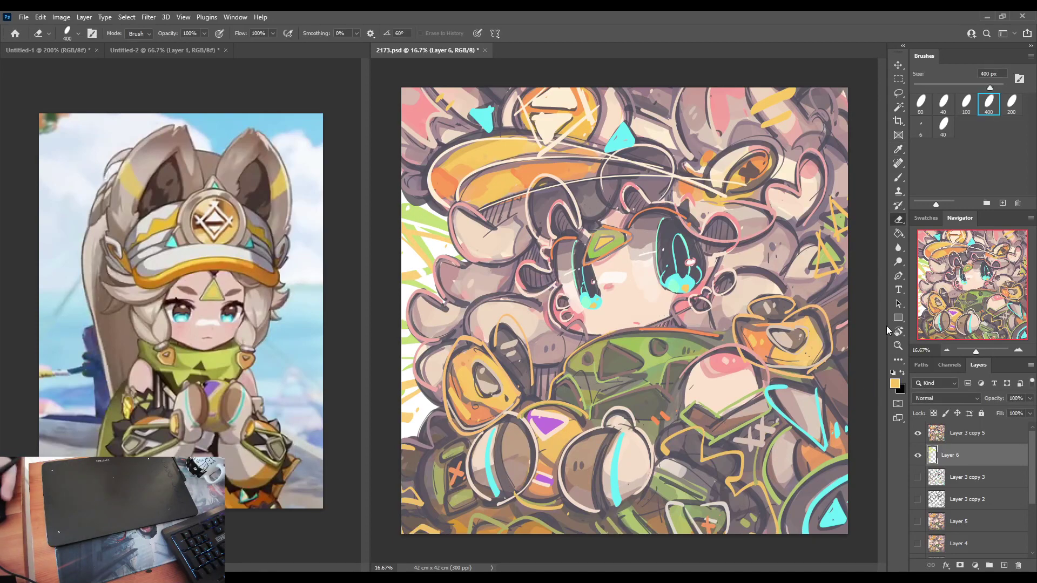
Load the merged character's outline as a selection, trim the Layer 6 strokes lying beneath it, and deselect.
{"action": "left_click", "coordinate": [938, 449], "text": "ctrl"}
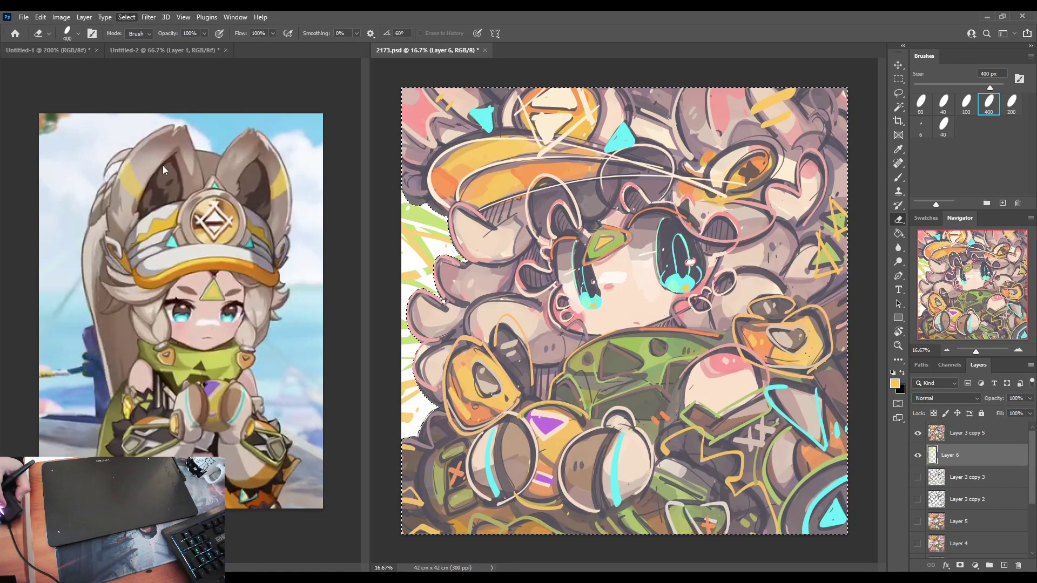
{"action": "left_click", "coordinate": [250, 201]}
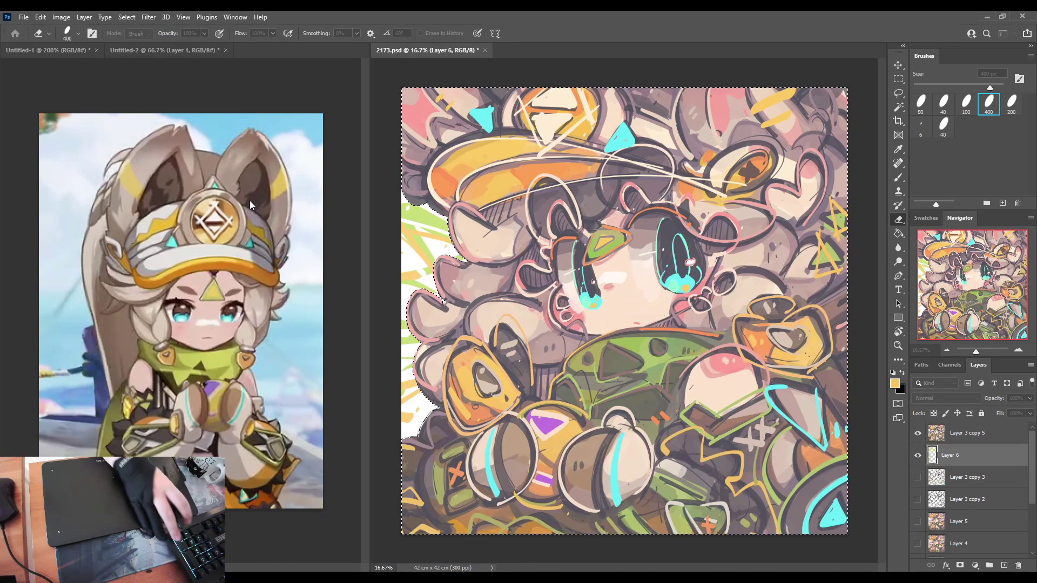
{"action": "key", "text": "ctrl+d"}
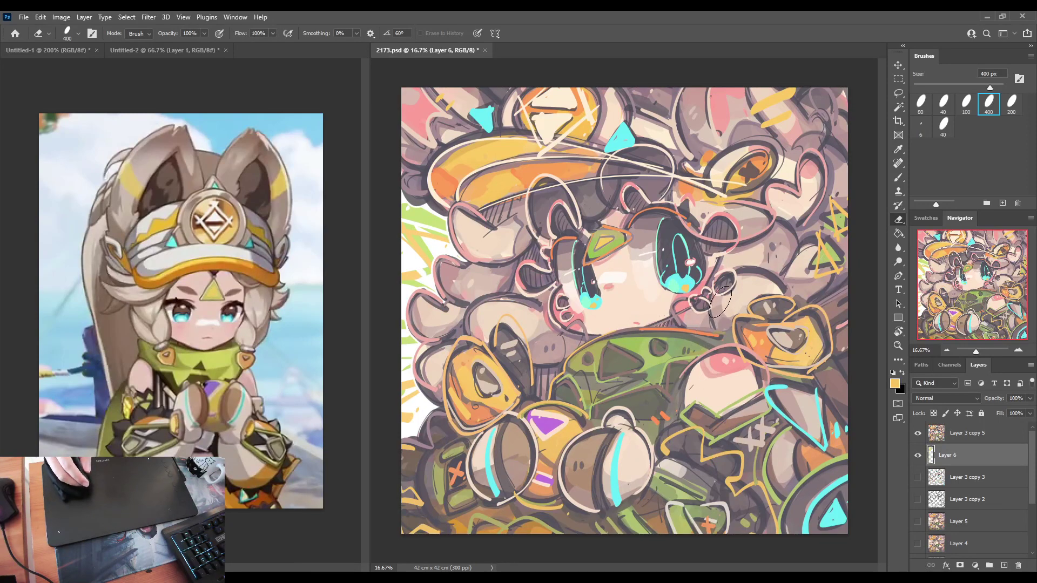
On Layer 3 copy 5, paint cyan zigzag strokes and accents around the round shapes in the canvas's lower-right corner.
{"action": "left_click", "coordinate": [944, 442]}
{"action": "key", "text": "b"}
{"action": "left_click", "coordinate": [839, 511], "text": "alt"}
{"action": "left_click_drag", "start_coordinate": [756, 533], "coordinate": [764, 466]}
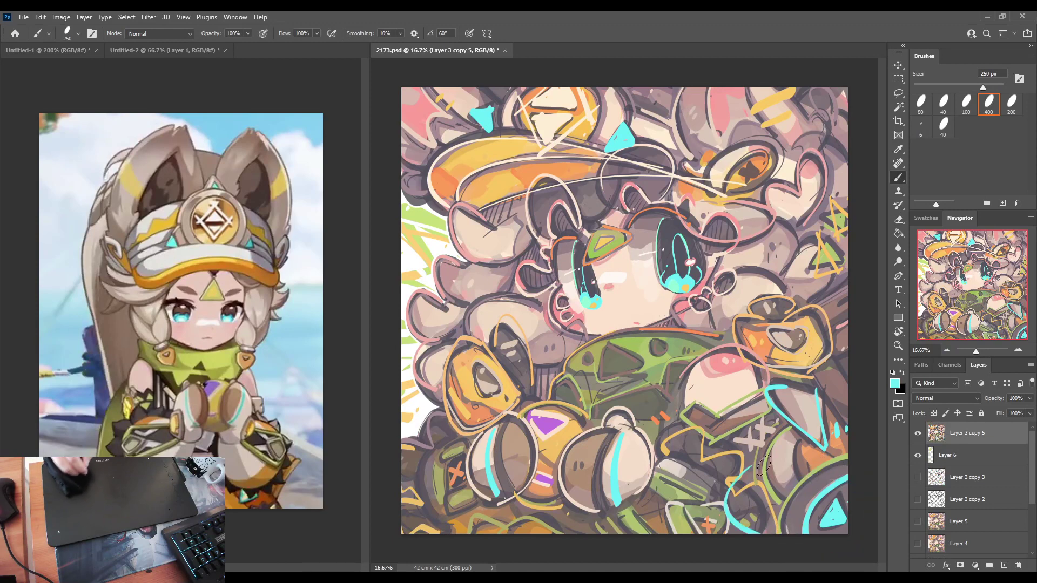
{"action": "key", "text": "ctrl+z"}
{"action": "mouse_move", "coordinate": [769, 531]}
{"action": "left_mouse_down"}
{"action": "mouse_move", "coordinate": [764, 479]}
{"action": "mouse_move", "coordinate": [779, 504]}
{"action": "mouse_move", "coordinate": [797, 476]}
{"action": "left_mouse_up"}
{"action": "left_click", "coordinate": [805, 465]}
{"action": "left_click", "coordinate": [823, 459]}
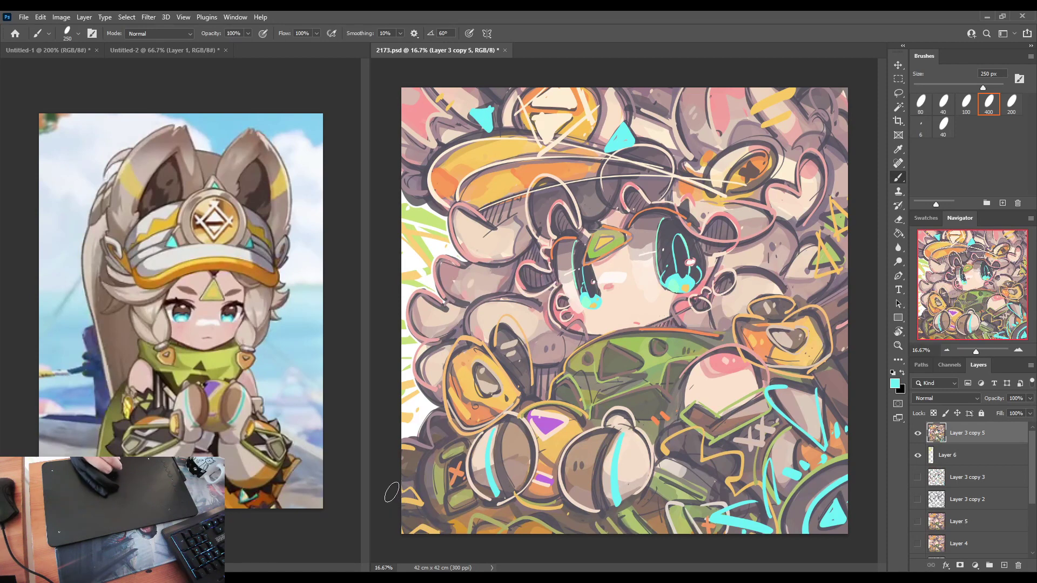
Add a new layer on top and write 2173 in dark grey above the yellow ornament with a 175 px brush.
{"action": "left_click", "coordinate": [1004, 565]}
{"action": "key", "text": "ctrl+plus"}
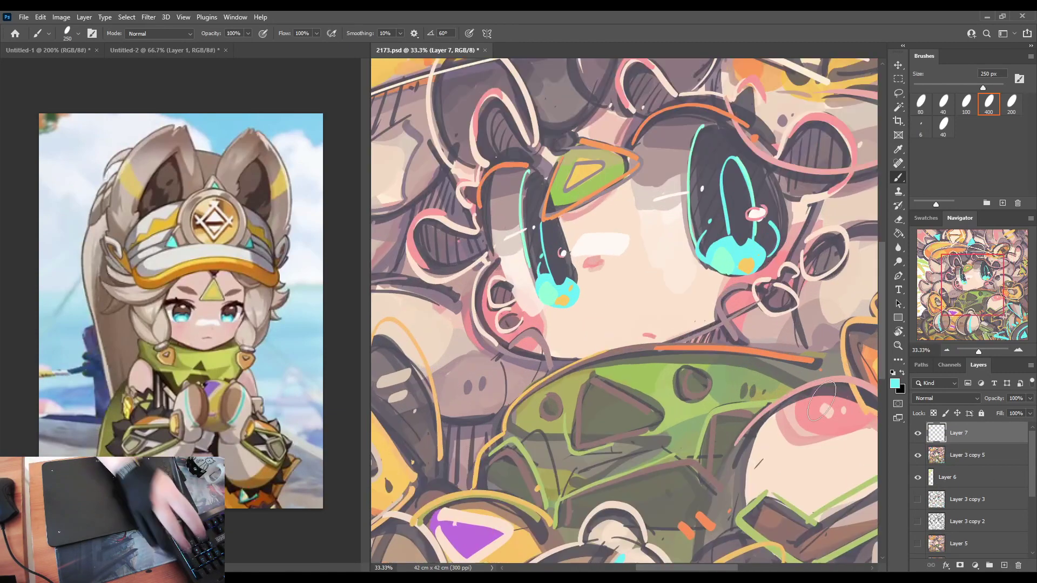
{"action": "left_click_drag", "start_coordinate": [799, 167], "coordinate": [584, 353]}
{"action": "left_click_drag", "start_coordinate": [740, 204], "coordinate": [621, 315]}
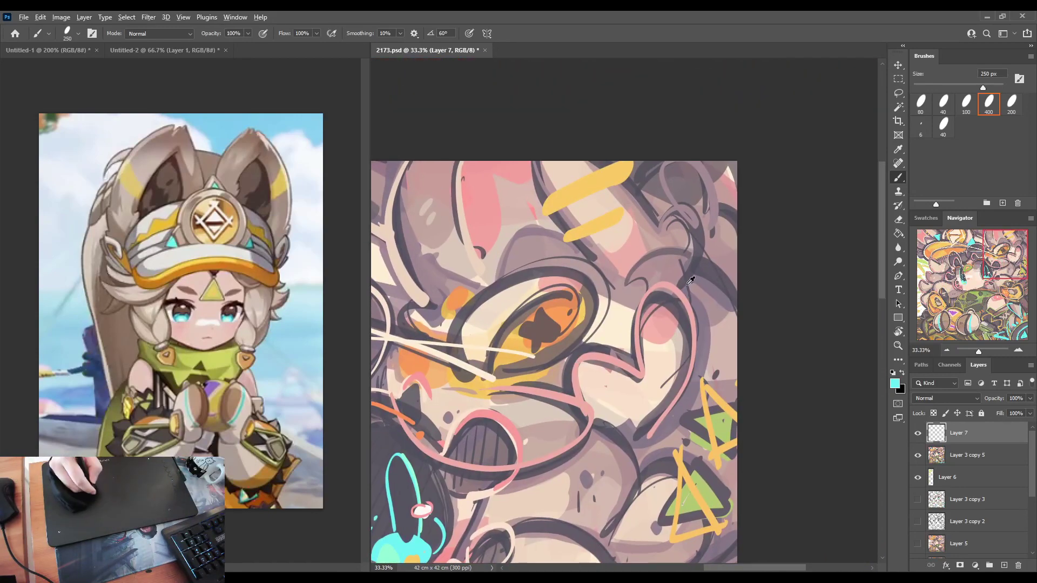
{"action": "left_click", "coordinate": [671, 292], "text": "alt"}
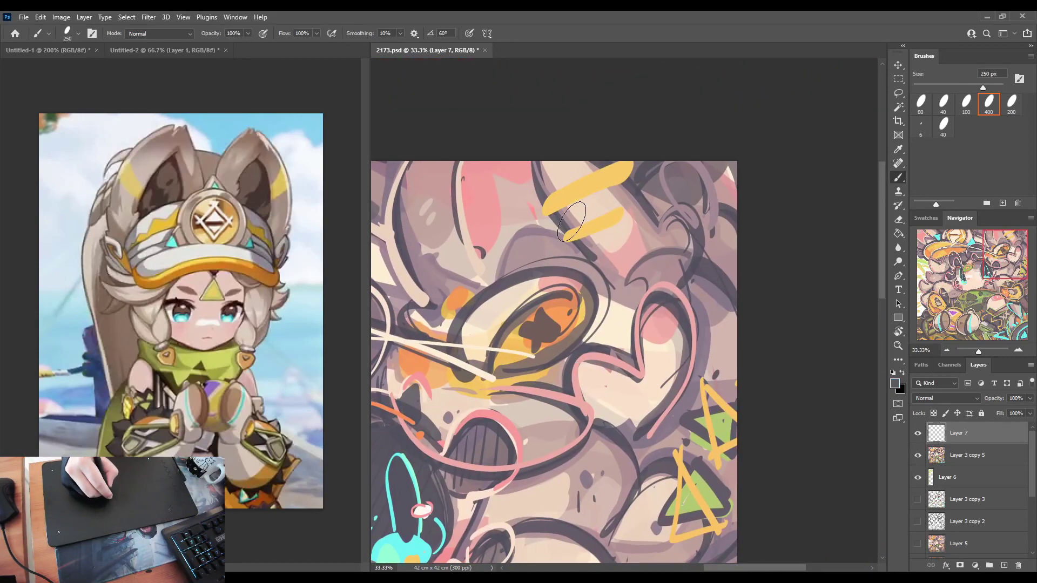
{"action": "key", "text": "bracketleft"}
{"action": "key", "text": "bracketleft"}
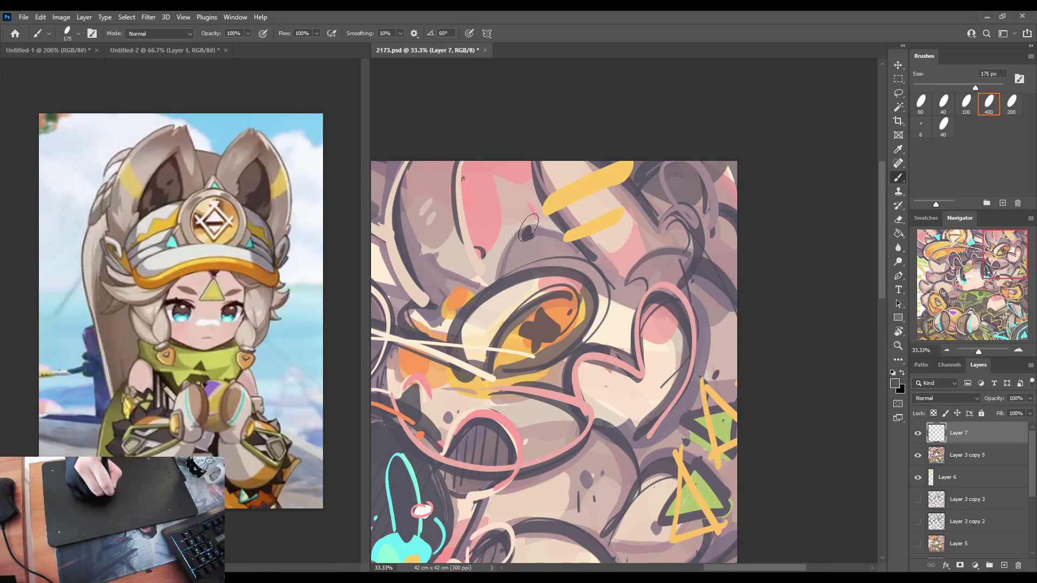
{"action": "left_click_drag", "start_coordinate": [524, 233], "coordinate": [563, 277]}
{"action": "left_click_drag", "start_coordinate": [565, 230], "coordinate": [568, 281]}
{"action": "key", "text": "ctrl+z"}
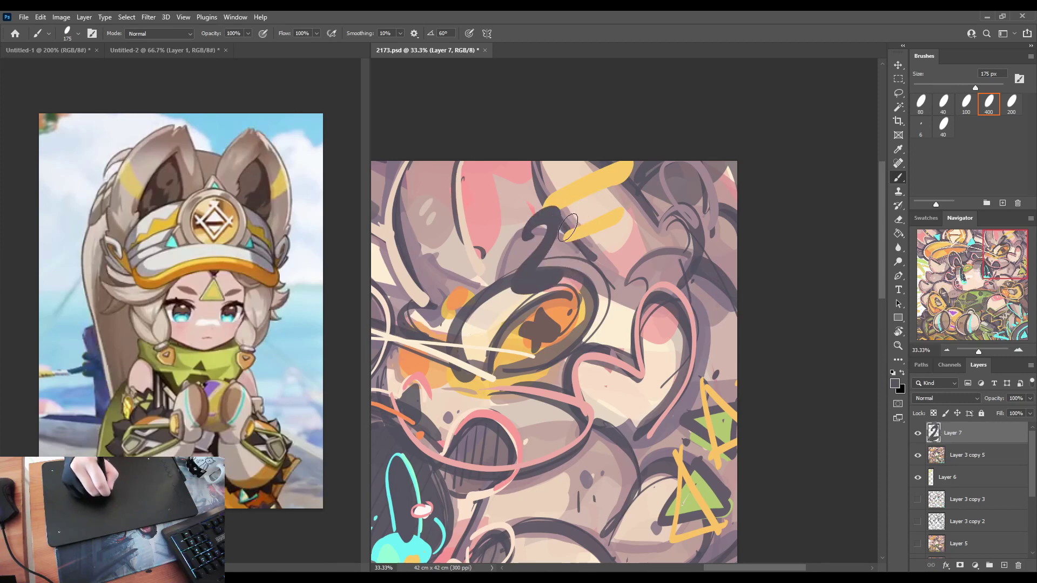
{"action": "left_click_drag", "start_coordinate": [570, 212], "coordinate": [577, 286]}
{"action": "key", "text": "ctrl+z"}
{"action": "key", "text": "ctrl+z"}
{"action": "left_click_drag", "start_coordinate": [512, 240], "coordinate": [548, 294]}
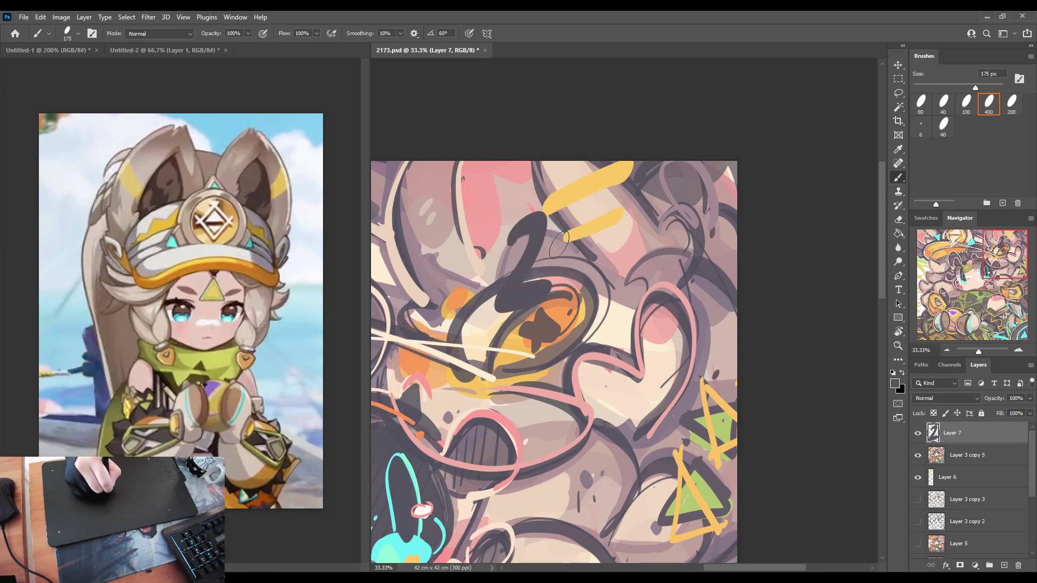
{"action": "mouse_move", "coordinate": [564, 213]}
{"action": "left_mouse_down"}
{"action": "mouse_move", "coordinate": [562, 297]}
{"action": "mouse_move", "coordinate": [592, 297]}
{"action": "mouse_move", "coordinate": [621, 249]}
{"action": "mouse_move", "coordinate": [618, 288]}
{"action": "left_mouse_up"}
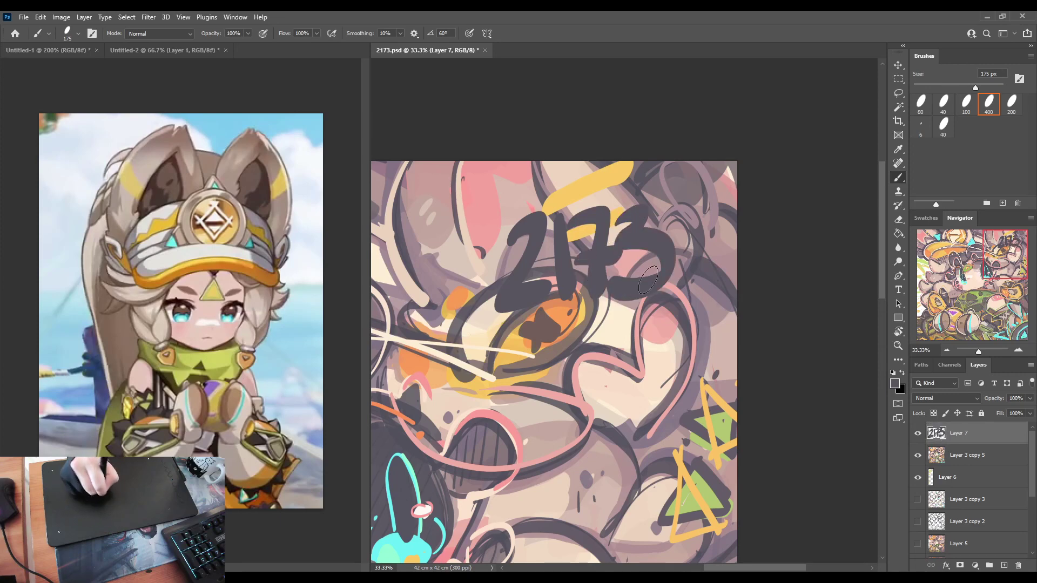
Write the date 13 JUL 24 above the number with a 150 px brush.
{"action": "key", "text": "bracketleft"}
{"action": "key", "text": "bracketleft"}
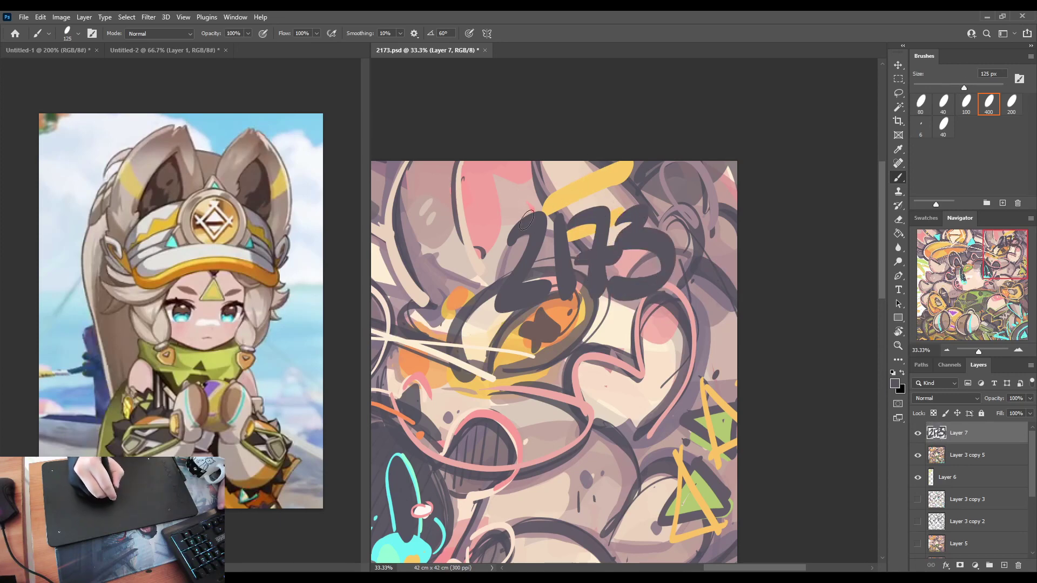
{"action": "key", "text": "bracketright"}
{"action": "left_click_drag", "start_coordinate": [513, 188], "coordinate": [513, 207]}
{"action": "mouse_move", "coordinate": [518, 191]}
{"action": "left_mouse_down"}
{"action": "mouse_move", "coordinate": [520, 208]}
{"action": "mouse_move", "coordinate": [576, 200]}
{"action": "mouse_move", "coordinate": [566, 197]}
{"action": "left_mouse_up"}
{"action": "key", "text": "ctrl+z"}
{"action": "key", "text": "ctrl+z"}
{"action": "key", "text": "ctrl+z"}
{"action": "mouse_move", "coordinate": [569, 187]}
{"action": "left_mouse_down"}
{"action": "mouse_move", "coordinate": [599, 198]}
{"action": "mouse_move", "coordinate": [617, 195]}
{"action": "left_mouse_up"}
{"action": "left_click_drag", "start_coordinate": [613, 183], "coordinate": [612, 208]}
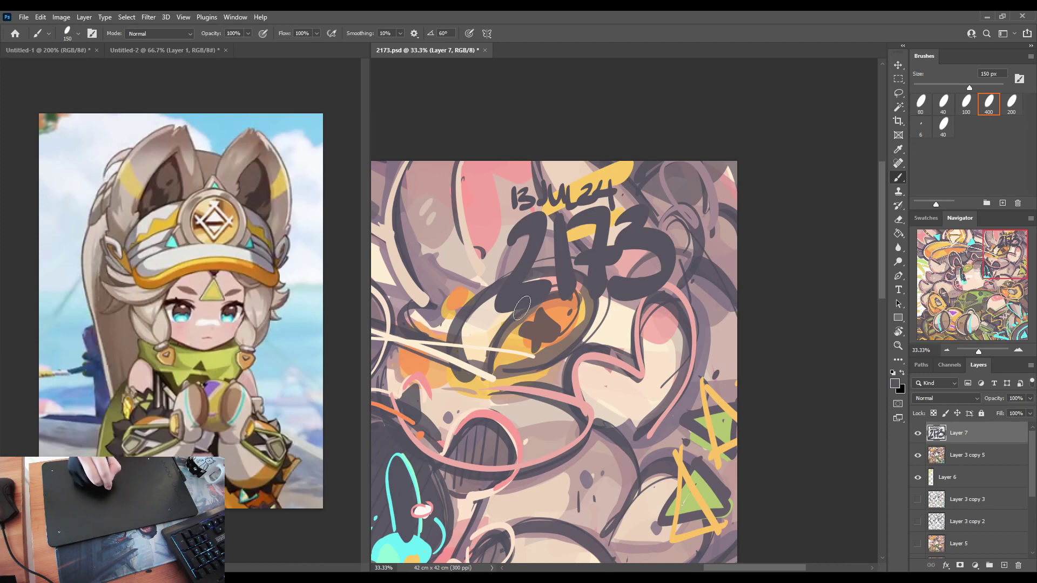
Write the artist's signature in two lines beneath the number in the same dark colour.
{"action": "mouse_move", "coordinate": [523, 310]}
{"action": "left_mouse_down"}
{"action": "mouse_move", "coordinate": [512, 328]}
{"action": "mouse_move", "coordinate": [511, 318]}
{"action": "mouse_move", "coordinate": [526, 338]}
{"action": "mouse_move", "coordinate": [540, 313]}
{"action": "mouse_move", "coordinate": [552, 332]}
{"action": "mouse_move", "coordinate": [569, 314]}
{"action": "mouse_move", "coordinate": [582, 323]}
{"action": "mouse_move", "coordinate": [596, 303]}
{"action": "mouse_move", "coordinate": [626, 309]}
{"action": "mouse_move", "coordinate": [628, 324]}
{"action": "mouse_move", "coordinate": [678, 305]}
{"action": "left_mouse_up"}
{"action": "key", "text": "ctrl+z"}
{"action": "mouse_move", "coordinate": [538, 335]}
{"action": "left_mouse_down"}
{"action": "mouse_move", "coordinate": [559, 356]}
{"action": "mouse_move", "coordinate": [594, 340]}
{"action": "left_mouse_up"}
{"action": "mouse_move", "coordinate": [625, 337]}
{"action": "left_mouse_down"}
{"action": "mouse_move", "coordinate": [615, 355]}
{"action": "mouse_move", "coordinate": [633, 351]}
{"action": "left_mouse_up"}
{"action": "left_click_drag", "start_coordinate": [636, 330], "coordinate": [653, 352]}
{"action": "left_click", "coordinate": [667, 351]}
Enlarge the Layer 7 lettering to about 127%, move it into the canvas's upper-right corner, and scale it to about 93%.
{"action": "key", "text": "ctrl+minus"}
{"action": "scroll", "coordinate": [626, 298], "scroll_direction": "down", "scroll_amount": 2}
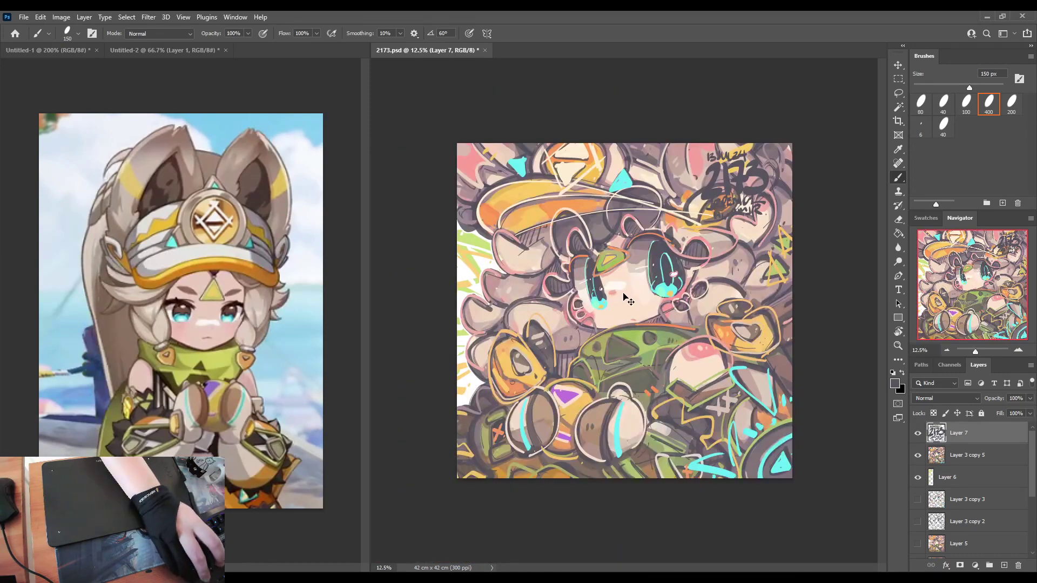
{"action": "key", "text": "ctrl+t"}
{"action": "left_click_drag", "start_coordinate": [701, 217], "coordinate": [682, 238]}
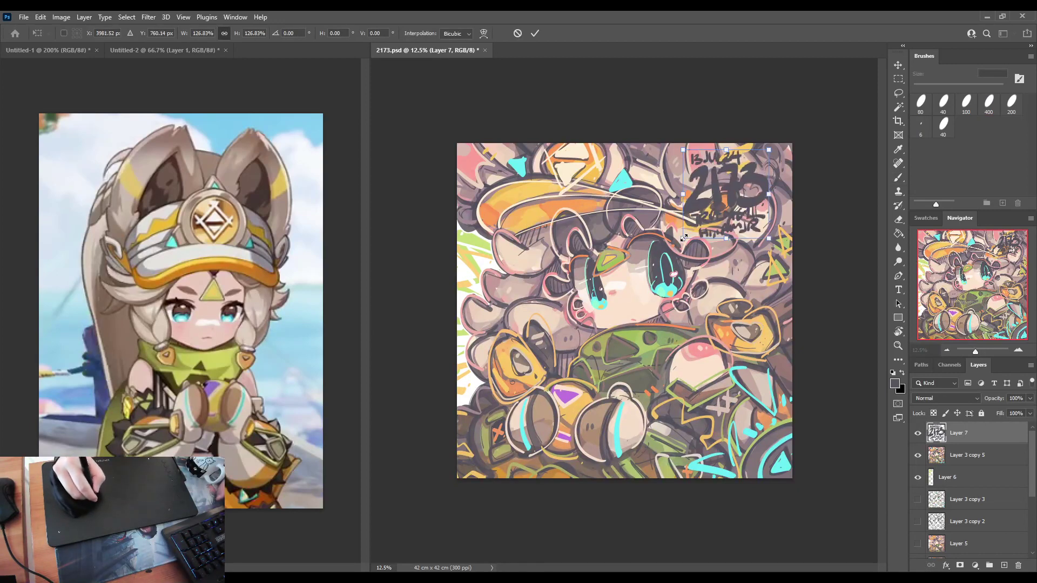
{"action": "key", "text": "Return"}
{"action": "key", "text": "v"}
{"action": "left_click_drag", "start_coordinate": [753, 198], "coordinate": [772, 191]}
{"action": "key", "text": "ctrl+t"}
{"action": "left_click_drag", "start_coordinate": [705, 230], "coordinate": [715, 223]}
{"action": "key", "text": "Return"}
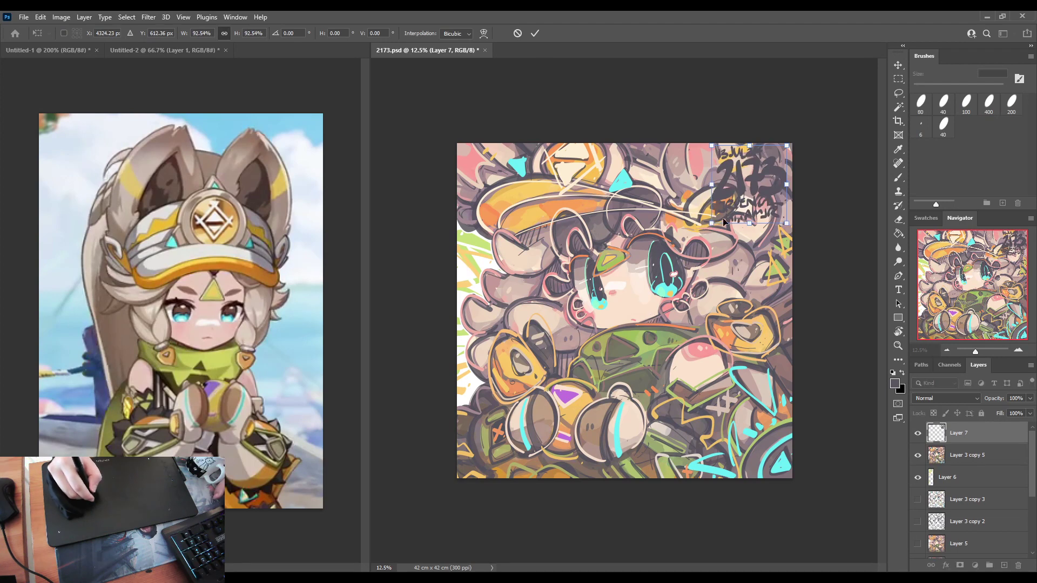
Duplicate the lettering layer, lock the copy's transparent pixels and recolour its lettering light green with a 400 px brush.
{"action": "key", "text": "ctrl+j"}
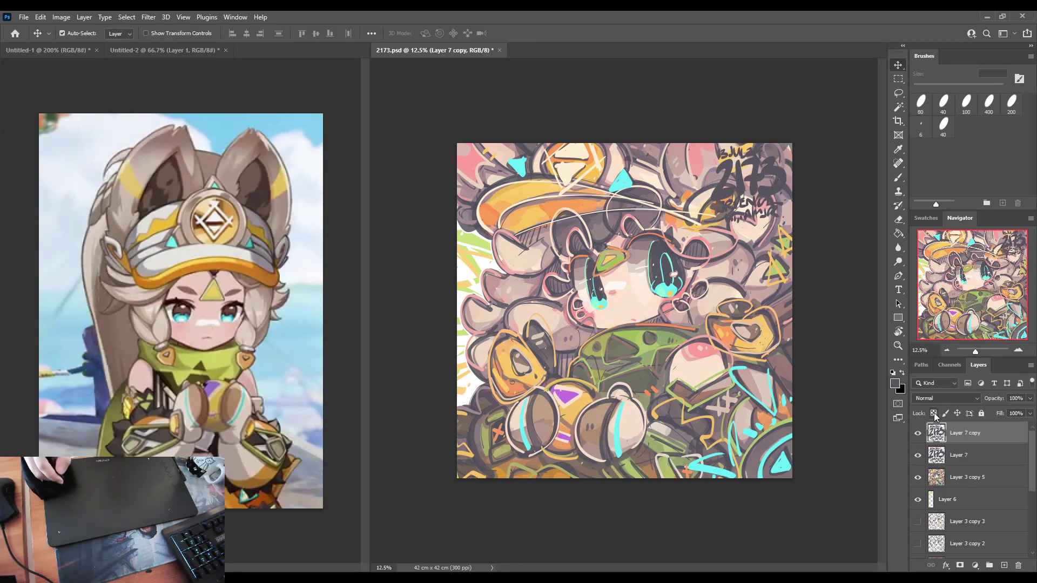
{"action": "key", "text": "b"}
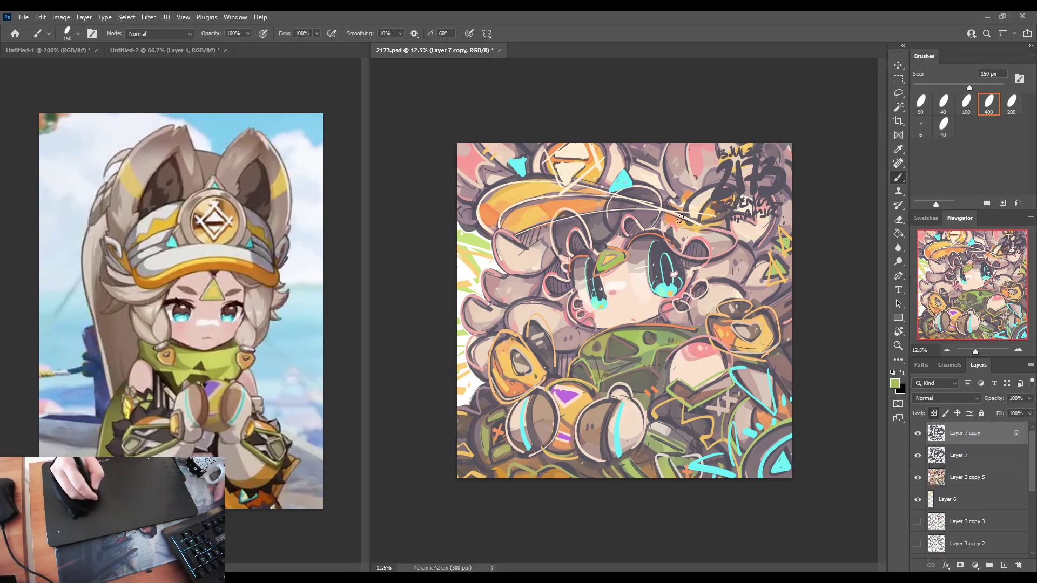
{"action": "key", "text": "bracketright"}
{"action": "key", "text": "bracketright"}
{"action": "key", "text": "bracketright"}
{"action": "mouse_move", "coordinate": [717, 151]}
{"action": "left_mouse_down"}
{"action": "mouse_move", "coordinate": [756, 150]}
{"action": "mouse_move", "coordinate": [729, 172]}
{"action": "mouse_move", "coordinate": [782, 188]}
{"action": "mouse_move", "coordinate": [702, 216]}
{"action": "mouse_move", "coordinate": [761, 216]}
{"action": "mouse_move", "coordinate": [795, 179]}
{"action": "left_mouse_up"}
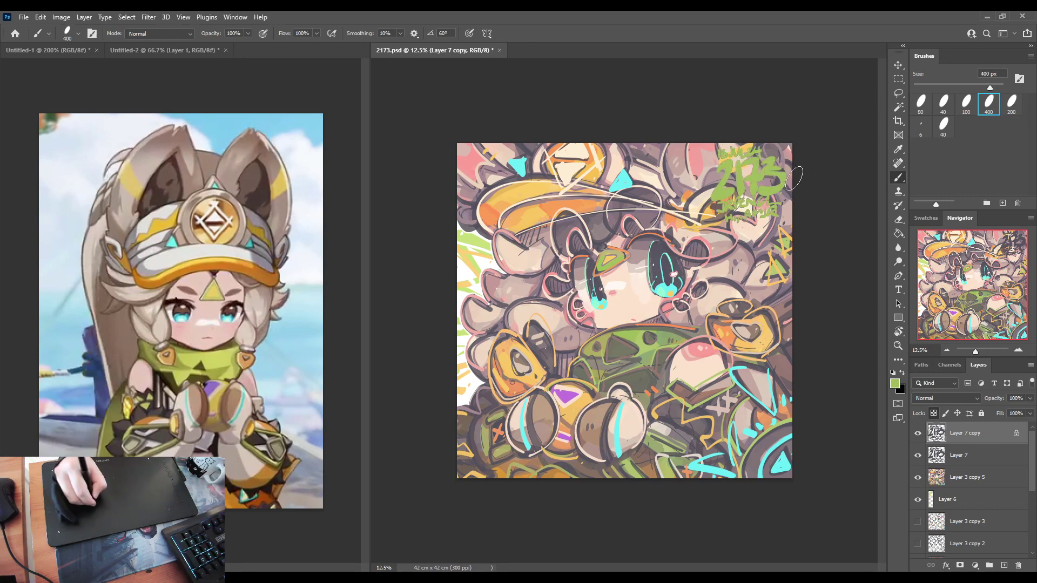
Select Layer 7 and Layer 7 copy together and scale the lettering down slightly in the canvas's upper-right corner.
{"action": "left_click", "coordinate": [942, 458]}
{"action": "left_click", "coordinate": [897, 66]}
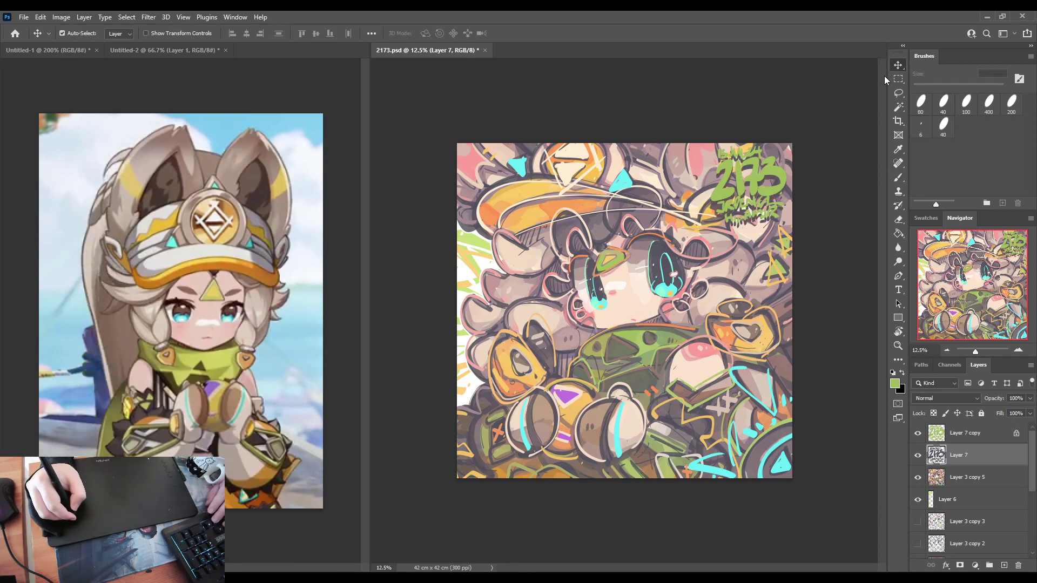
{"action": "left_click", "coordinate": [941, 440], "text": "shift"}
{"action": "key", "text": "ctrl+t"}
{"action": "left_click_drag", "start_coordinate": [712, 221], "coordinate": [720, 214]}
{"action": "key", "text": "Return"}
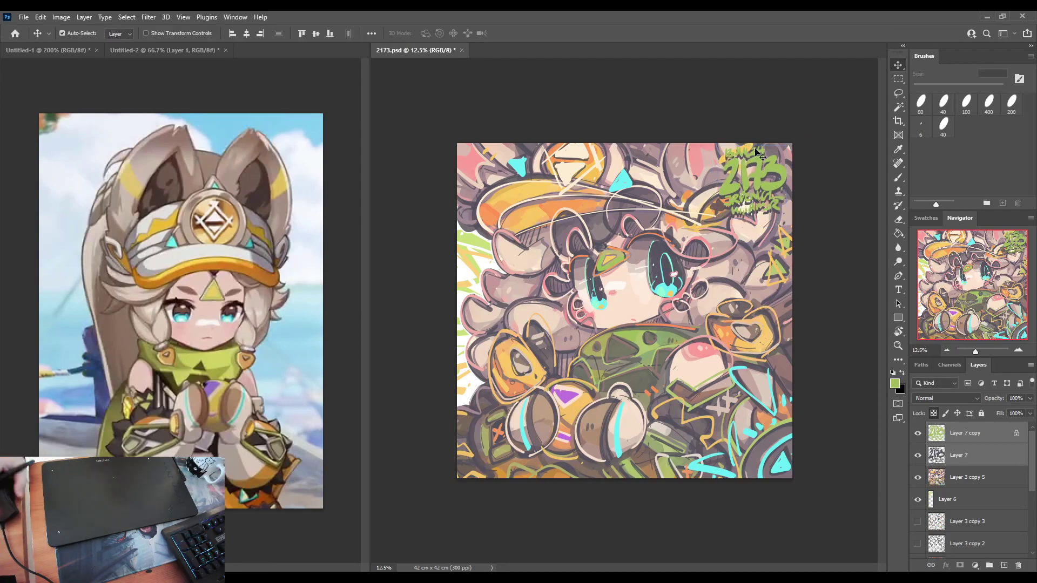